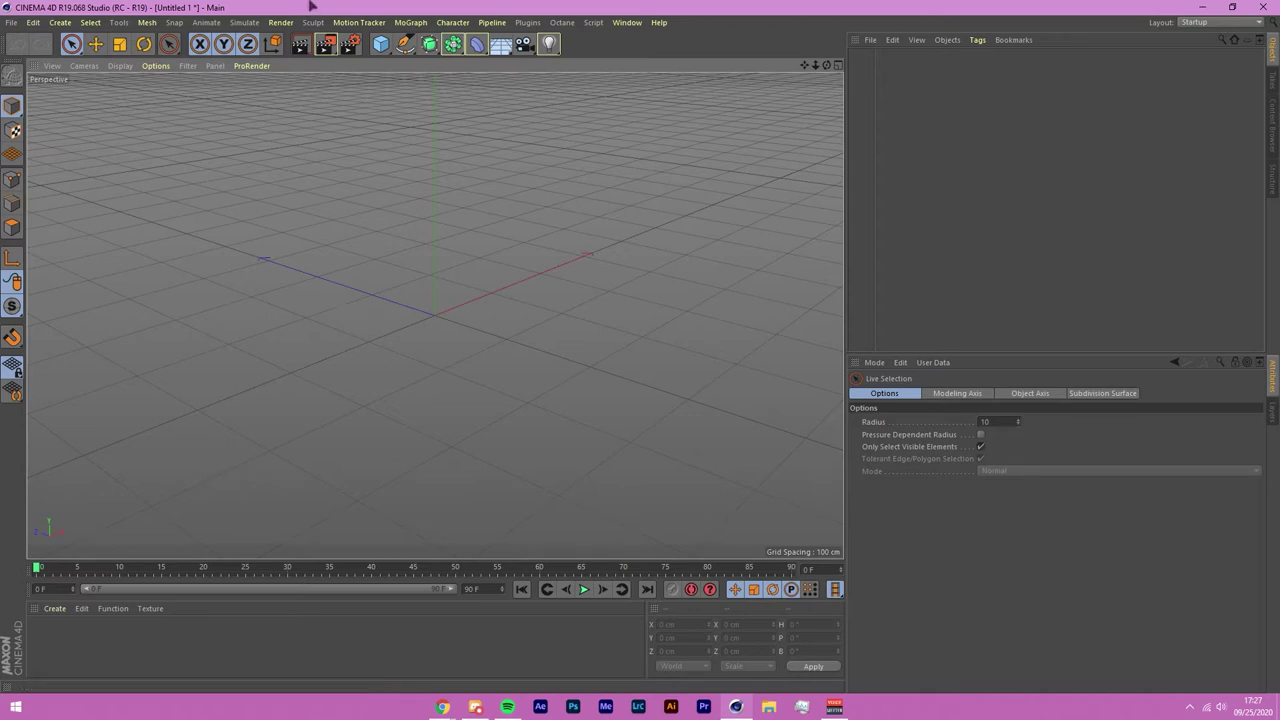
# Step: Add a MoText object to the empty scene
pyautogui.click(60, 22)
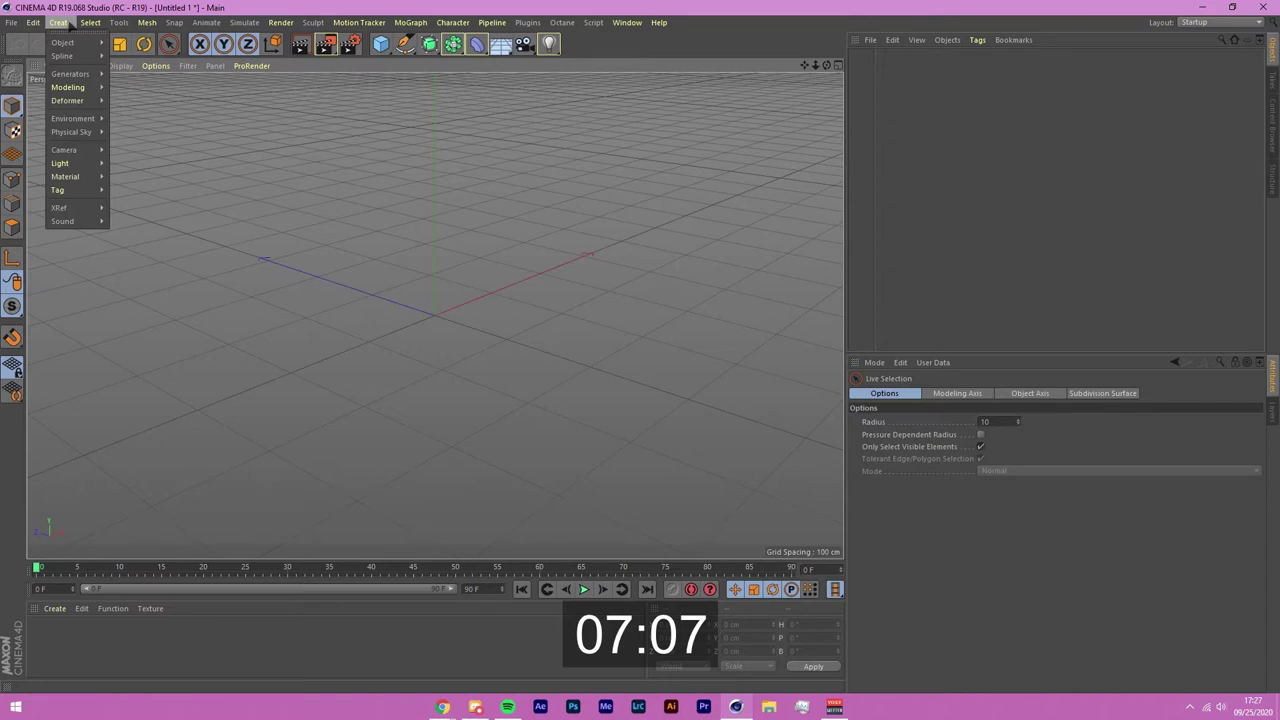
pyautogui.moveTo(410, 22)
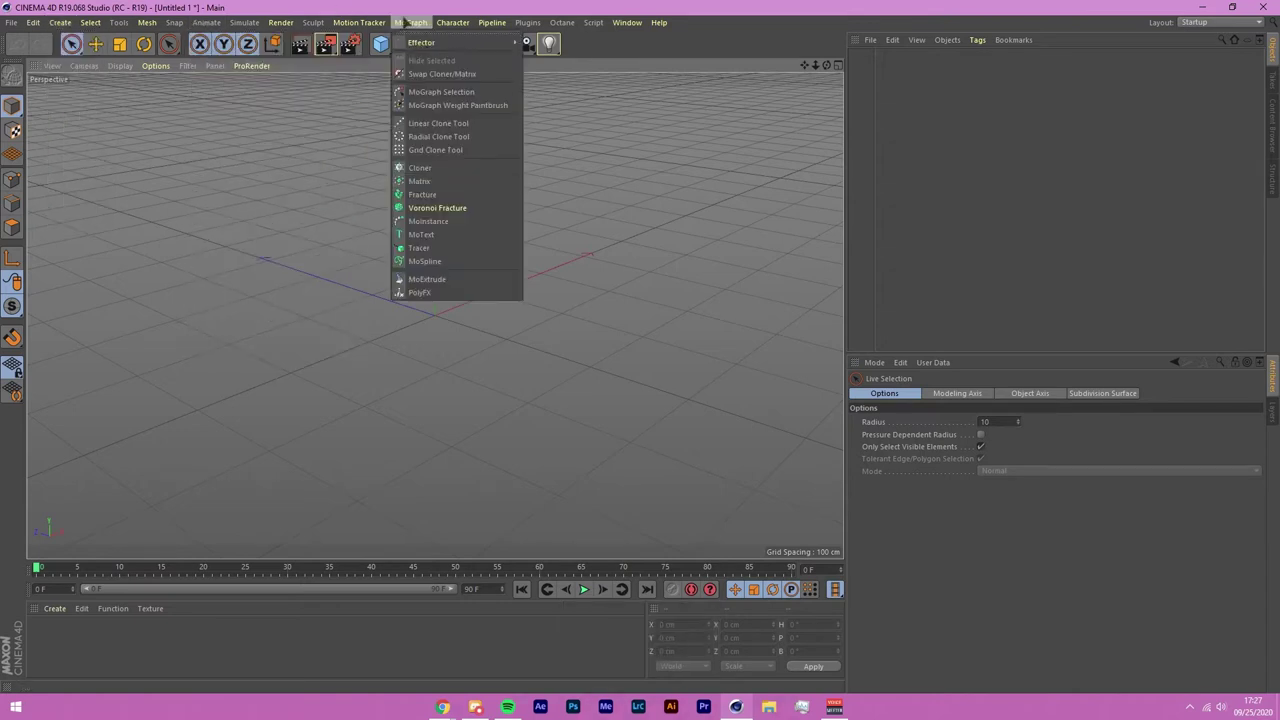
pyautogui.click(407, 236)
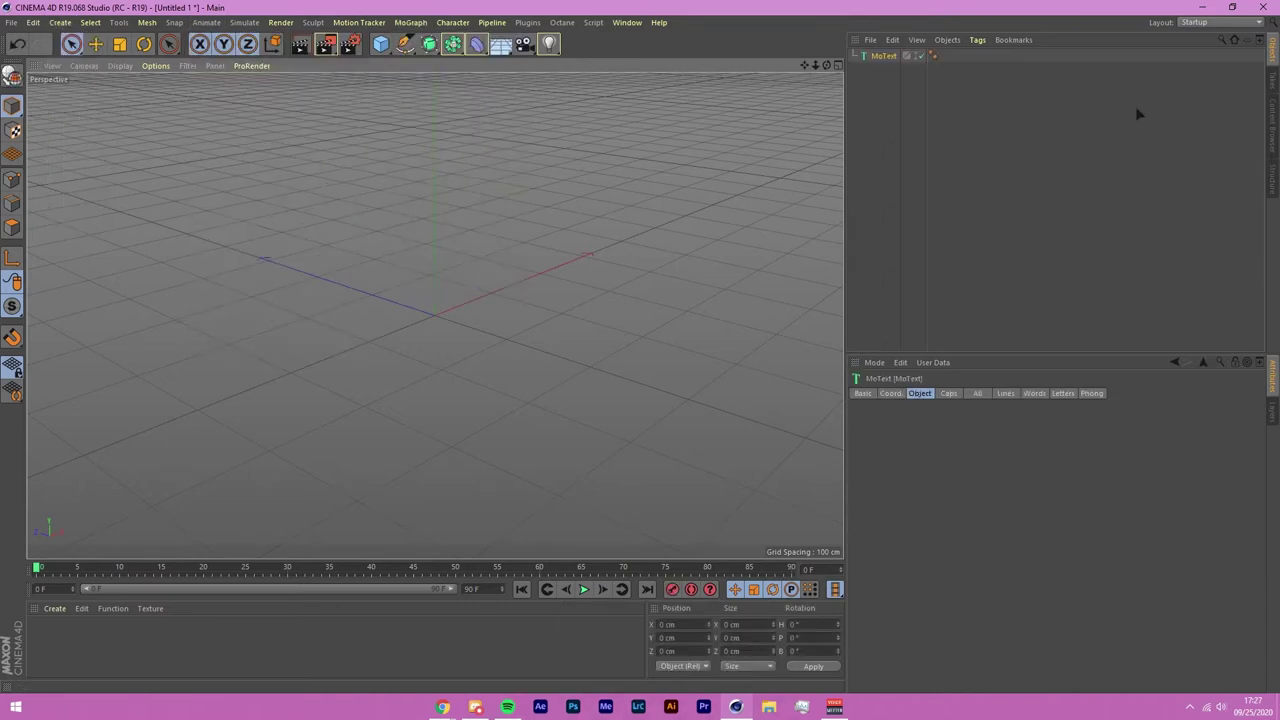
pyautogui.click(866, 343)
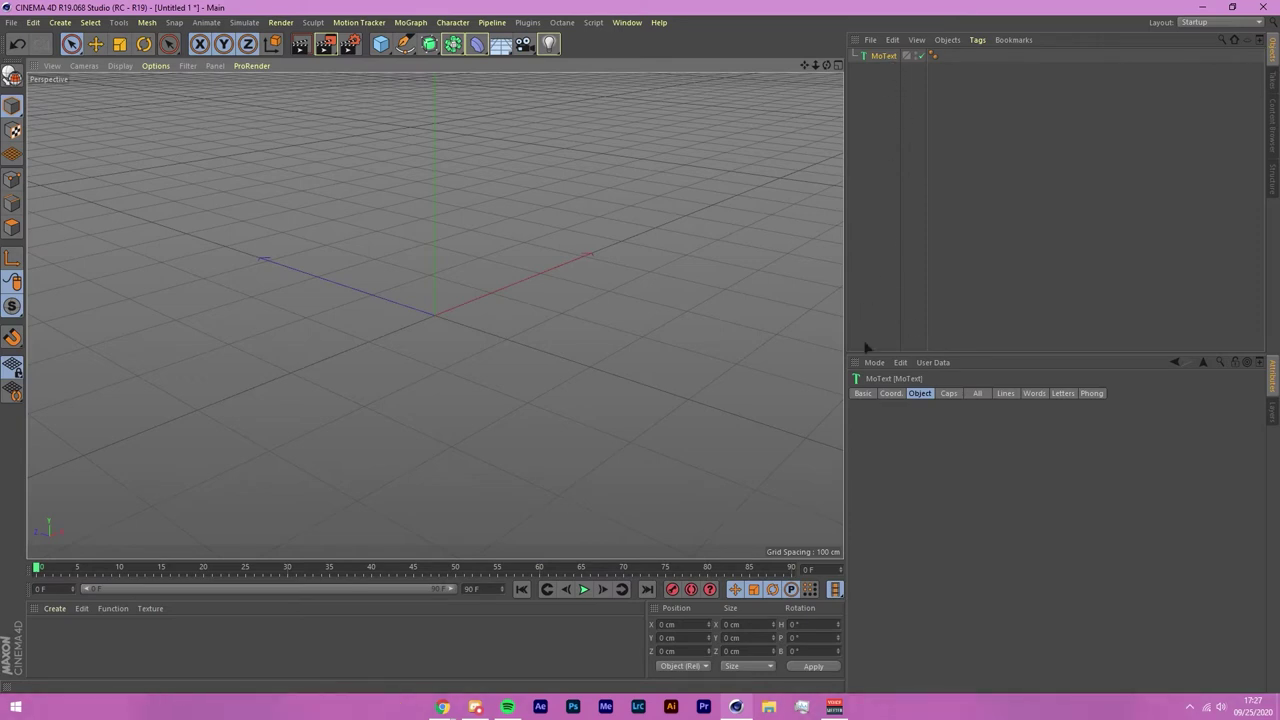
# Step: Replace the MoText object's default wording with "EXAMPLE TEXT"
pyautogui.click(877, 57)
pyautogui.moveTo(917, 454); pyautogui.dragTo(724, 447)
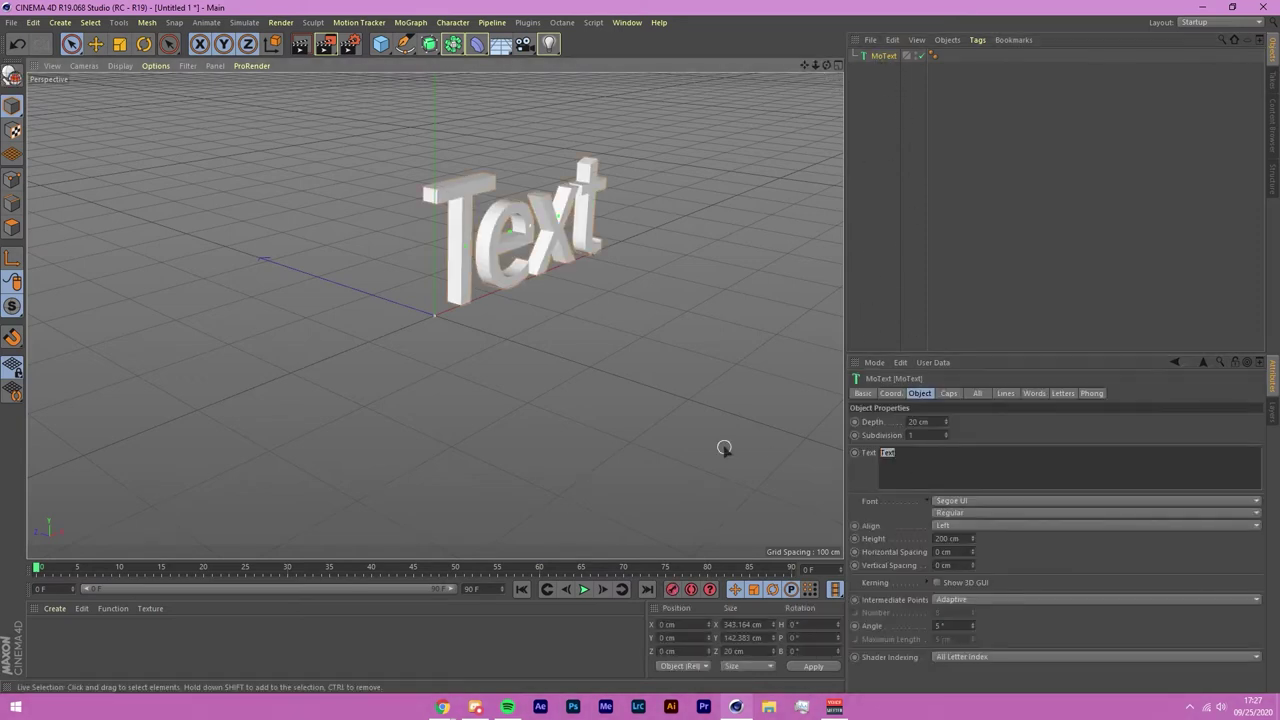
pyautogui.press('e')
pyautogui.press('p')
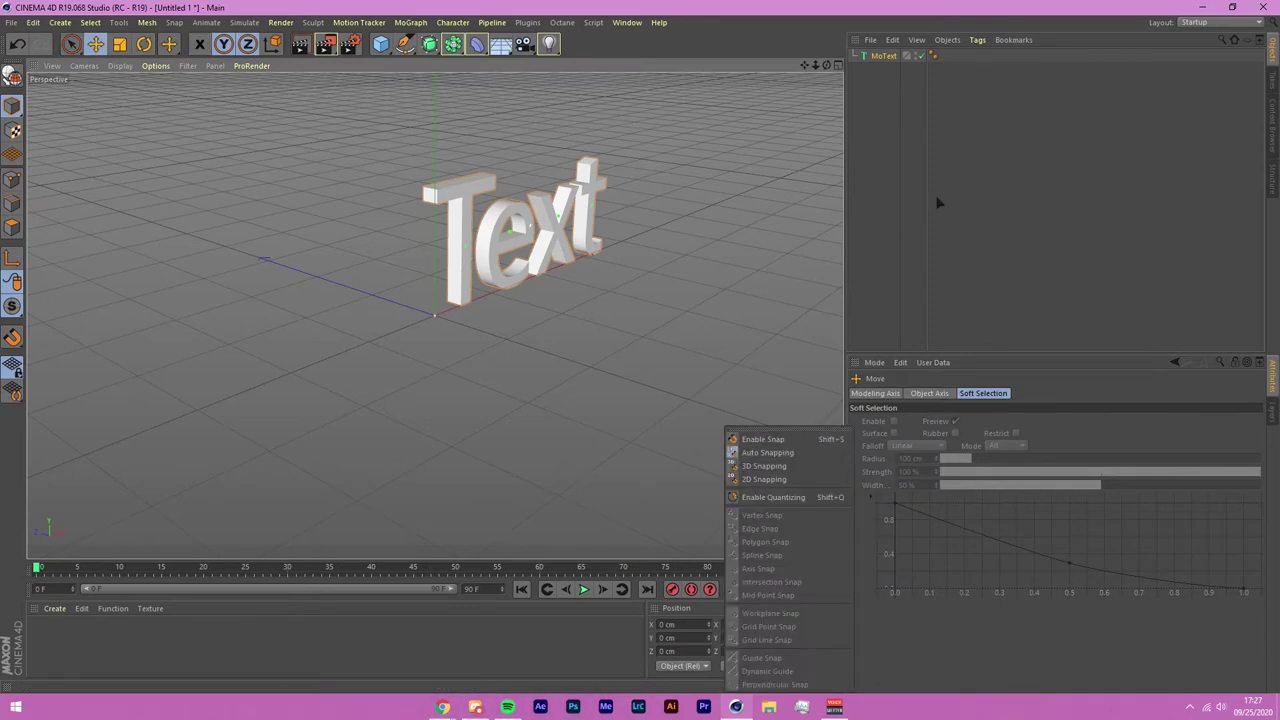
pyautogui.click(876, 56)
pyautogui.moveTo(910, 454); pyautogui.dragTo(801, 467)
pyautogui.write('EXAMPLE TEXT')
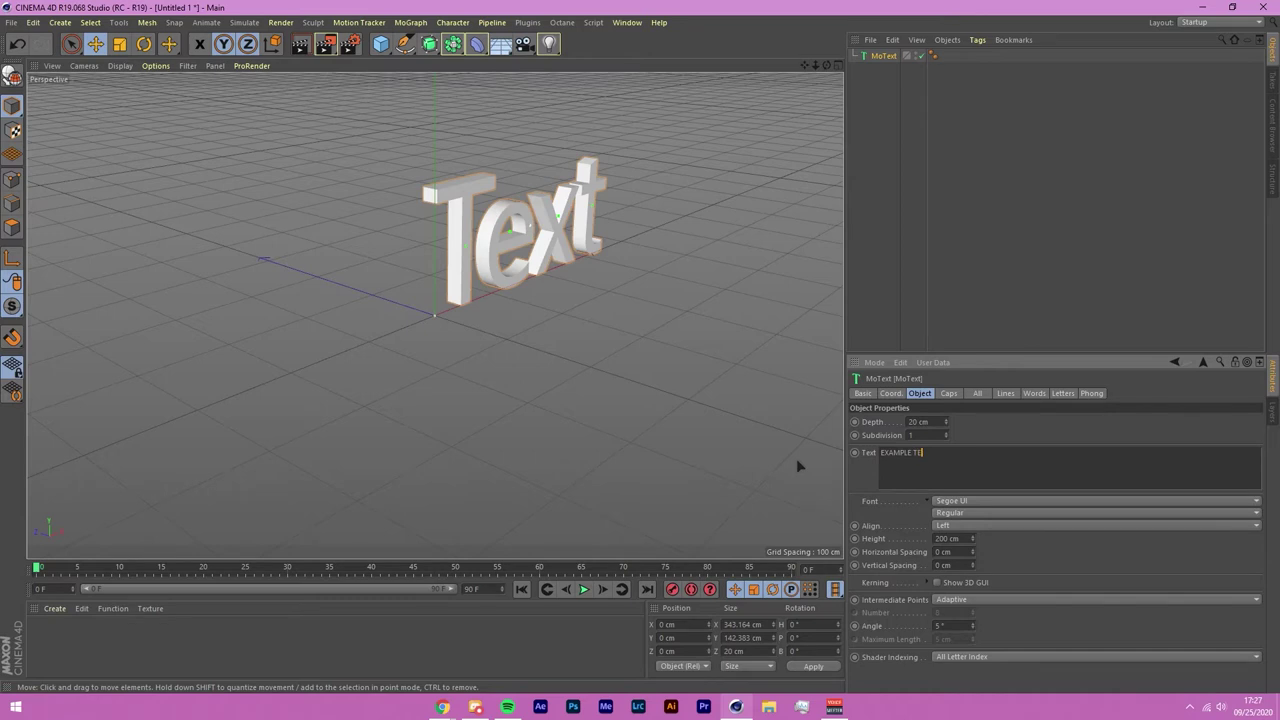
# Step: Set the text's font to Penumbra Serif Std and its extrusion depth to 64 cm
pyautogui.click(1006, 501)
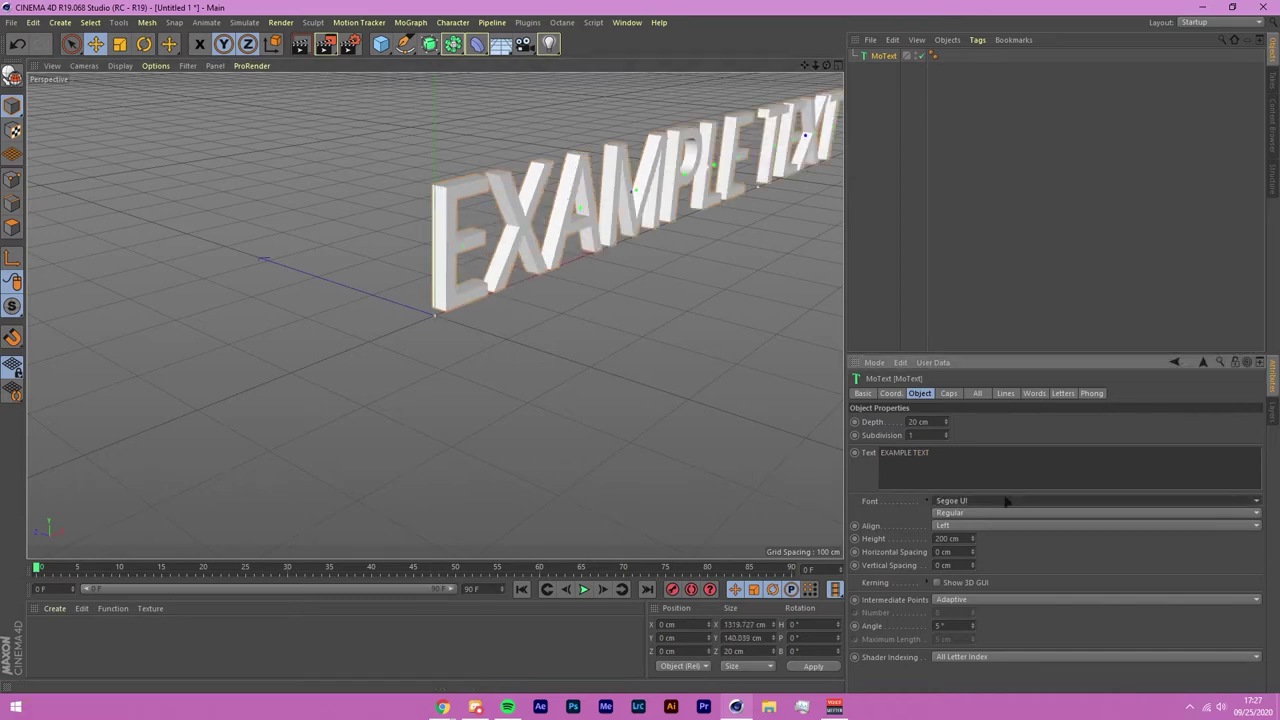
pyautogui.click(1060, 500)
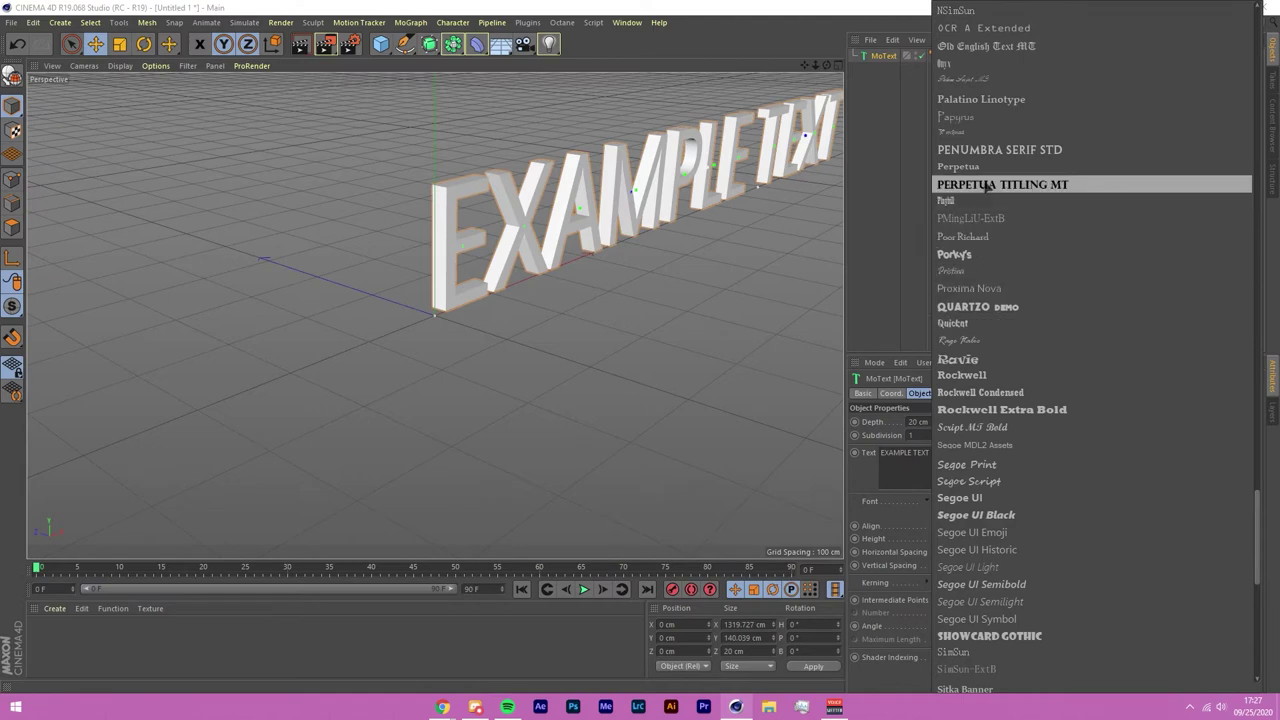
pyautogui.click(989, 148)
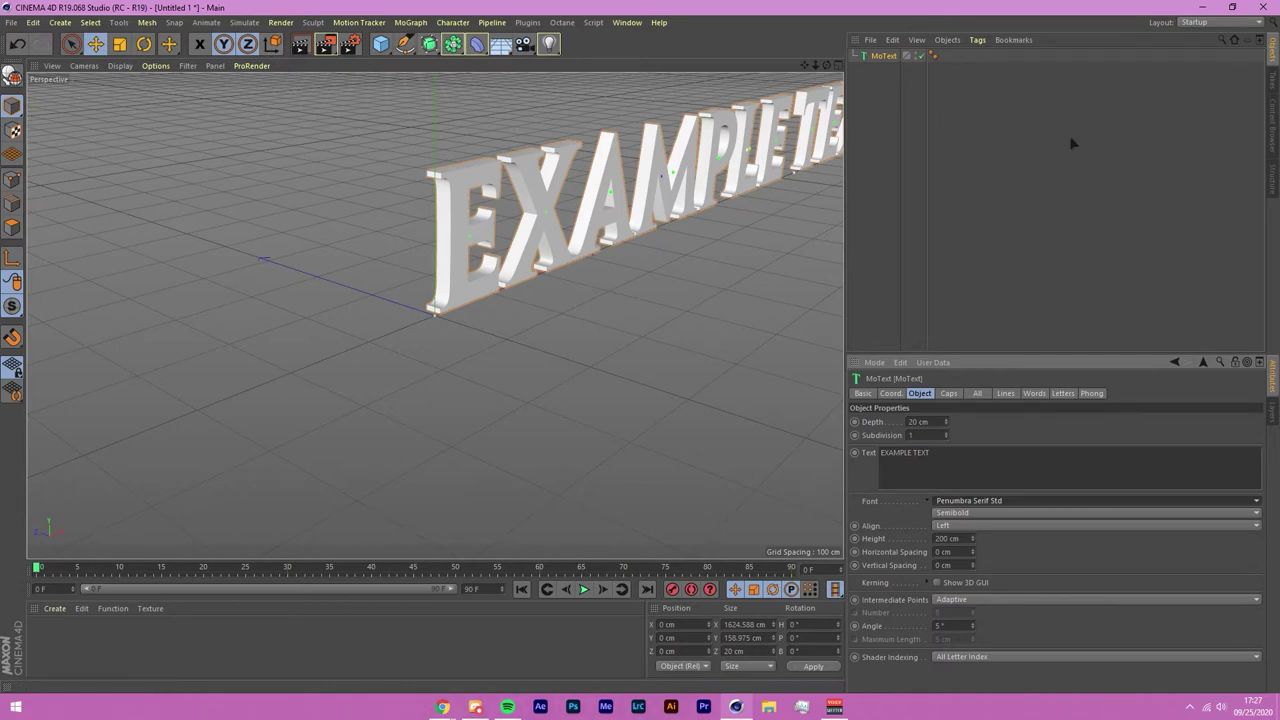
pyautogui.moveTo(946, 422); pyautogui.dragTo(946, 381)
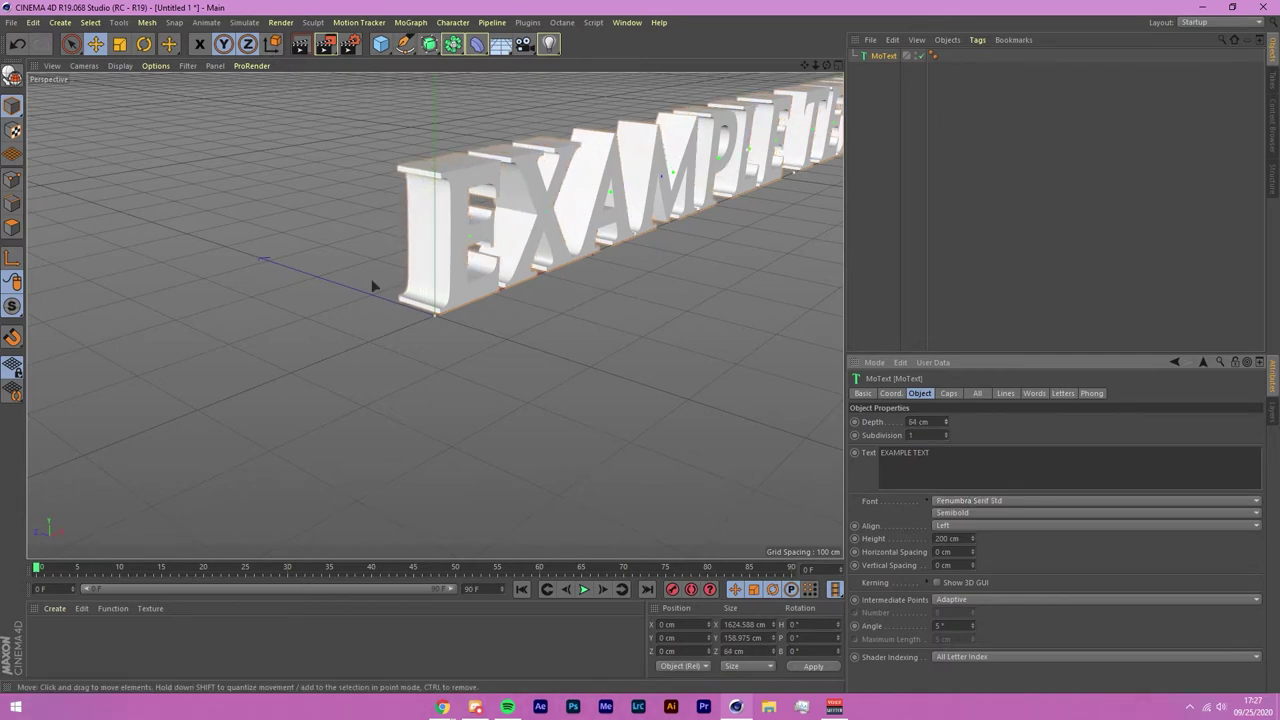
pyautogui.click(629, 292)
# Step: Add a standard camera to the scene
pyautogui.click(60, 22)
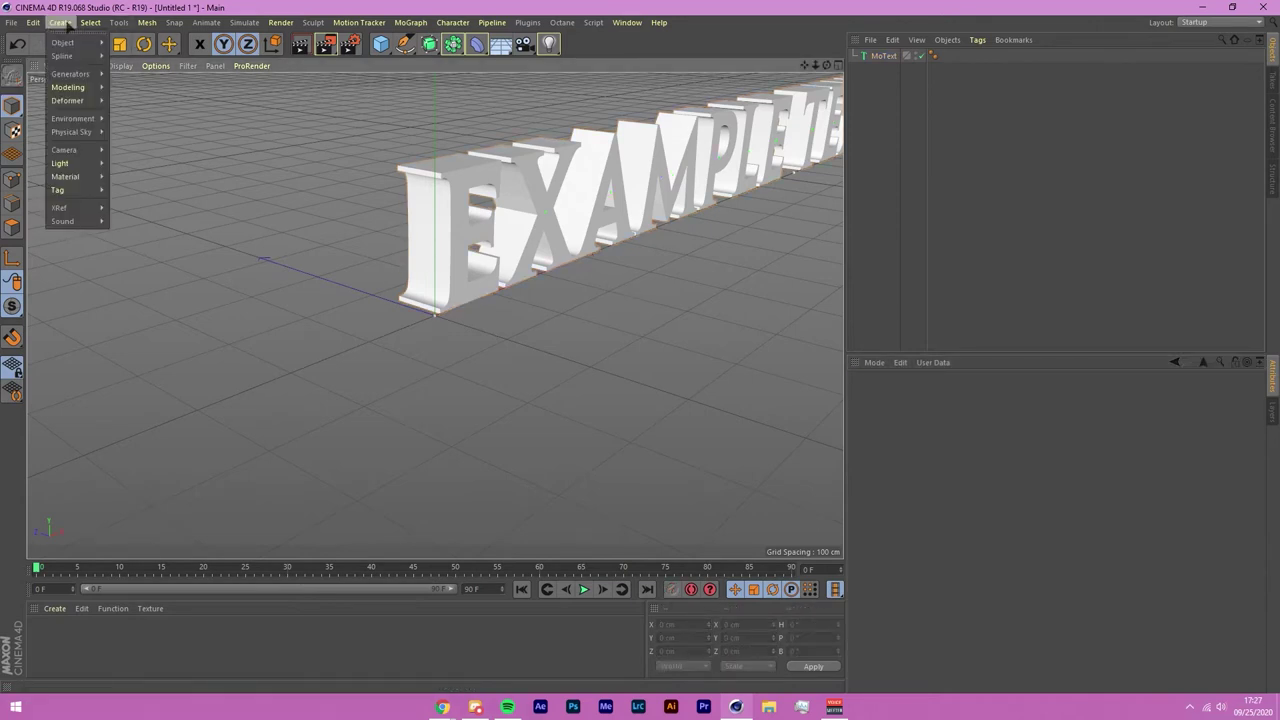
pyautogui.moveTo(84, 147)
pyautogui.click(138, 155)
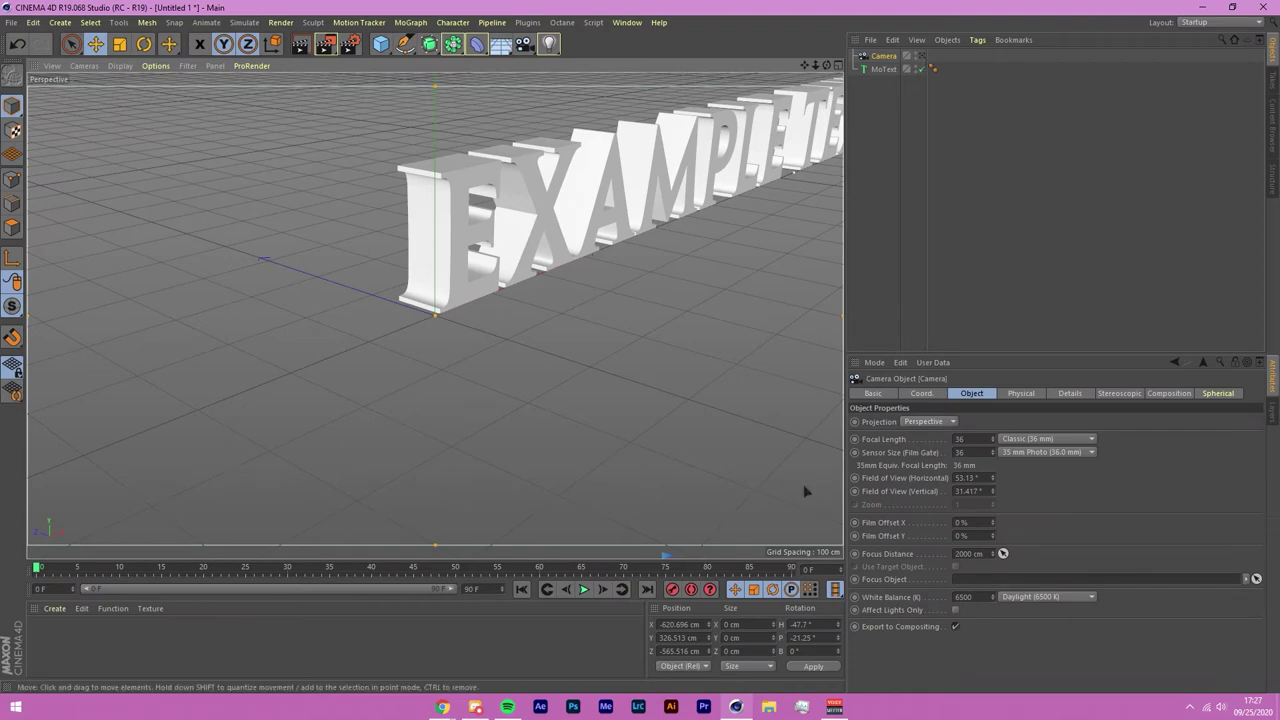
# Step: Set the camera's heading and pitch rotation to 0° and its X, Y and Z position to 0 cm
pyautogui.click(800, 624)
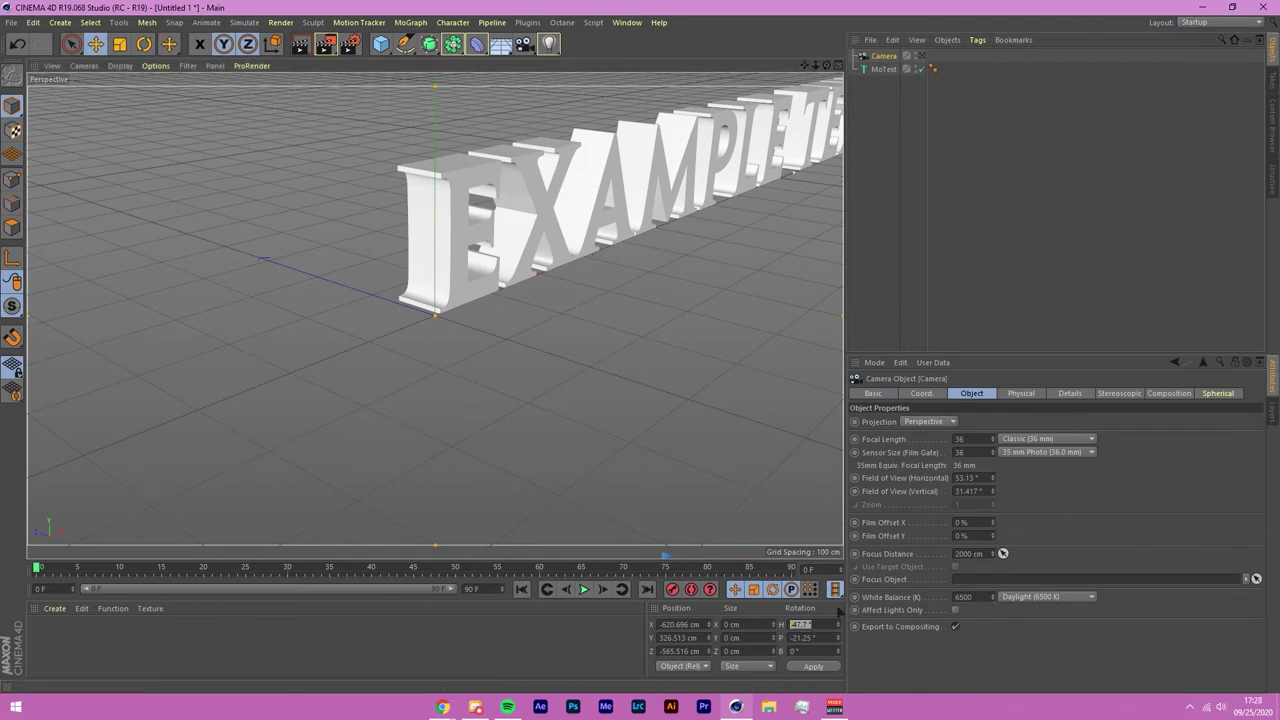
pyautogui.write('0')
pyautogui.press('Tab')
pyautogui.write('0')
pyautogui.press('Return')
pyautogui.click(680, 624)
pyautogui.write('0')
pyautogui.press('Tab')
pyautogui.write('0')
pyautogui.press('Tab')
pyautogui.write('0')
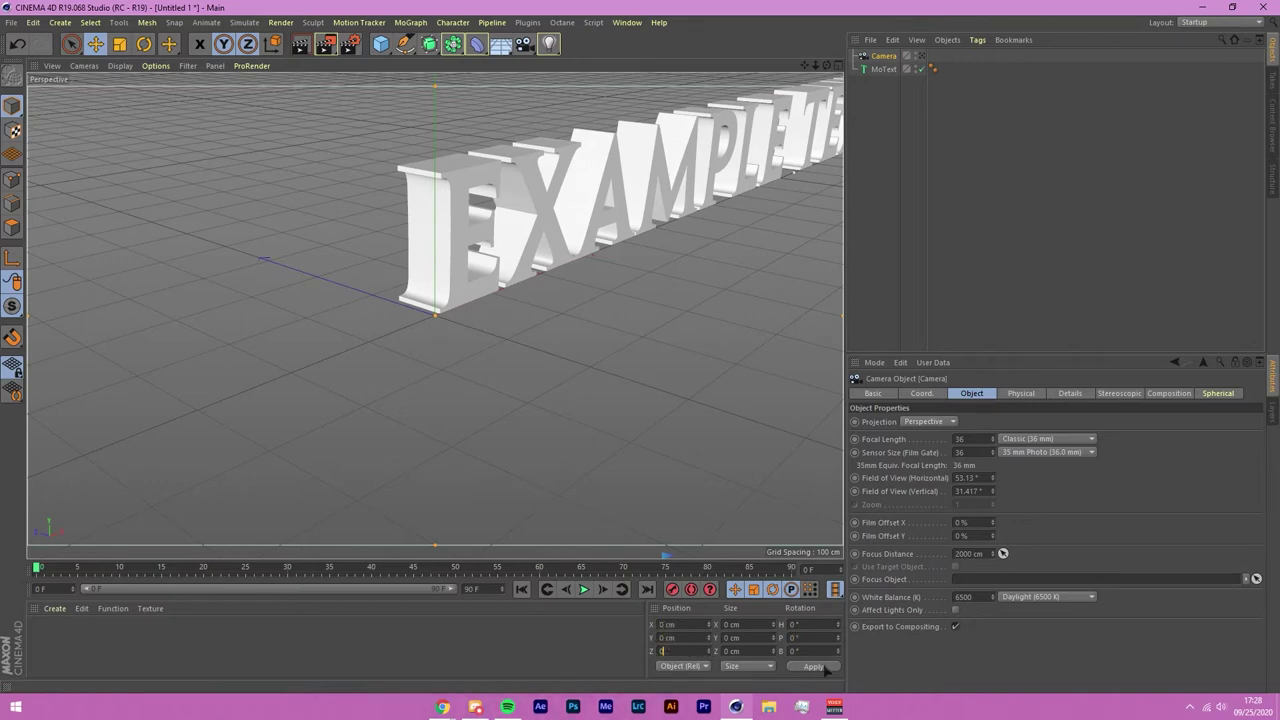
pyautogui.press('Return')
# Step: Using the four-view layout, move the text along Z to about 1960 cm in front of the camera
pyautogui.click(921, 56)
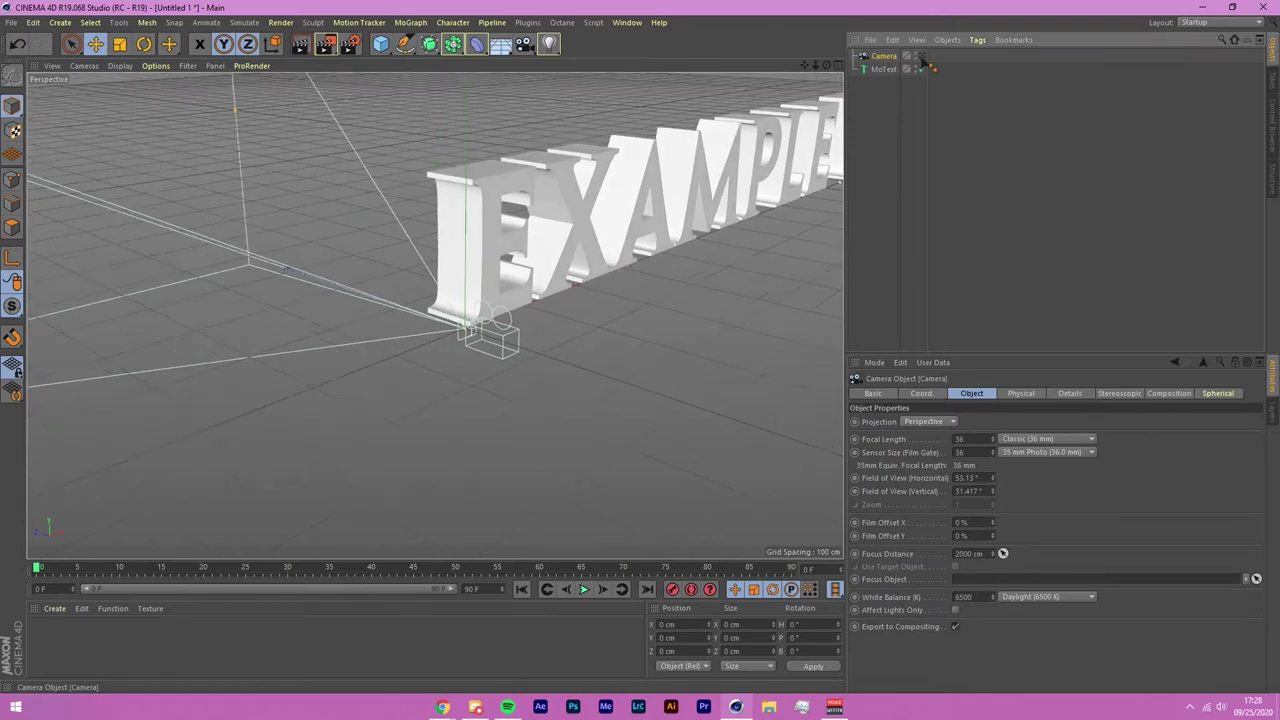
pyautogui.click(921, 56)
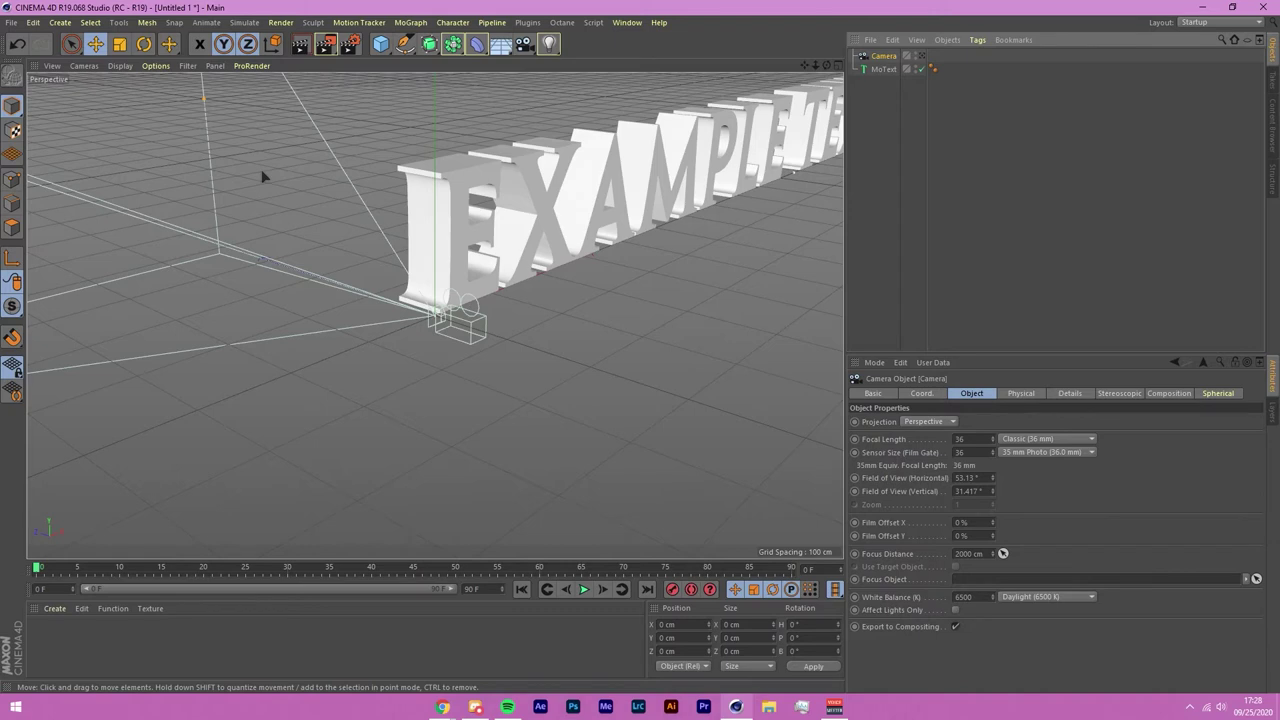
pyautogui.middleClick(262, 172)
pyautogui.scroll(-5, 580, 266)
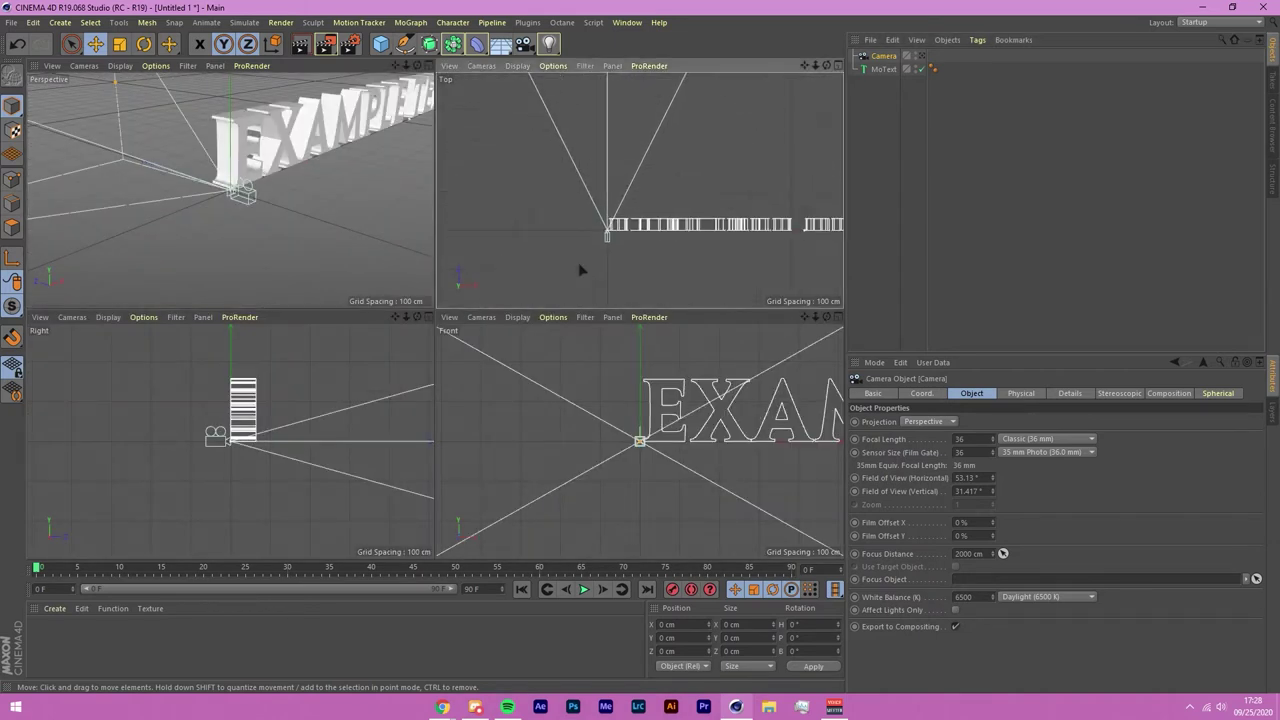
pyautogui.scroll(-1, 580, 268)
pyautogui.click(666, 247)
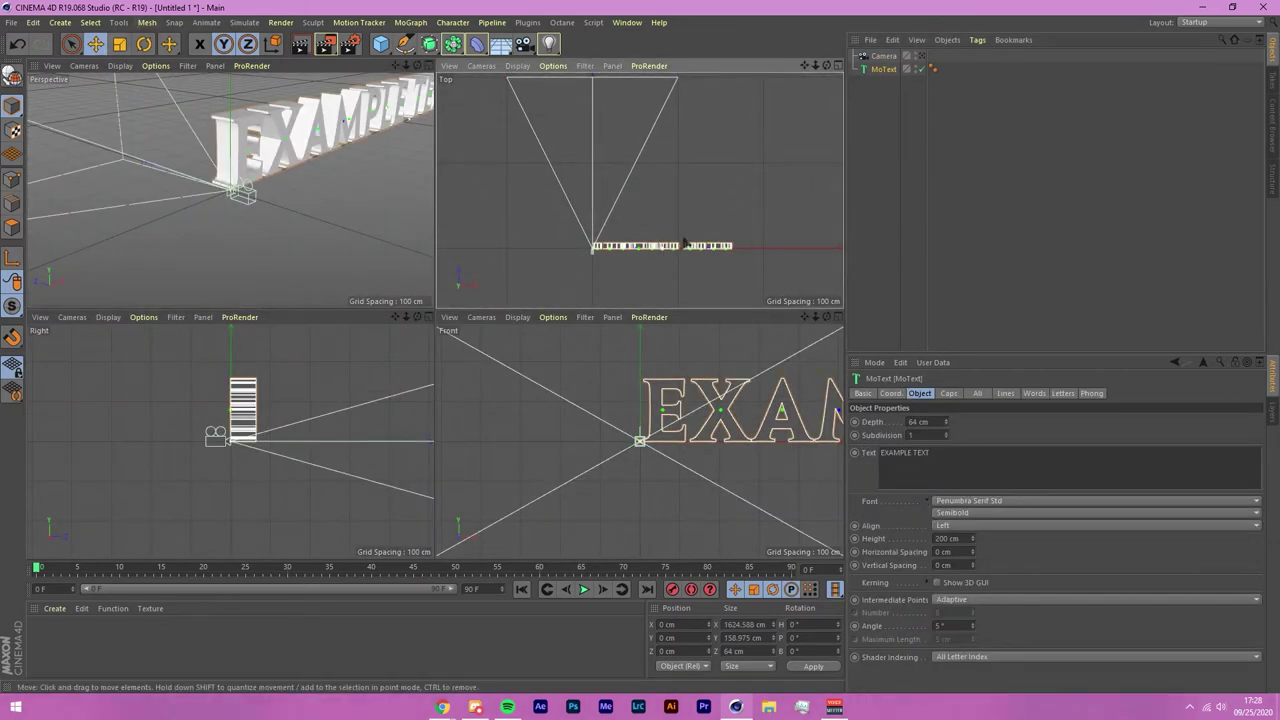
pyautogui.moveTo(591, 253); pyautogui.dragTo(590, 82)
# Step: Shift the text sideways in the front view to an X position of about -593 cm
pyautogui.click(748, 434)
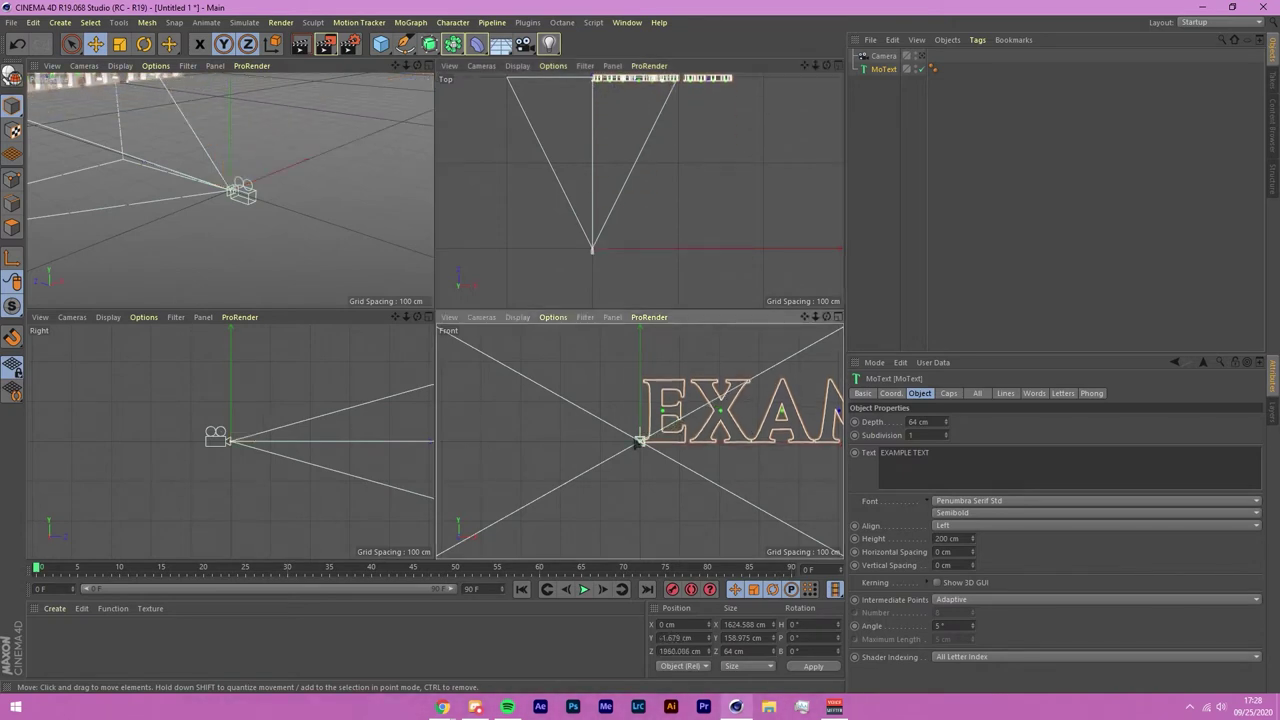
pyautogui.click(684, 510)
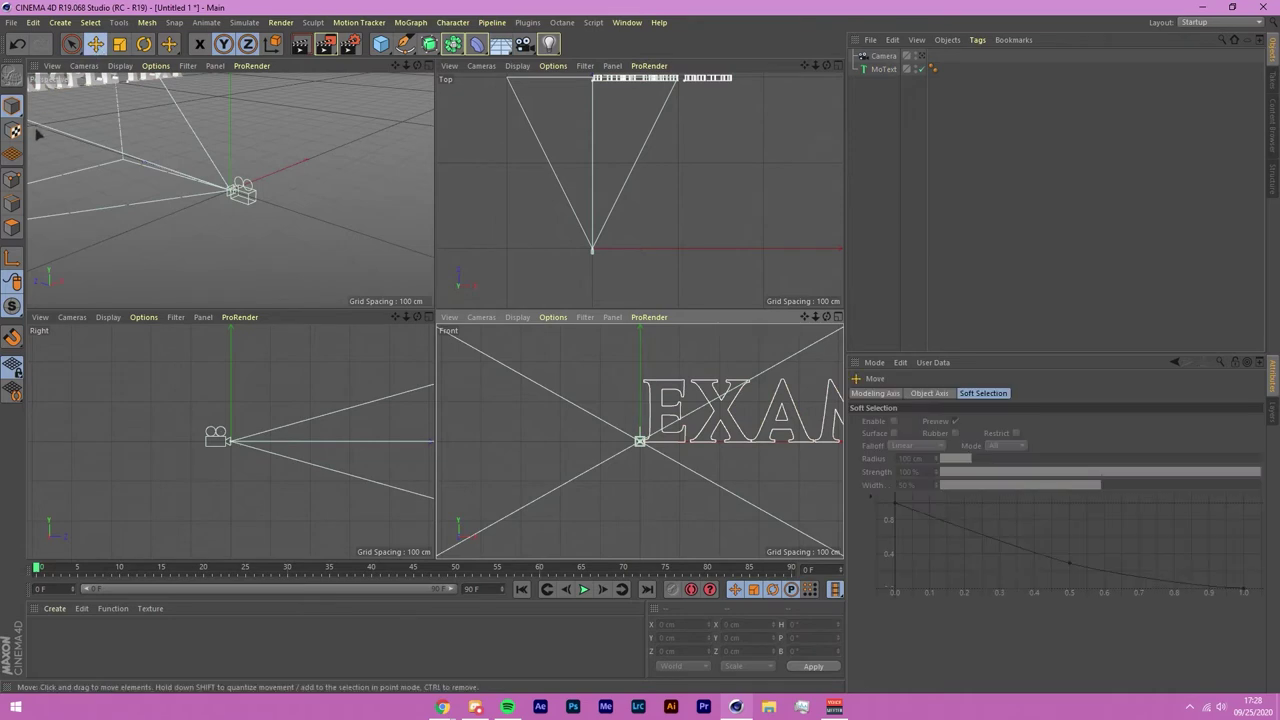
pyautogui.scroll(-3, 633, 247)
pyautogui.click(655, 435)
pyautogui.moveTo(680, 466); pyautogui.dragTo(442, 447)
pyautogui.scroll(-5, 223, 503)
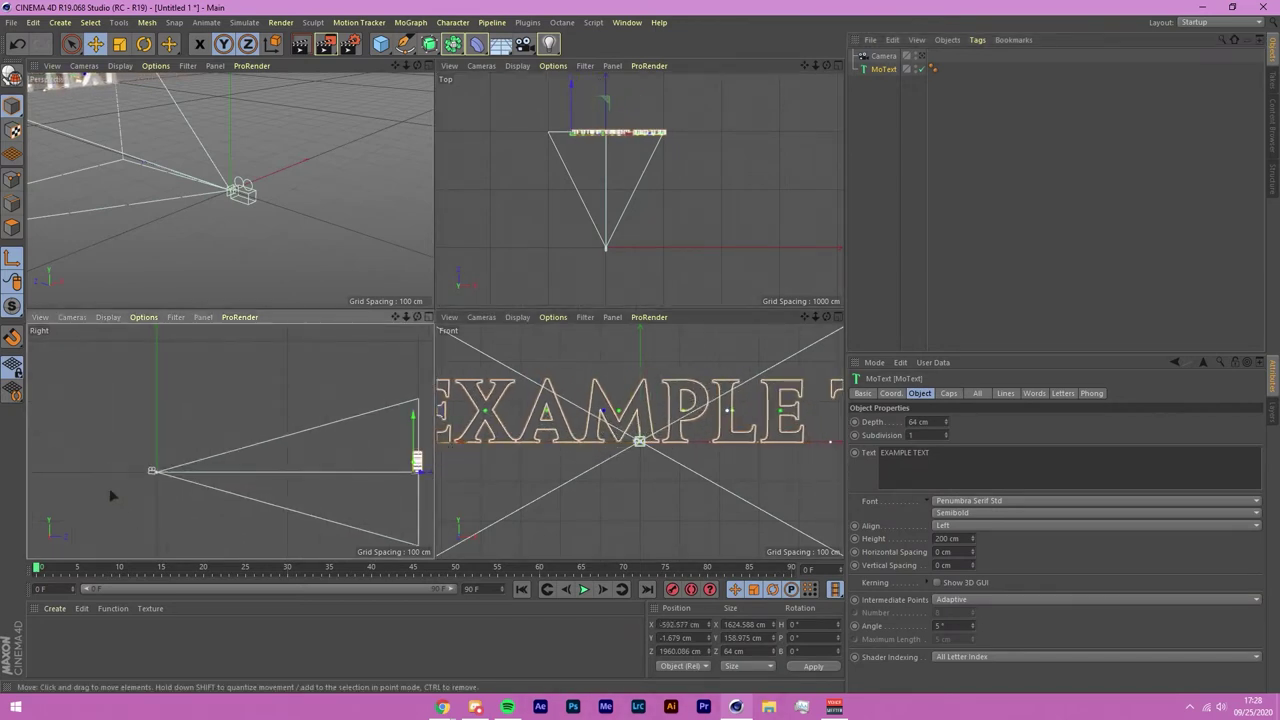
# Step: Look through the camera and centre the text in its frame at about X -843 cm and Y -53 cm
pyautogui.scroll(-4, 326, 117)
pyautogui.scroll(-2, 530, 110)
pyautogui.click(906, 55)
pyautogui.moveTo(162, 189); pyautogui.dragTo(111, 189)
pyautogui.moveTo(54, 134); pyautogui.dragTo(53, 144)
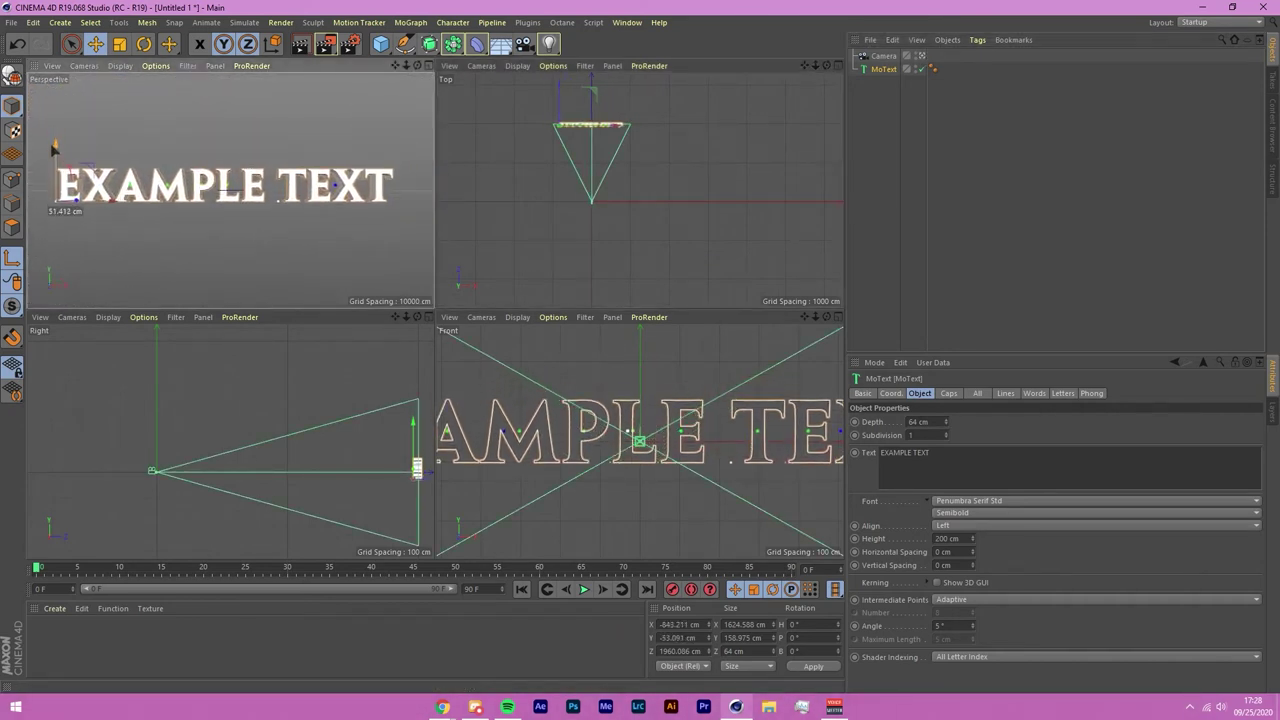
pyautogui.click(975, 261)
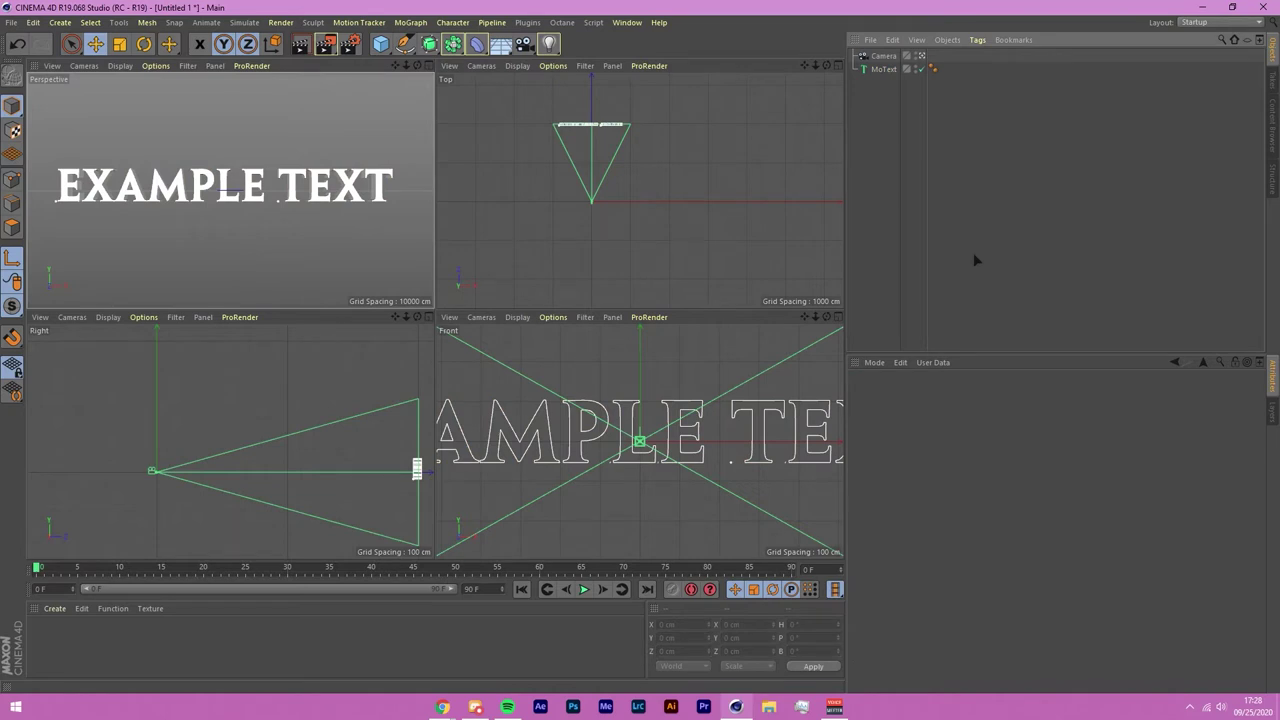
# Step: Convert the MoText into editable separate letters and expand the EXAMPLE and TEXT groups
pyautogui.click(884, 70)
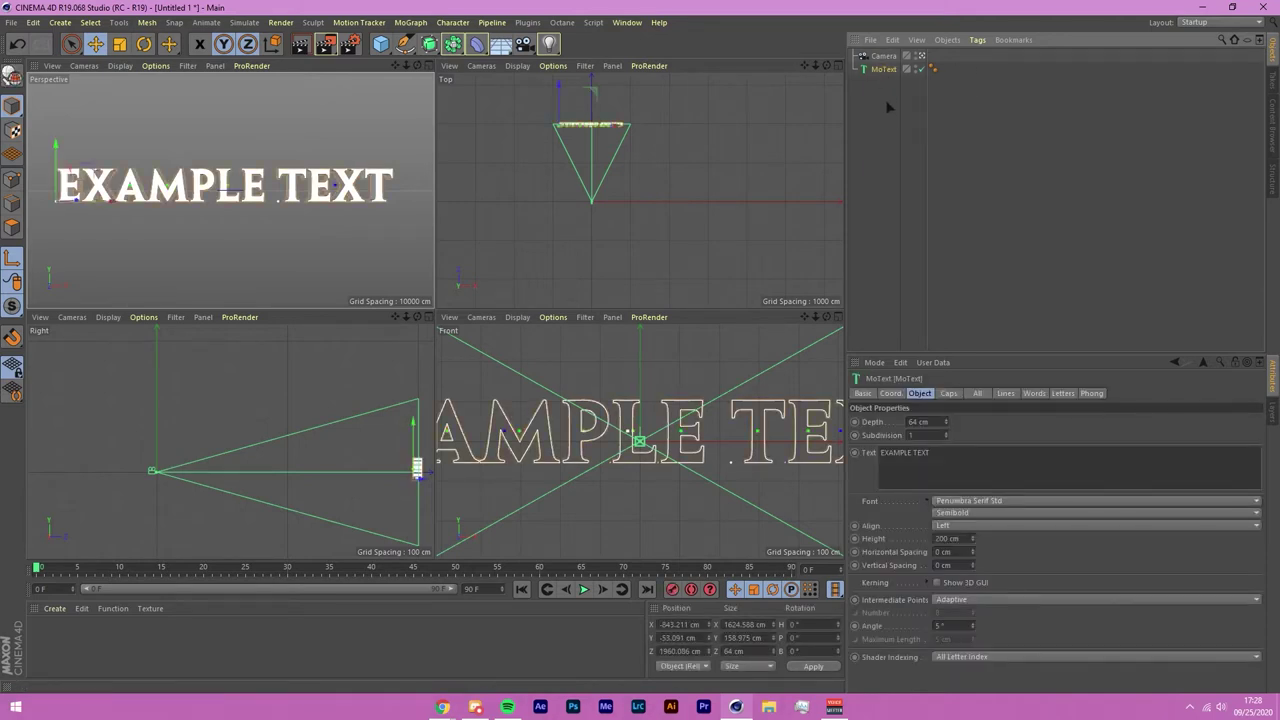
pyautogui.hotkey('alt', 'g')
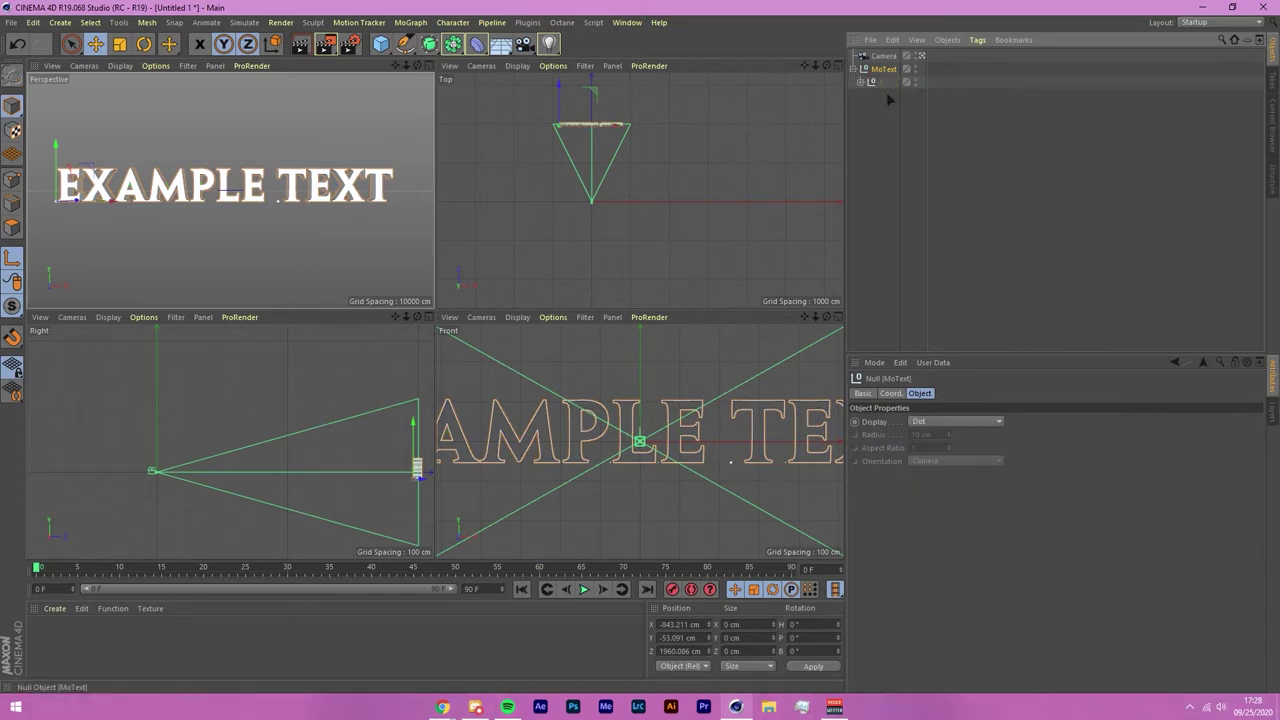
pyautogui.click(860, 82)
pyautogui.click(867, 95)
pyautogui.click(867, 202)
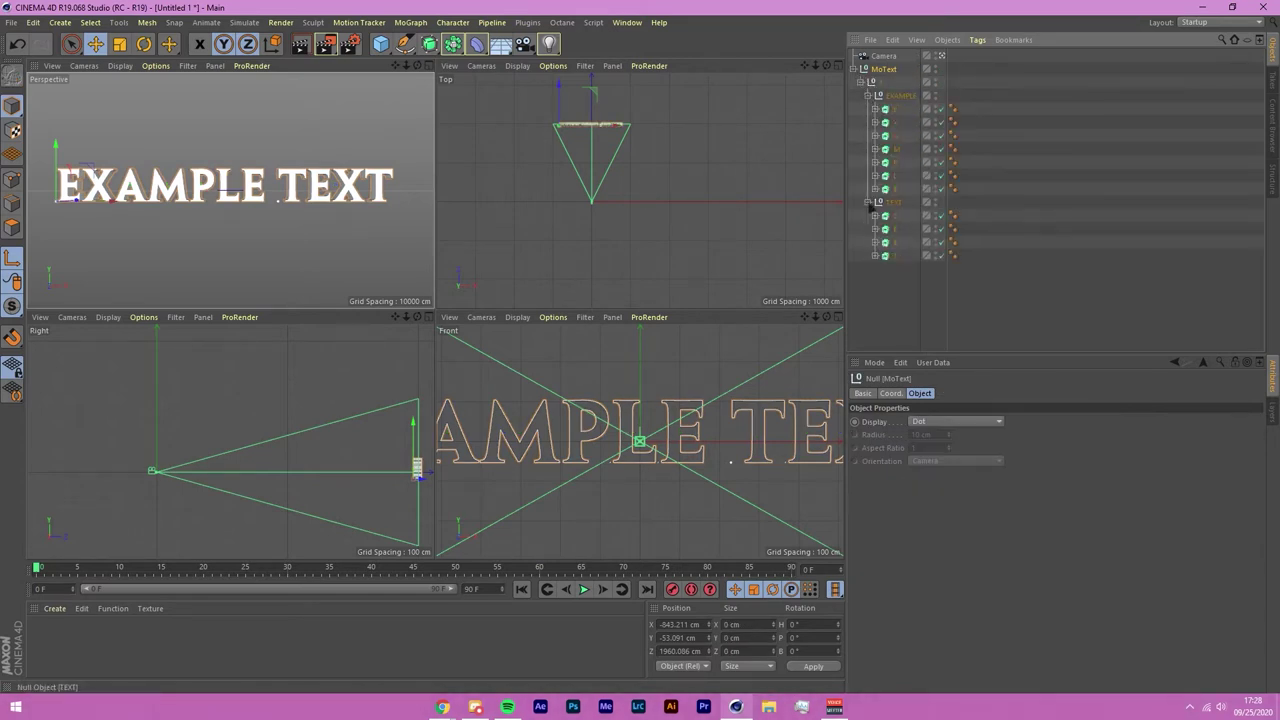
pyautogui.click(911, 294)
# Step: Rotate the first E of EXAMPLE to about 16.6° heading and -9.3° pitch, enlarge it and shift it slightly
pyautogui.click(891, 110)
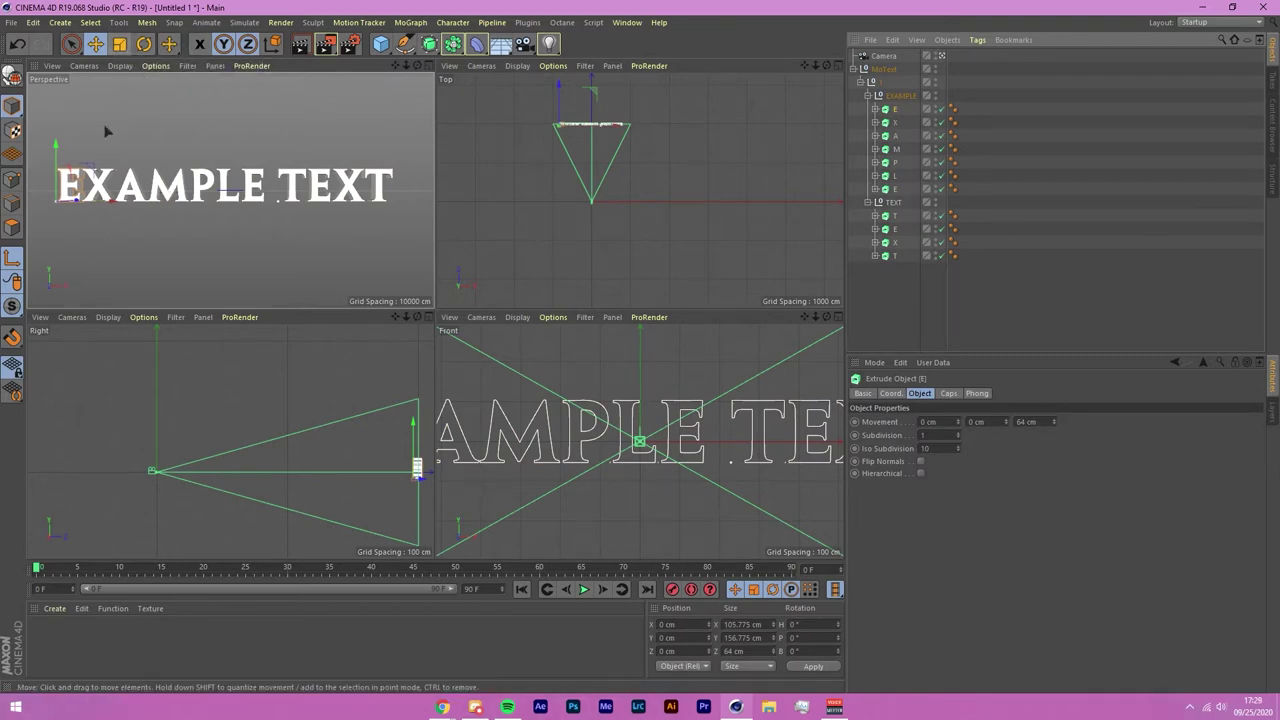
pyautogui.click(144, 44)
pyautogui.click(12, 257)
pyautogui.moveTo(64, 184)
pyautogui.mouseDown()
pyautogui.moveTo(86, 166)
pyautogui.moveTo(64, 189)
pyautogui.mouseUp()
pyautogui.click(96, 44)
pyautogui.press('t')
pyautogui.press('e')
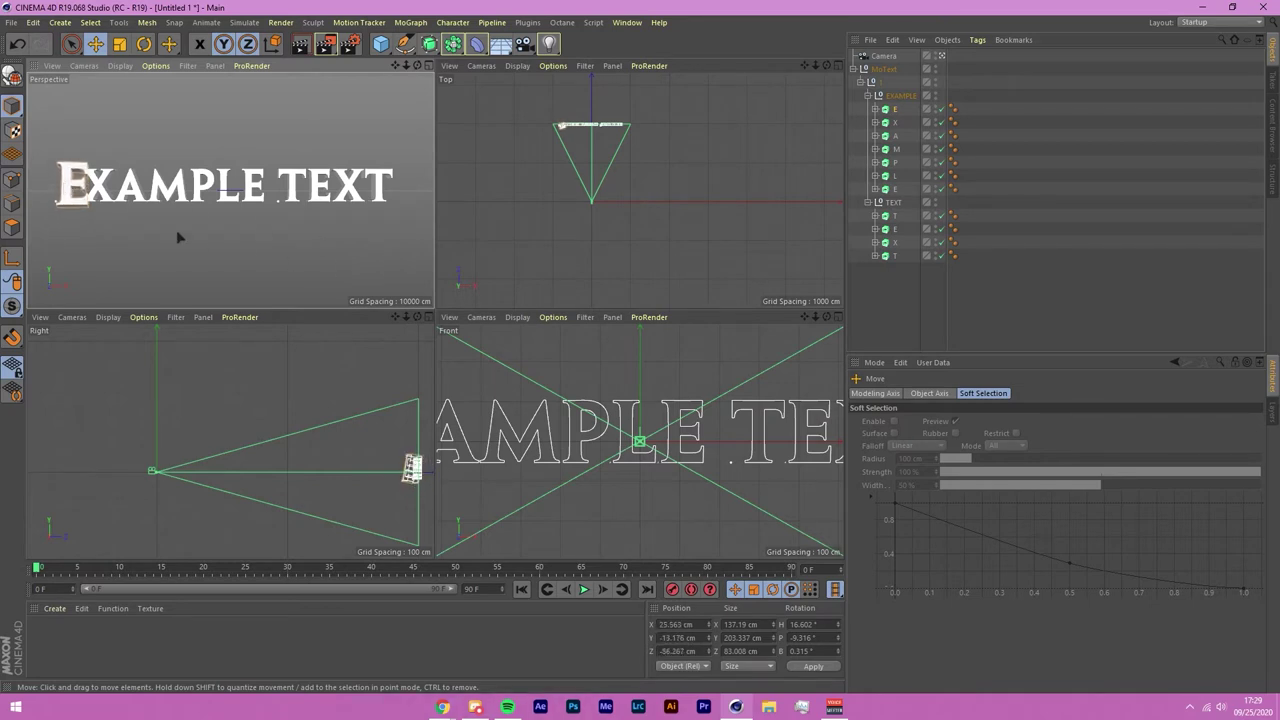
# Step: Shrink, reposition and rotate the letter X of EXAMPLE so it sits tilted beside the first E
pyautogui.click(104, 186)
pyautogui.moveTo(104, 186); pyautogui.dragTo(104, 182)
pyautogui.click(120, 45)
pyautogui.press('e')
pyautogui.click(144, 45)
pyautogui.moveTo(110, 173); pyautogui.dragTo(145, 185)
# Step: Enlarge the letter A of EXAMPLE slightly to about 169 × 178 × 68 cm
pyautogui.click(96, 44)
pyautogui.click(121, 184)
pyautogui.click(119, 44)
pyautogui.click(96, 44)
pyautogui.click(119, 44)
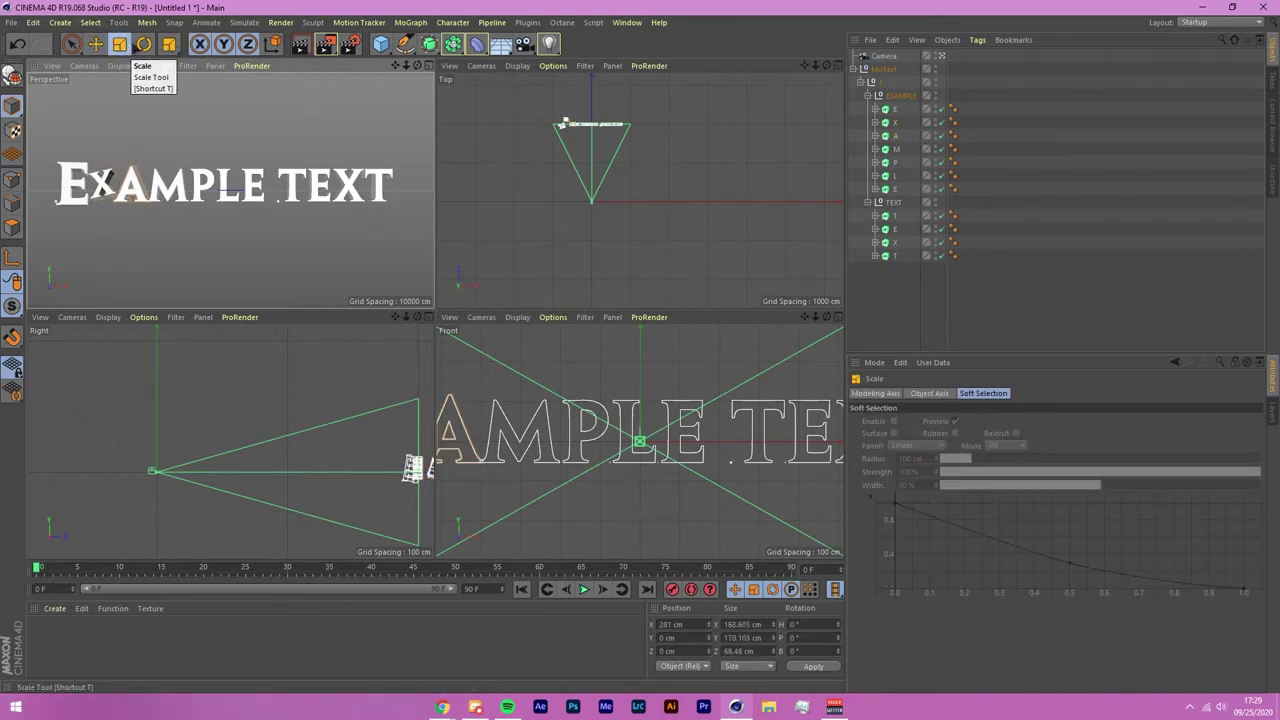
pyautogui.click(303, 134)
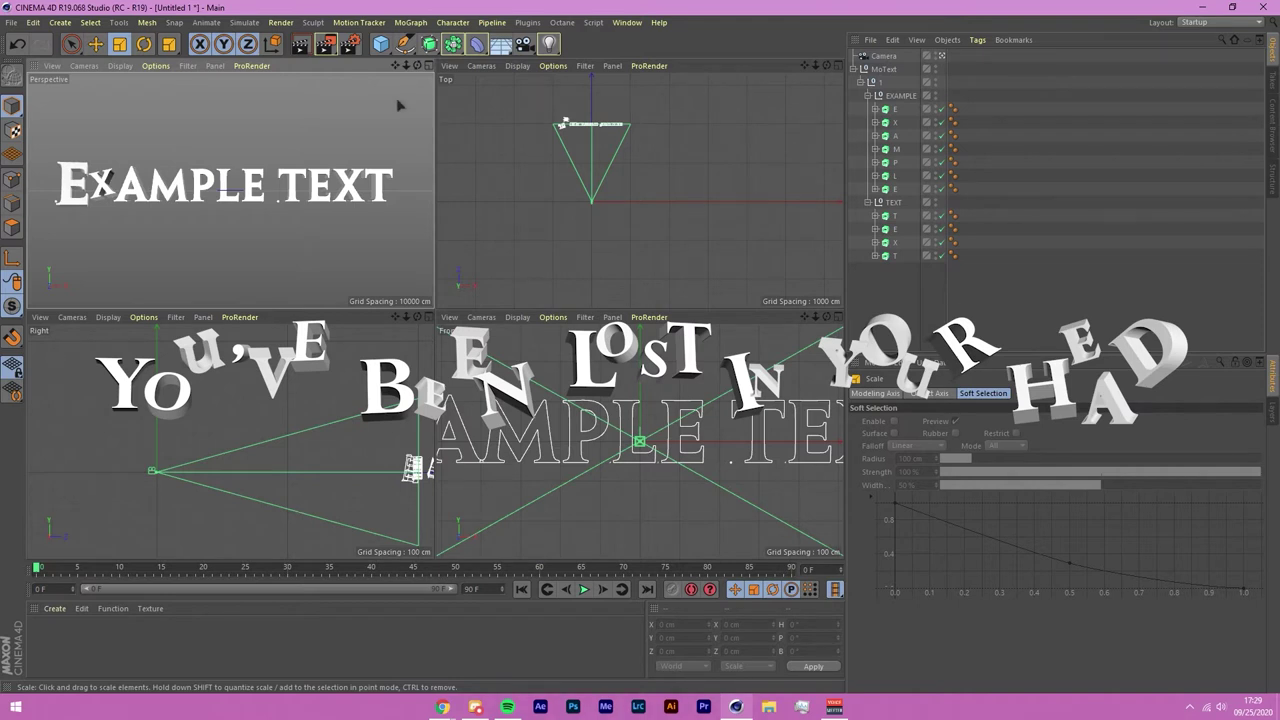
# Step: Collapse the MoText hierarchy and add an infinite light to the scene
pyautogui.click(857, 69)
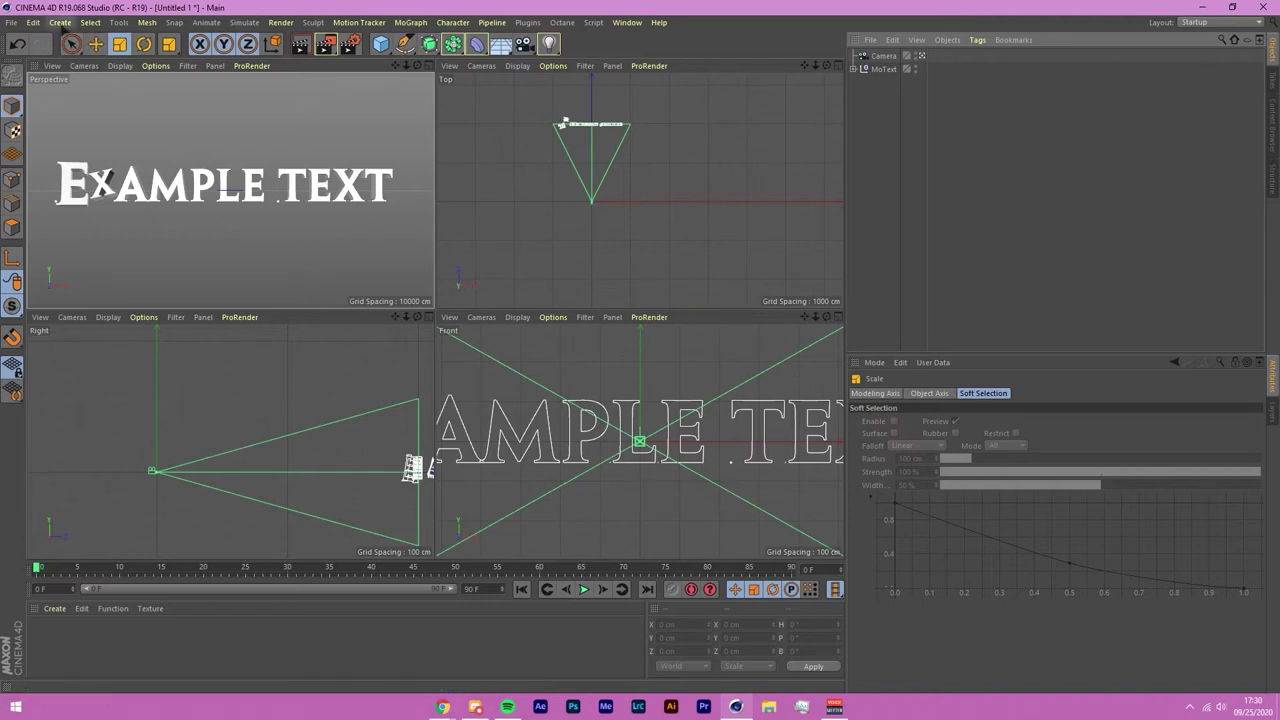
pyautogui.click(61, 23)
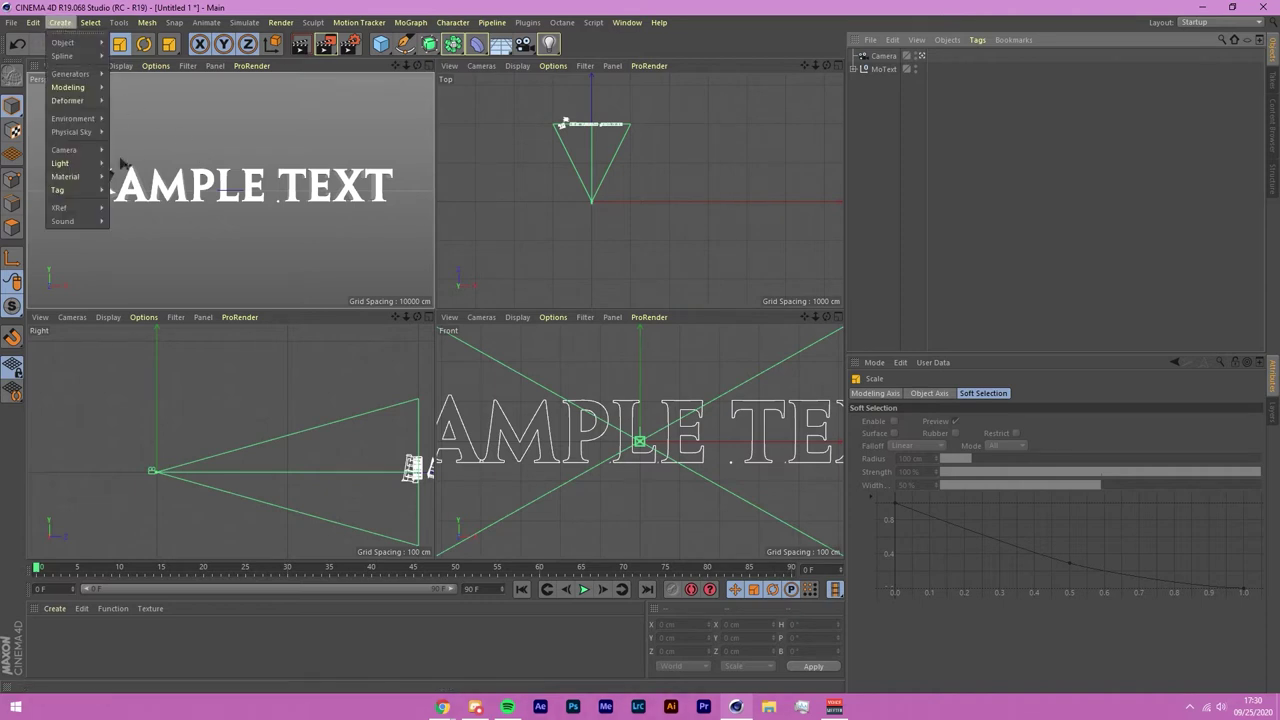
pyautogui.moveTo(88, 164)
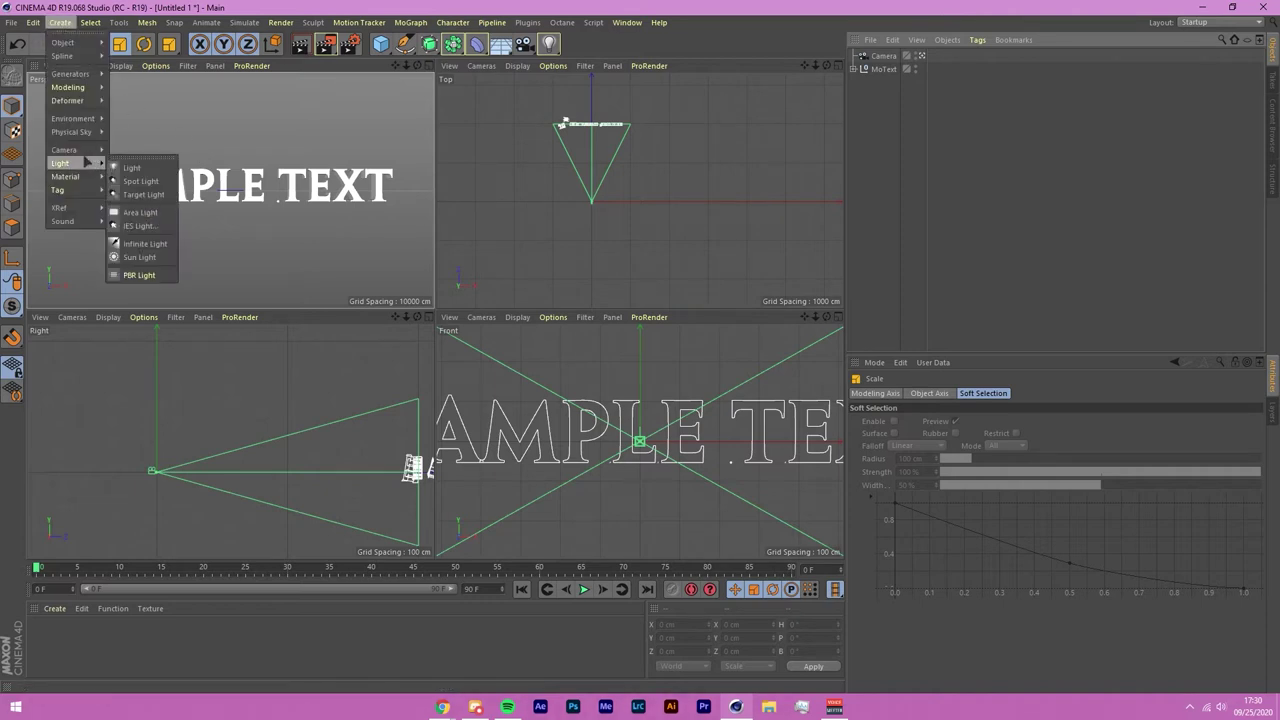
pyautogui.click(150, 244)
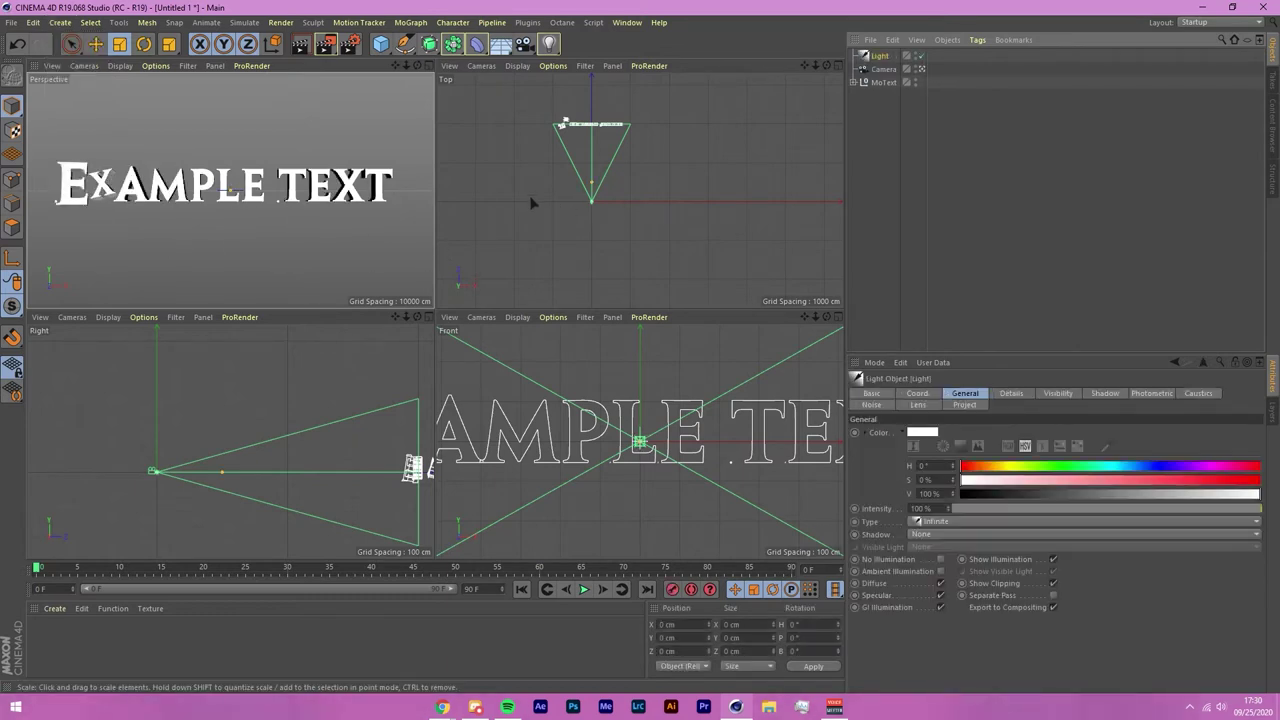
# Step: Leave the camera view and rotate the infinite light to about 13.1° heading, -7.1° pitch and 1.4° bank
pyautogui.scroll(4, 587, 192)
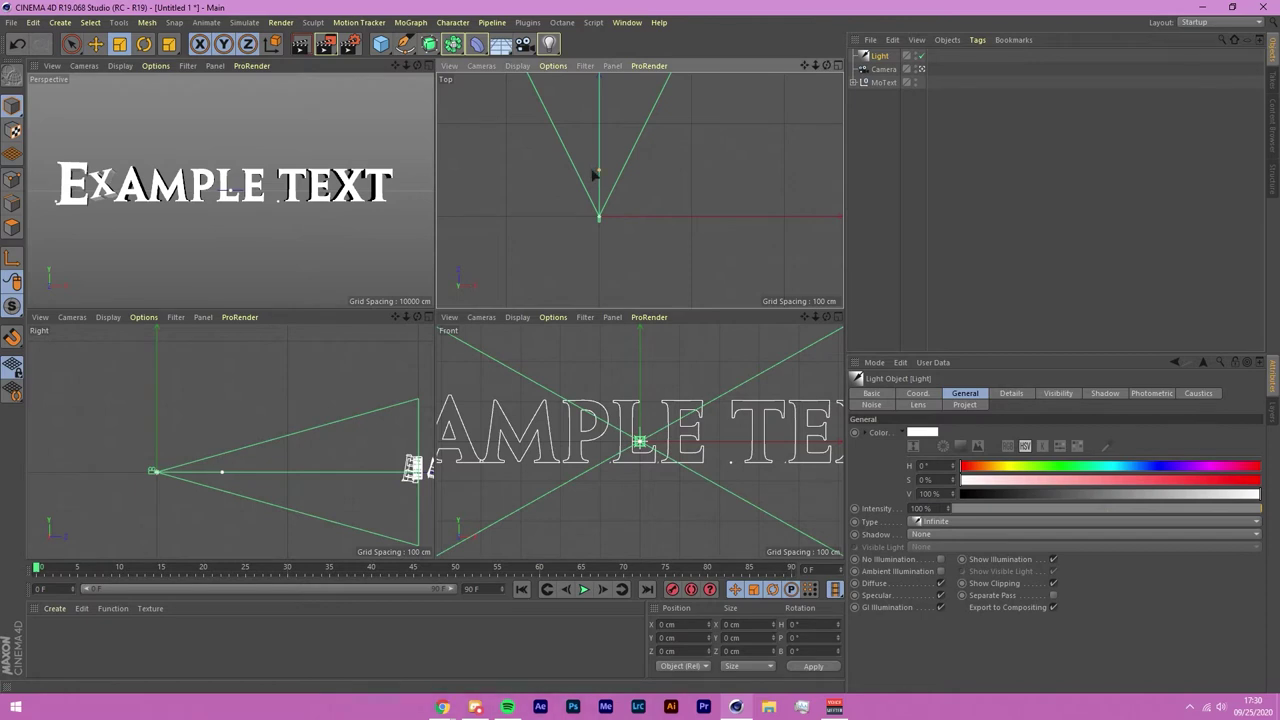
pyautogui.click(922, 69)
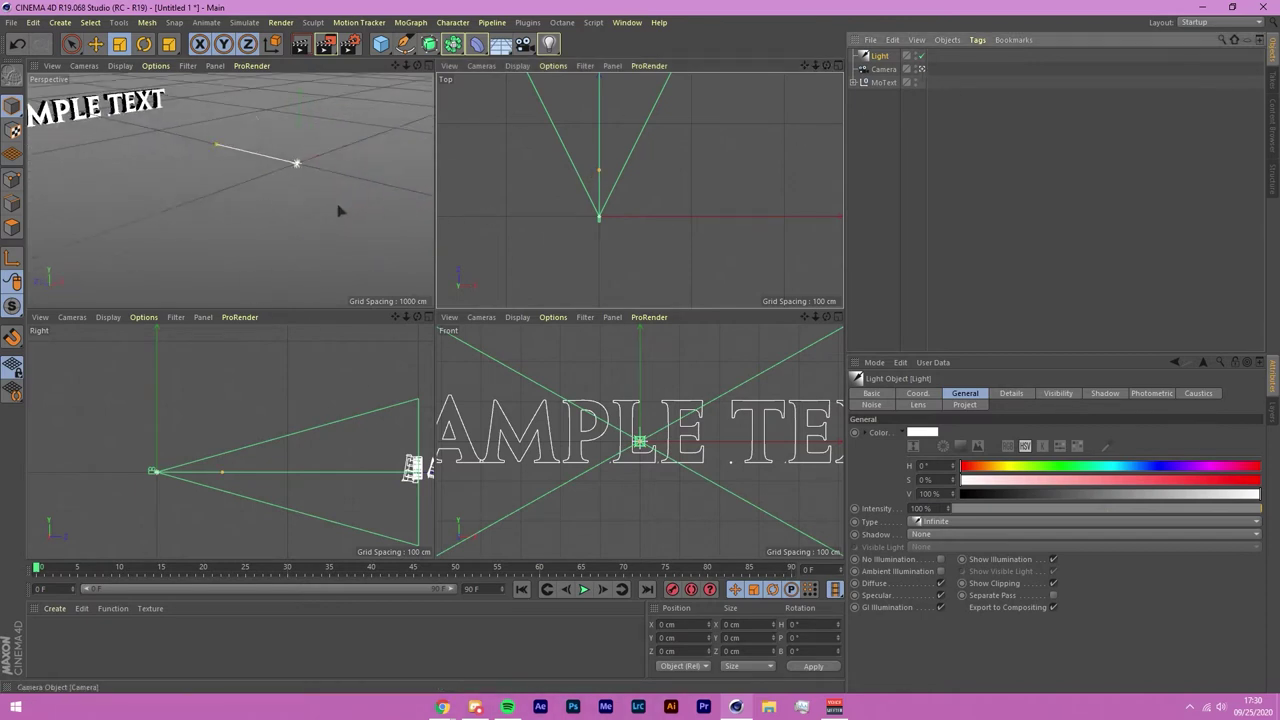
pyautogui.moveTo(326, 194); pyautogui.dragTo(294, 174)
pyautogui.moveTo(231, 218); pyautogui.dragTo(428, 118)
pyautogui.moveTo(298, 99); pyautogui.dragTo(145, 165)
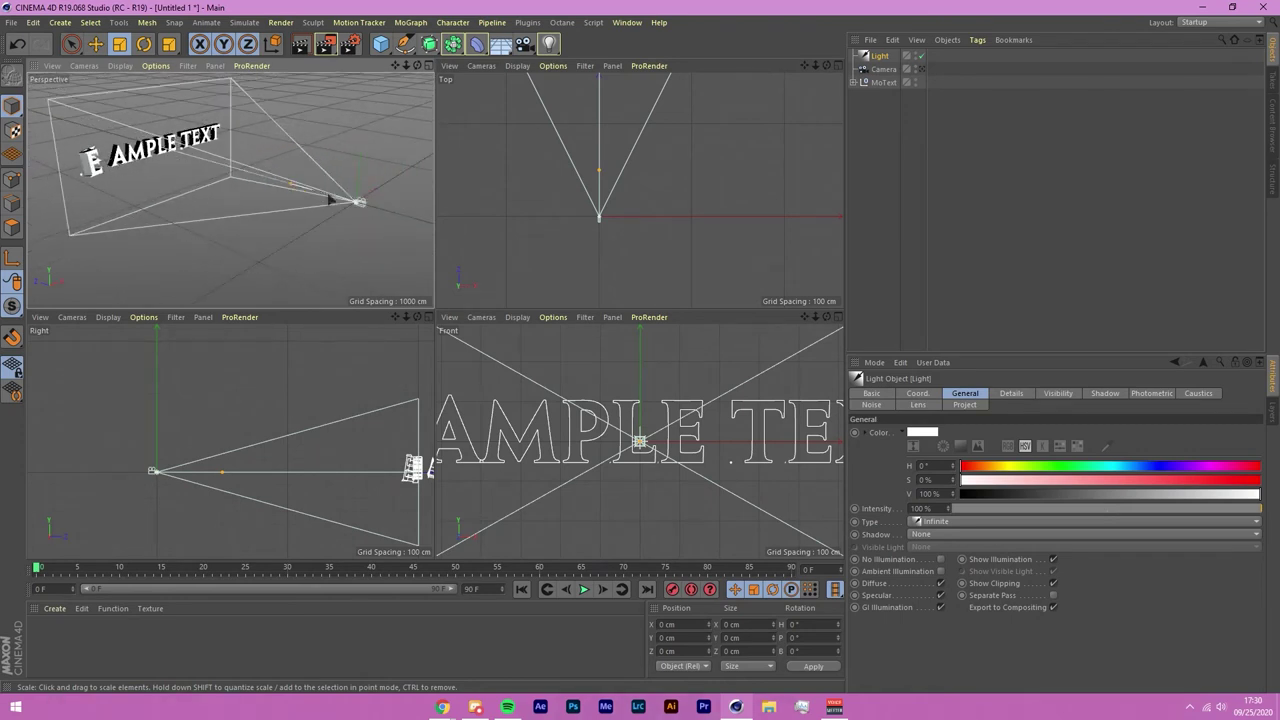
pyautogui.click(144, 44)
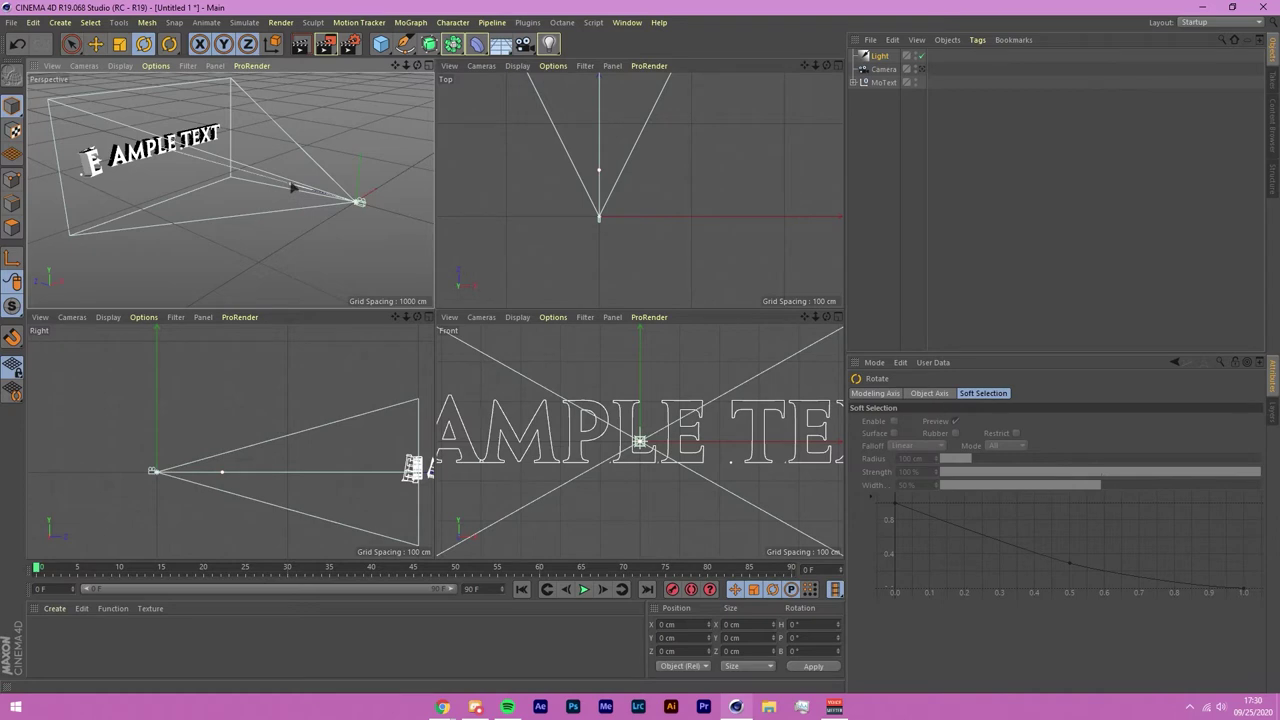
pyautogui.click(12, 258)
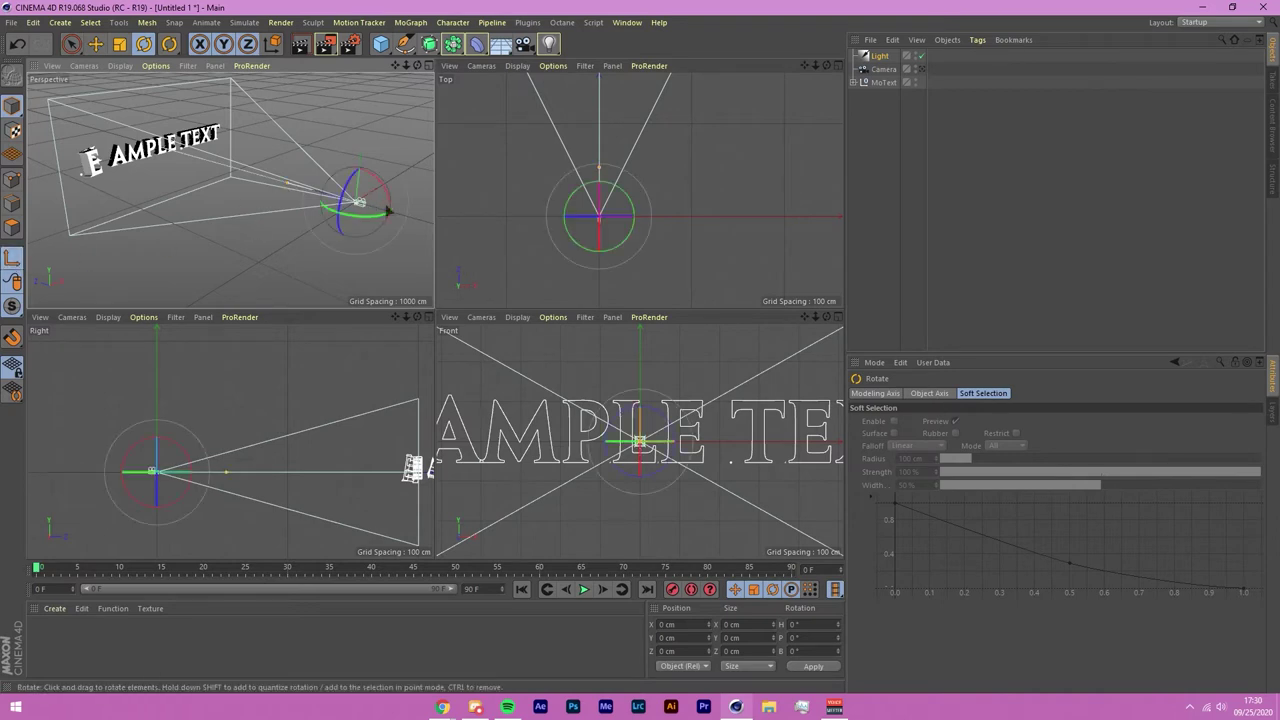
pyautogui.moveTo(390, 207); pyautogui.dragTo(371, 174)
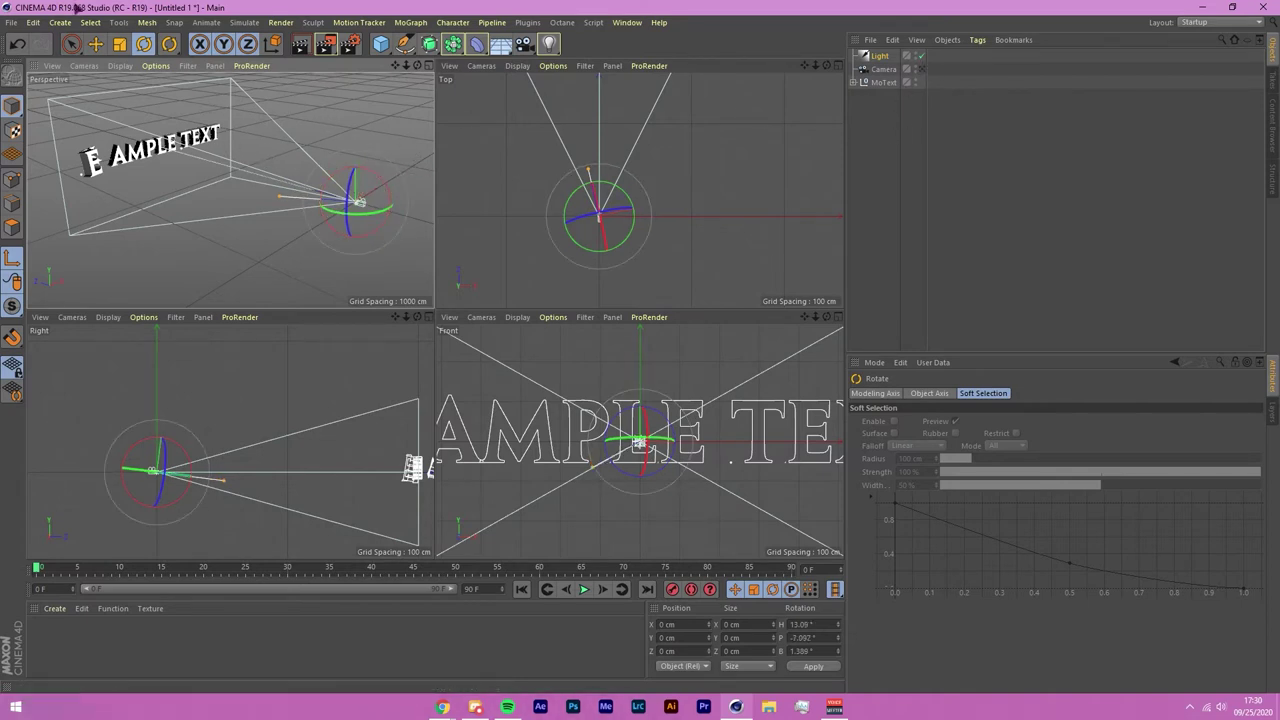
# Step: Add an omni light and move it just below the text, at about Y -84 cm and Z 1969 cm
pyautogui.scroll(-3, 700, 237)
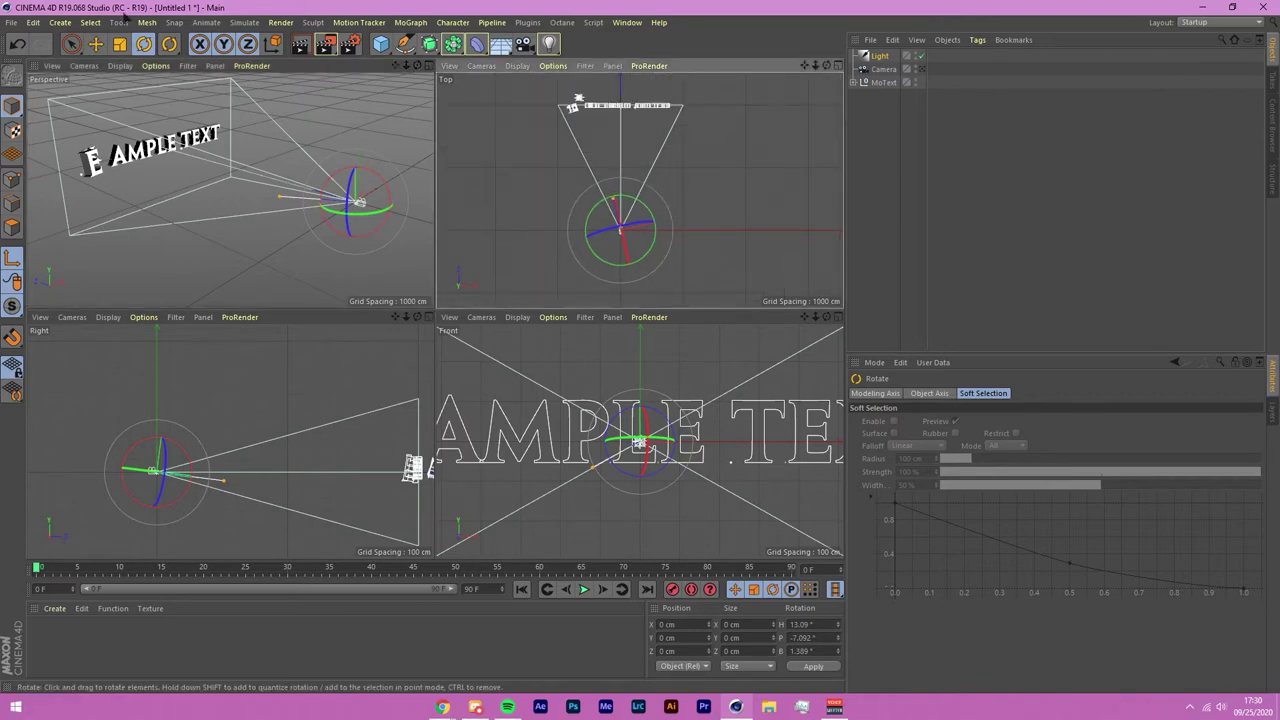
pyautogui.click(60, 22)
pyautogui.moveTo(83, 152)
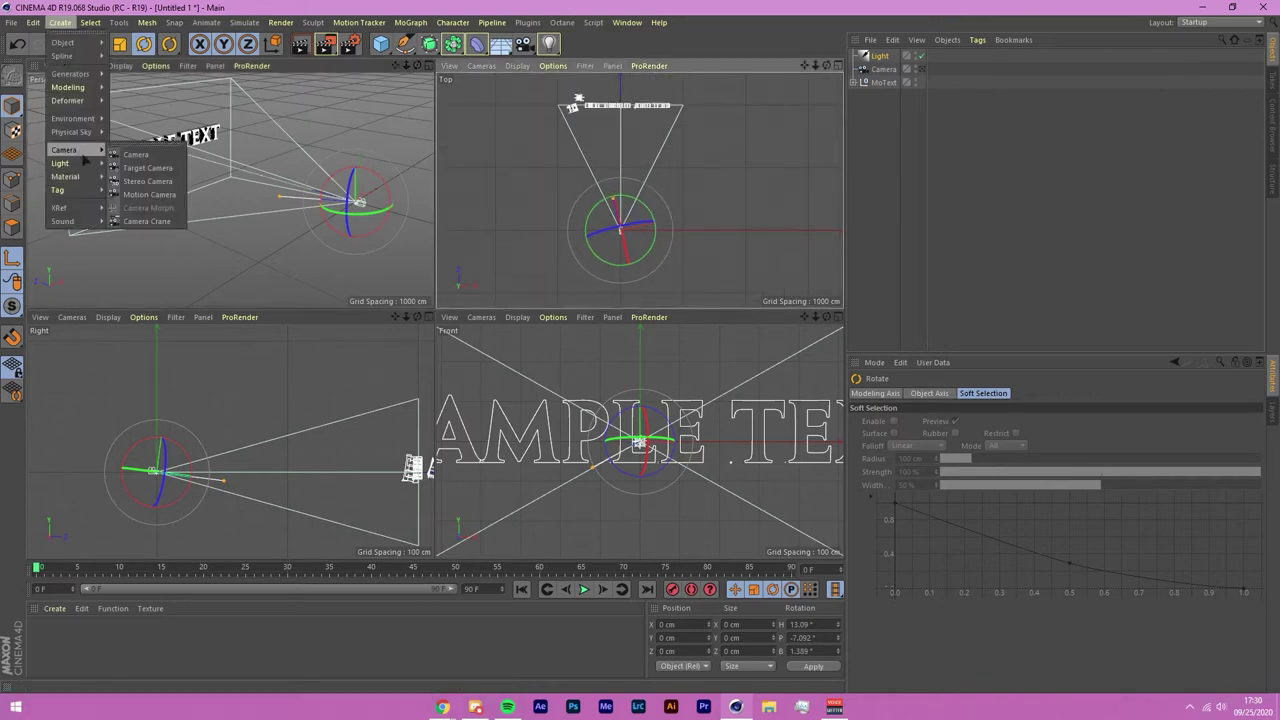
pyautogui.click(135, 167)
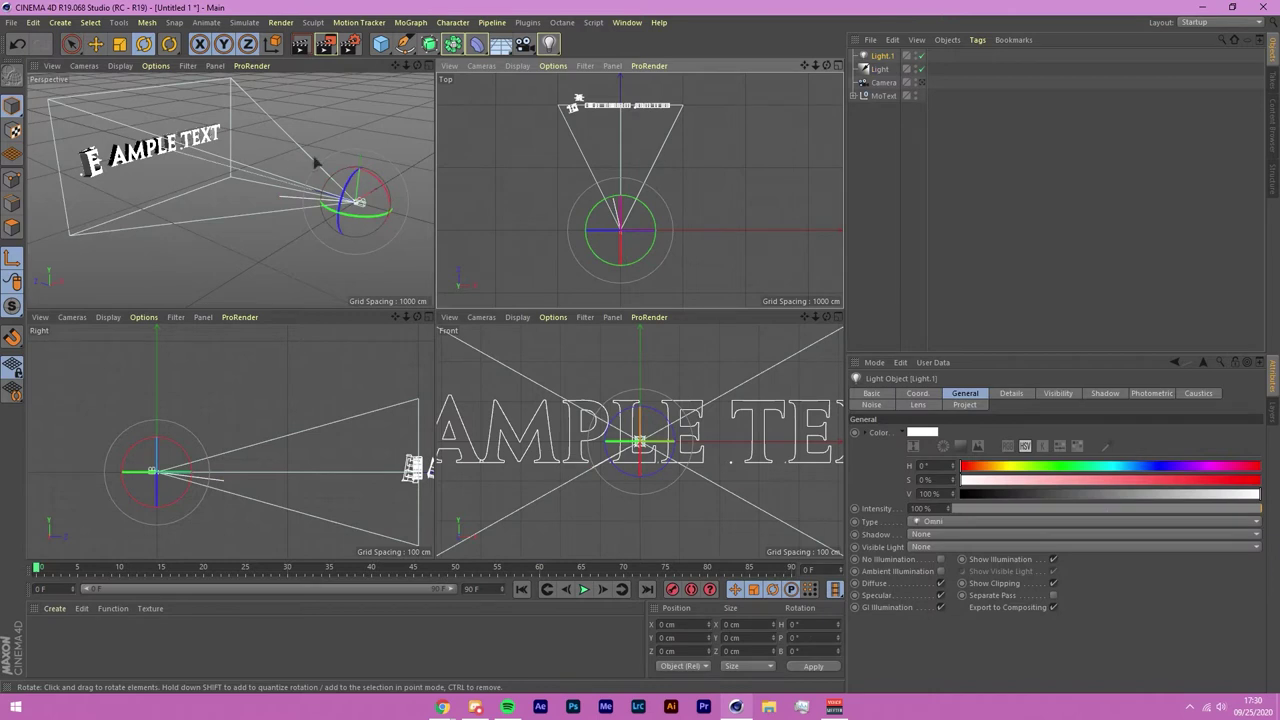
pyautogui.click(95, 44)
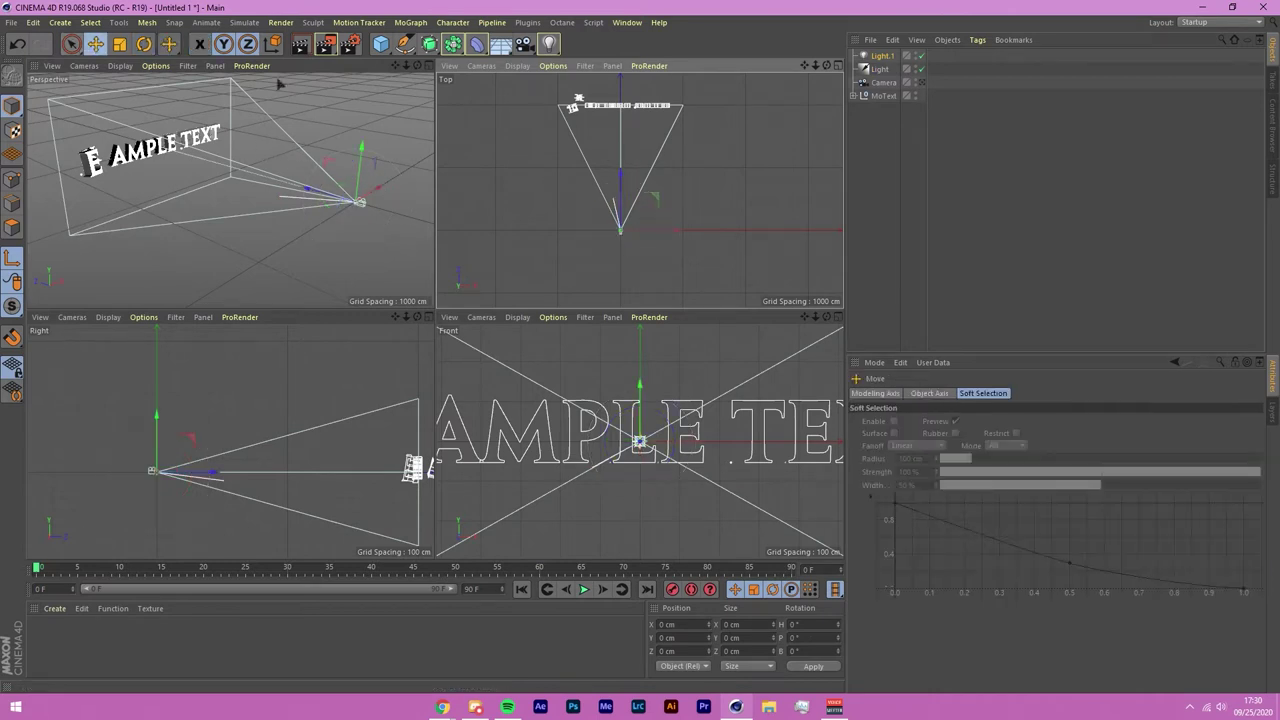
pyautogui.moveTo(622, 194); pyautogui.dragTo(620, 71)
pyautogui.moveTo(641, 393); pyautogui.dragTo(643, 426)
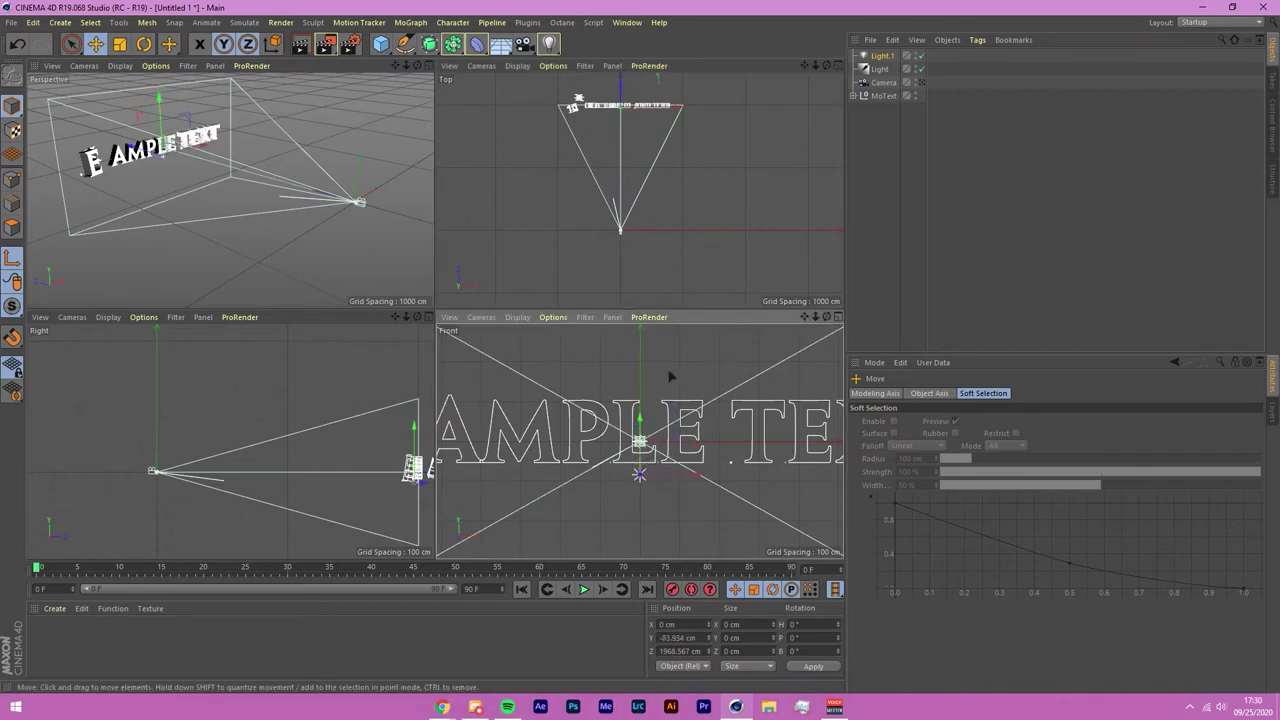
# Step: Add an Array, nest the omni light inside it and move the array below the text to about Y -128 cm, Z 1972 cm
pyautogui.scroll(-4, 668, 373)
pyautogui.scroll(-5, 383, 510)
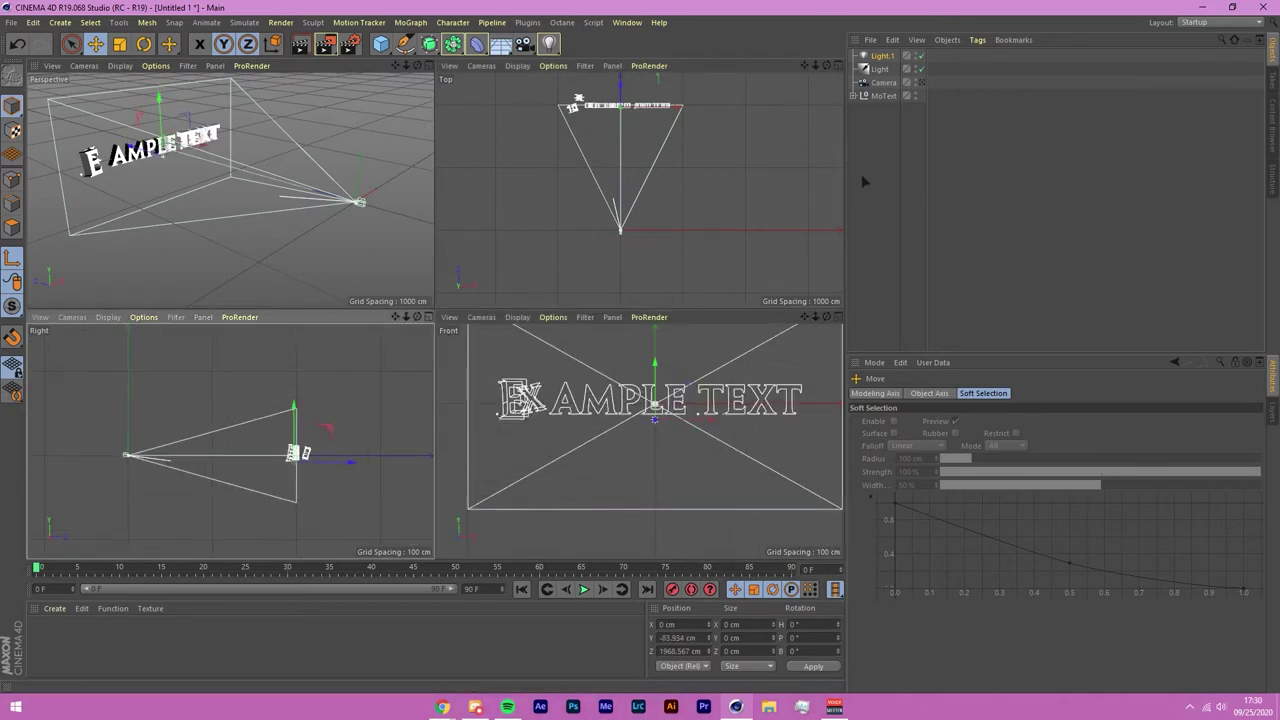
pyautogui.scroll(-3, 625, 105)
pyautogui.scroll(4, 628, 100)
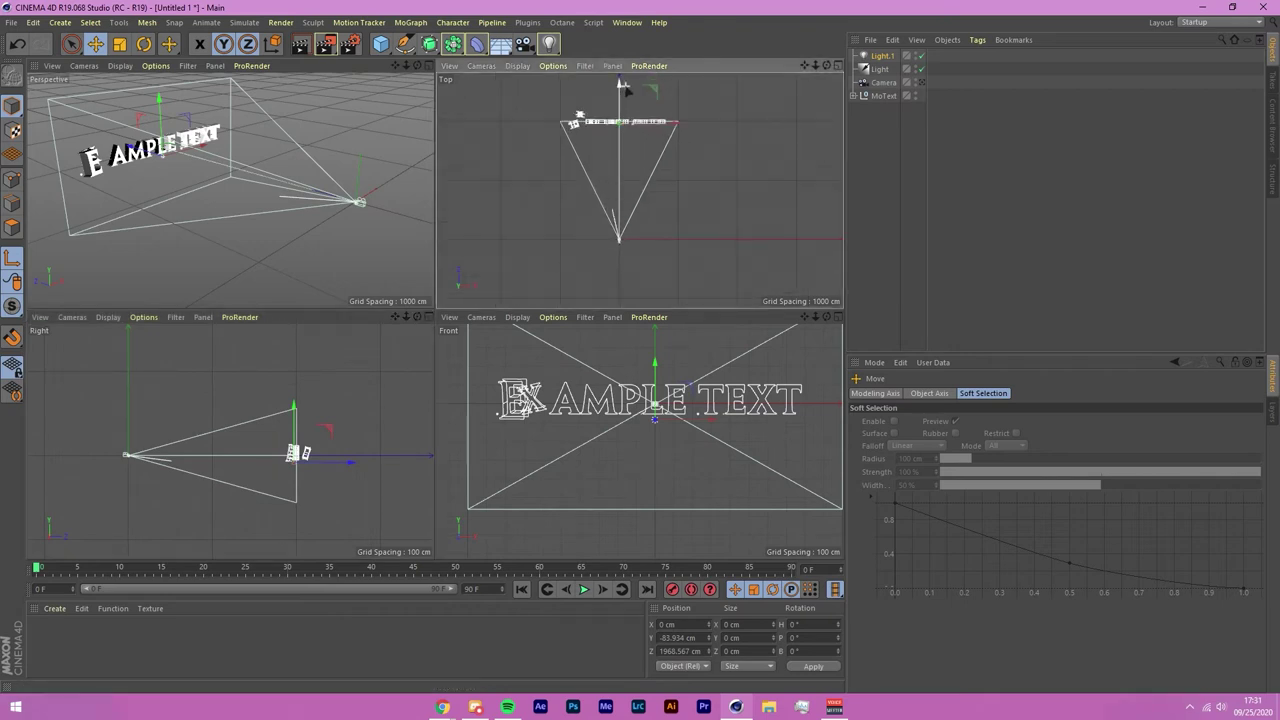
pyautogui.click(453, 44)
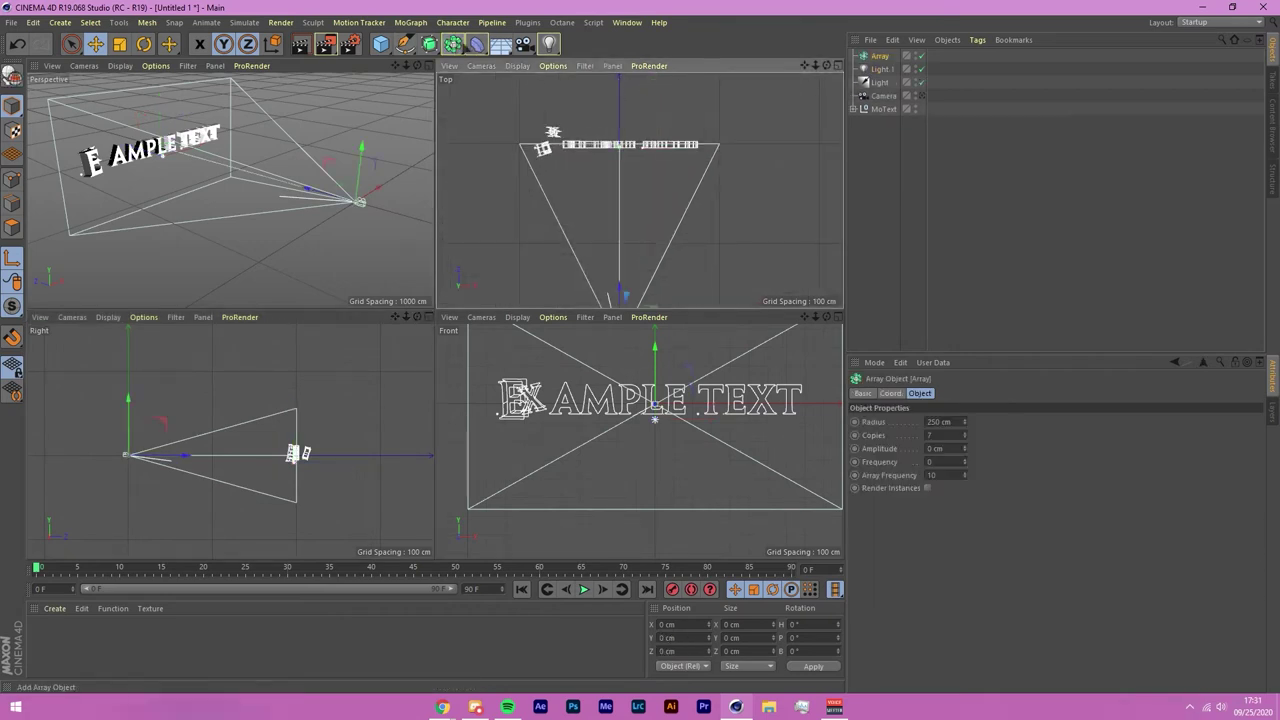
pyautogui.moveTo(884, 72); pyautogui.dragTo(882, 57)
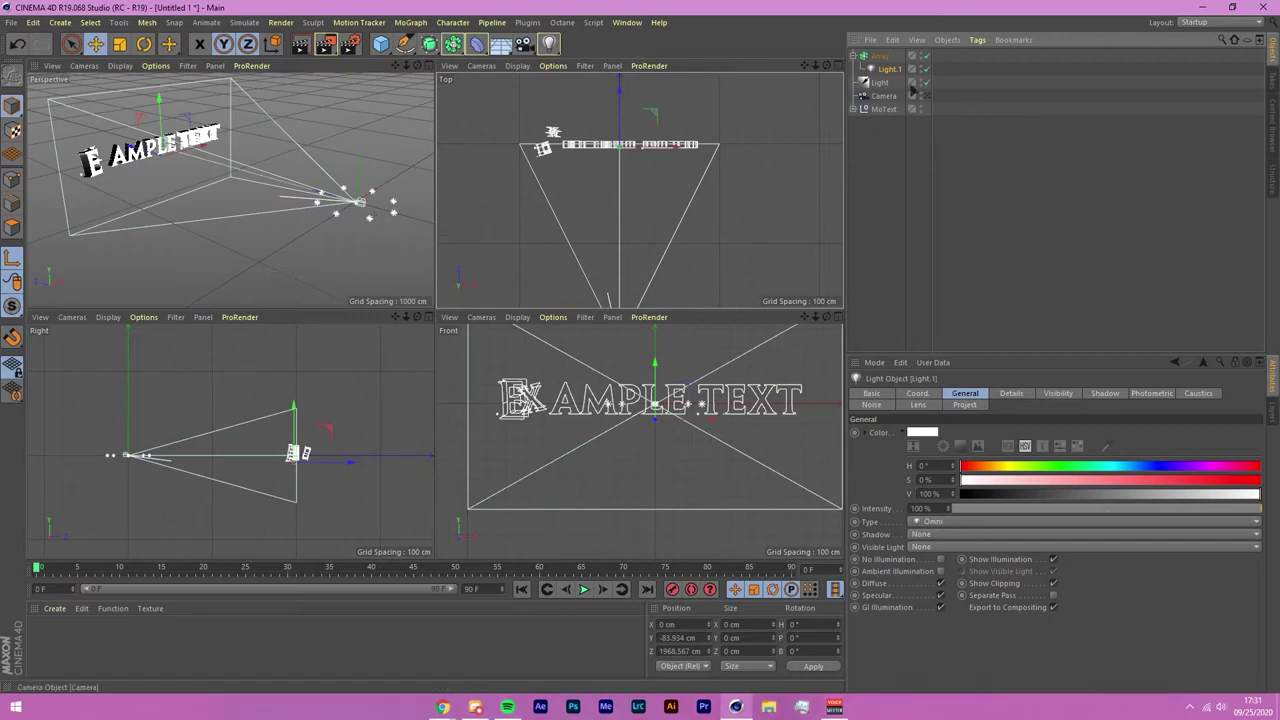
pyautogui.click(878, 57)
pyautogui.moveTo(621, 290); pyautogui.dragTo(625, 93)
pyautogui.moveTo(656, 348); pyautogui.dragTo(656, 372)
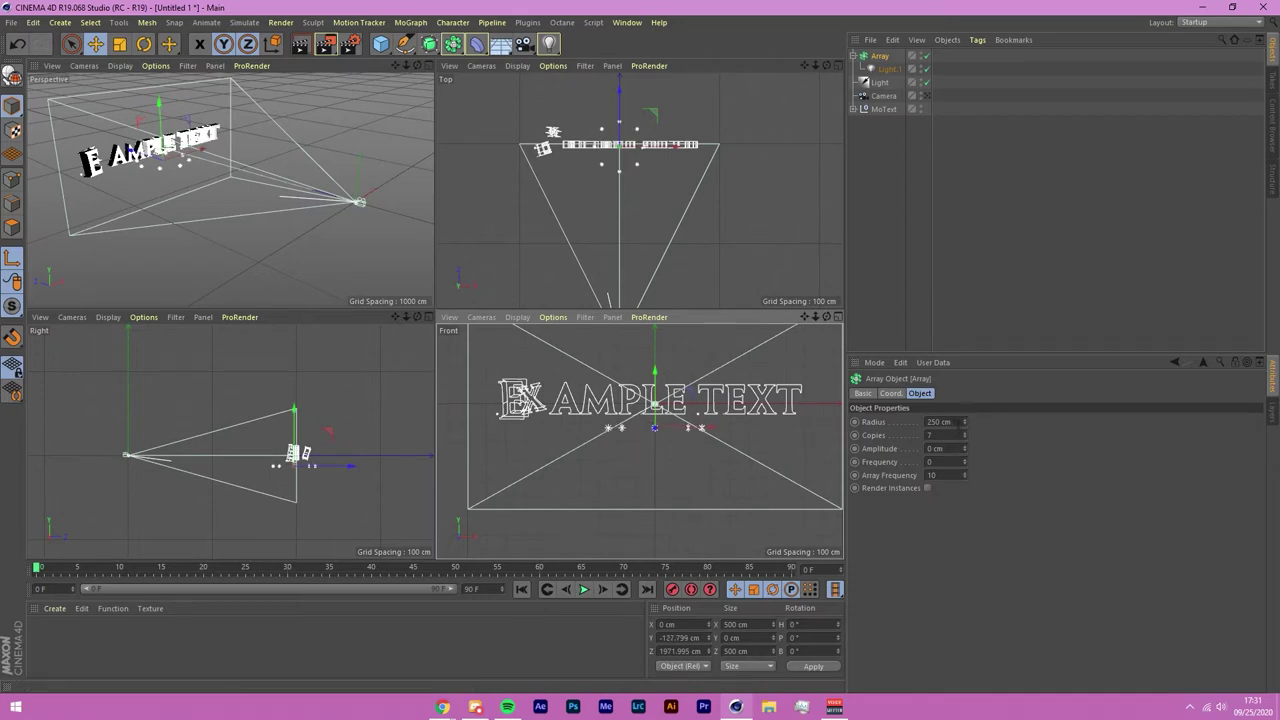
# Step: Try array radii of 700 cm and 100 cm
pyautogui.moveTo(958, 422); pyautogui.dragTo(858, 406)
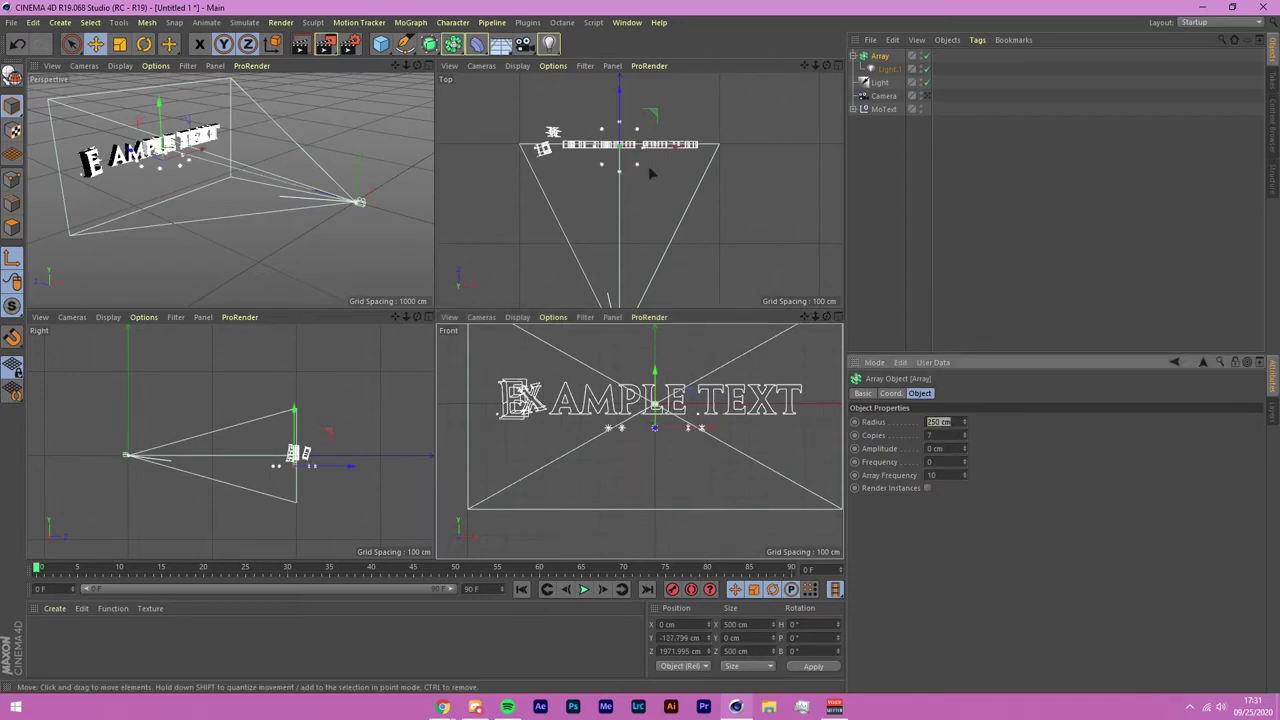
pyautogui.write('700')
pyautogui.press('Return')
pyautogui.moveTo(955, 422); pyautogui.dragTo(901, 424)
pyautogui.write('1')
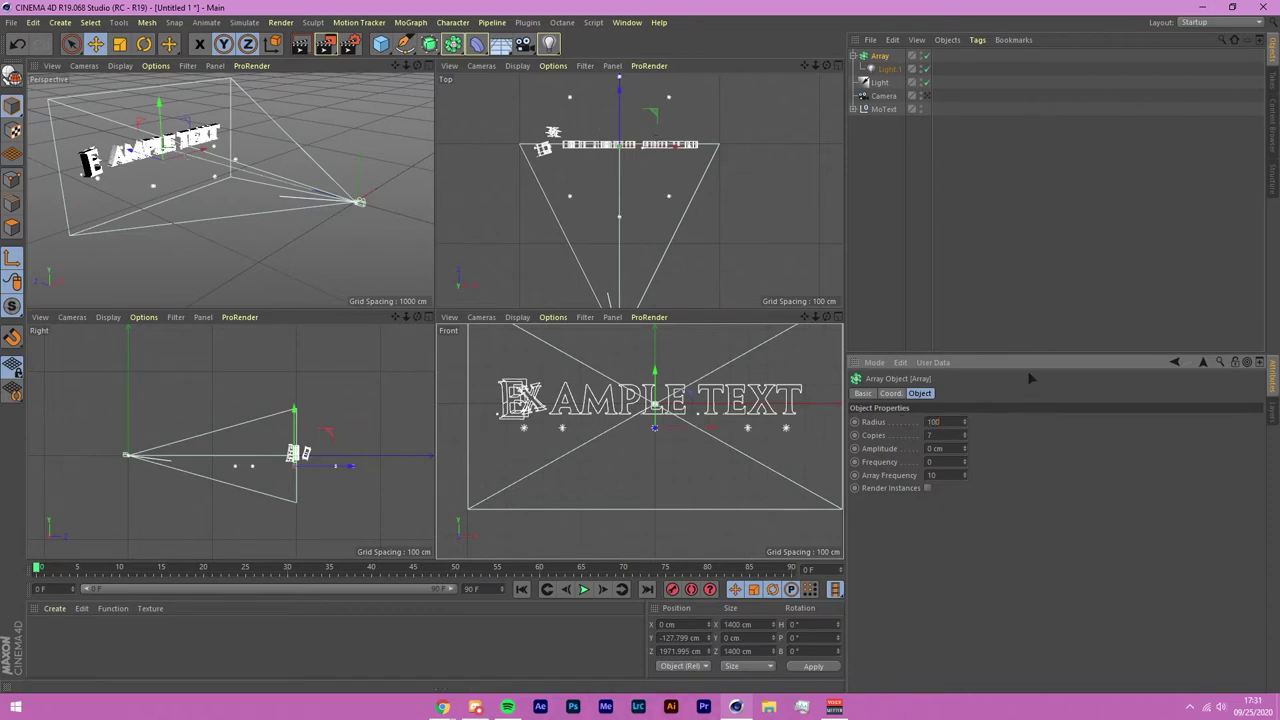
pyautogui.write('00')
pyautogui.press('Return')
# Step: Set the light array's radius to 1000 cm and its number of copies to 14
pyautogui.click(940, 421)
pyautogui.write('1000')
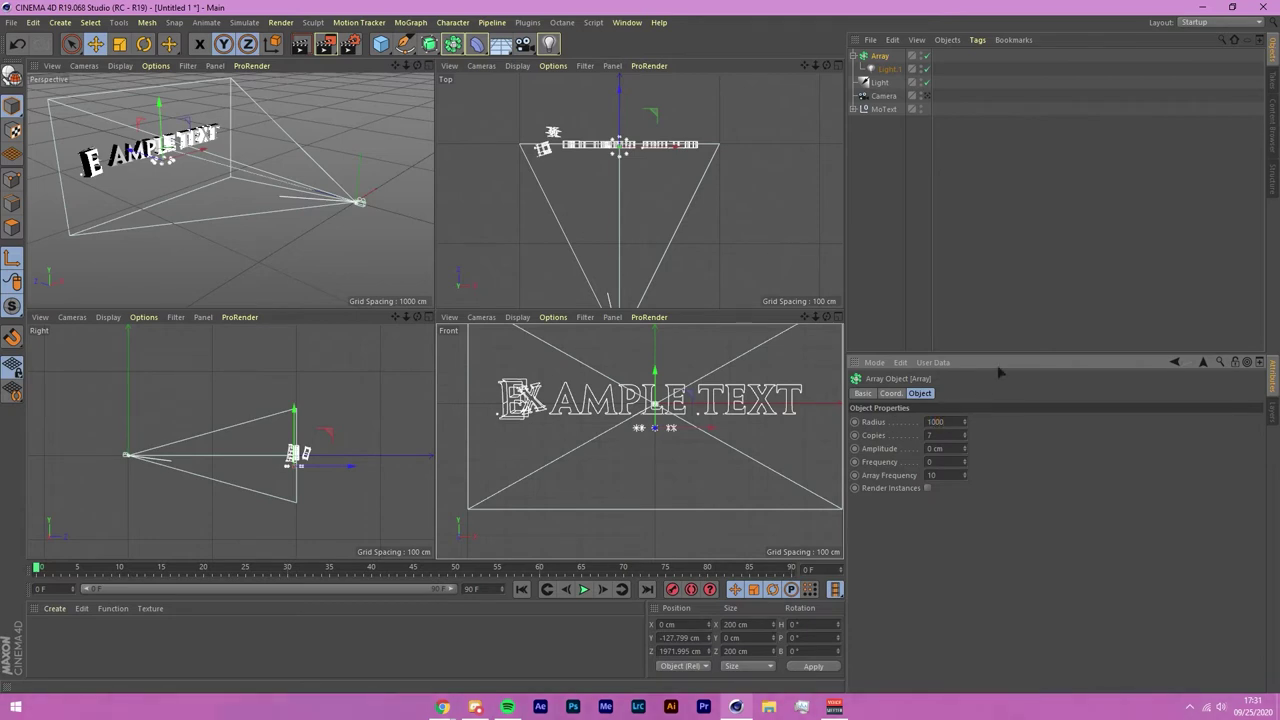
pyautogui.press('Return')
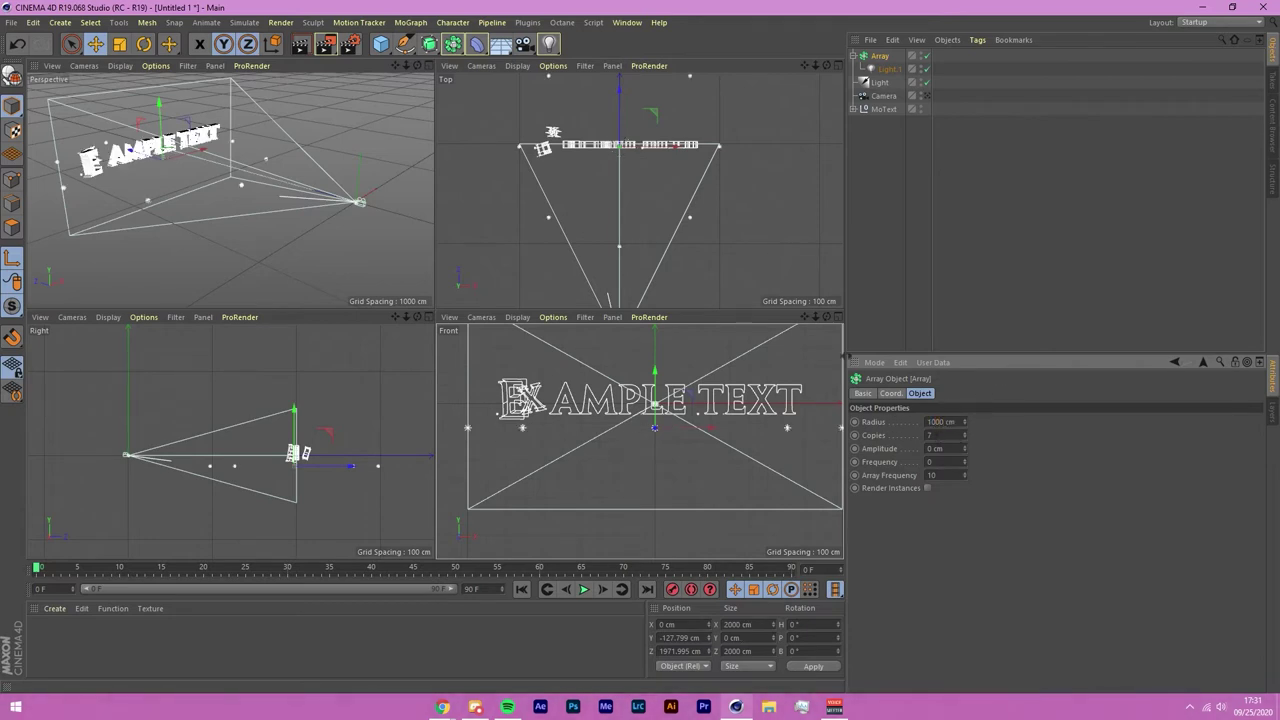
pyautogui.write('14')
pyautogui.press('Return')
# Step: Deselect everything and render the perspective view to check the lighting on the text
pyautogui.click(947, 160)
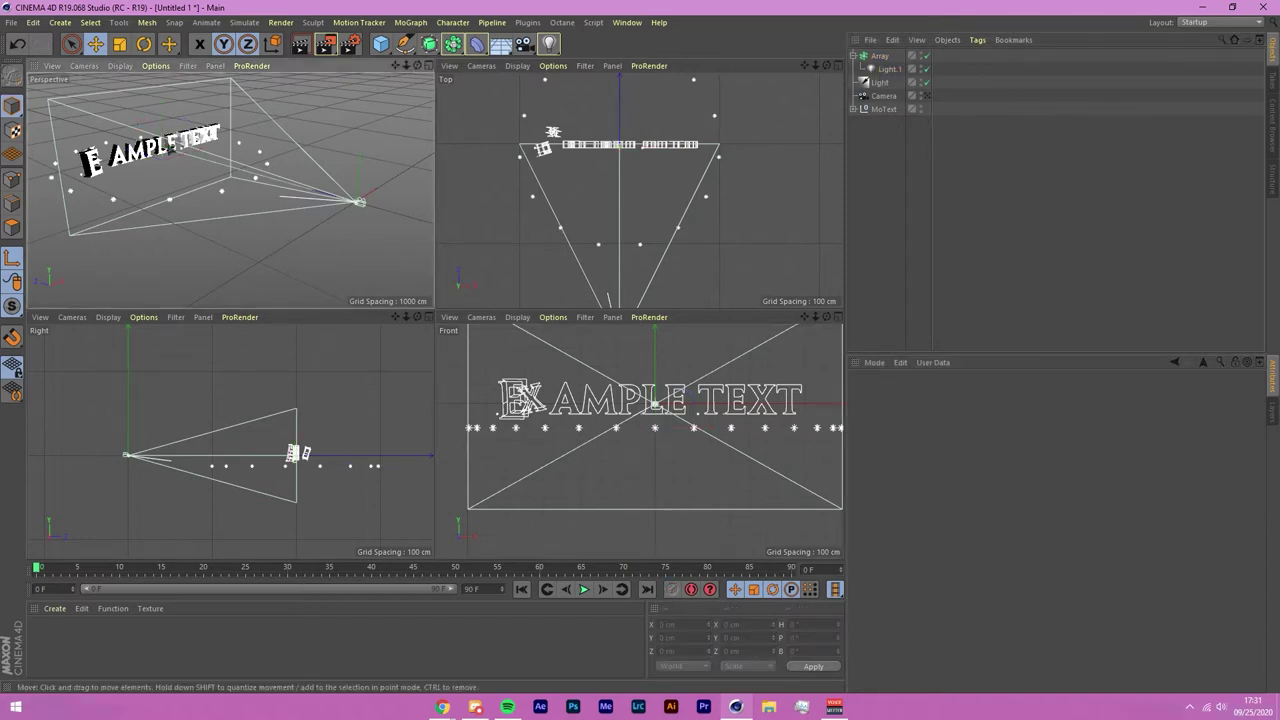
pyautogui.click(302, 44)
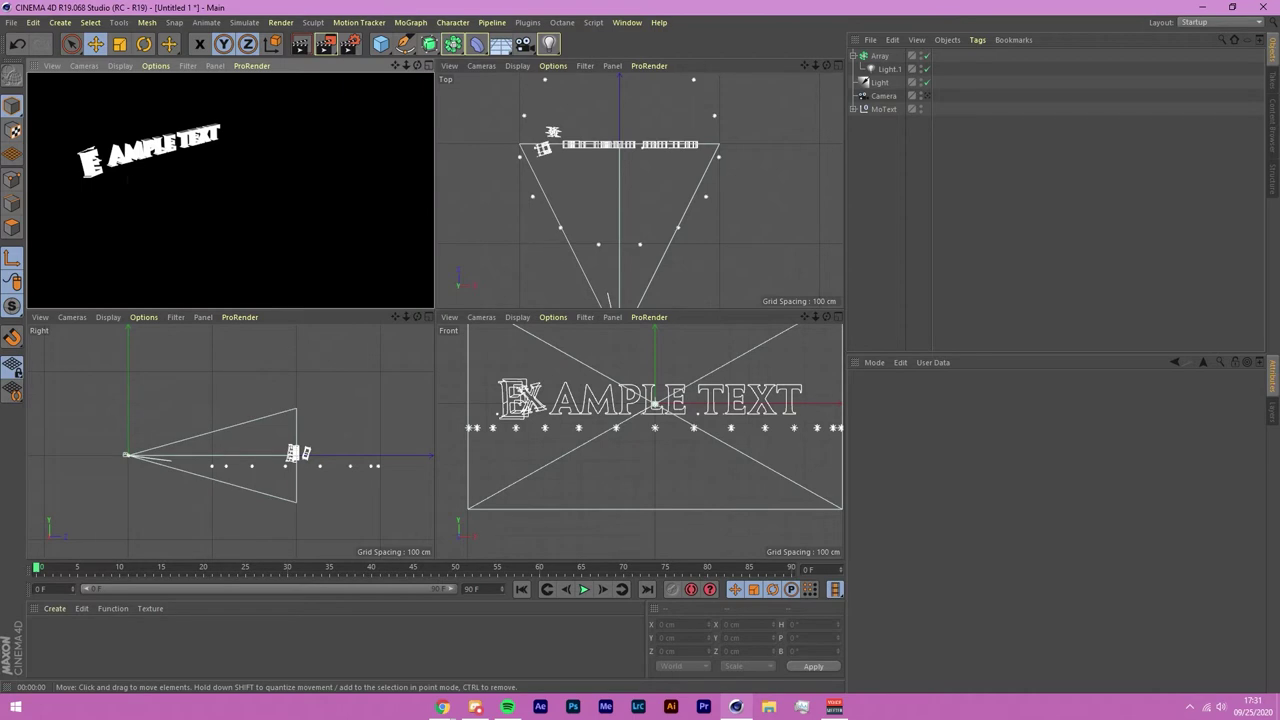
pyautogui.click(185, 160)
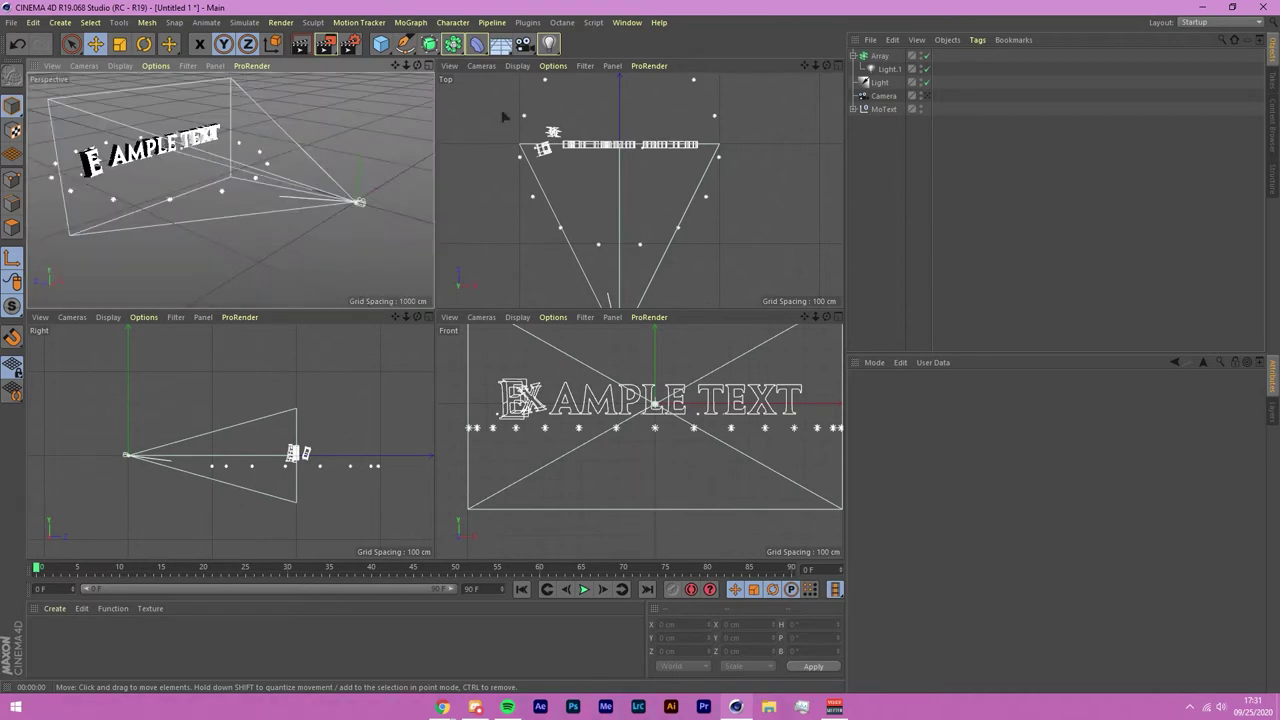
# Step: Reduce the intensity of the omni light inside the array to 4%
pyautogui.click(889, 69)
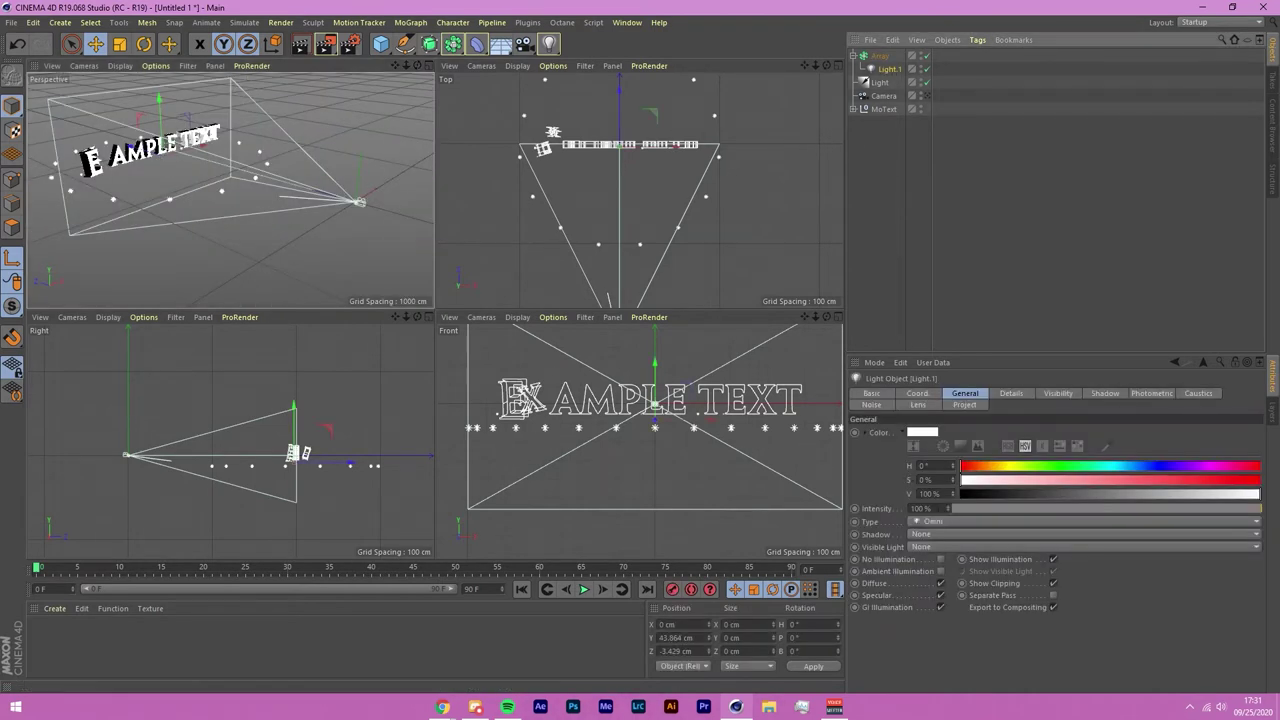
pyautogui.moveTo(966, 511); pyautogui.dragTo(962, 510)
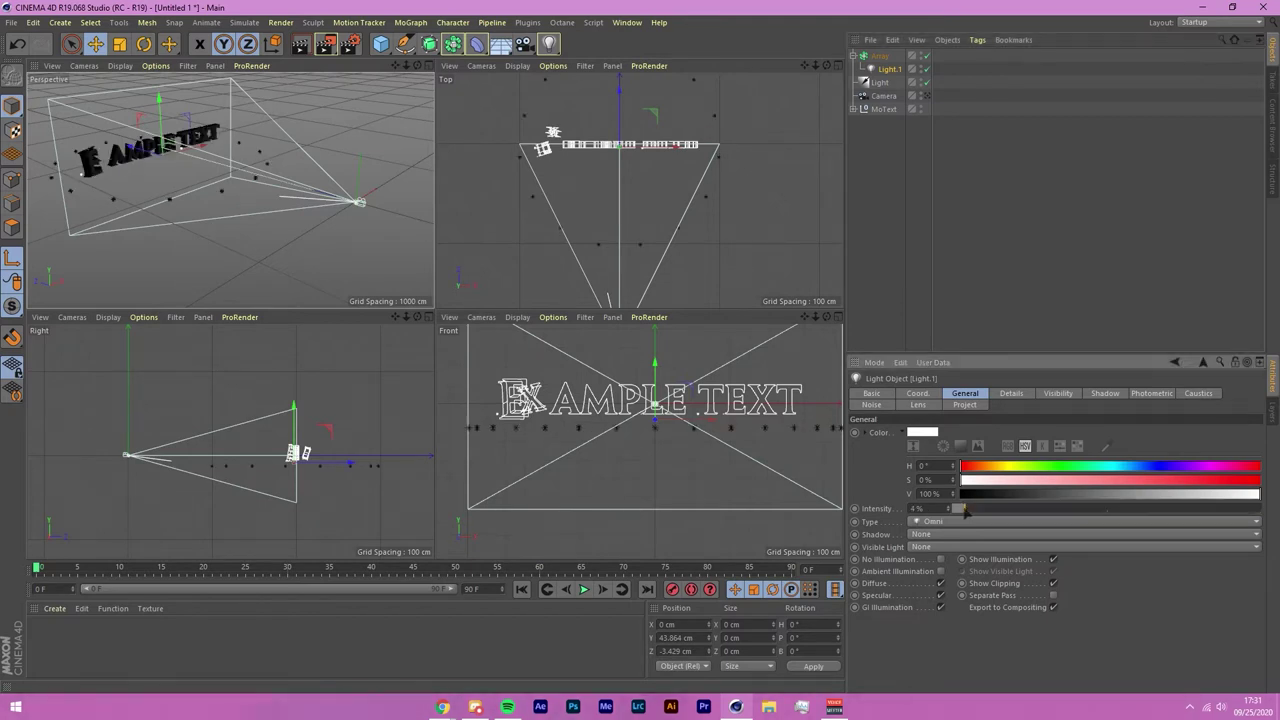
pyautogui.click(946, 213)
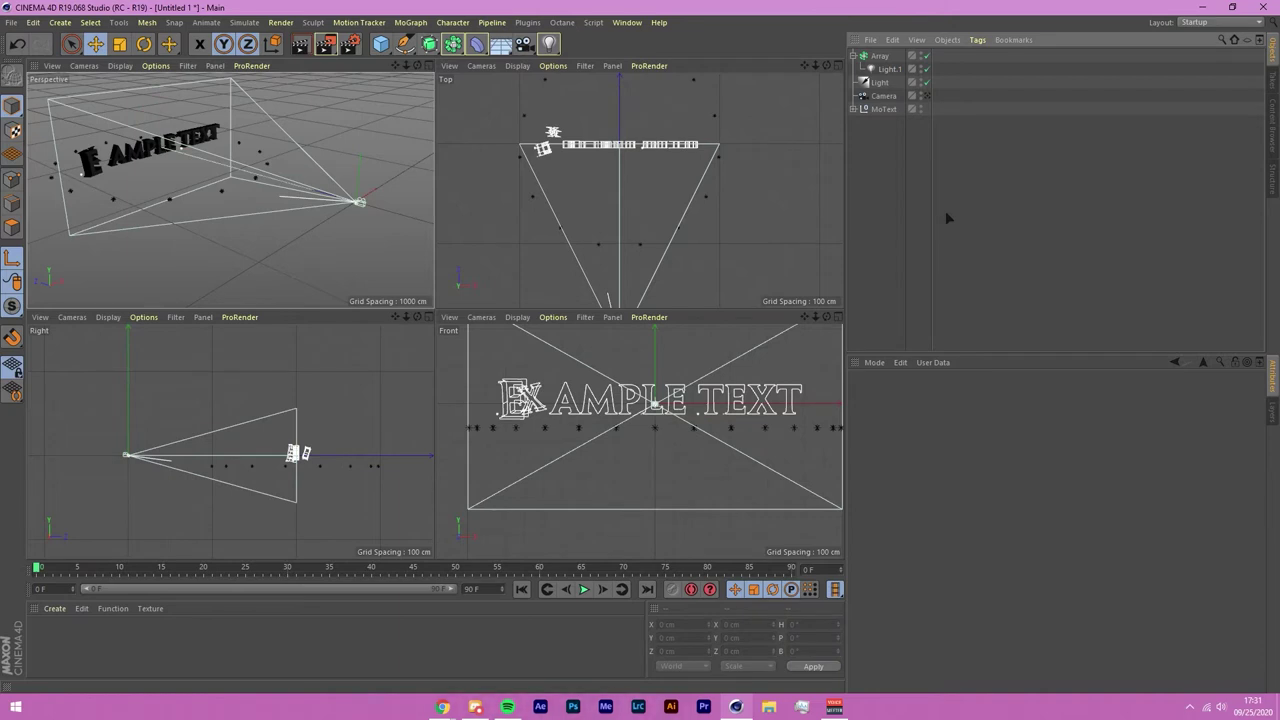
# Step: Set the infinite light's shadow to Shadow Maps (Soft) and render the perspective view to check it
pyautogui.click(885, 82)
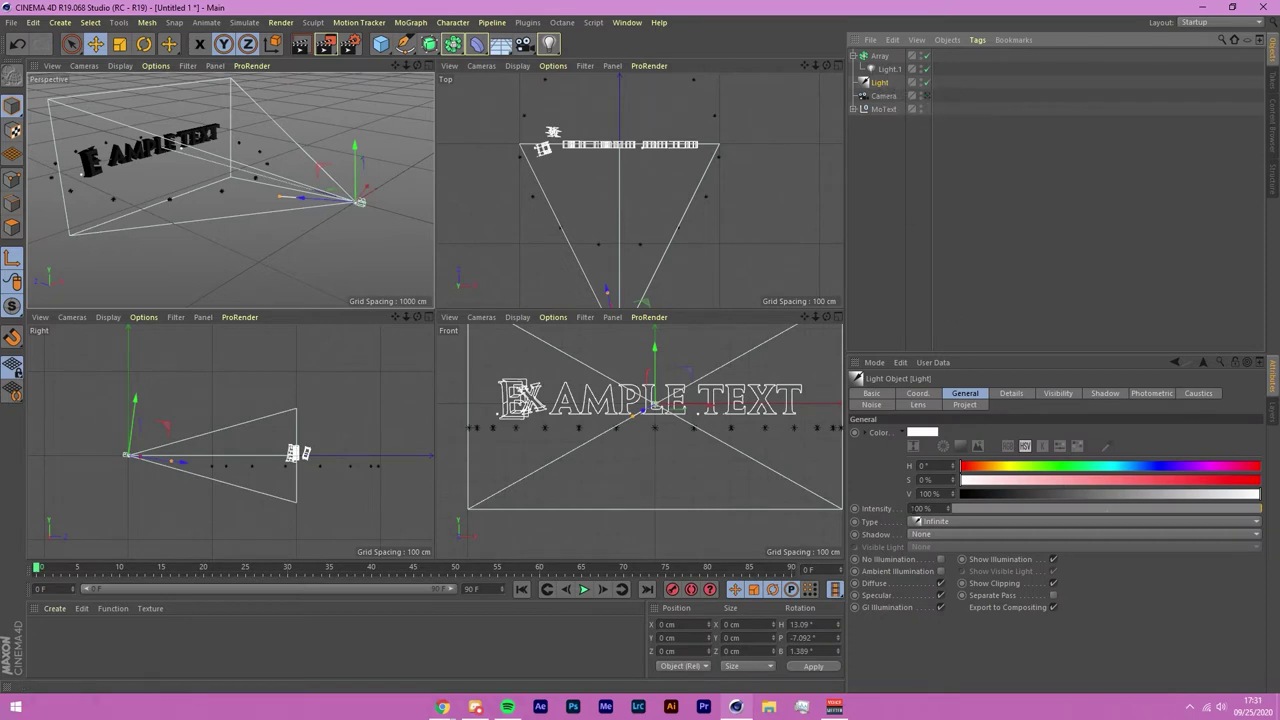
pyautogui.click(940, 535)
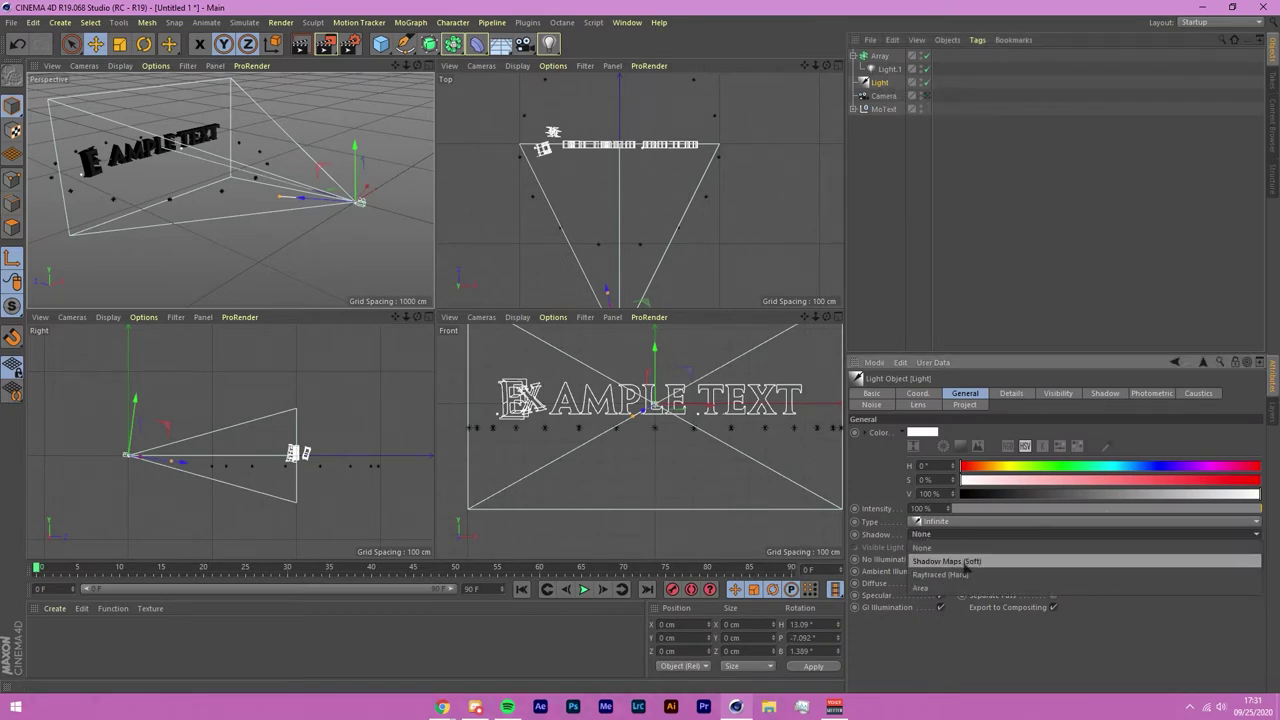
pyautogui.click(962, 562)
pyautogui.click(301, 44)
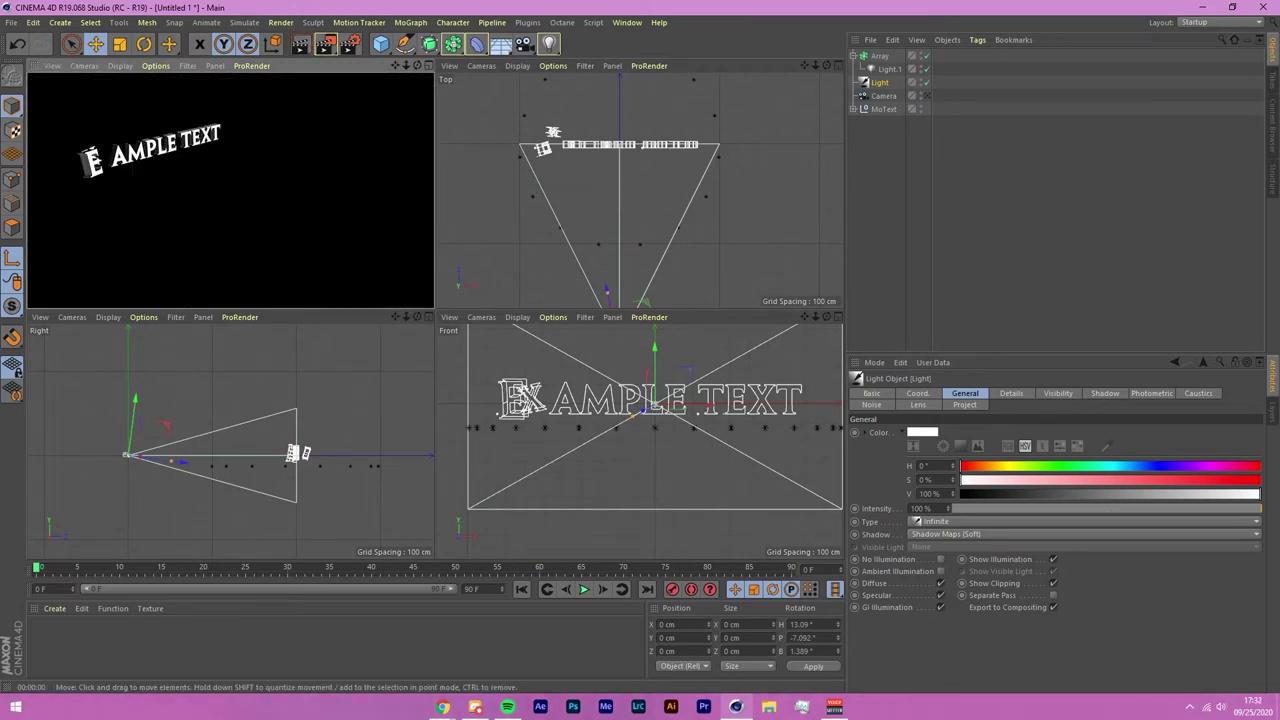
pyautogui.click(227, 189)
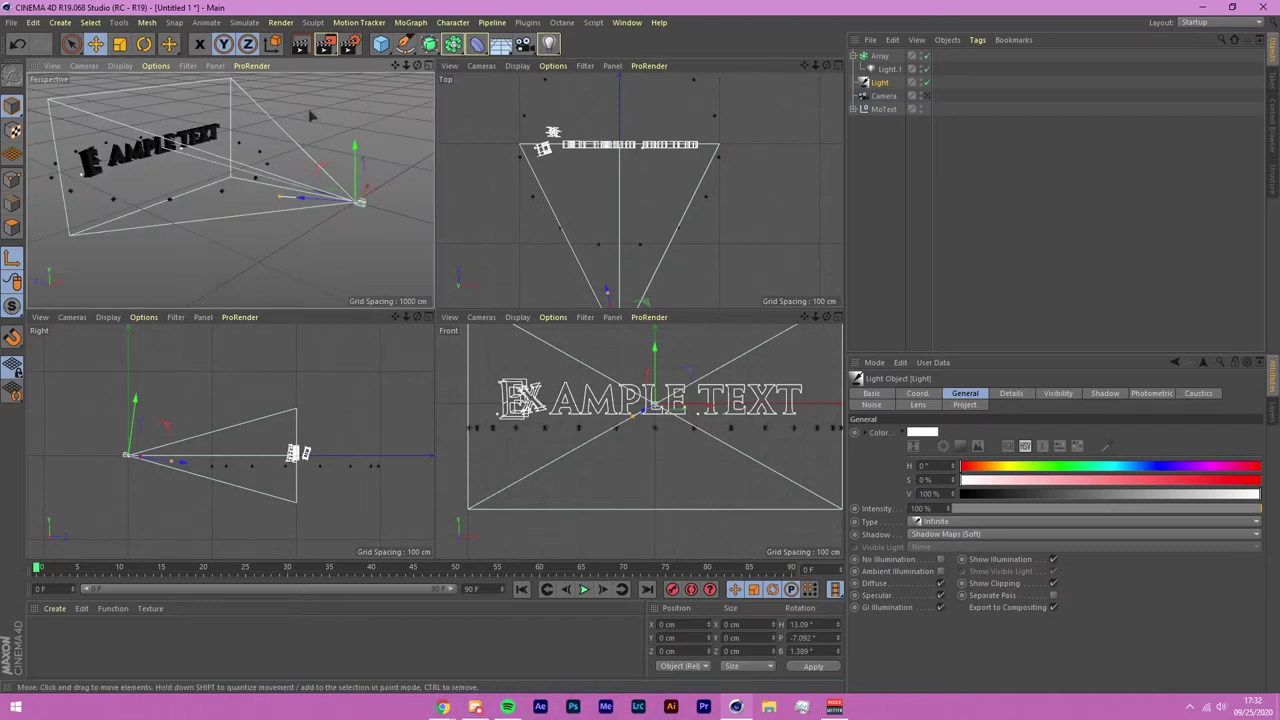
# Step: Switch the perspective view back to the scene camera and open the render settings on the output options
pyautogui.click(350, 43)
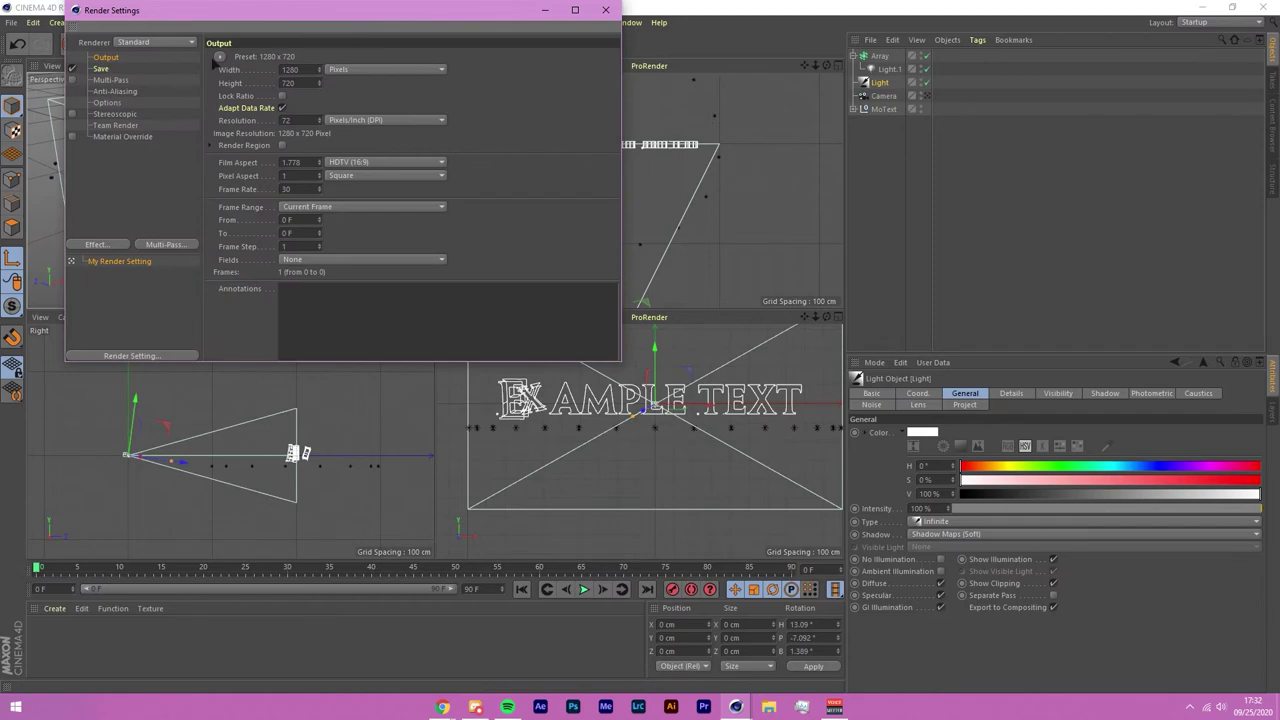
pyautogui.click(605, 10)
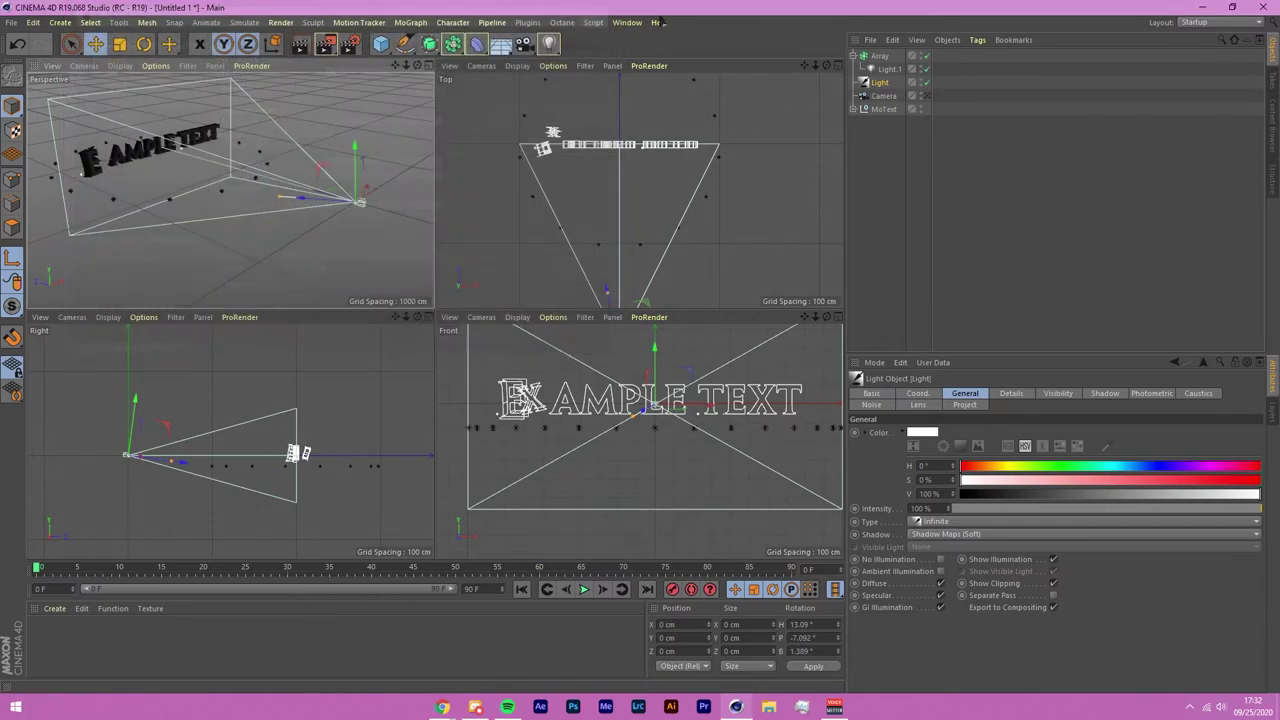
pyautogui.click(926, 96)
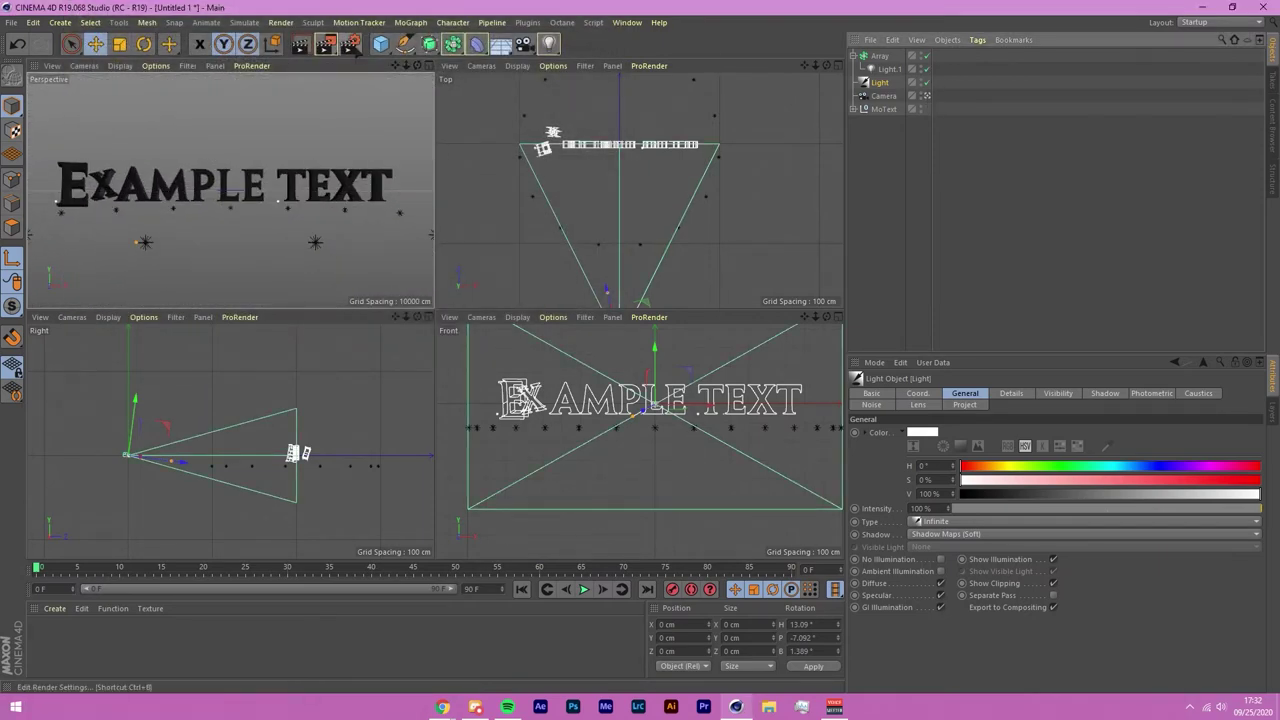
pyautogui.click(350, 43)
pyautogui.moveTo(160, 16); pyautogui.dragTo(380, 57)
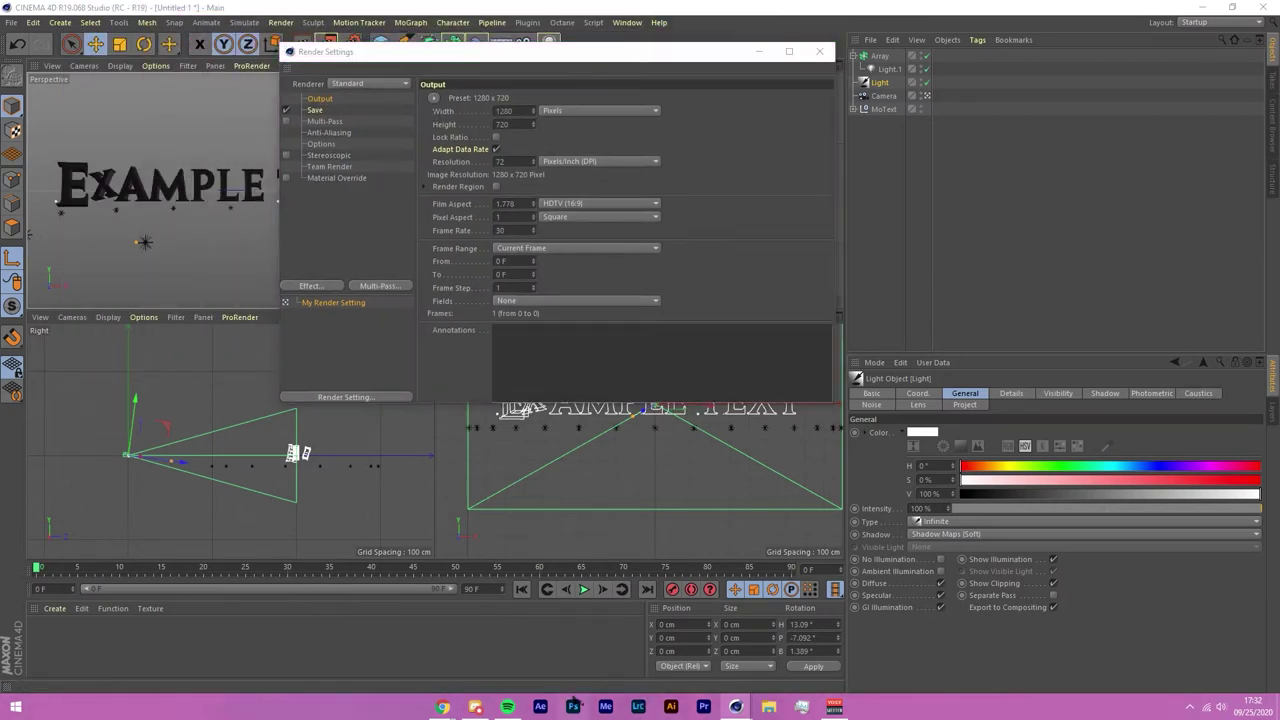
pyautogui.click(668, 242)
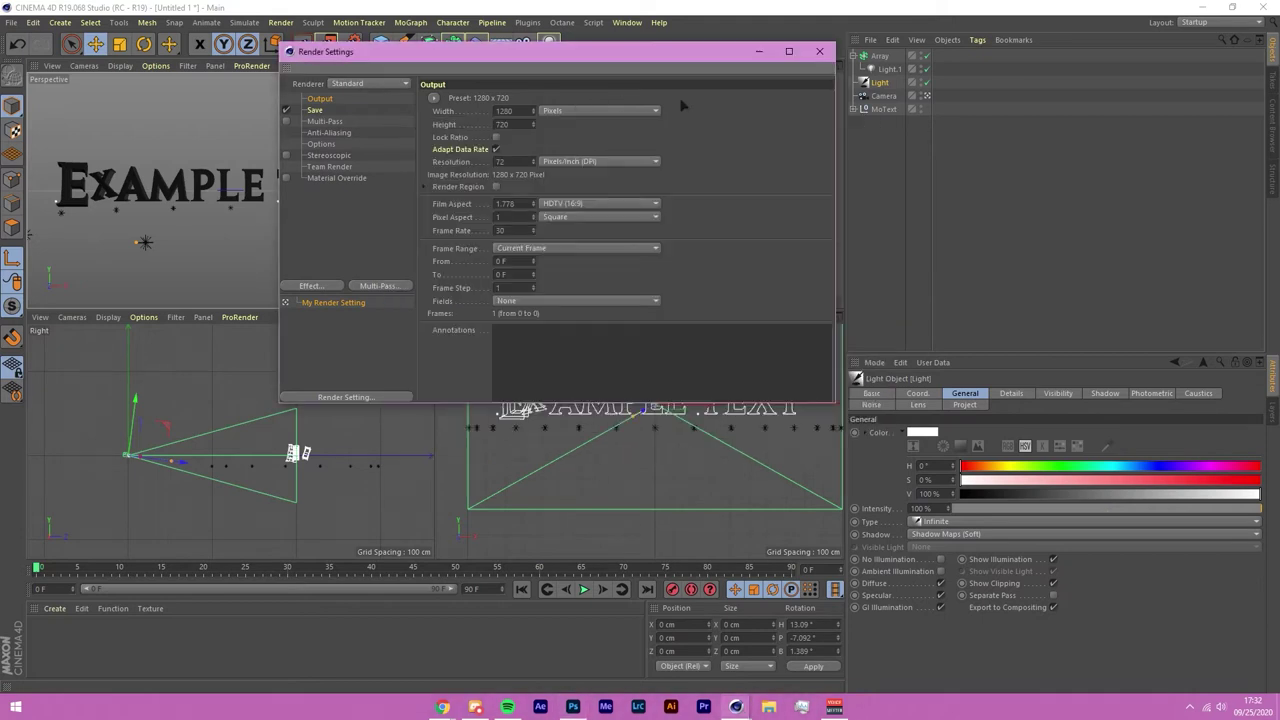
# Step: Set the render output to 1920 × 1080 pixels with a resolution of 300 pixels per inch
pyautogui.doubleClick(511, 111)
pyautogui.press('Return')
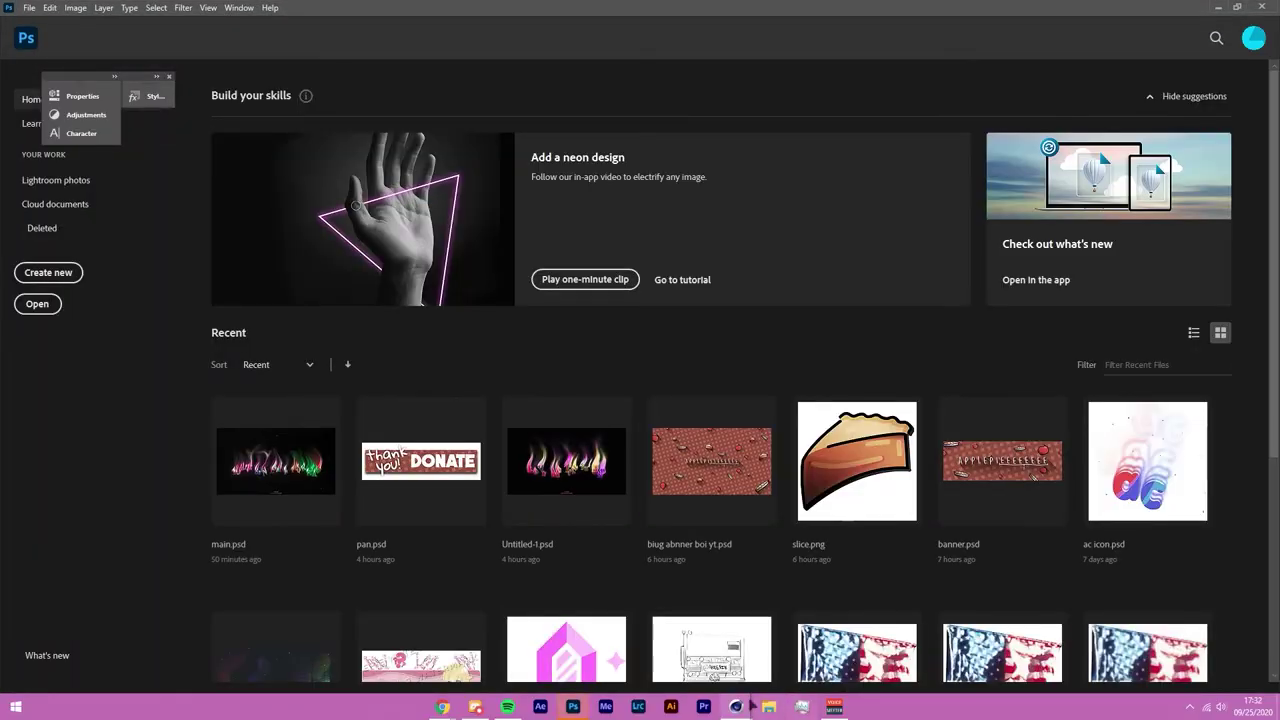
pyautogui.moveTo(736, 706)
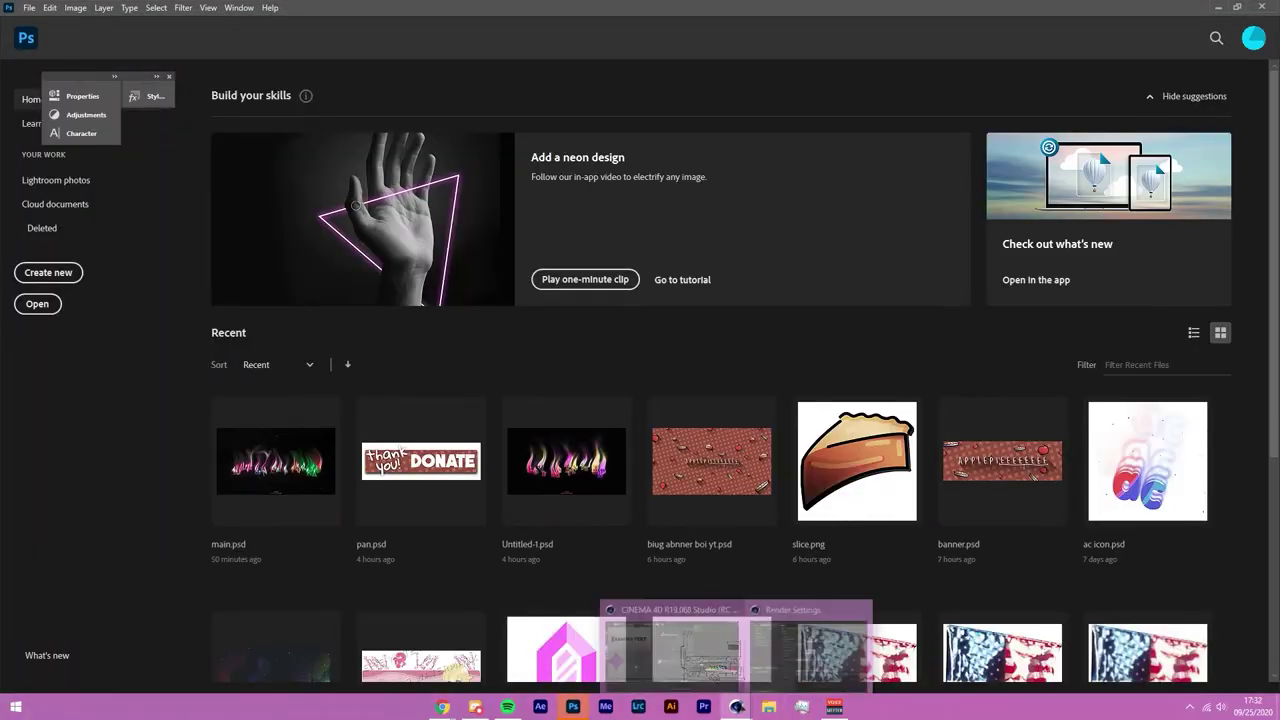
pyautogui.click(761, 662)
pyautogui.moveTo(513, 124); pyautogui.dragTo(405, 125)
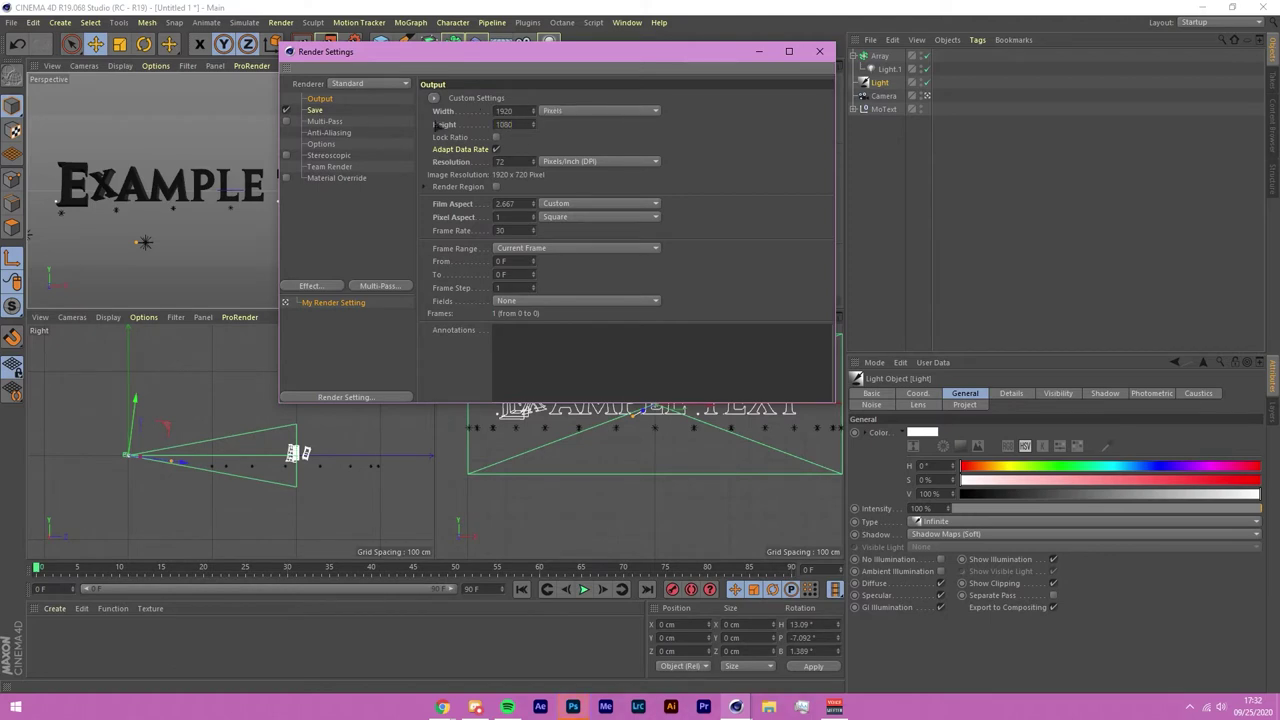
pyautogui.write('1080')
pyautogui.press('Return')
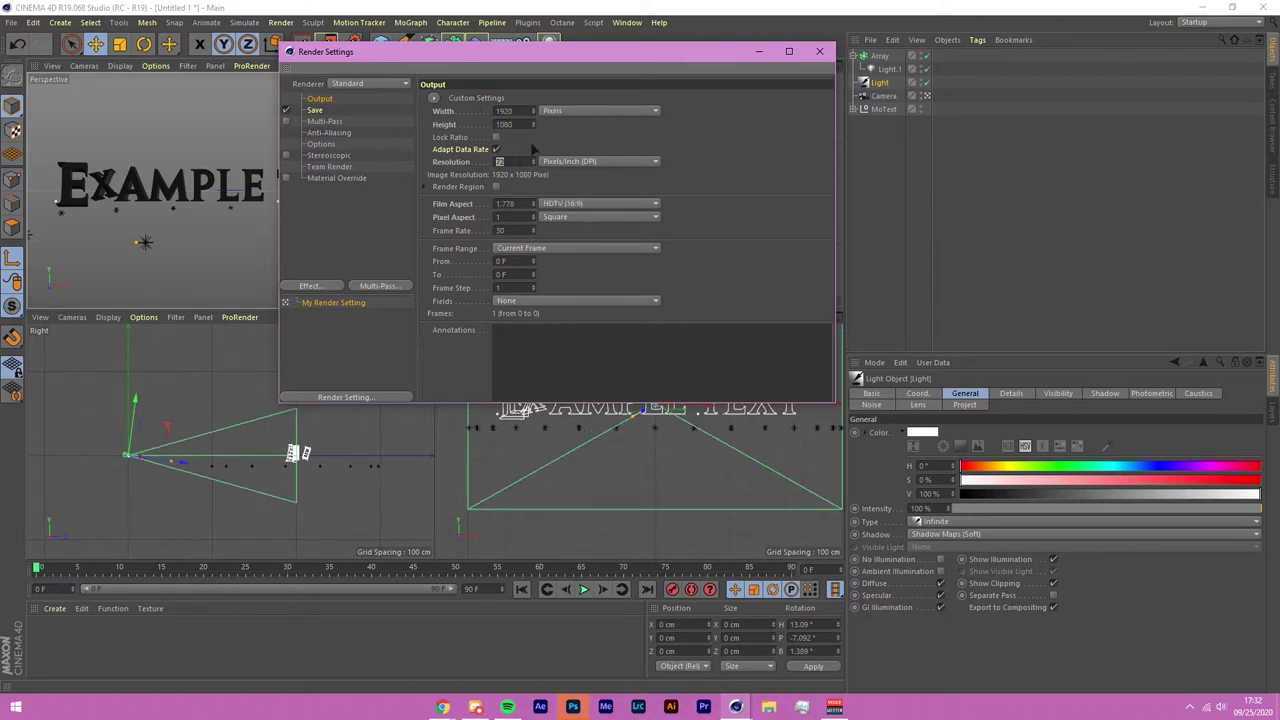
pyautogui.write('300')
pyautogui.press('Return')
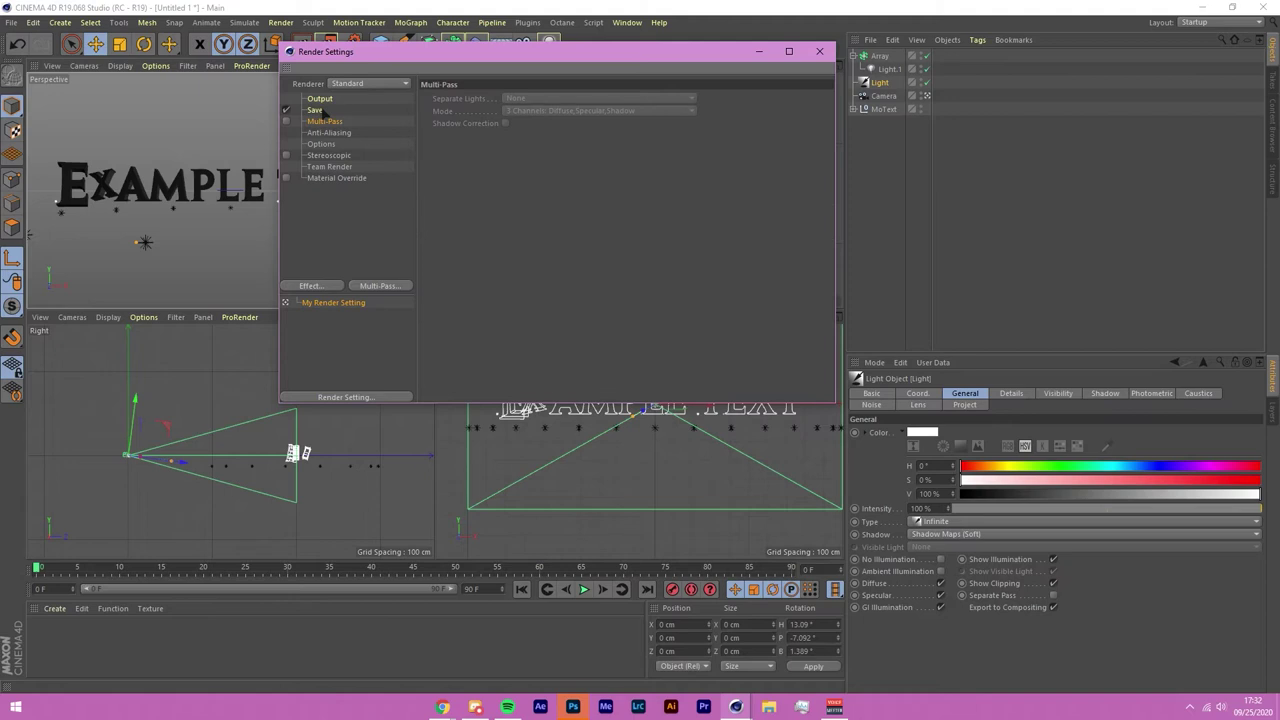
# Step: Enable the alpha channel for the saved render, set its format to PNG, and close the render settings
pyautogui.click(318, 110)
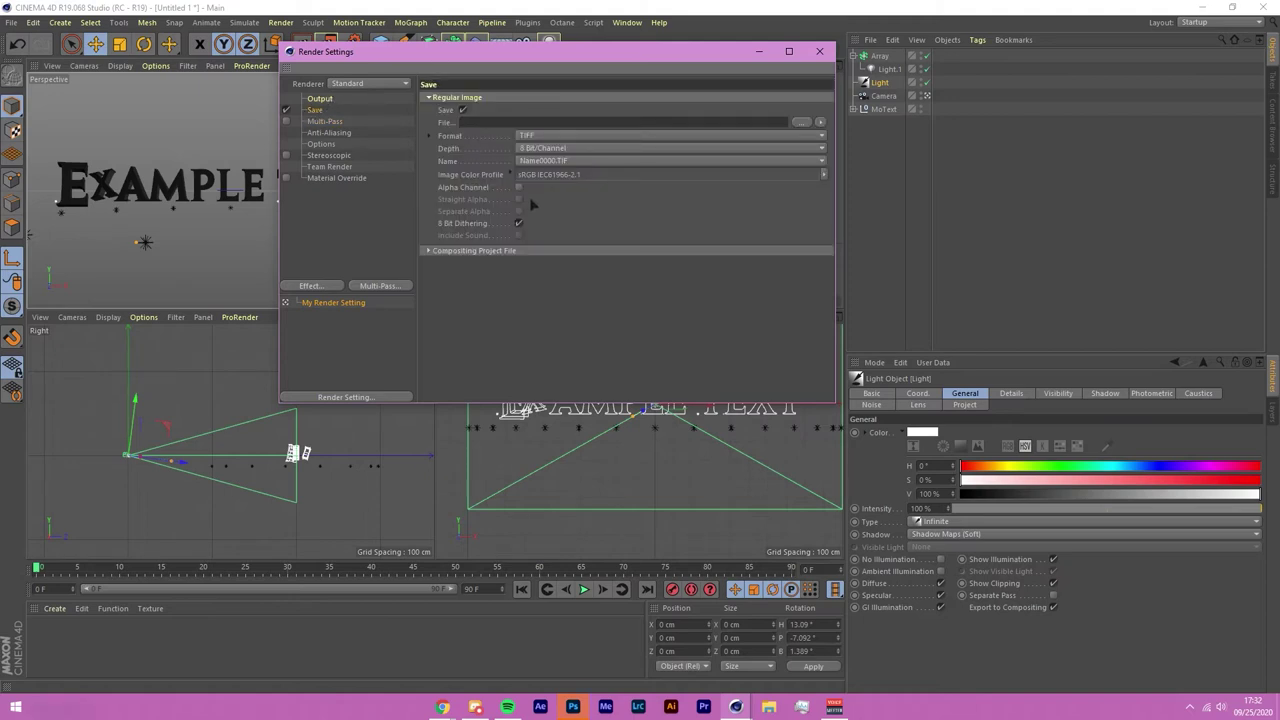
pyautogui.click(519, 188)
pyautogui.click(558, 136)
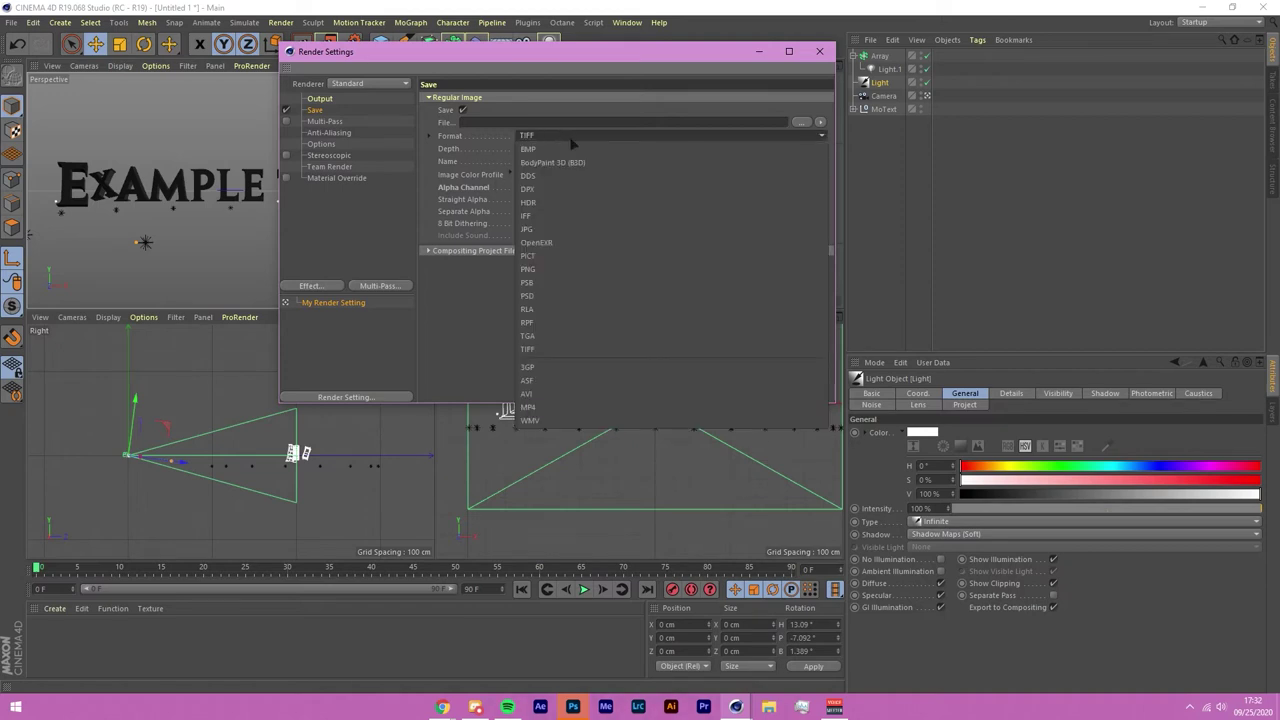
pyautogui.click(562, 272)
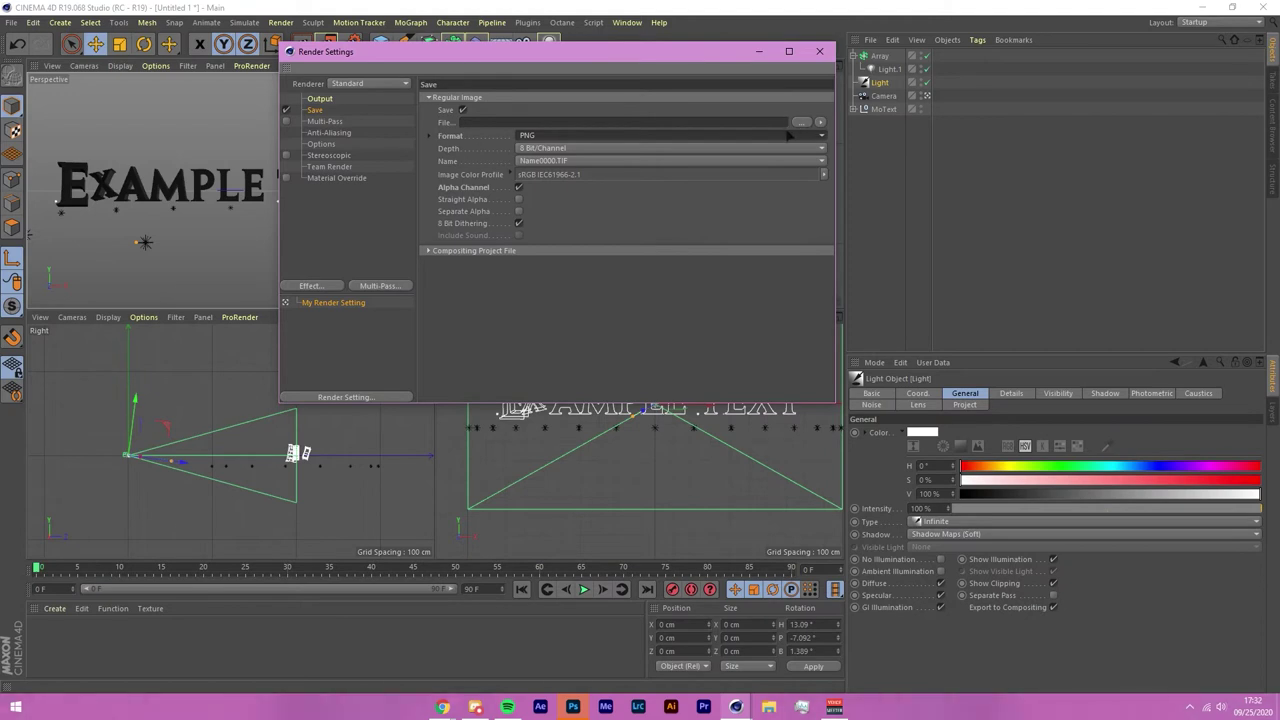
pyautogui.click(819, 51)
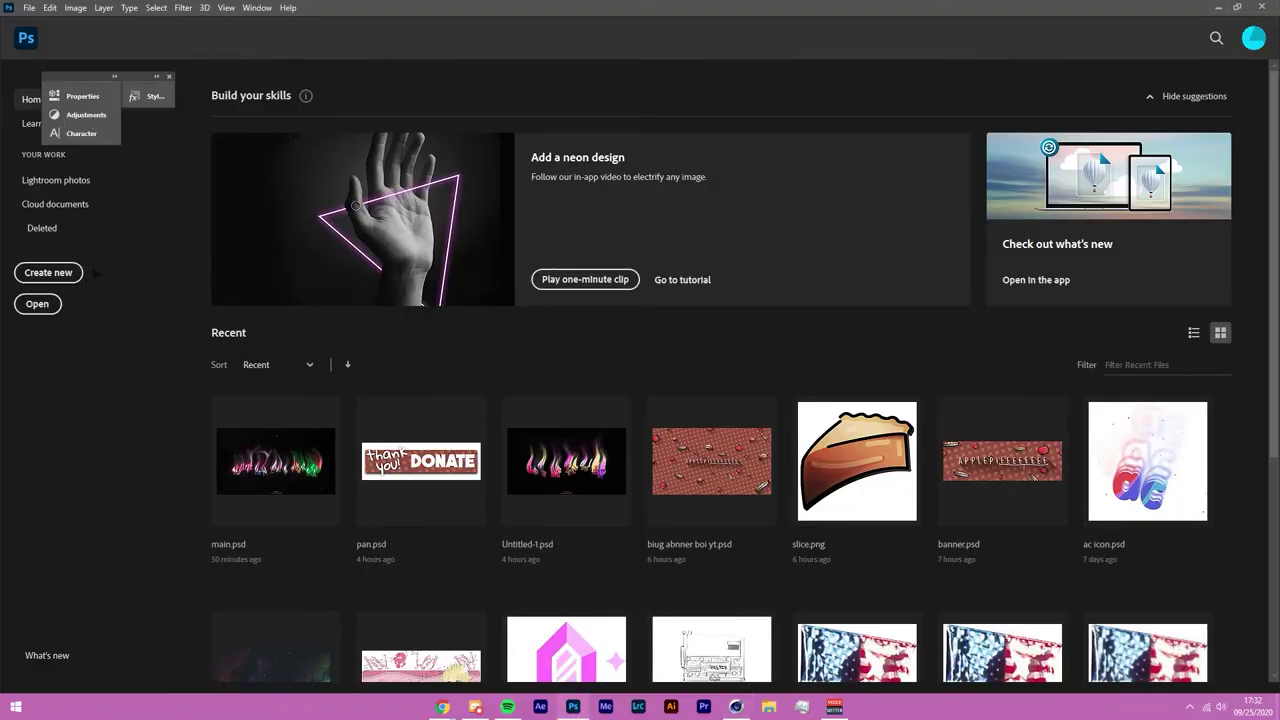
# Step: Switch to Photoshop and create a new document of 1920 × 1080 pixels at 300 pixels per inch
pyautogui.click(60, 275)
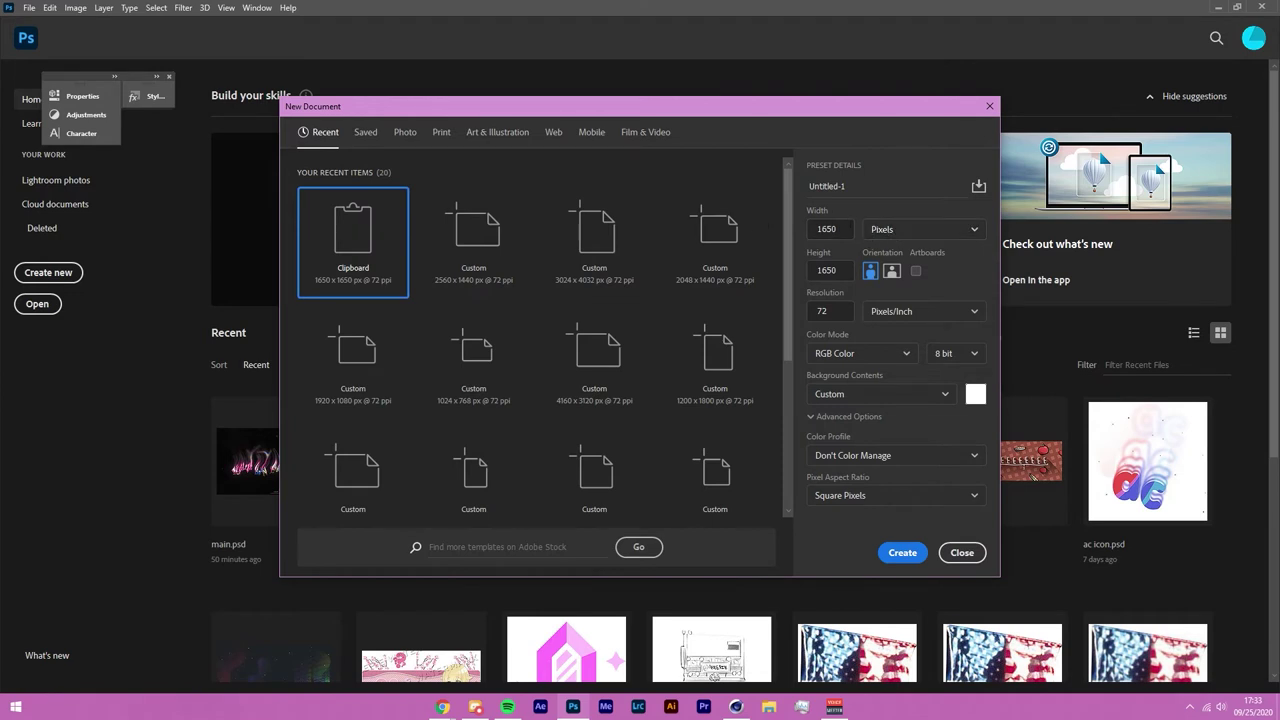
pyautogui.click(828, 229)
pyautogui.write('1920')
pyautogui.press('Tab')
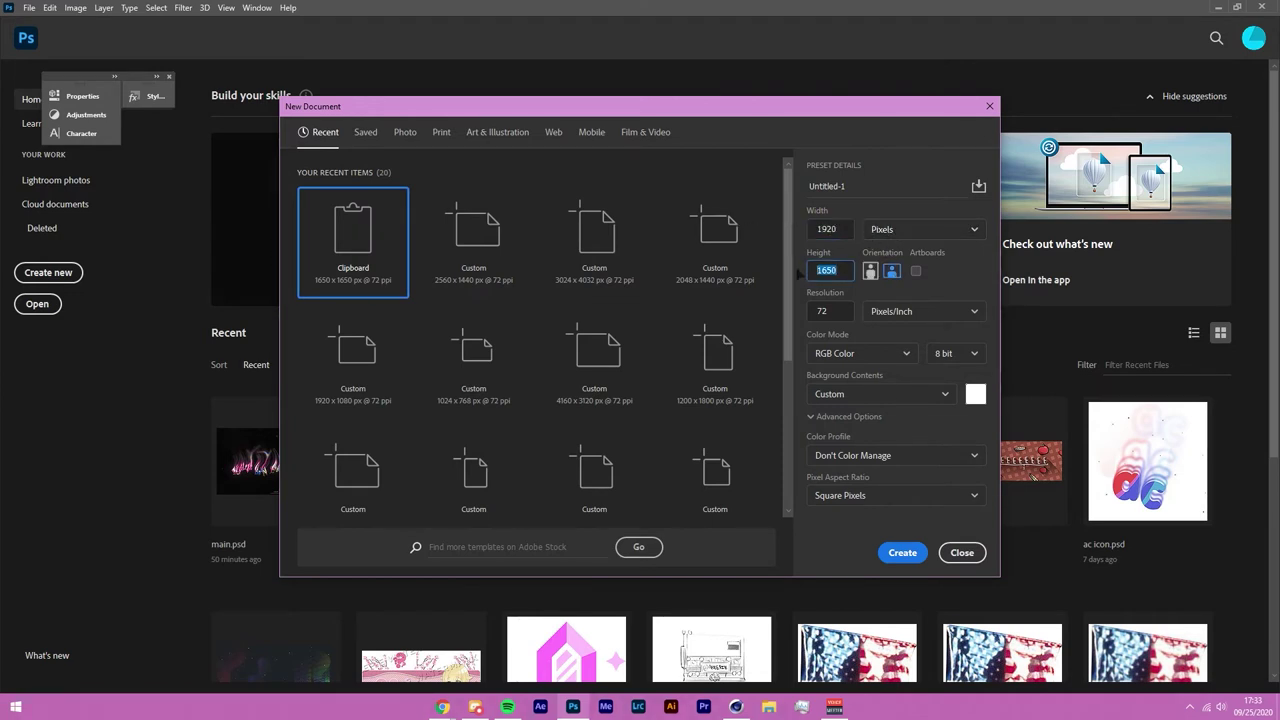
pyautogui.write('1')
pyautogui.press('Tab')
pyautogui.write('300')
pyautogui.click(906, 560)
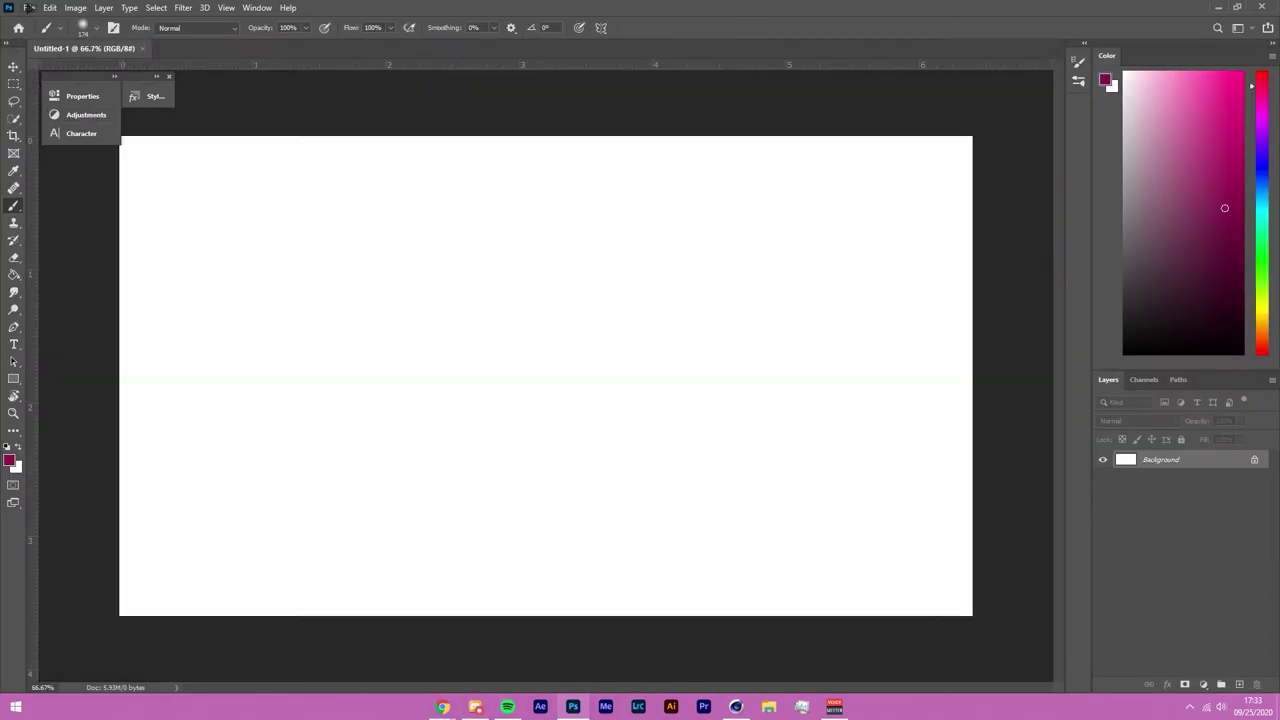
# Step: Place the rendered "love me till the end" image into the document and delete the white background layer
pyautogui.click(29, 7)
pyautogui.click(115, 277)
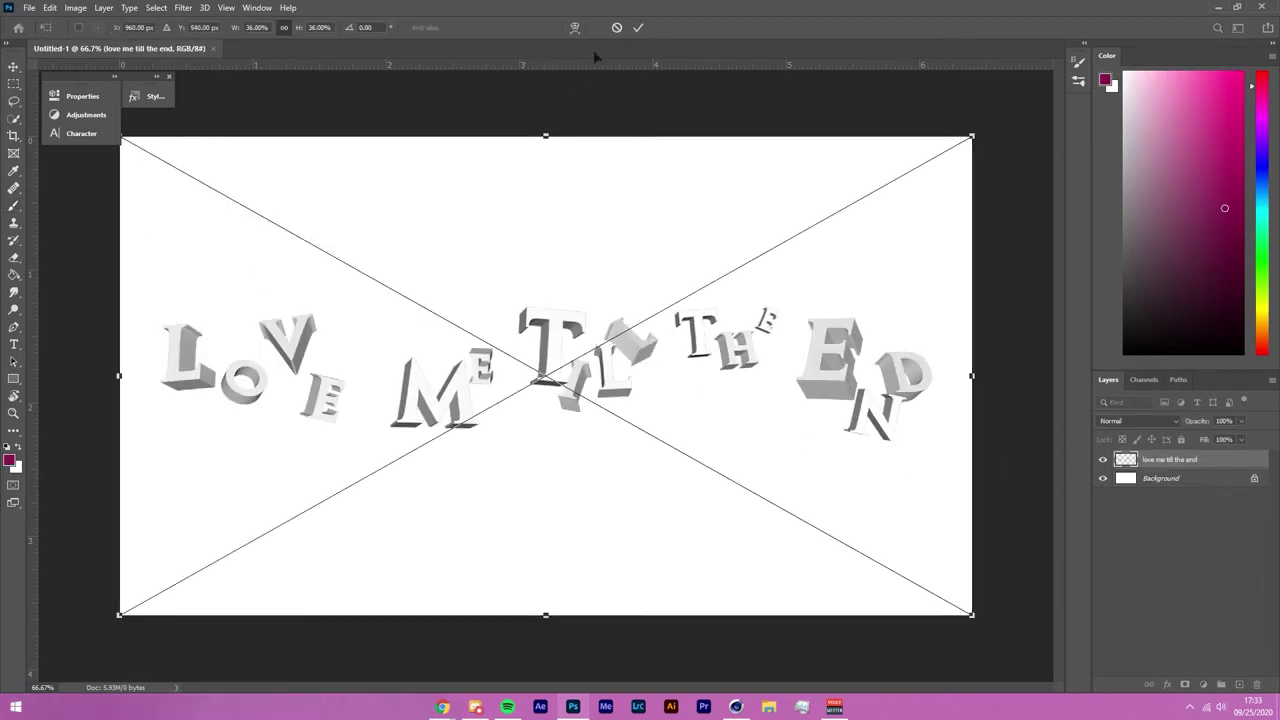
pyautogui.click(638, 27)
pyautogui.click(1252, 478)
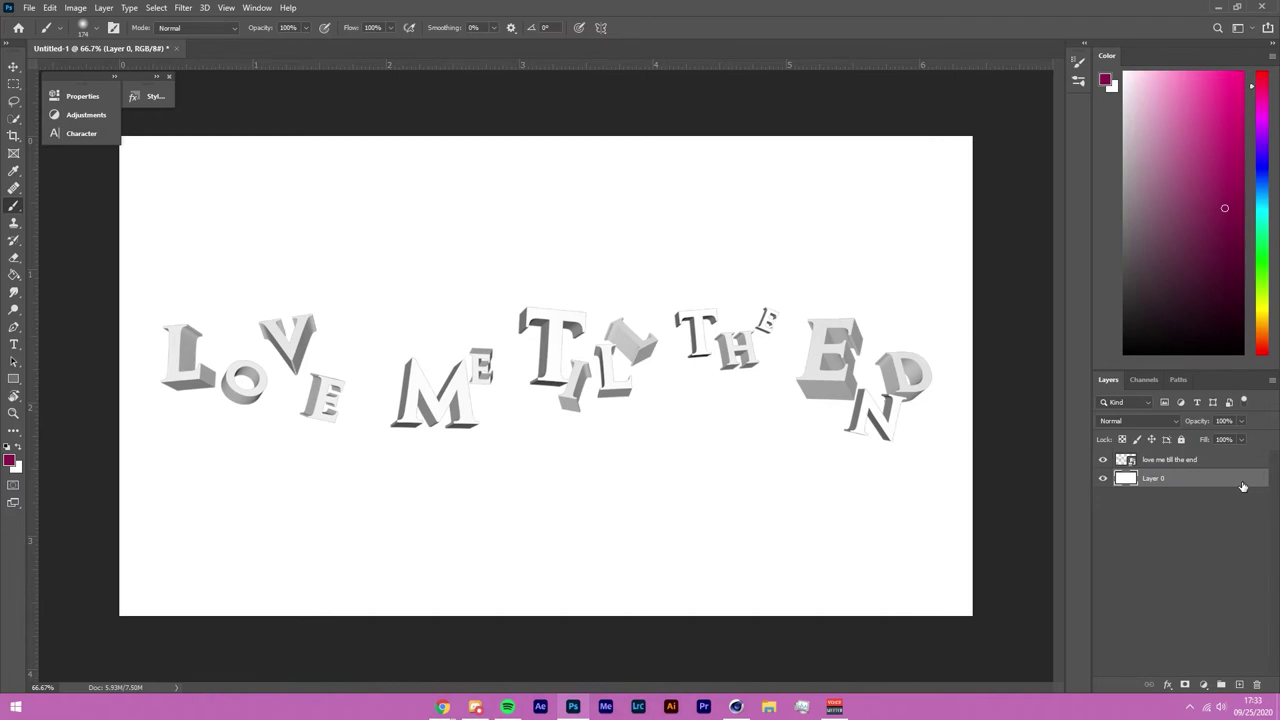
pyautogui.click(1258, 688)
pyautogui.click(585, 260)
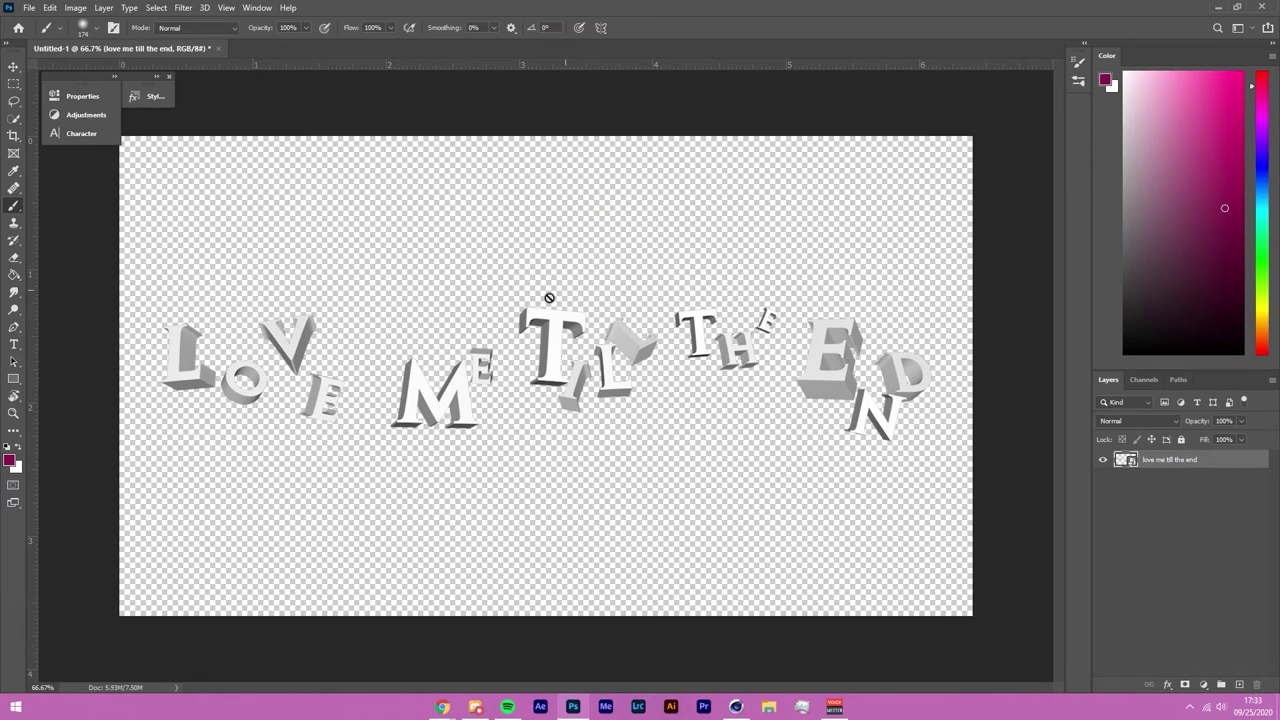
# Step: Scale the placed text down to about 19% and move it slightly below the middle of the canvas
pyautogui.scroll(-2, 278, 237)
pyautogui.press('v')
pyautogui.hotkey('ctrl', 't')
pyautogui.moveTo(865, 197); pyautogui.dragTo(718, 281)
pyautogui.moveTo(606, 392); pyautogui.dragTo(606, 431)
pyautogui.click(638, 28)
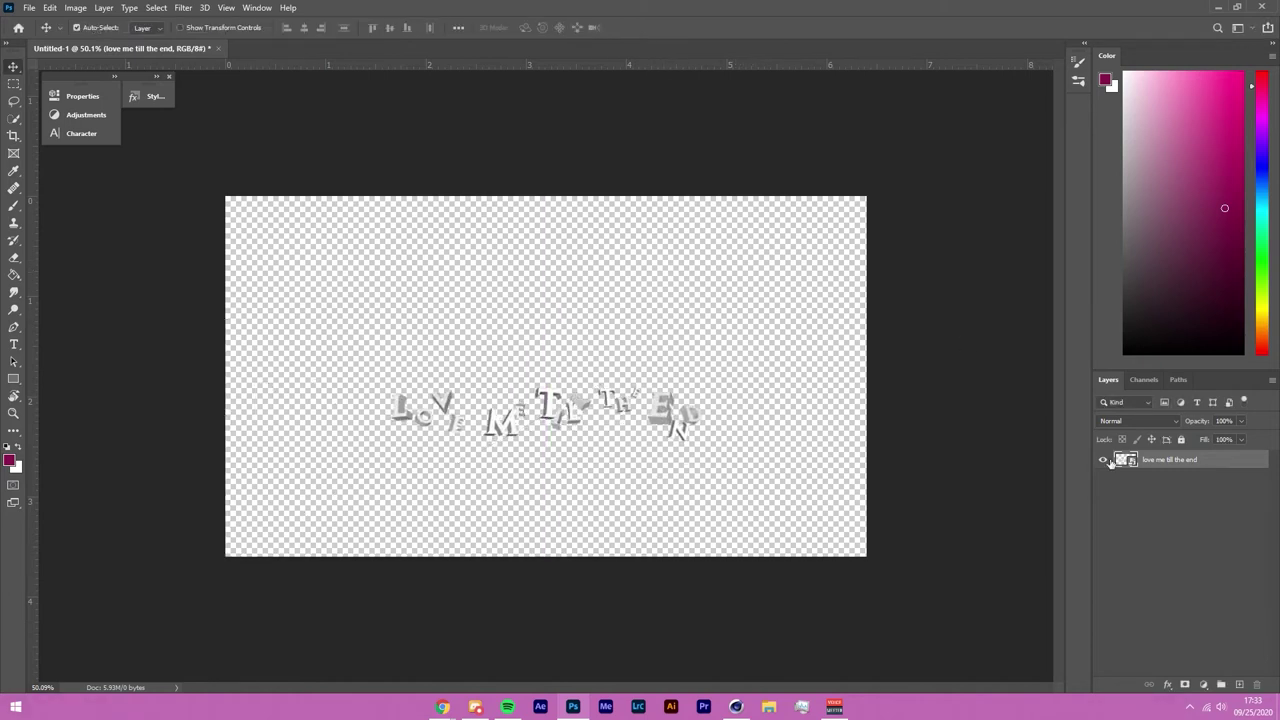
# Step: Add a new layer beneath the text layer and fill it with black
pyautogui.click(1240, 684)
pyautogui.moveTo(1180, 466); pyautogui.dragTo(1176, 500)
pyautogui.click(13, 275)
pyautogui.click(7, 447)
pyautogui.click(330, 440)
pyautogui.scroll(5, 553, 410)
pyautogui.scroll(-2, 563, 420)
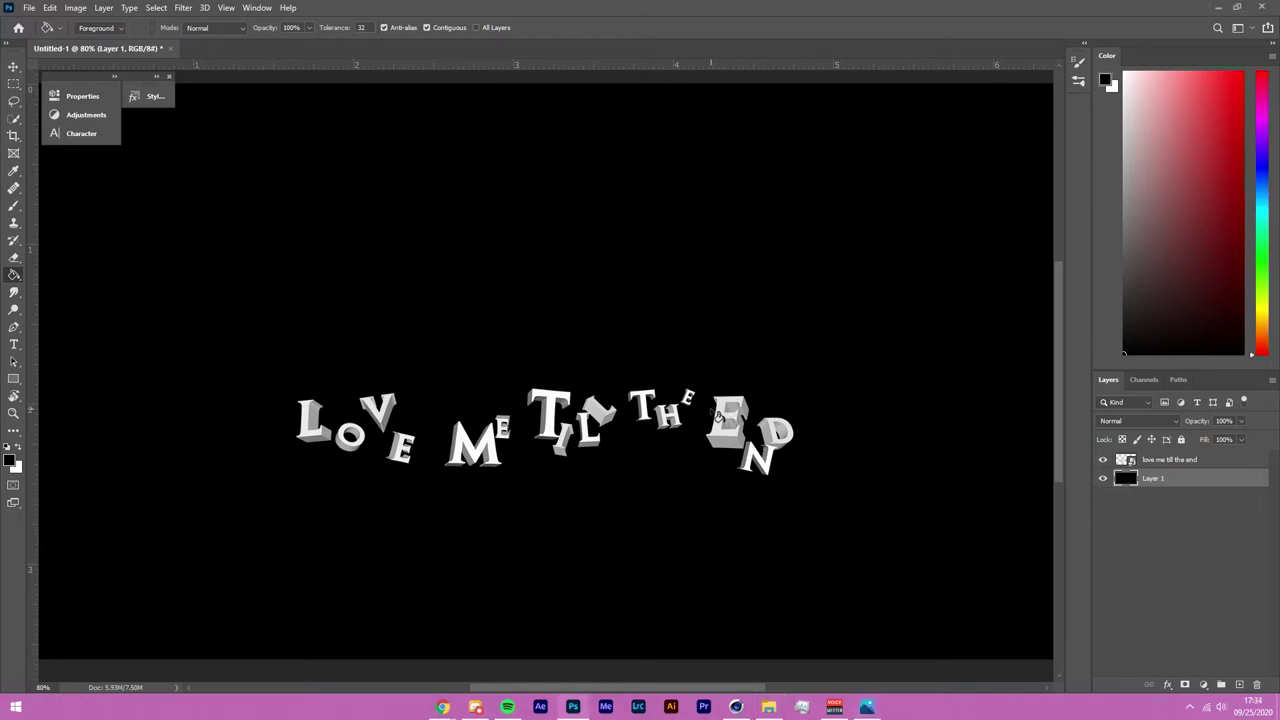
pyautogui.scroll(-1, 563, 412)
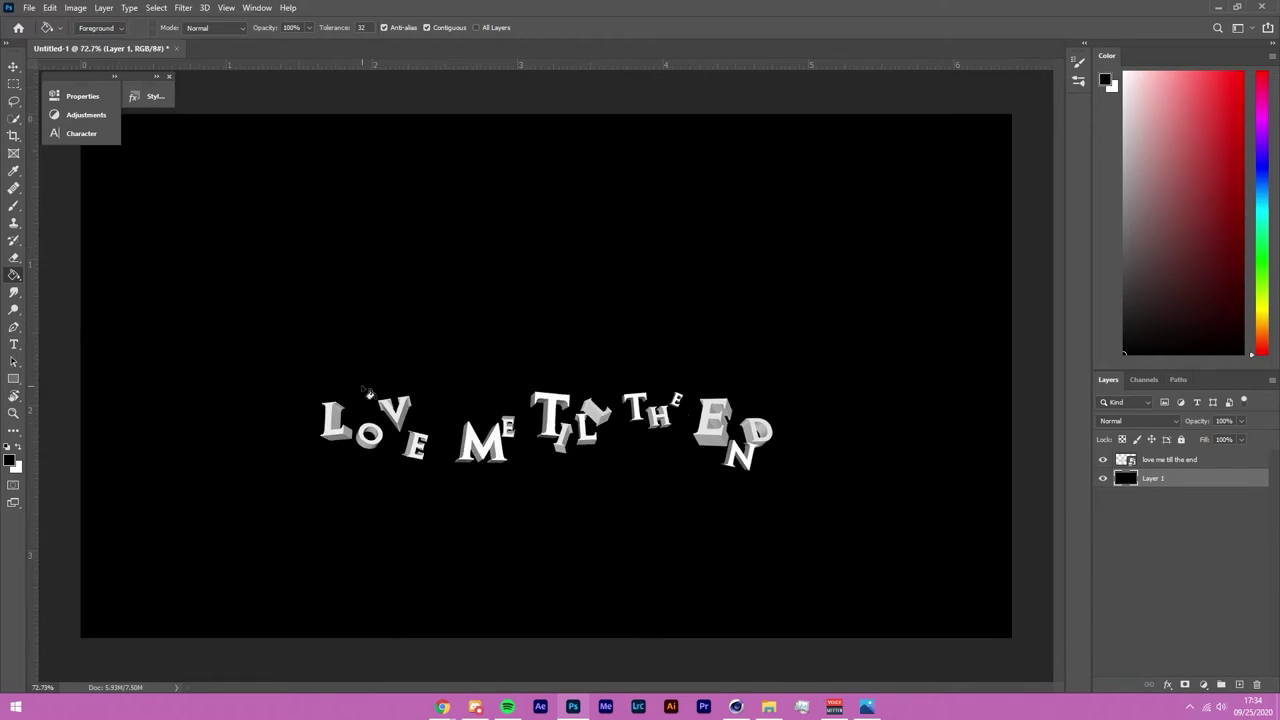
# Step: Duplicate the "love me till the end" layer and try moving the copy down below the original text
pyautogui.click(1204, 463)
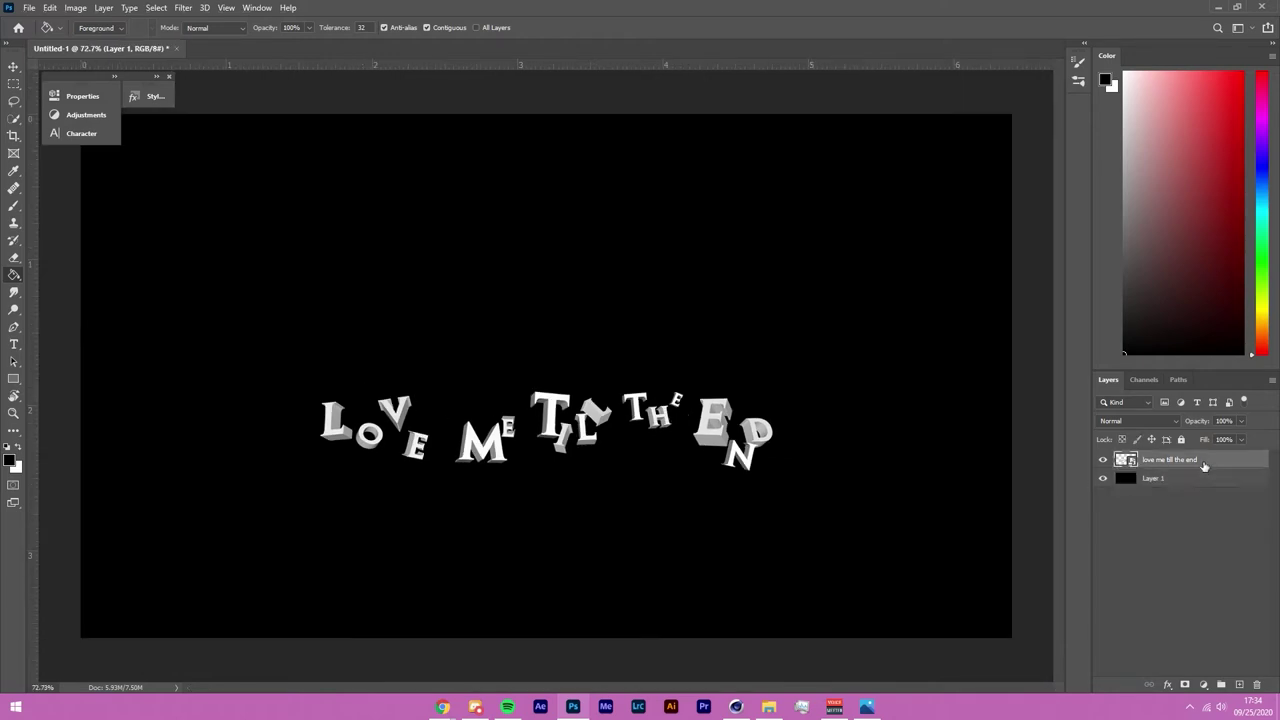
pyautogui.hotkey('ctrl', 'j')
pyautogui.hotkey('ctrl', 't')
pyautogui.moveTo(665, 368); pyautogui.dragTo(665, 510)
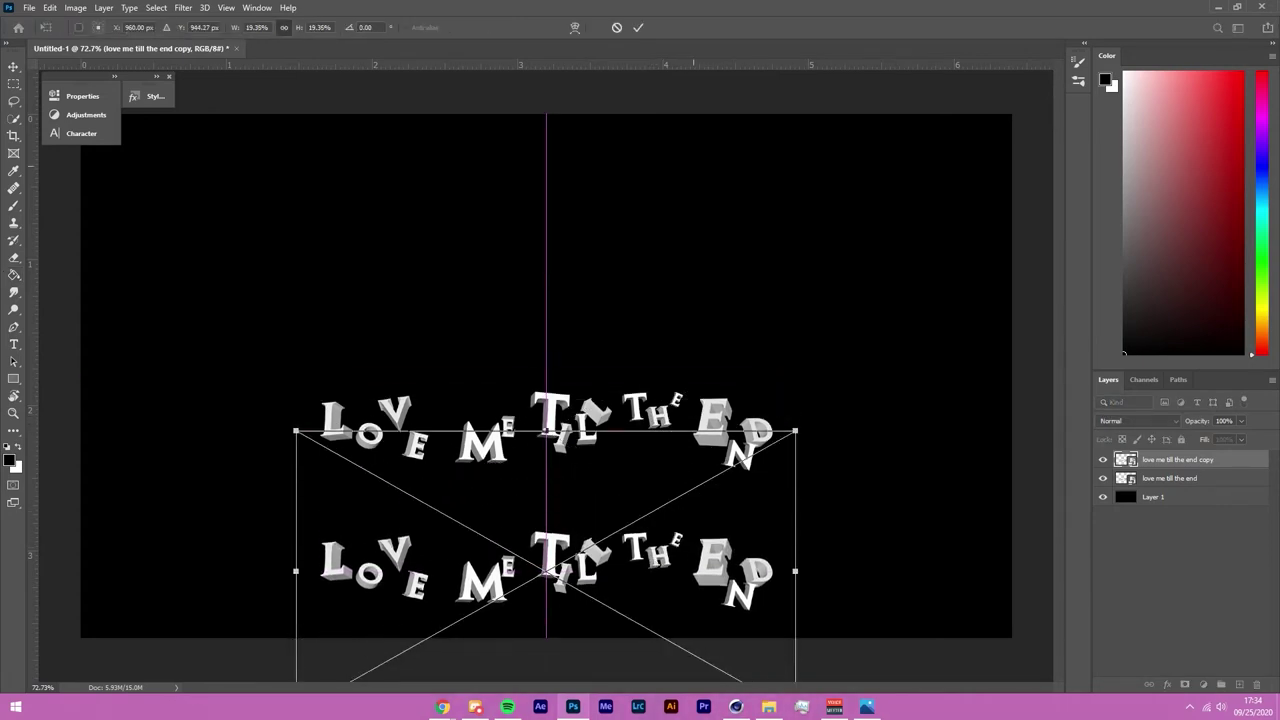
pyautogui.click(617, 27)
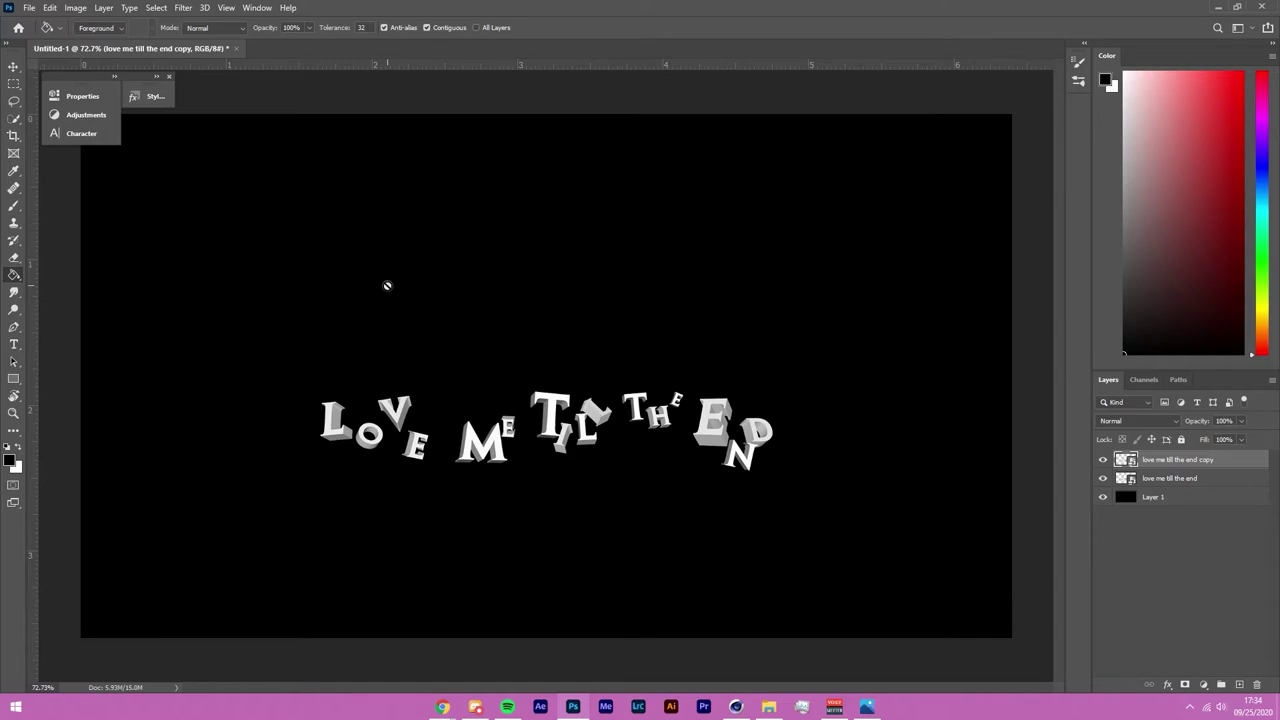
# Step: Centre the copied text vertically on the canvas and move its layer beneath the original text layer
pyautogui.hotkey('ctrl', 'a')
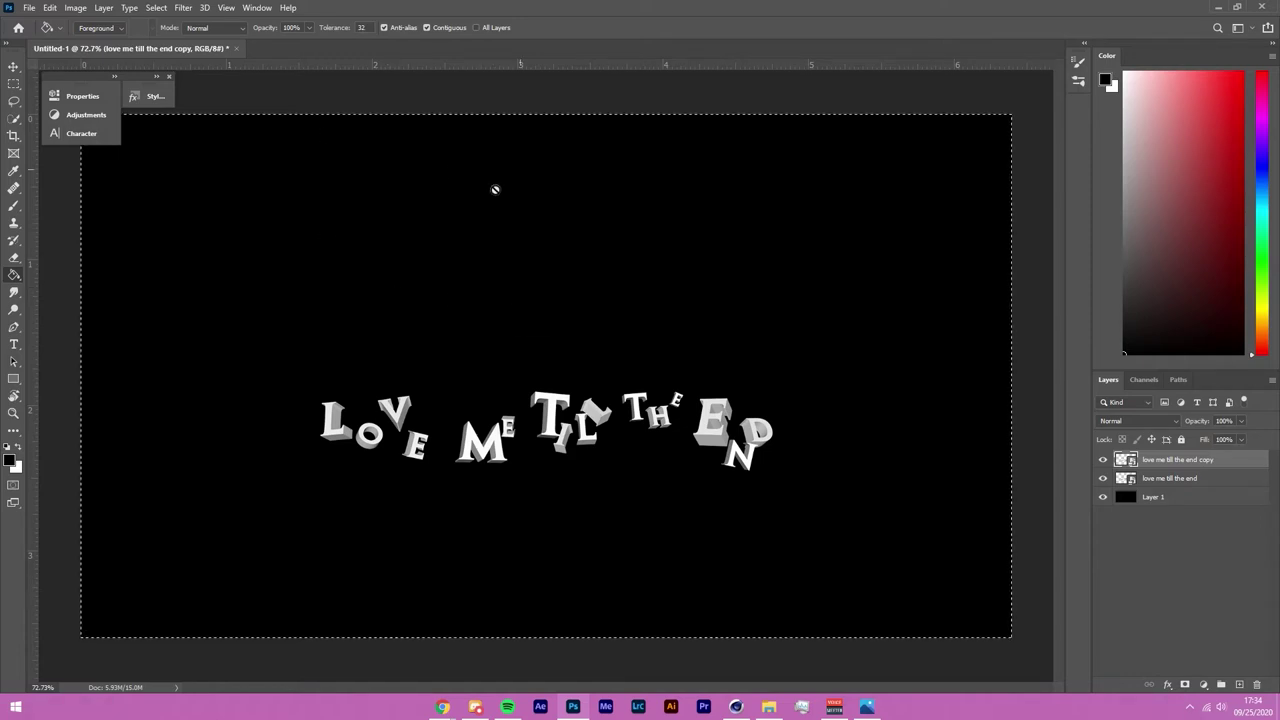
pyautogui.click(14, 66)
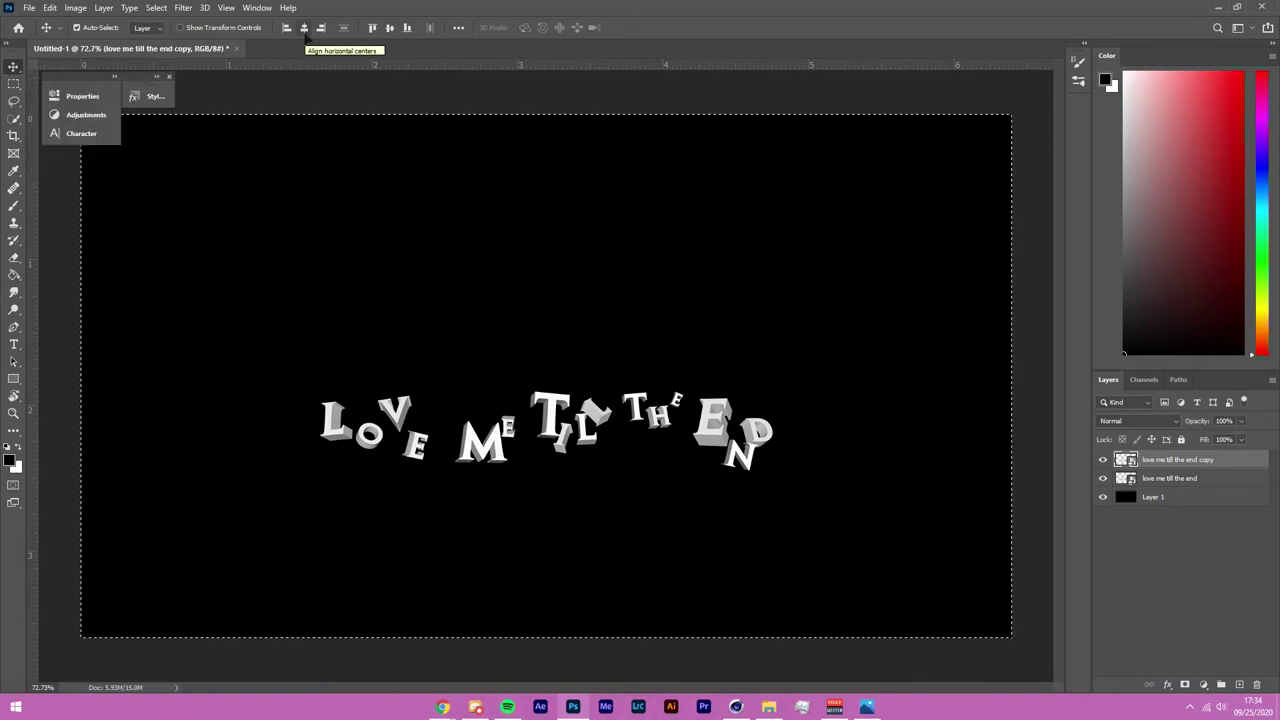
pyautogui.click(390, 28)
pyautogui.hotkey('ctrl', 'd')
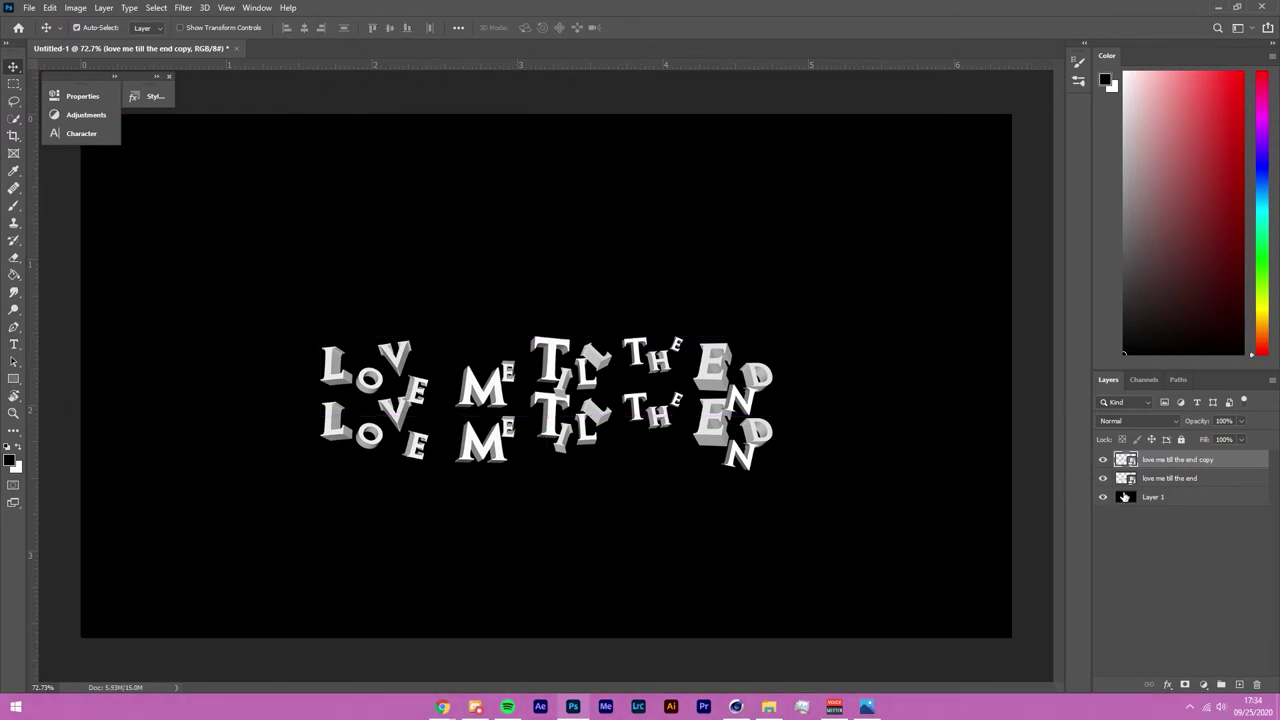
pyautogui.moveTo(1155, 474); pyautogui.dragTo(1158, 488)
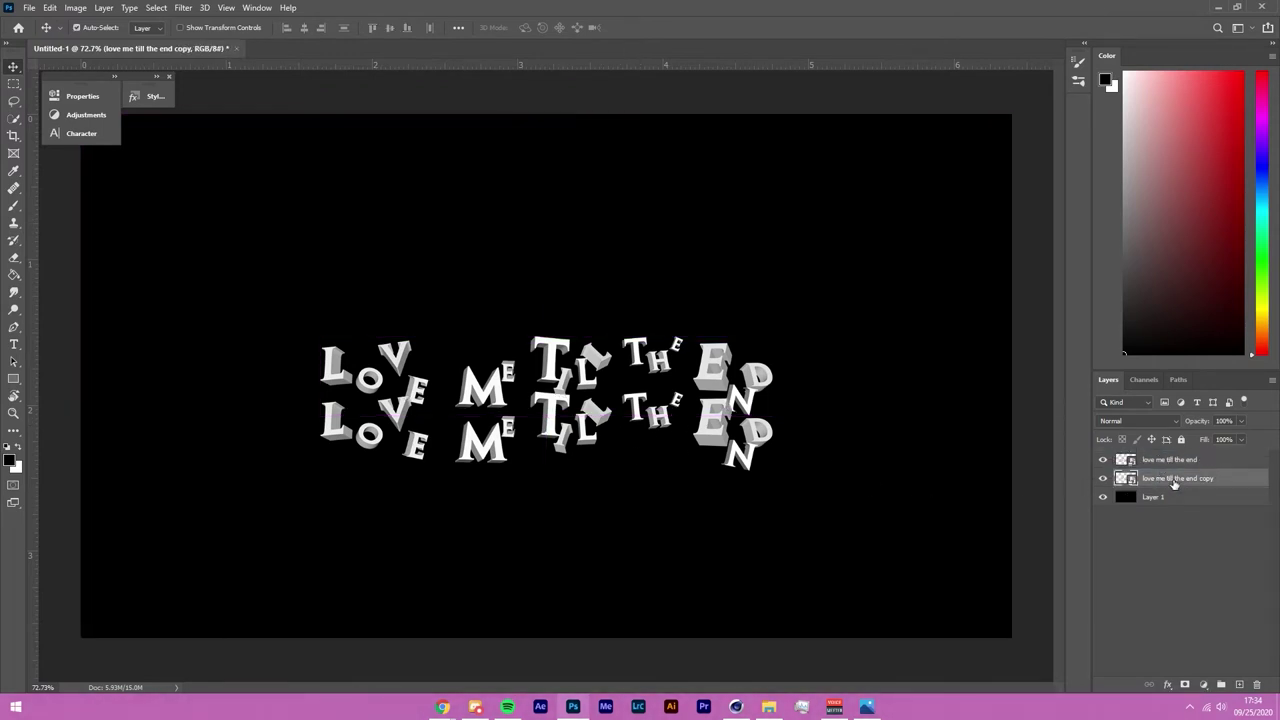
# Step: Hide the original text while applying a Motion Blur at a 90° angle to the copied layer, and show the original again
pyautogui.click(1104, 460)
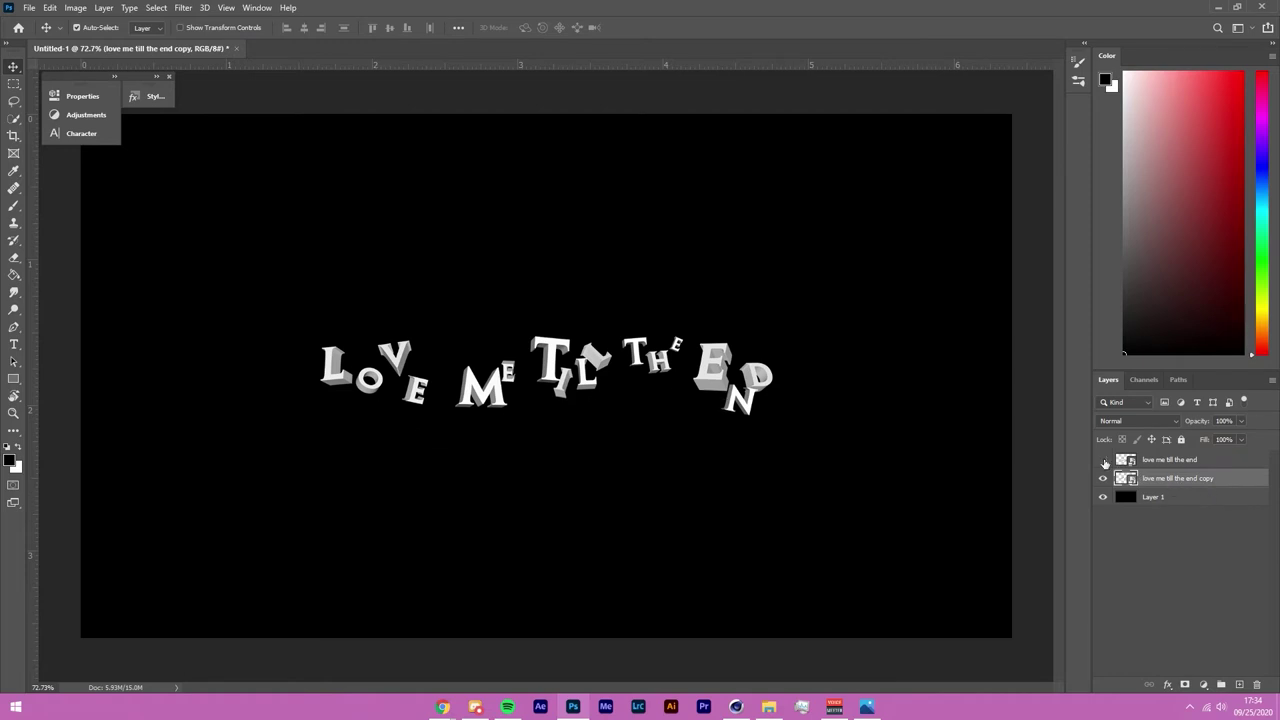
pyautogui.click(183, 8)
pyautogui.moveTo(258, 161)
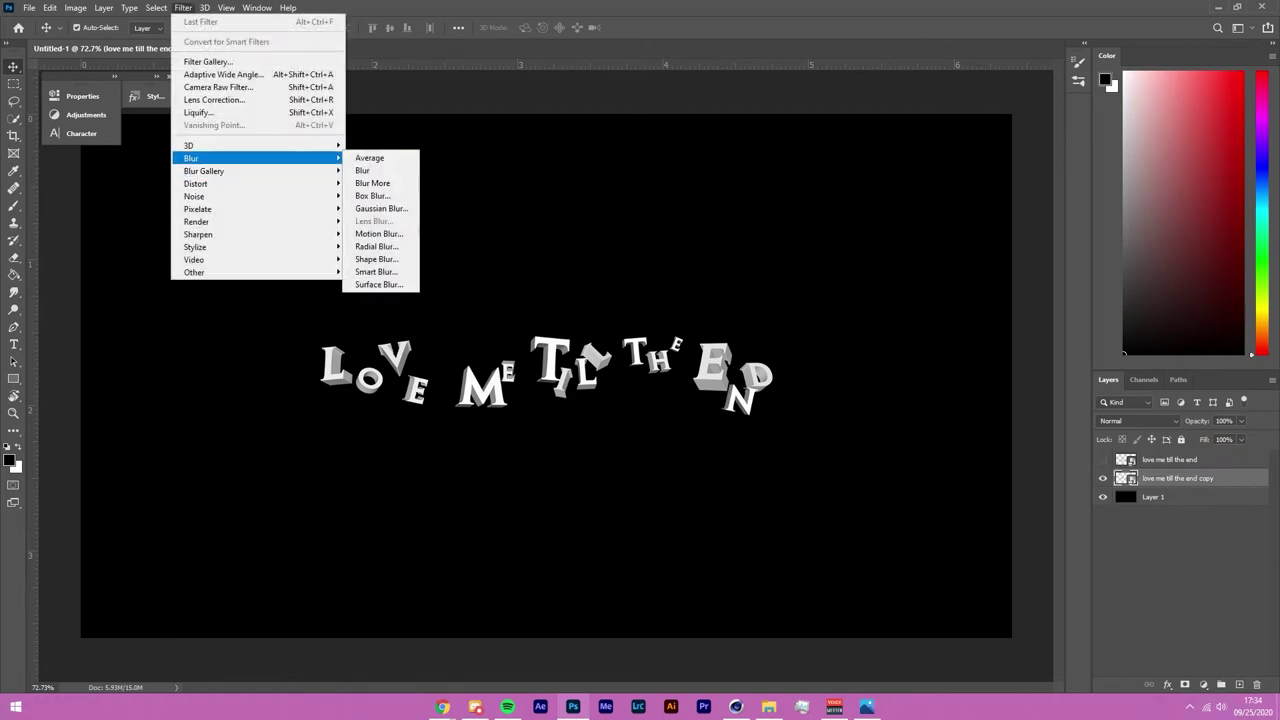
pyautogui.click(405, 234)
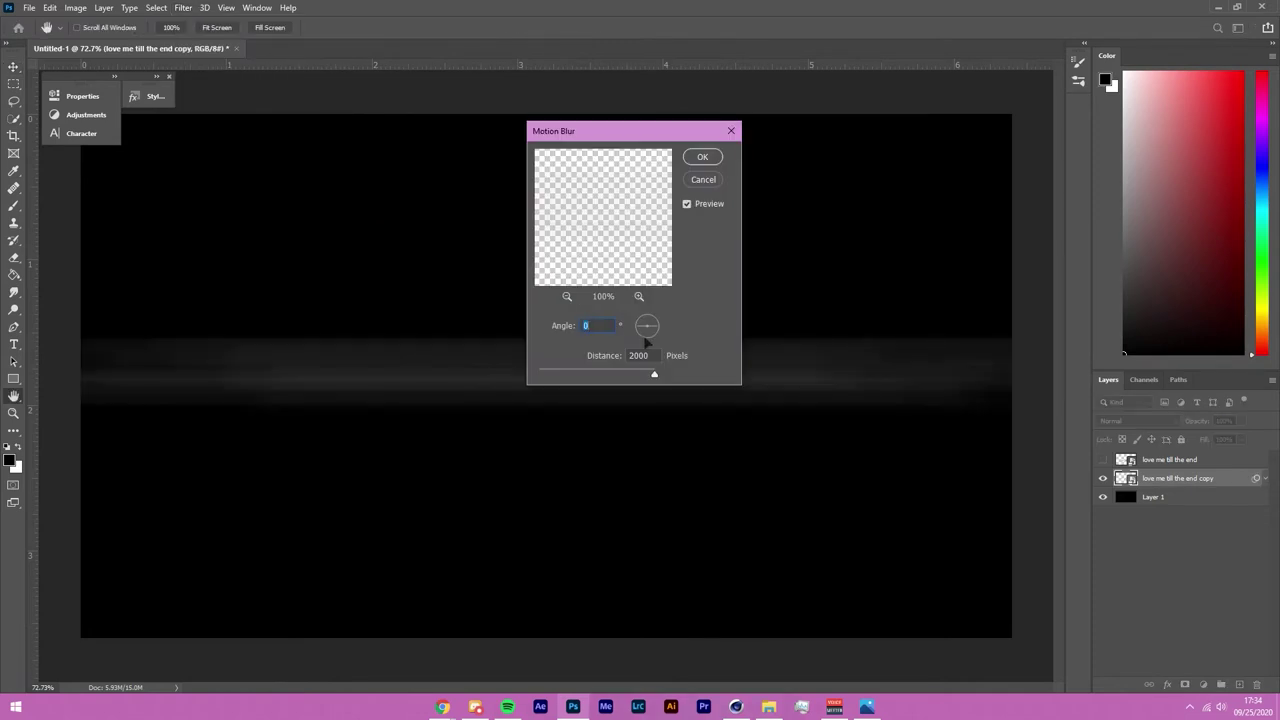
pyautogui.click(645, 341)
pyautogui.write('90')
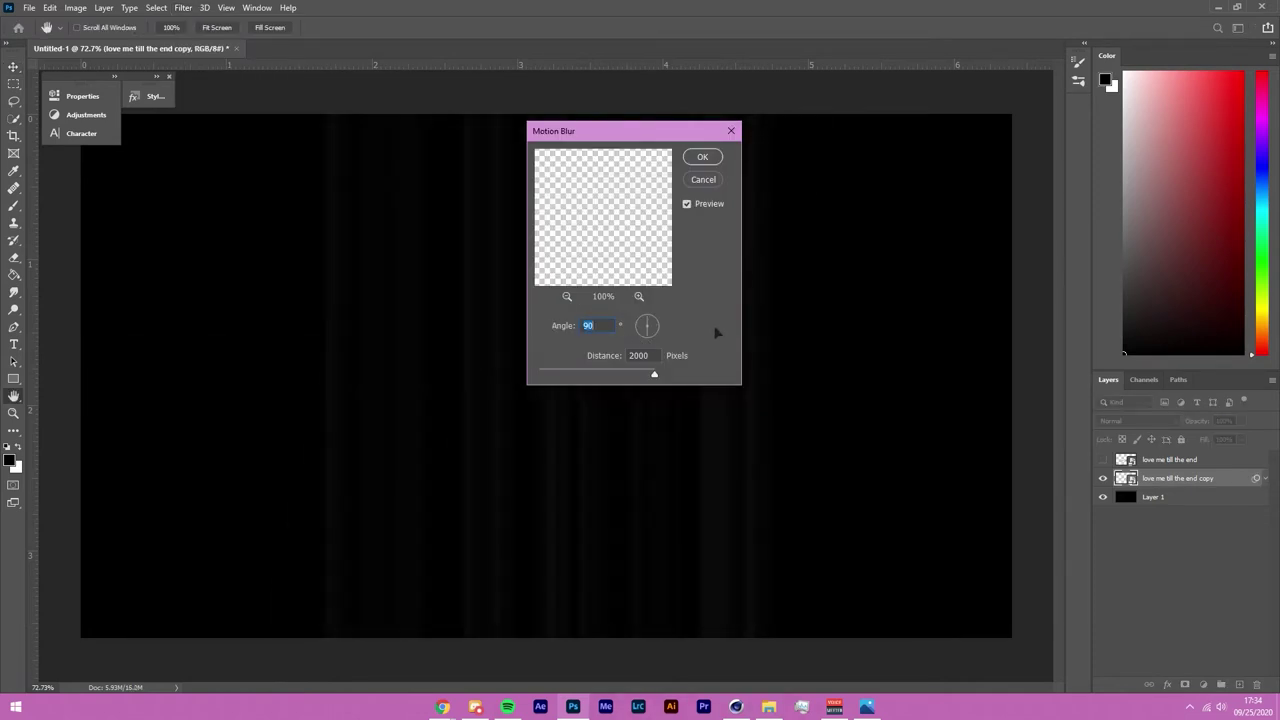
pyautogui.moveTo(654, 374)
pyautogui.mouseDown()
pyautogui.moveTo(617, 375)
pyautogui.moveTo(637, 374)
pyautogui.mouseUp()
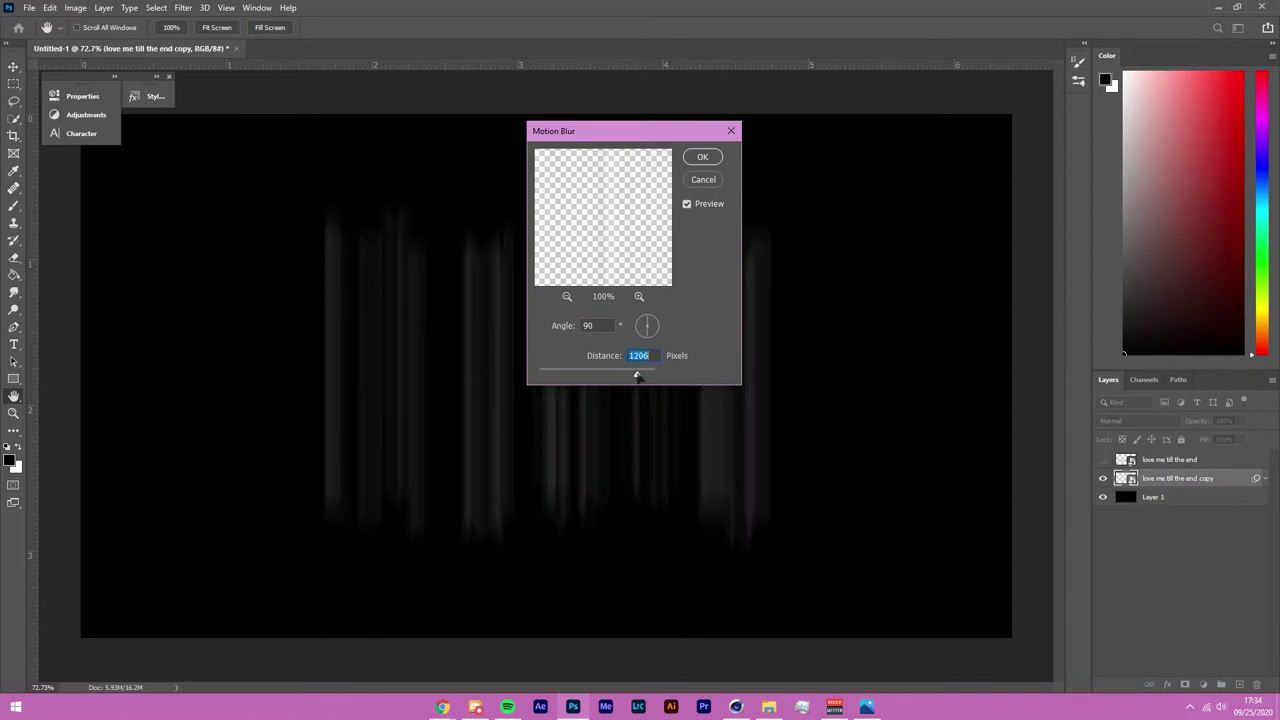
pyautogui.click(702, 156)
pyautogui.scroll(-2, 486, 360)
pyautogui.click(1103, 459)
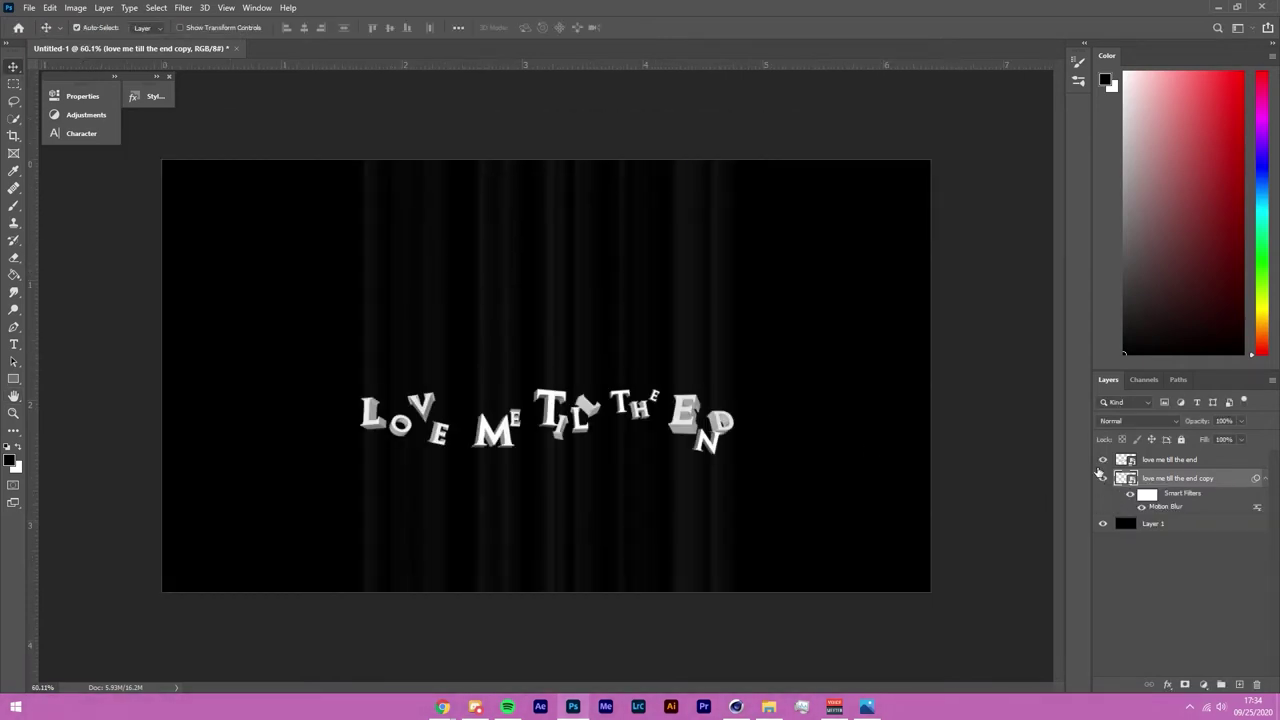
pyautogui.scroll(8, 549, 523)
pyautogui.scroll(-5, 354, 438)
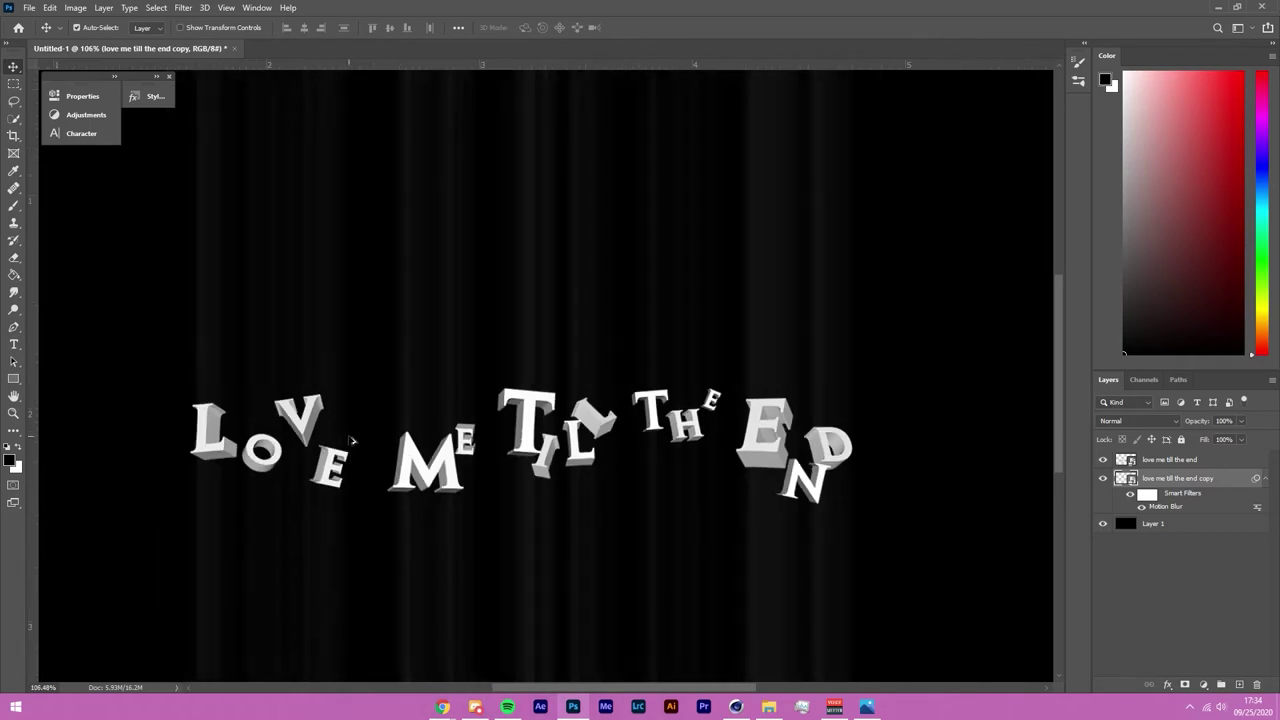
pyautogui.press('ctrl')
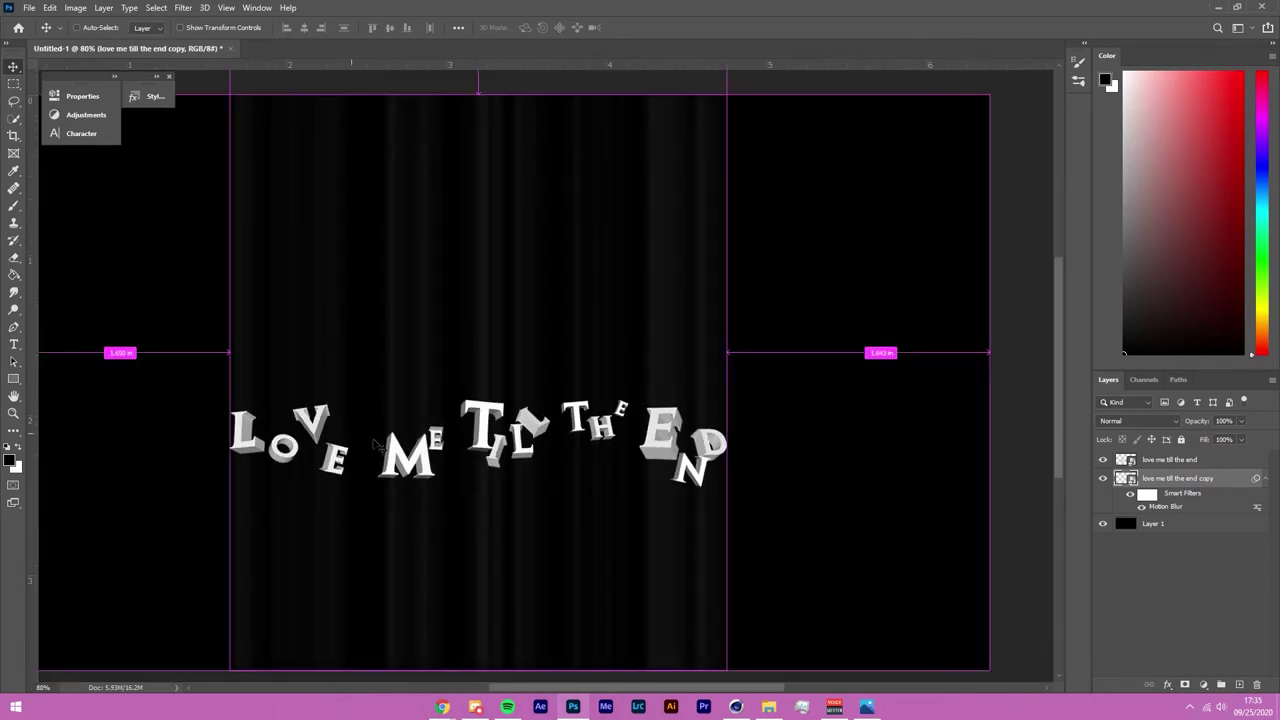
pyautogui.scroll(3, 373, 442)
pyautogui.scroll(-2, 720, 450)
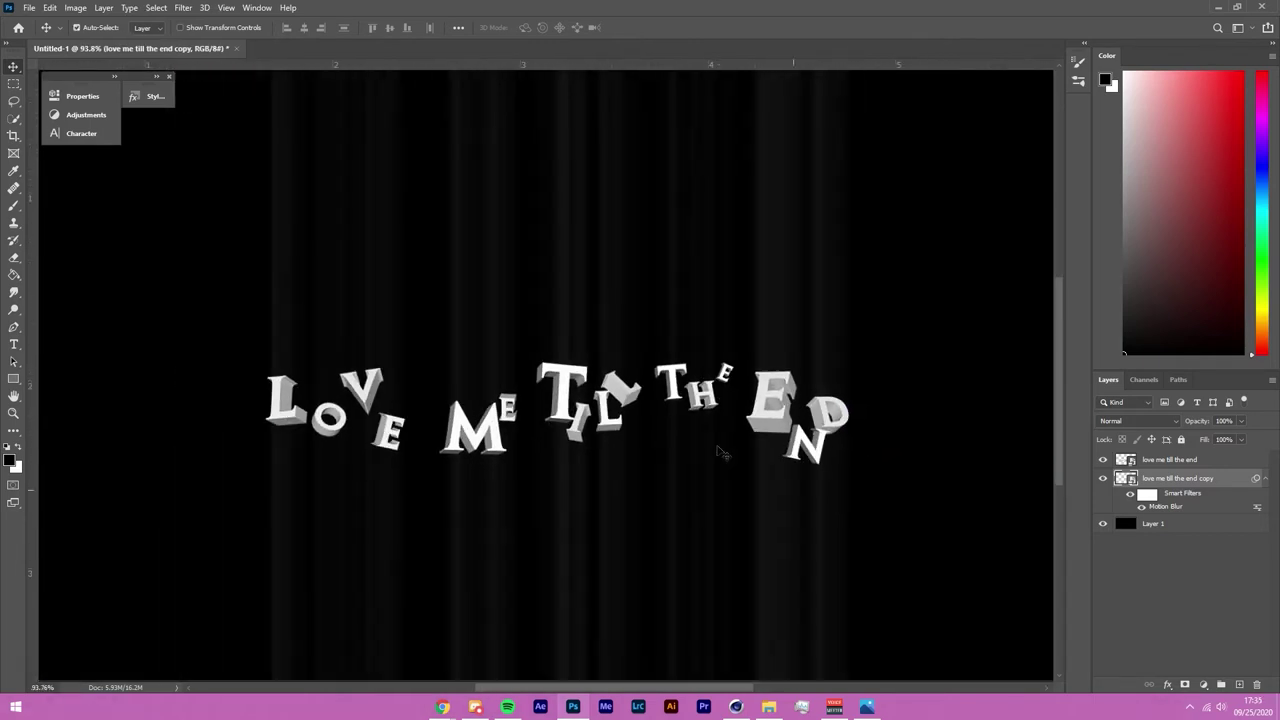
pyautogui.scroll(-1, 910, 530)
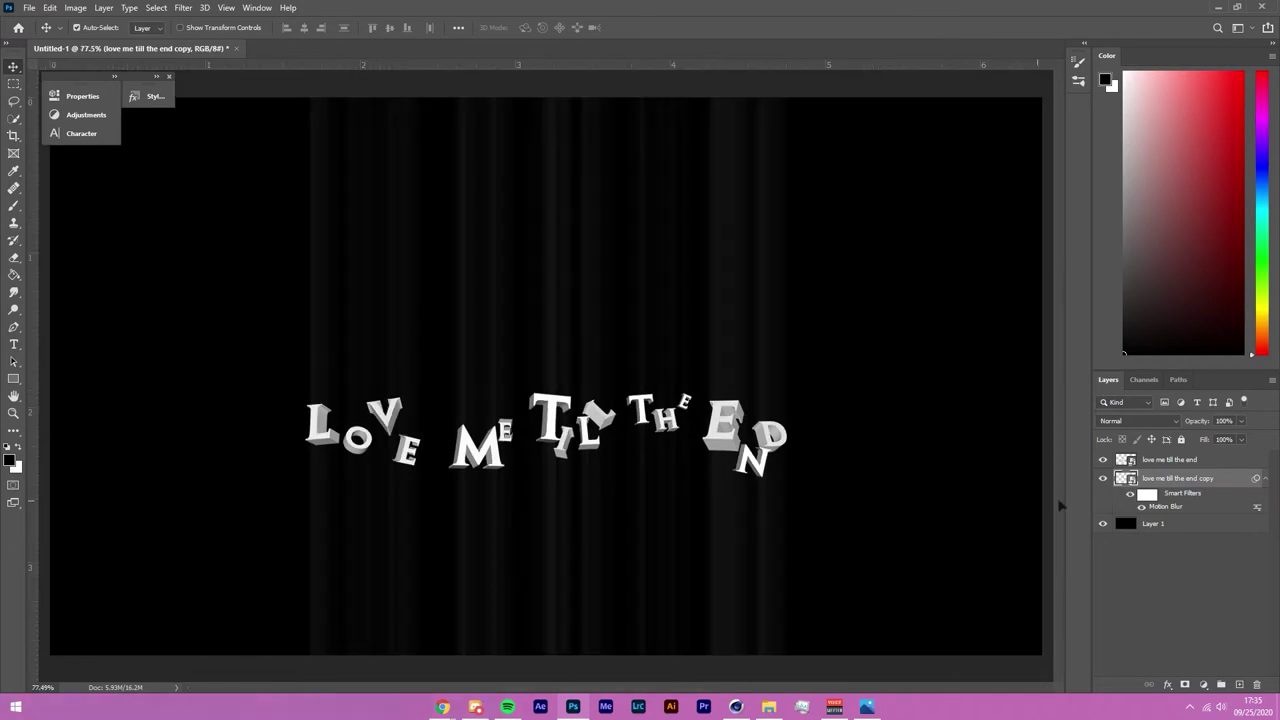
# Step: Rasterize the motion-blurred text copy, duplicate it three times, and merge the streak copies into one layer
pyautogui.rightClick(1204, 484)
pyautogui.click(1105, 366)
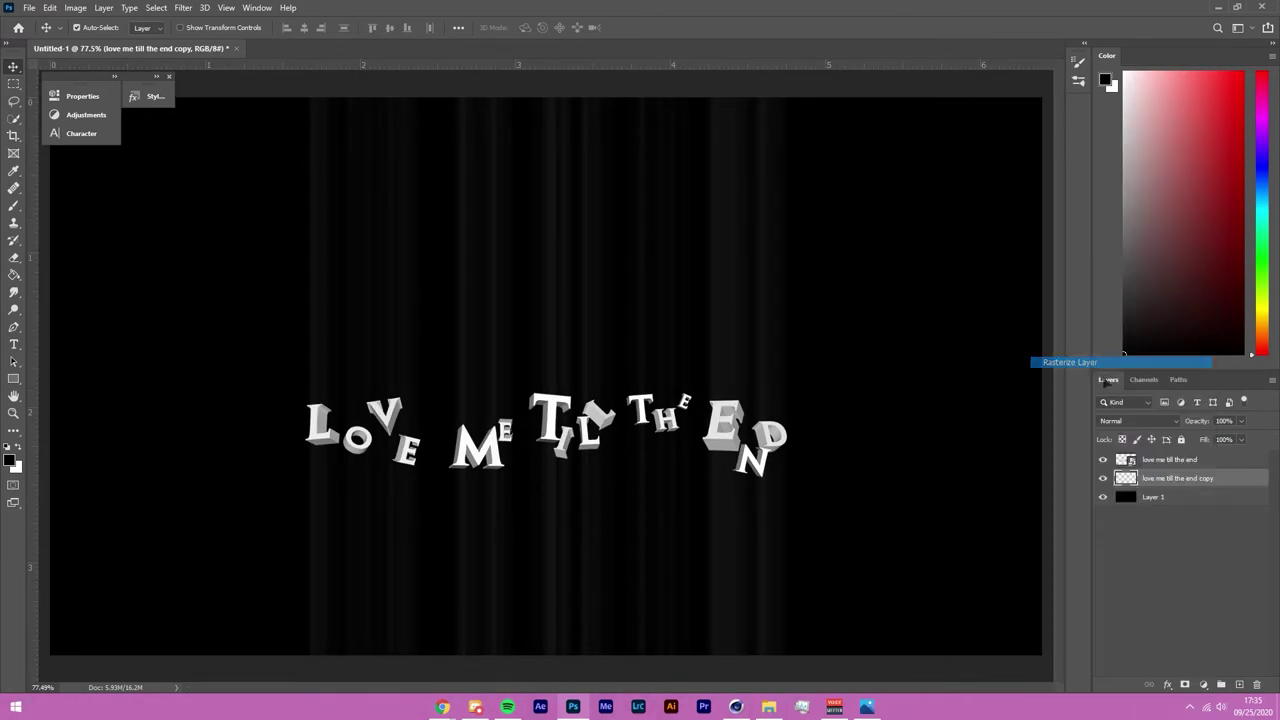
pyautogui.hotkey('ctrl', 'j')
pyautogui.hotkey('ctrl', 'j')
pyautogui.hotkey('ctrl', 'j')
pyautogui.keyDown('shift'); pyautogui.click(1189, 536); pyautogui.keyUp('shift')
pyautogui.hotkey('ctrl', 'e')
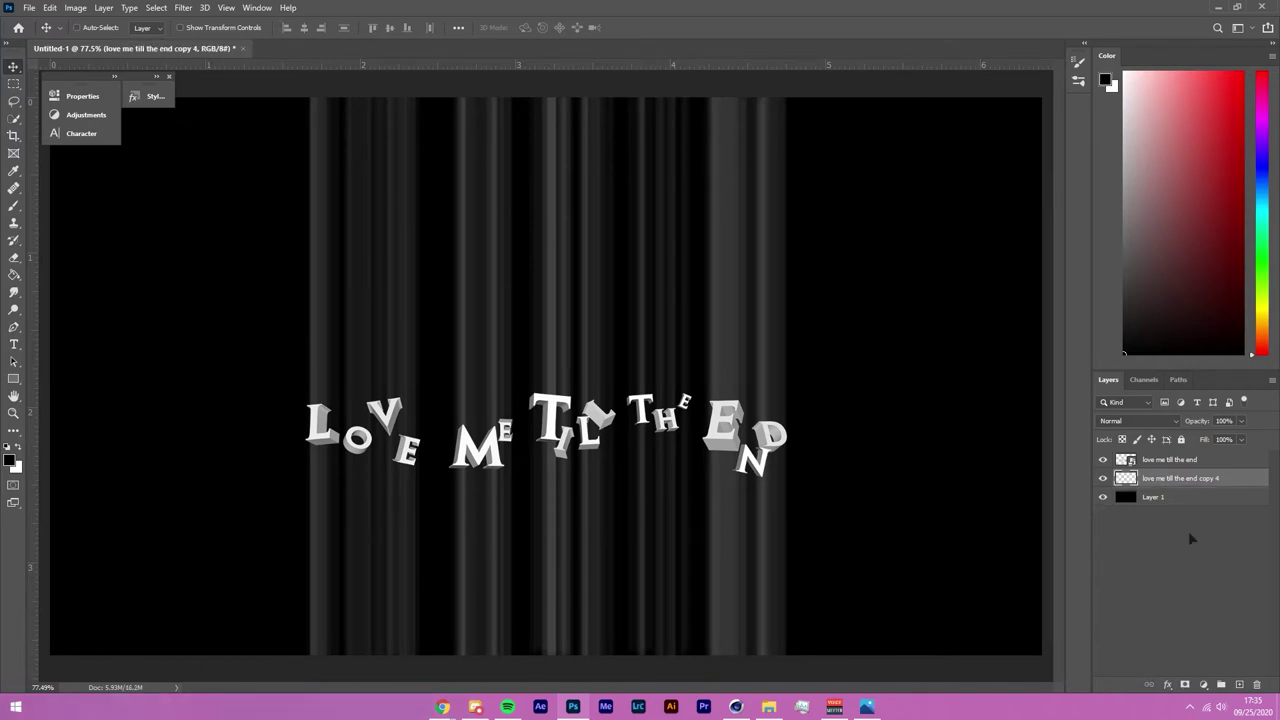
# Step: Brighten the streaks by duplicating the merged layer twice and merging, repeating the duplicate-and-merge round once more
pyautogui.hotkey('ctrl', 'j')
pyautogui.hotkey('ctrl', 'j')
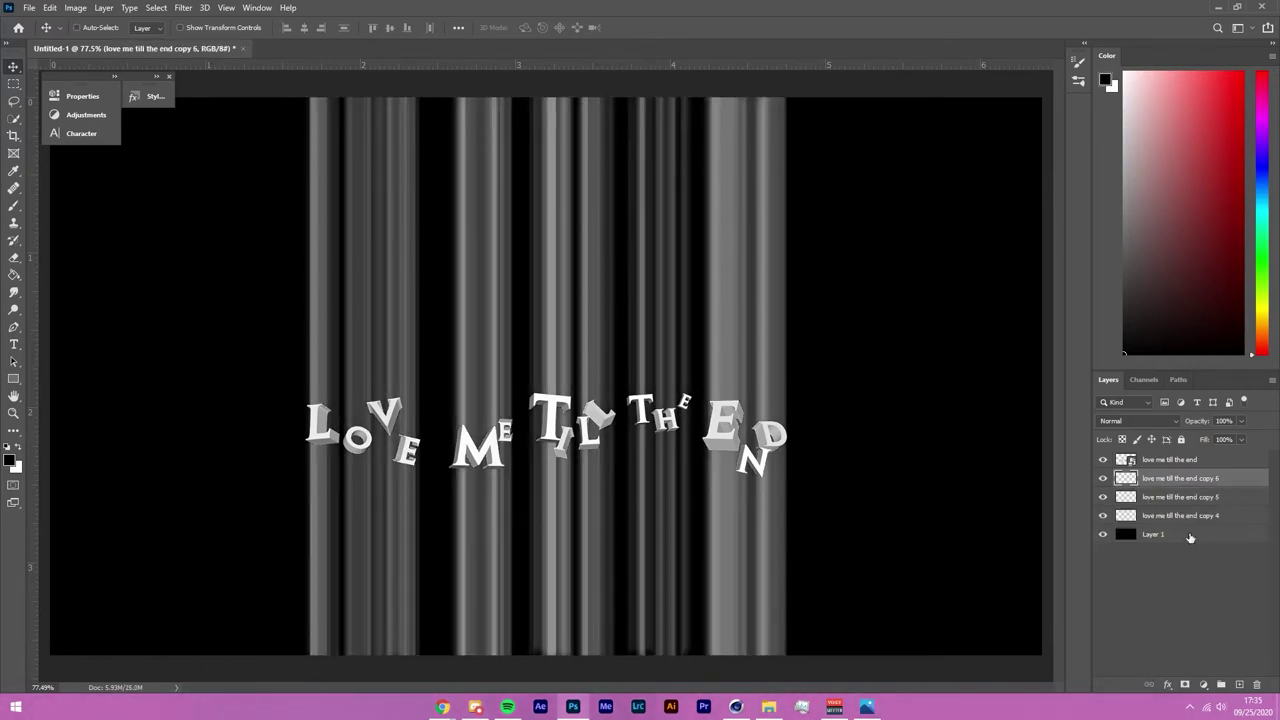
pyautogui.keyDown('shift'); pyautogui.click(1183, 518); pyautogui.keyUp('shift')
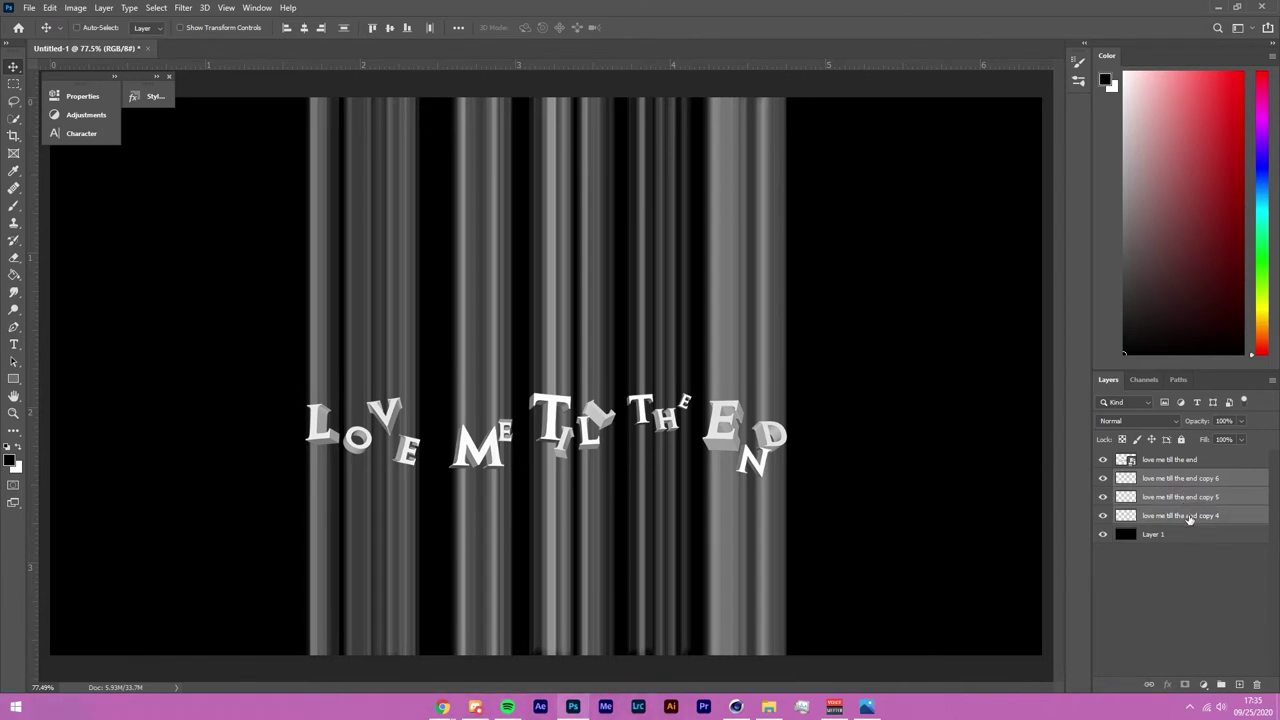
pyautogui.hotkey('ctrl', 'e')
pyautogui.hotkey('ctrl', 'j')
pyautogui.hotkey('ctrl', 'j')
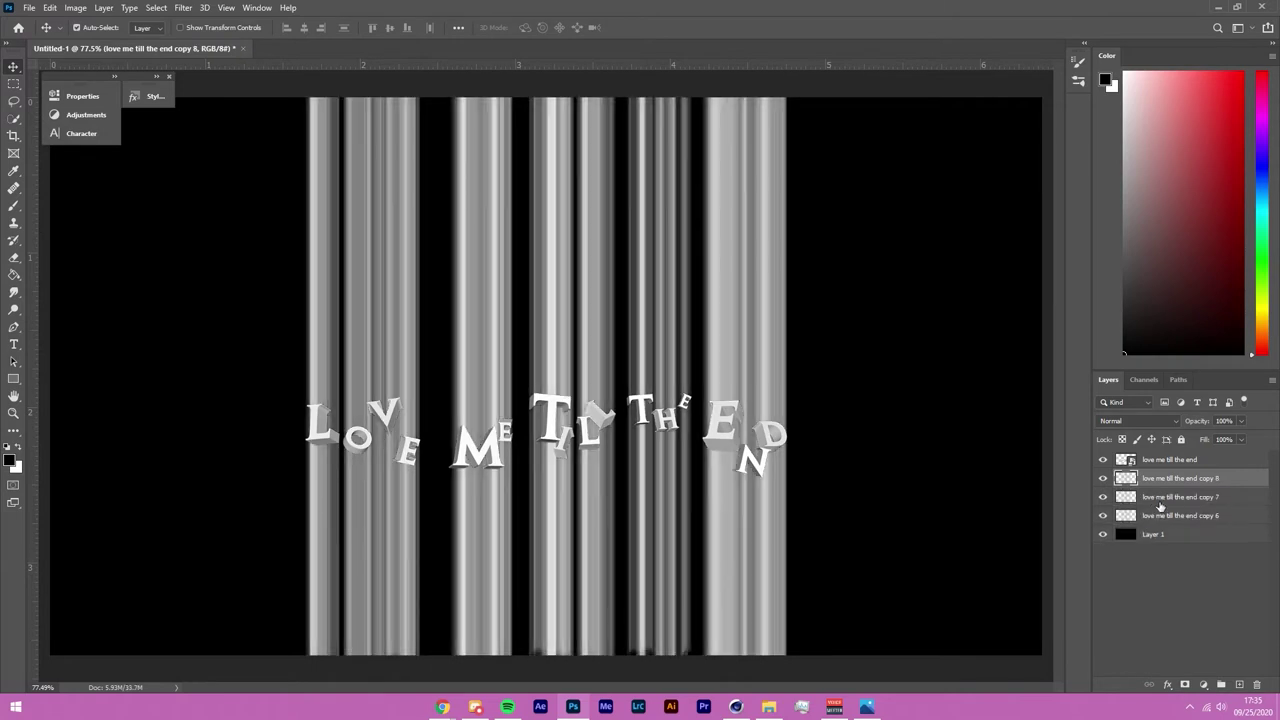
pyautogui.keyDown('shift'); pyautogui.click(1168, 518); pyautogui.keyUp('shift')
pyautogui.hotkey('ctrl', 'e')
# Step: Restore the merged streak layer and move the original text layer lower on the canvas
pyautogui.scroll(4, 366, 390)
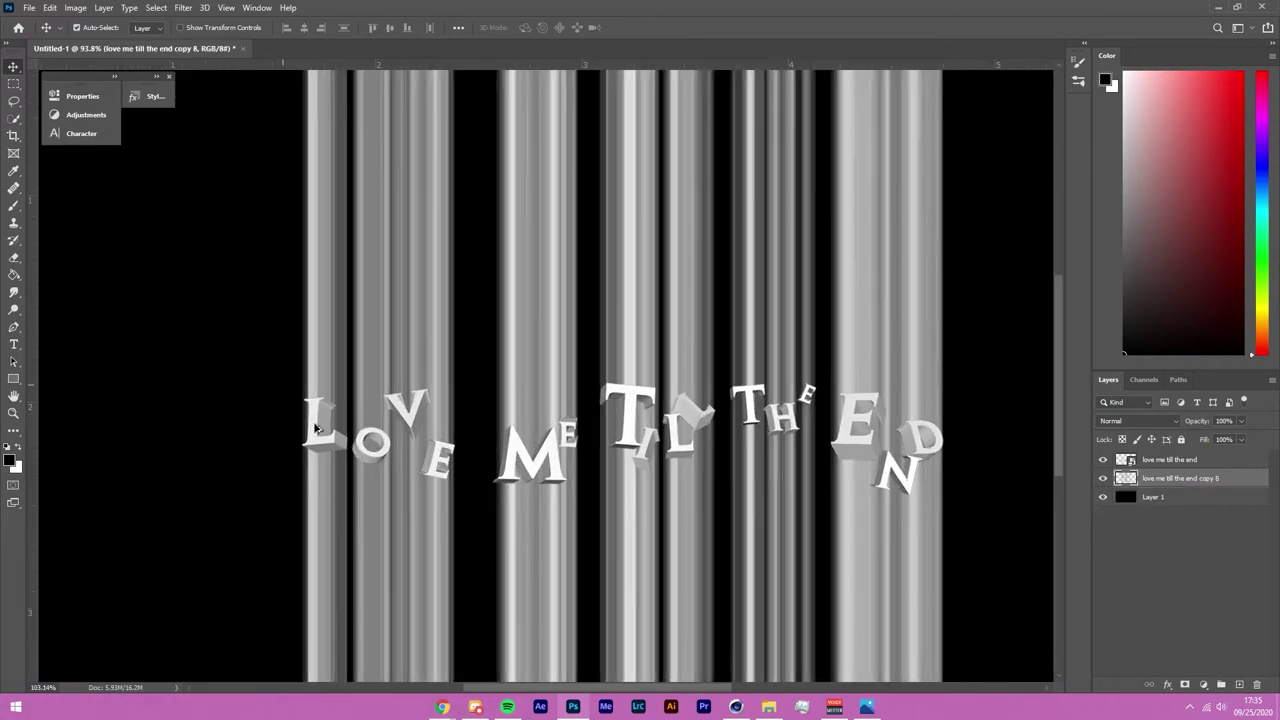
pyautogui.scroll(-3, 628, 445)
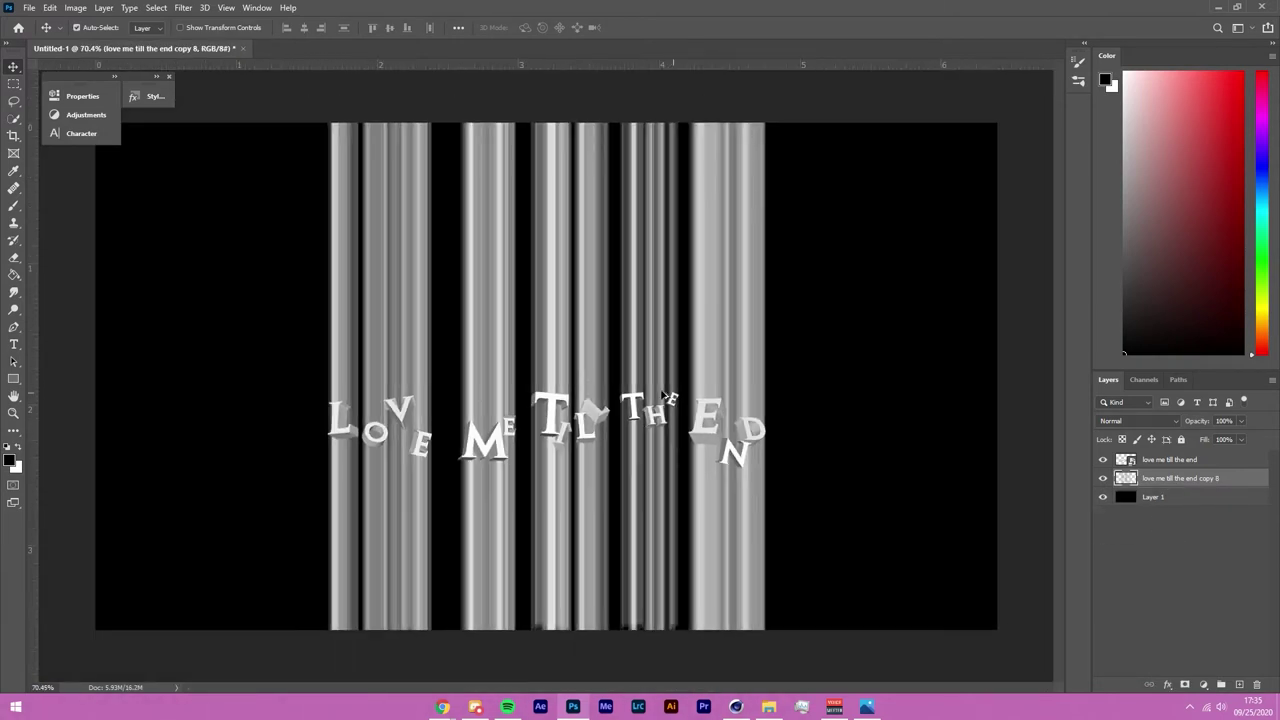
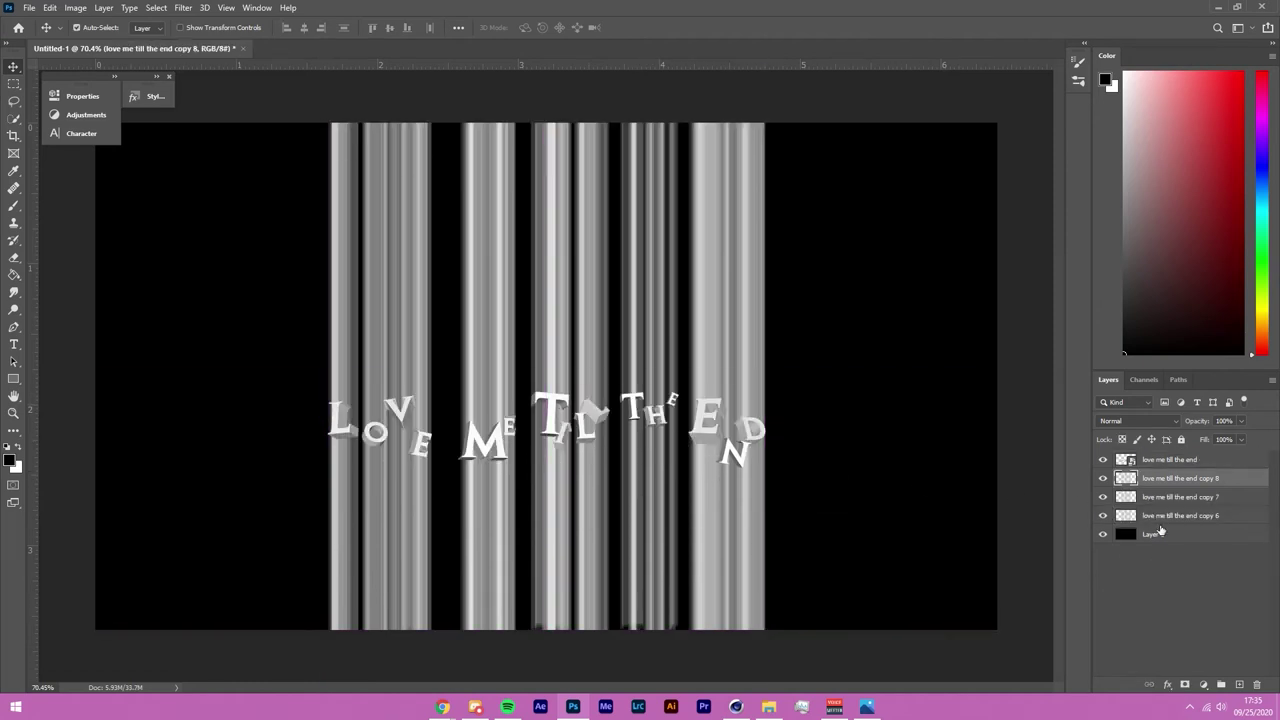
pyautogui.hotkey('ctrl', 'shift', 'z')
pyautogui.click(1176, 606)
pyautogui.click(1181, 466)
pyautogui.hotkey('ctrl', 't')
pyautogui.moveTo(660, 390); pyautogui.dragTo(660, 445)
pyautogui.click(637, 29)
# Step: Move the streak layer up so its lower edge meets the base of the letters
pyautogui.click(1181, 478)
pyautogui.hotkey('ctrl', 't')
pyautogui.moveTo(700, 571); pyautogui.dragTo(706, 477)
pyautogui.scroll(15, 757, 540)
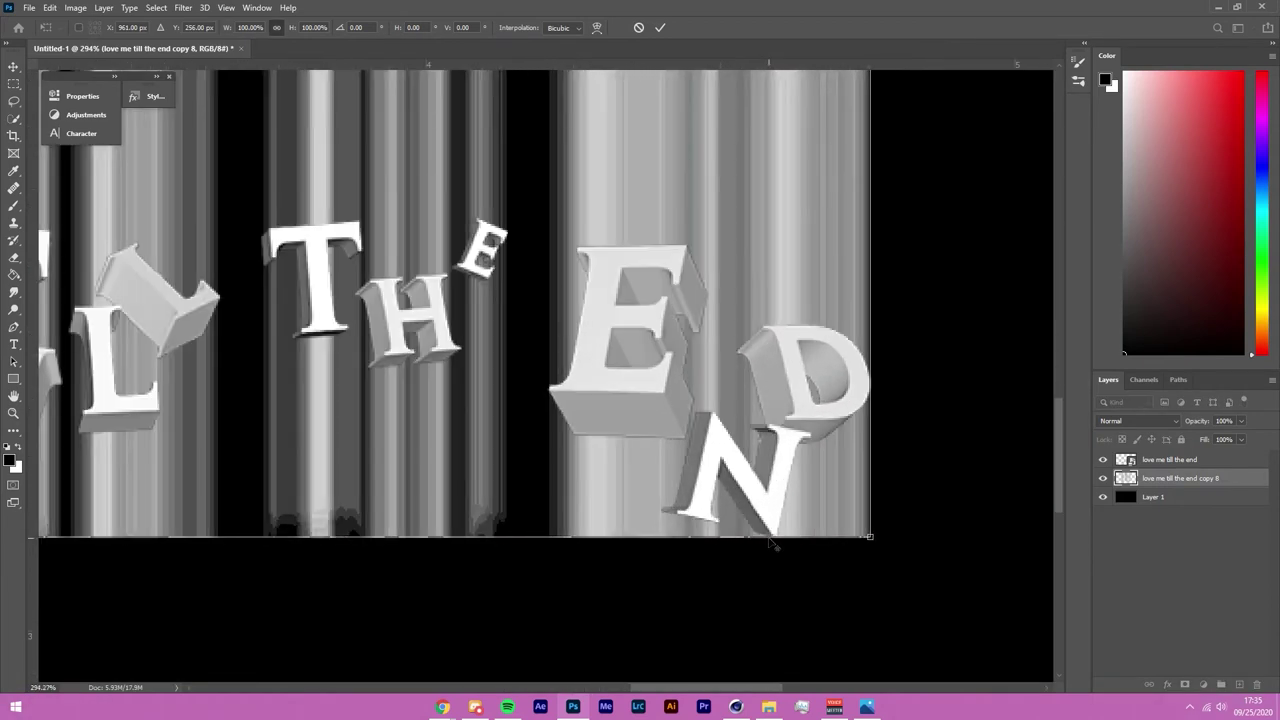
pyautogui.click(659, 28)
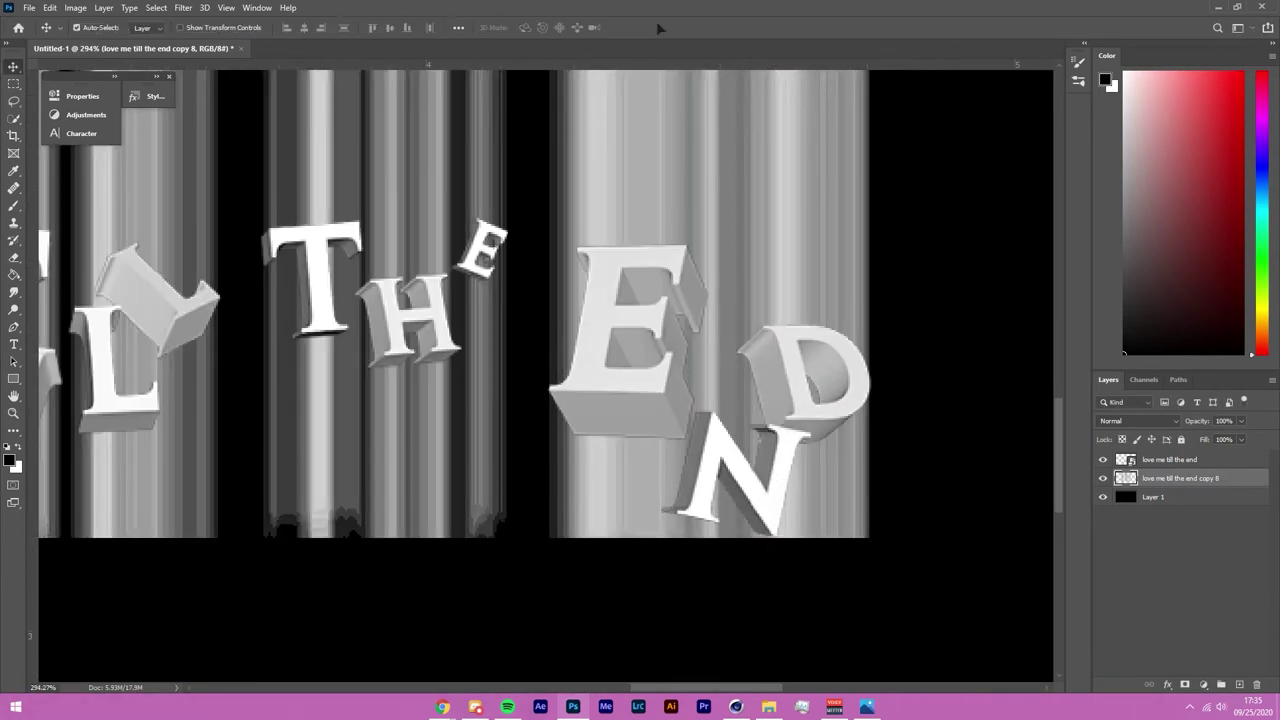
# Step: Erase the streaks sticking out beneath the word "END" with a 28 px eraser on the streak layer
pyautogui.click(15, 257)
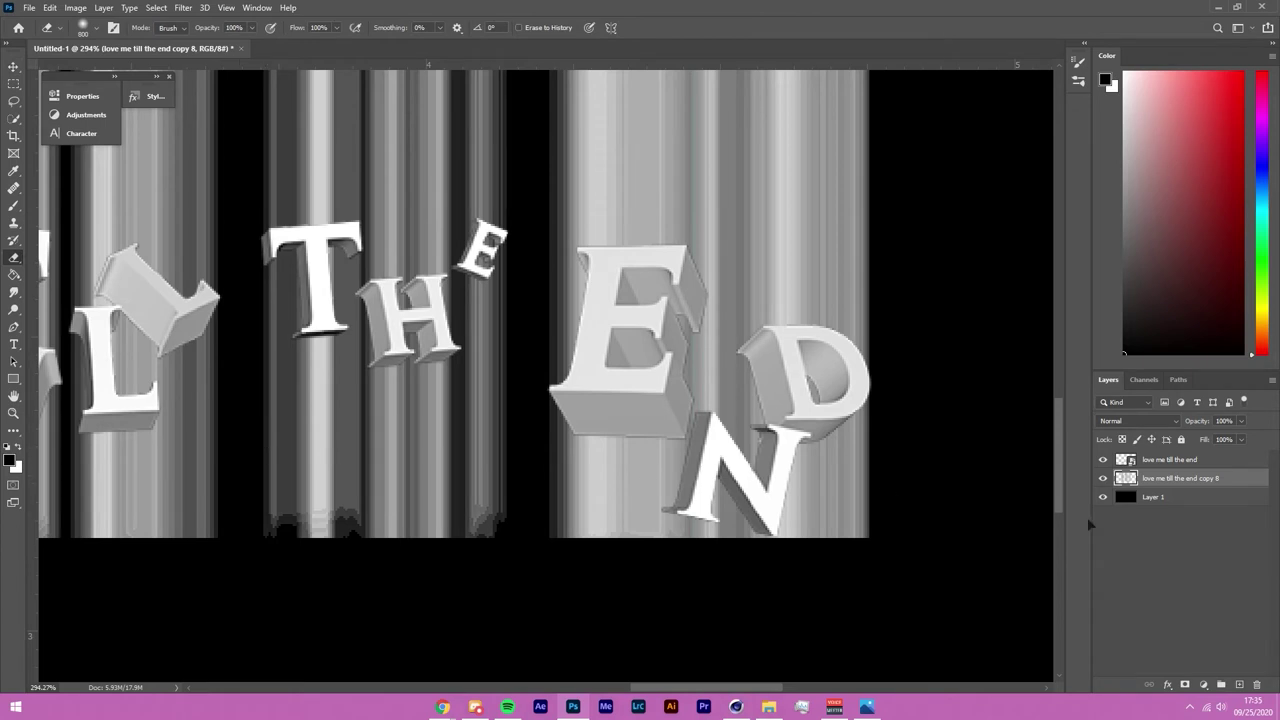
pyautogui.scroll(-3, 455, 350)
pyautogui.click(85, 28)
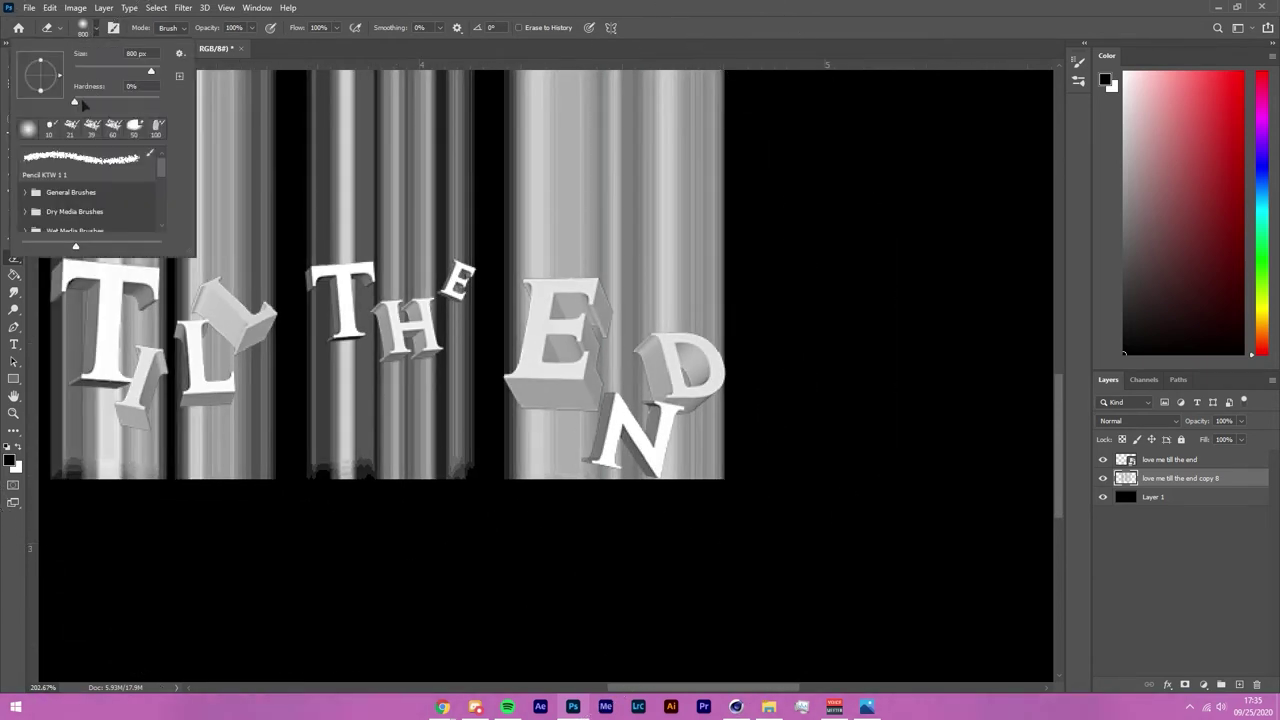
pyautogui.moveTo(151, 71); pyautogui.dragTo(127, 71)
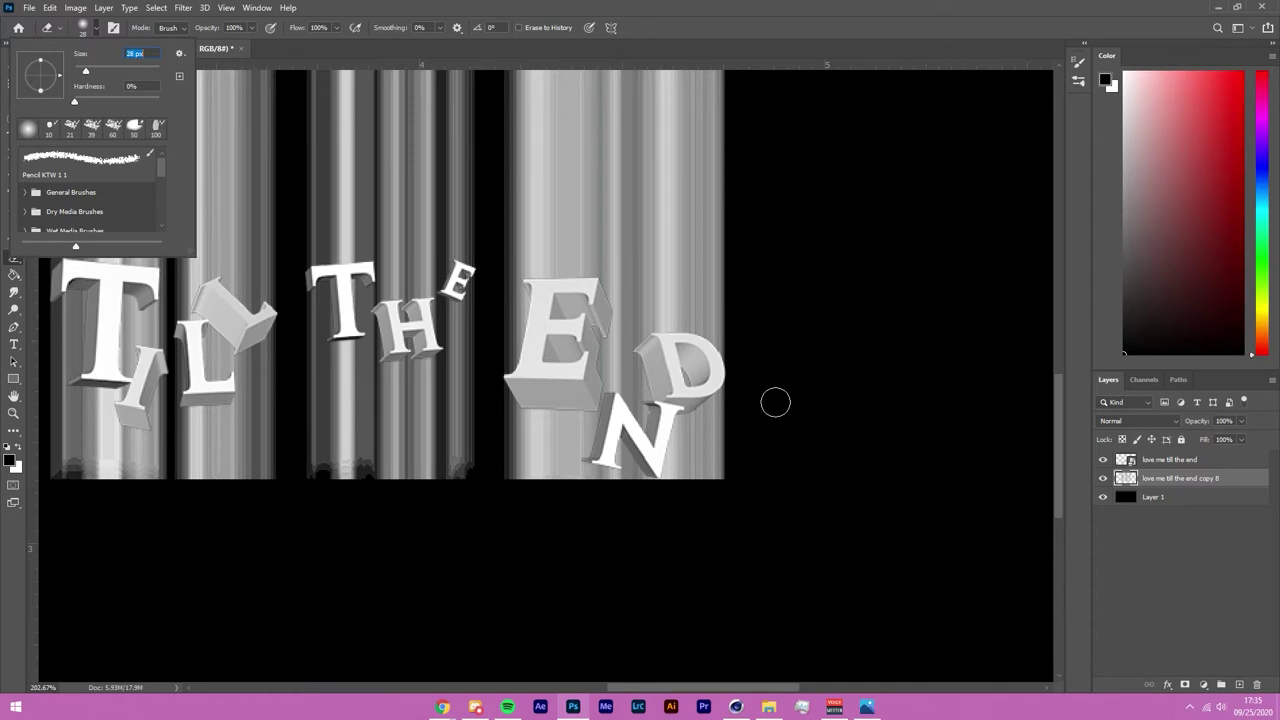
pyautogui.press('Return')
pyautogui.moveTo(720, 511)
pyautogui.mouseDown()
pyautogui.moveTo(722, 399)
pyautogui.moveTo(669, 486)
pyautogui.moveTo(609, 486)
pyautogui.moveTo(586, 419)
pyautogui.moveTo(515, 453)
pyautogui.mouseUp()
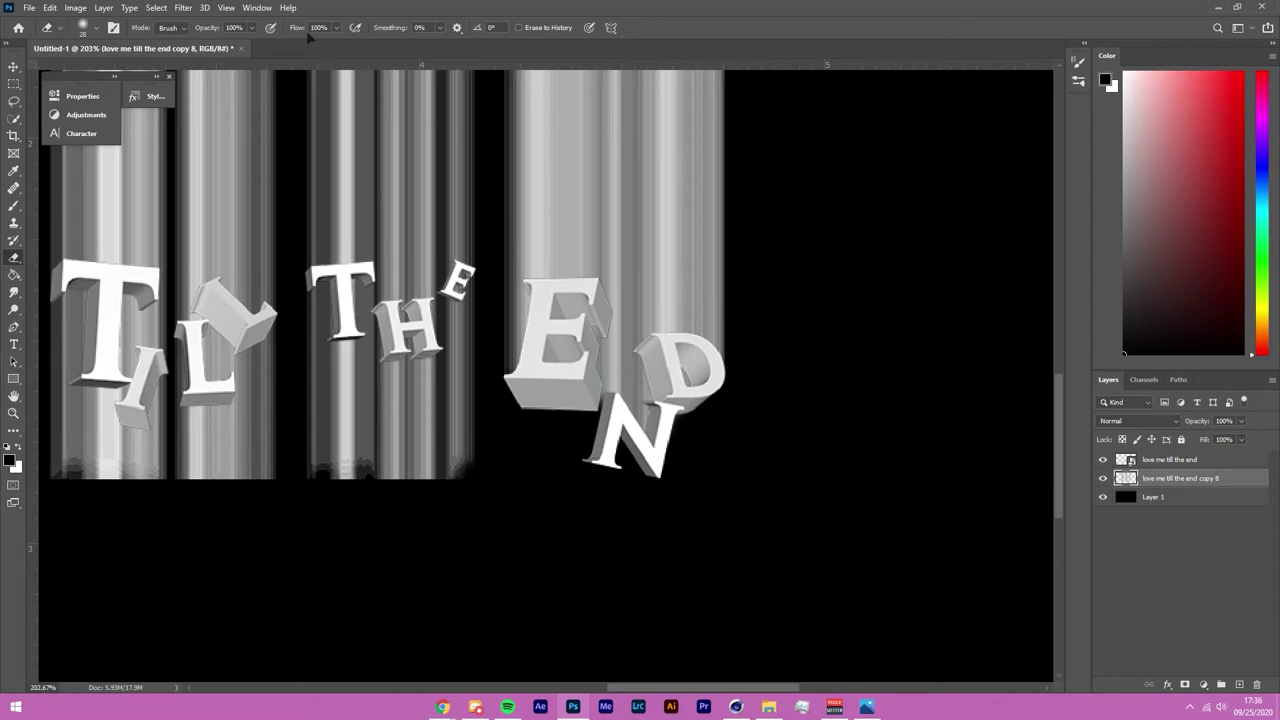
# Step: Try softening the streak edge beside the large E of "END" with the eraser at 56% opacity
pyautogui.moveTo(510, 394)
pyautogui.mouseDown()
pyautogui.moveTo(503, 294)
pyautogui.moveTo(533, 392)
pyautogui.moveTo(512, 270)
pyautogui.mouseUp()
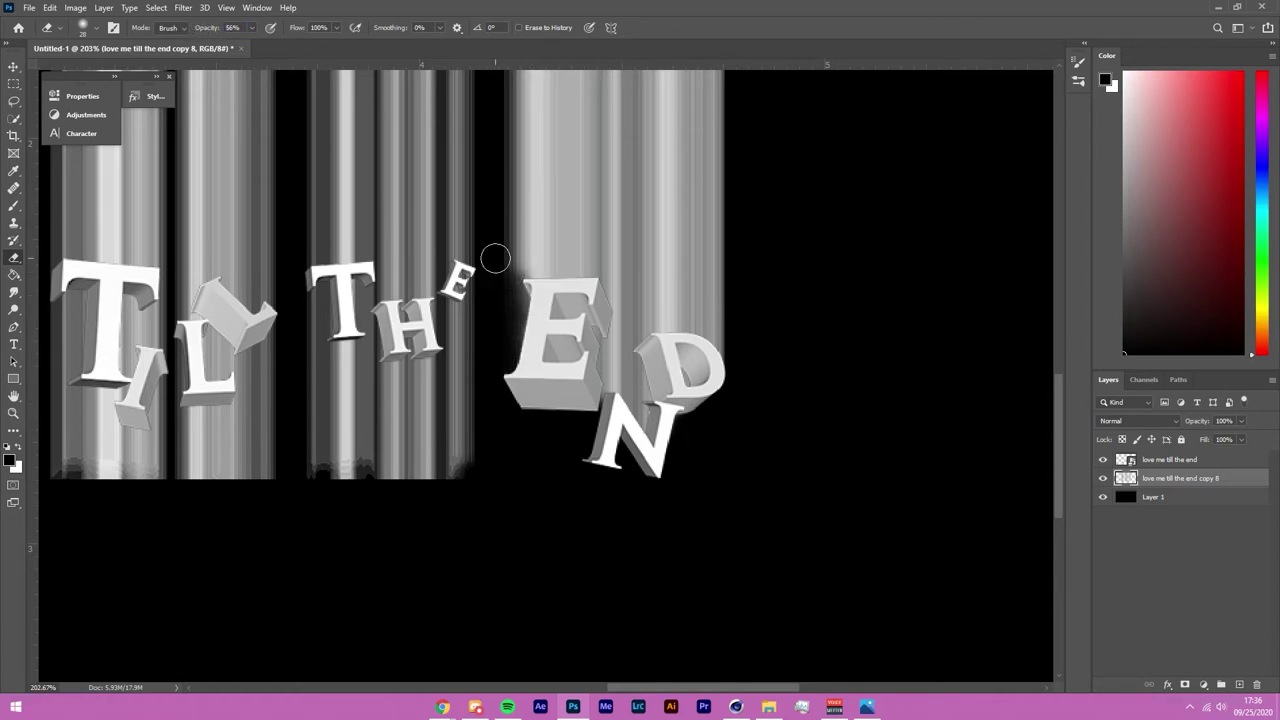
pyautogui.hotkey('ctrl', 'z')
pyautogui.hotkey('ctrl', 'z')
pyautogui.hotkey('ctrl', 'z')
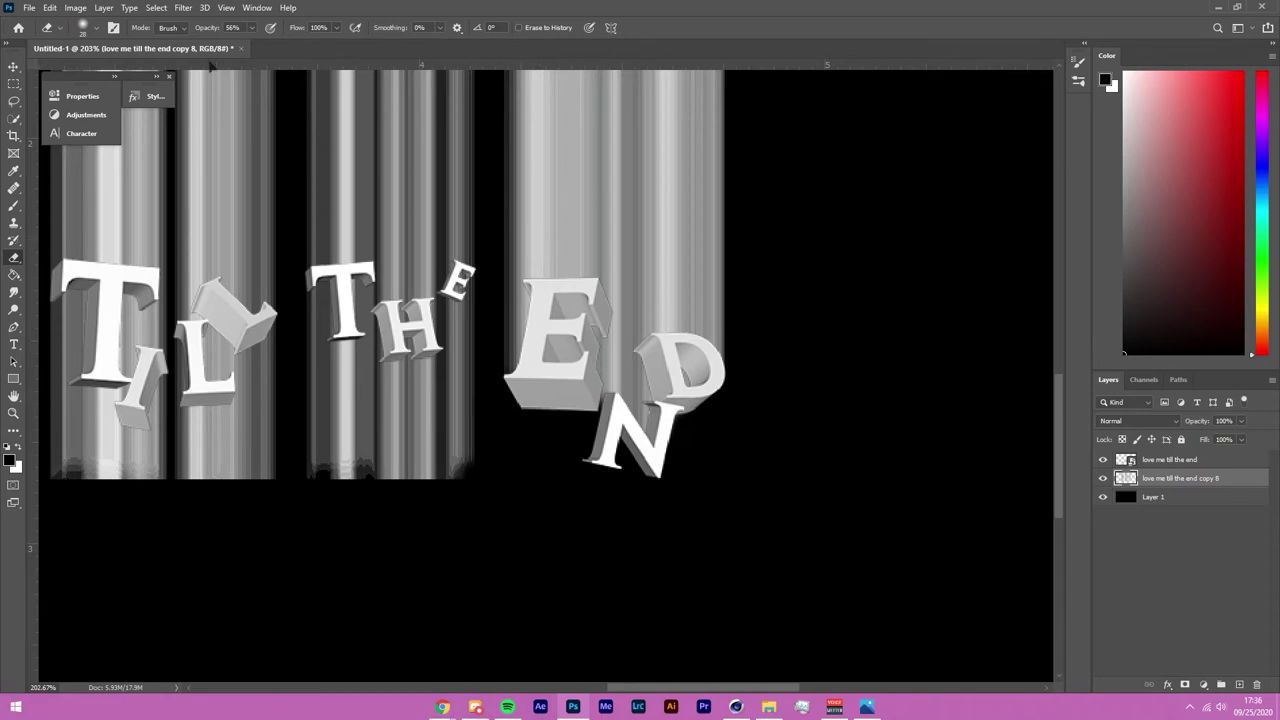
pyautogui.hotkey('ctrl', 'z')
# Step: Erase the streaks beneath the words "TILL THE" using the eraser at 46% hardness
pyautogui.moveTo(686, 430)
pyautogui.mouseDown()
pyautogui.moveTo(691, 497)
pyautogui.moveTo(700, 410)
pyautogui.moveTo(694, 483)
pyautogui.moveTo(678, 452)
pyautogui.moveTo(620, 470)
pyautogui.moveTo(683, 471)
pyautogui.moveTo(589, 471)
pyautogui.moveTo(587, 430)
pyautogui.moveTo(509, 409)
pyautogui.moveTo(509, 460)
pyautogui.moveTo(552, 450)
pyautogui.moveTo(374, 434)
pyautogui.moveTo(350, 330)
pyautogui.moveTo(440, 350)
pyautogui.moveTo(454, 409)
pyautogui.mouseUp()
pyautogui.click(92, 27)
pyautogui.moveTo(262, 460)
pyautogui.mouseDown()
pyautogui.moveTo(223, 349)
pyautogui.moveTo(170, 354)
pyautogui.moveTo(100, 450)
pyautogui.mouseUp()
# Step: Erase the streaks protruding below the letters of "LOVE ME", undoing any stroke that cuts too far
pyautogui.hscroll(-3, 232, 428)
pyautogui.hscroll(-2, 234, 426)
pyautogui.moveTo(320, 455)
pyautogui.mouseDown()
pyautogui.moveTo(363, 429)
pyautogui.moveTo(403, 314)
pyautogui.mouseUp()
pyautogui.moveTo(250, 400)
pyautogui.mouseDown()
pyautogui.moveTo(160, 468)
pyautogui.moveTo(114, 468)
pyautogui.moveTo(203, 477)
pyautogui.mouseUp()
pyautogui.hotkey('ctrl', 'z')
pyautogui.scroll(1, 203, 477)
pyautogui.hscroll(-4, 203, 477)
pyautogui.moveTo(569, 523); pyautogui.dragTo(514, 338)
pyautogui.hotkey('ctrl', 'z')
pyautogui.moveTo(490, 525)
pyautogui.mouseDown()
pyautogui.moveTo(489, 481)
pyautogui.moveTo(509, 500)
pyautogui.moveTo(475, 360)
pyautogui.moveTo(337, 514)
pyautogui.moveTo(322, 489)
pyautogui.mouseUp()
pyautogui.scroll(-5, 322, 489)
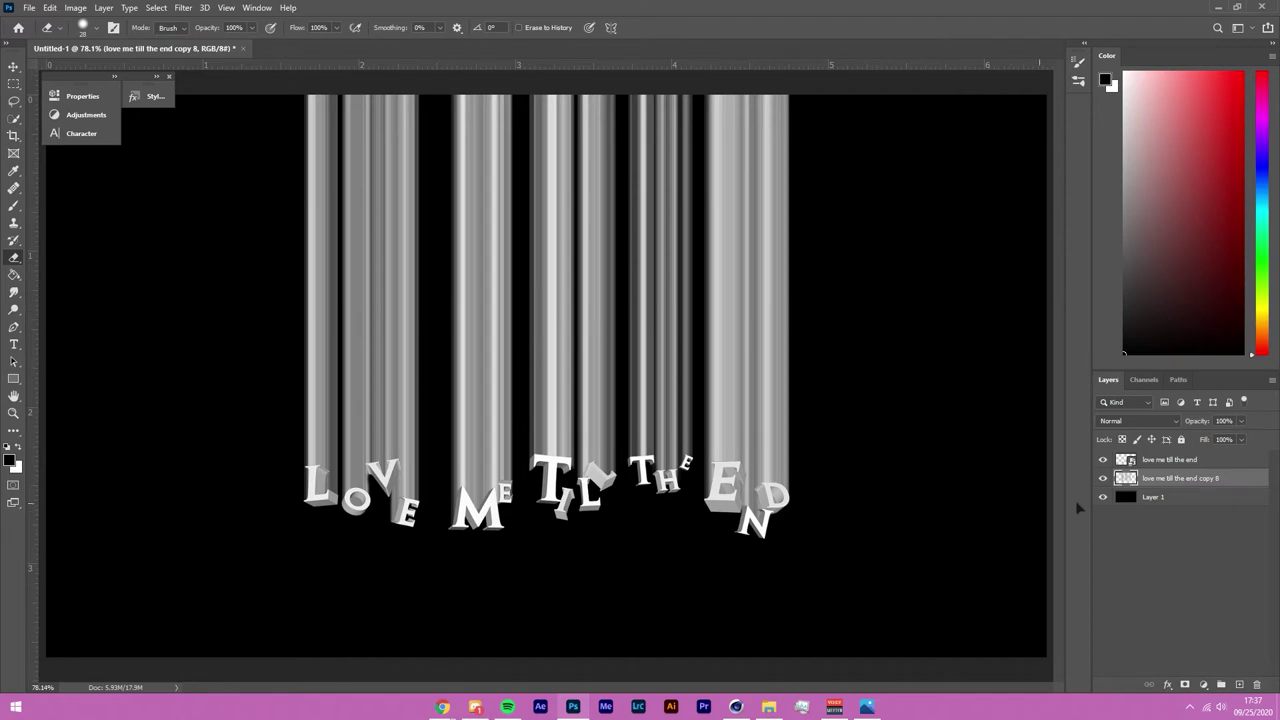
pyautogui.doubleClick(1242, 484)
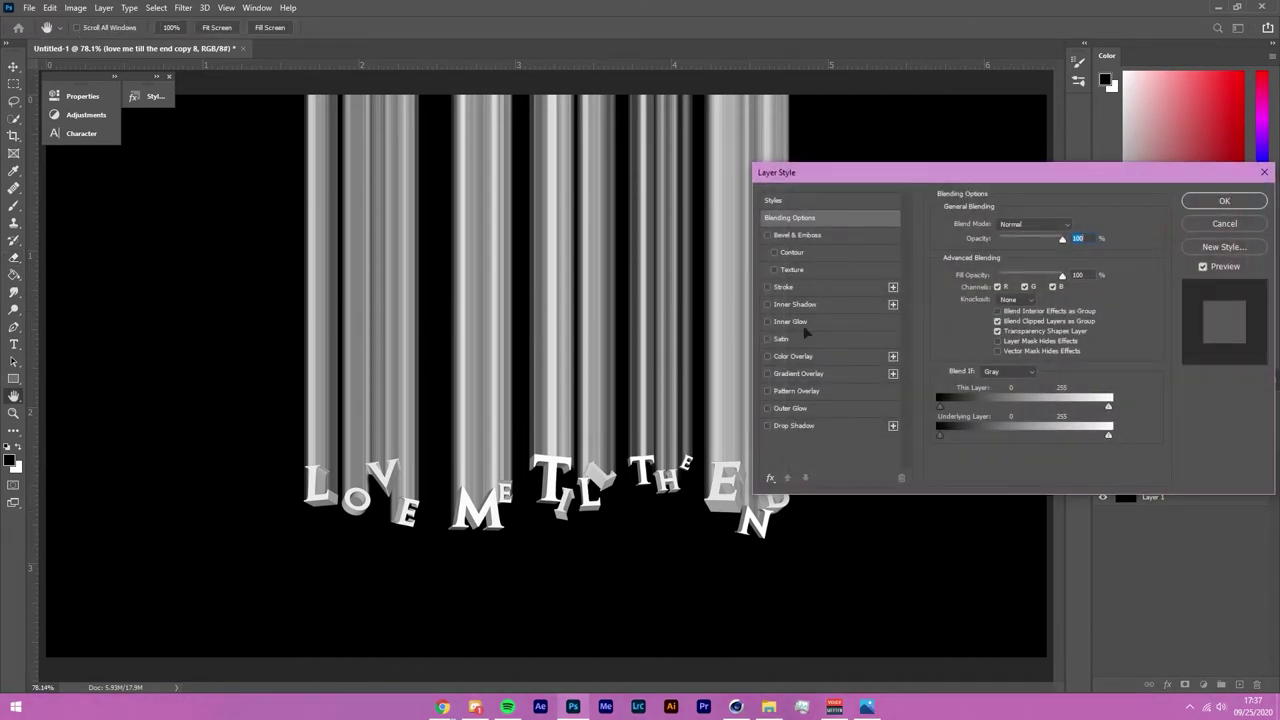
pyautogui.click(1256, 226)
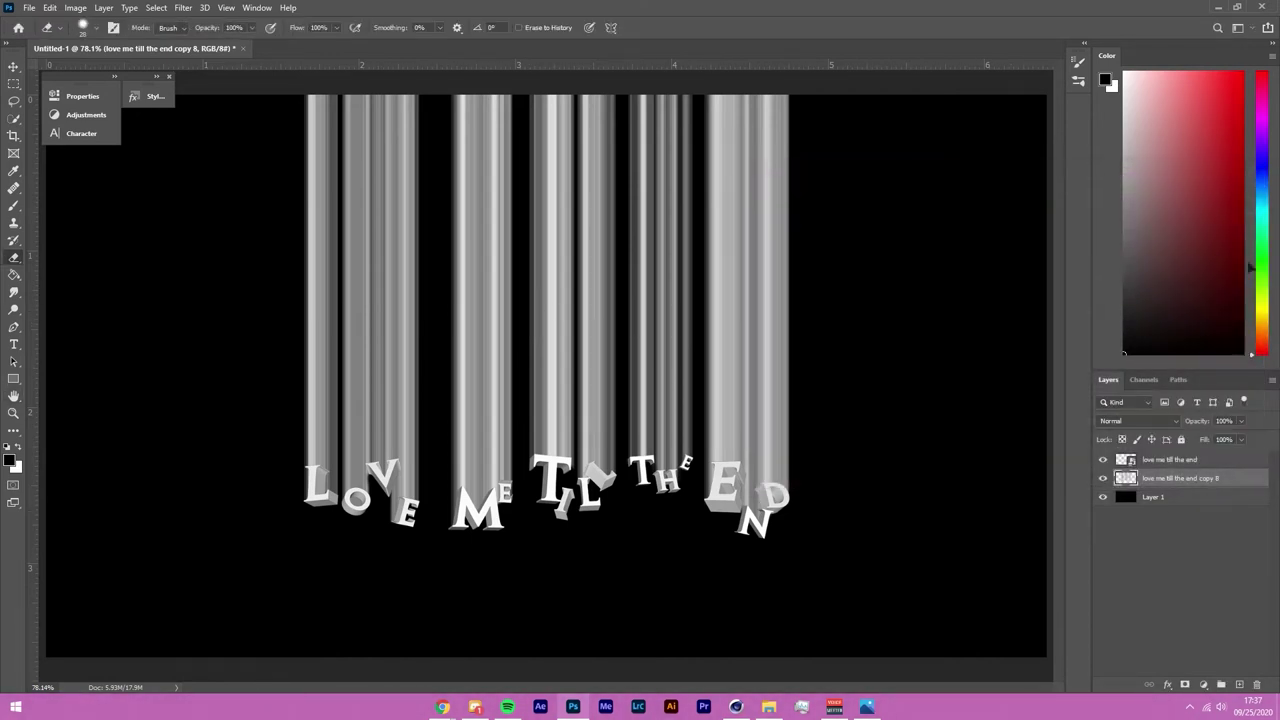
pyautogui.click(1240, 685)
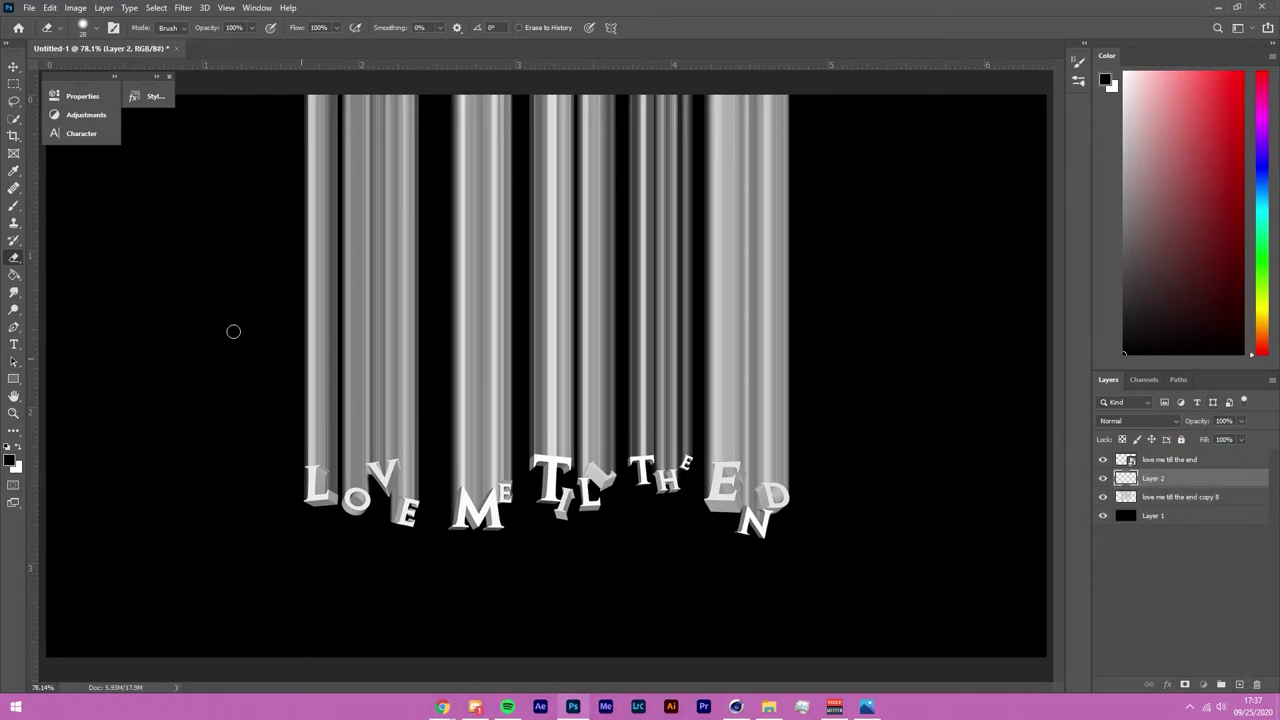
pyautogui.hotkey('ctrl', 'e')
pyautogui.click(90, 27)
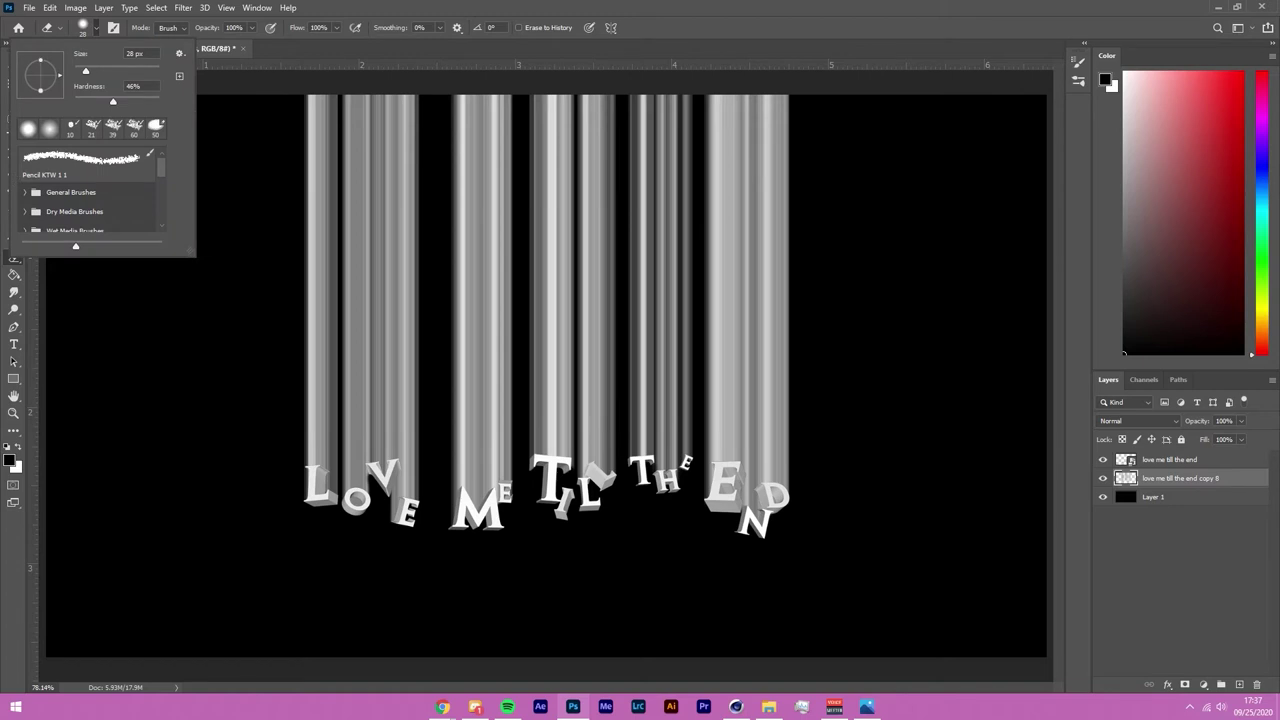
pyautogui.click(1221, 522)
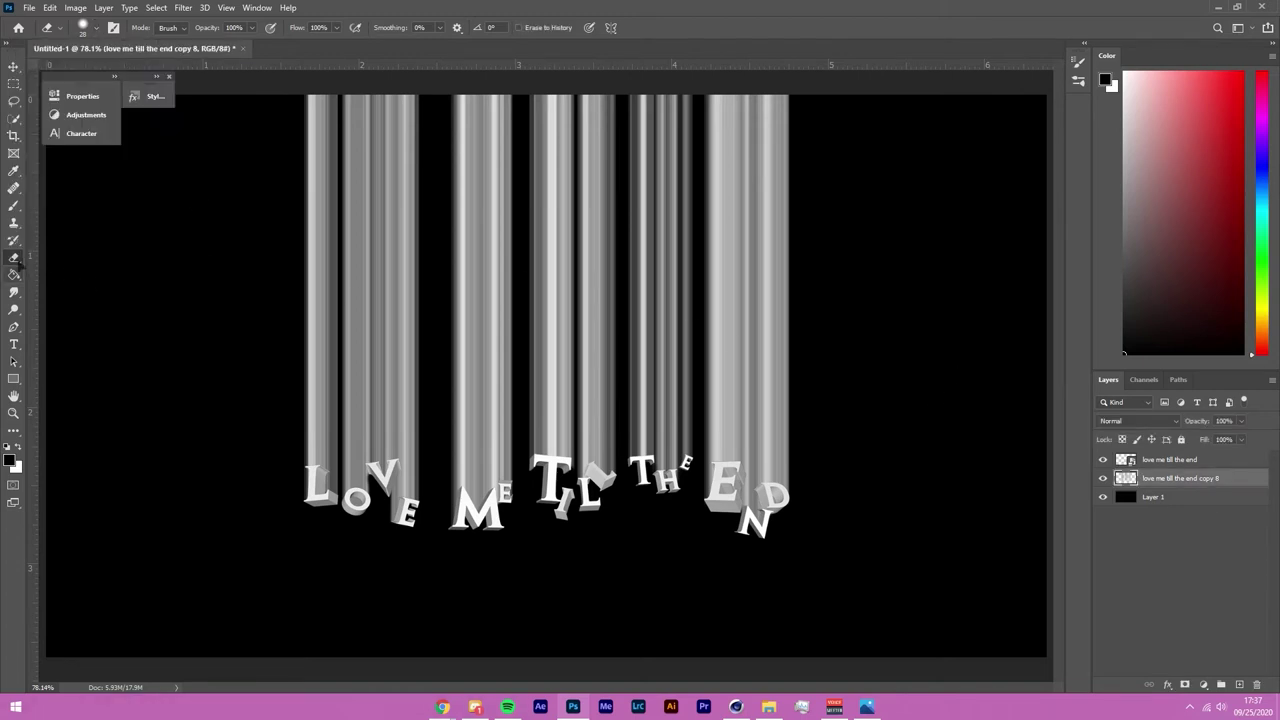
# Step: Fade the upper part of the streaks with a 600 px eraser at 0% hardness and 20% opacity
pyautogui.click(96, 28)
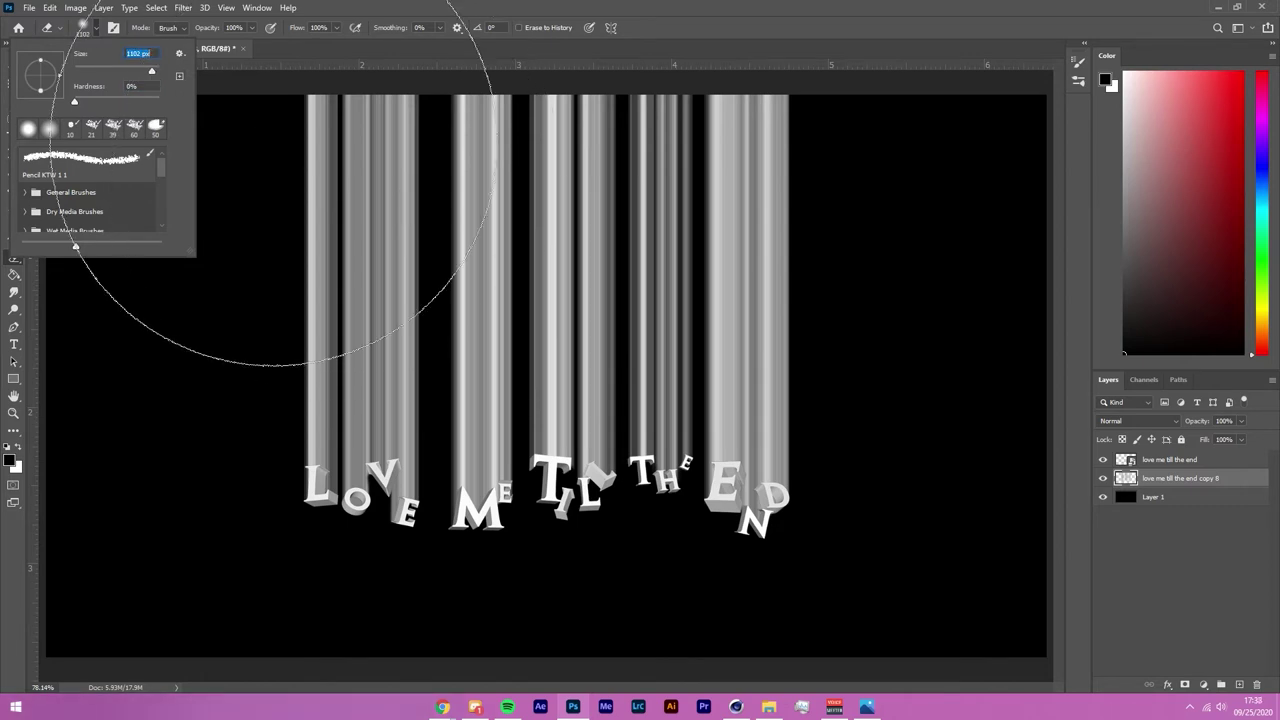
pyautogui.moveTo(152, 72); pyautogui.dragTo(145, 73)
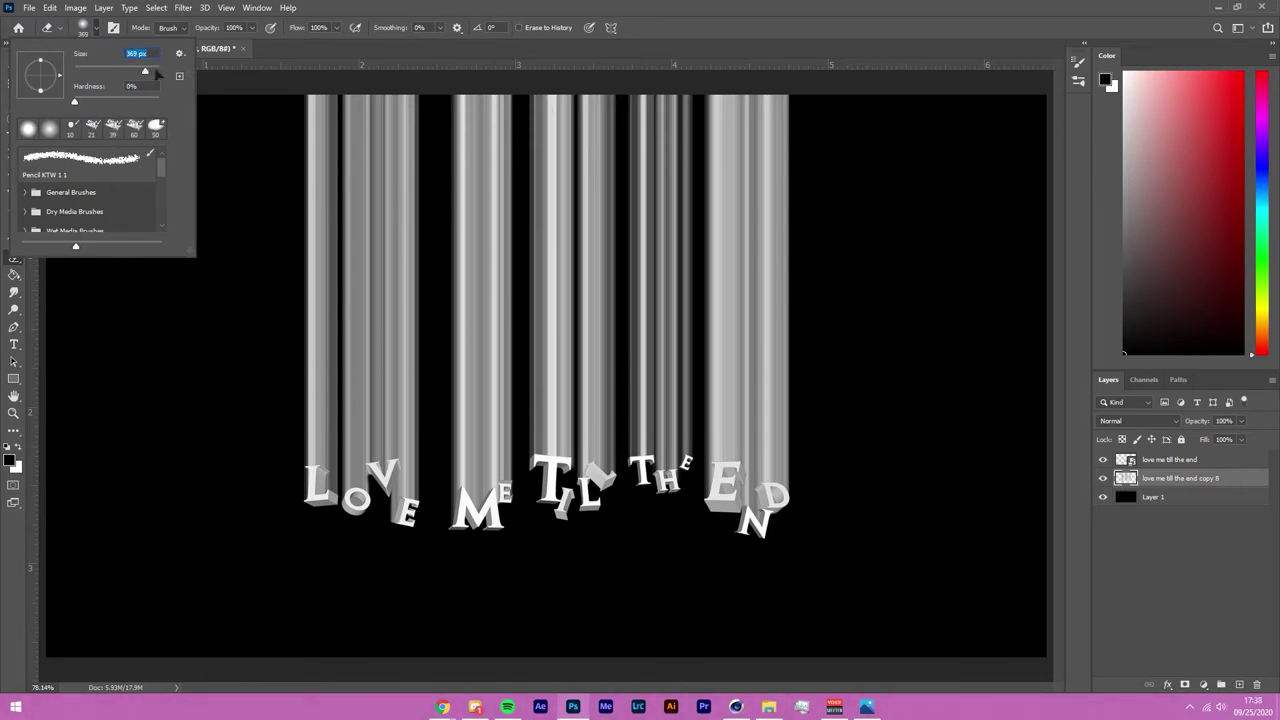
pyautogui.click(147, 53)
pyautogui.write('600')
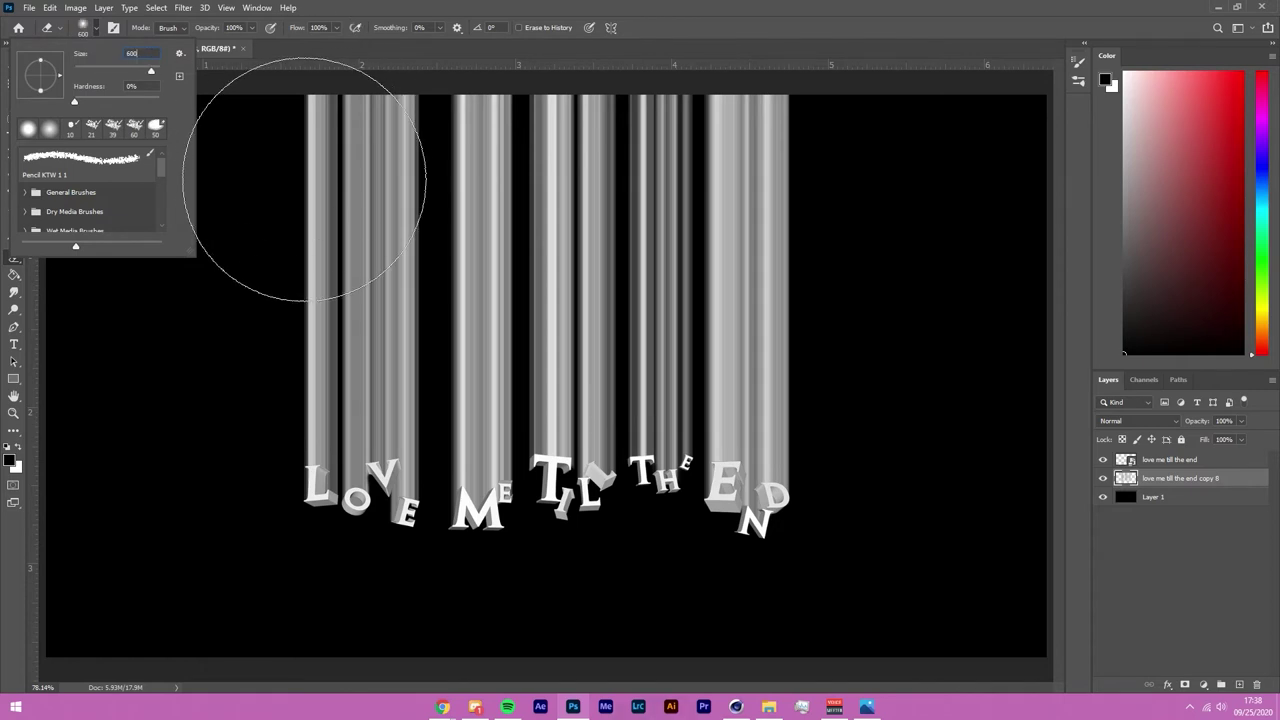
pyautogui.moveTo(212, 28); pyautogui.dragTo(169, 36)
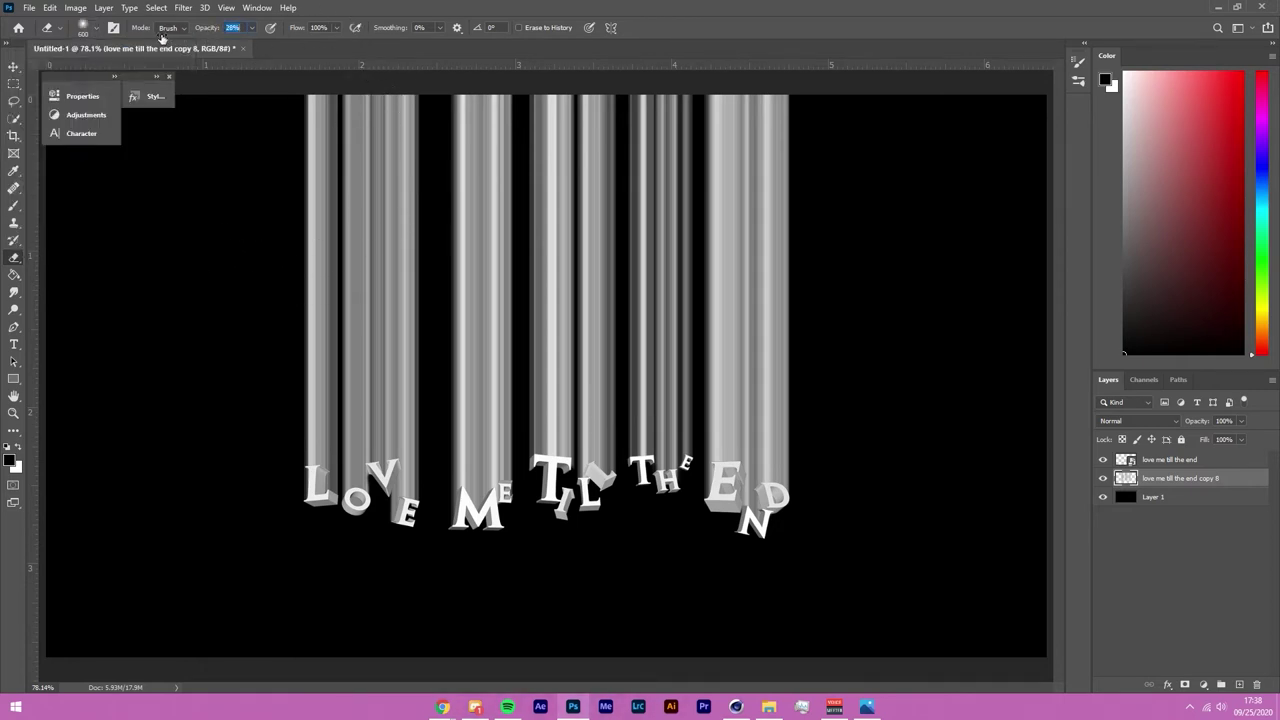
pyautogui.moveTo(380, 120)
pyautogui.mouseDown()
pyautogui.moveTo(560, 129)
pyautogui.moveTo(460, 63)
pyautogui.moveTo(740, 254)
pyautogui.moveTo(500, 251)
pyautogui.moveTo(793, 168)
pyautogui.moveTo(537, 86)
pyautogui.moveTo(405, 115)
pyautogui.mouseUp()
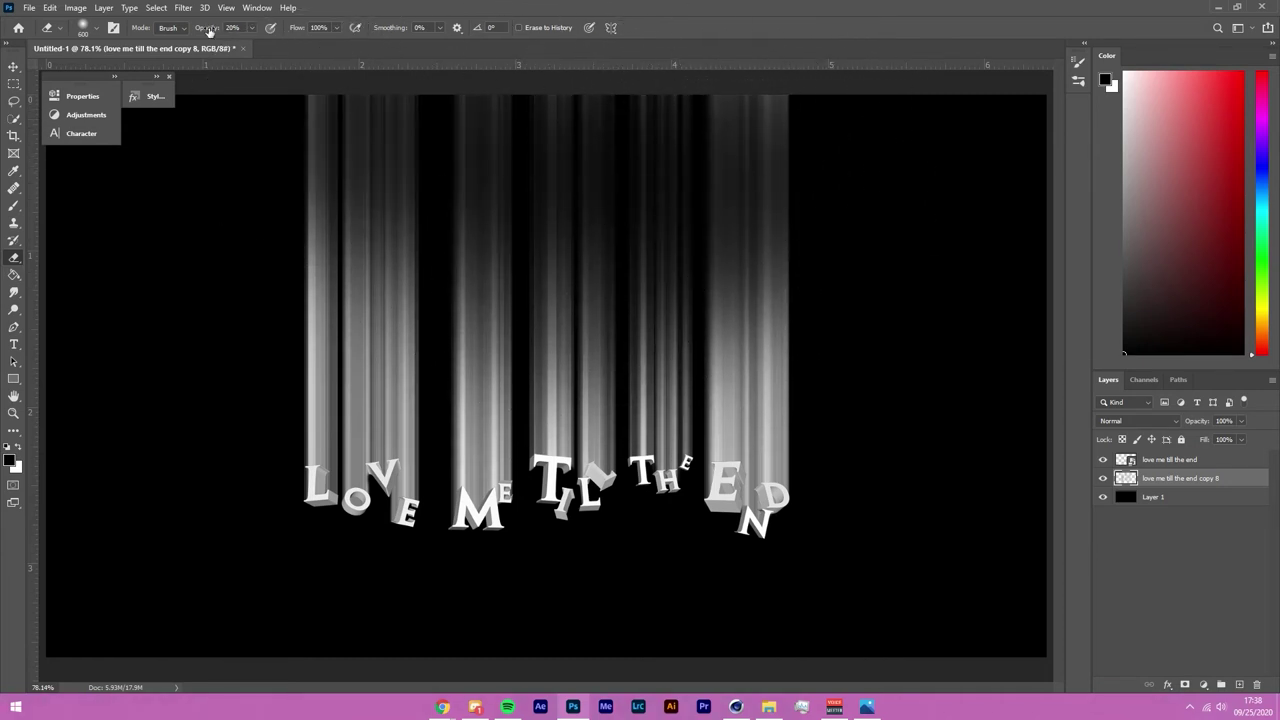
# Step: Raise the eraser opacity to 33% and fade the streaks further, leaving a soft glow just above the letters
pyautogui.moveTo(218, 31); pyautogui.dragTo(221, 31)
pyautogui.moveTo(300, 125)
pyautogui.mouseDown()
pyautogui.moveTo(573, 149)
pyautogui.moveTo(428, 138)
pyautogui.moveTo(850, 148)
pyautogui.moveTo(604, 133)
pyautogui.moveTo(685, 154)
pyautogui.moveTo(482, 196)
pyautogui.moveTo(601, 187)
pyautogui.moveTo(594, 146)
pyautogui.moveTo(837, 152)
pyautogui.moveTo(880, 71)
pyautogui.mouseUp()
pyautogui.moveTo(338, 113)
pyautogui.mouseDown()
pyautogui.moveTo(285, 201)
pyautogui.moveTo(309, 157)
pyautogui.moveTo(292, 133)
pyautogui.moveTo(345, 156)
pyautogui.moveTo(780, 201)
pyautogui.moveTo(648, 259)
pyautogui.moveTo(738, 224)
pyautogui.moveTo(349, 303)
pyautogui.moveTo(163, 296)
pyautogui.moveTo(512, 252)
pyautogui.moveTo(271, 260)
pyautogui.moveTo(508, 199)
pyautogui.moveTo(421, 139)
pyautogui.moveTo(584, 278)
pyautogui.moveTo(854, 351)
pyautogui.moveTo(888, 388)
pyautogui.moveTo(583, 310)
pyautogui.moveTo(561, 365)
pyautogui.moveTo(305, 413)
pyautogui.moveTo(277, 387)
pyautogui.moveTo(710, 373)
pyautogui.moveTo(548, 386)
pyautogui.moveTo(950, 284)
pyautogui.moveTo(827, 425)
pyautogui.mouseUp()
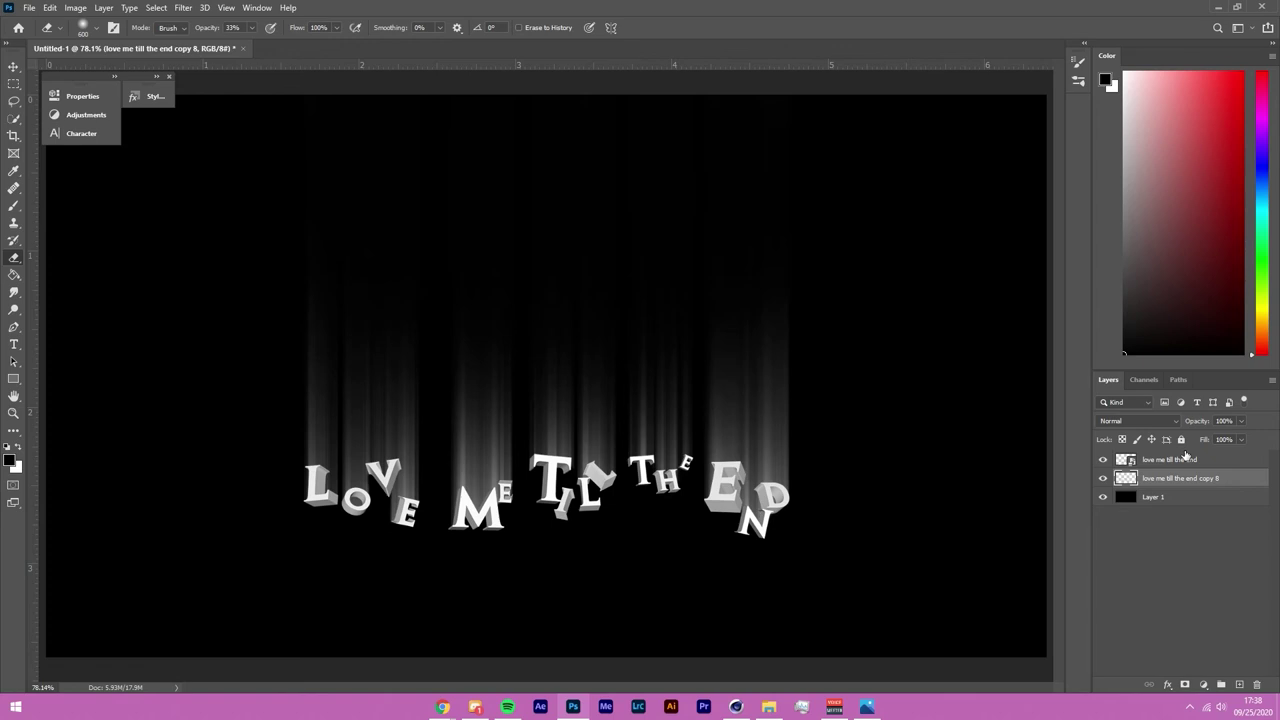
pyautogui.scroll(4, 458, 443)
pyautogui.scroll(-3, 500, 300)
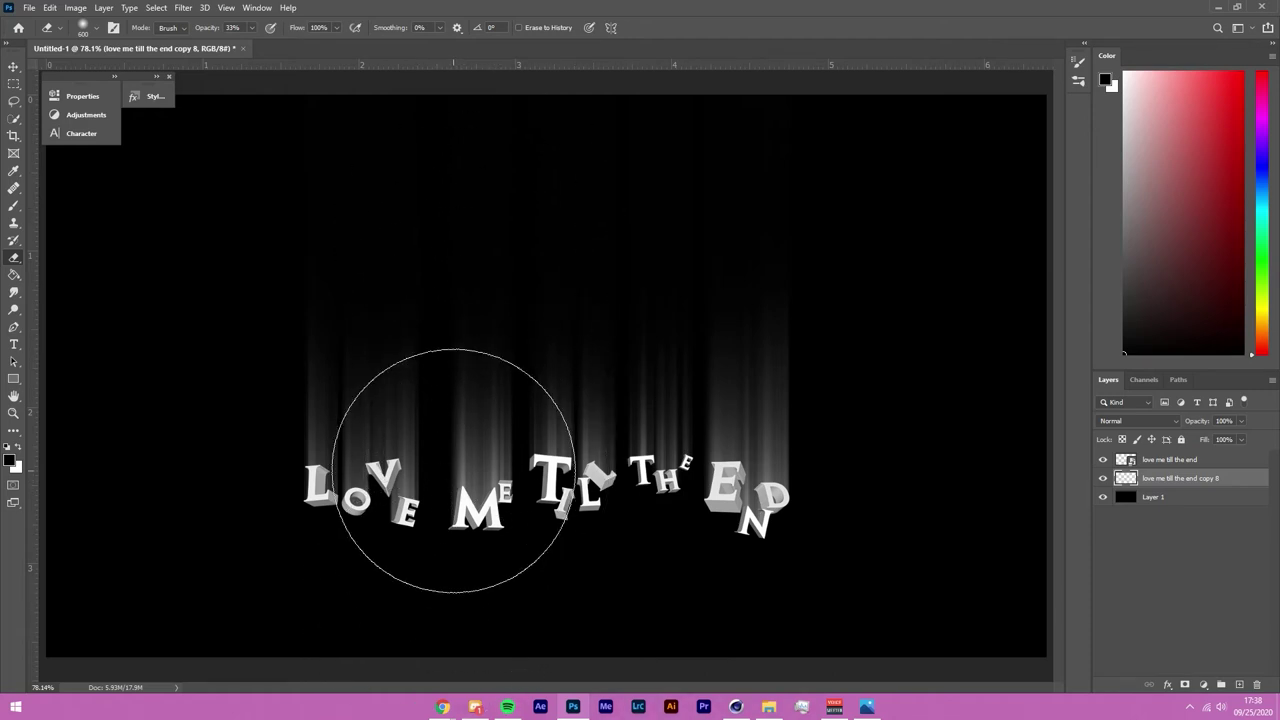
# Step: Try the Wave distortion on the streak layer with wavelength 321–322 and amplitude 159–160
pyautogui.click(184, 8)
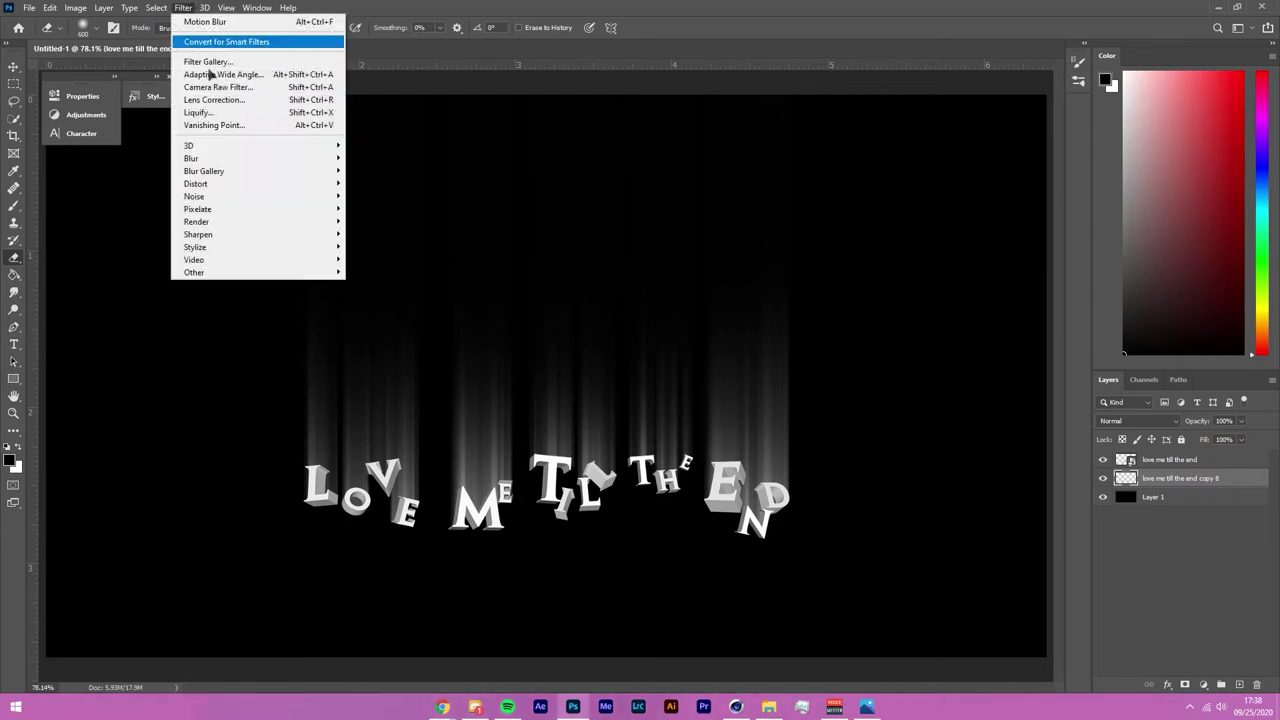
pyautogui.moveTo(252, 186)
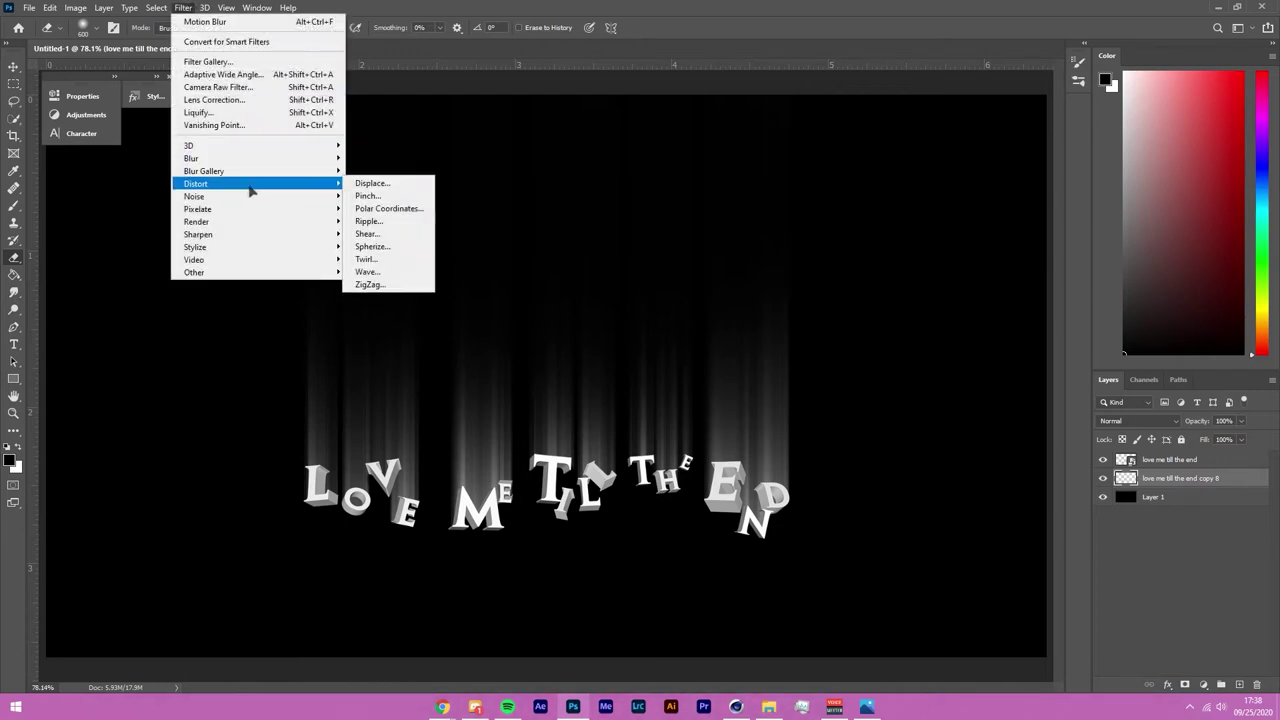
pyautogui.click(399, 274)
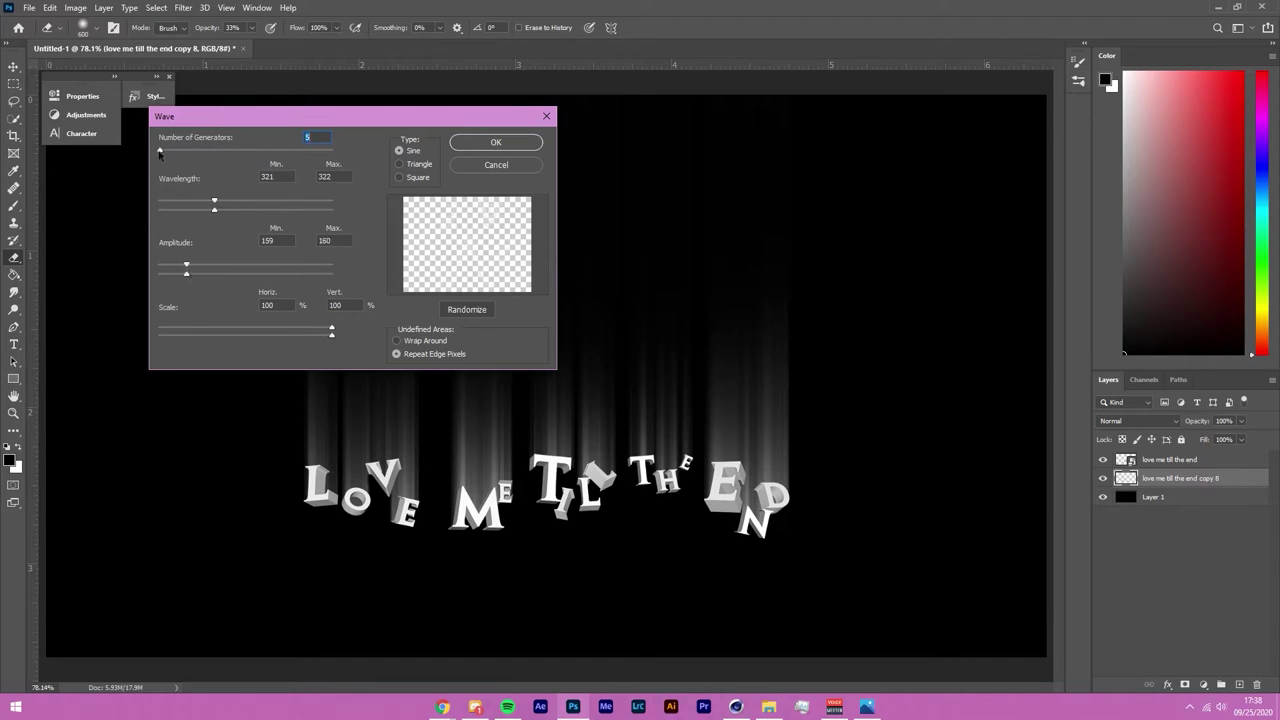
pyautogui.press('Return')
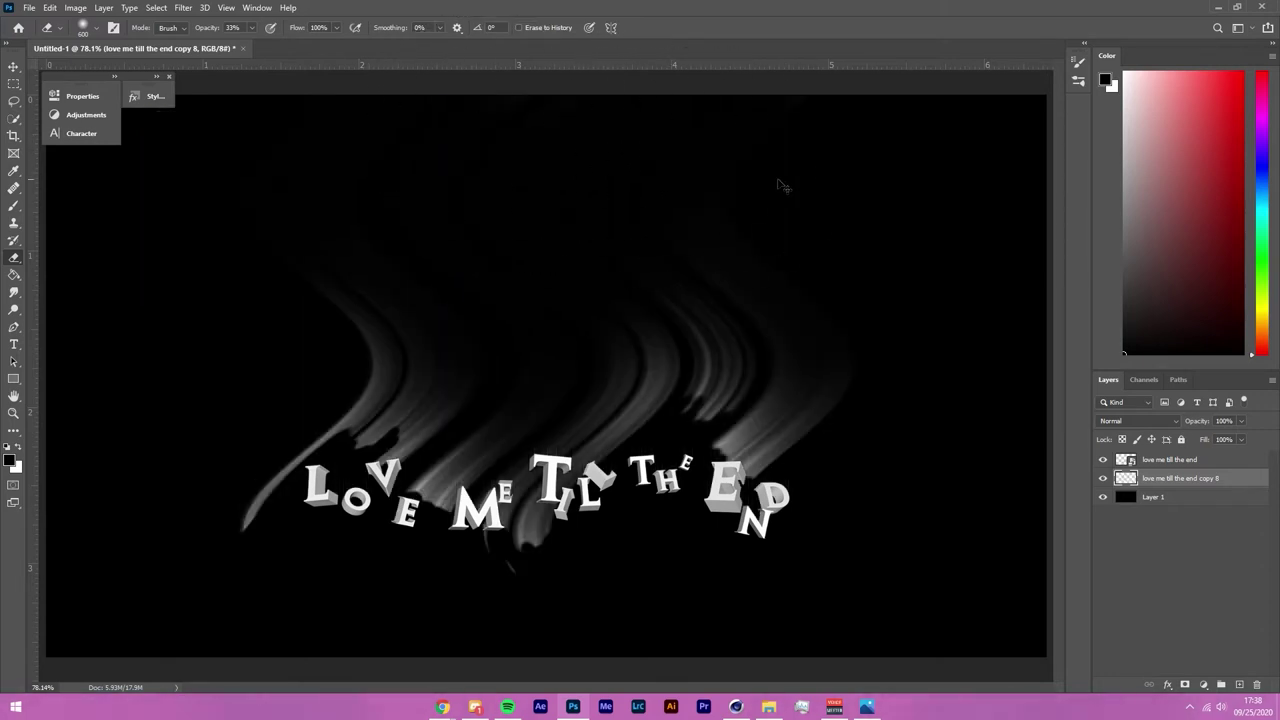
pyautogui.hotkey('ctrl', 'z')
# Step: Apply the Wave distortion to the streak layer with one generator, amplitude 55–56 and a slightly shorter wavelength
pyautogui.click(183, 7)
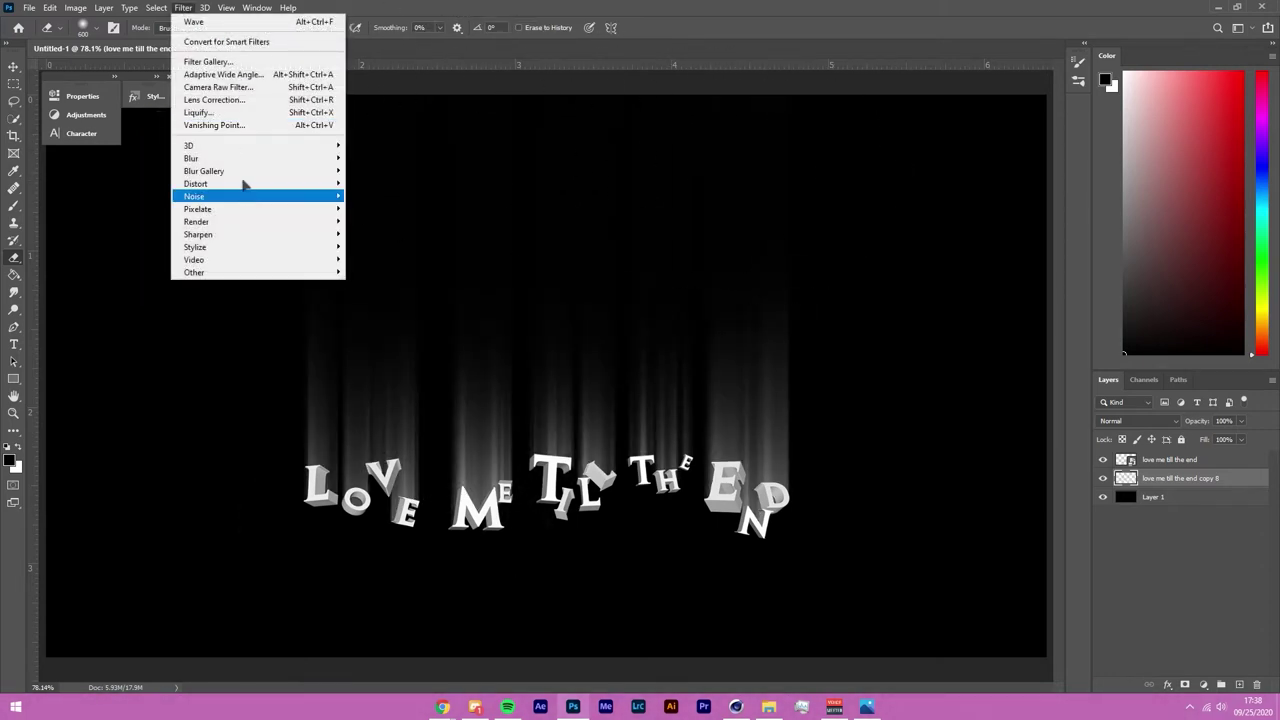
pyautogui.moveTo(258, 184)
pyautogui.click(370, 273)
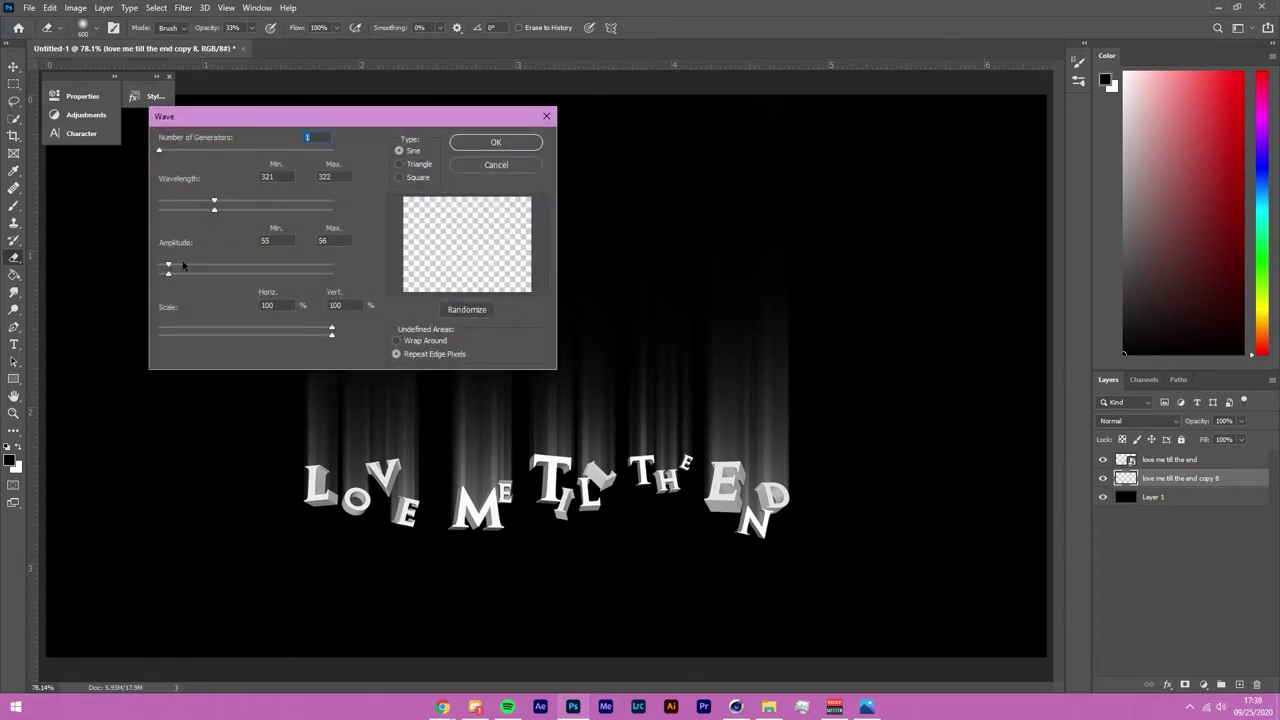
pyautogui.moveTo(213, 211); pyautogui.dragTo(209, 211)
pyautogui.click(498, 146)
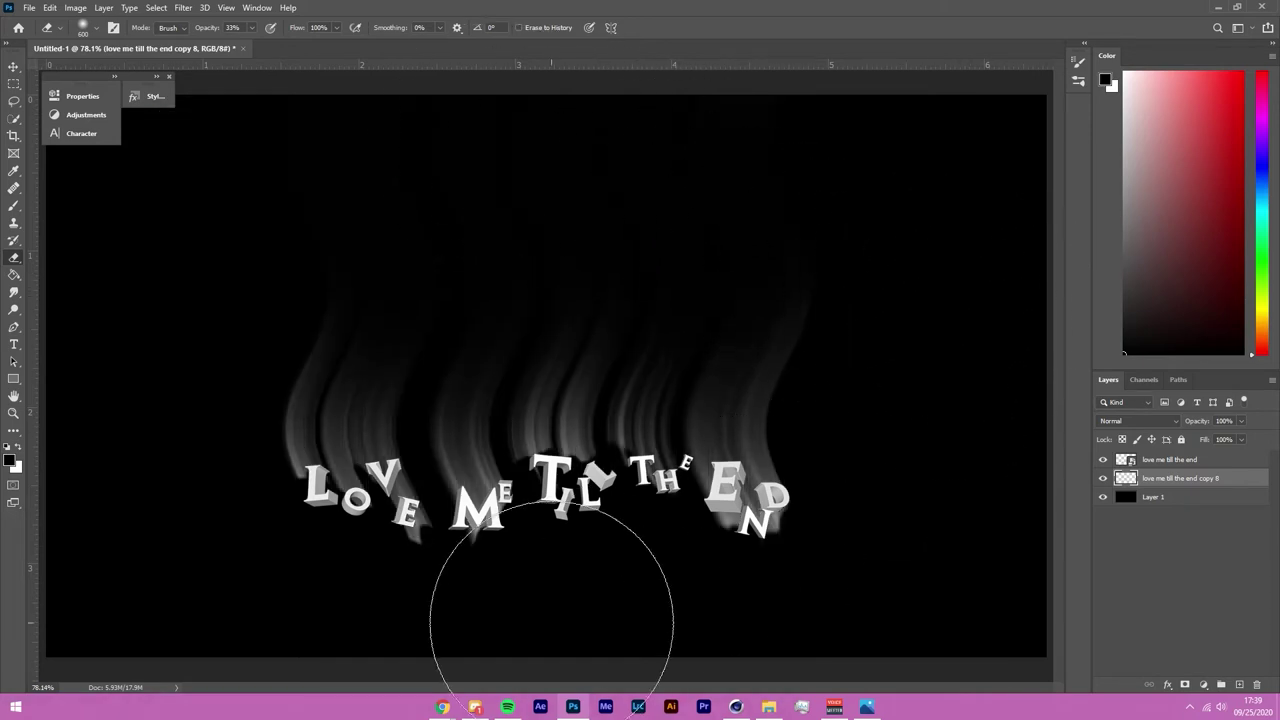
# Step: Set the eraser to 72 px at 100% opacity and erase the wavy streaks protruding below the letters
pyautogui.scroll(2, 560, 620)
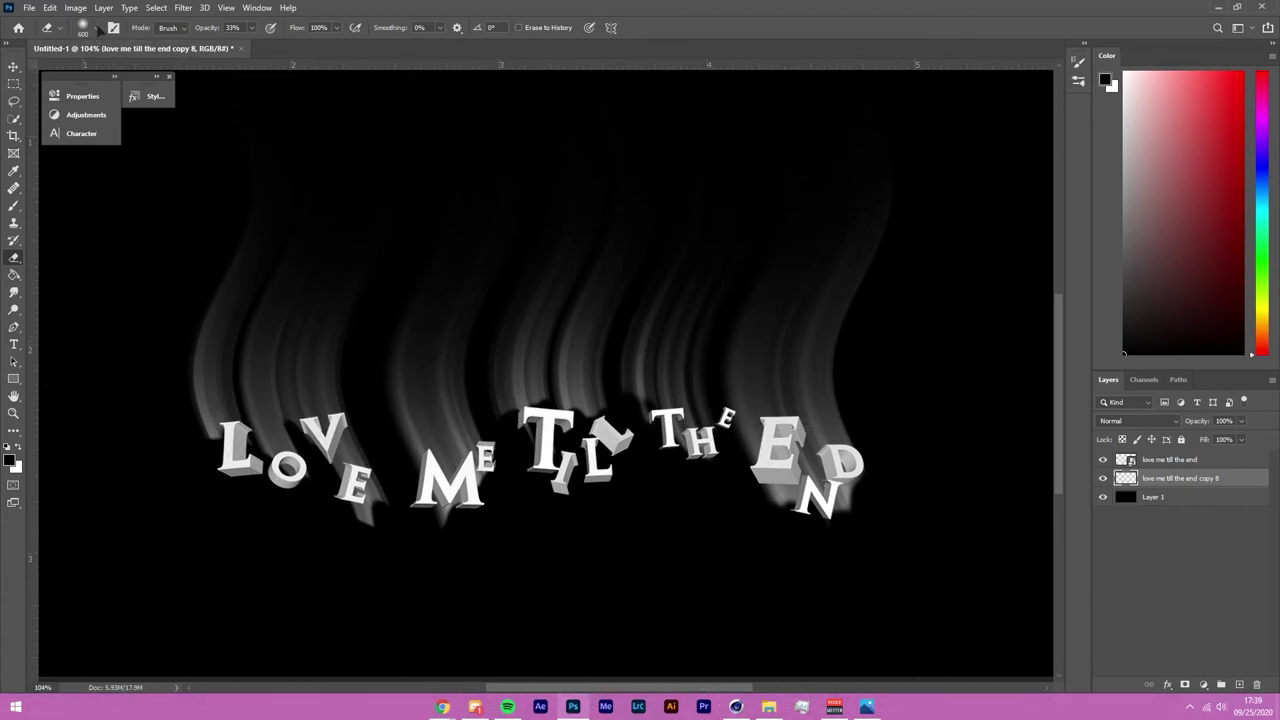
pyautogui.click(98, 27)
pyautogui.moveTo(137, 72); pyautogui.dragTo(121, 73)
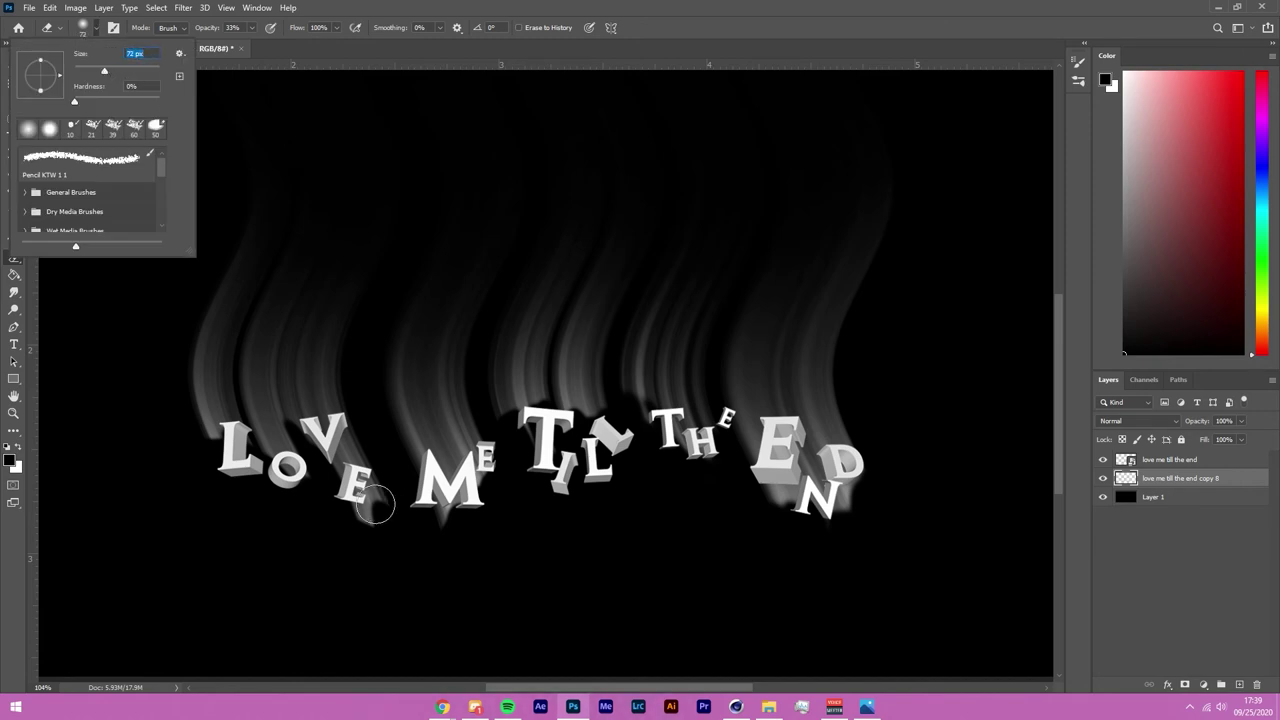
pyautogui.press('Return')
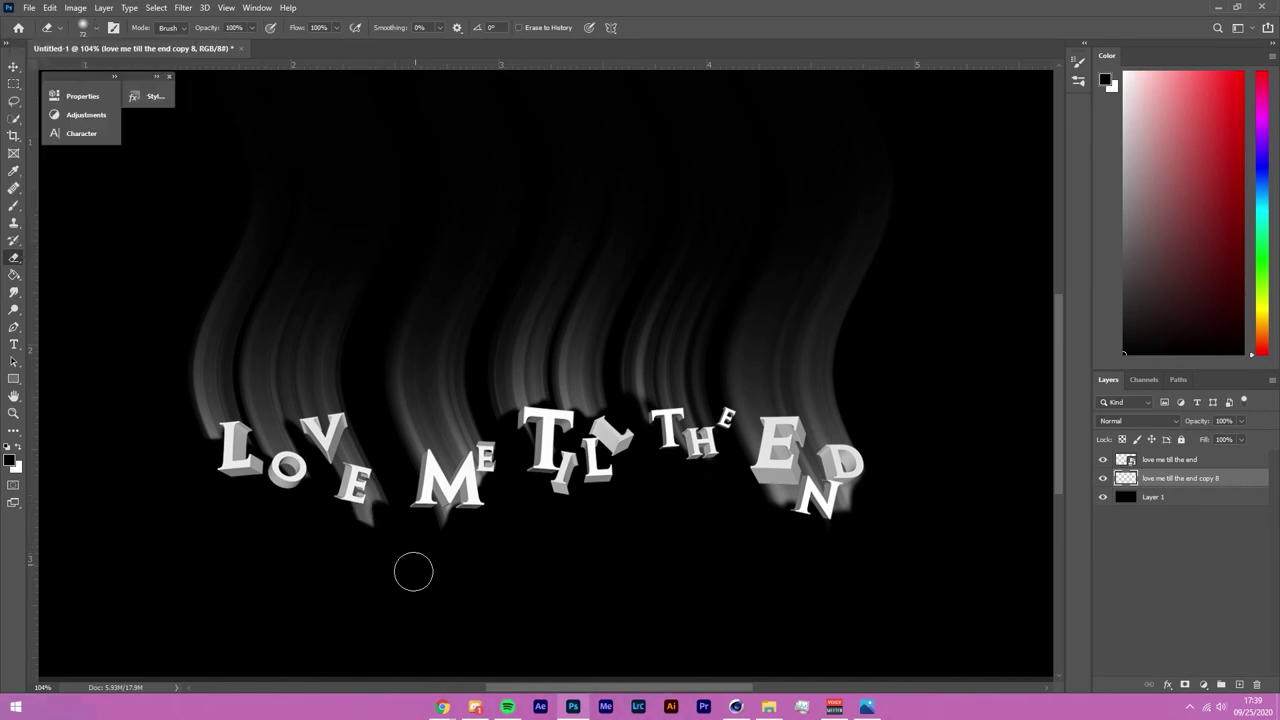
pyautogui.scroll(3, 385, 552)
pyautogui.moveTo(386, 457); pyautogui.dragTo(366, 486)
pyautogui.moveTo(250, 445)
pyautogui.mouseDown()
pyautogui.moveTo(103, 420)
pyautogui.moveTo(274, 509)
pyautogui.moveTo(486, 491)
pyautogui.moveTo(593, 437)
pyautogui.moveTo(641, 366)
pyautogui.moveTo(904, 410)
pyautogui.moveTo(963, 460)
pyautogui.mouseUp()
pyautogui.hscroll(4, 963, 460)
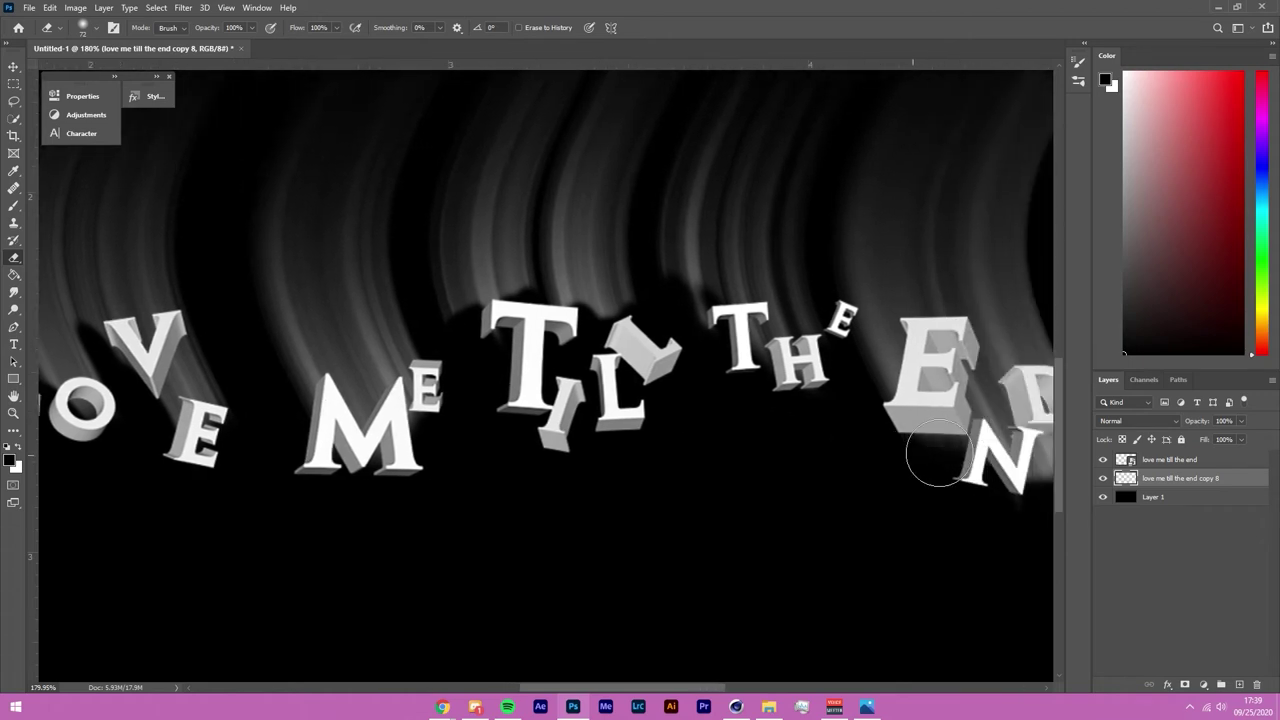
pyautogui.hscroll(3, 938, 456)
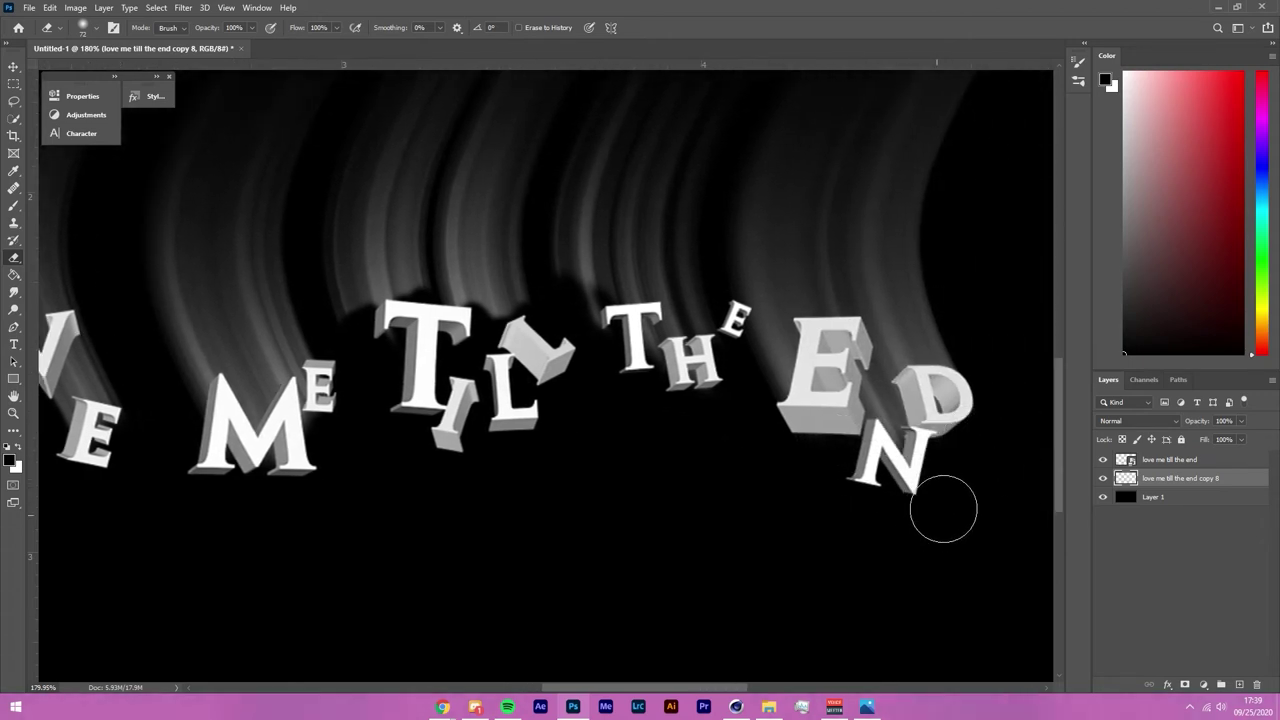
# Step: Try to warp the streaks around "THE" down behind the letters within a rectangular selection, then undo the attempt
pyautogui.press('m')
pyautogui.moveTo(544, 237); pyautogui.dragTo(755, 437)
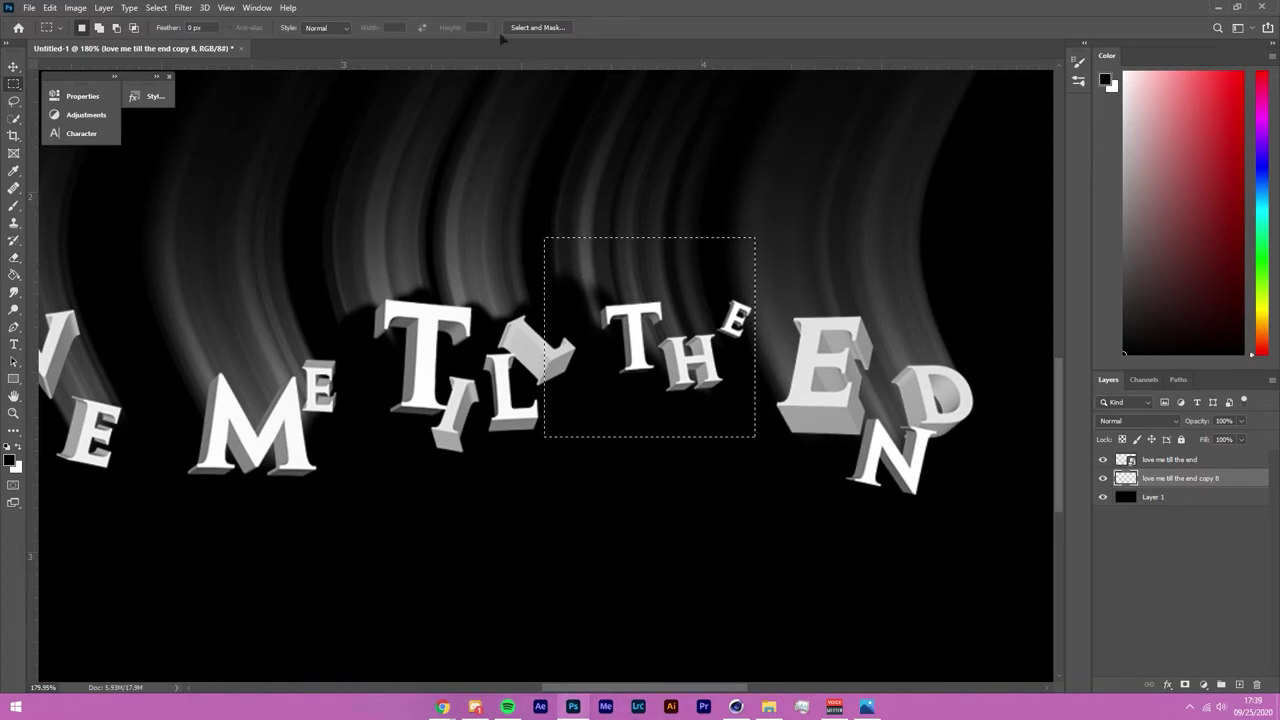
pyautogui.hotkey('ctrl', 't')
pyautogui.click(597, 27)
pyautogui.moveTo(593, 294)
pyautogui.mouseDown()
pyautogui.moveTo(616, 314)
pyautogui.moveTo(611, 300)
pyautogui.mouseUp()
pyautogui.hotkey('ctrl', 'z')
pyautogui.moveTo(658, 366)
pyautogui.mouseDown()
pyautogui.moveTo(682, 392)
pyautogui.moveTo(694, 384)
pyautogui.moveTo(723, 333)
pyautogui.moveTo(716, 300)
pyautogui.mouseUp()
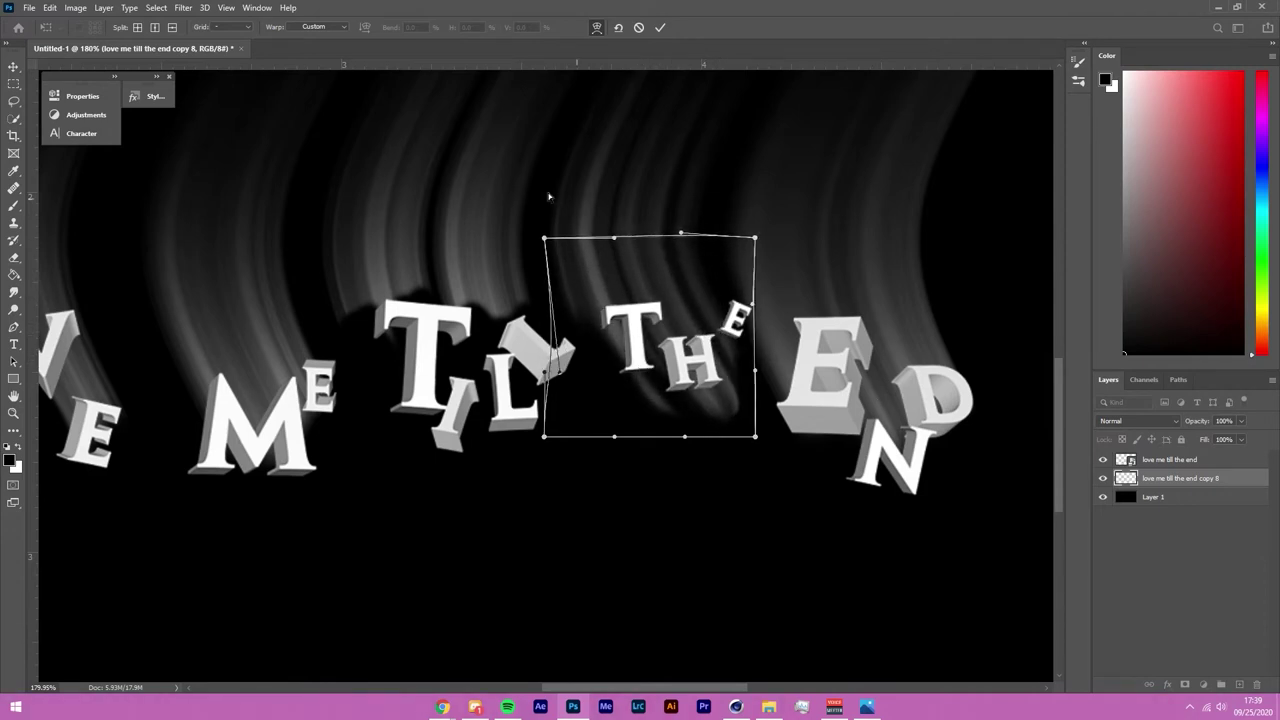
pyautogui.click(660, 27)
pyautogui.moveTo(316, 237); pyautogui.dragTo(558, 430)
pyautogui.hotkey('ctrl', 'z')
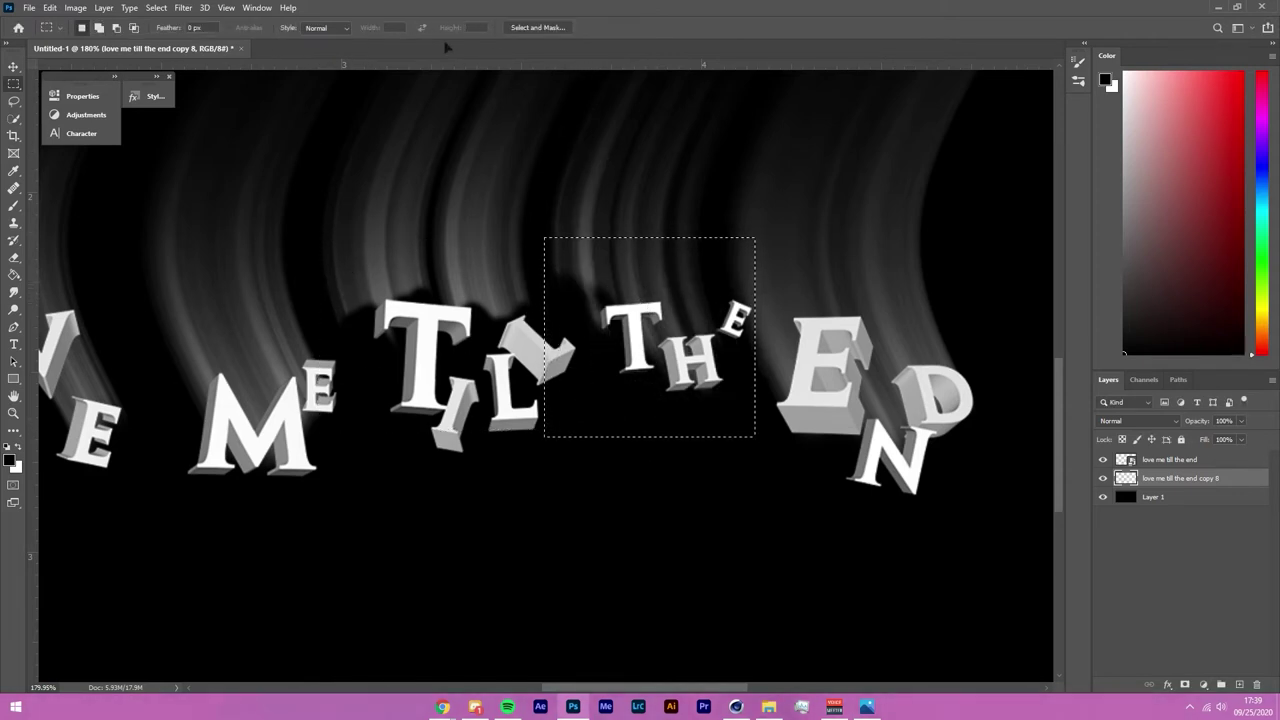
pyautogui.hotkey('ctrl', 't')
pyautogui.click(597, 27)
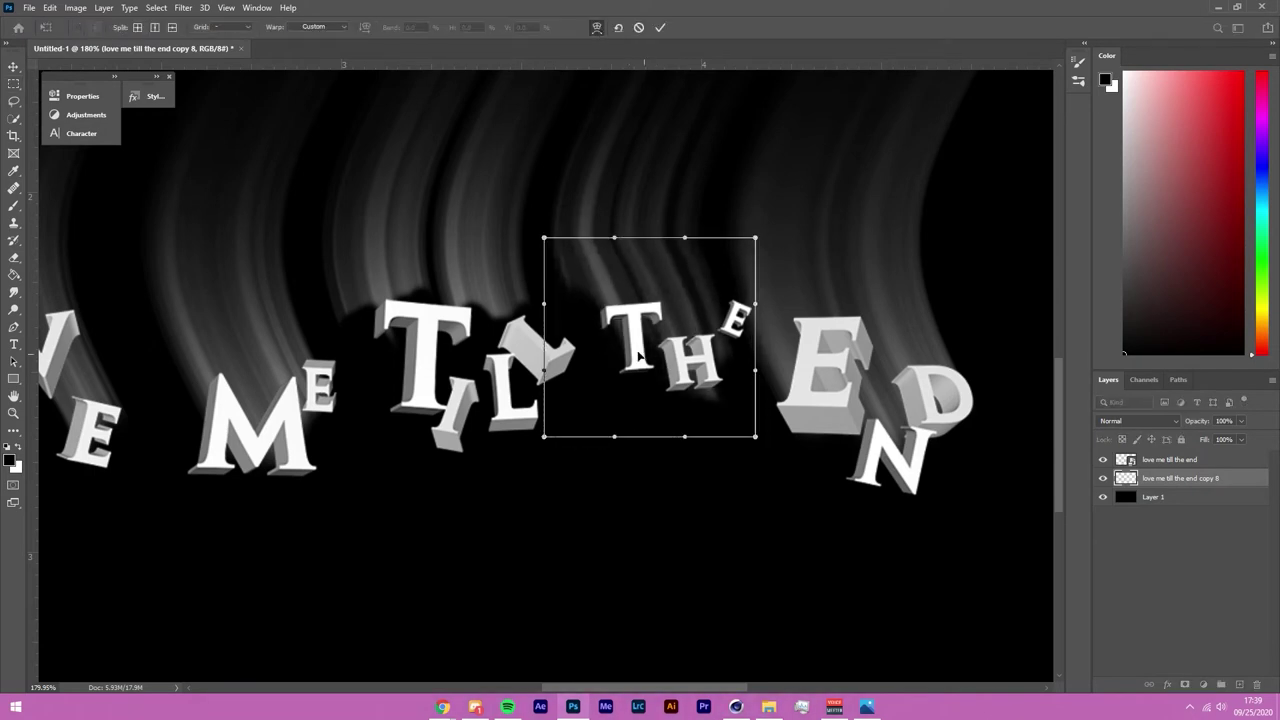
pyautogui.click(639, 28)
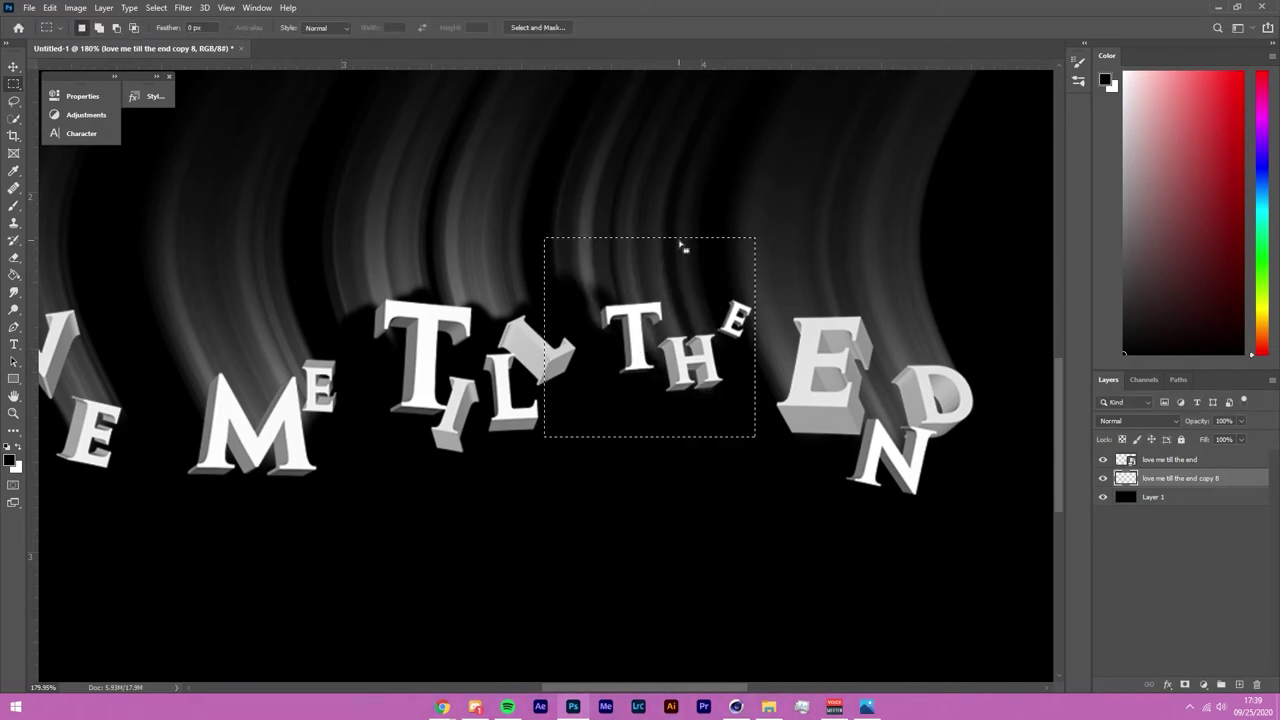
pyautogui.scroll(-5, 620, 260)
pyautogui.scroll(3, 441, 240)
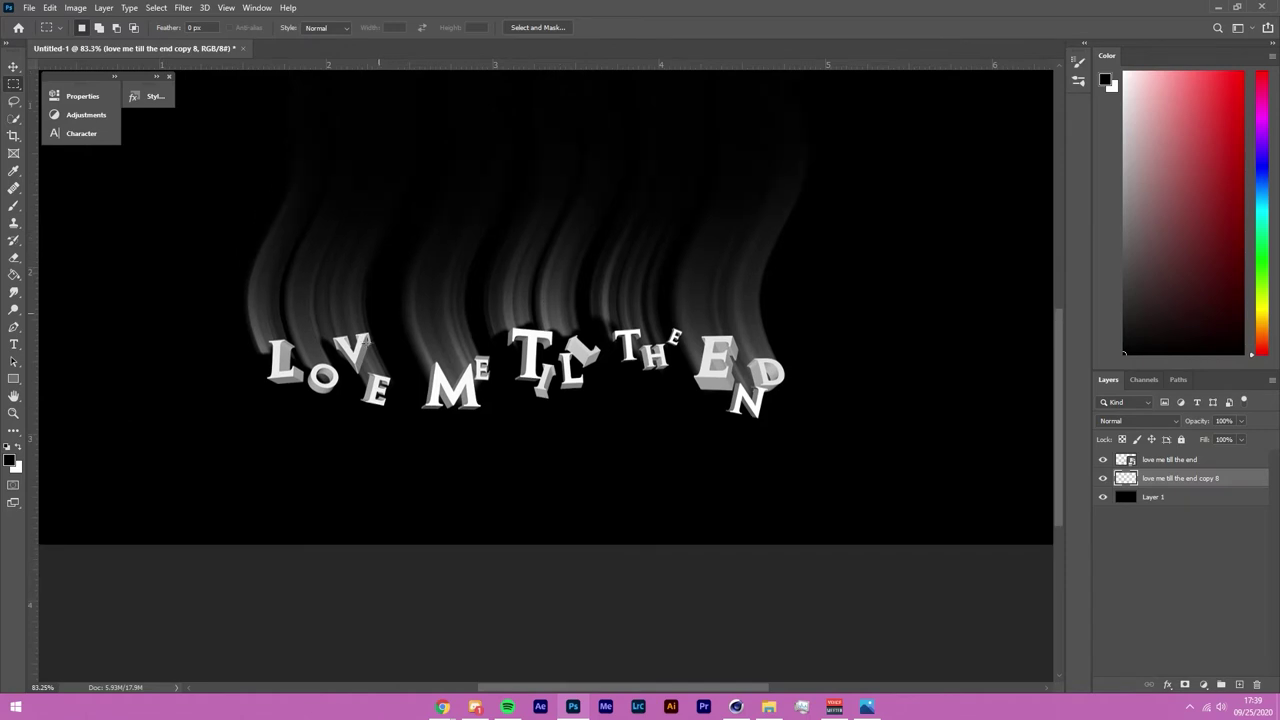
pyautogui.scroll(4, 357, 343)
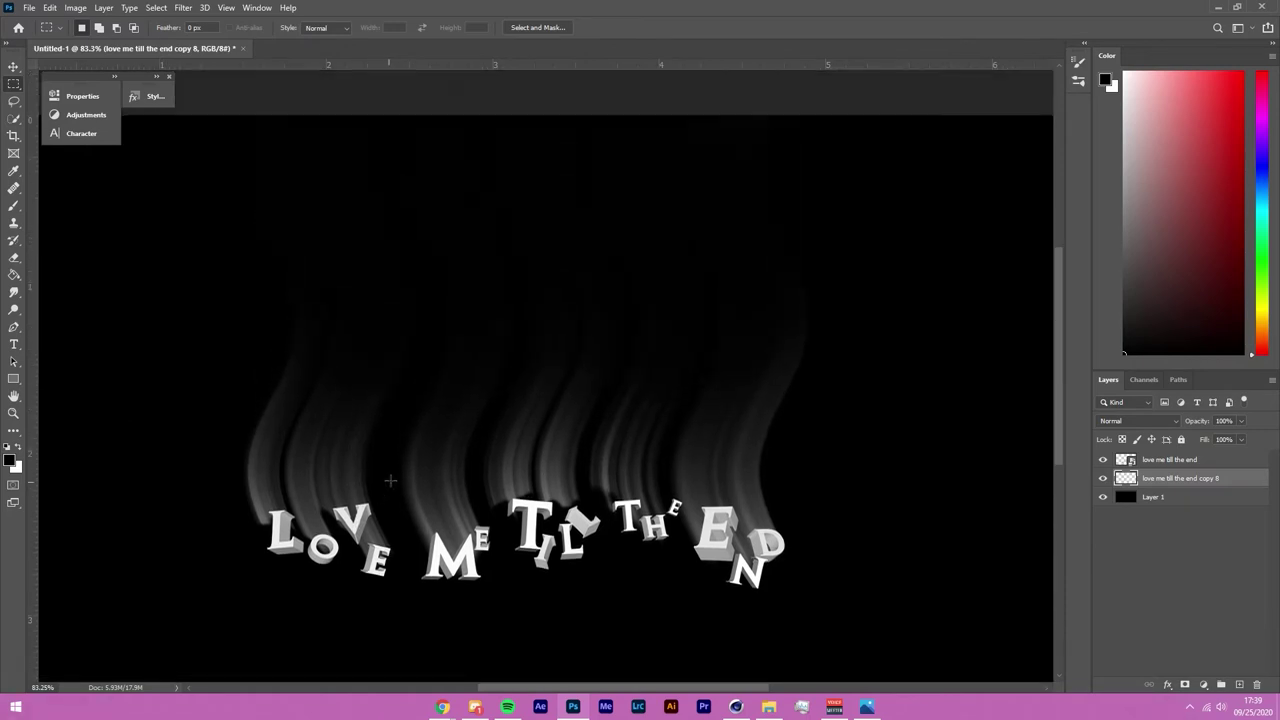
pyautogui.scroll(-2, 410, 460)
pyautogui.scroll(2, 427, 441)
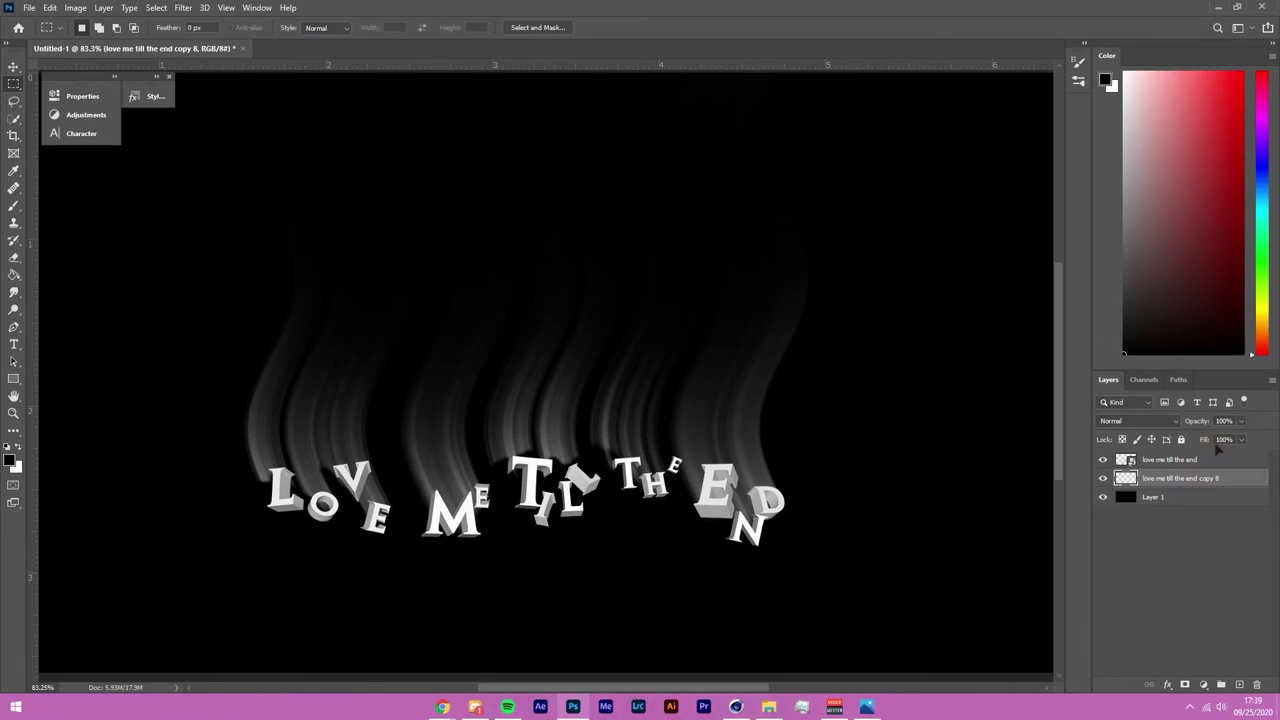
# Step: Duplicate the "love me till the end" text layer and hide the original
pyautogui.click(1221, 460)
pyautogui.hotkey('ctrl', 'j')
pyautogui.click(1103, 460)
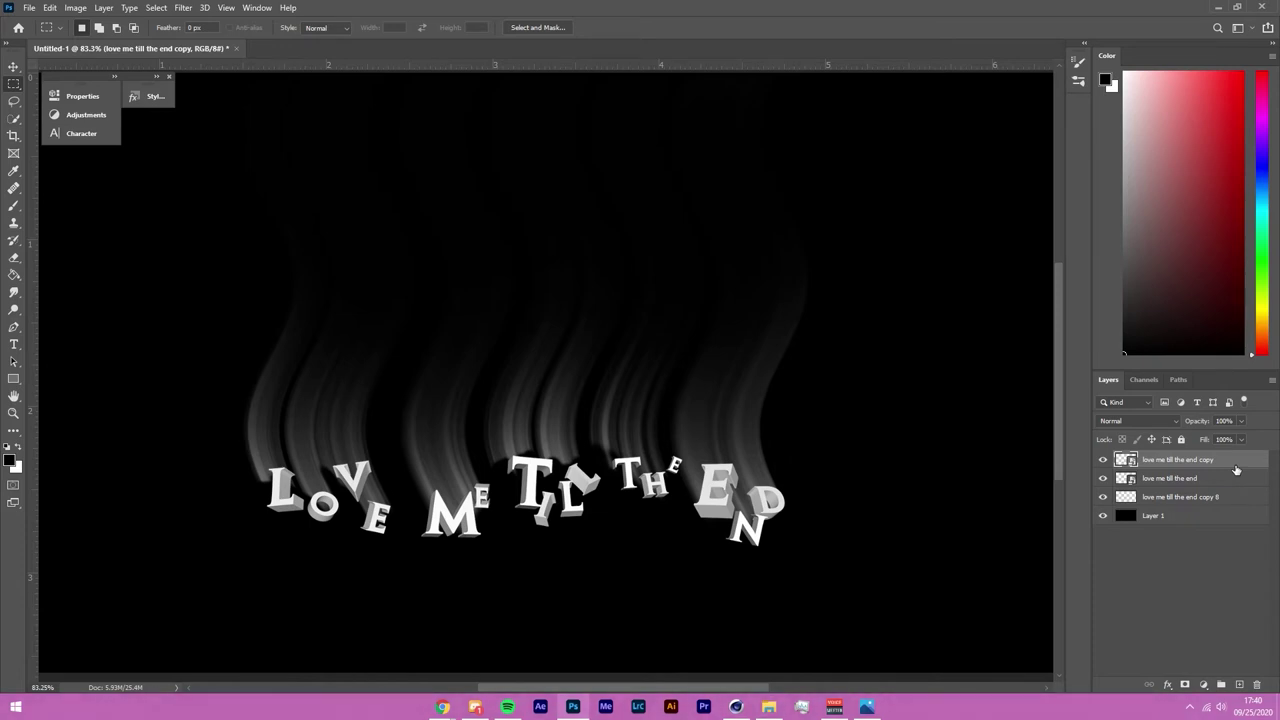
pyautogui.scroll(5, 337, 474)
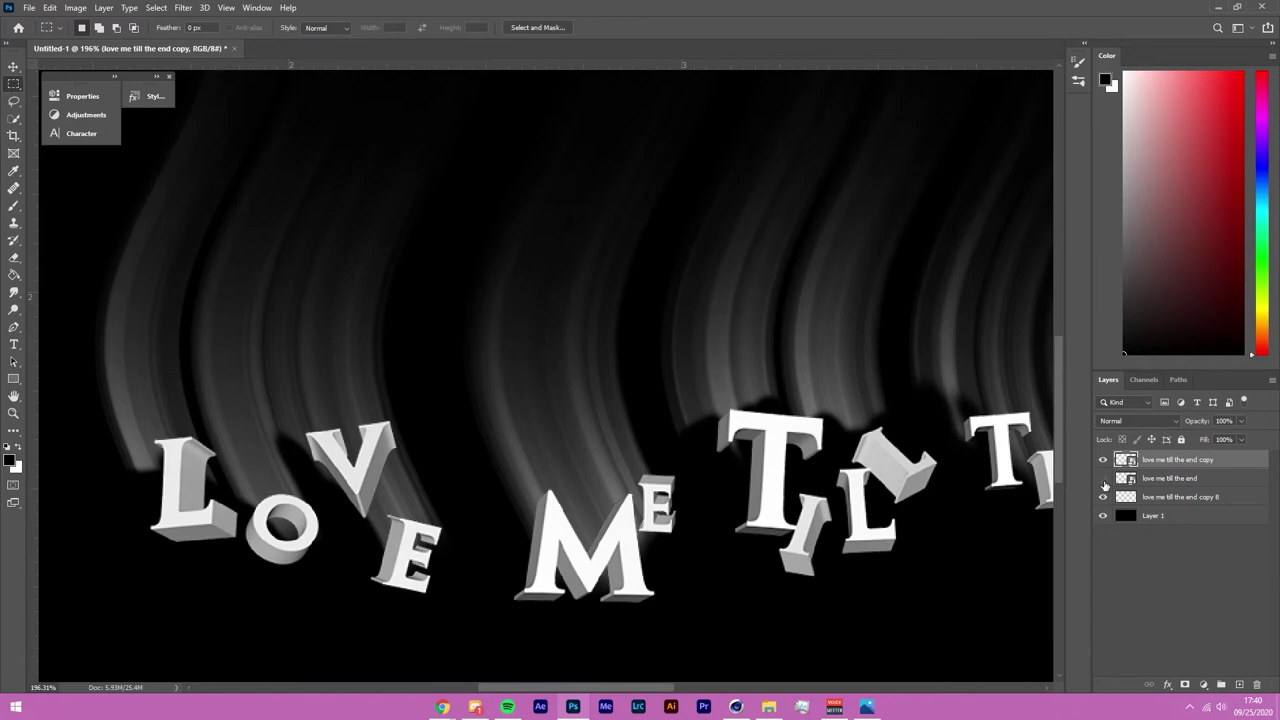
pyautogui.click(1104, 463)
pyautogui.click(1104, 463)
pyautogui.scroll(-2, 664, 494)
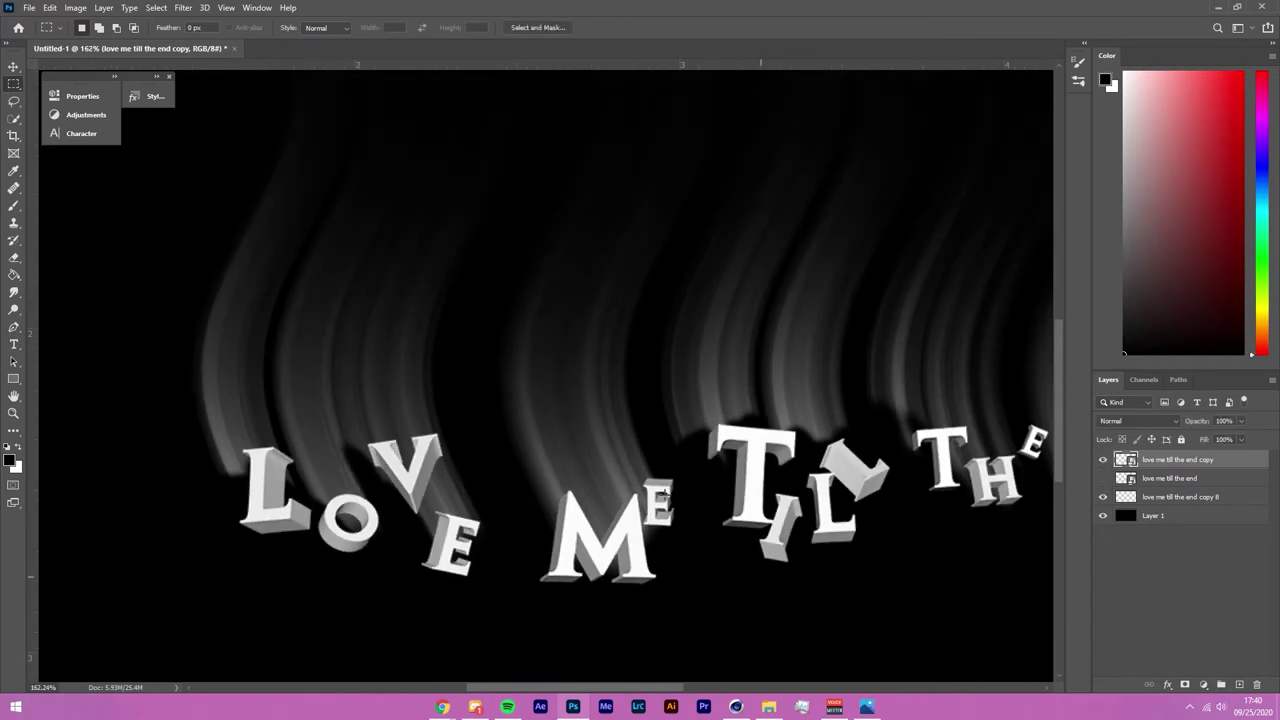
# Step: Rasterize the duplicated text layer and try smudging the "L" upward with a 91 px brush, undoing the stroke
pyautogui.rightClick(1204, 463)
pyautogui.click(1122, 363)
pyautogui.click(14, 292)
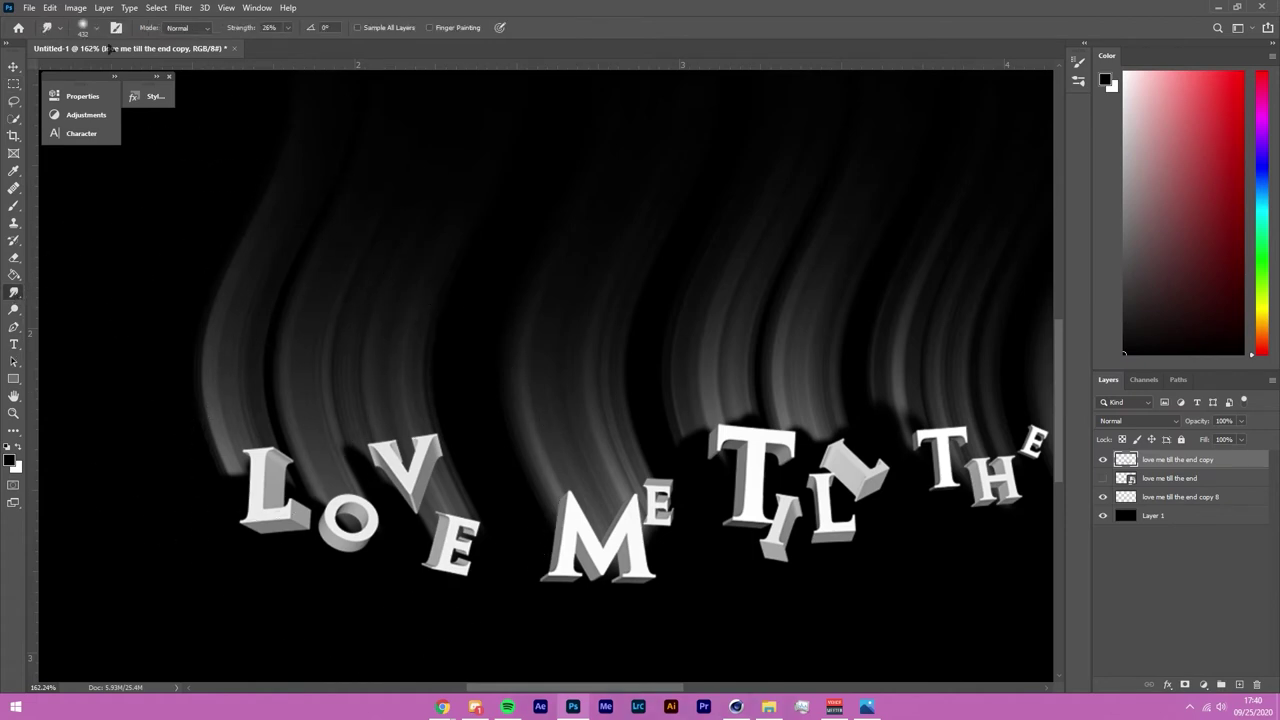
pyautogui.click(98, 29)
pyautogui.moveTo(118, 72); pyautogui.dragTo(111, 71)
pyautogui.moveTo(272, 470); pyautogui.dragTo(247, 360)
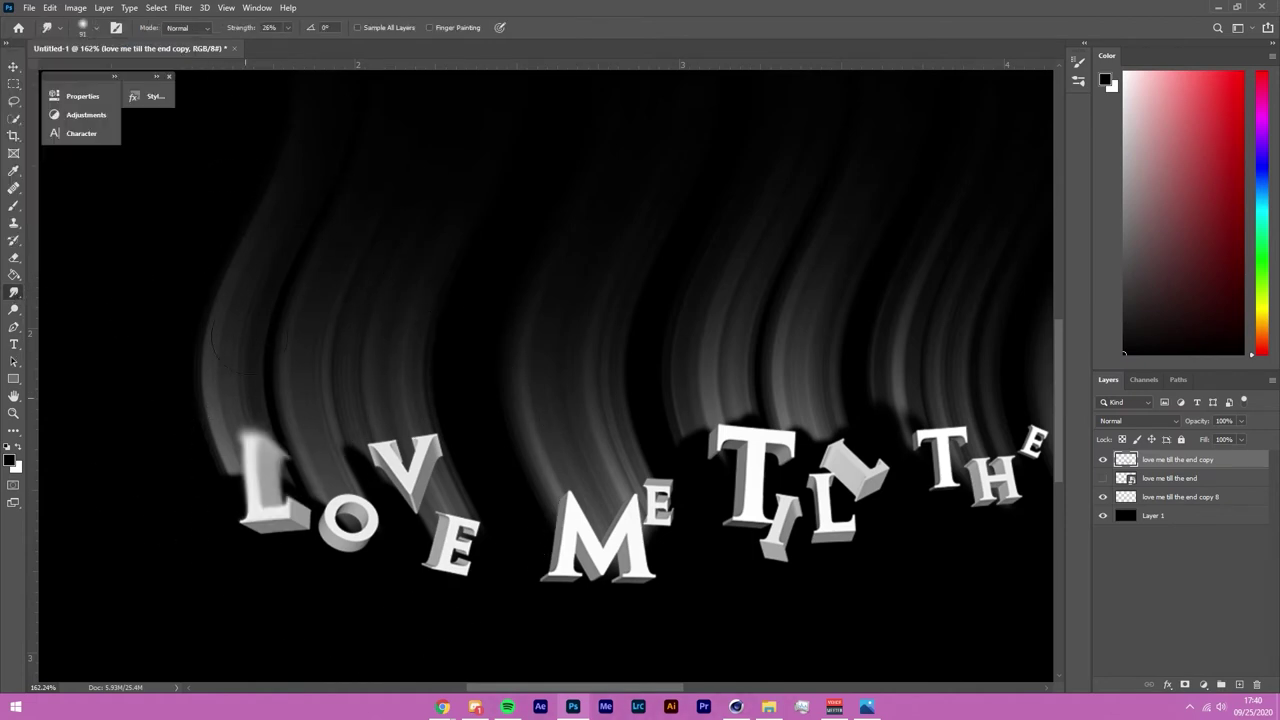
pyautogui.hotkey('ctrl', 'z')
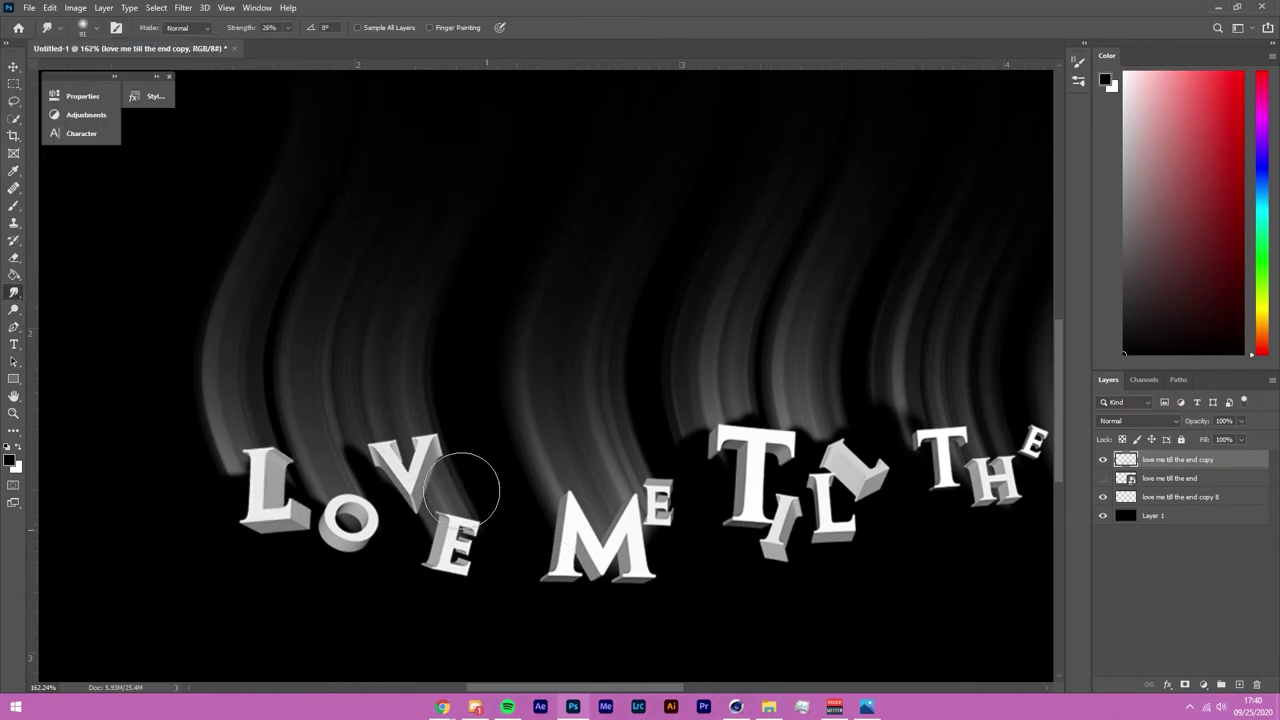
# Step: Set the Smudge brush to 75 px at 75% strength and test it on the "L", "V" and "M", undoing each stroke
pyautogui.click(96, 28)
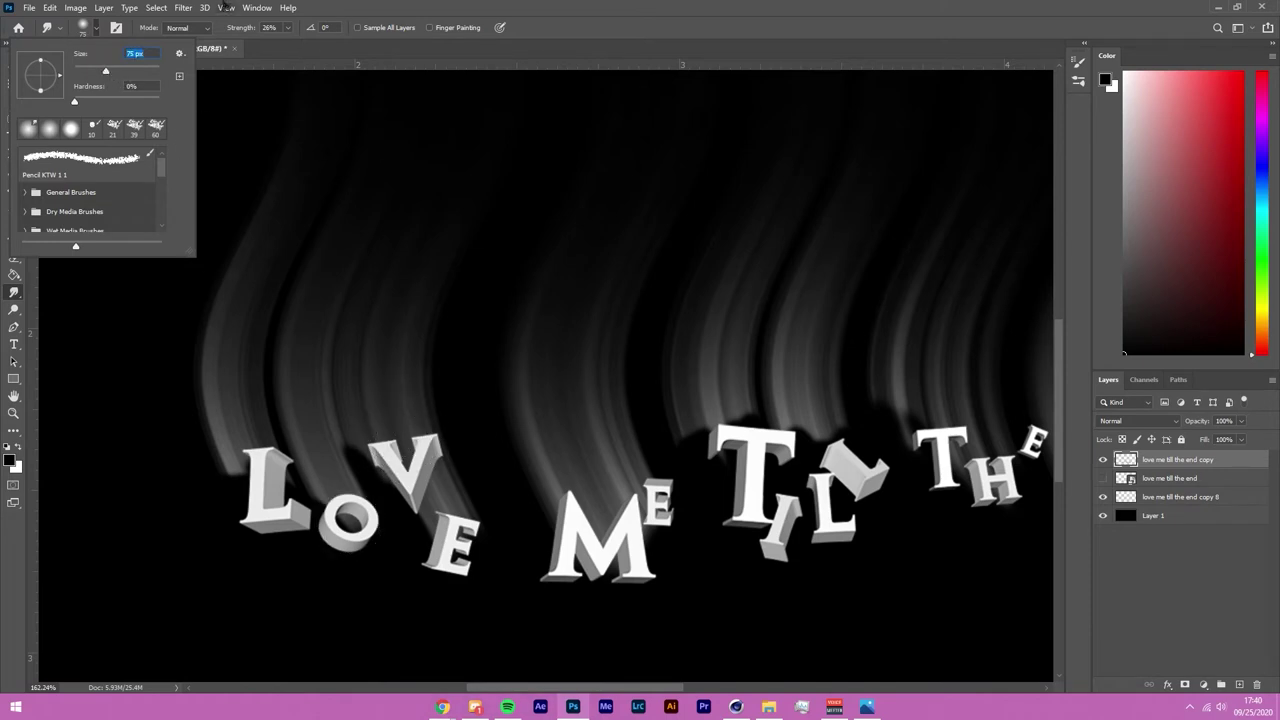
pyautogui.click(237, 31)
pyautogui.press('Return')
pyautogui.moveTo(262, 495)
pyautogui.mouseDown()
pyautogui.moveTo(235, 355)
pyautogui.moveTo(255, 275)
pyautogui.mouseUp()
pyautogui.hotkey('ctrl', 'z')
pyautogui.moveTo(405, 480)
pyautogui.mouseDown()
pyautogui.moveTo(392, 400)
pyautogui.moveTo(410, 295)
pyautogui.mouseUp()
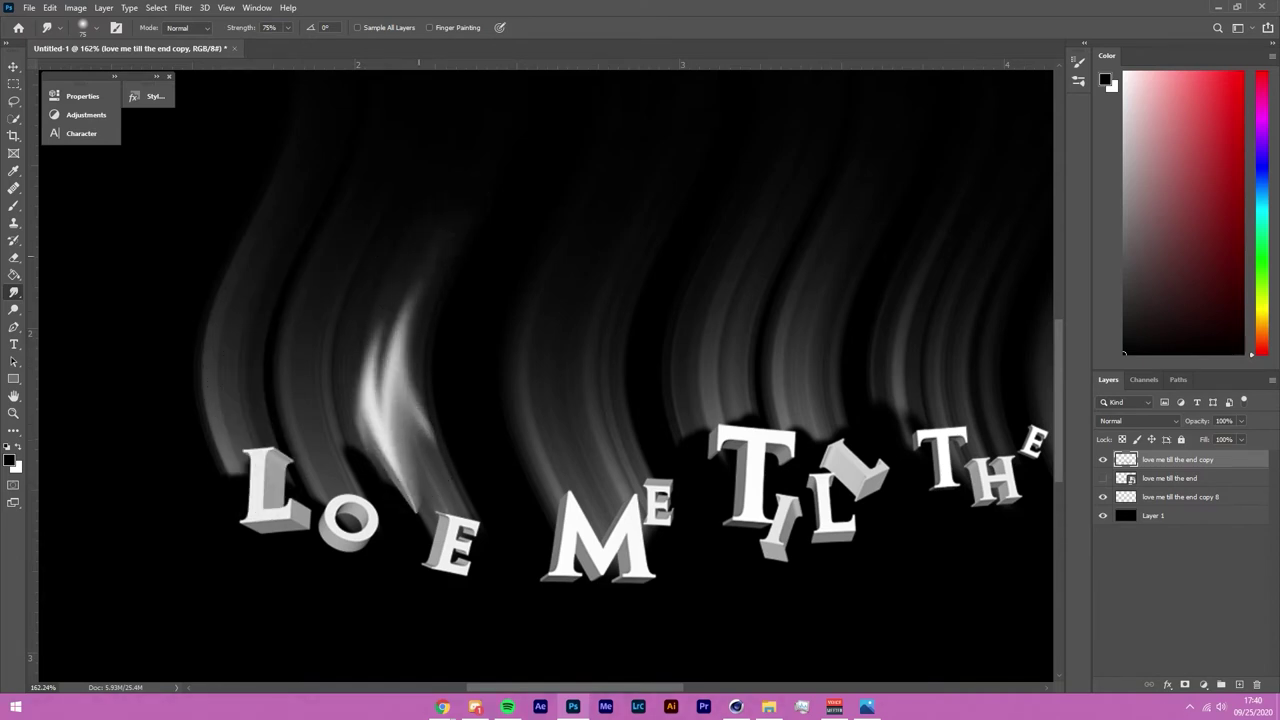
pyautogui.hotkey('ctrl', 'z')
pyautogui.moveTo(595, 540); pyautogui.dragTo(560, 285)
pyautogui.hotkey('ctrl', 'z')
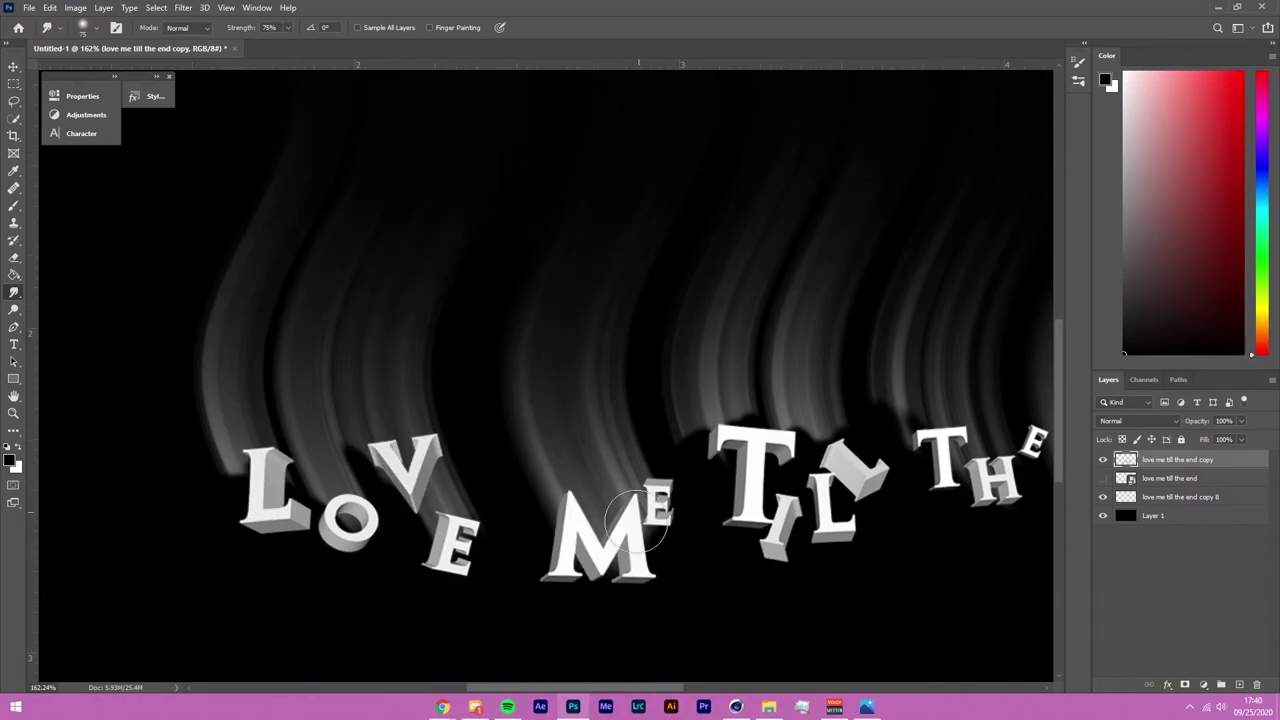
# Step: Smudge the letters of "ME TILL" upward into flame-like wisps that follow the streaks, redoing the stroke on the "T"
pyautogui.moveTo(590, 540)
pyautogui.mouseDown()
pyautogui.moveTo(545, 385)
pyautogui.moveTo(560, 345)
pyautogui.mouseUp()
pyautogui.moveTo(627, 500)
pyautogui.mouseDown()
pyautogui.moveTo(600, 420)
pyautogui.moveTo(600, 345)
pyautogui.mouseUp()
pyautogui.moveTo(745, 470)
pyautogui.mouseDown()
pyautogui.moveTo(714, 367)
pyautogui.moveTo(755, 249)
pyautogui.mouseUp()
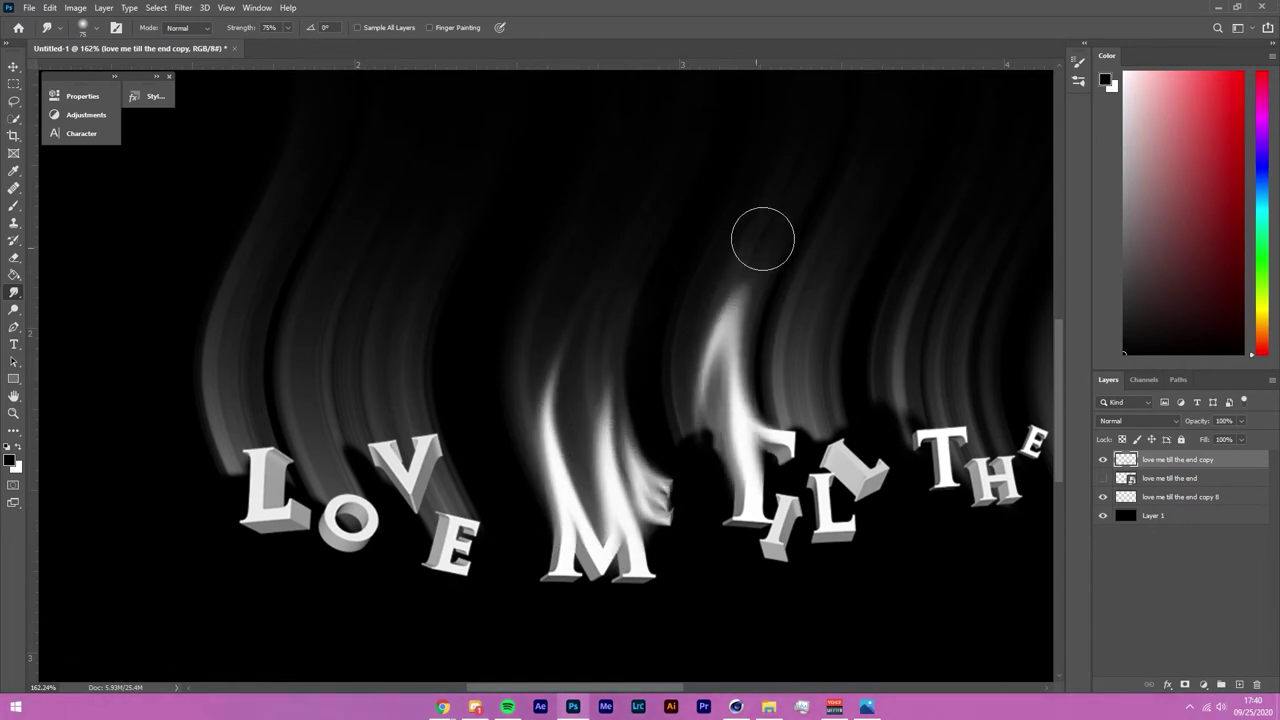
pyautogui.hotkey('ctrl', 'z')
pyautogui.moveTo(748, 470)
pyautogui.mouseDown()
pyautogui.moveTo(691, 432)
pyautogui.moveTo(685, 324)
pyautogui.moveTo(713, 244)
pyautogui.mouseUp()
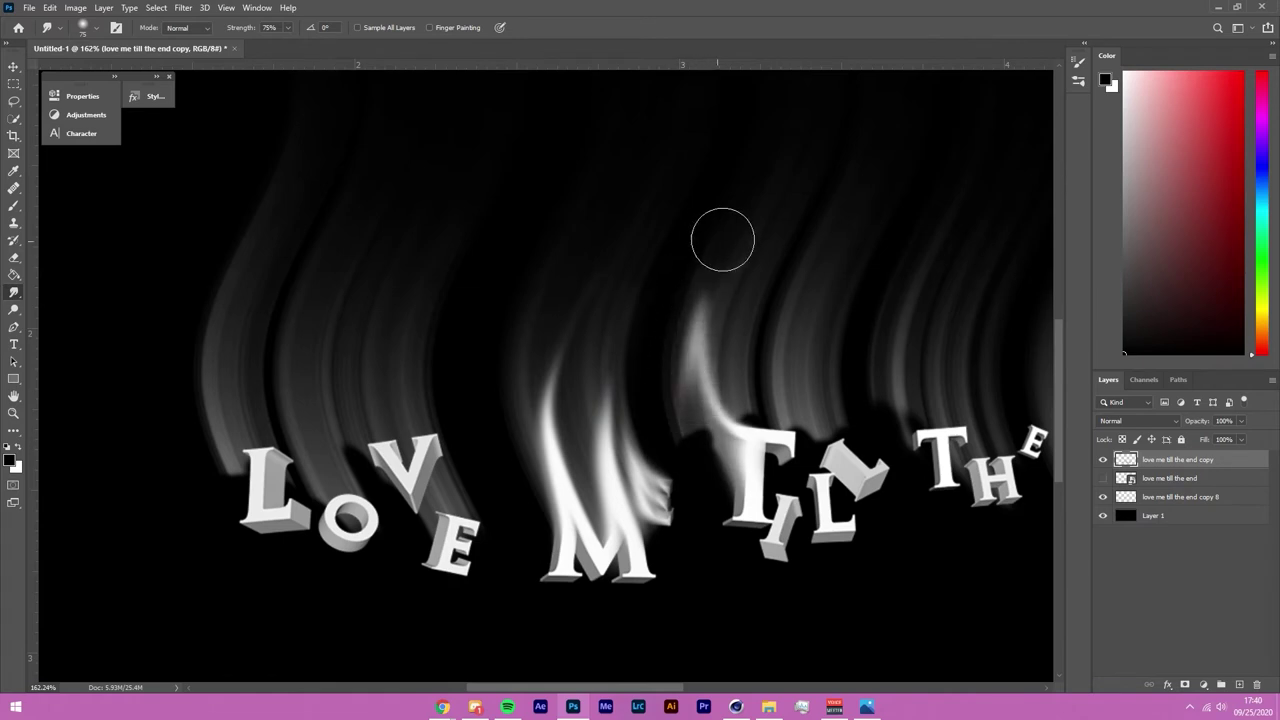
pyautogui.moveTo(845, 488)
pyautogui.mouseDown()
pyautogui.moveTo(820, 420)
pyautogui.moveTo(815, 305)
pyautogui.mouseUp()
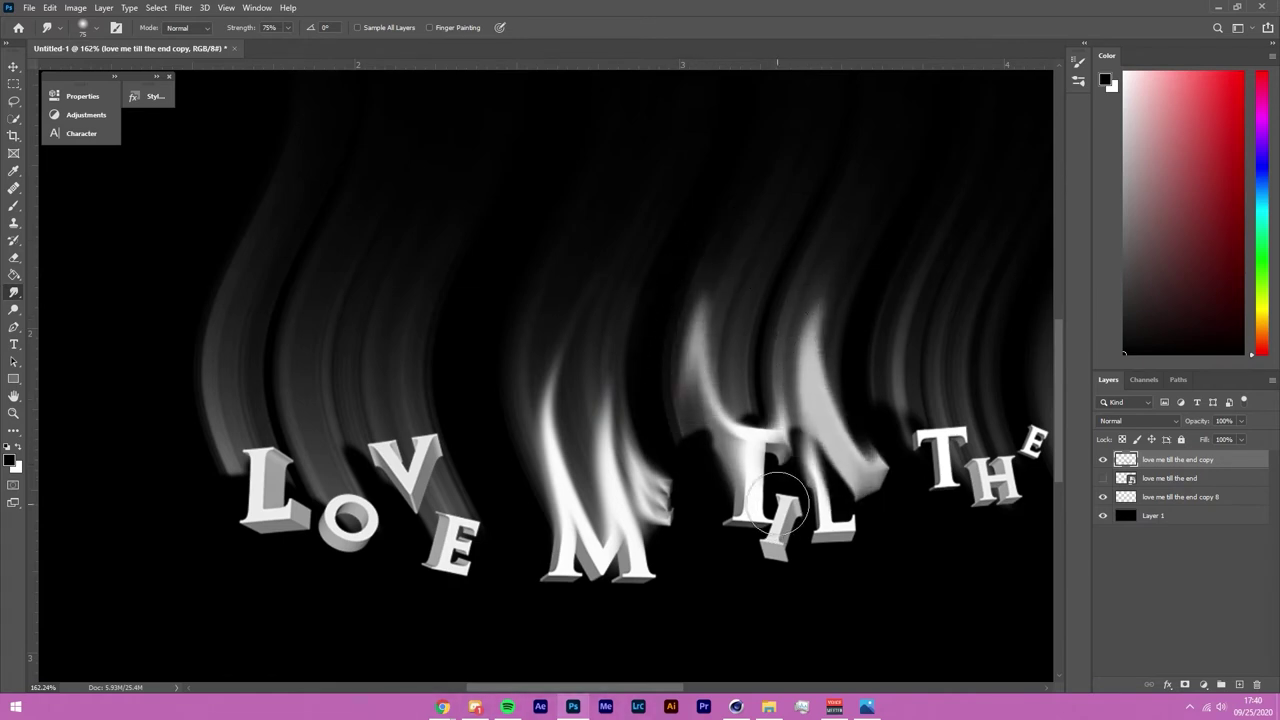
pyautogui.moveTo(778, 497)
pyautogui.mouseDown()
pyautogui.moveTo(781, 461)
pyautogui.moveTo(737, 349)
pyautogui.mouseUp()
# Step: Smudge the letters of "LOVE" upward into wisps, redoing the "L", and compare with the original text layer
pyautogui.moveTo(458, 518)
pyautogui.mouseDown()
pyautogui.moveTo(418, 400)
pyautogui.moveTo(412, 260)
pyautogui.mouseUp()
pyautogui.moveTo(343, 480)
pyautogui.mouseDown()
pyautogui.moveTo(320, 393)
pyautogui.moveTo(346, 267)
pyautogui.mouseUp()
pyautogui.moveTo(258, 478)
pyautogui.mouseDown()
pyautogui.moveTo(243, 400)
pyautogui.moveTo(275, 250)
pyautogui.mouseUp()
pyautogui.hotkey('ctrl', 'z')
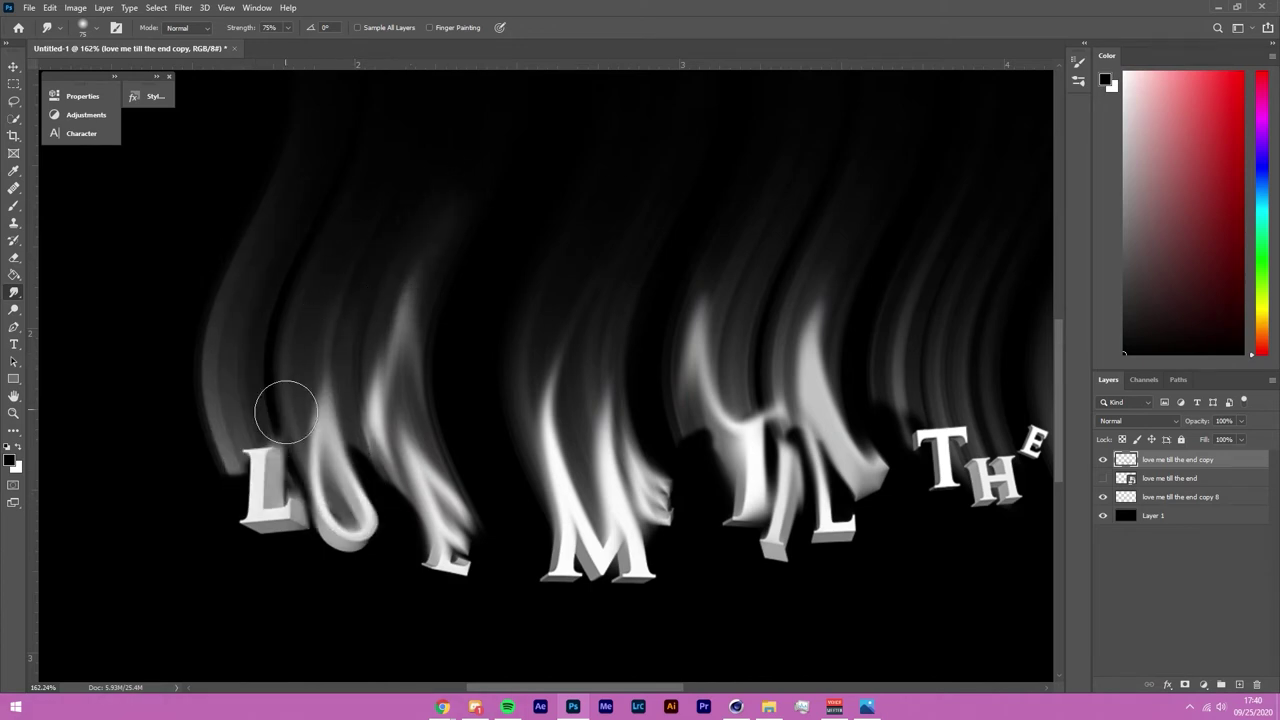
pyautogui.moveTo(265, 472); pyautogui.dragTo(245, 300)
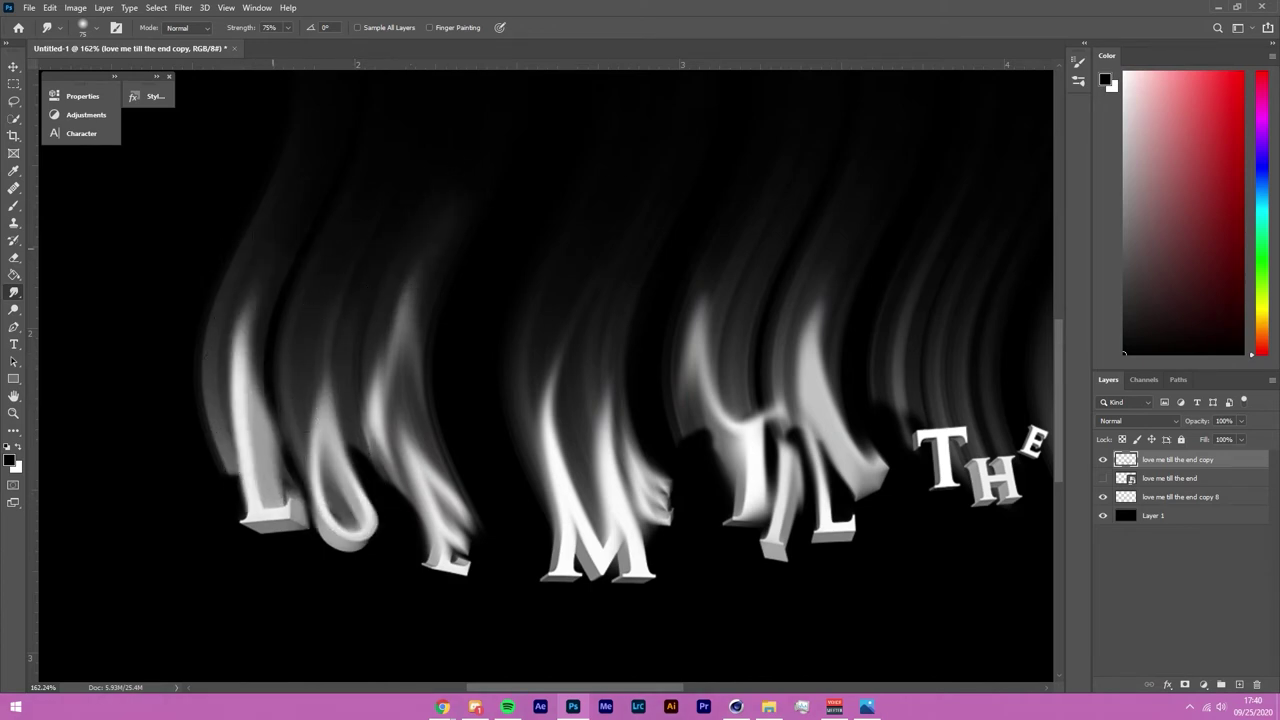
pyautogui.click(1103, 479)
pyautogui.click(1103, 479)
# Step: Smudge the letters of "THE" upward into wisps along the streaks
pyautogui.hscroll(5, 587, 401)
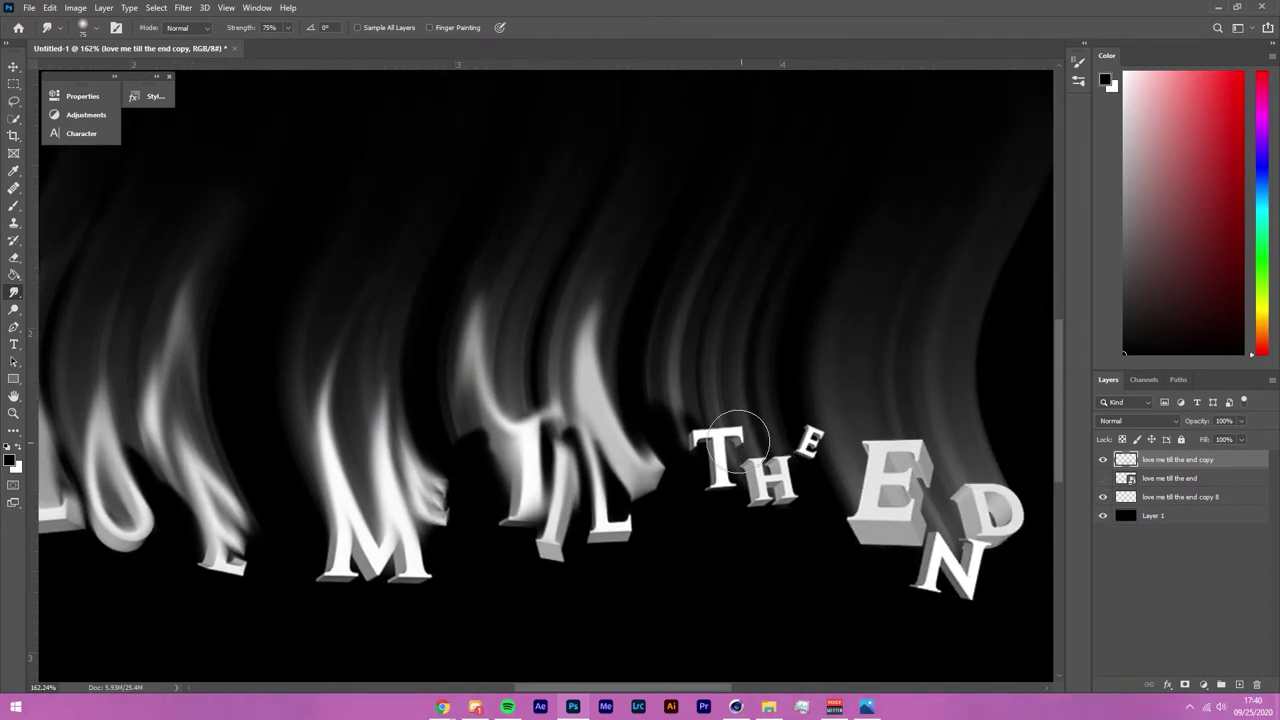
pyautogui.moveTo(715, 455)
pyautogui.mouseDown()
pyautogui.moveTo(678, 371)
pyautogui.moveTo(689, 316)
pyautogui.mouseUp()
pyautogui.moveTo(760, 471); pyautogui.dragTo(736, 349)
pyautogui.moveTo(812, 442)
pyautogui.mouseDown()
pyautogui.moveTo(794, 394)
pyautogui.moveTo(871, 309)
pyautogui.mouseUp()
# Step: Smudge the "E" and "D" of "END" upward into wisps, undoing a stray stroke above the "E"
pyautogui.moveTo(895, 480)
pyautogui.mouseDown()
pyautogui.moveTo(840, 370)
pyautogui.moveTo(864, 231)
pyautogui.mouseUp()
pyautogui.moveTo(844, 352)
pyautogui.mouseDown()
pyautogui.moveTo(890, 226)
pyautogui.moveTo(930, 206)
pyautogui.mouseUp()
pyautogui.hotkey('ctrl', 'z')
pyautogui.moveTo(858, 440); pyautogui.dragTo(838, 357)
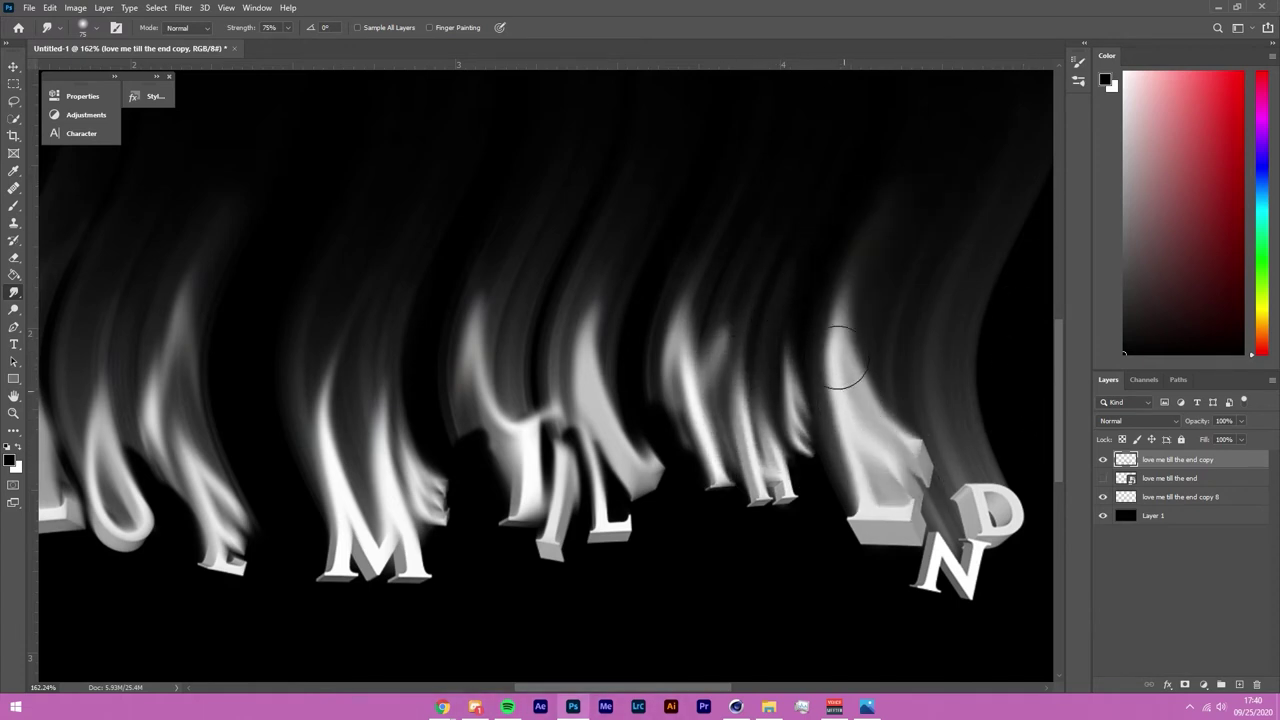
pyautogui.moveTo(991, 509); pyautogui.dragTo(925, 375)
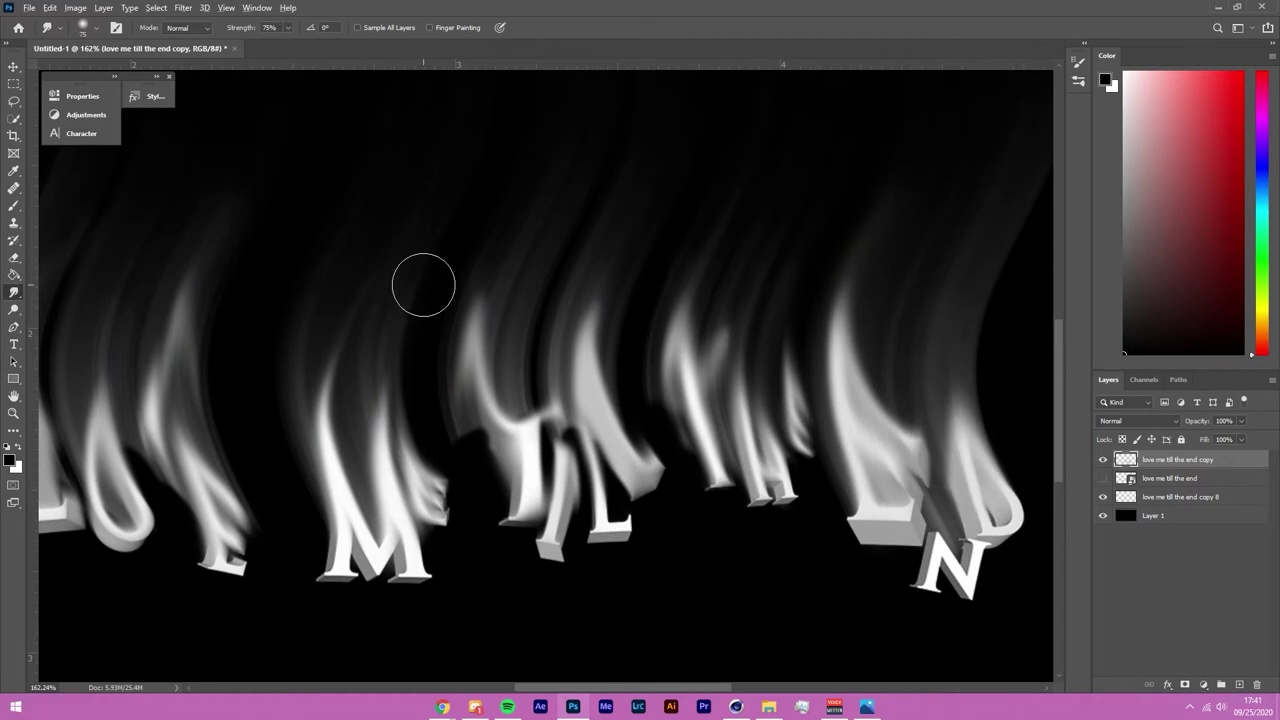
# Step: Smudge the wisp on the "M" of "ME" farther upward, bending its tip toward "LOVE"
pyautogui.scroll(-2, 423, 285)
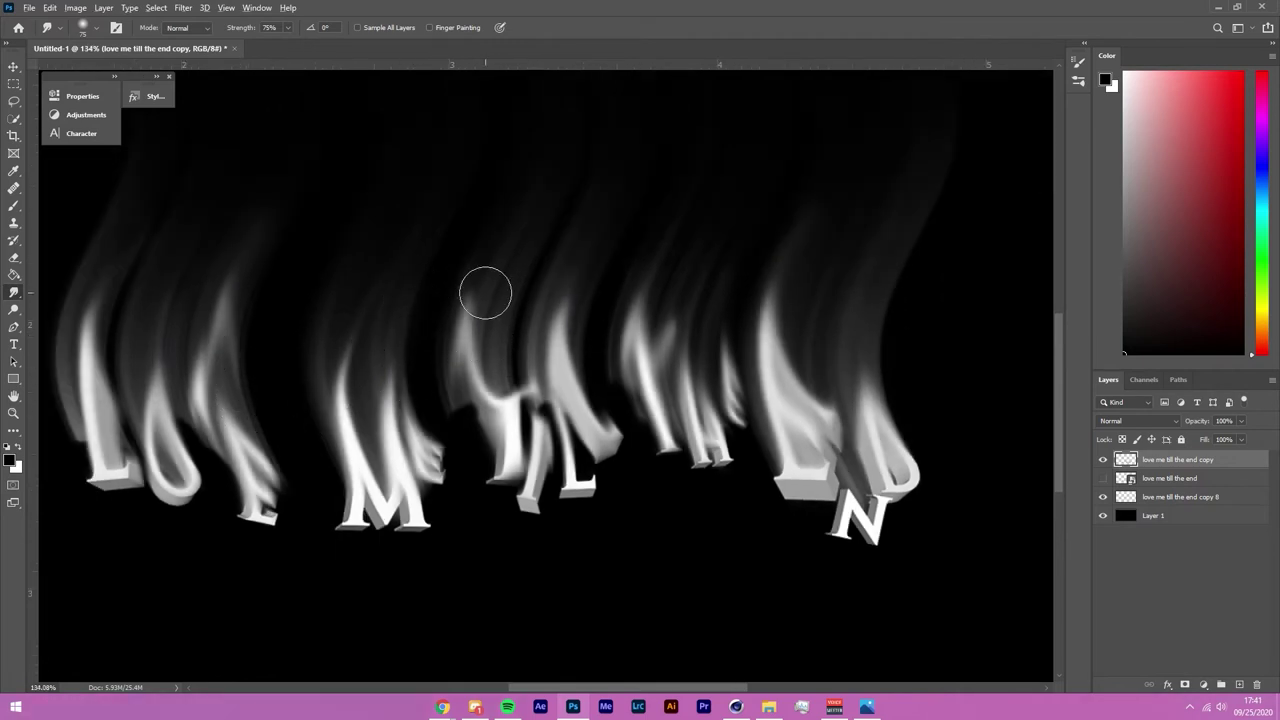
pyautogui.moveTo(328, 400)
pyautogui.mouseDown()
pyautogui.moveTo(323, 315)
pyautogui.moveTo(280, 251)
pyautogui.mouseUp()
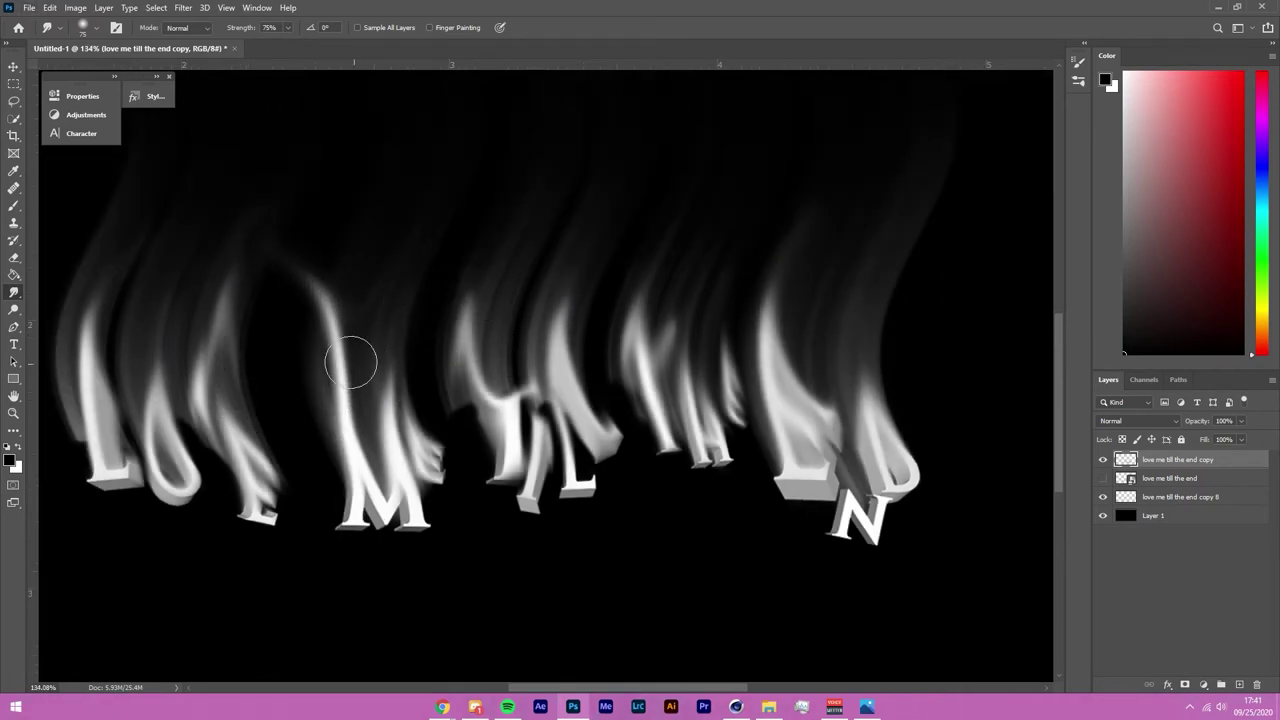
# Step: Smudge the top of the "M" wisp of "ME" sideways into a forked tip, undoing the extra stroke
pyautogui.moveTo(350, 362); pyautogui.dragTo(438, 271)
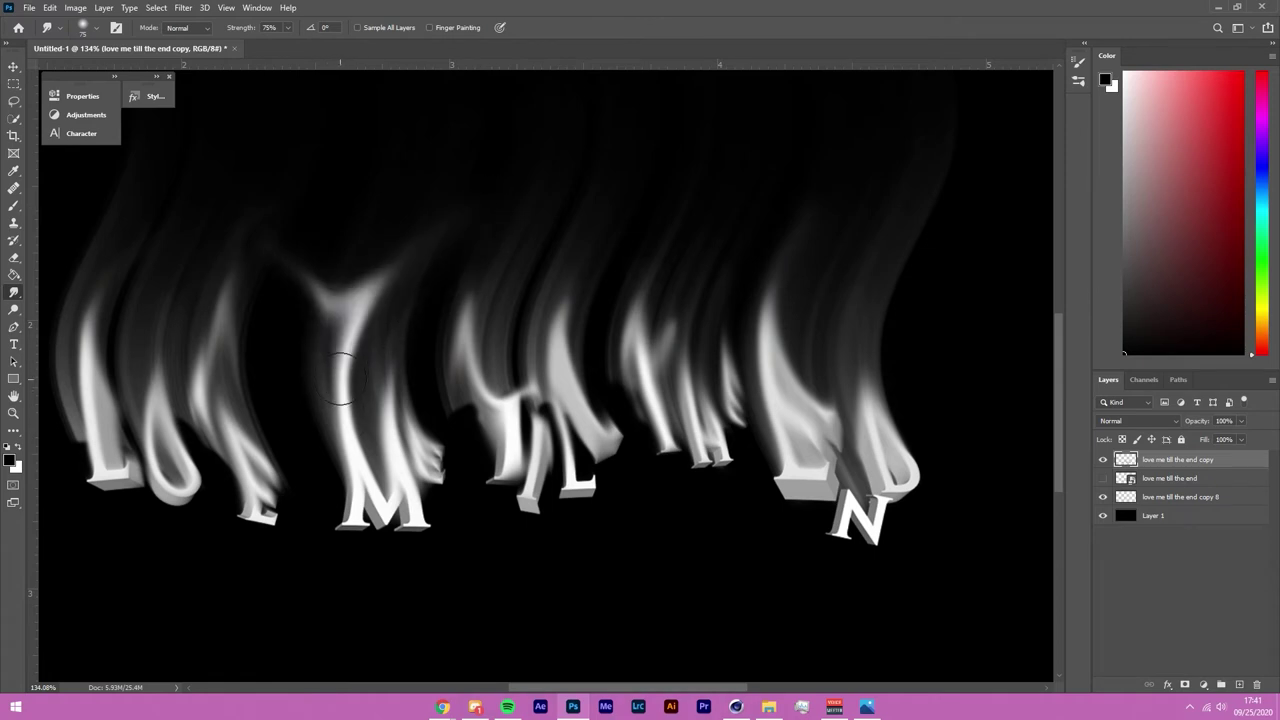
pyautogui.moveTo(338, 365)
pyautogui.mouseDown()
pyautogui.moveTo(361, 302)
pyautogui.moveTo(505, 218)
pyautogui.mouseUp()
pyautogui.hotkey('ctrl', 'z')
# Step: Lower the smudge strength to 48% and smudge the first letter of "END" into a curling, forked flame reaching over "THE"
pyautogui.moveTo(256, 28); pyautogui.dragTo(229, 30)
pyautogui.moveTo(792, 356); pyautogui.dragTo(904, 156)
pyautogui.hotkey('ctrl', 'z')
pyautogui.moveTo(777, 377)
pyautogui.mouseDown()
pyautogui.moveTo(762, 285)
pyautogui.moveTo(615, 224)
pyautogui.mouseUp()
pyautogui.moveTo(771, 336)
pyautogui.mouseDown()
pyautogui.moveTo(797, 247)
pyautogui.moveTo(931, 160)
pyautogui.mouseUp()
pyautogui.moveTo(765, 292)
pyautogui.mouseDown()
pyautogui.moveTo(646, 249)
pyautogui.moveTo(612, 262)
pyautogui.mouseUp()
pyautogui.moveTo(780, 355)
pyautogui.mouseDown()
pyautogui.moveTo(850, 333)
pyautogui.moveTo(768, 336)
pyautogui.moveTo(850, 292)
pyautogui.moveTo(797, 342)
pyautogui.moveTo(836, 250)
pyautogui.mouseUp()
pyautogui.moveTo(818, 330); pyautogui.dragTo(832, 251)
# Step: Smudge the wisps on the "T" of "TILL" and the "L" of "LOVE" outward on both sides into flared tips
pyautogui.moveTo(478, 345)
pyautogui.mouseDown()
pyautogui.moveTo(486, 292)
pyautogui.moveTo(603, 176)
pyautogui.mouseUp()
pyautogui.moveTo(483, 311); pyautogui.dragTo(385, 232)
pyautogui.moveTo(99, 365); pyautogui.dragTo(212, 277)
pyautogui.moveTo(106, 360); pyautogui.dragTo(231, 253)
pyautogui.moveTo(141, 311); pyautogui.dragTo(165, 288)
pyautogui.moveTo(115, 326); pyautogui.dragTo(221, 326)
pyautogui.moveTo(158, 352)
pyautogui.mouseDown()
pyautogui.moveTo(129, 257)
pyautogui.moveTo(220, 310)
pyautogui.moveTo(189, 271)
pyautogui.mouseUp()
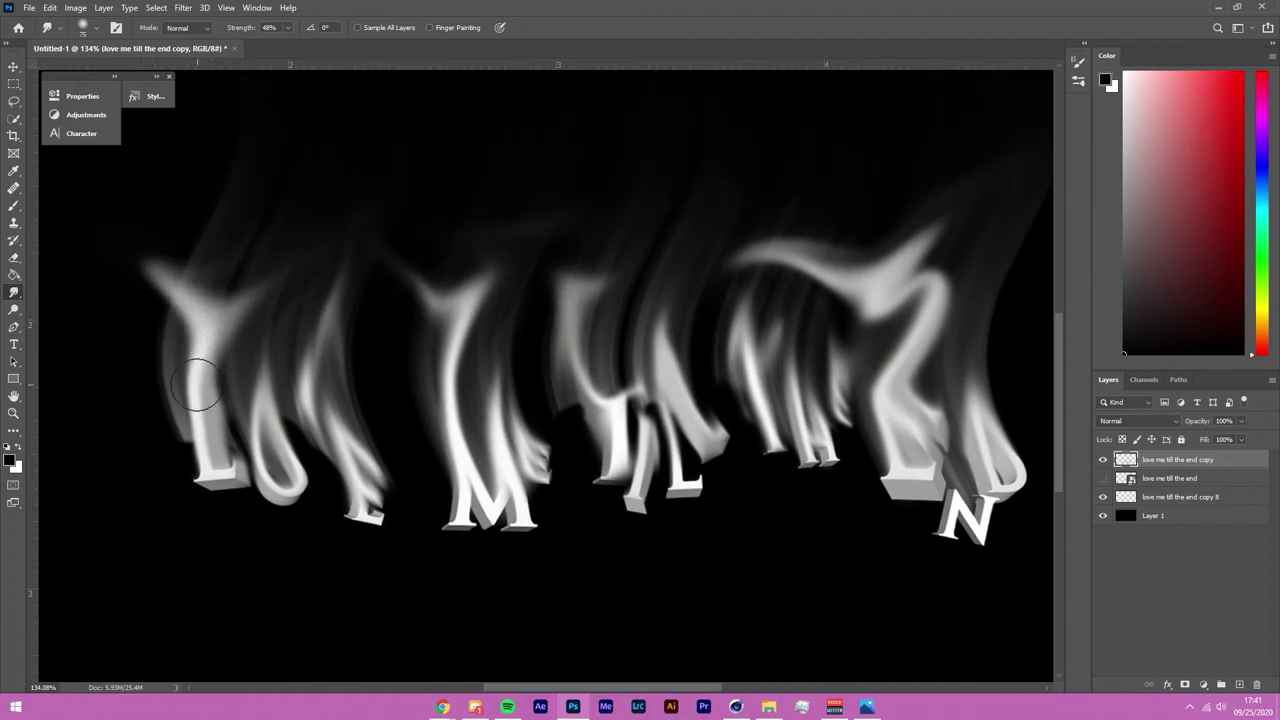
pyautogui.moveTo(197, 383)
pyautogui.mouseDown()
pyautogui.moveTo(181, 427)
pyautogui.moveTo(91, 351)
pyautogui.mouseUp()
# Step: Smudge remaining solid parts of letters across all the words upward and compare the result with the original text layer
pyautogui.scroll(-4, 380, 366)
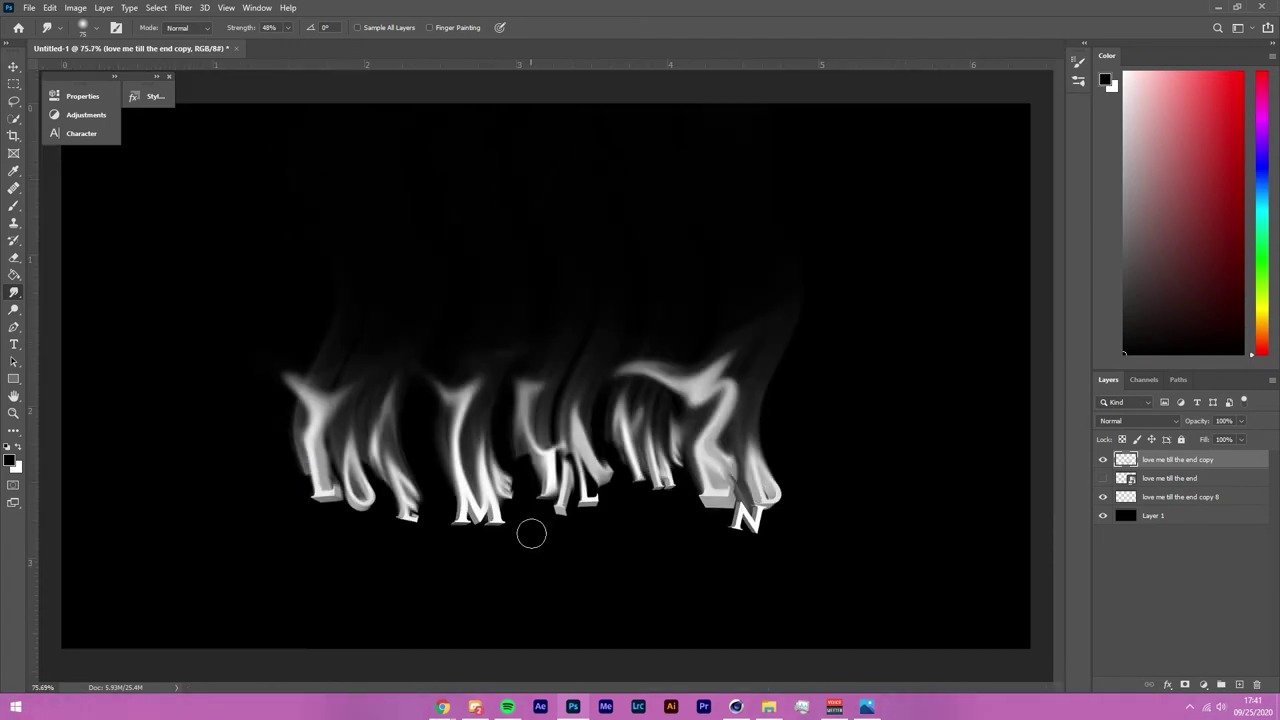
pyautogui.scroll(3, 334, 509)
pyautogui.moveTo(281, 462); pyautogui.dragTo(267, 379)
pyautogui.moveTo(574, 522); pyautogui.dragTo(572, 482)
pyautogui.moveTo(710, 497); pyautogui.dragTo(676, 388)
pyautogui.moveTo(819, 470); pyautogui.dragTo(834, 425)
pyautogui.moveTo(960, 541)
pyautogui.mouseDown()
pyautogui.moveTo(970, 480)
pyautogui.moveTo(942, 527)
pyautogui.moveTo(897, 516)
pyautogui.moveTo(915, 484)
pyautogui.mouseUp()
pyautogui.click(1103, 478)
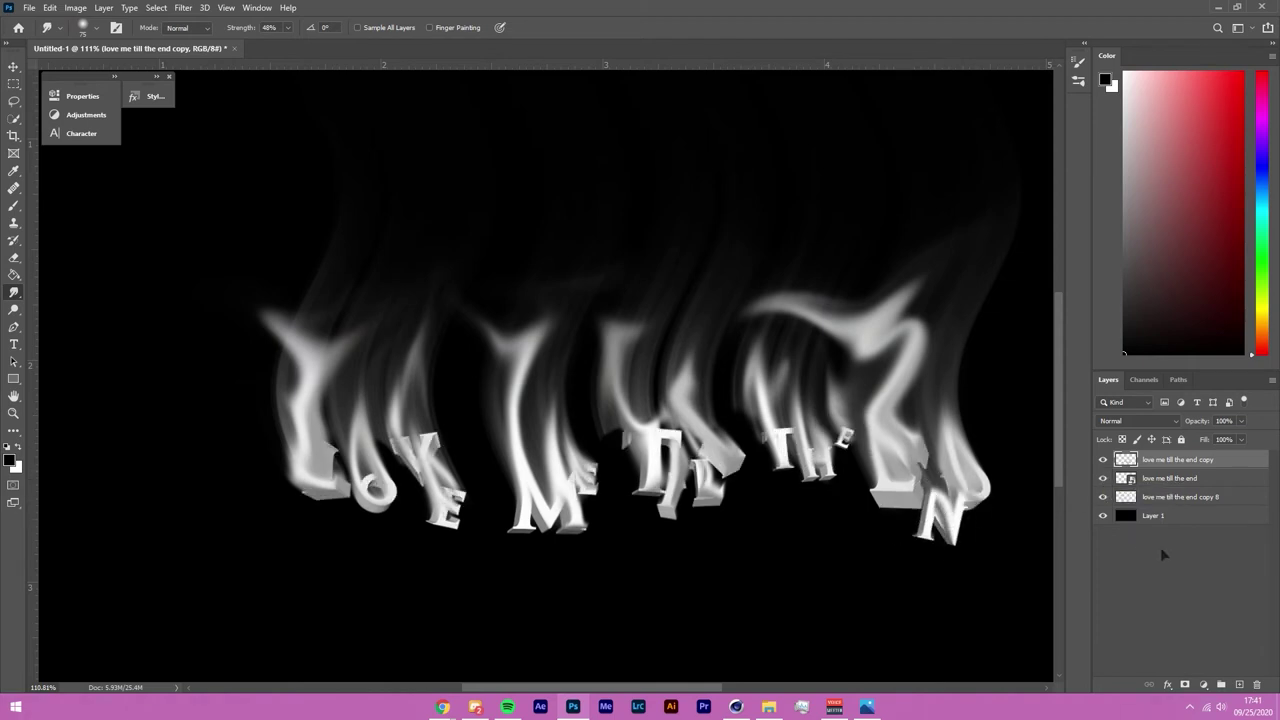
pyautogui.click(1104, 478)
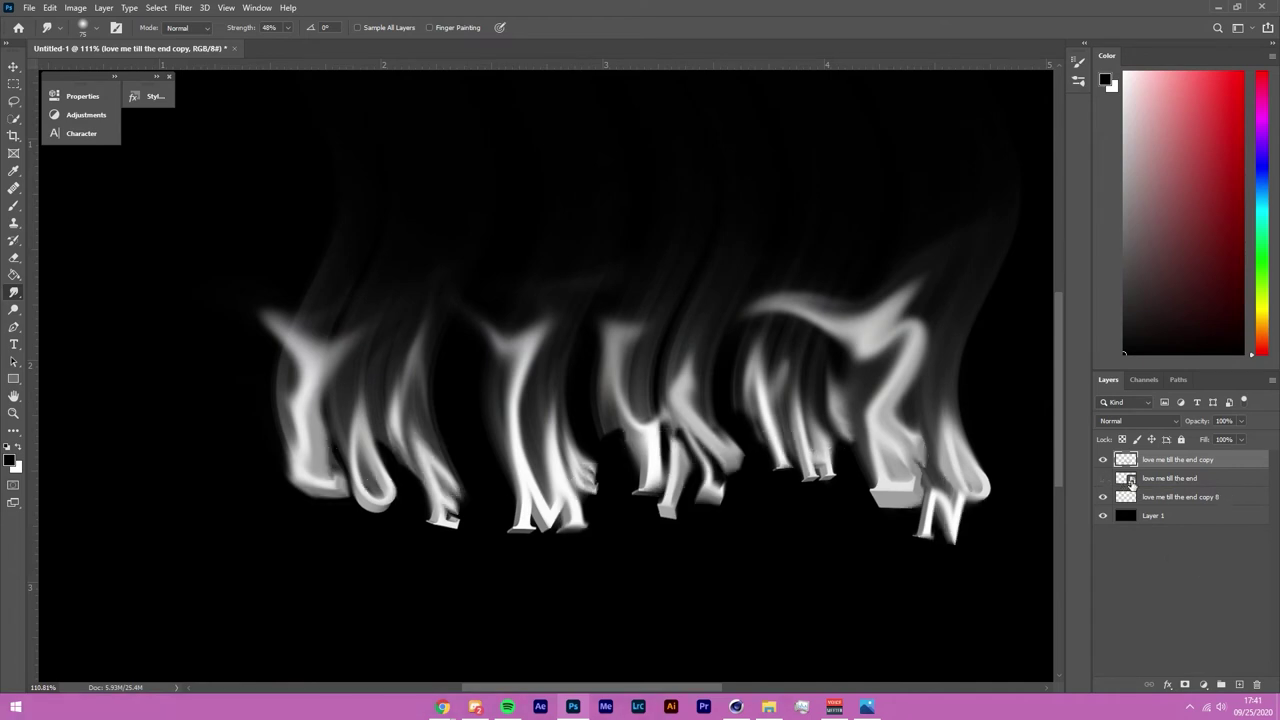
# Step: Add a Gradient Map adjustment layer above the original text layer and apply the dark blue to pinkish-red preset
pyautogui.click(1159, 480)
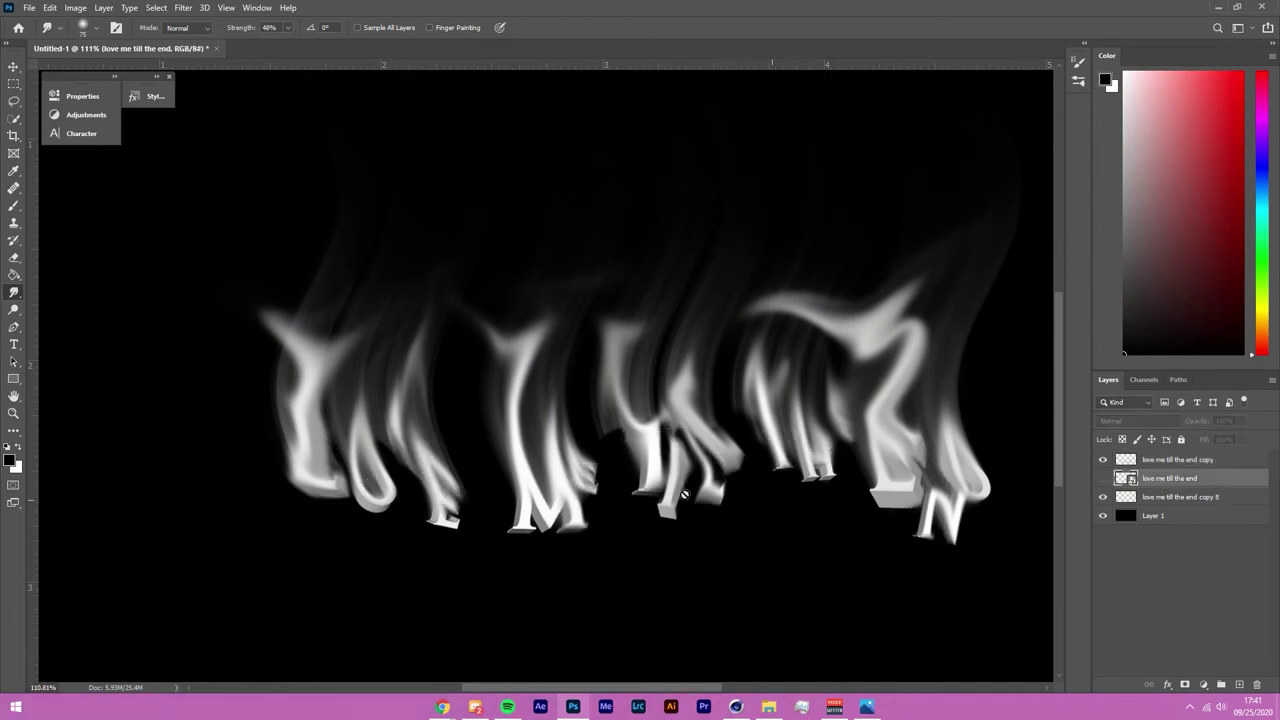
pyautogui.click(90, 115)
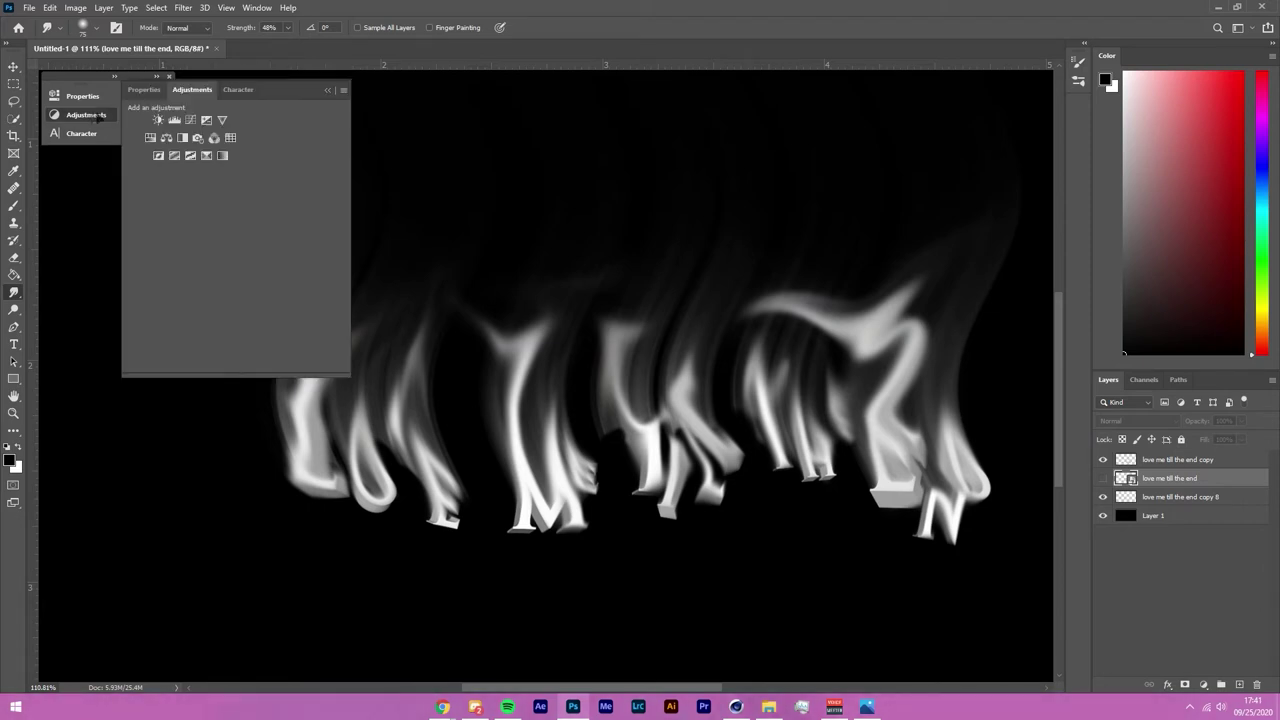
pyautogui.click(223, 156)
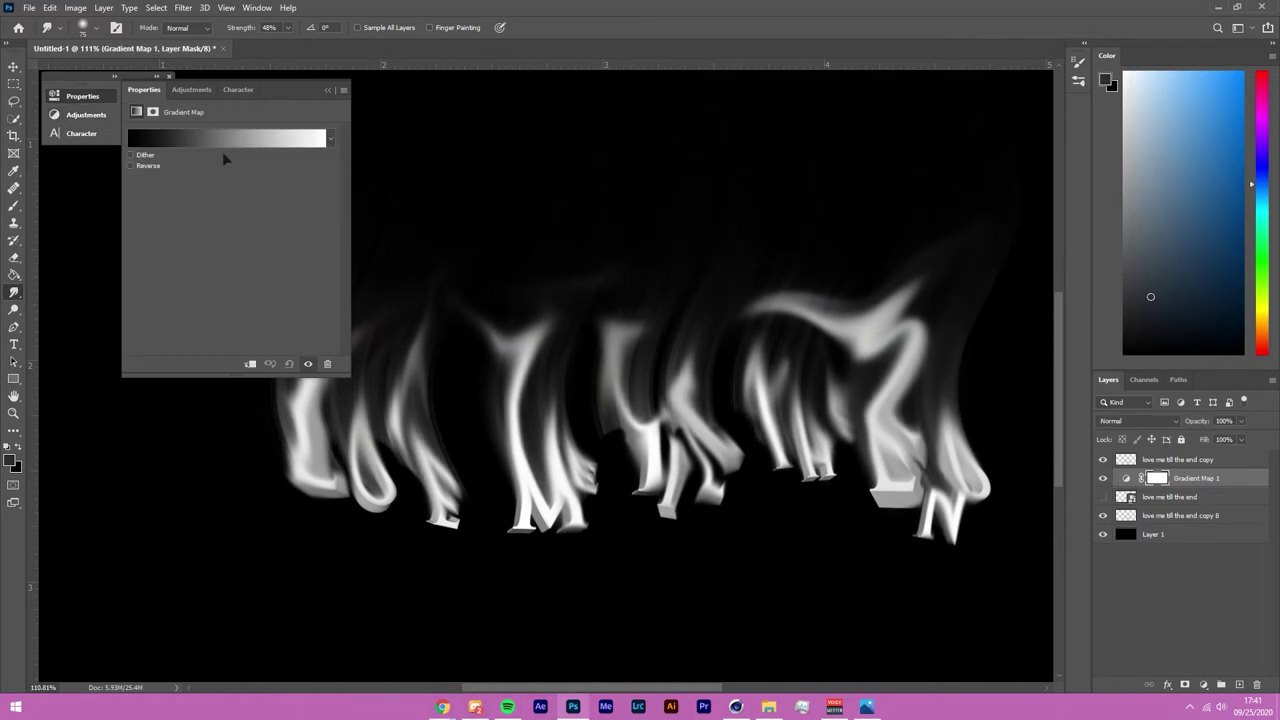
pyautogui.keyDown('ctrl'); pyautogui.click(1204, 486); pyautogui.keyUp('ctrl')
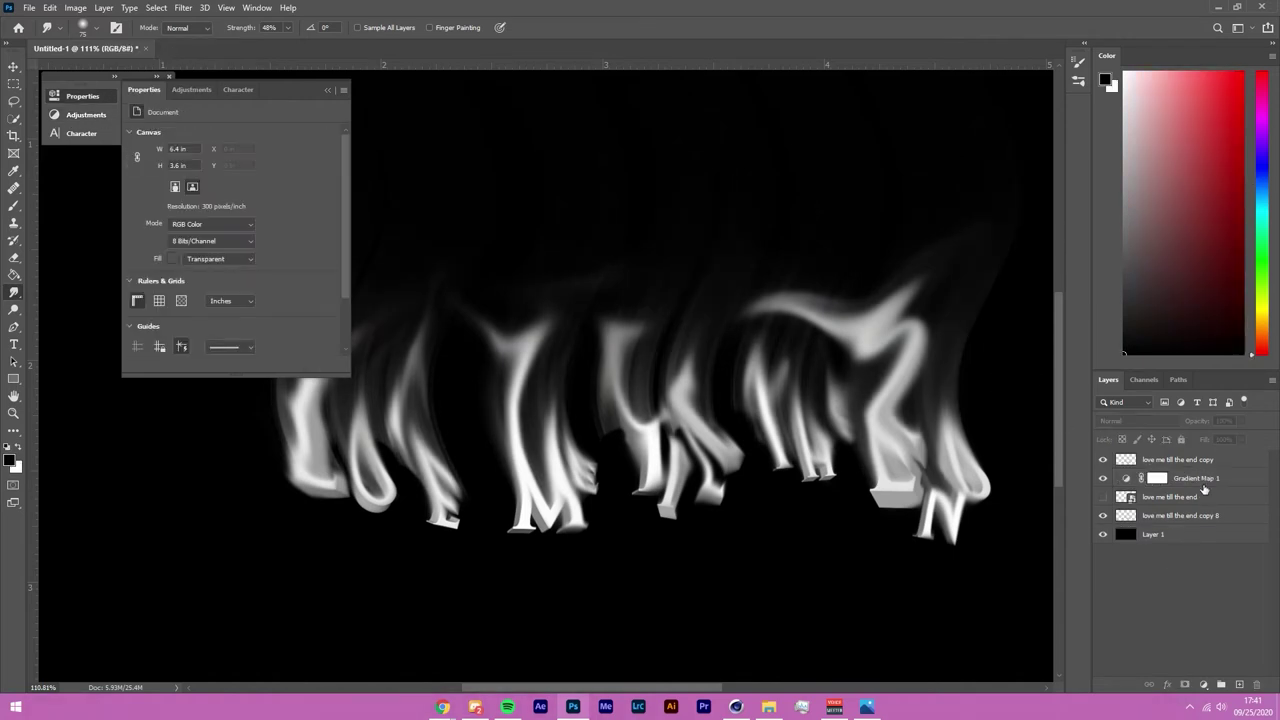
pyautogui.click(1205, 481)
pyautogui.click(210, 142)
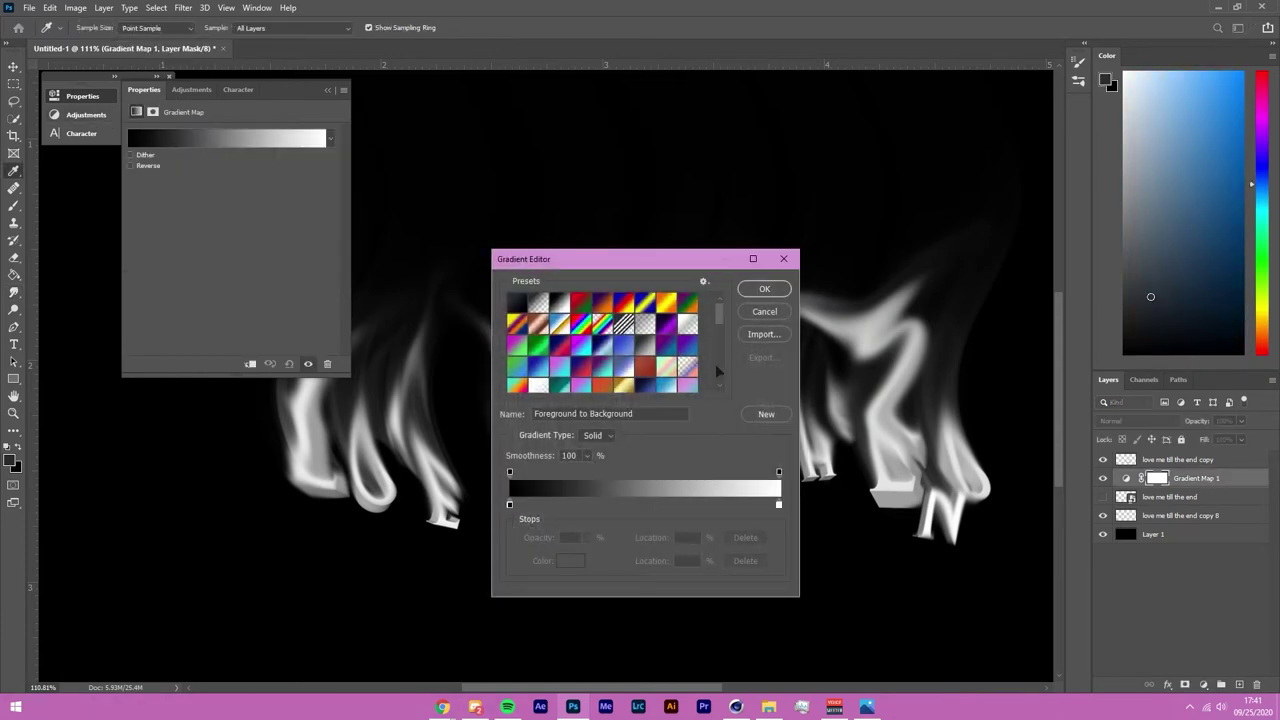
pyautogui.click(557, 346)
pyautogui.click(764, 290)
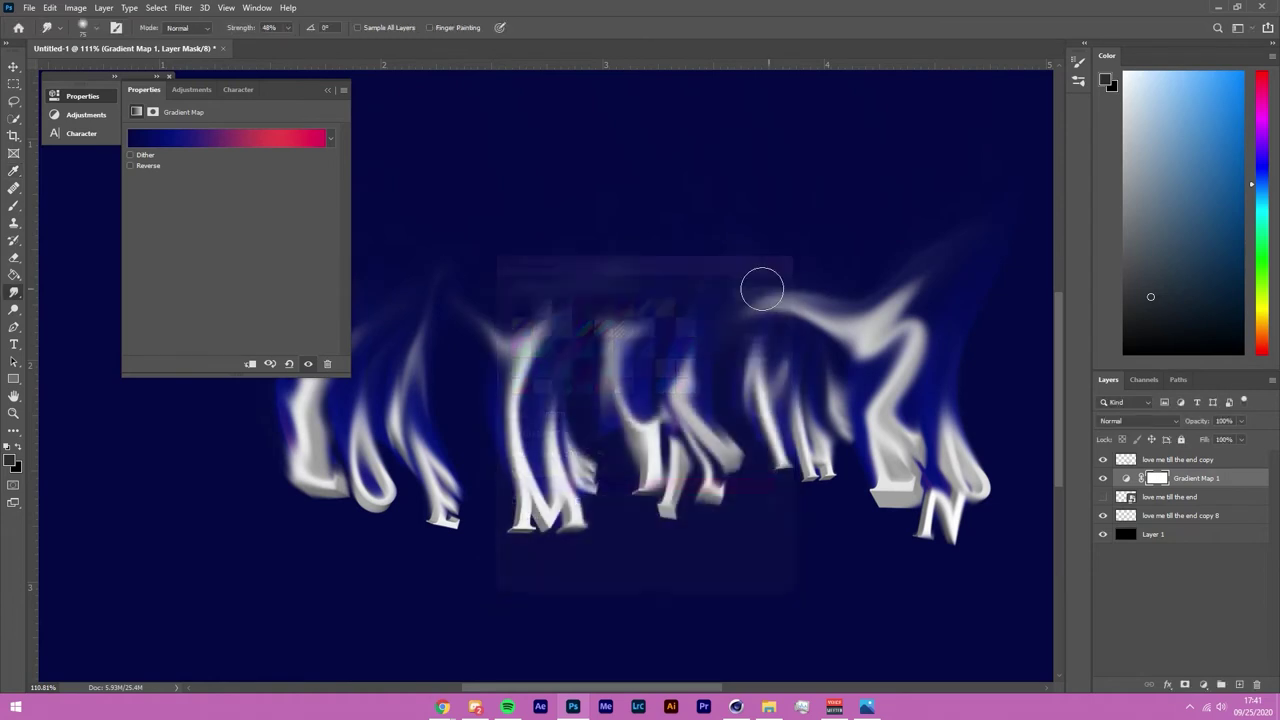
# Step: Move the Gradient Map layer above the smudged text copy and collapse its properties
pyautogui.moveTo(1192, 466); pyautogui.dragTo(1195, 456)
pyautogui.click(1196, 618)
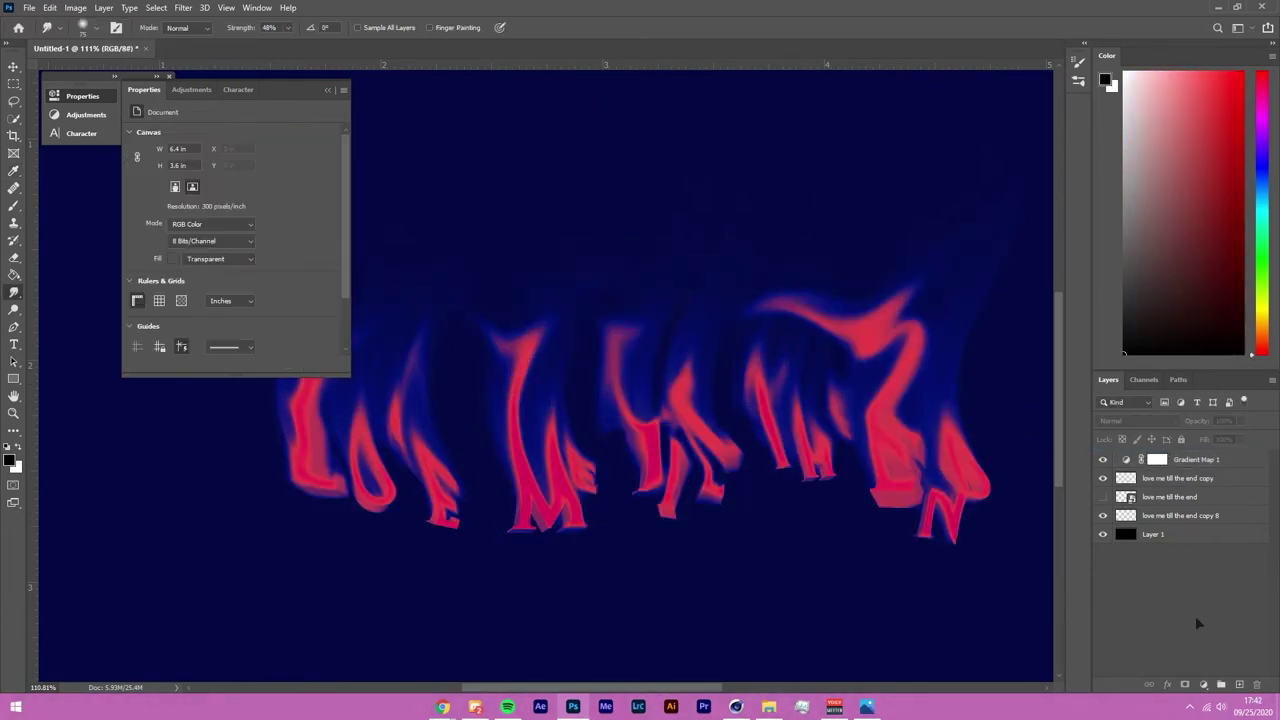
pyautogui.click(329, 90)
# Step: Check the artwork without the black background and without the smudged copy, and make the original text layer visible
pyautogui.scroll(-3, 446, 263)
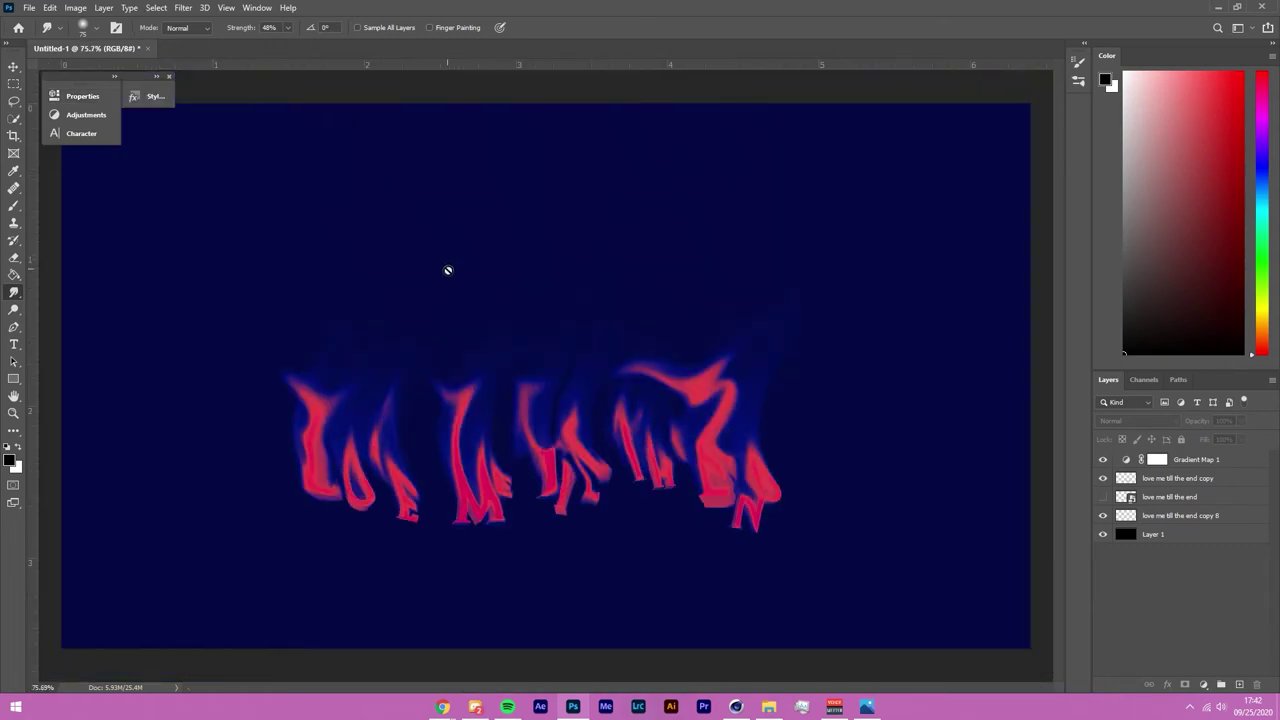
pyautogui.click(1102, 534)
pyautogui.click(1102, 534)
pyautogui.click(1103, 478)
pyautogui.click(1103, 478)
pyautogui.click(1103, 497)
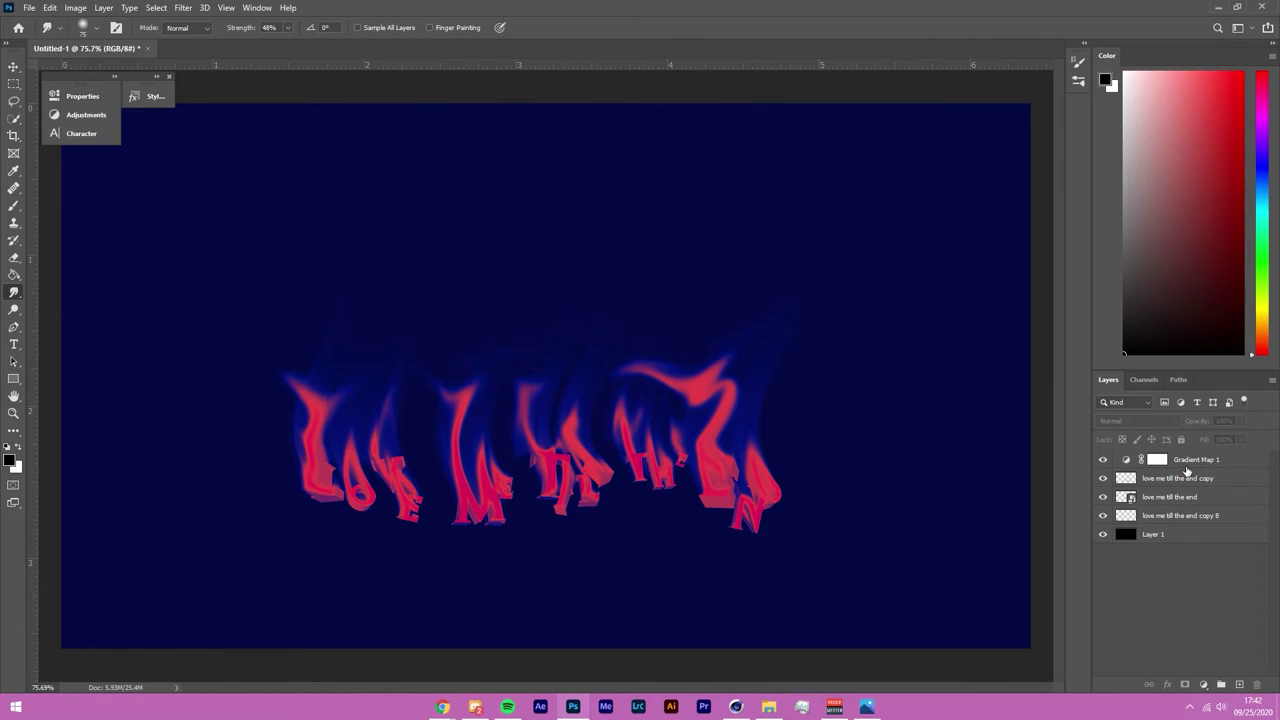
# Step: Group the three "love me till the end" layers and clip the Gradient Map to the group
pyautogui.click(1197, 482)
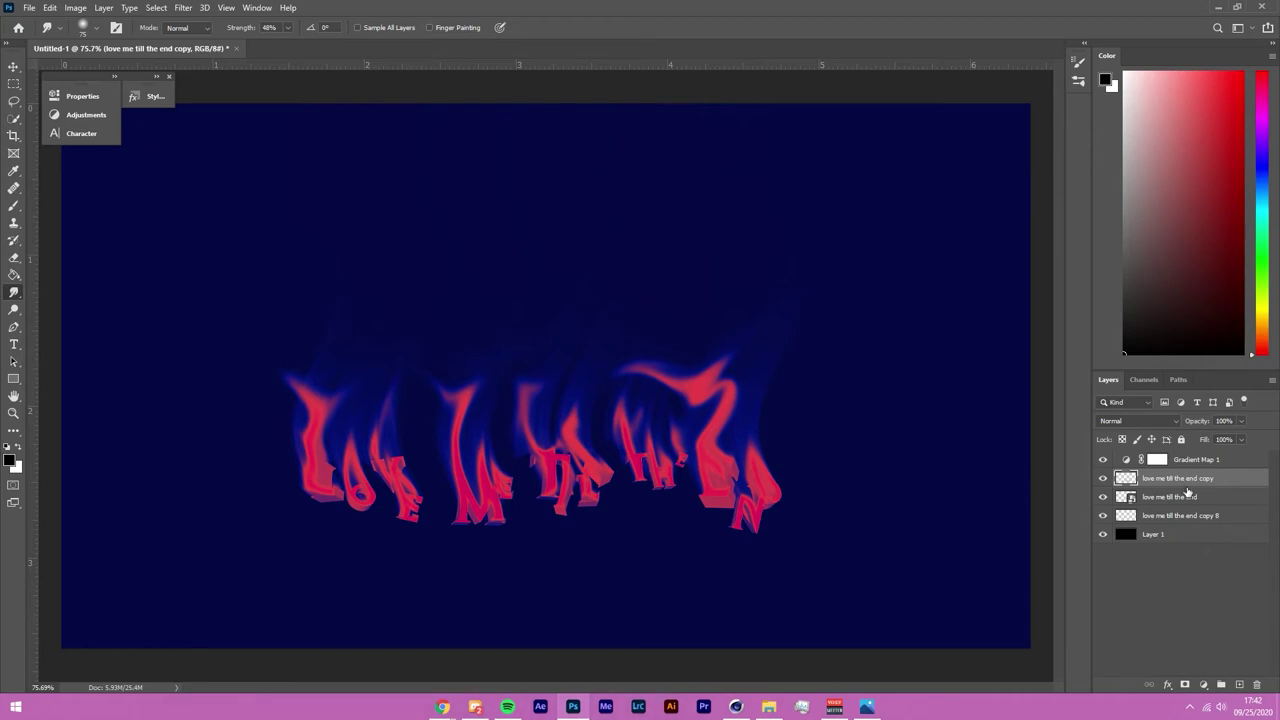
pyautogui.keyDown('shift'); pyautogui.click(1197, 516); pyautogui.keyUp('shift')
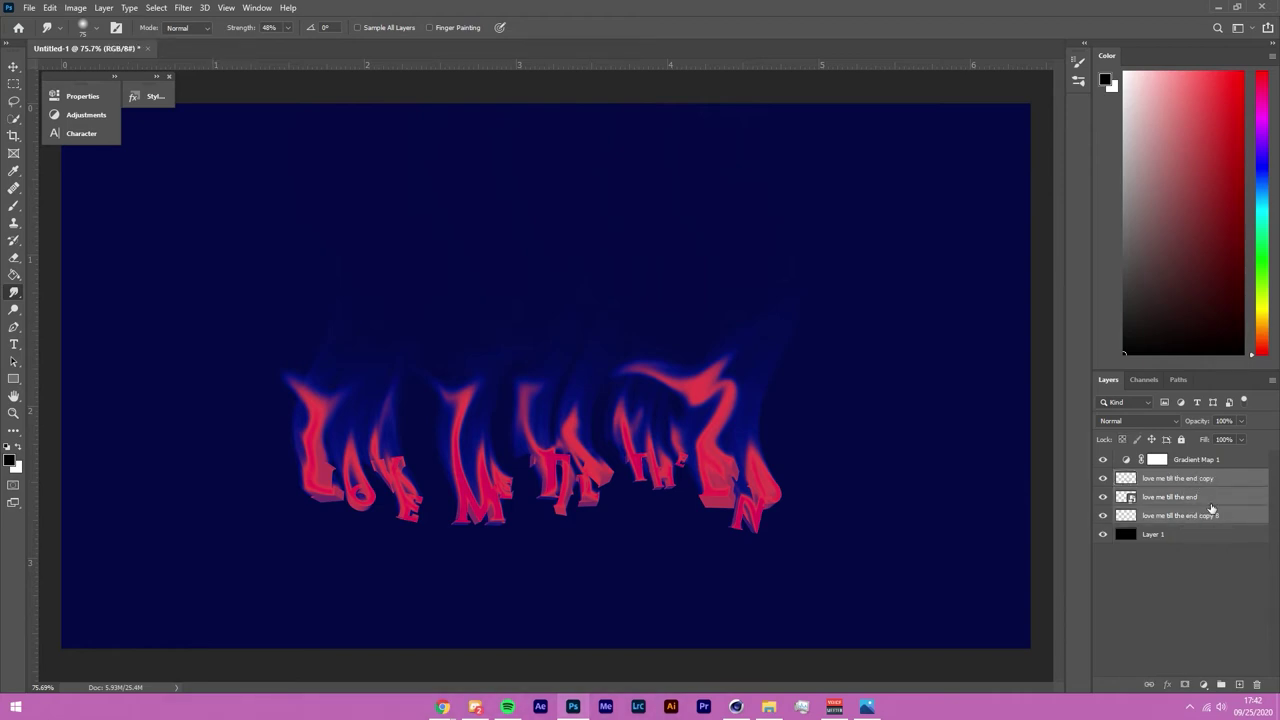
pyautogui.hotkey('ctrl', 'g')
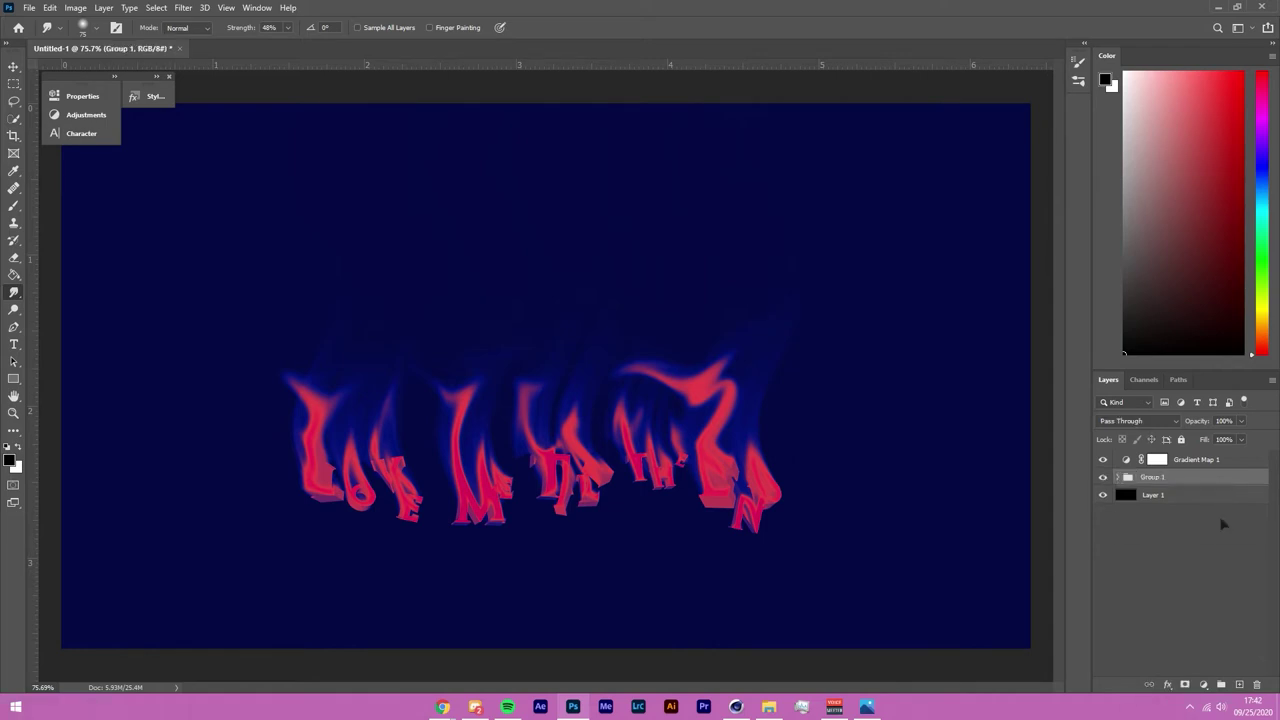
pyautogui.click(1172, 539)
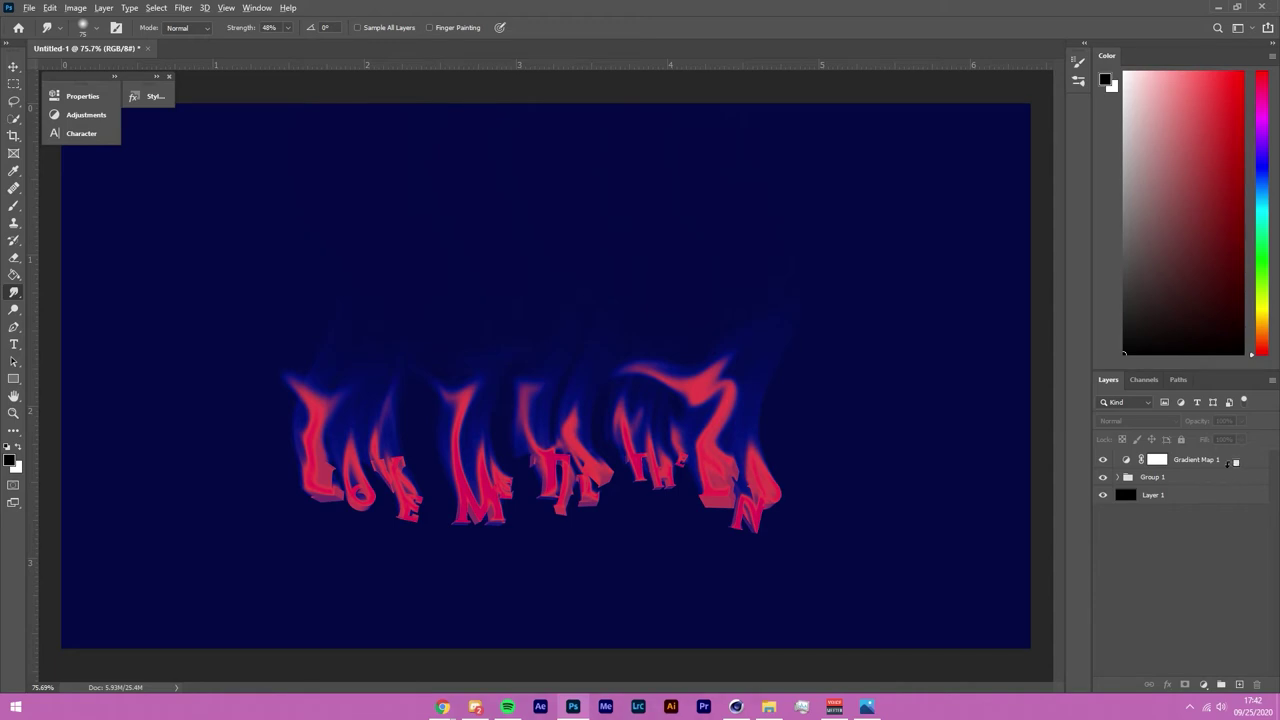
pyautogui.keyDown('alt'); pyautogui.click(1228, 462); pyautogui.keyUp('alt')
# Step: Examine the gradient-mapped flame lettering on black both up close and as a whole
pyautogui.scroll(7, 313, 440)
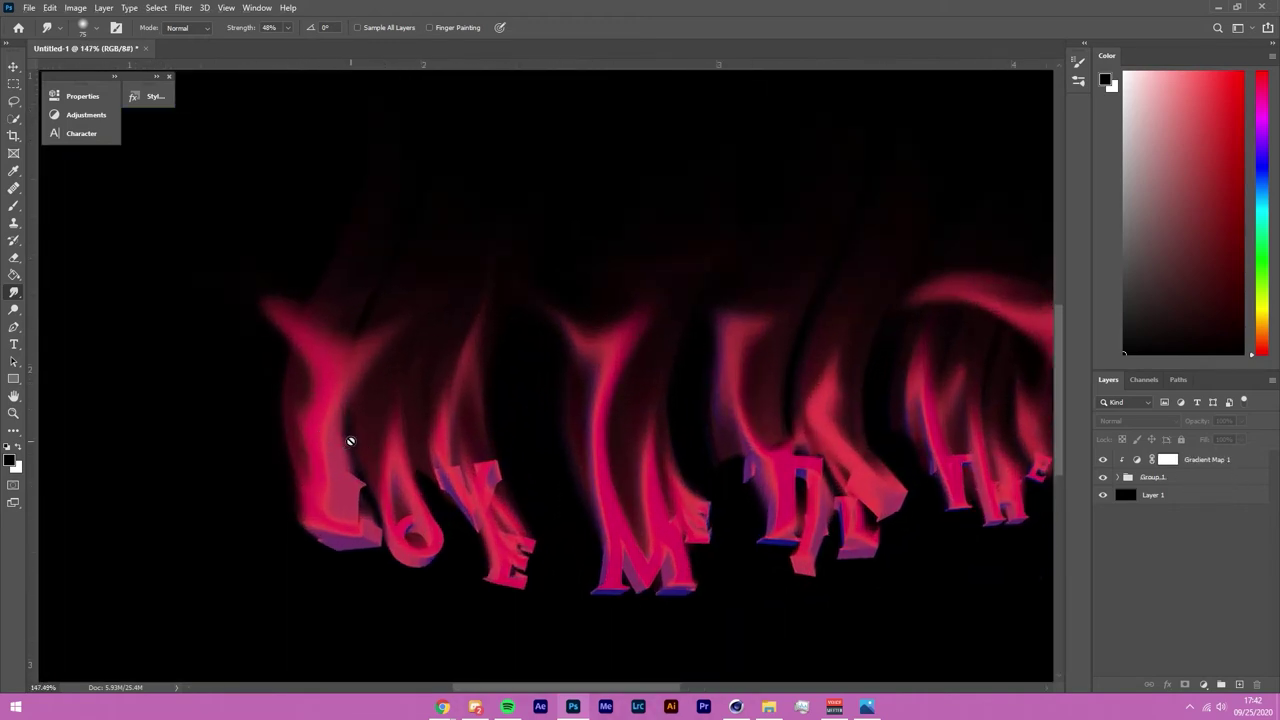
pyautogui.scroll(-6, 360, 438)
pyautogui.scroll(3, 343, 471)
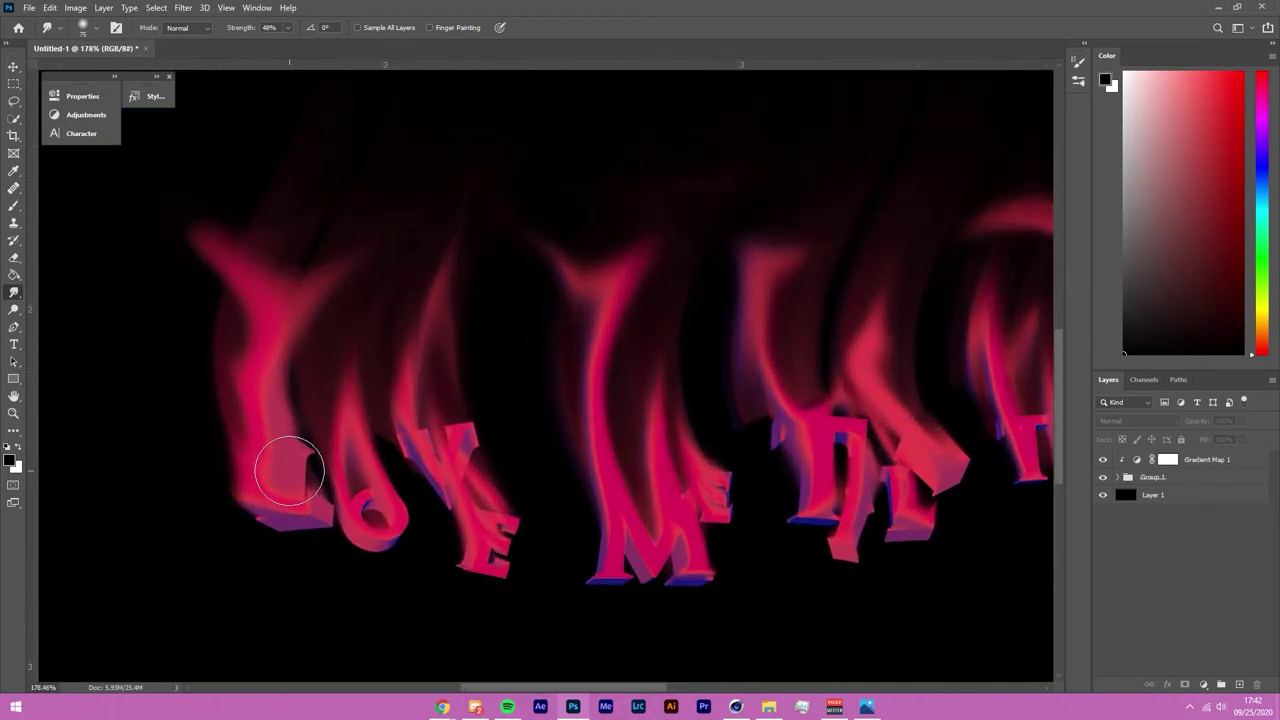
pyautogui.scroll(-3, 477, 346)
pyautogui.scroll(1, 620, 400)
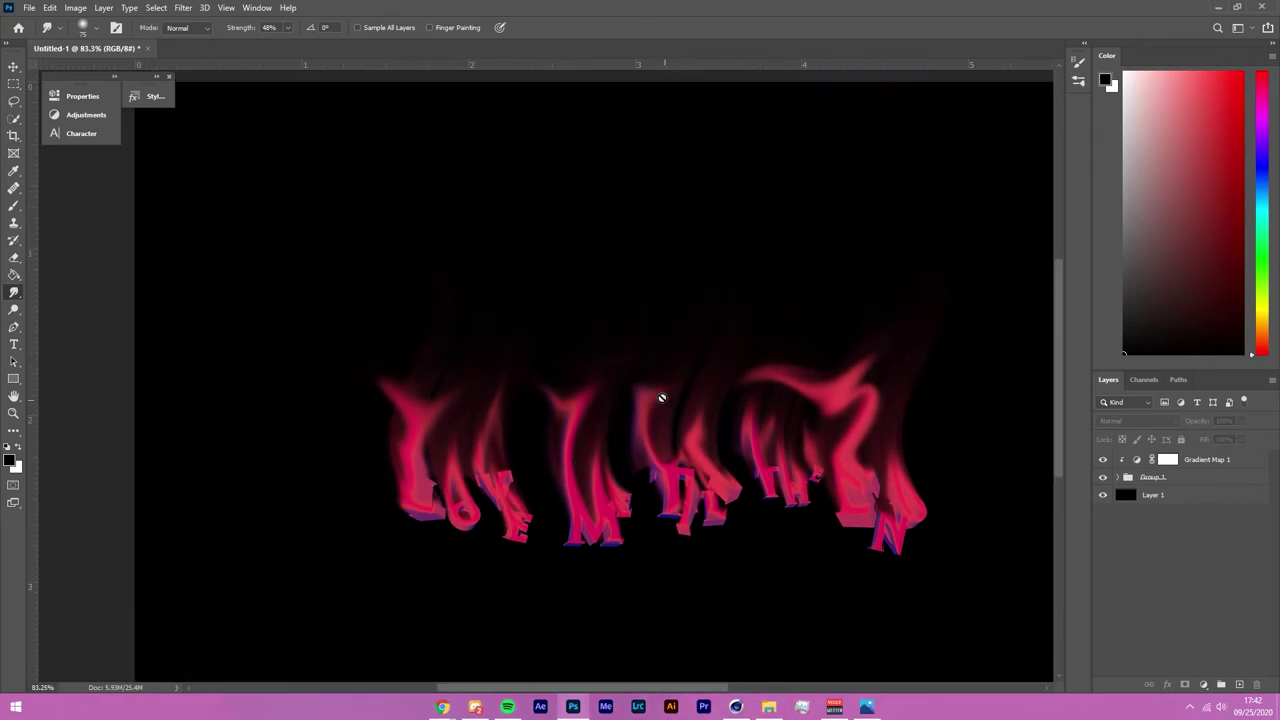
pyautogui.scroll(-6, 662, 395)
pyautogui.scroll(6, 740, 396)
pyautogui.scroll(-1, 714, 437)
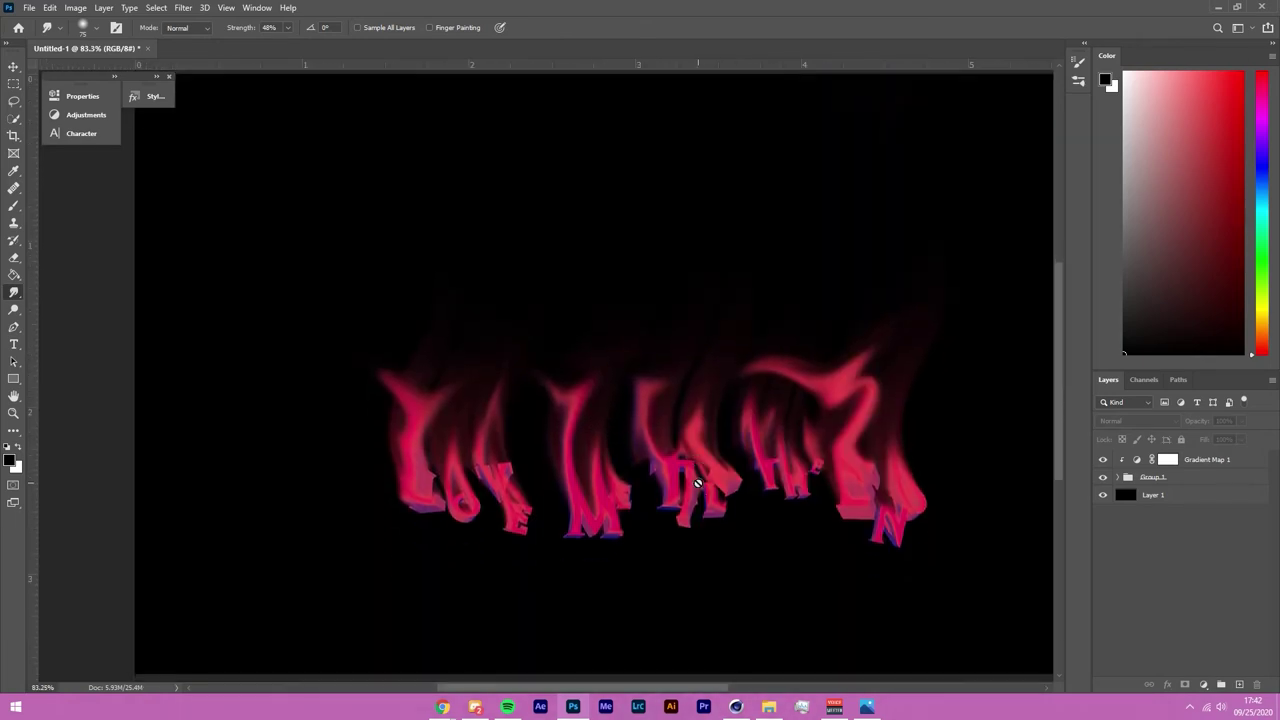
pyautogui.hscroll(2, 690, 491)
pyautogui.scroll(1, 536, 524)
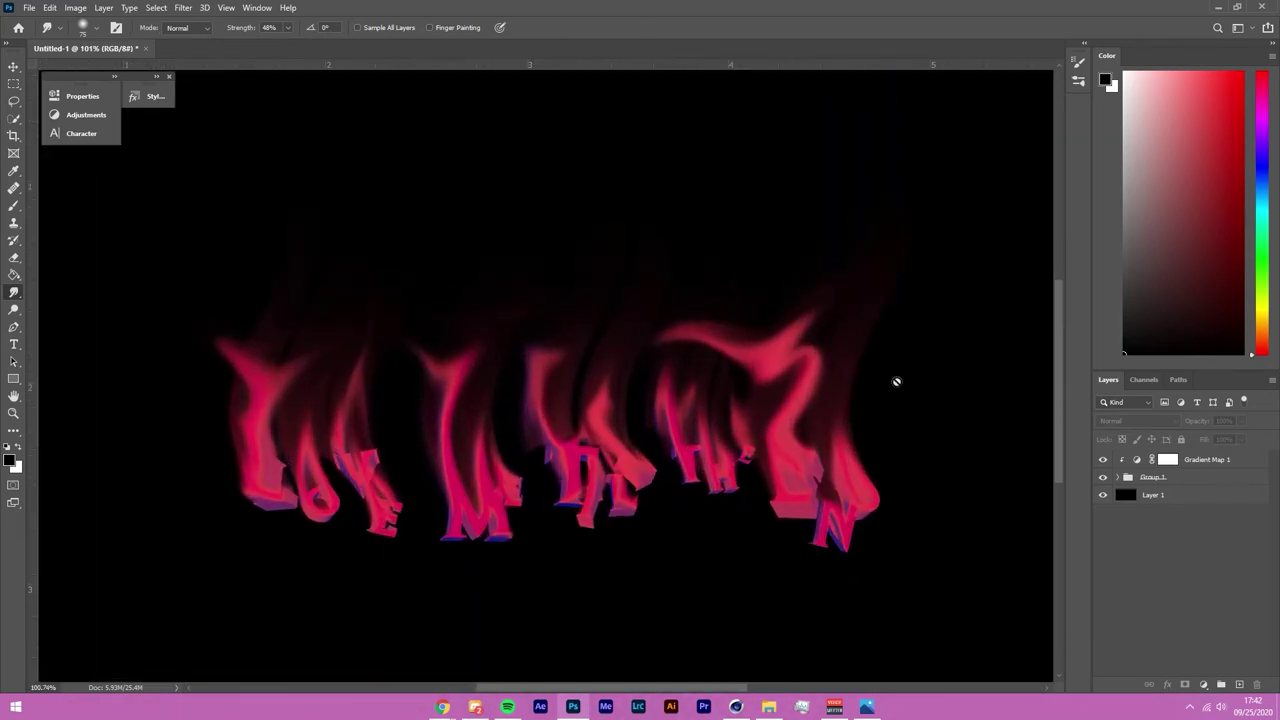
# Step: Expand the group and compare the lettering with and without the original text layer
pyautogui.click(1117, 478)
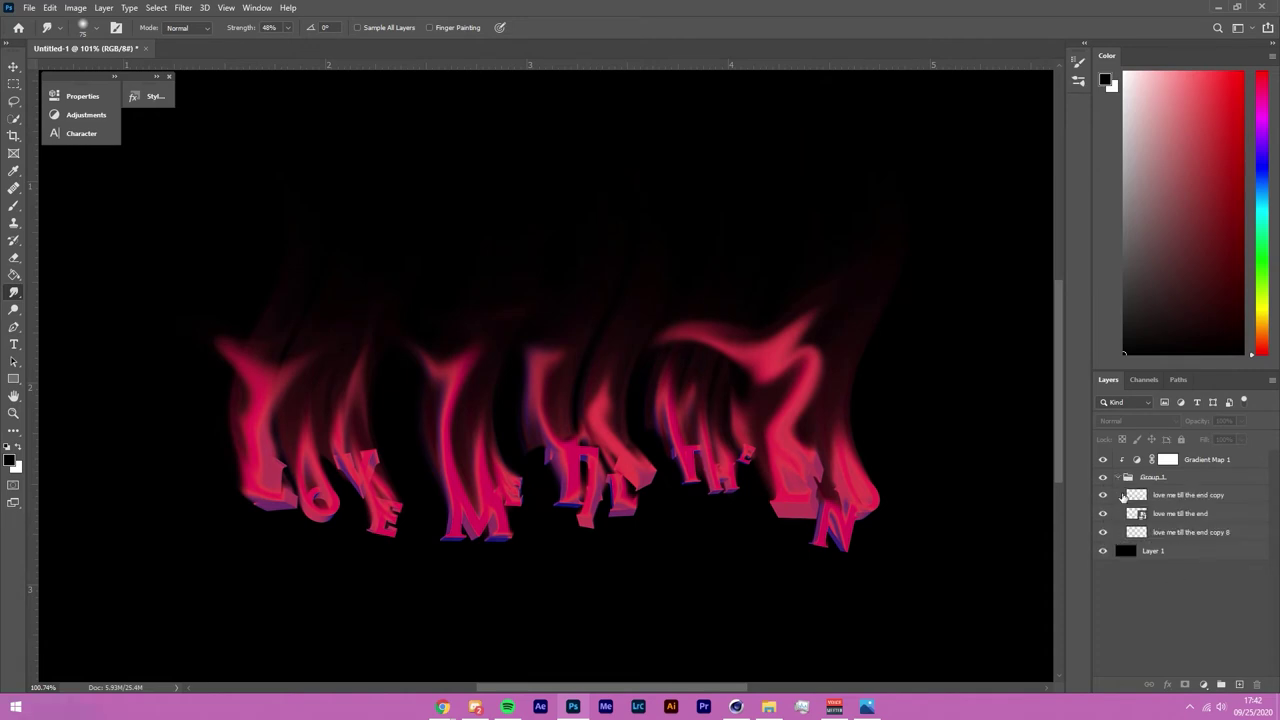
pyautogui.click(1165, 513)
pyautogui.click(1103, 514)
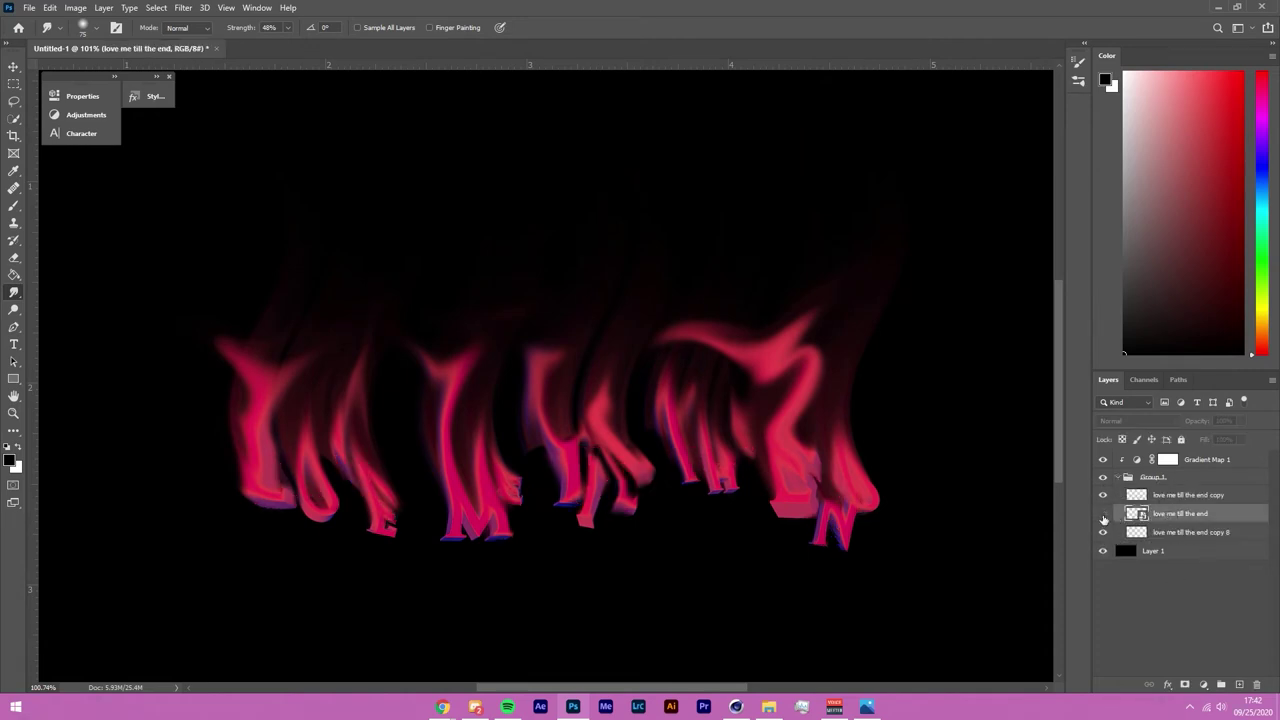
pyautogui.click(1103, 515)
# Step: Move the original text layer to the top of the group and set its blend mode to Difference
pyautogui.scroll(5, 357, 460)
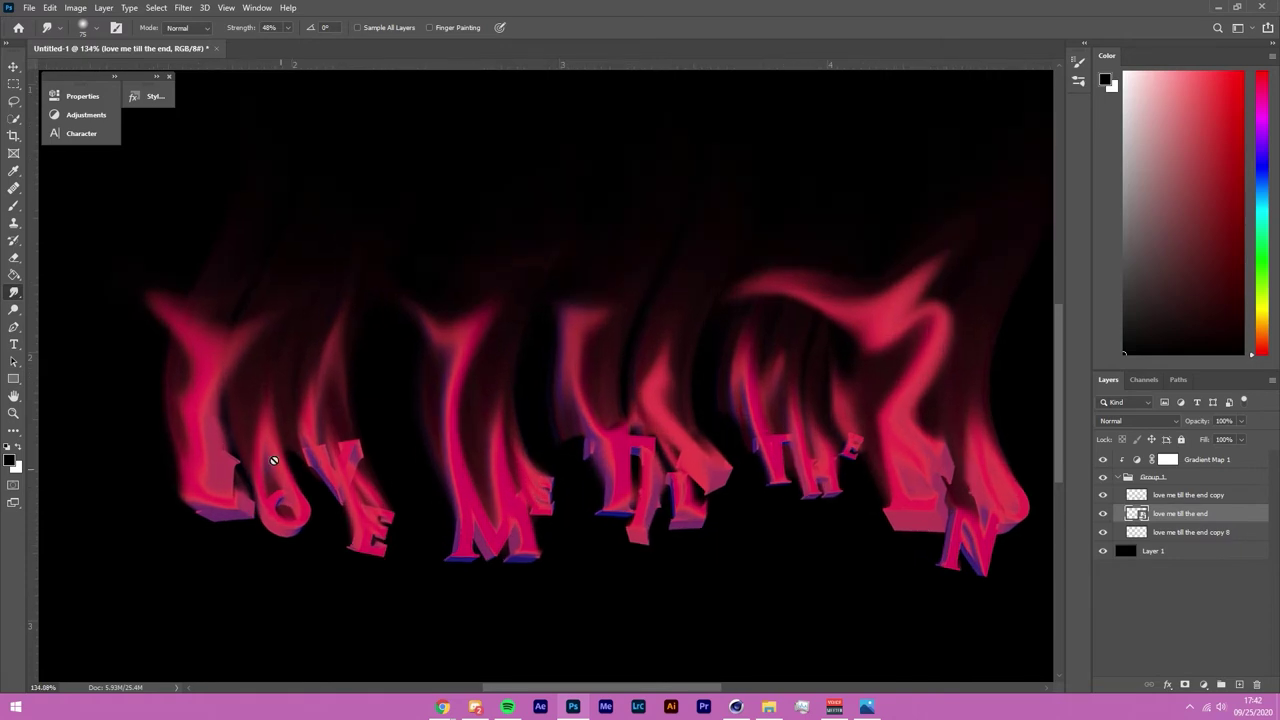
pyautogui.moveTo(1160, 515); pyautogui.dragTo(1158, 492)
pyautogui.scroll(-3, 446, 418)
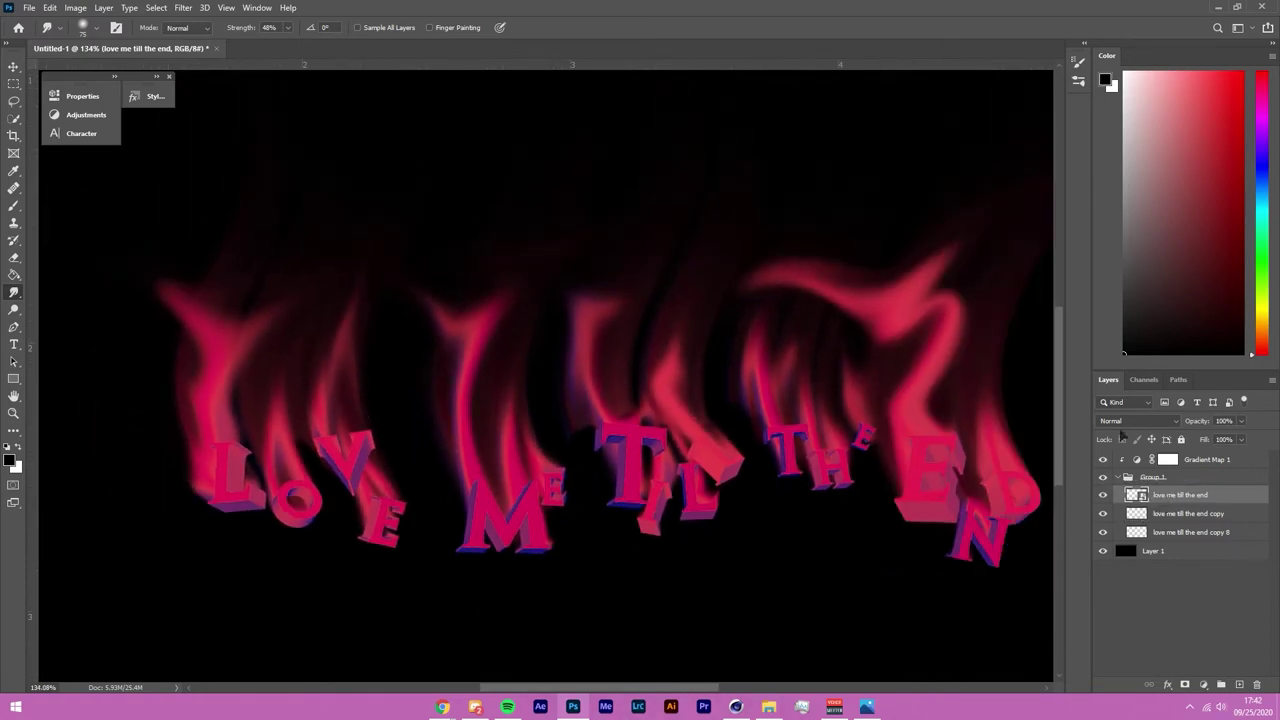
pyautogui.click(1135, 421)
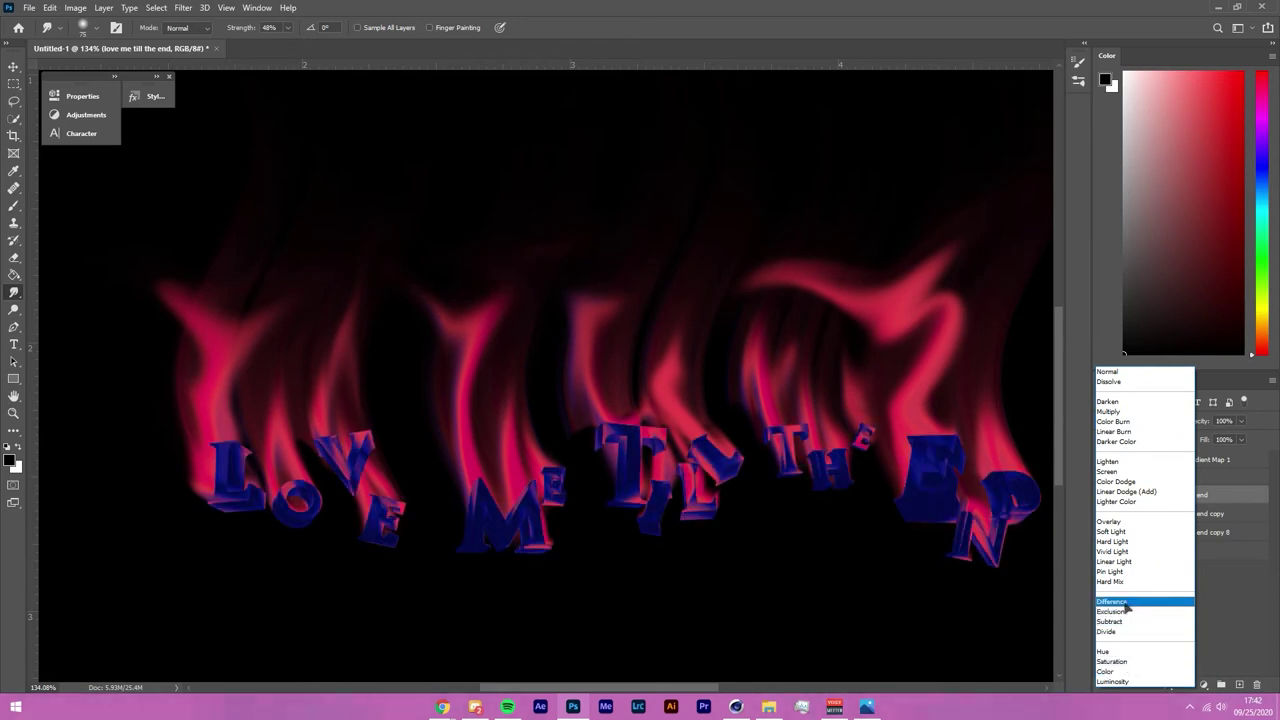
pyautogui.click(1127, 605)
pyautogui.click(1214, 583)
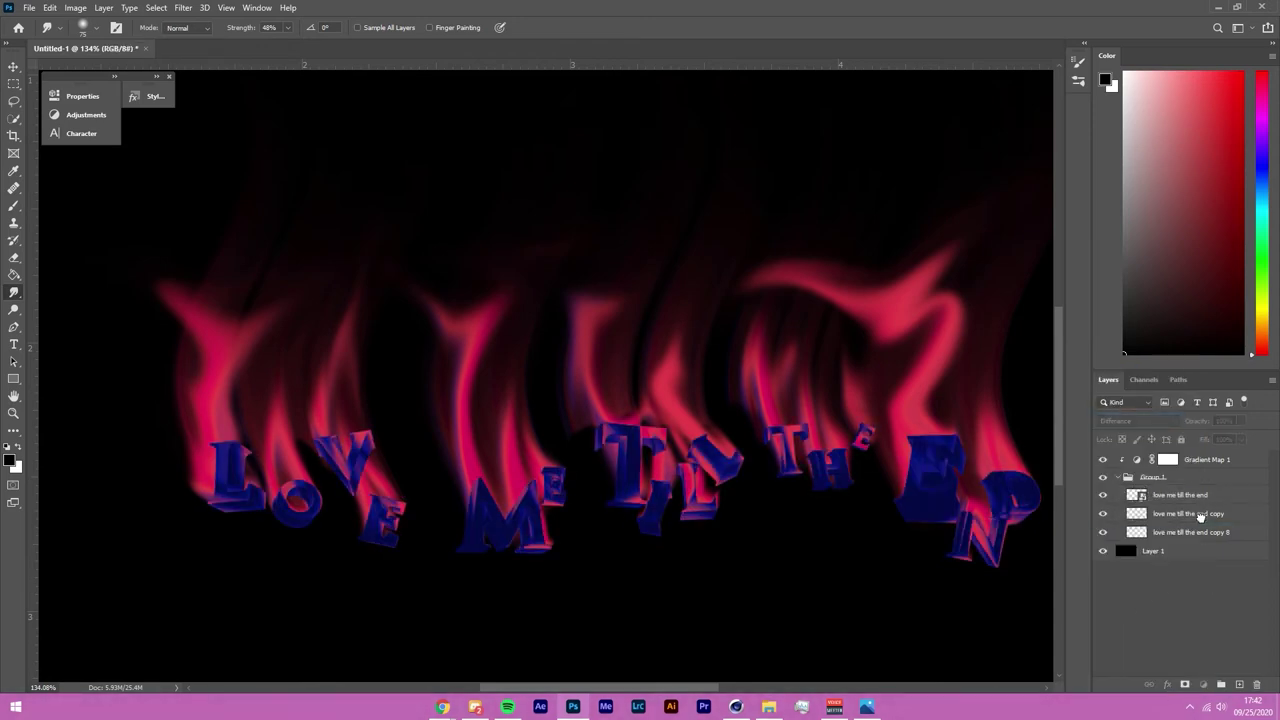
# Step: Try the original text layer beneath the smudged copy in Subtract mode, and return it to the group's top in Difference mode
pyautogui.moveTo(1200, 515); pyautogui.dragTo(1202, 522)
pyautogui.click(1135, 421)
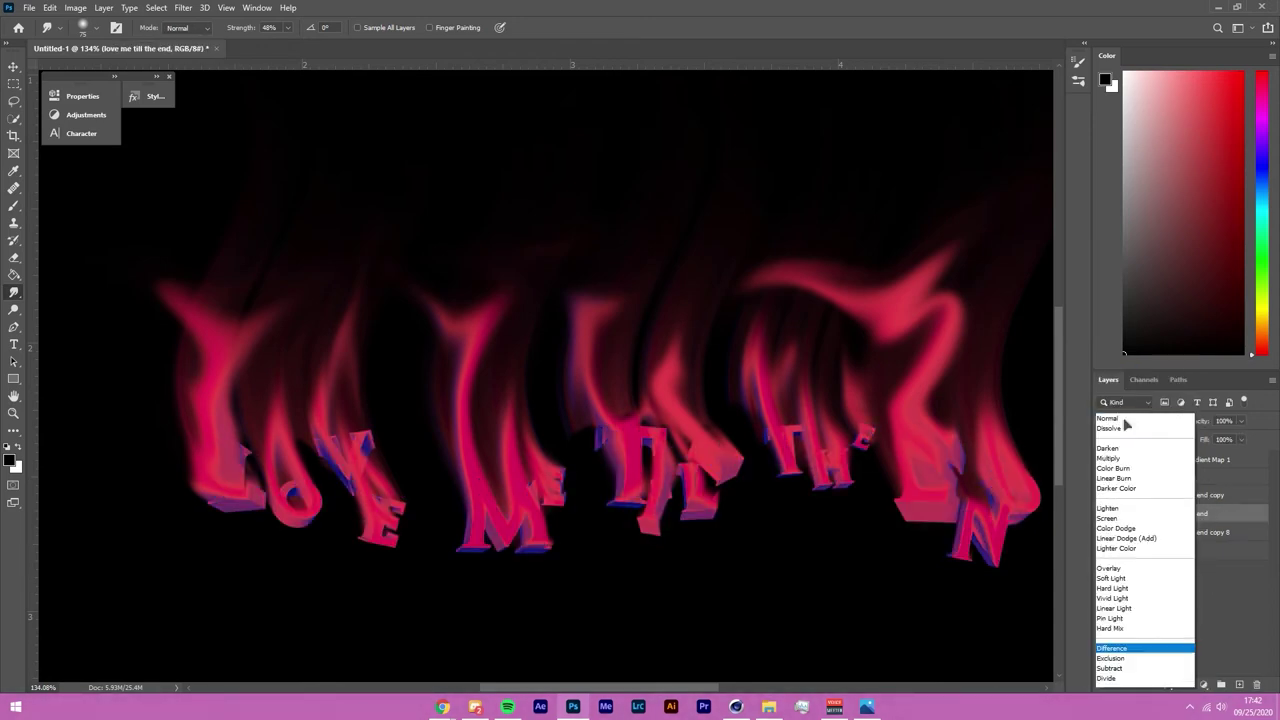
pyautogui.click(1126, 370)
pyautogui.click(1145, 421)
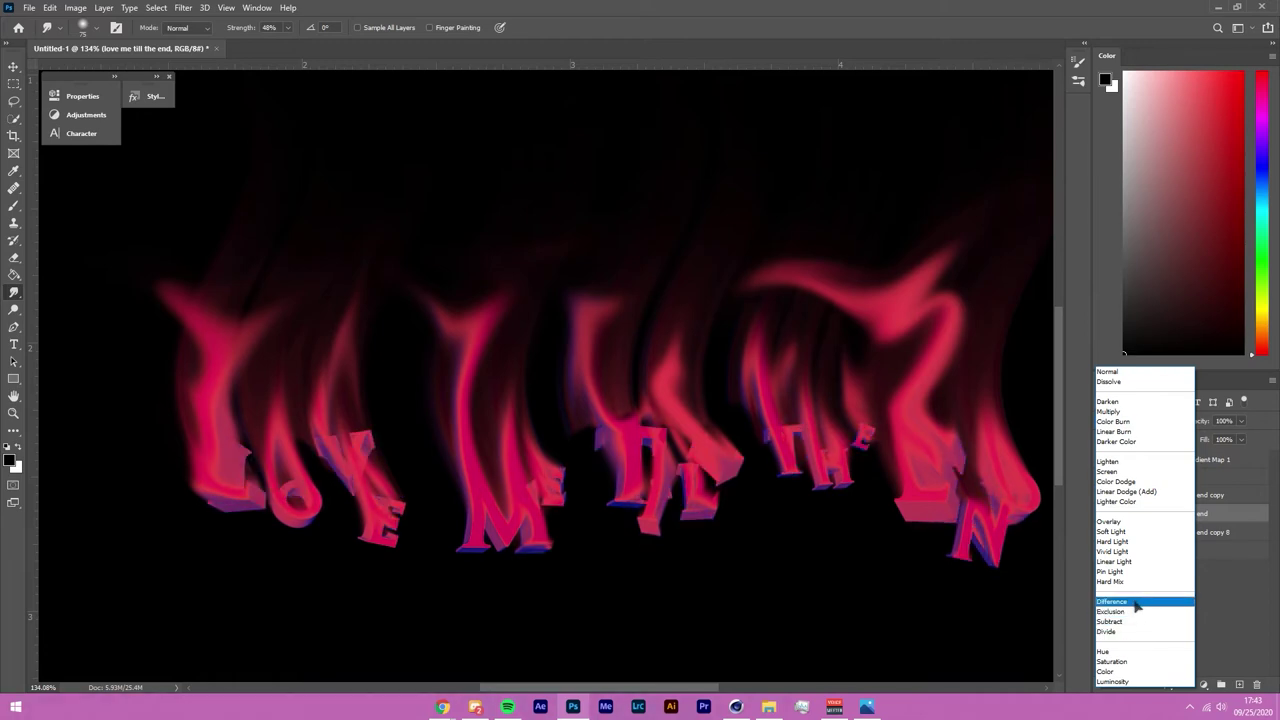
pyautogui.click(1134, 622)
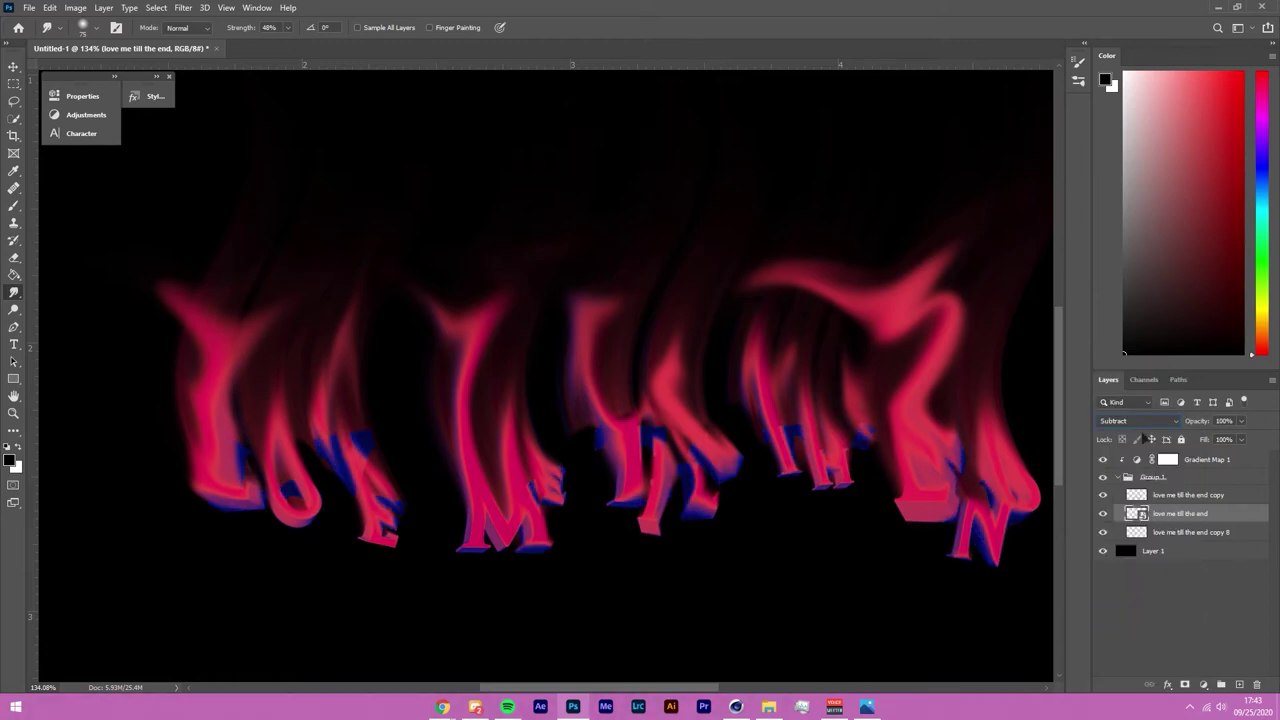
pyautogui.click(1142, 421)
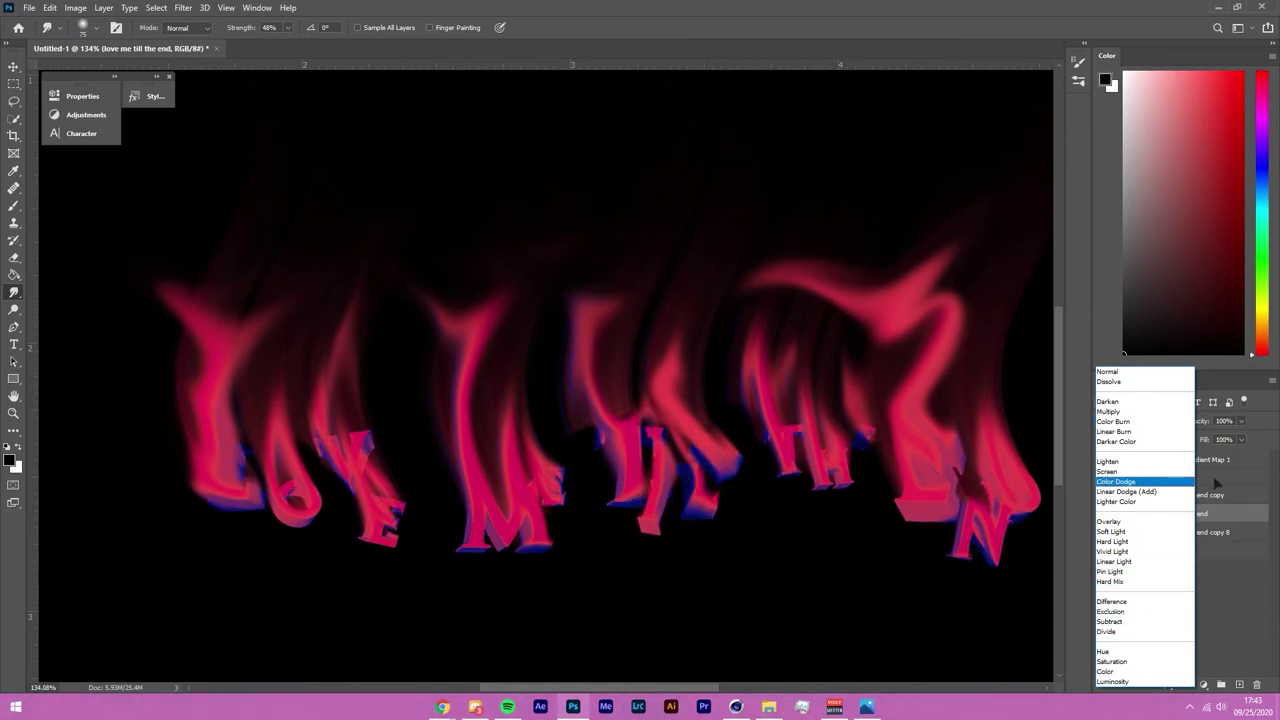
pyautogui.click(1146, 601)
pyautogui.moveTo(1147, 497); pyautogui.dragTo(1179, 495)
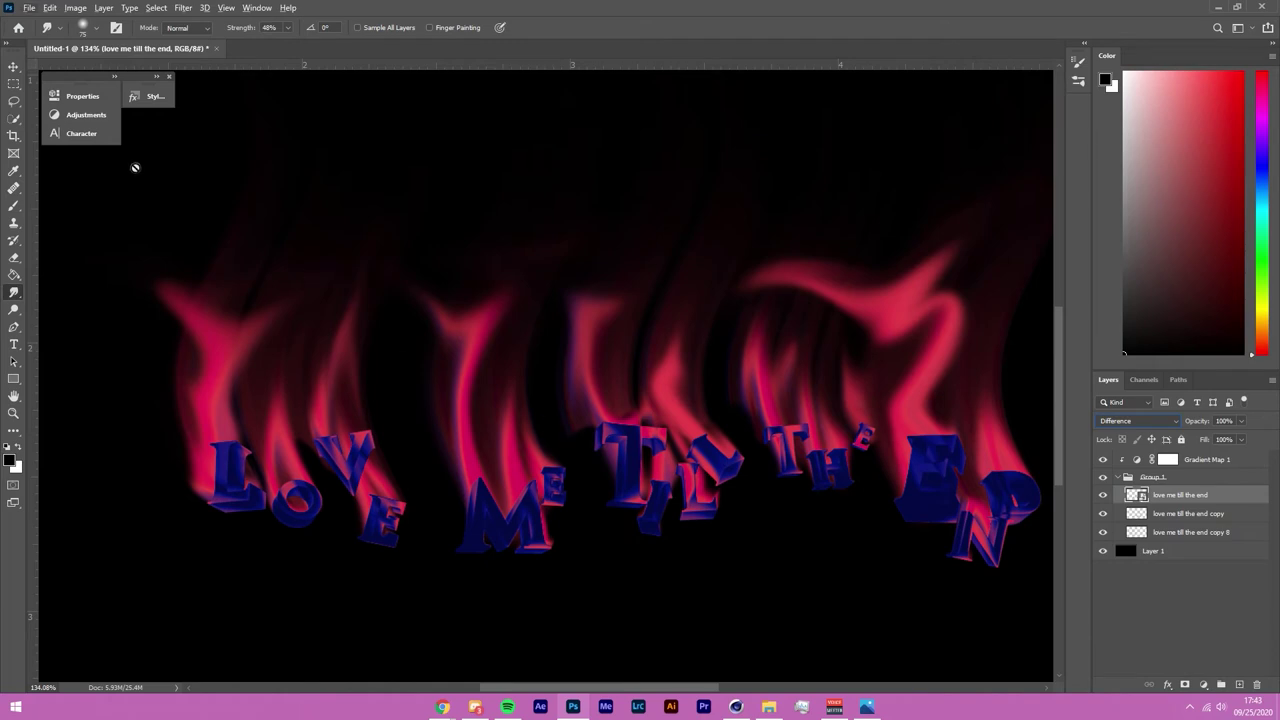
# Step: Lower the opacity of the Difference-blended original text layer to 64%
pyautogui.click(14, 66)
pyautogui.scroll(-1, 425, 450)
pyautogui.scroll(-1, 433, 455)
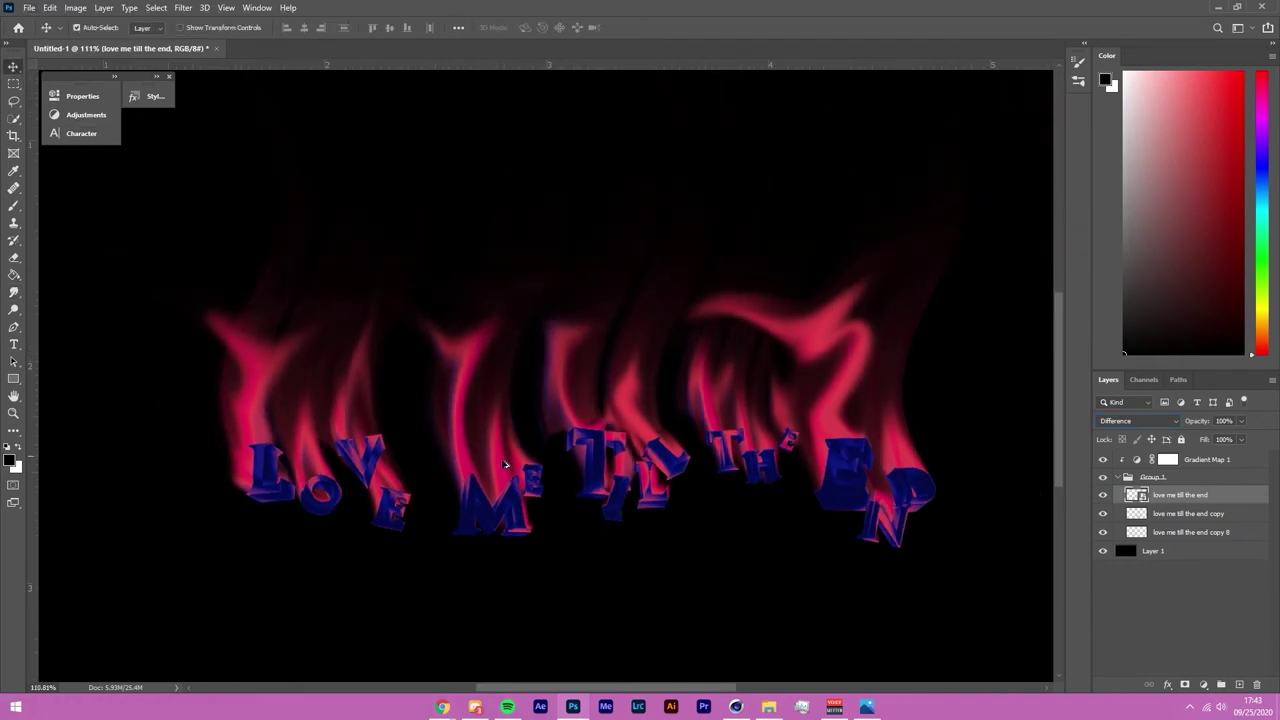
pyautogui.scroll(-1, 970, 483)
pyautogui.scroll(-1, 628, 492)
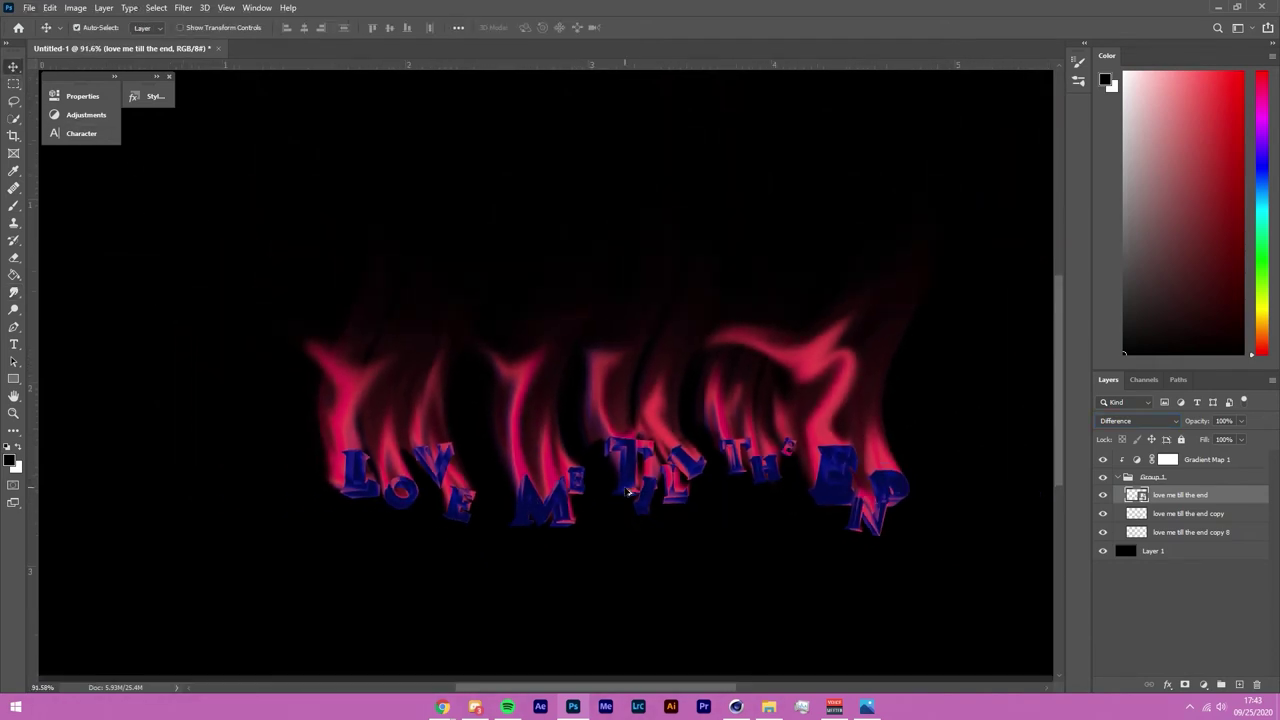
pyautogui.moveTo(1190, 428); pyautogui.dragTo(1214, 427)
pyautogui.scroll(-2, 722, 450)
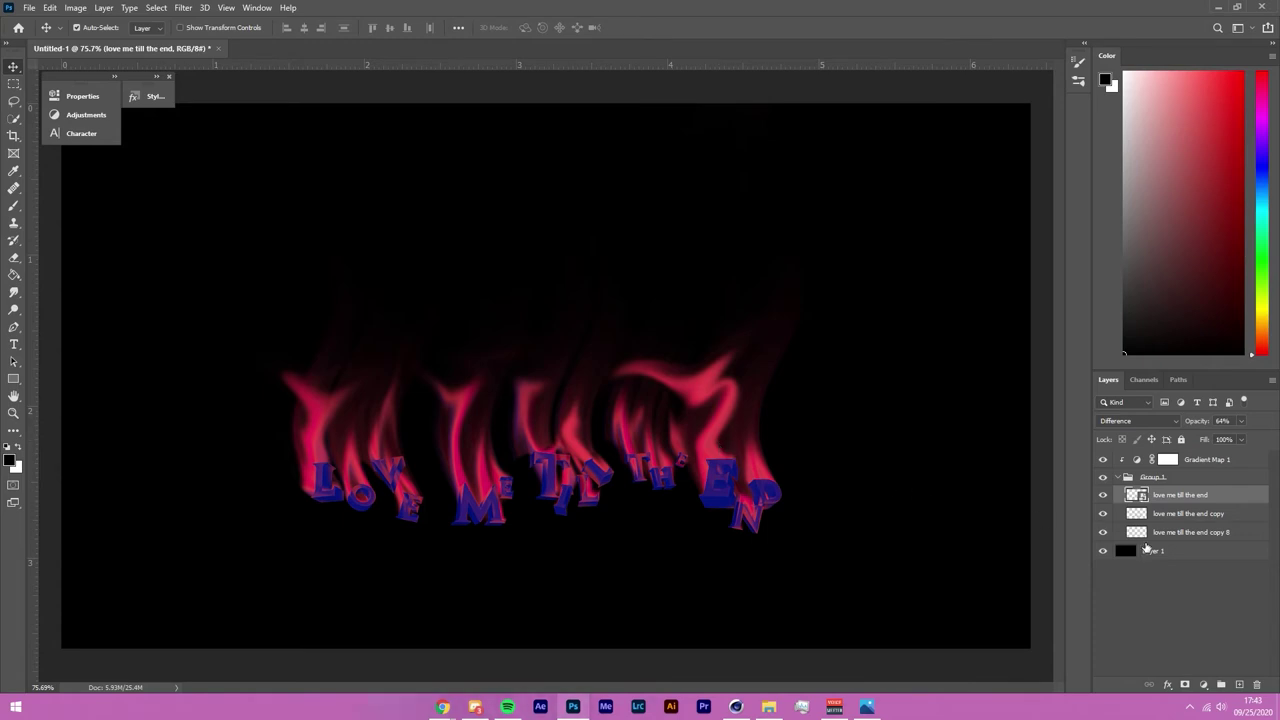
# Step: Collapse the group, scale it proportionally to about 114%, and move it up to reposition the flame lettering on the canvas
pyautogui.click(1121, 477)
pyautogui.hotkey('ctrl', 't')
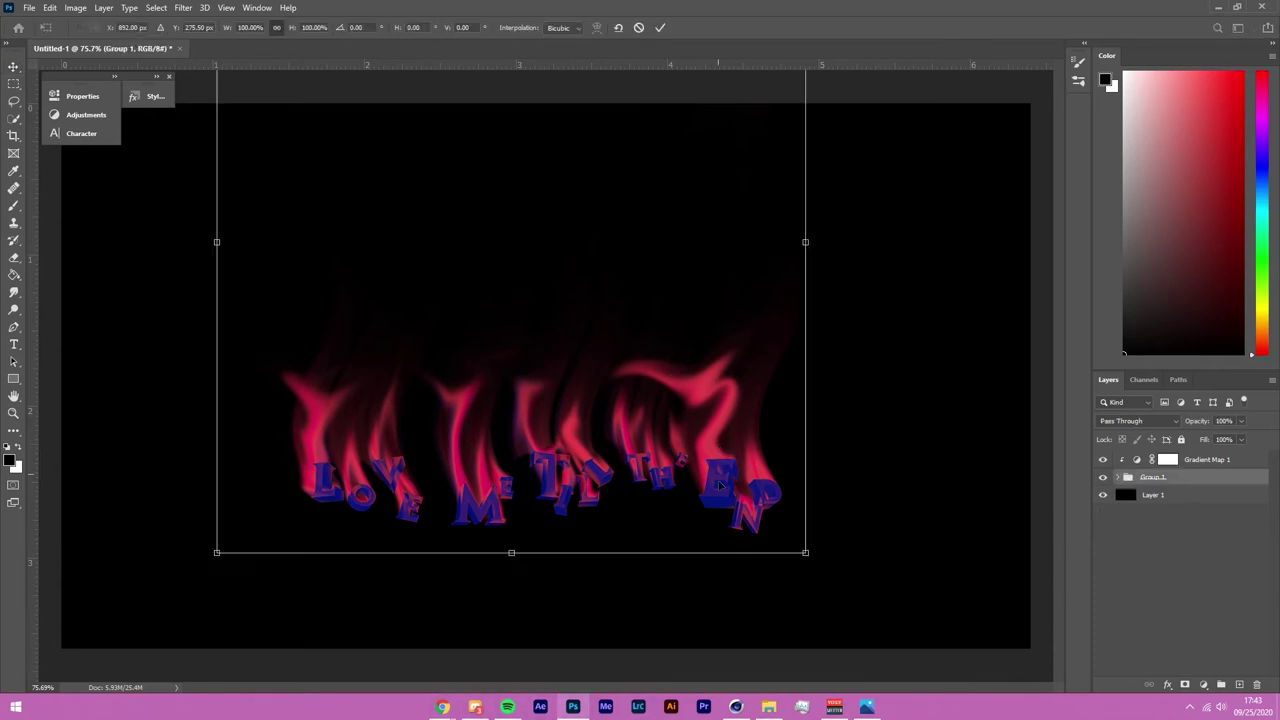
pyautogui.moveTo(805, 552); pyautogui.dragTo(864, 582)
pyautogui.moveTo(729, 545); pyautogui.dragTo(727, 500)
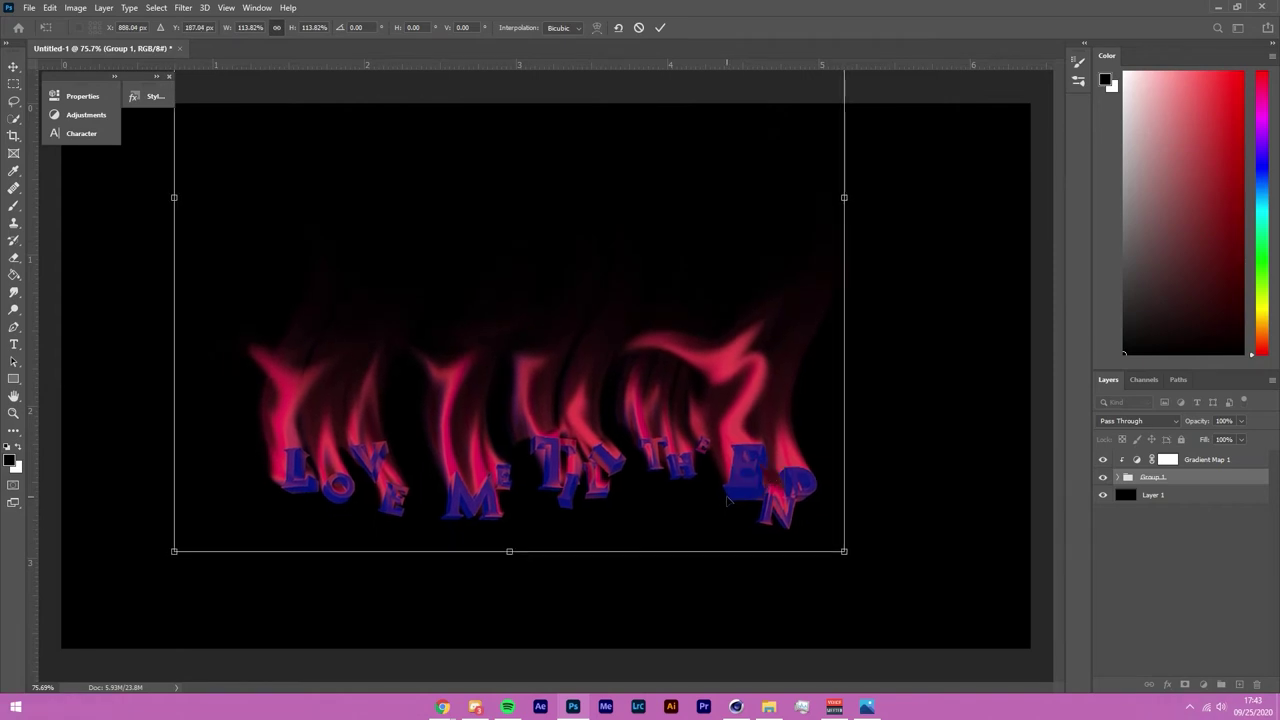
pyautogui.click(661, 27)
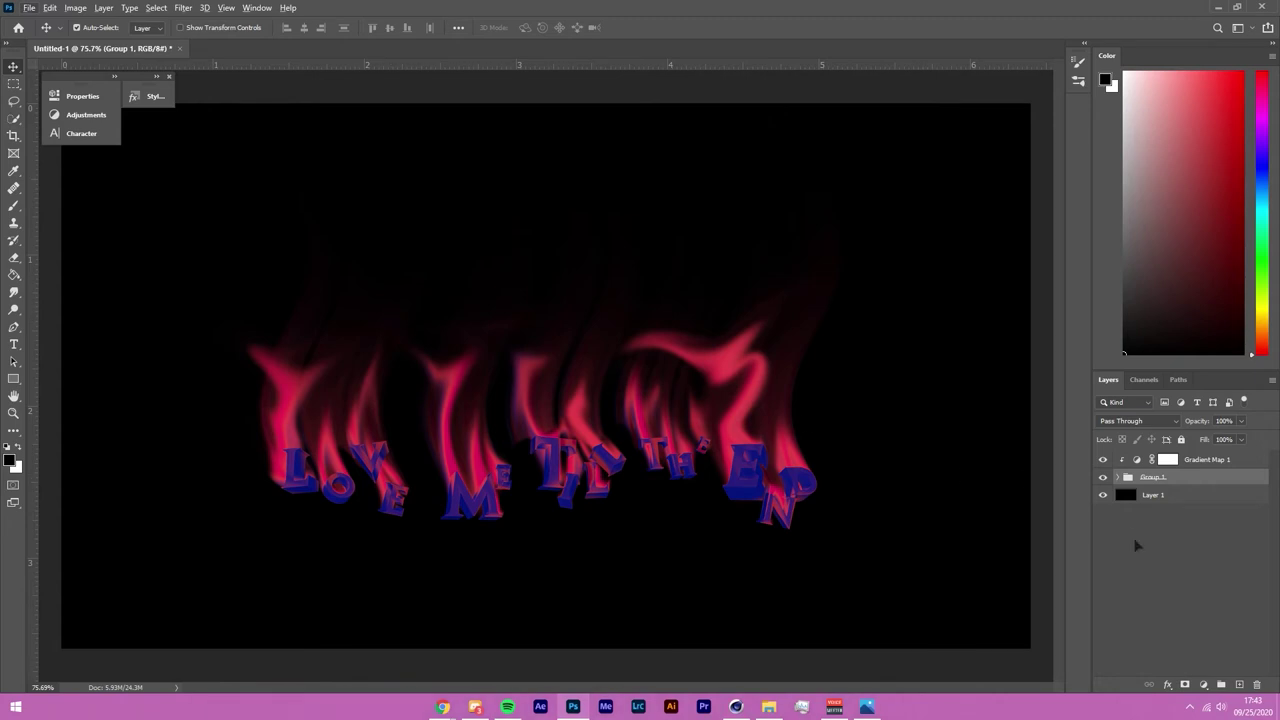
# Step: Compare the artwork with the group hidden and shown, and add a new layer clipped above the gradient map
pyautogui.click(1103, 477)
pyautogui.click(1103, 477)
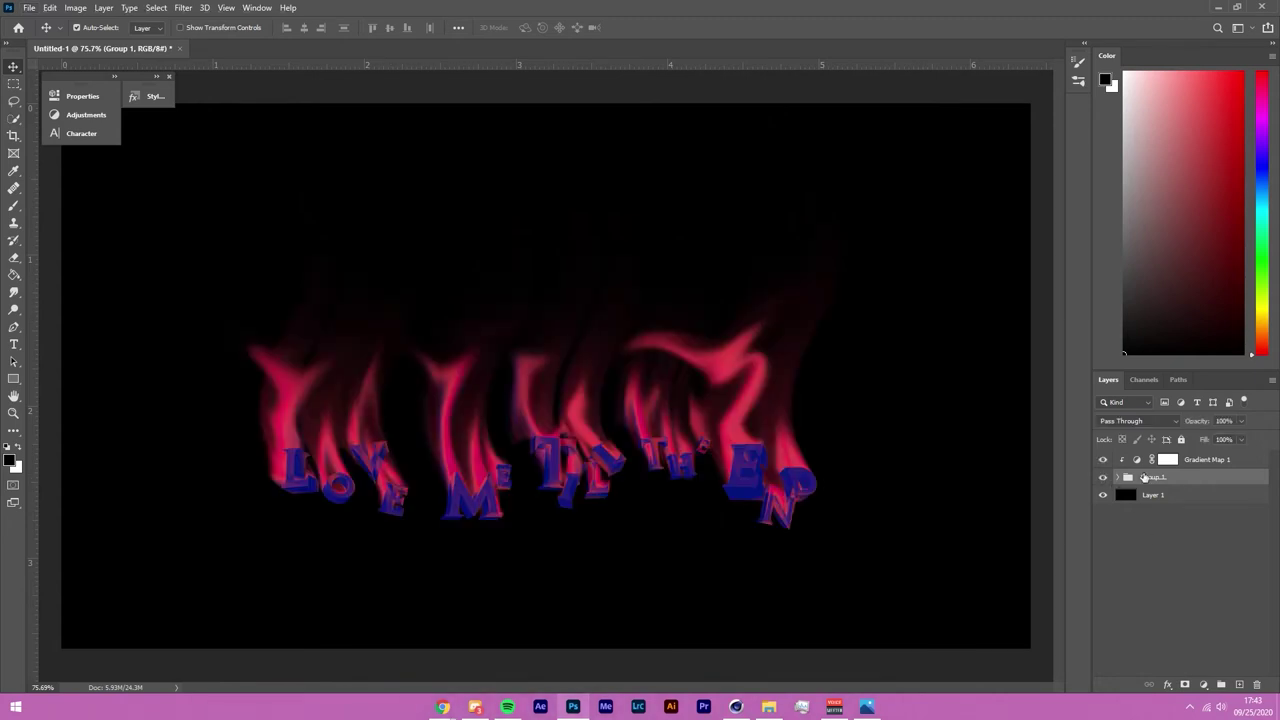
pyautogui.click(1239, 685)
pyautogui.moveTo(1184, 480); pyautogui.dragTo(1190, 455)
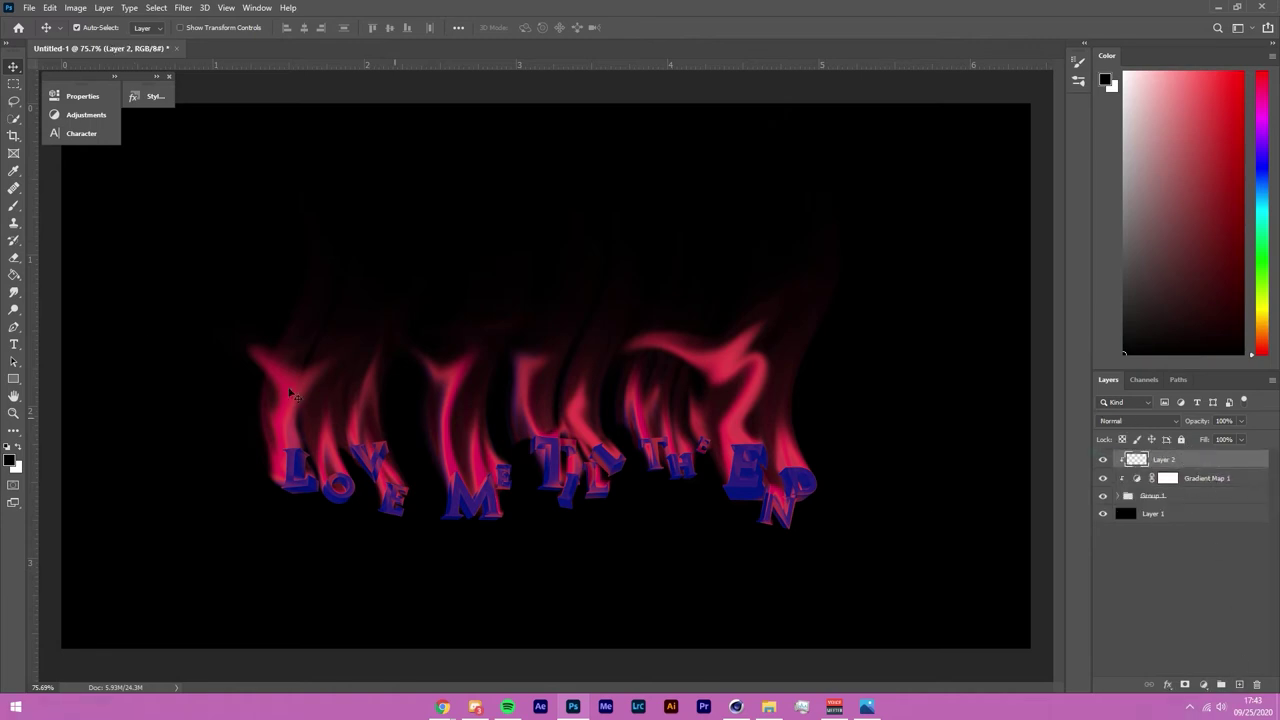
# Step: Set up the Brush tool with a hard round tip and try a stroke over the lettering, undoing it
pyautogui.click(14, 206)
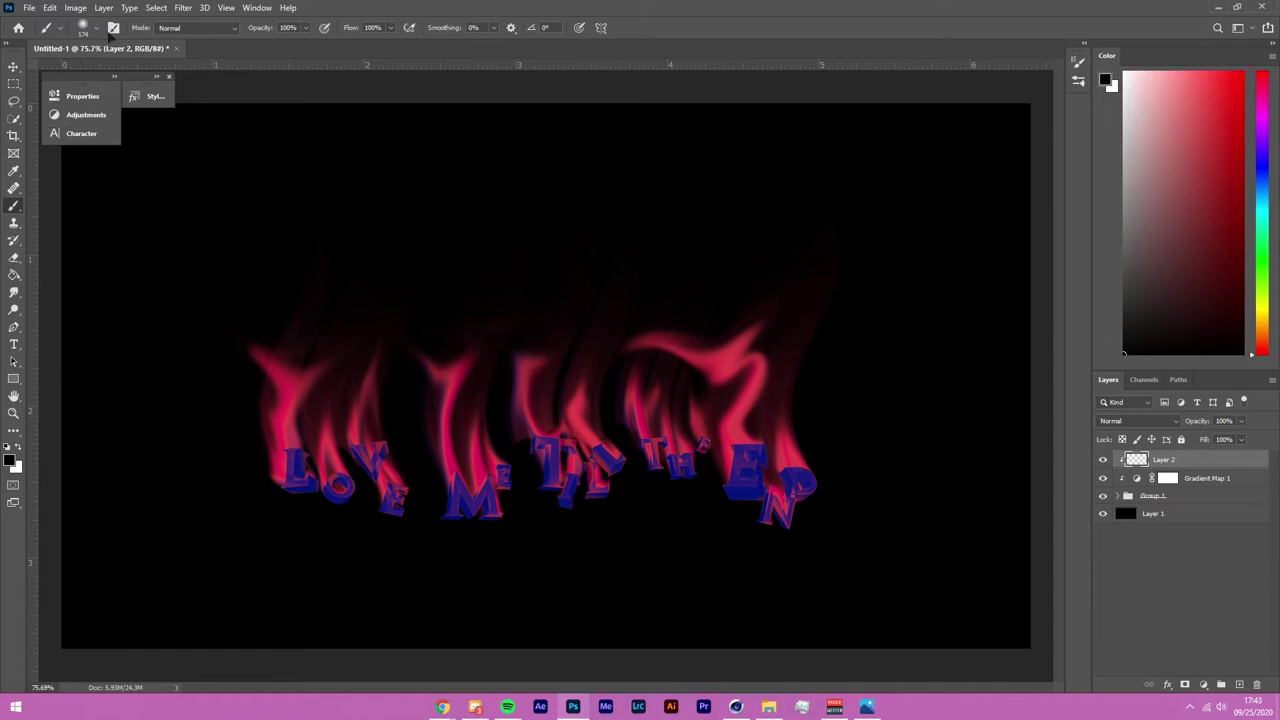
pyautogui.click(113, 27)
pyautogui.click(896, 56)
pyautogui.click(990, 184)
pyautogui.click(1041, 57)
pyautogui.moveTo(470, 410)
pyautogui.mouseDown()
pyautogui.moveTo(560, 400)
pyautogui.moveTo(310, 470)
pyautogui.mouseUp()
pyautogui.hotkey('ctrl', 'z')
# Step: Choose a saturated crimson red as the brush color, undoing the black test stroke over the first word
pyautogui.click(1264, 166)
pyautogui.moveTo(1265, 174); pyautogui.dragTo(1267, 176)
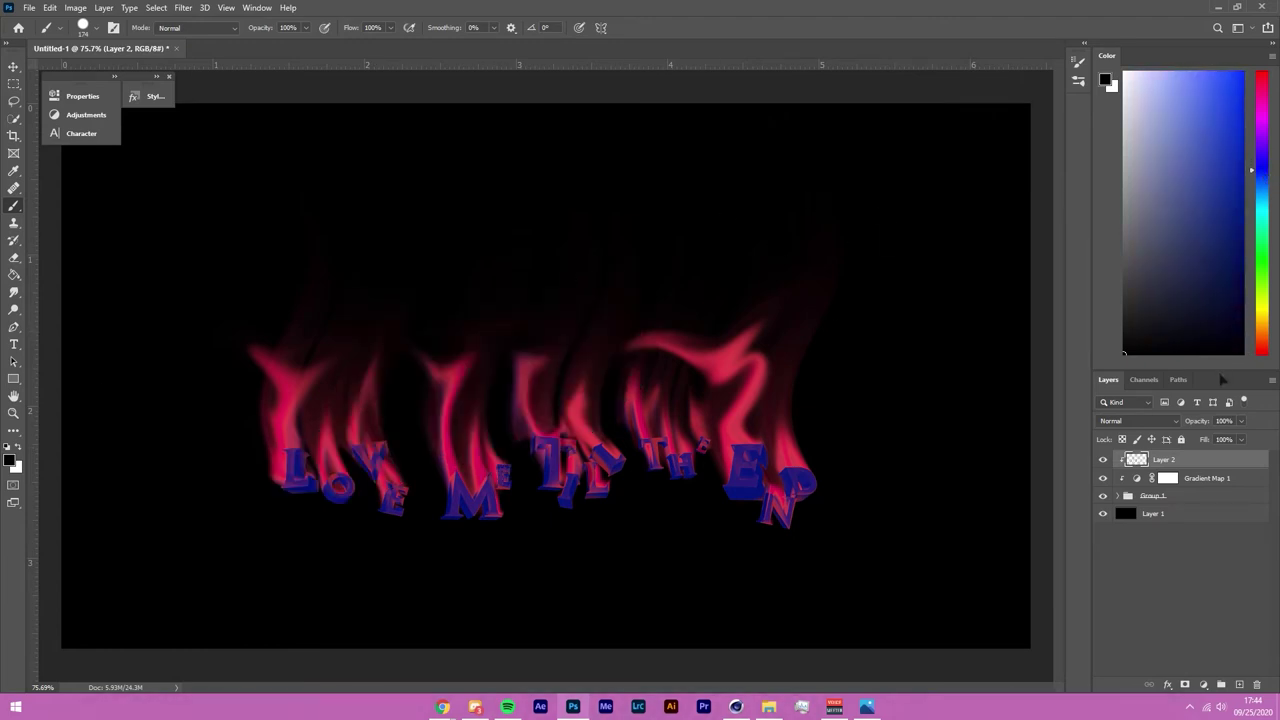
pyautogui.moveTo(1222, 380); pyautogui.dragTo(1208, 272)
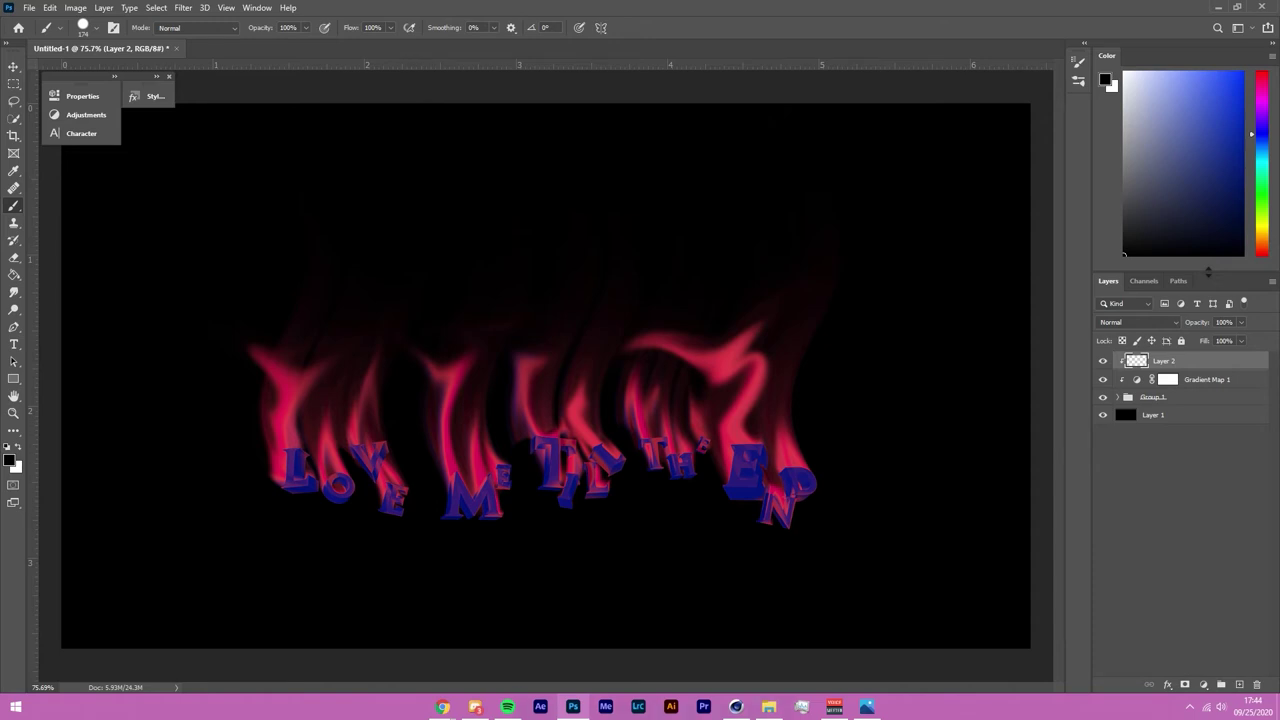
pyautogui.moveTo(1261, 87); pyautogui.dragTo(1262, 78)
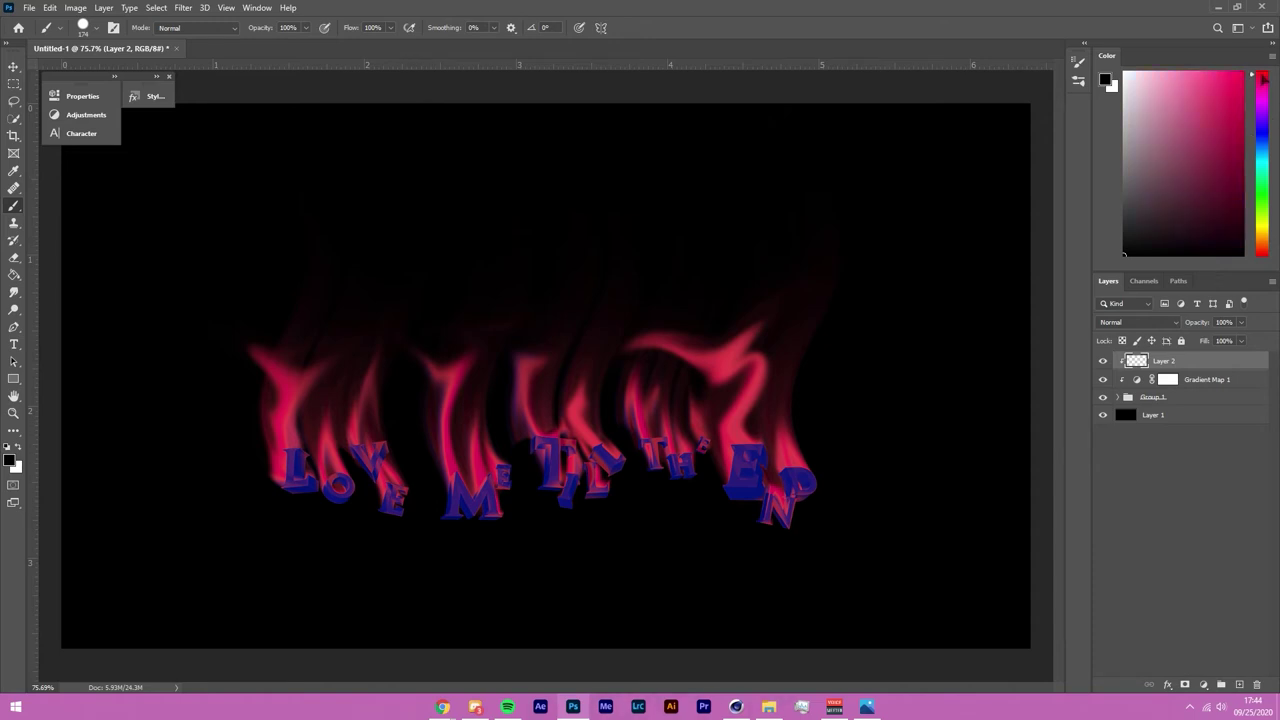
pyautogui.moveTo(318, 470); pyautogui.dragTo(298, 380)
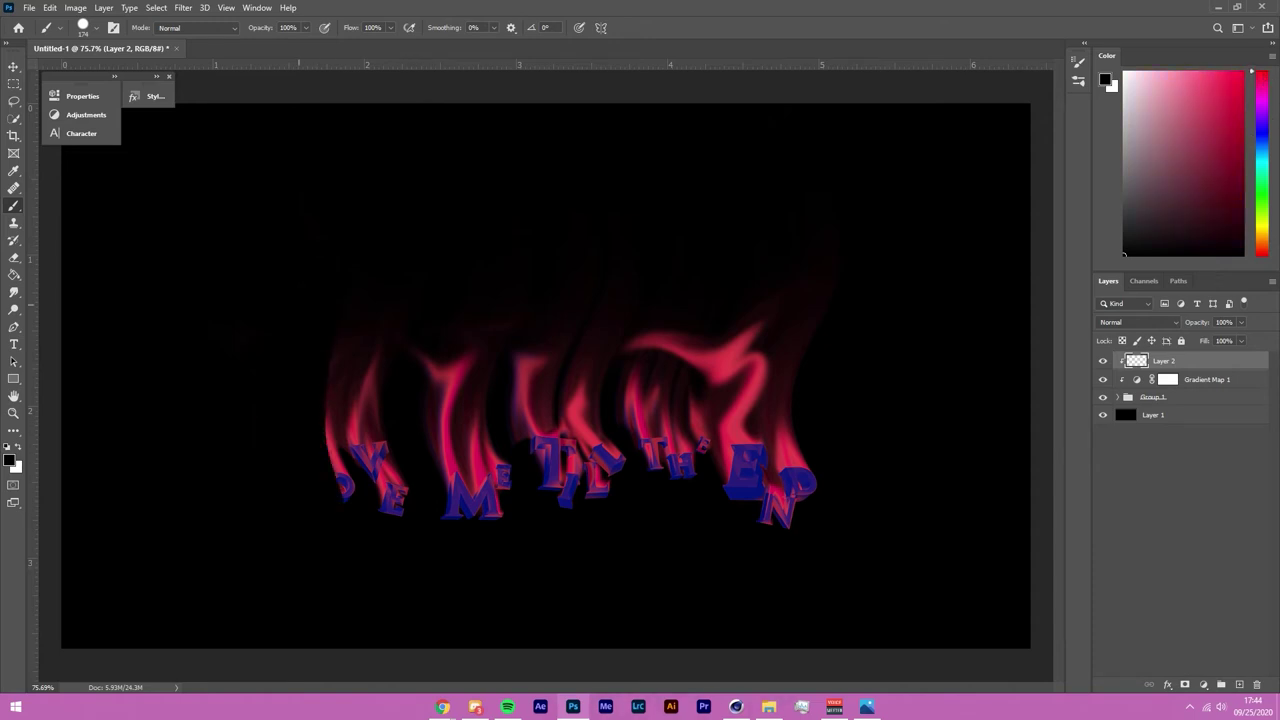
pyautogui.hotkey('ctrl', 'z')
pyautogui.click(9, 459)
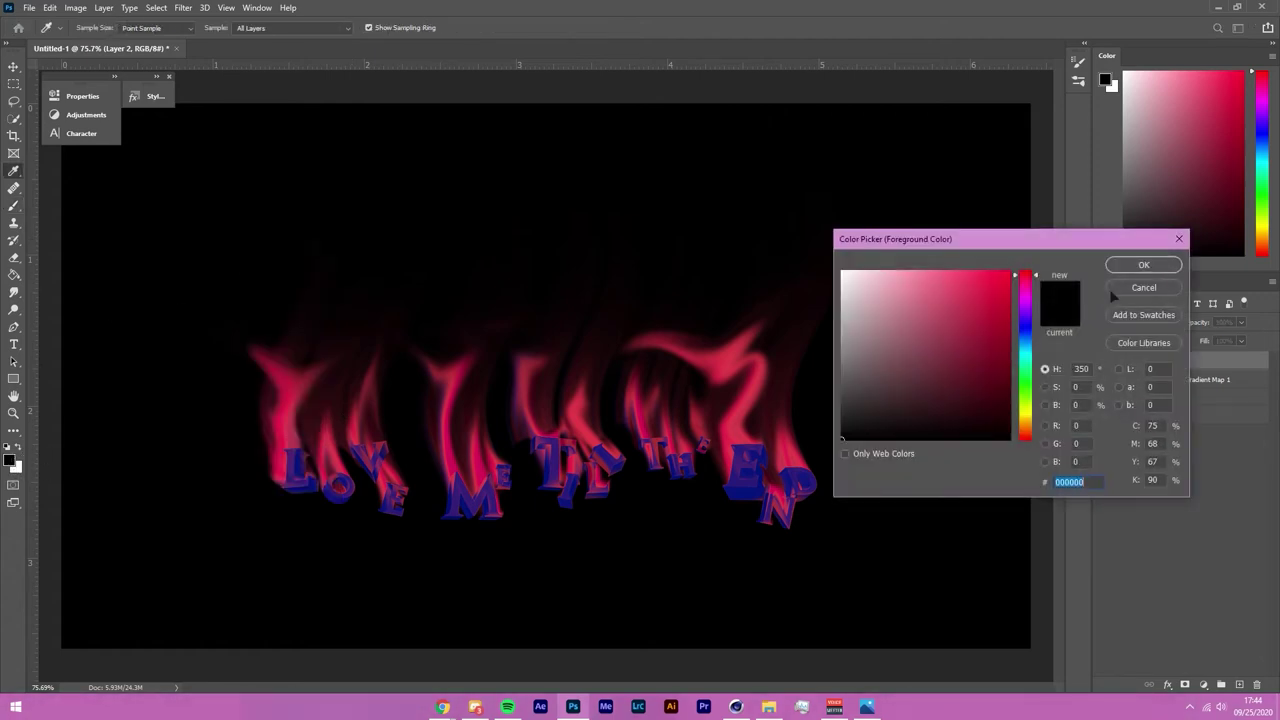
pyautogui.click(1160, 290)
pyautogui.click(1233, 94)
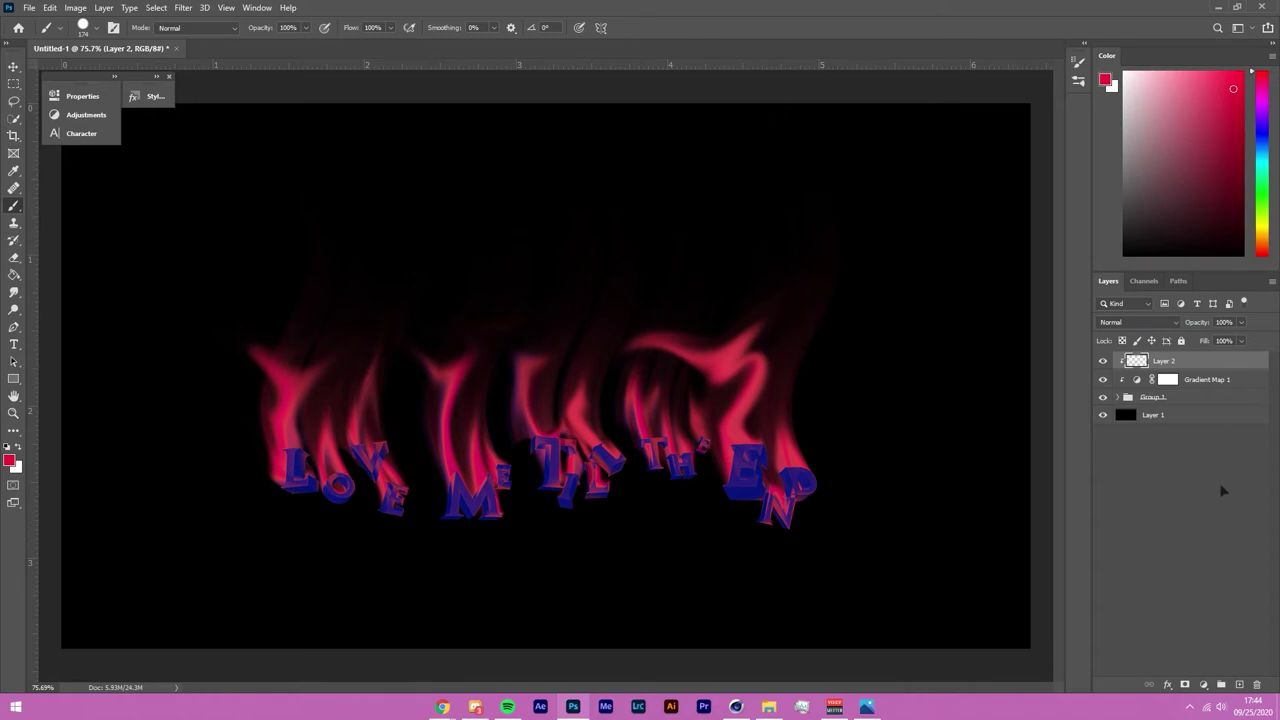
# Step: Release the new layer's clipping and paint thick vertical red and magenta strokes side by side over the first word
pyautogui.keyDown('alt'); pyautogui.click(1225, 369); pyautogui.keyUp('alt')
pyautogui.moveTo(283, 462)
pyautogui.mouseDown()
pyautogui.moveTo(330, 562)
pyautogui.moveTo(292, 260)
pyautogui.mouseUp()
pyautogui.moveTo(1266, 157)
pyautogui.mouseDown()
pyautogui.moveTo(1266, 143)
pyautogui.moveTo(1268, 198)
pyautogui.moveTo(1275, 103)
pyautogui.mouseUp()
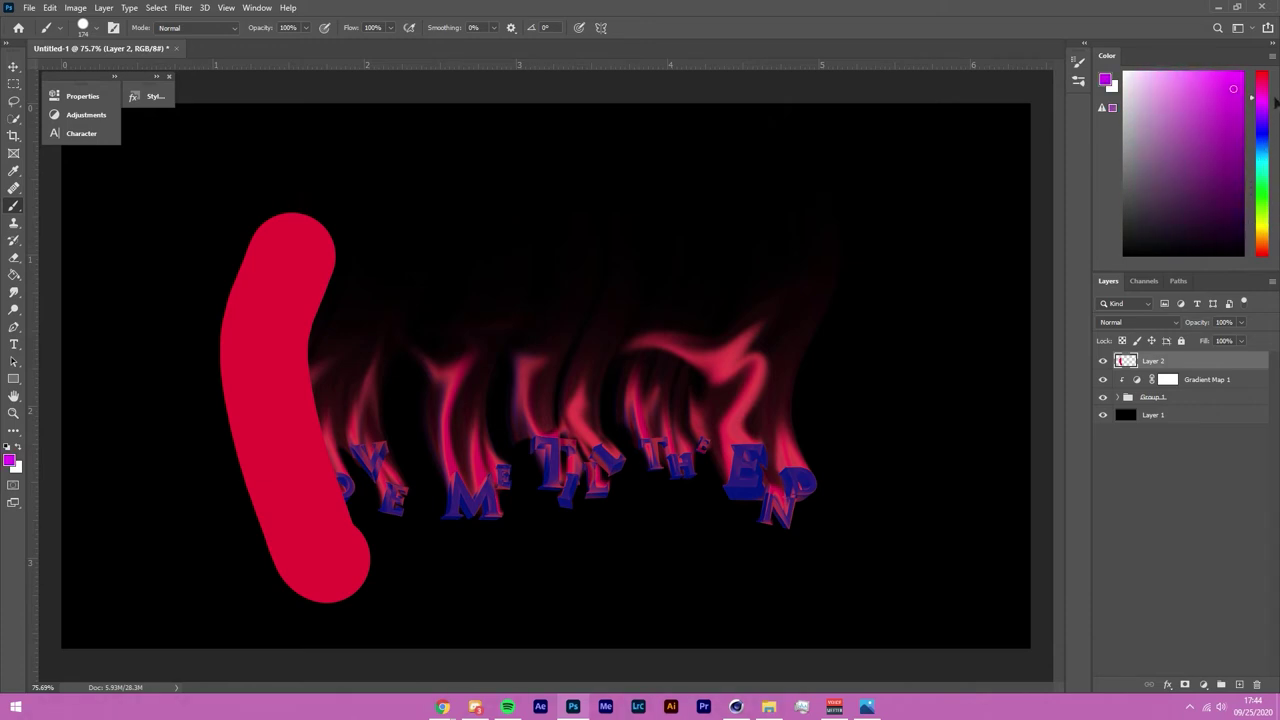
pyautogui.moveTo(355, 240); pyautogui.dragTo(393, 565)
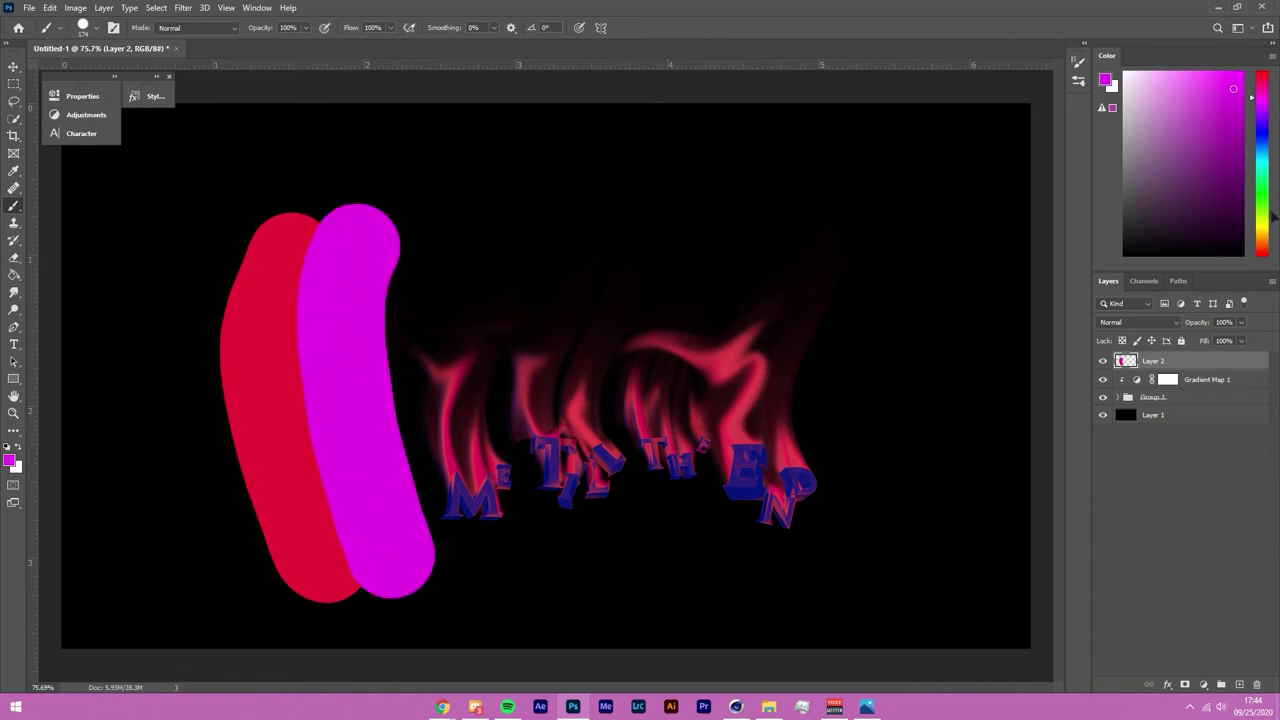
# Step: Pick a bright green and paint a thick vertical stroke beside the magenta one, redoing the first attempt
pyautogui.click(1265, 197)
pyautogui.click(1219, 136)
pyautogui.moveTo(1219, 136); pyautogui.dragTo(1219, 126)
pyautogui.moveTo(395, 240); pyautogui.dragTo(455, 565)
pyautogui.hotkey('ctrl', 'z')
pyautogui.moveTo(425, 250)
pyautogui.mouseDown()
pyautogui.moveTo(423, 477)
pyautogui.moveTo(470, 515)
pyautogui.mouseUp()
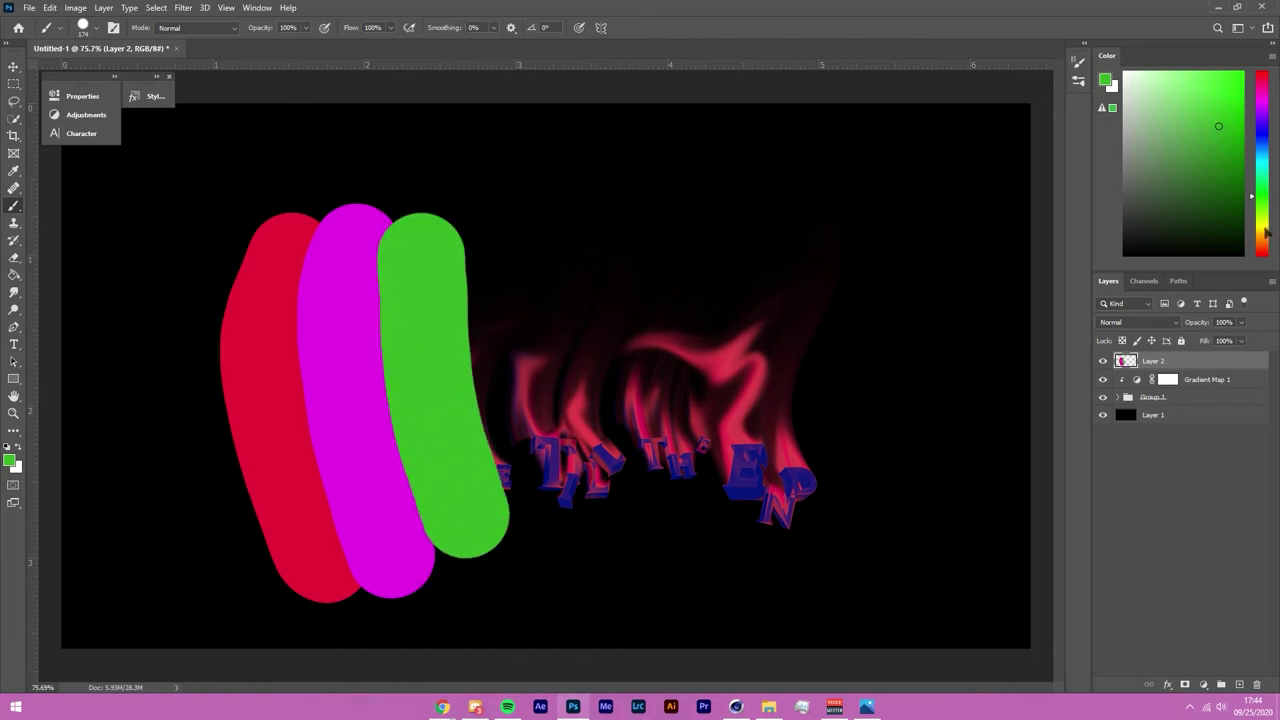
# Step: Pick an orange and paint a thick vertical stroke beside the green one, replacing the first attempt with a redder orange
pyautogui.moveTo(1267, 255); pyautogui.dragTo(1268, 243)
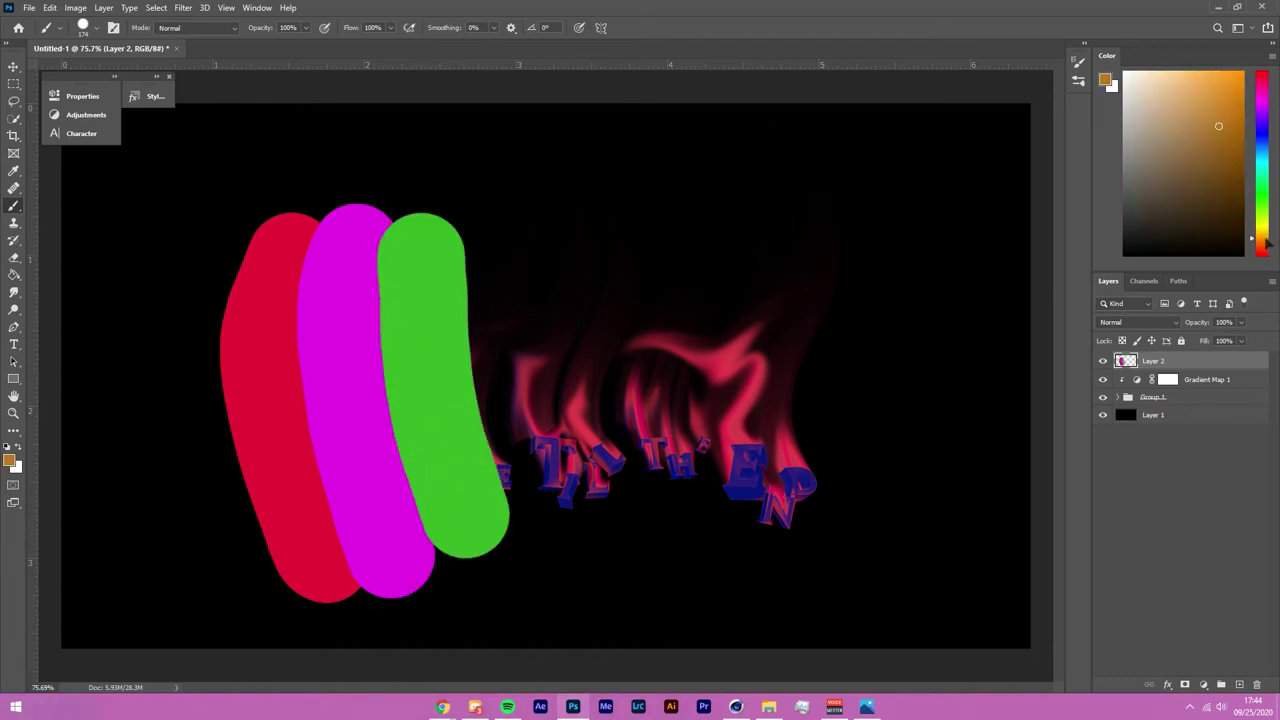
pyautogui.click(1230, 92)
pyautogui.moveTo(443, 240); pyautogui.dragTo(486, 481)
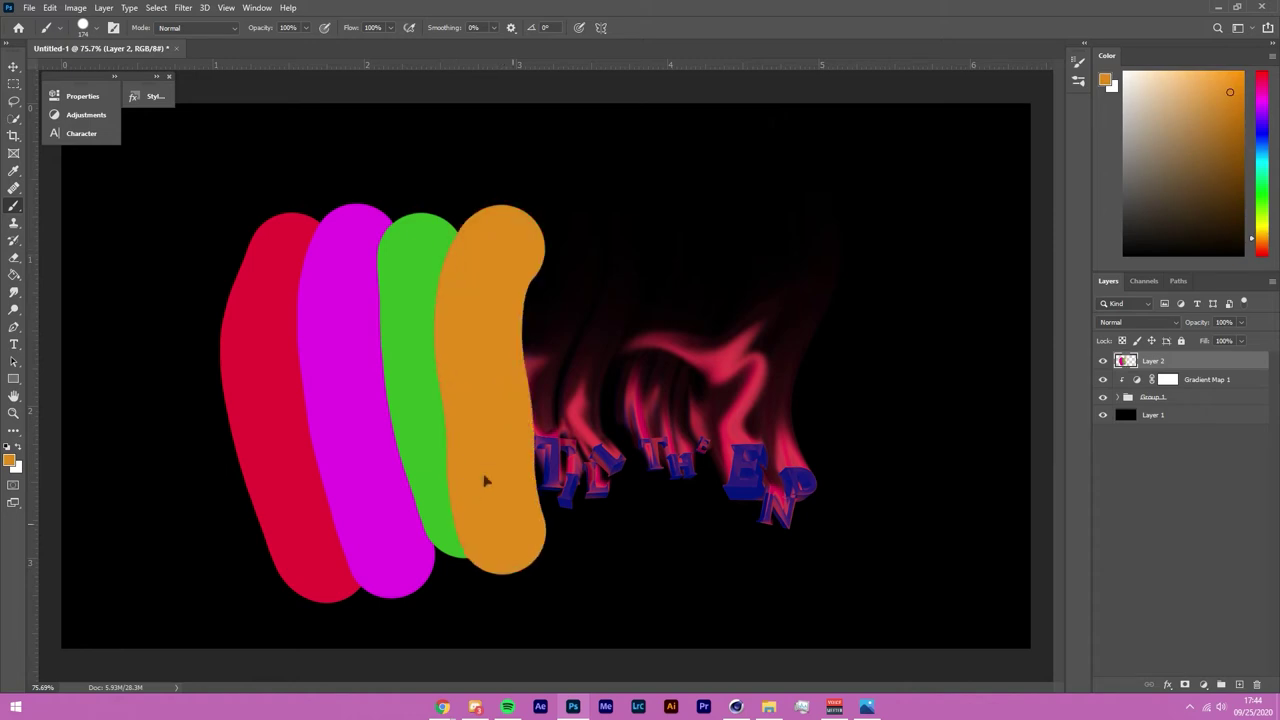
pyautogui.hotkey('ctrl', 'z')
pyautogui.moveTo(472, 217); pyautogui.dragTo(507, 483)
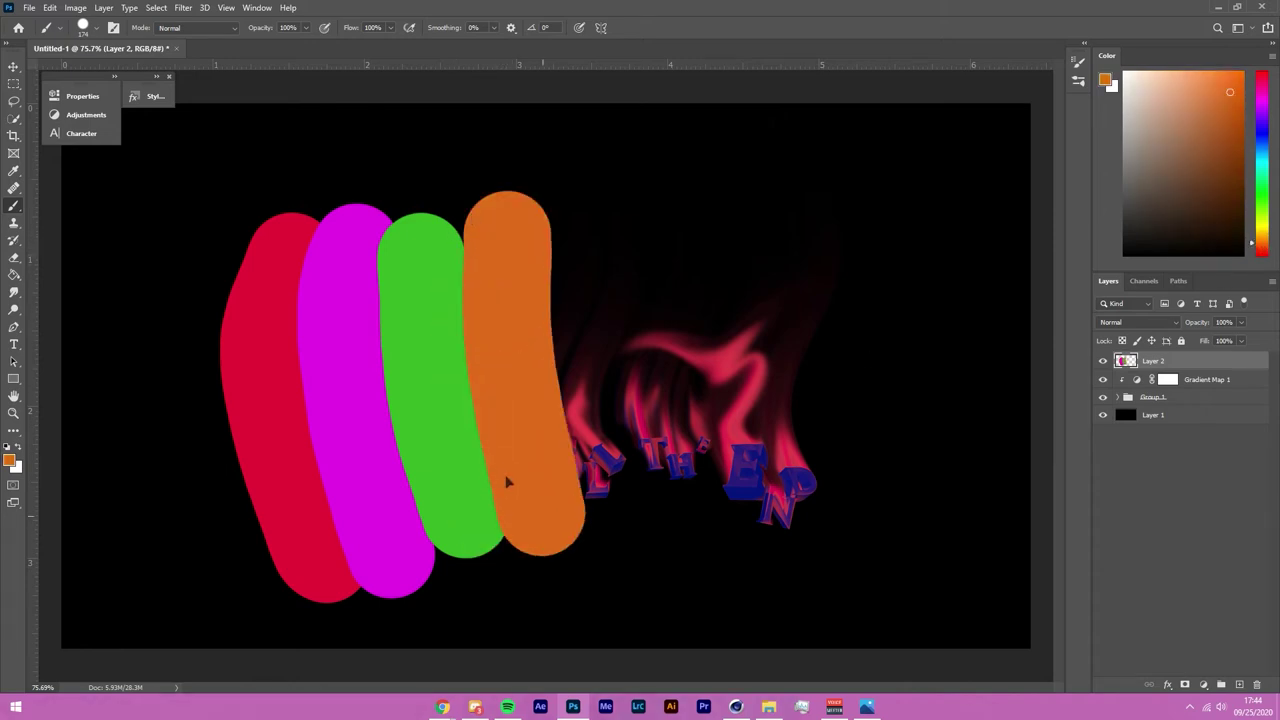
# Step: Paint a cyan stripe beside the orange one and stretch the striped layer to about 148% width and 102% height
pyautogui.click(1268, 165)
pyautogui.moveTo(575, 238); pyautogui.dragTo(607, 525)
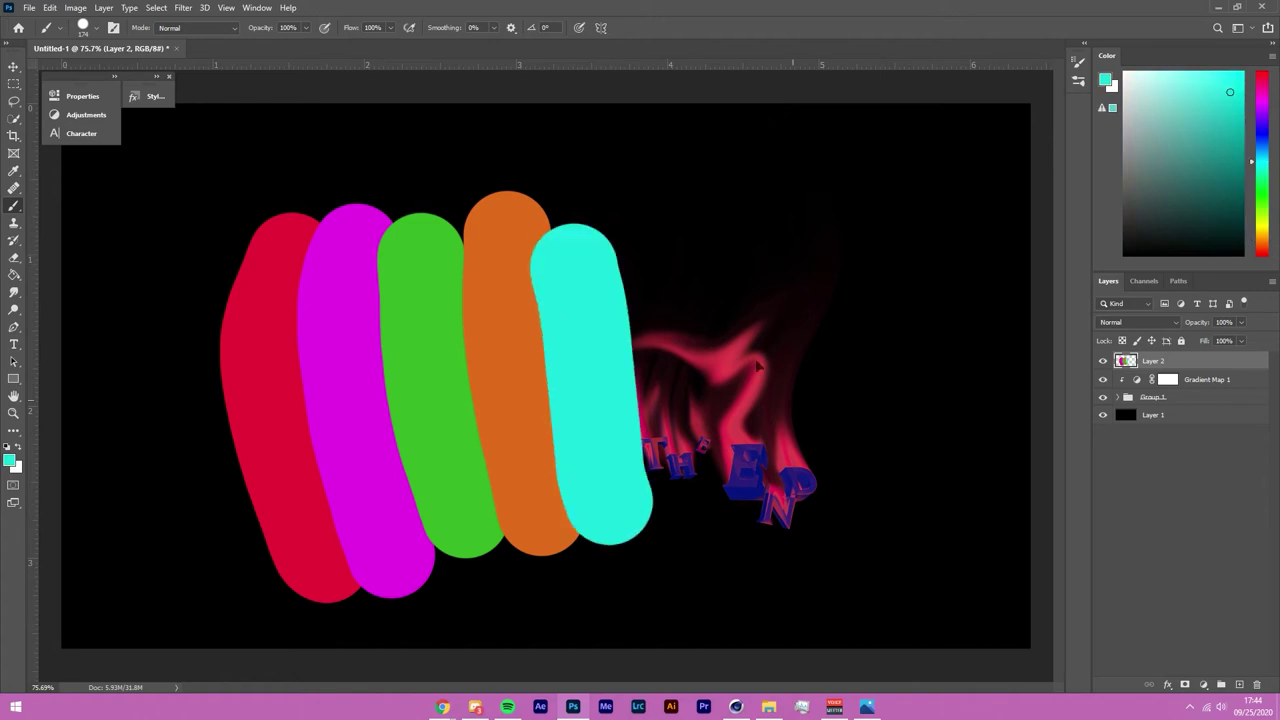
pyautogui.hotkey('ctrl', 't')
pyautogui.moveTo(658, 397)
pyautogui.mouseDown()
pyautogui.moveTo(875, 400)
pyautogui.moveTo(530, 420)
pyautogui.moveTo(752, 405)
pyautogui.moveTo(501, 433)
pyautogui.moveTo(745, 400)
pyautogui.moveTo(528, 405)
pyautogui.moveTo(861, 400)
pyautogui.mouseUp()
pyautogui.moveTo(526, 550); pyautogui.dragTo(540, 584)
pyautogui.moveTo(541, 247); pyautogui.dragTo(547, 161)
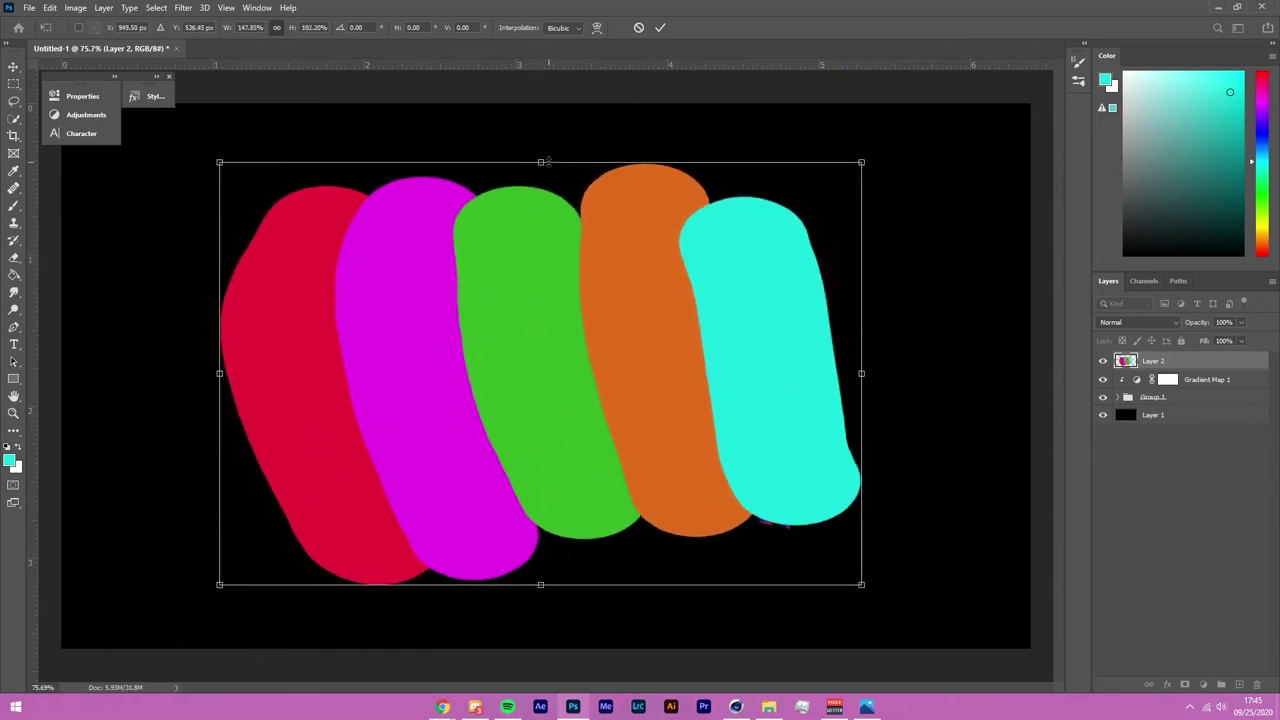
pyautogui.click(660, 27)
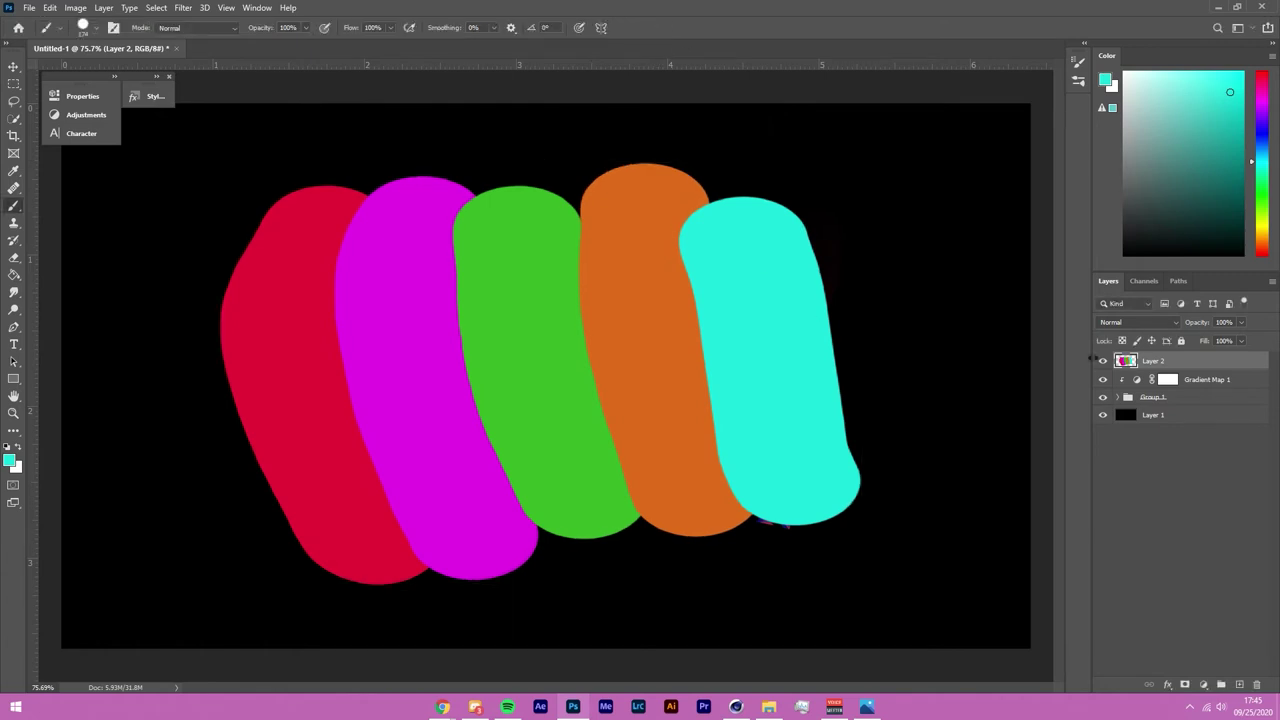
# Step: Move and enlarge the striped layer with Free Transform until its colours cover the whole canvas
pyautogui.hotkey('ctrl', 't')
pyautogui.moveTo(700, 428); pyautogui.dragTo(701, 443)
pyautogui.scroll(-2, 701, 388)
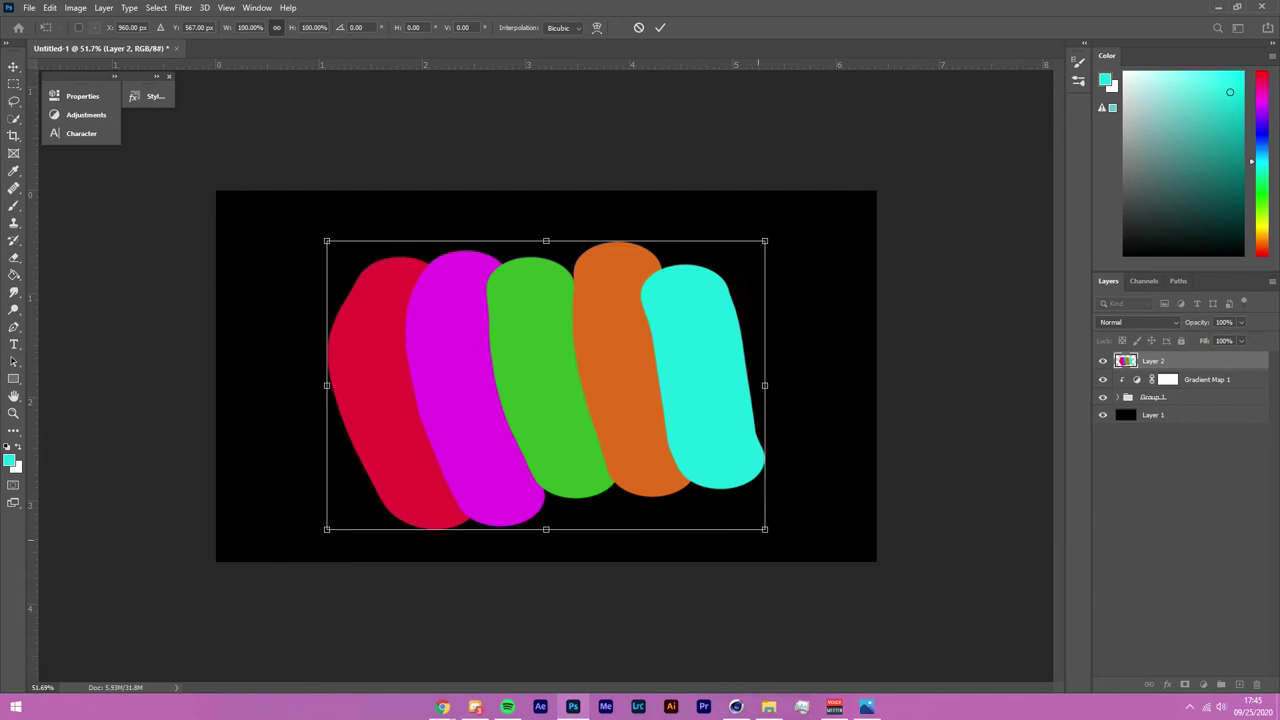
pyautogui.moveTo(766, 529); pyautogui.dragTo(993, 628)
pyautogui.click(660, 27)
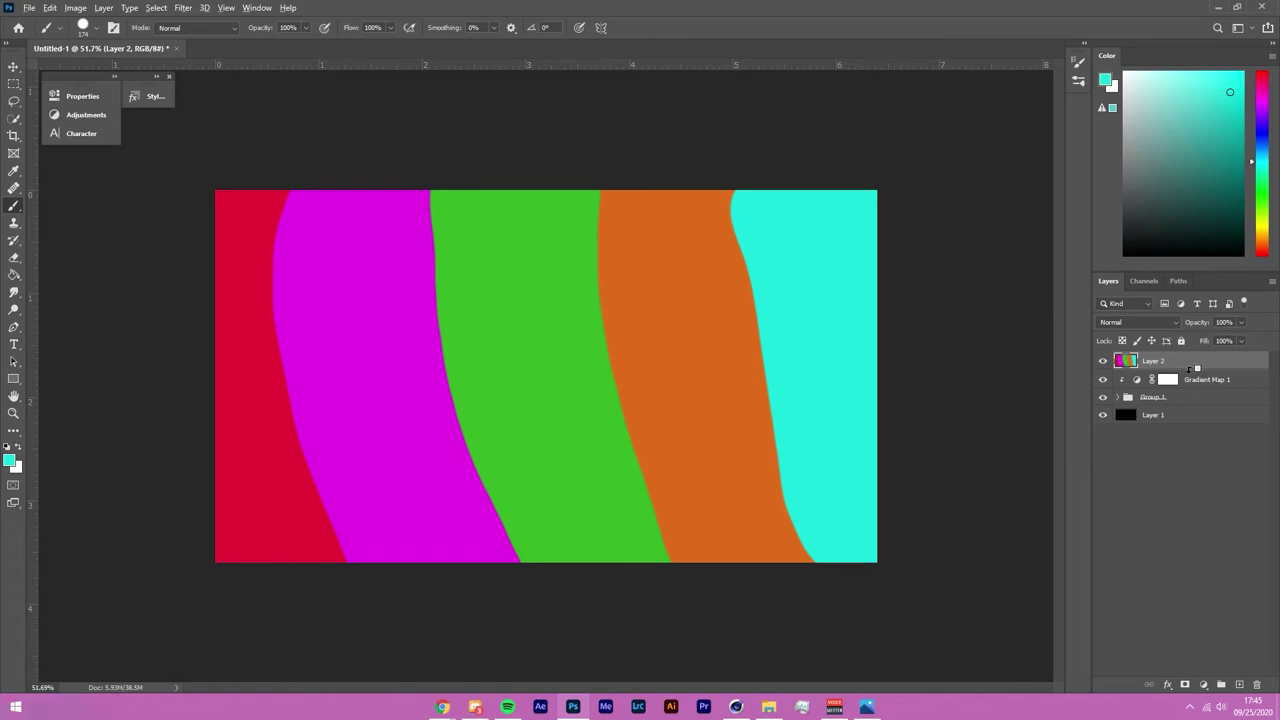
# Step: Clip Layer 2 to the lettering group beneath it and set its blend mode to Hue
pyautogui.moveTo(1186, 399); pyautogui.dragTo(1210, 364)
pyautogui.scroll(3, 503, 432)
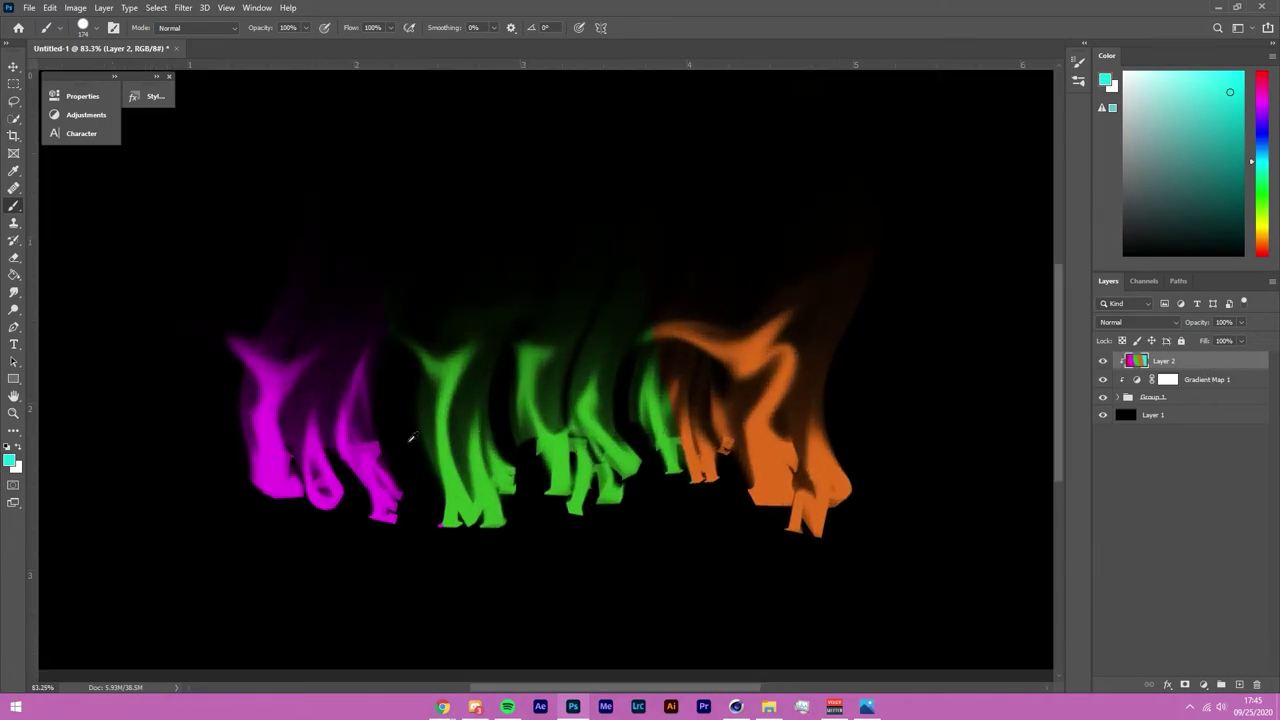
pyautogui.scroll(-3, 651, 420)
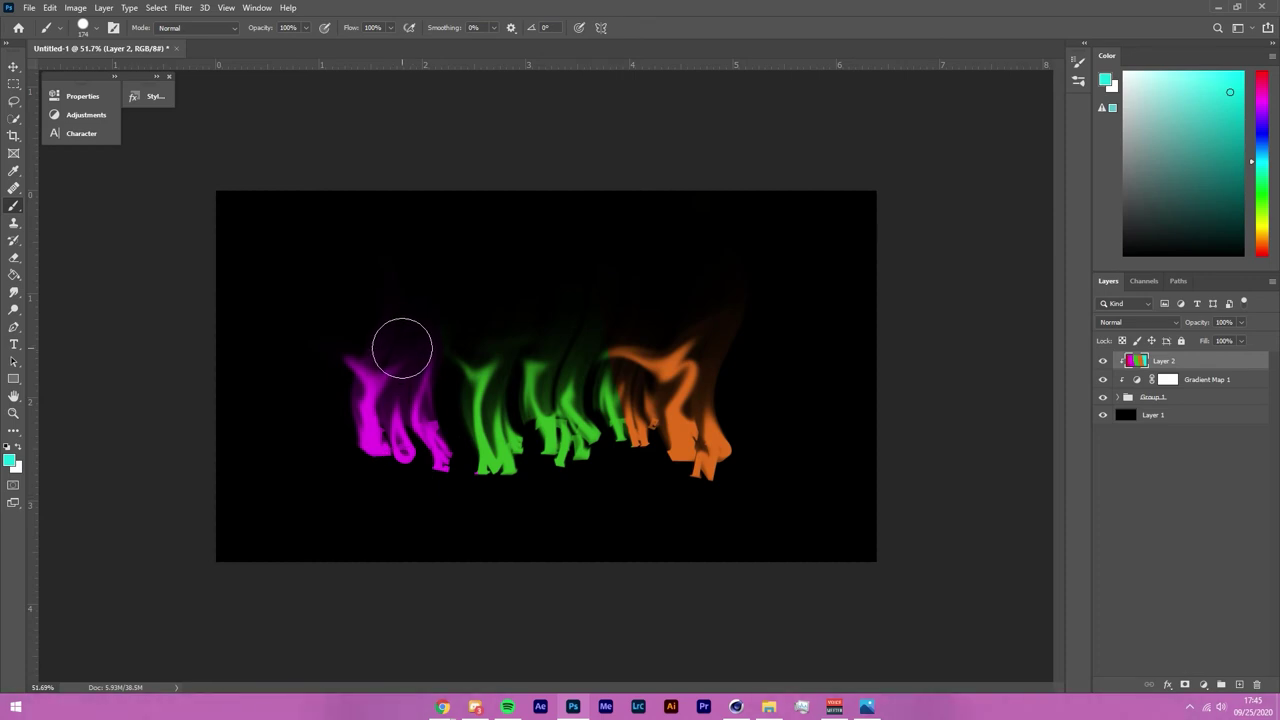
pyautogui.scroll(4, 423, 450)
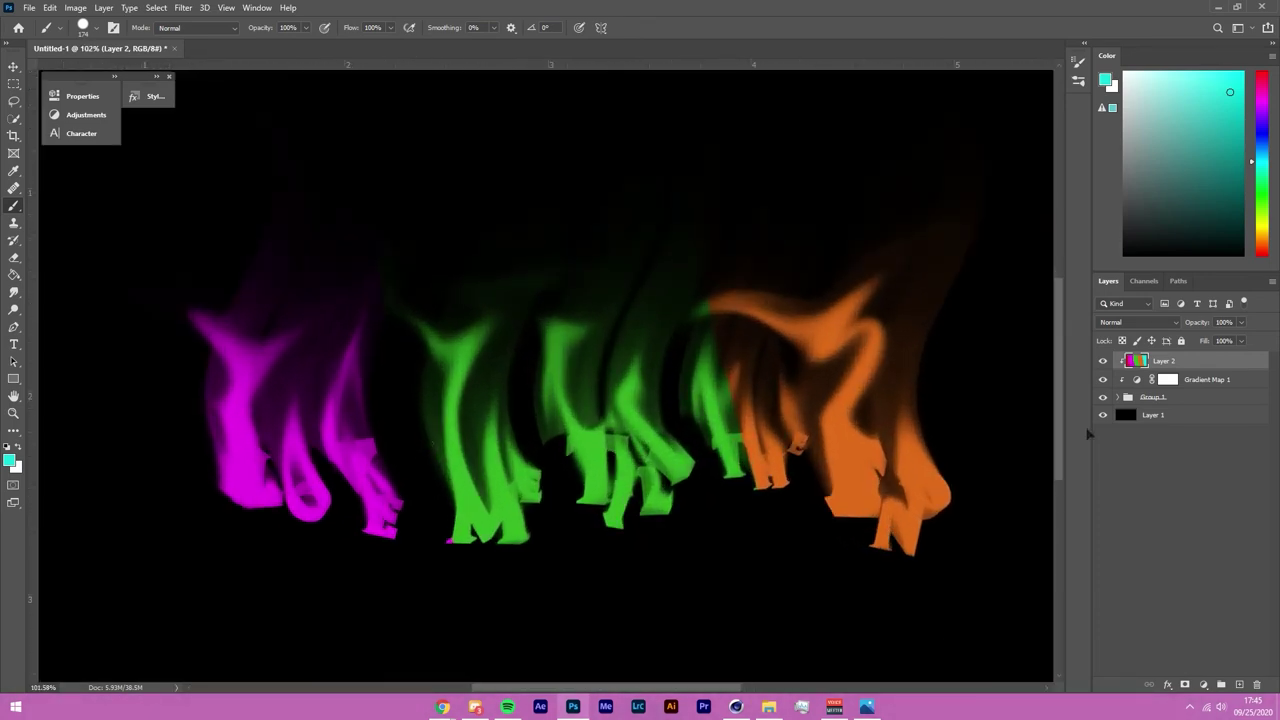
pyautogui.click(1140, 322)
pyautogui.click(1129, 614)
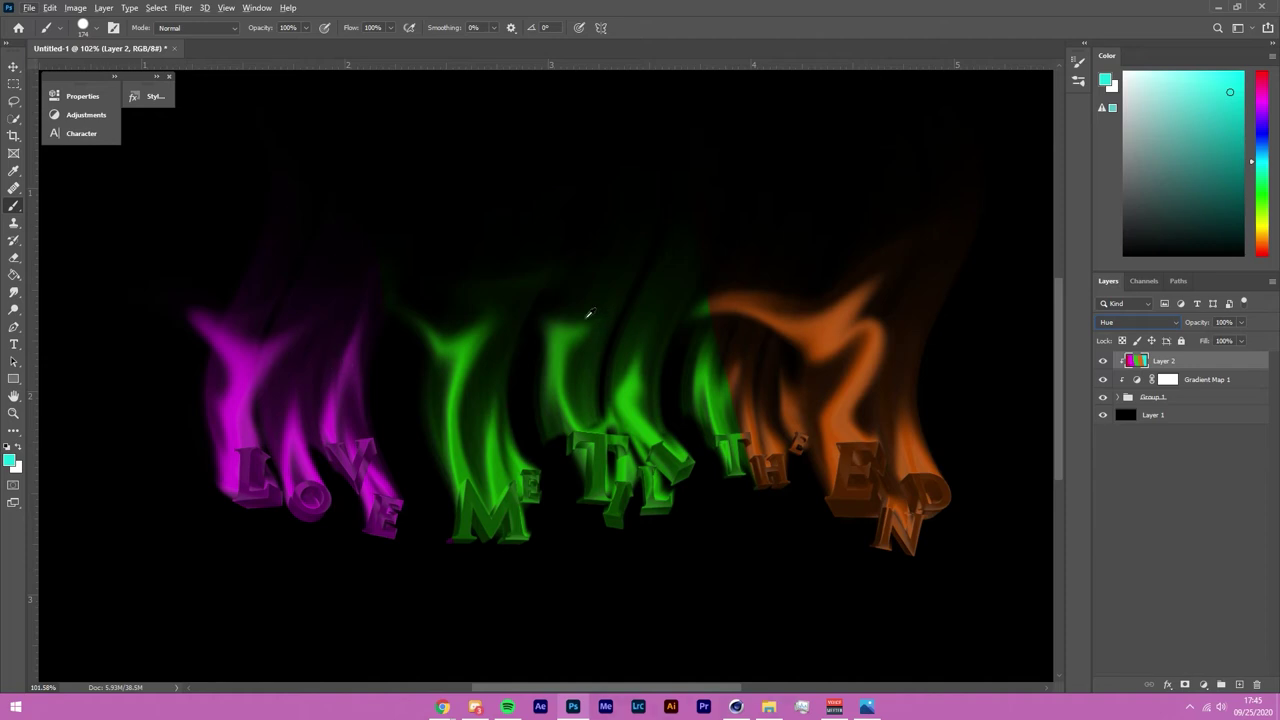
# Step: Use Liquify with a brush size of 722 to push Layer 2's stripes outward over the transparent edges
pyautogui.click(183, 8)
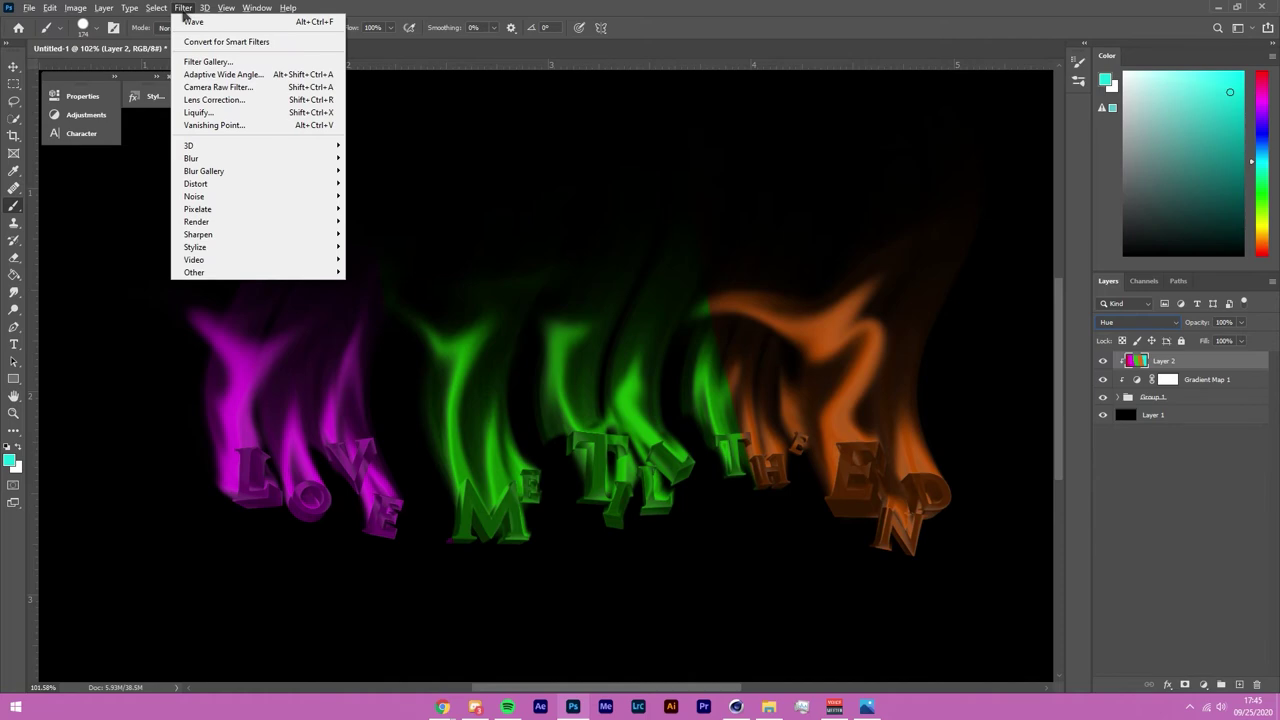
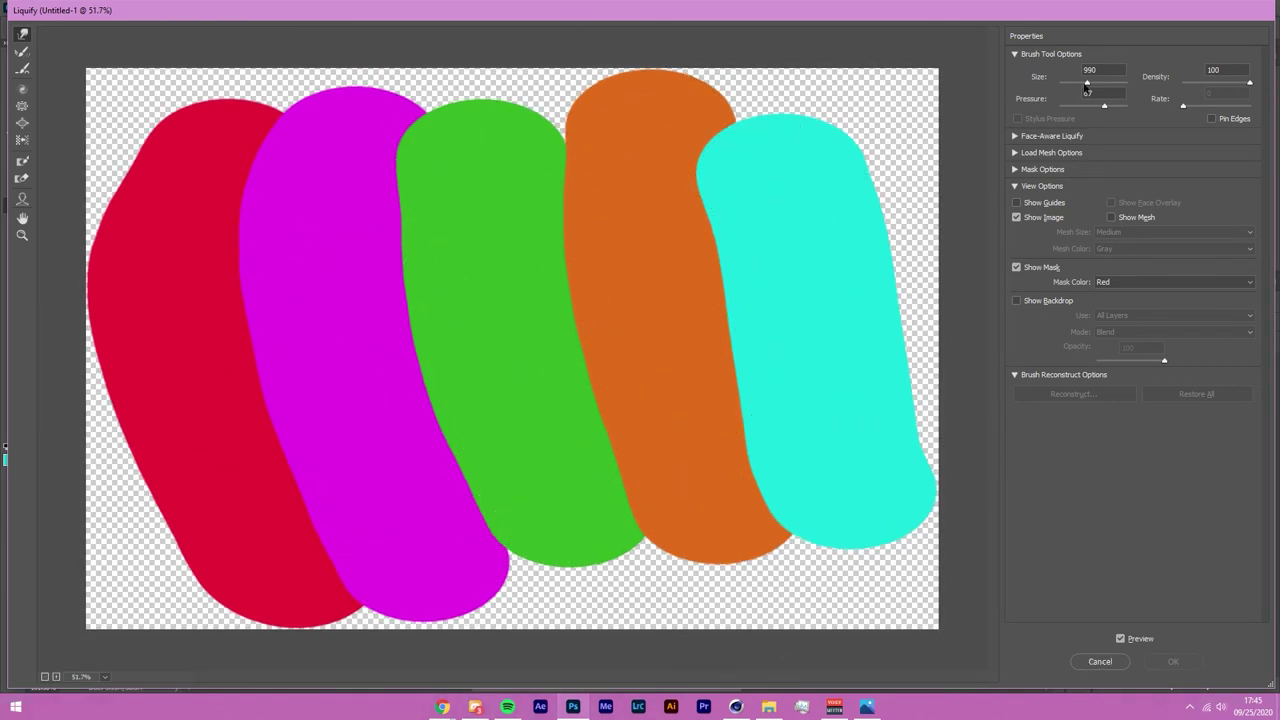
pyautogui.moveTo(490, 300); pyautogui.dragTo(416, 353)
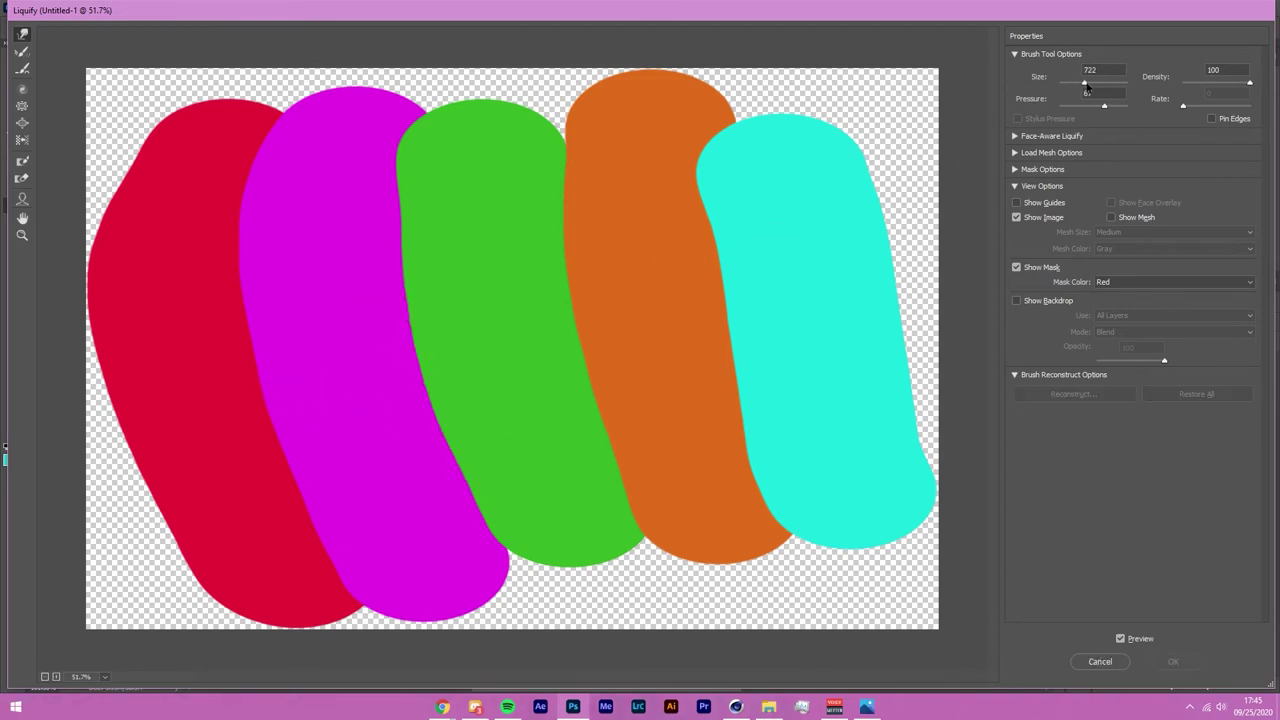
pyautogui.moveTo(423, 386)
pyautogui.mouseDown()
pyautogui.moveTo(343, 271)
pyautogui.moveTo(614, 400)
pyautogui.moveTo(453, 389)
pyautogui.mouseUp()
pyautogui.hotkey('ctrl', 'z')
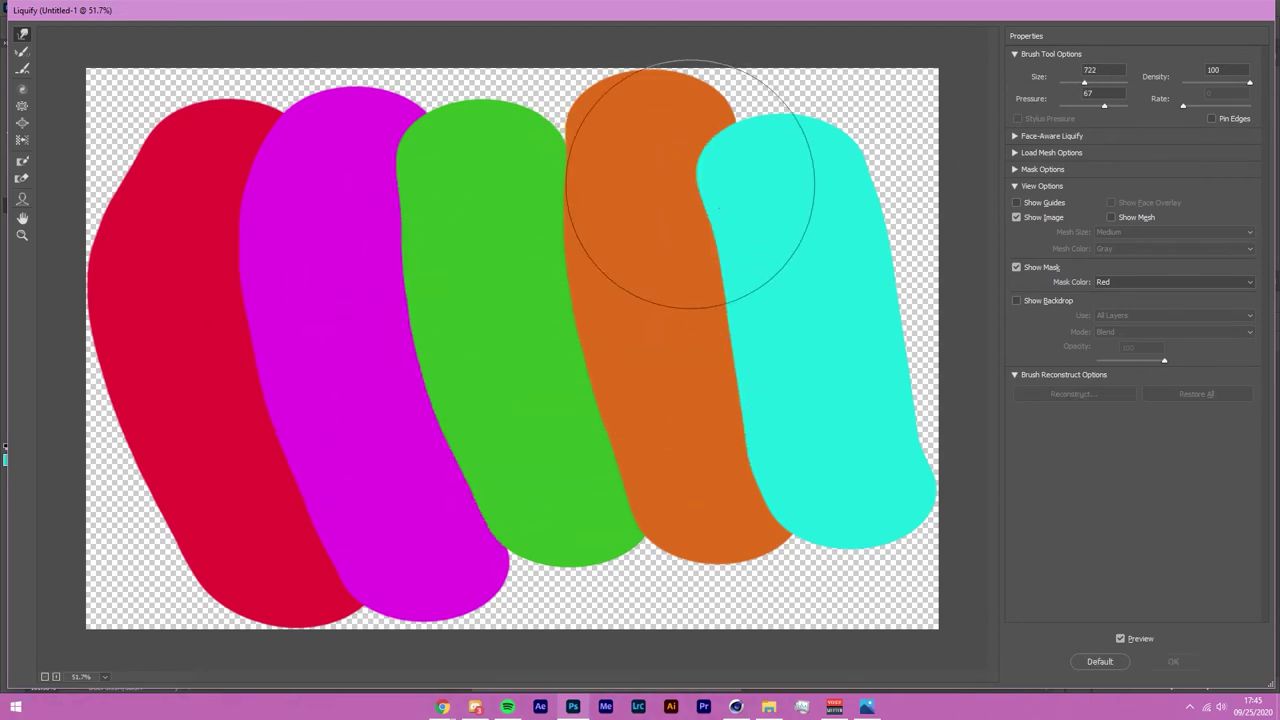
pyautogui.moveTo(746, 154)
pyautogui.mouseDown()
pyautogui.moveTo(859, 11)
pyautogui.moveTo(772, 136)
pyautogui.moveTo(852, 174)
pyautogui.moveTo(987, 170)
pyautogui.moveTo(1022, 391)
pyautogui.moveTo(1004, 550)
pyautogui.moveTo(910, 649)
pyautogui.moveTo(731, 616)
pyautogui.moveTo(600, 701)
pyautogui.moveTo(526, 660)
pyautogui.moveTo(507, 578)
pyautogui.moveTo(192, 534)
pyautogui.moveTo(174, 489)
pyautogui.moveTo(134, 465)
pyautogui.moveTo(142, 366)
pyautogui.moveTo(201, 117)
pyautogui.moveTo(150, 95)
pyautogui.moveTo(320, 65)
pyautogui.moveTo(559, 171)
pyautogui.moveTo(609, 43)
pyautogui.mouseUp()
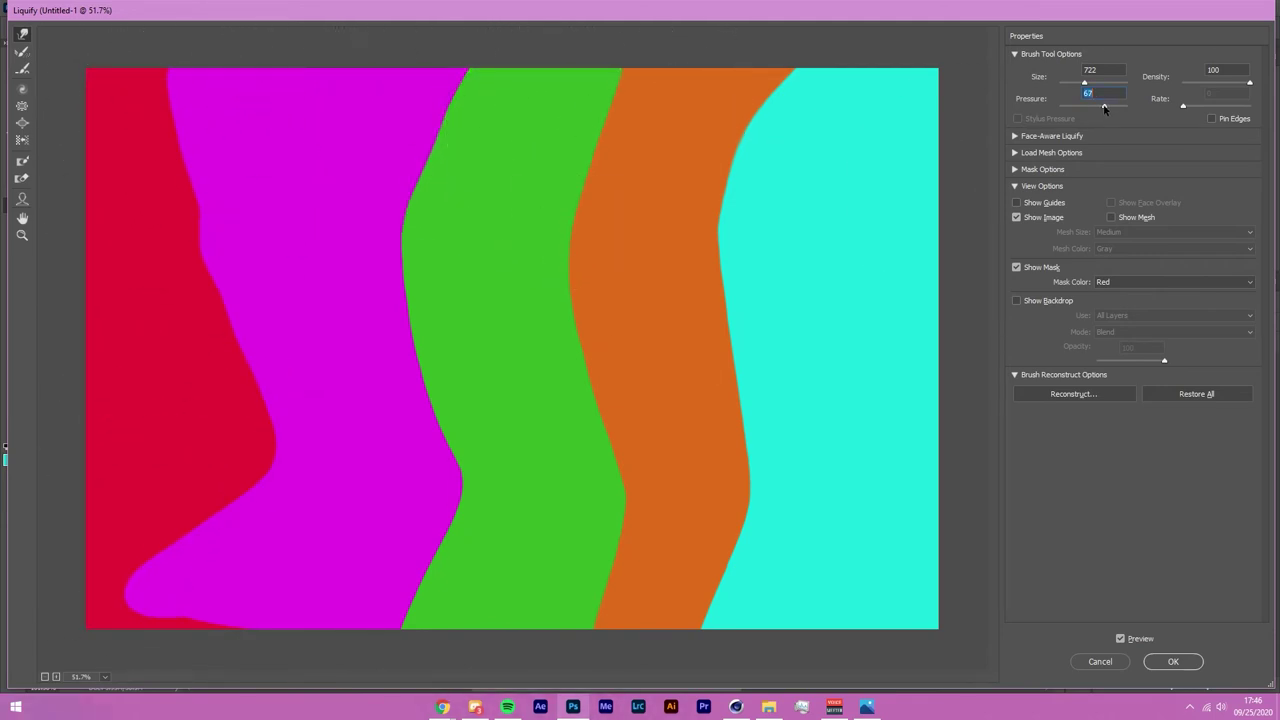
# Step: Swirl the stripes into a marbled pattern at pressure 84, finishing with brush size 305, and apply Liquify
pyautogui.moveTo(1085, 84); pyautogui.dragTo(1087, 84)
pyautogui.moveTo(583, 314)
pyautogui.mouseDown()
pyautogui.moveTo(642, 360)
pyautogui.moveTo(455, 408)
pyautogui.moveTo(415, 289)
pyautogui.moveTo(228, 392)
pyautogui.moveTo(750, 298)
pyautogui.moveTo(780, 399)
pyautogui.moveTo(616, 479)
pyautogui.moveTo(283, 319)
pyautogui.moveTo(610, 366)
pyautogui.moveTo(736, 417)
pyautogui.moveTo(344, 338)
pyautogui.moveTo(627, 271)
pyautogui.moveTo(572, 456)
pyautogui.moveTo(407, 514)
pyautogui.moveTo(247, 328)
pyautogui.moveTo(326, 365)
pyautogui.moveTo(304, 324)
pyautogui.moveTo(189, 354)
pyautogui.moveTo(394, 376)
pyautogui.moveTo(496, 511)
pyautogui.moveTo(712, 446)
pyautogui.moveTo(815, 319)
pyautogui.moveTo(400, 317)
pyautogui.moveTo(688, 283)
pyautogui.moveTo(756, 357)
pyautogui.moveTo(573, 425)
pyautogui.moveTo(757, 418)
pyautogui.moveTo(819, 471)
pyautogui.moveTo(666, 370)
pyautogui.moveTo(523, 328)
pyautogui.moveTo(578, 259)
pyautogui.moveTo(734, 371)
pyautogui.moveTo(590, 489)
pyautogui.moveTo(448, 342)
pyautogui.moveTo(307, 335)
pyautogui.moveTo(320, 430)
pyautogui.moveTo(668, 371)
pyautogui.moveTo(242, 402)
pyautogui.moveTo(318, 277)
pyautogui.moveTo(292, 211)
pyautogui.moveTo(318, 324)
pyautogui.moveTo(496, 462)
pyautogui.moveTo(624, 381)
pyautogui.moveTo(484, 410)
pyautogui.moveTo(323, 290)
pyautogui.moveTo(232, 395)
pyautogui.moveTo(810, 396)
pyautogui.moveTo(472, 357)
pyautogui.moveTo(525, 282)
pyautogui.moveTo(557, 365)
pyautogui.moveTo(242, 311)
pyautogui.moveTo(250, 437)
pyautogui.moveTo(734, 340)
pyautogui.moveTo(338, 273)
pyautogui.moveTo(369, 515)
pyautogui.moveTo(620, 282)
pyautogui.moveTo(577, 407)
pyautogui.moveTo(364, 405)
pyautogui.moveTo(482, 298)
pyautogui.moveTo(667, 536)
pyautogui.moveTo(734, 478)
pyautogui.moveTo(413, 363)
pyautogui.moveTo(480, 369)
pyautogui.moveTo(539, 454)
pyautogui.moveTo(578, 361)
pyautogui.moveTo(546, 335)
pyautogui.mouseUp()
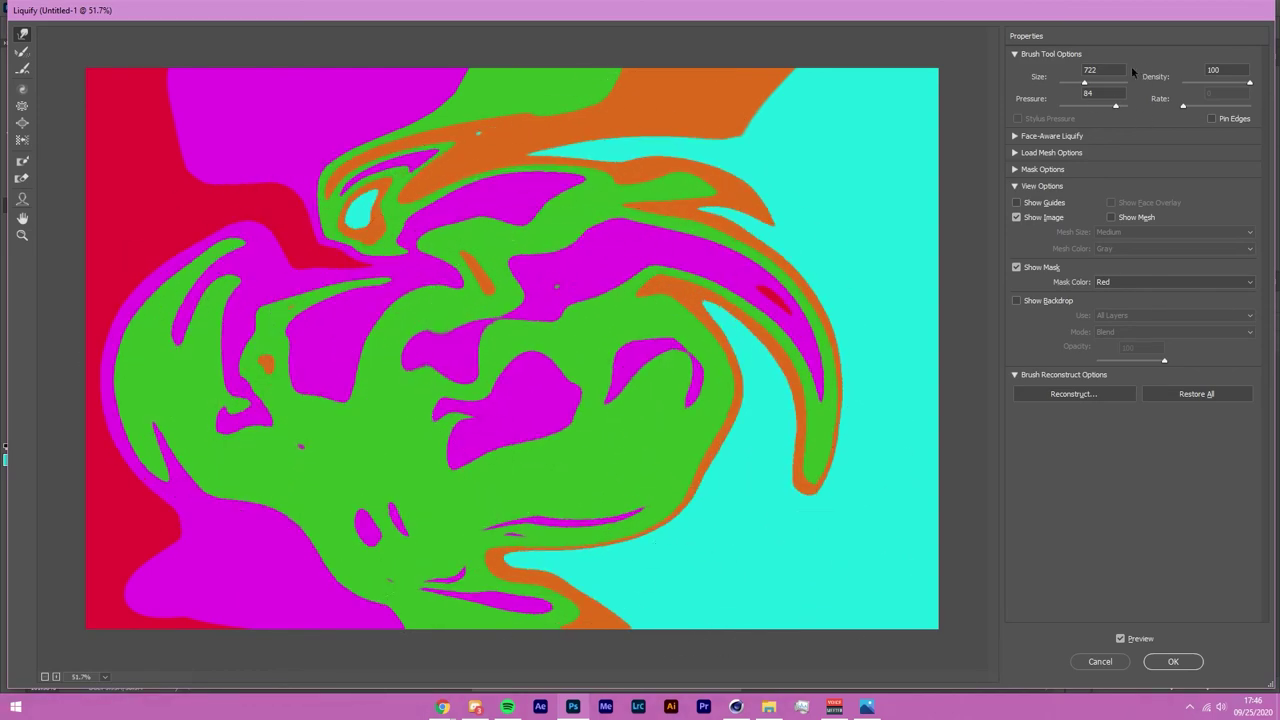
pyautogui.moveTo(740, 280)
pyautogui.mouseDown()
pyautogui.moveTo(715, 300)
pyautogui.moveTo(600, 215)
pyautogui.moveTo(690, 460)
pyautogui.moveTo(568, 390)
pyautogui.moveTo(400, 429)
pyautogui.moveTo(586, 457)
pyautogui.moveTo(360, 340)
pyautogui.moveTo(440, 210)
pyautogui.moveTo(320, 280)
pyautogui.moveTo(280, 340)
pyautogui.moveTo(390, 510)
pyautogui.moveTo(783, 398)
pyautogui.moveTo(480, 500)
pyautogui.moveTo(320, 430)
pyautogui.moveTo(660, 280)
pyautogui.moveTo(200, 300)
pyautogui.moveTo(386, 229)
pyautogui.moveTo(586, 337)
pyautogui.moveTo(500, 423)
pyautogui.moveTo(530, 270)
pyautogui.moveTo(409, 229)
pyautogui.moveTo(600, 337)
pyautogui.moveTo(414, 312)
pyautogui.moveTo(718, 255)
pyautogui.moveTo(720, 460)
pyautogui.moveTo(414, 357)
pyautogui.moveTo(700, 580)
pyautogui.moveTo(722, 447)
pyautogui.moveTo(420, 355)
pyautogui.moveTo(640, 405)
pyautogui.moveTo(414, 294)
pyautogui.moveTo(624, 335)
pyautogui.mouseUp()
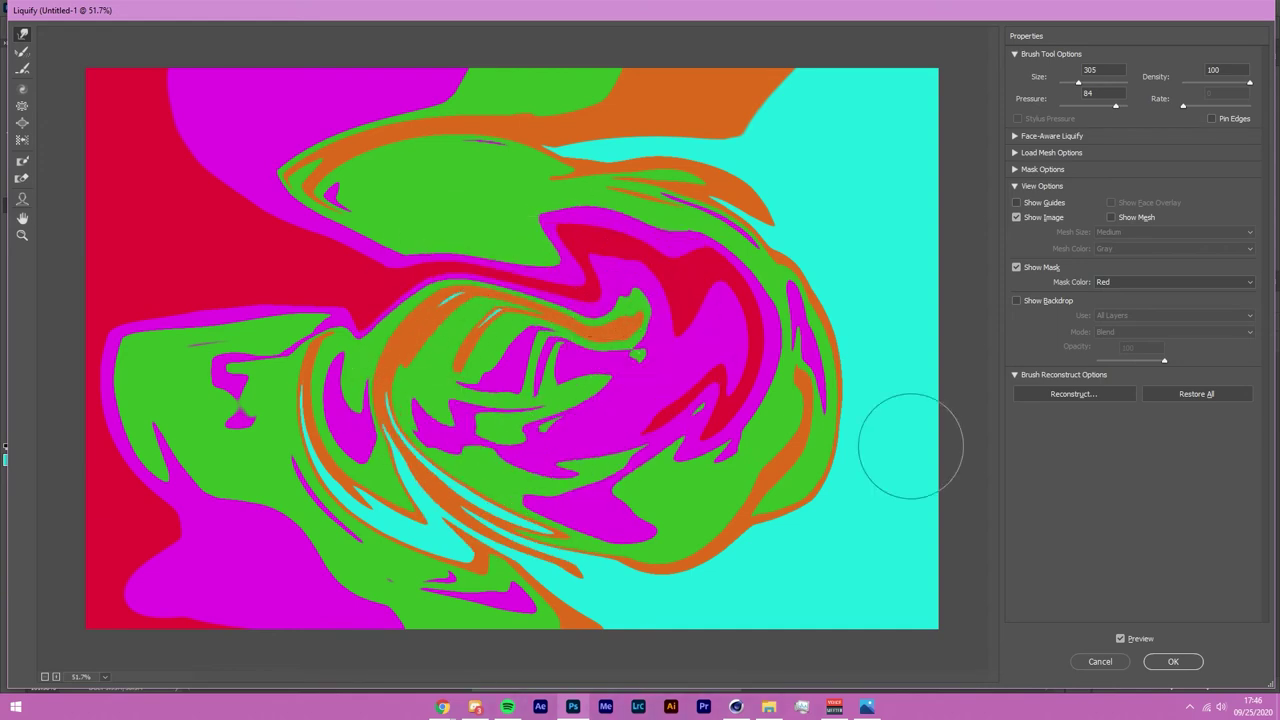
pyautogui.click(1173, 661)
# Step: Shrink and reposition the marbled colour layer with Free Transform so its pattern sits over the burning lettering
pyautogui.scroll(-3, 650, 413)
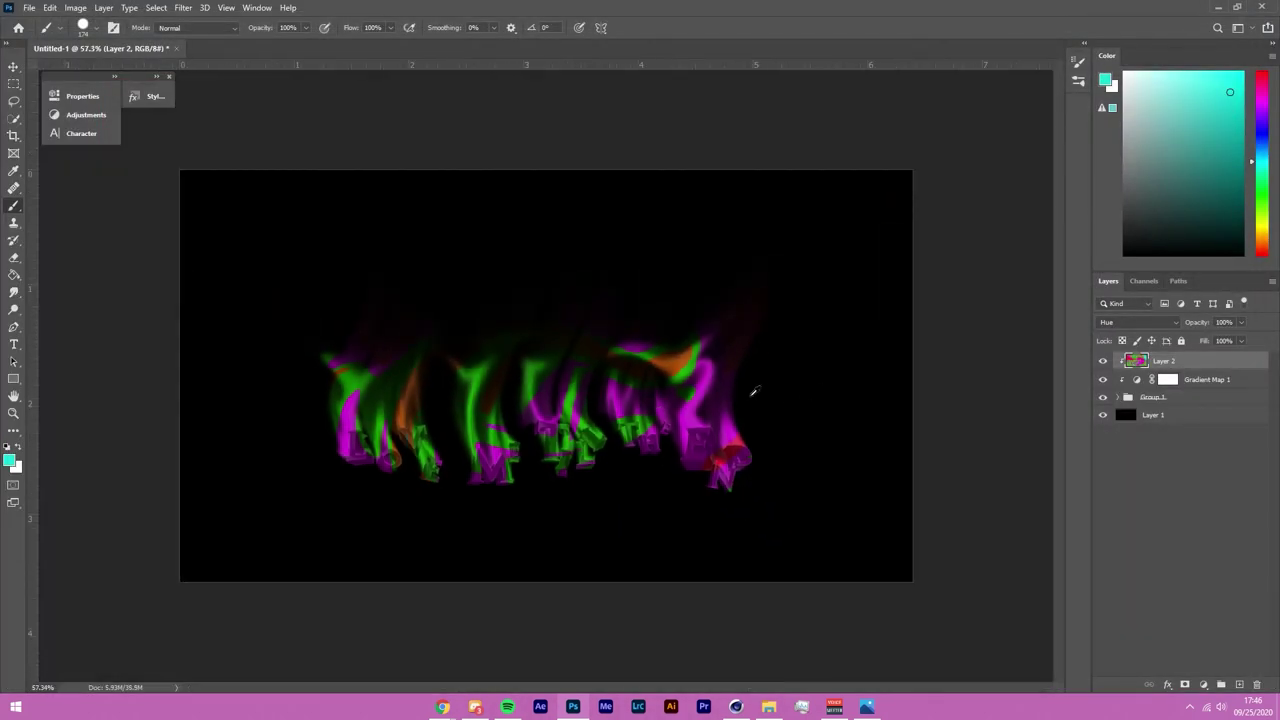
pyautogui.hotkey('ctrl', 't')
pyautogui.moveTo(1024, 67); pyautogui.dragTo(792, 230)
pyautogui.moveTo(704, 362); pyautogui.dragTo(708, 355)
pyautogui.moveTo(785, 531); pyautogui.dragTo(840, 527)
pyautogui.click(660, 27)
# Step: Apply a Gaussian Blur with a radius of 29.1 pixels to the marbled colours on Layer 2
pyautogui.scroll(5, 377, 323)
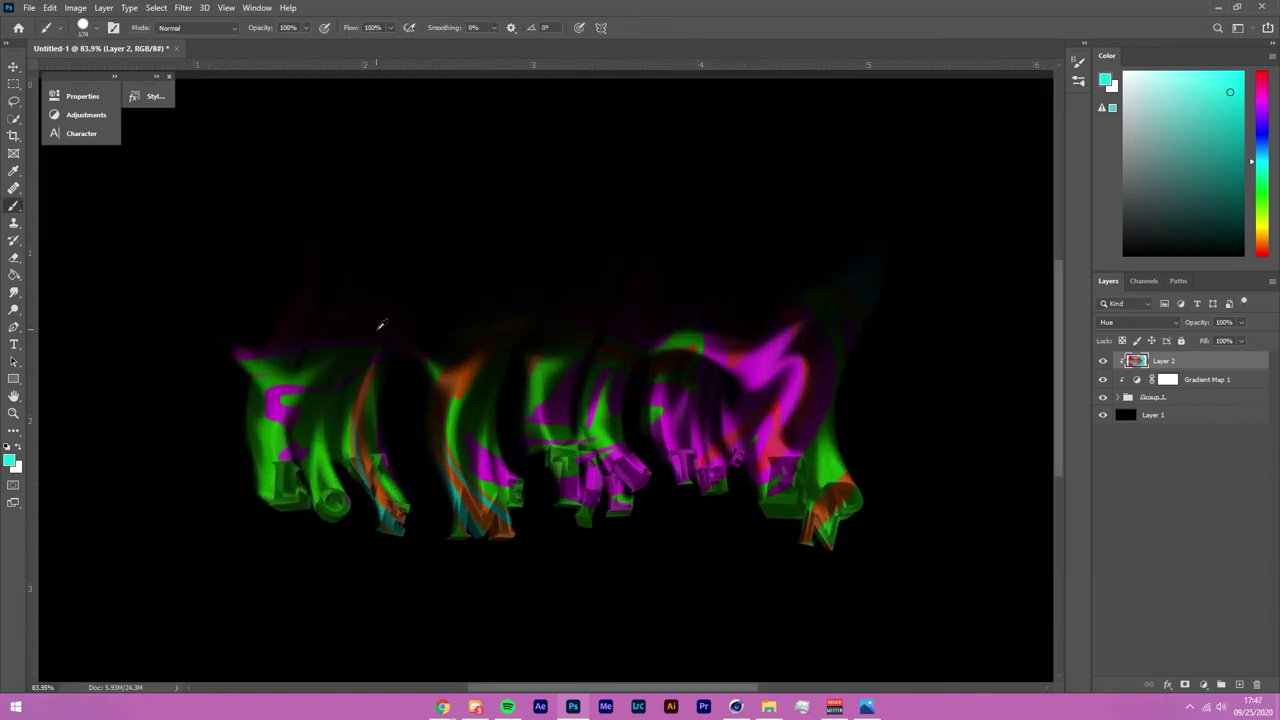
pyautogui.click(185, 8)
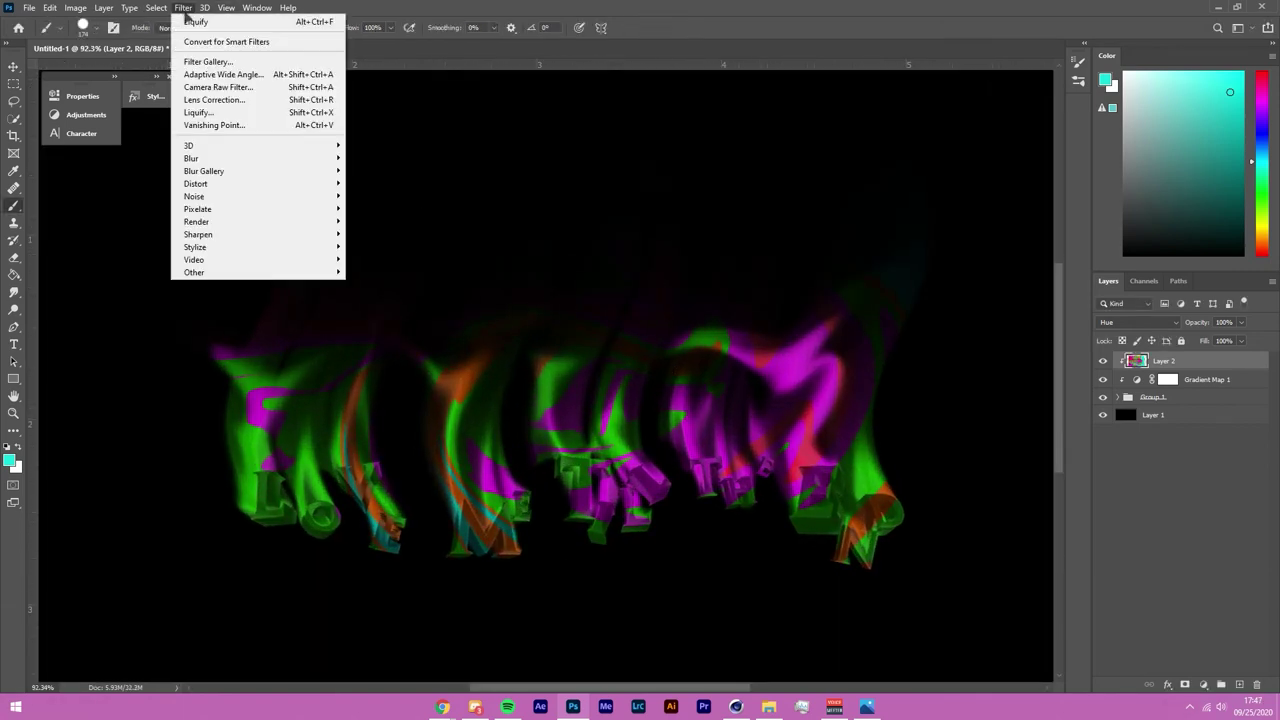
pyautogui.moveTo(232, 160)
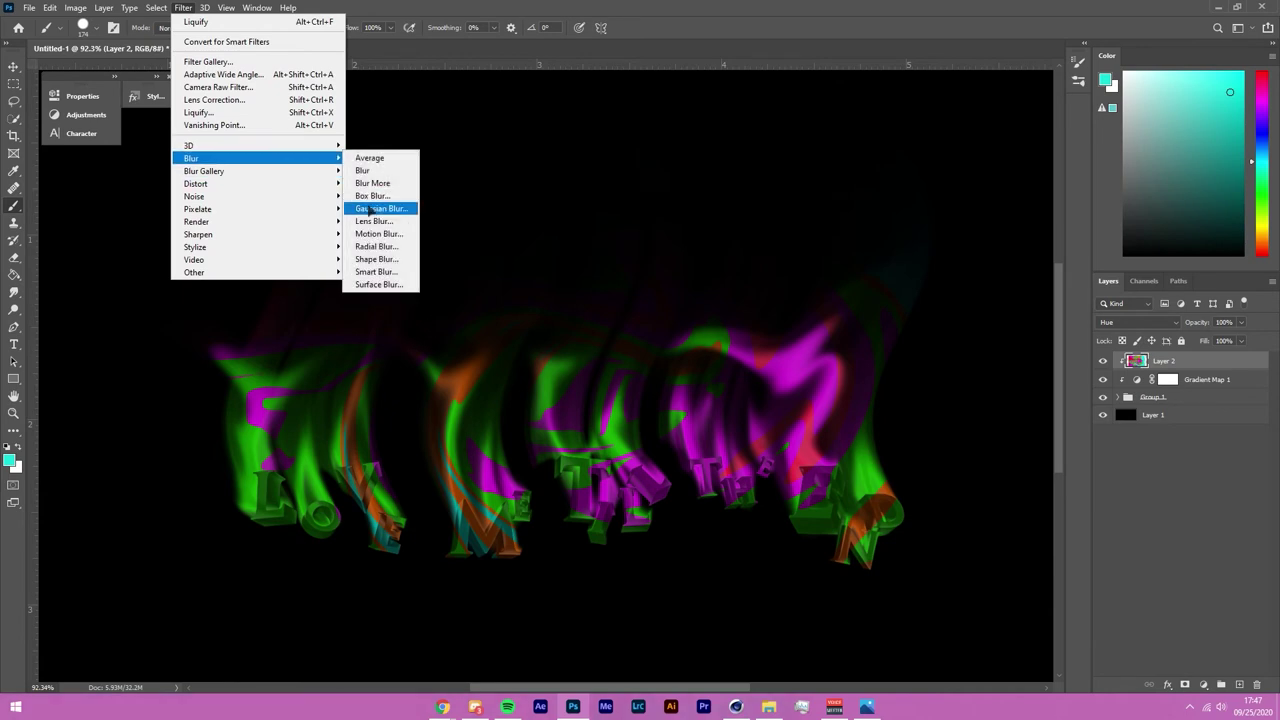
pyautogui.click(376, 208)
pyautogui.moveTo(842, 420); pyautogui.dragTo(852, 420)
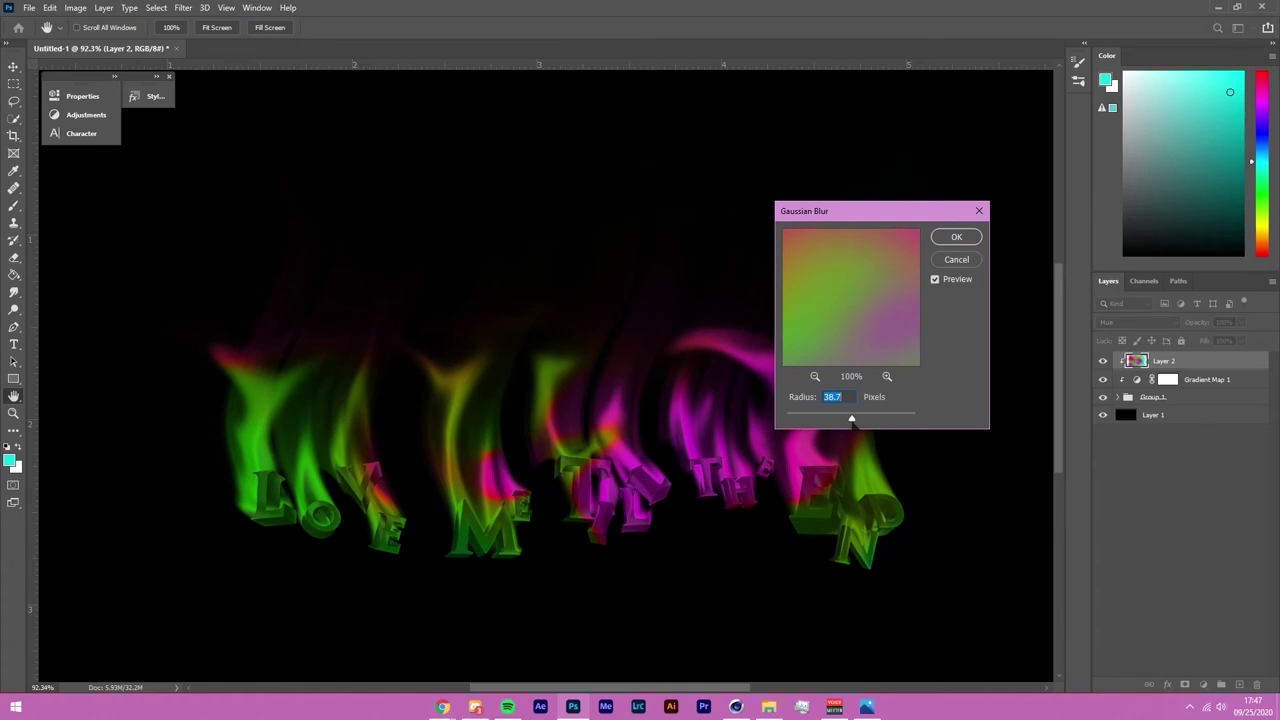
pyautogui.moveTo(854, 424)
pyautogui.mouseDown()
pyautogui.moveTo(812, 424)
pyautogui.moveTo(843, 421)
pyautogui.mouseUp()
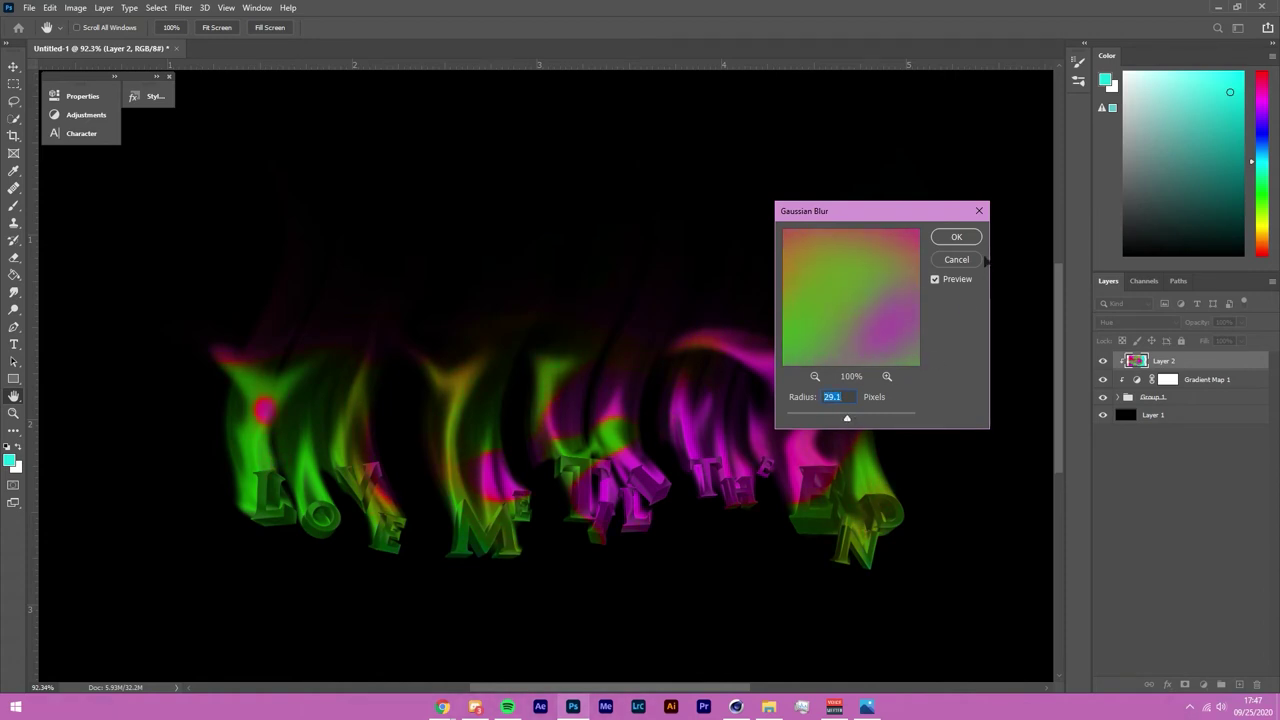
pyautogui.click(970, 238)
pyautogui.press('b')
pyautogui.scroll(-2, 600, 440)
pyautogui.scroll(3, 545, 443)
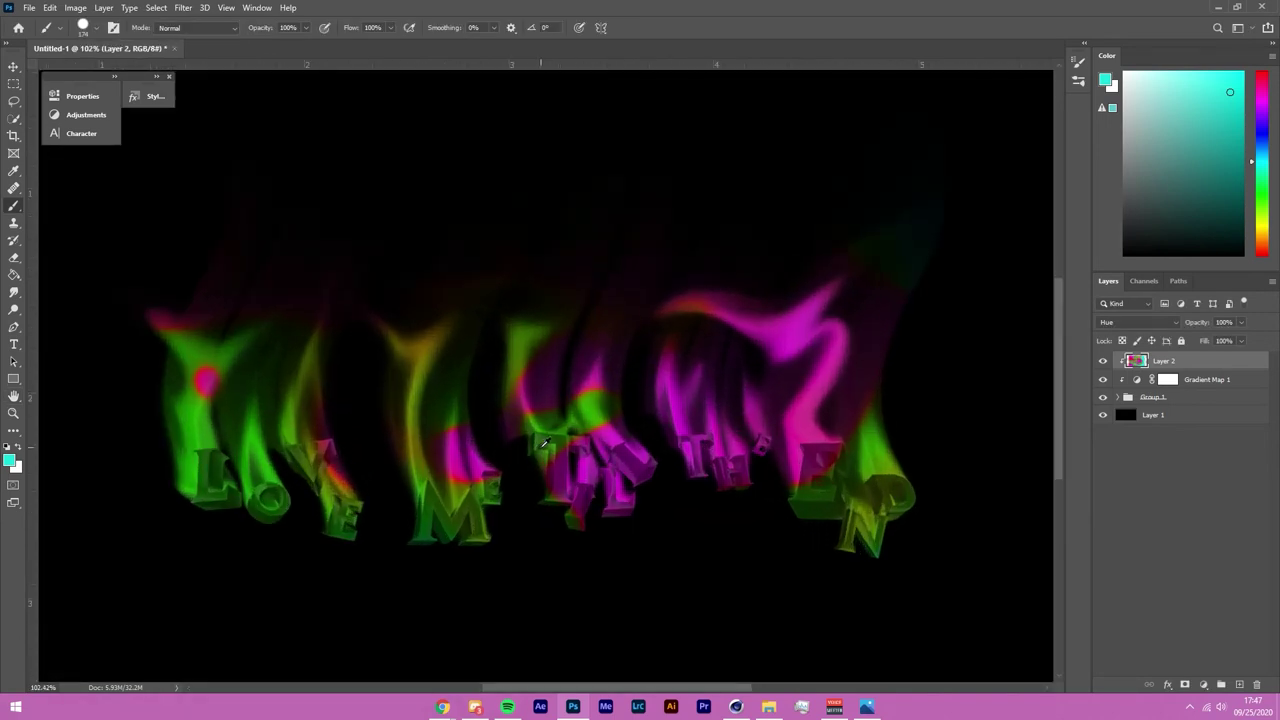
# Step: Choose the Smudge tool for Layer 2 and compare the artwork with that layer hidden and shown
pyautogui.click(1180, 465)
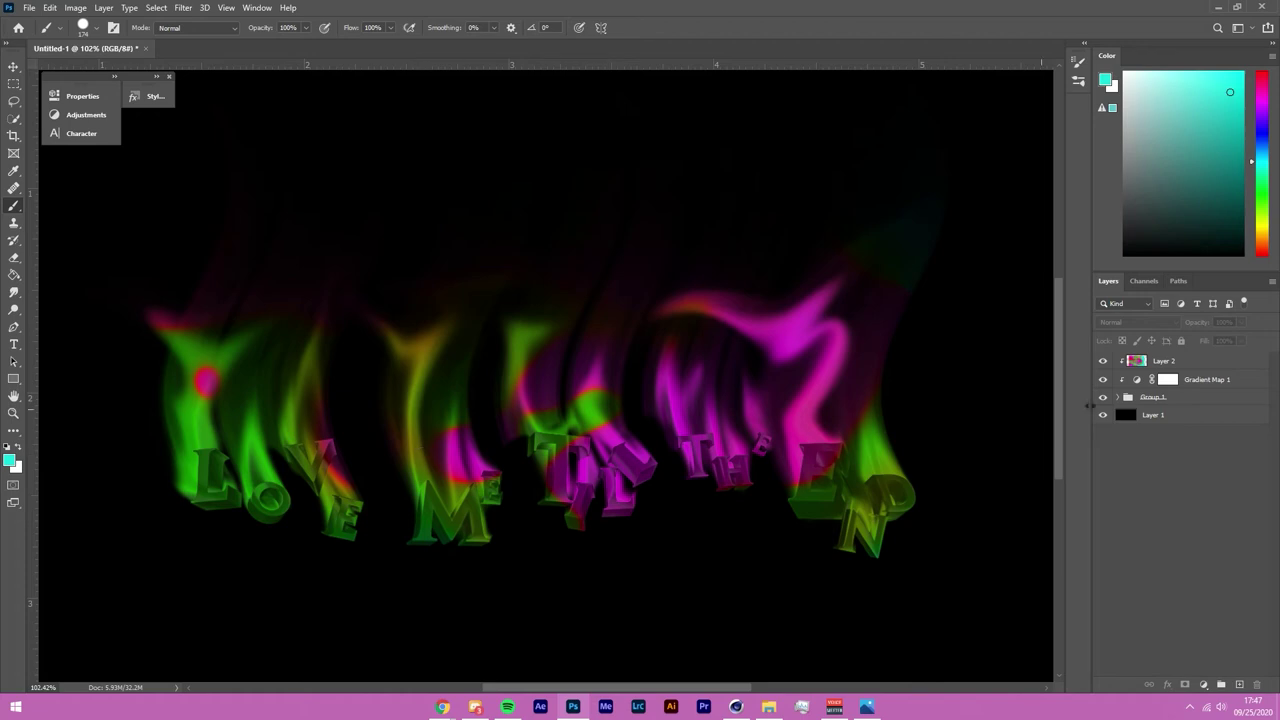
pyautogui.click(1205, 360)
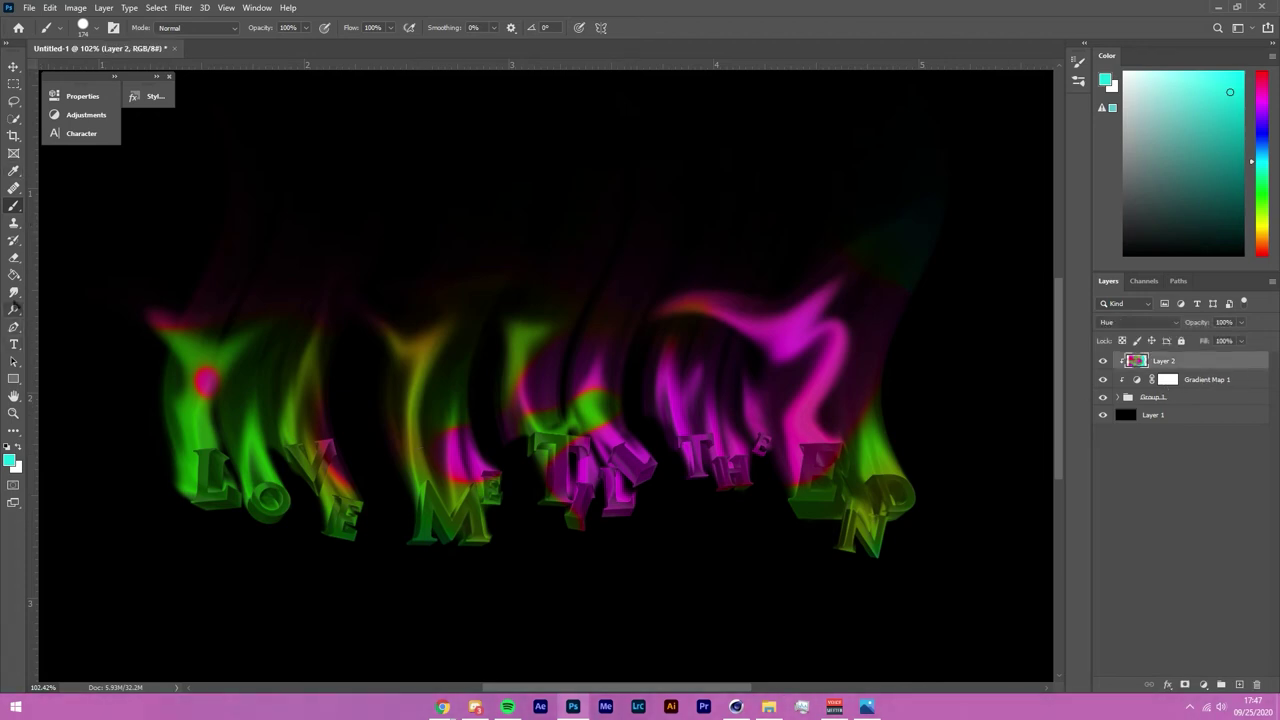
pyautogui.click(14, 292)
pyautogui.click(1103, 361)
pyautogui.click(1103, 361)
pyautogui.moveTo(205, 413)
pyautogui.mouseDown()
pyautogui.moveTo(208, 364)
pyautogui.moveTo(265, 279)
pyautogui.mouseUp()
pyautogui.hotkey('ctrl', 'z')
pyautogui.moveTo(197, 397); pyautogui.dragTo(229, 285)
pyautogui.hotkey('ctrl', 'z')
# Step: Smudge Layer 2's colours upward along the flames with a soft 99 px brush at 48% strength
pyautogui.click(88, 28)
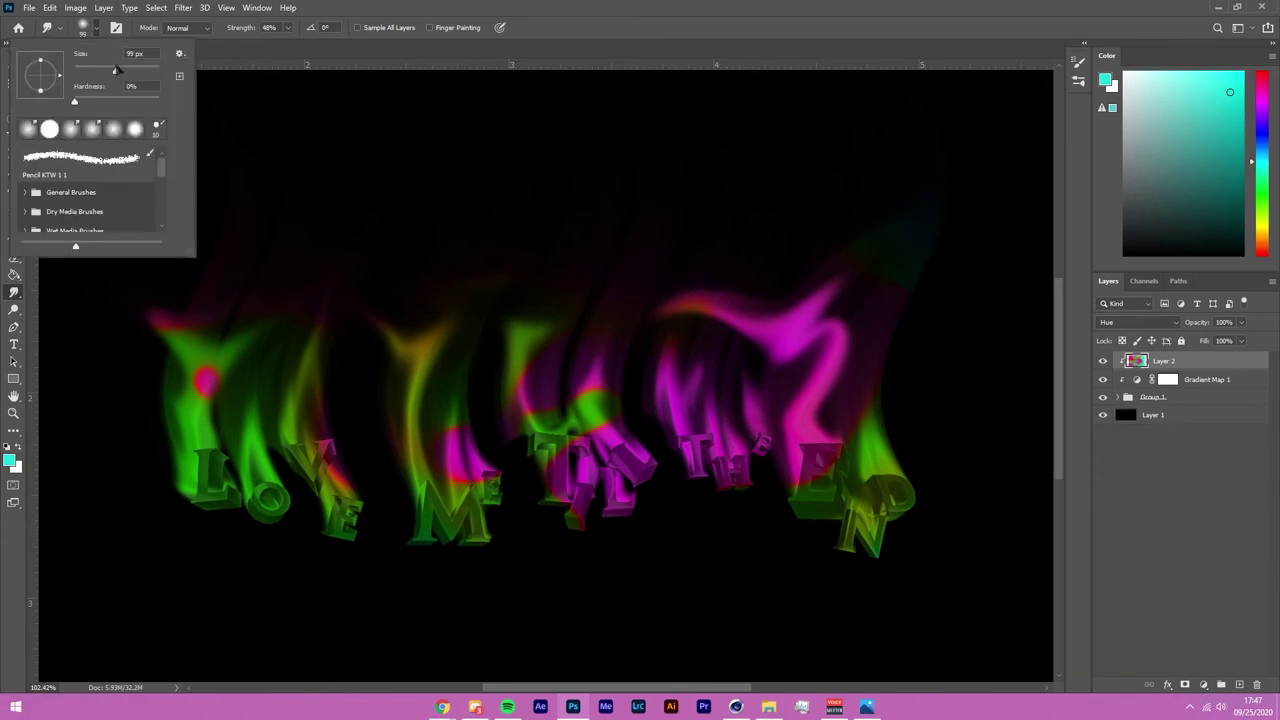
pyautogui.click(200, 491)
pyautogui.moveTo(200, 491)
pyautogui.mouseDown()
pyautogui.moveTo(191, 373)
pyautogui.moveTo(212, 294)
pyautogui.mouseUp()
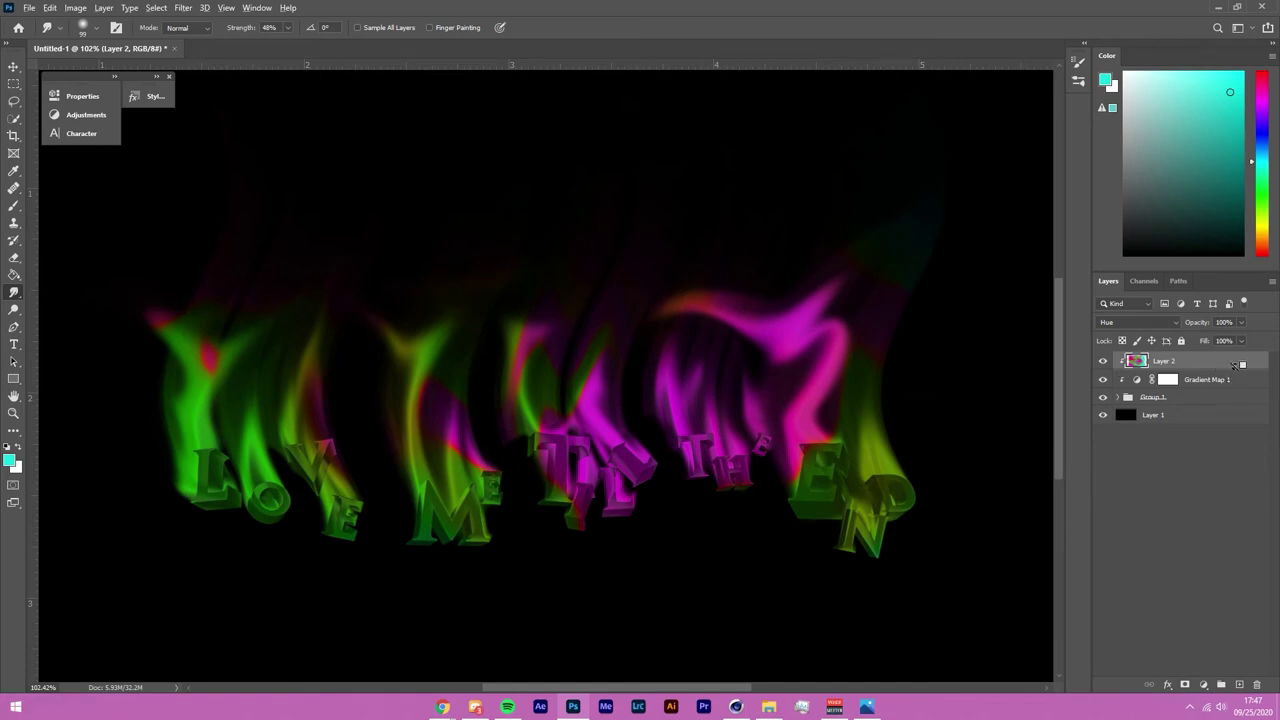
# Step: Release the Gradient Map 1 adjustment layer from its clipping mask and delete it
pyautogui.moveTo(1237, 383); pyautogui.dragTo(1214, 370)
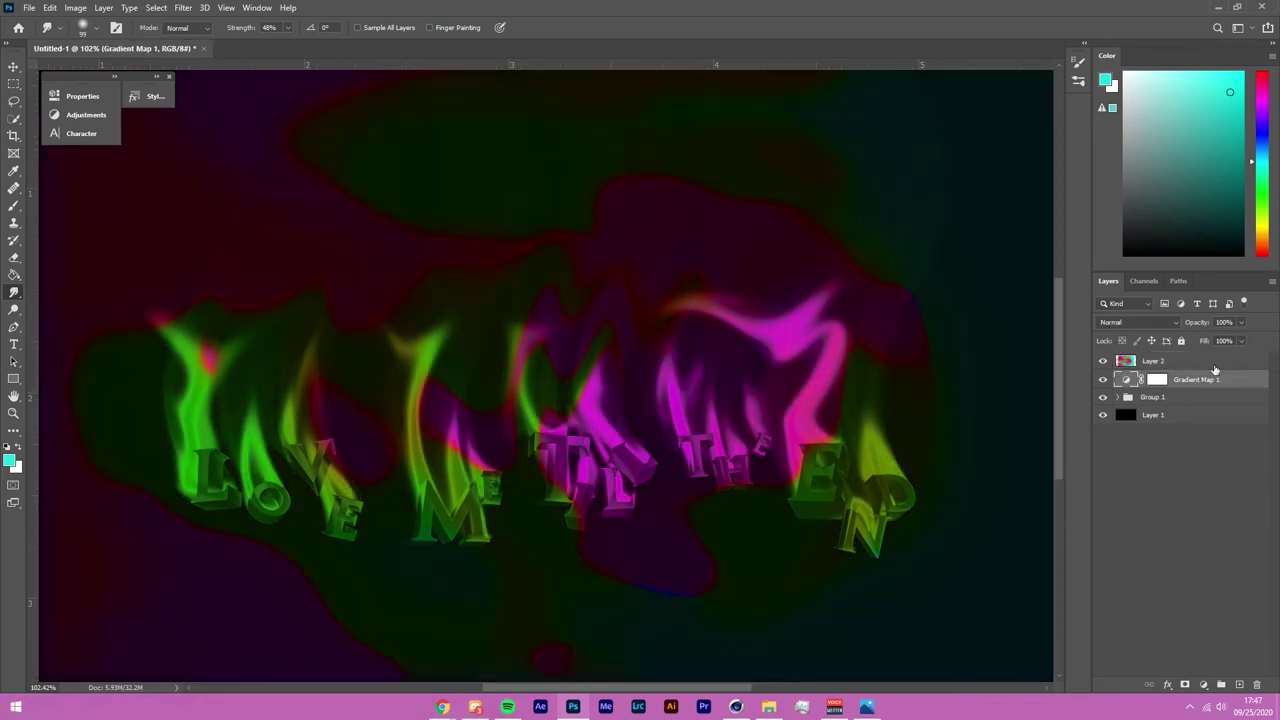
pyautogui.press('Delete')
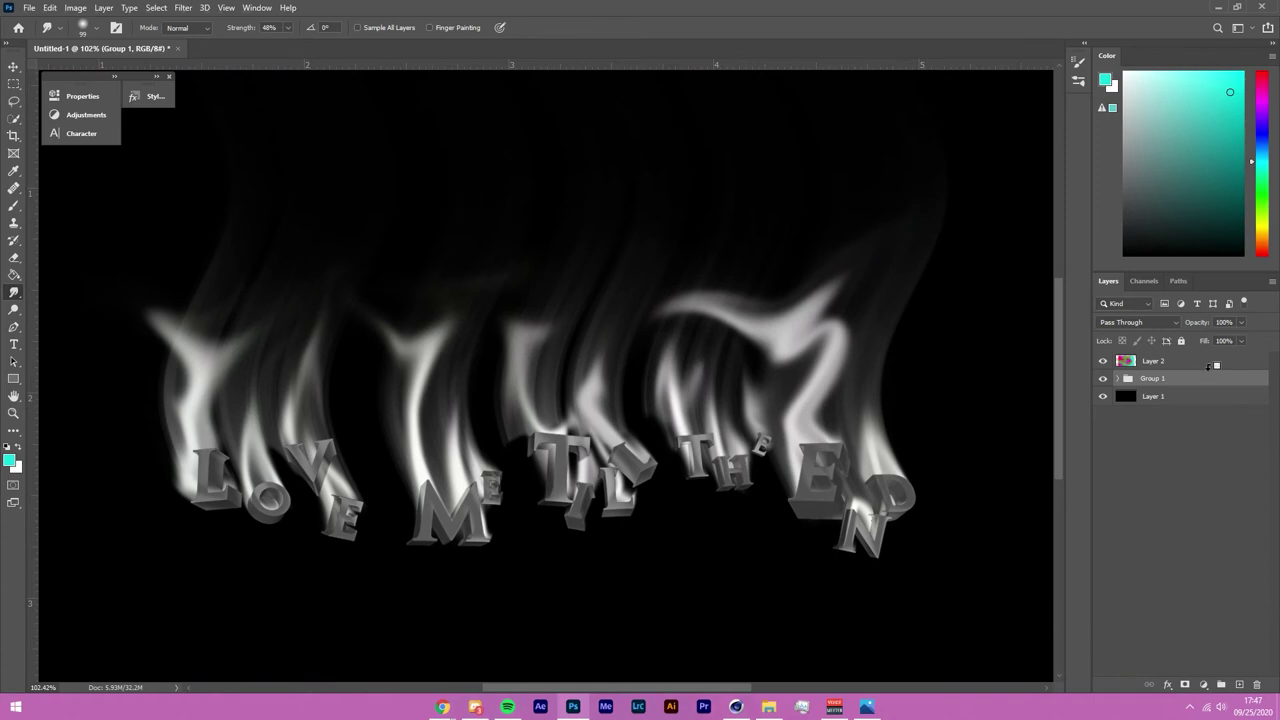
pyautogui.hotkey('ctrl', 'z')
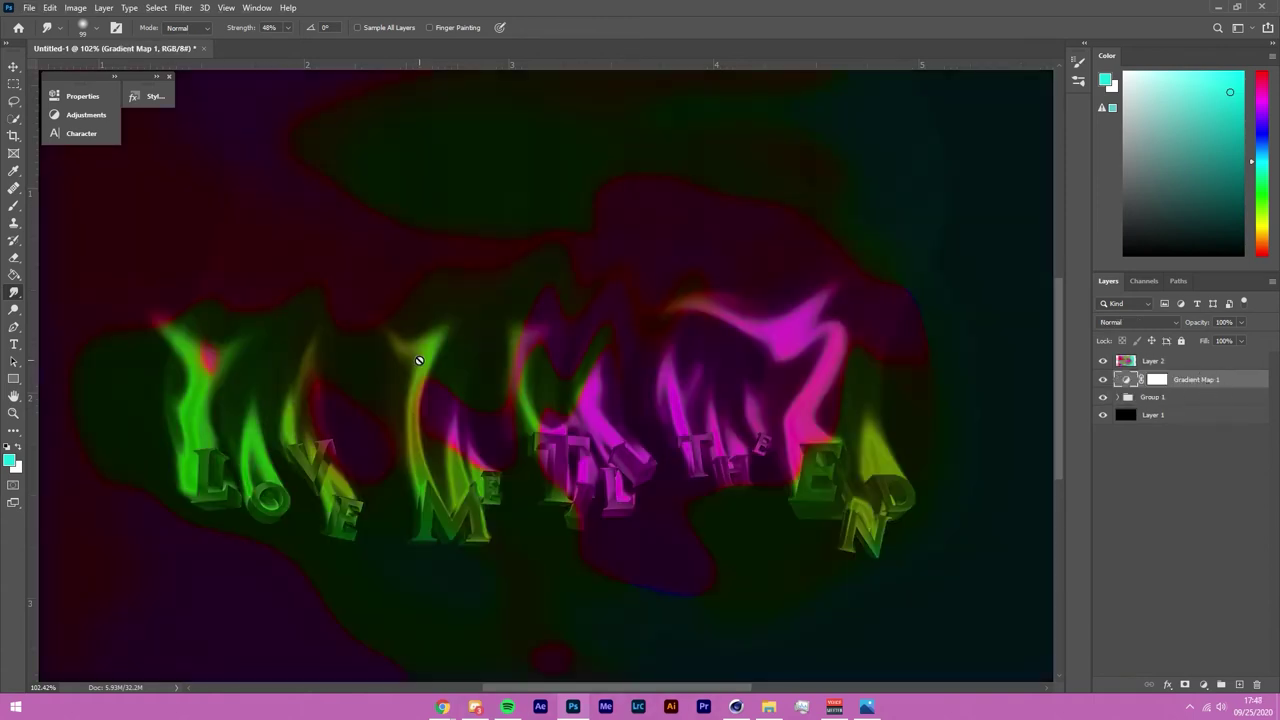
pyautogui.scroll(-5, 419, 360)
pyautogui.scroll(3, 419, 360)
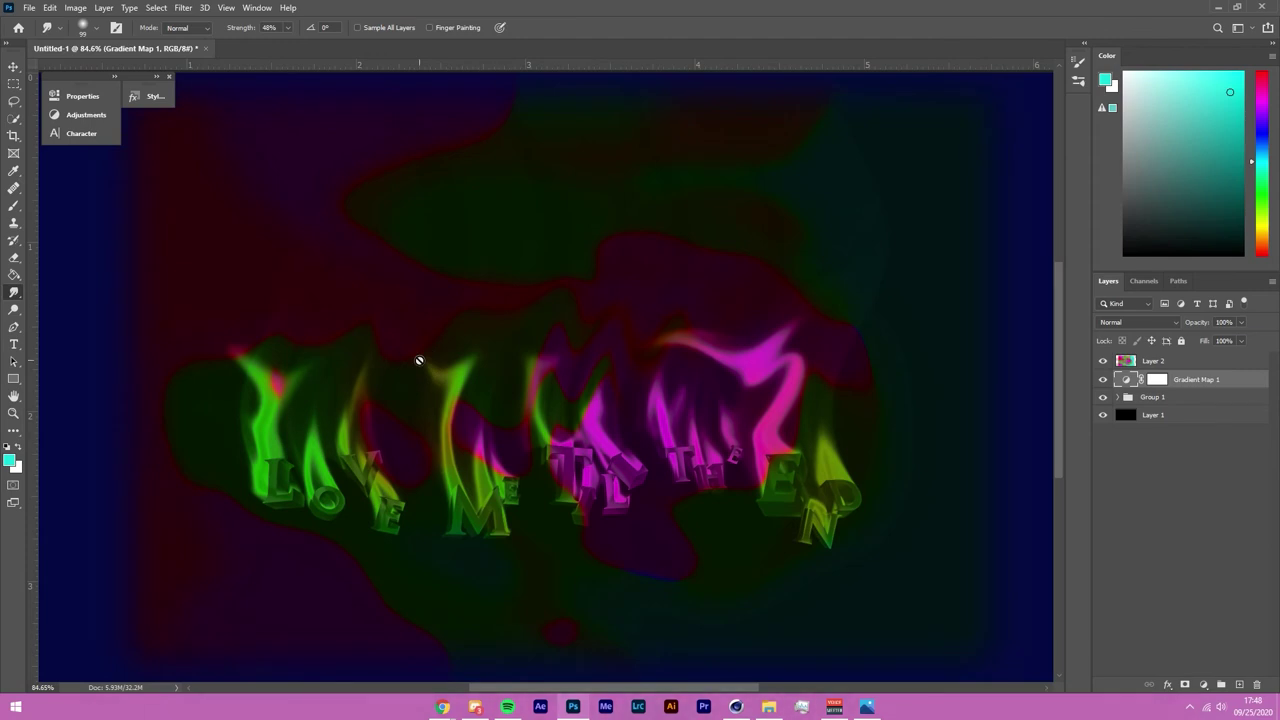
pyautogui.press('Delete')
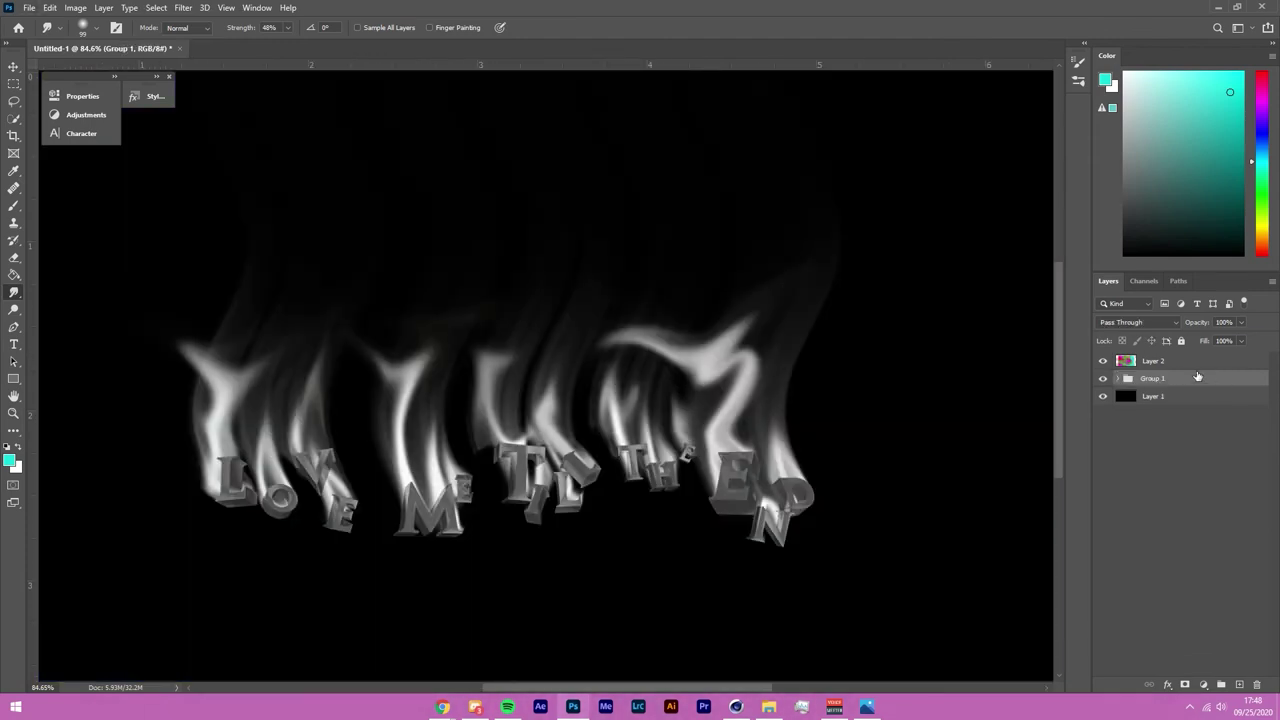
# Step: Set Layer 2's blend mode to Overlay and clip it to Group 1
pyautogui.click(1183, 362)
pyautogui.click(1159, 323)
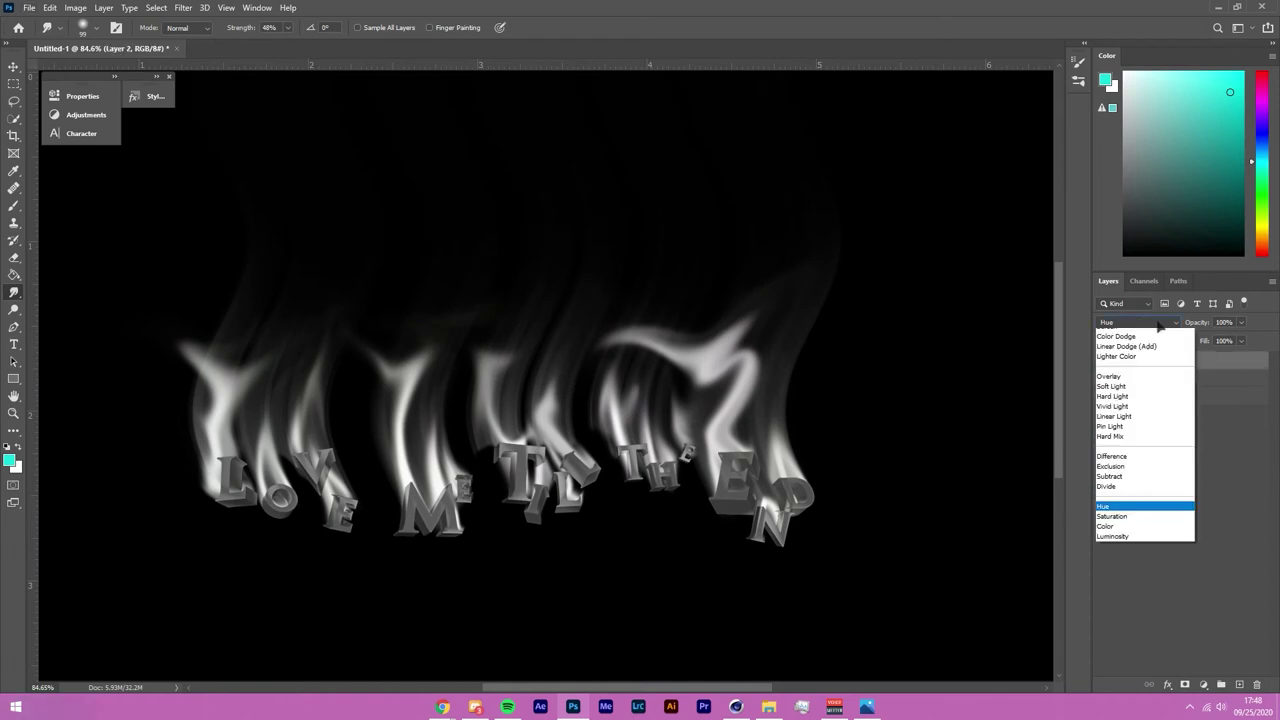
pyautogui.click(1137, 485)
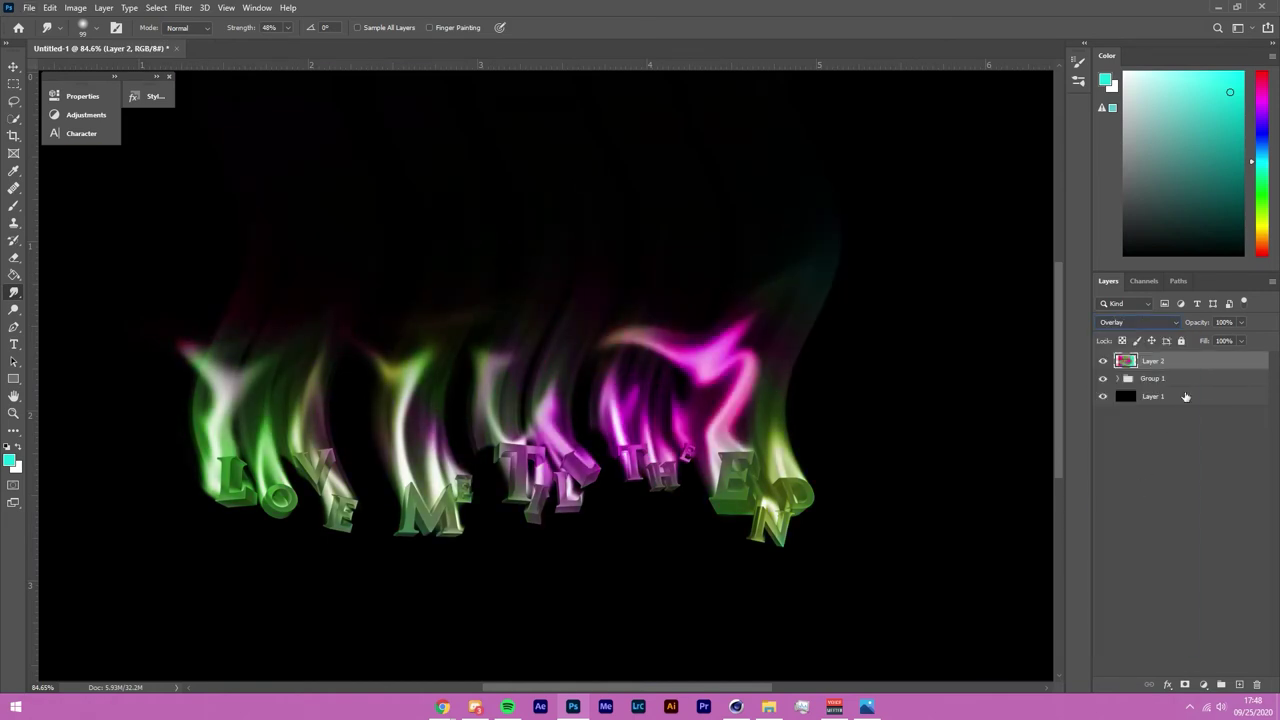
pyautogui.moveTo(1197, 365); pyautogui.dragTo(1184, 381)
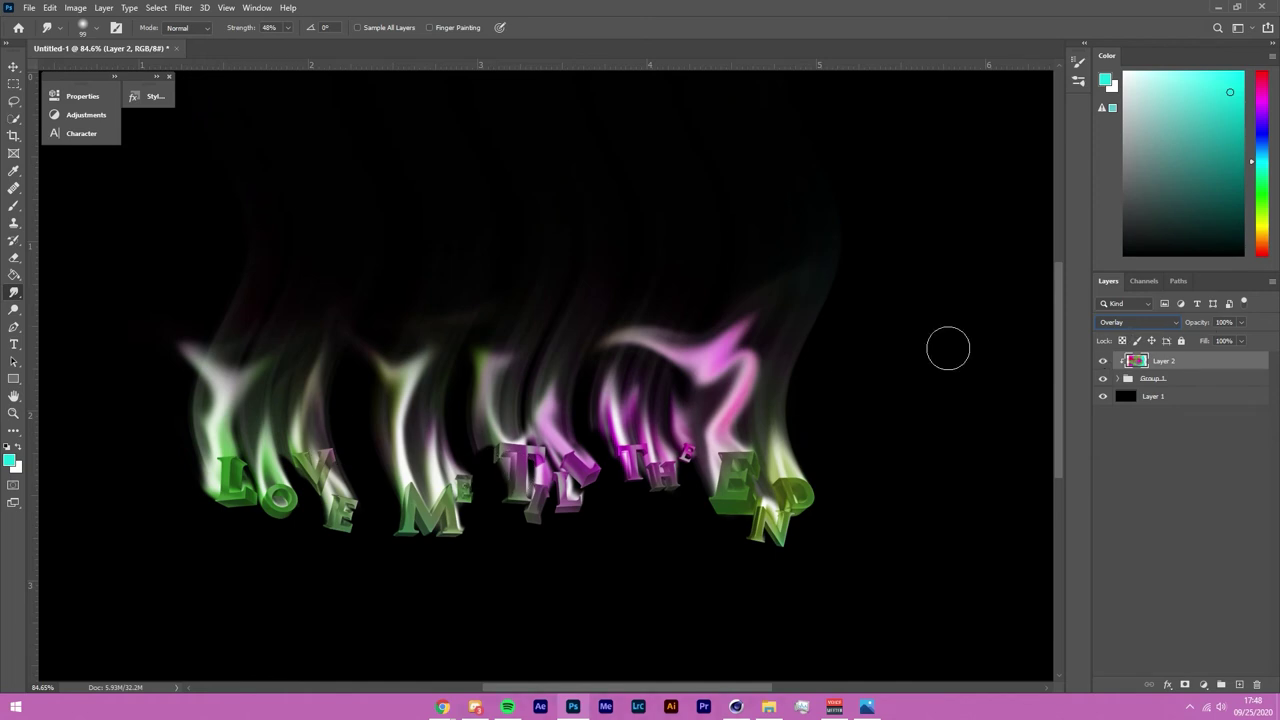
# Step: Set Layer 2's blend mode to Vivid Light and compare the artwork with that layer hidden and shown
pyautogui.click(1113, 324)
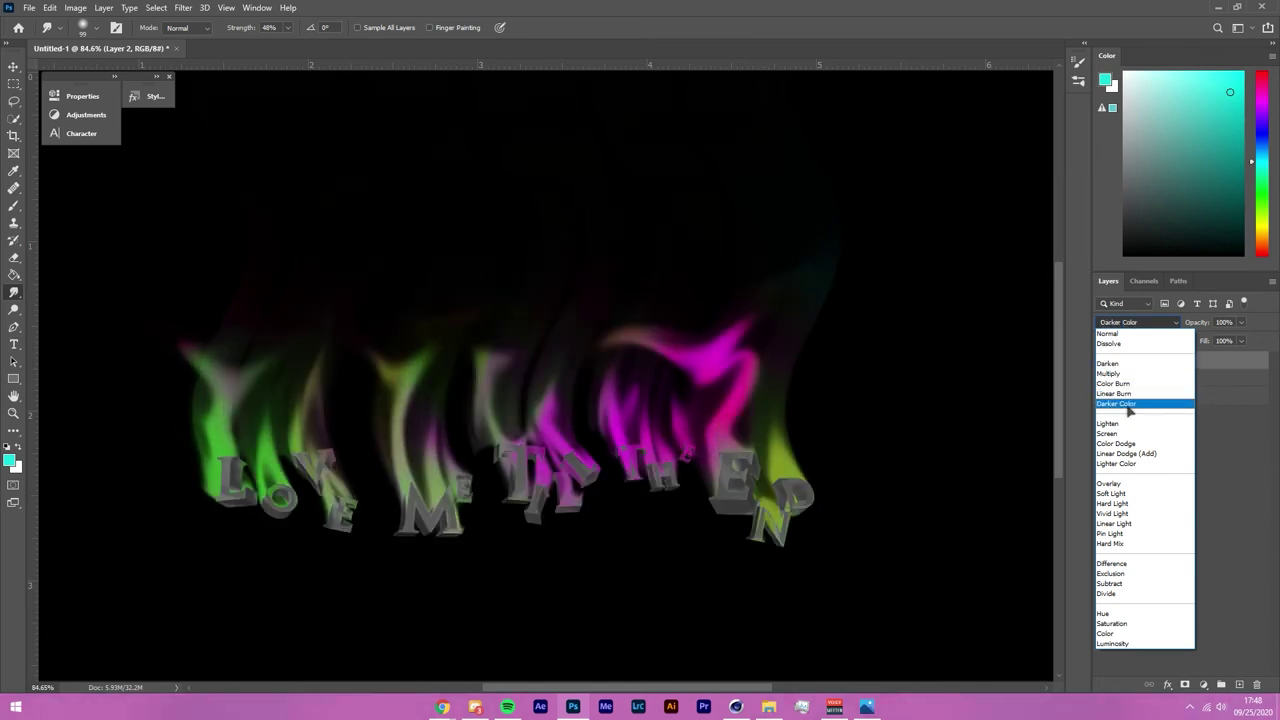
pyautogui.click(1145, 515)
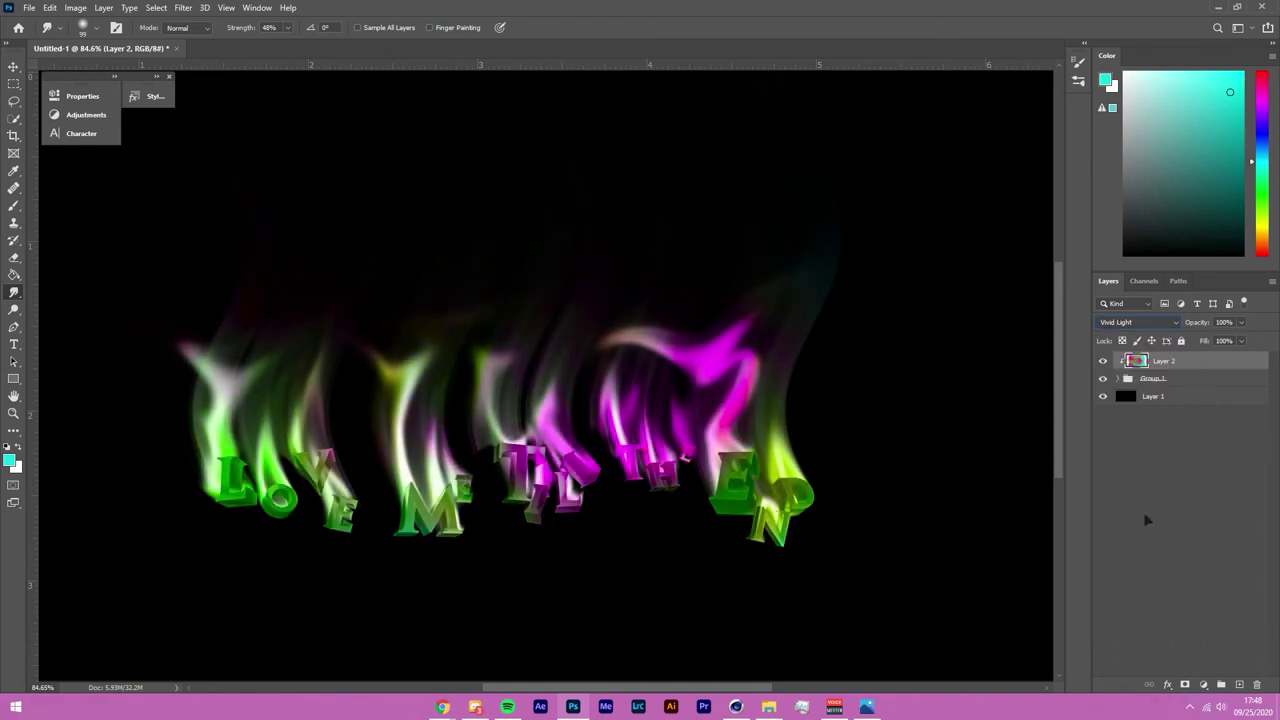
pyautogui.click(1102, 362)
pyautogui.click(1102, 362)
pyautogui.scroll(-4, 443, 477)
pyautogui.scroll(2, 404, 468)
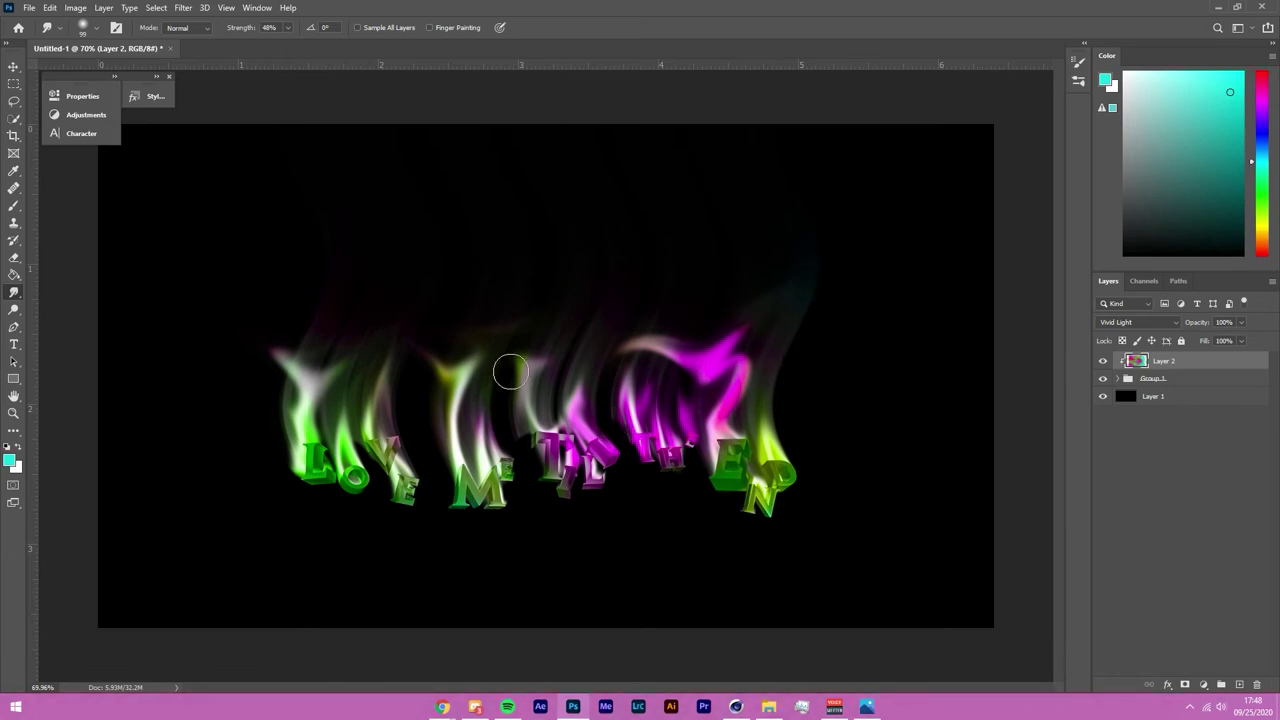
# Step: Try the Normal blend mode on the "love me till the end" layer inside Group 1, then return it to Difference
pyautogui.click(1160, 436)
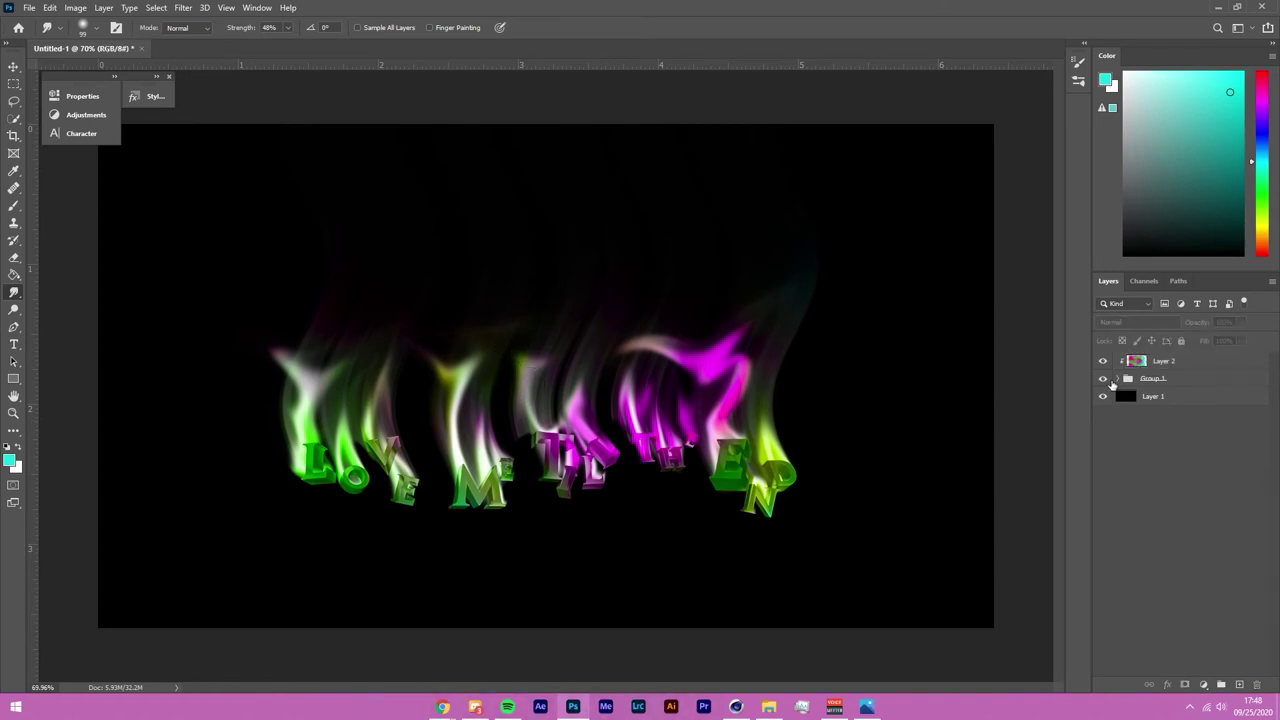
pyautogui.click(1118, 380)
pyautogui.click(1192, 397)
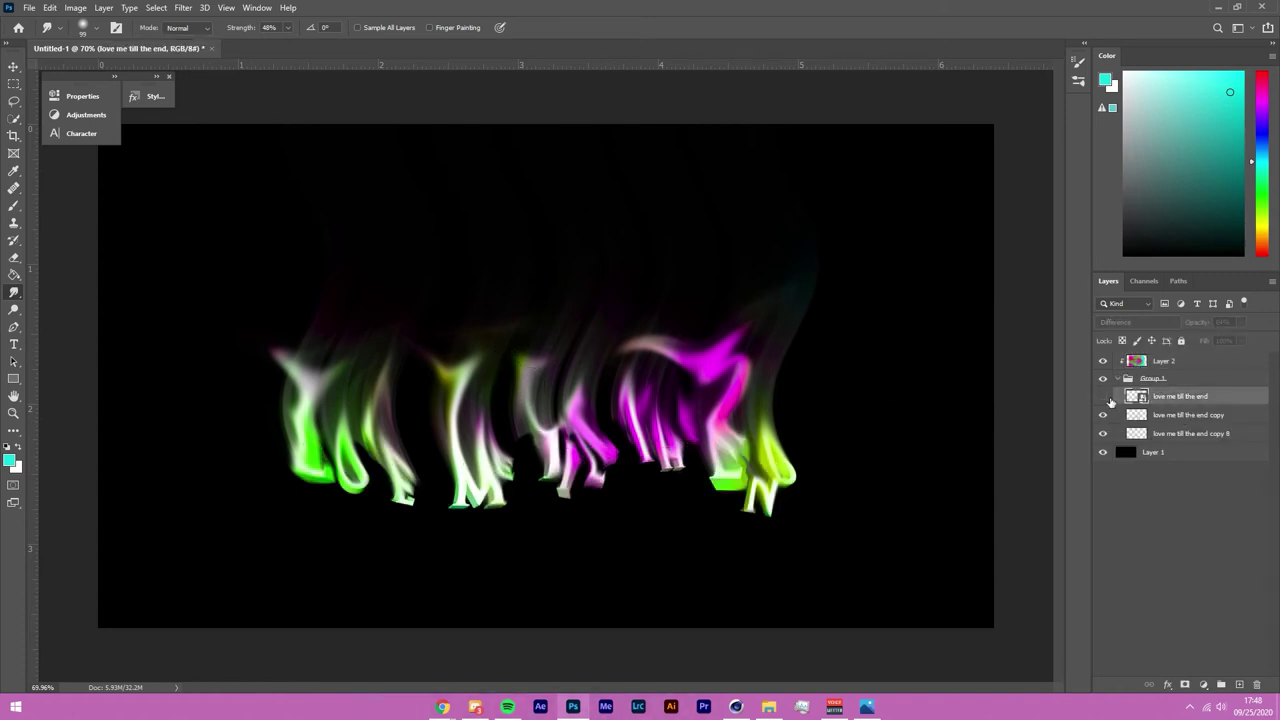
pyautogui.click(1140, 322)
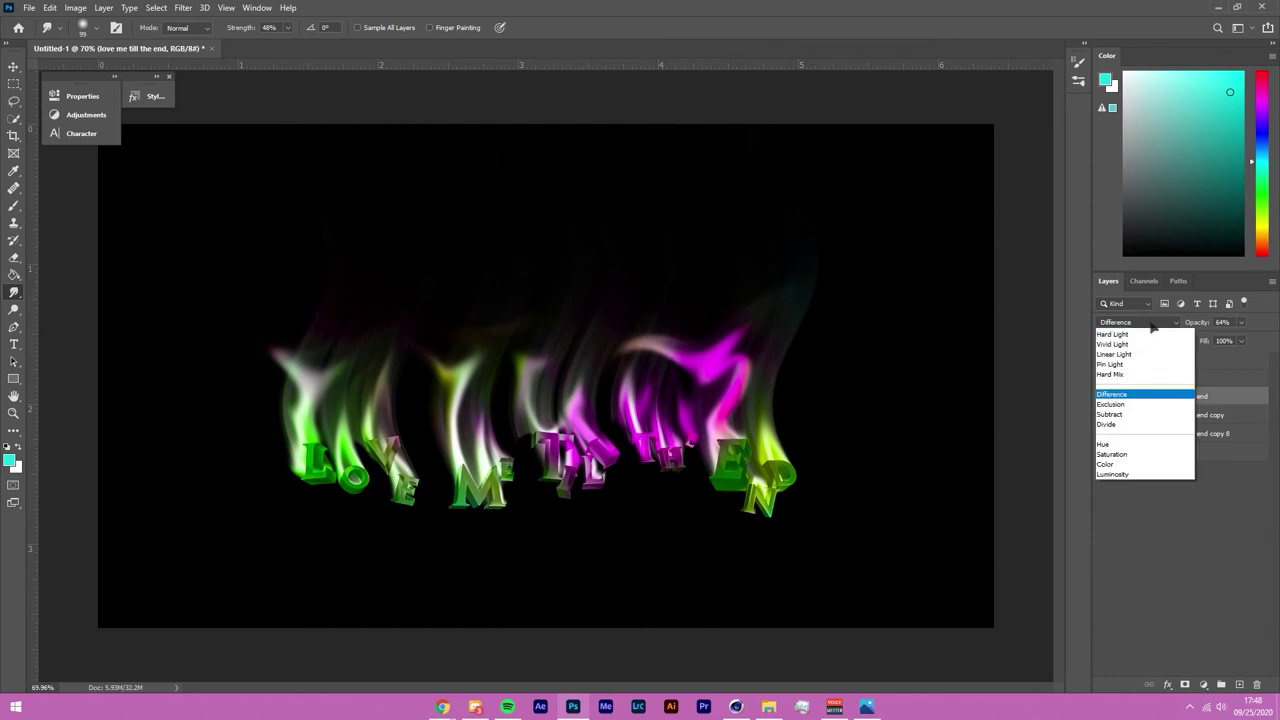
pyautogui.click(1140, 334)
pyautogui.click(1140, 322)
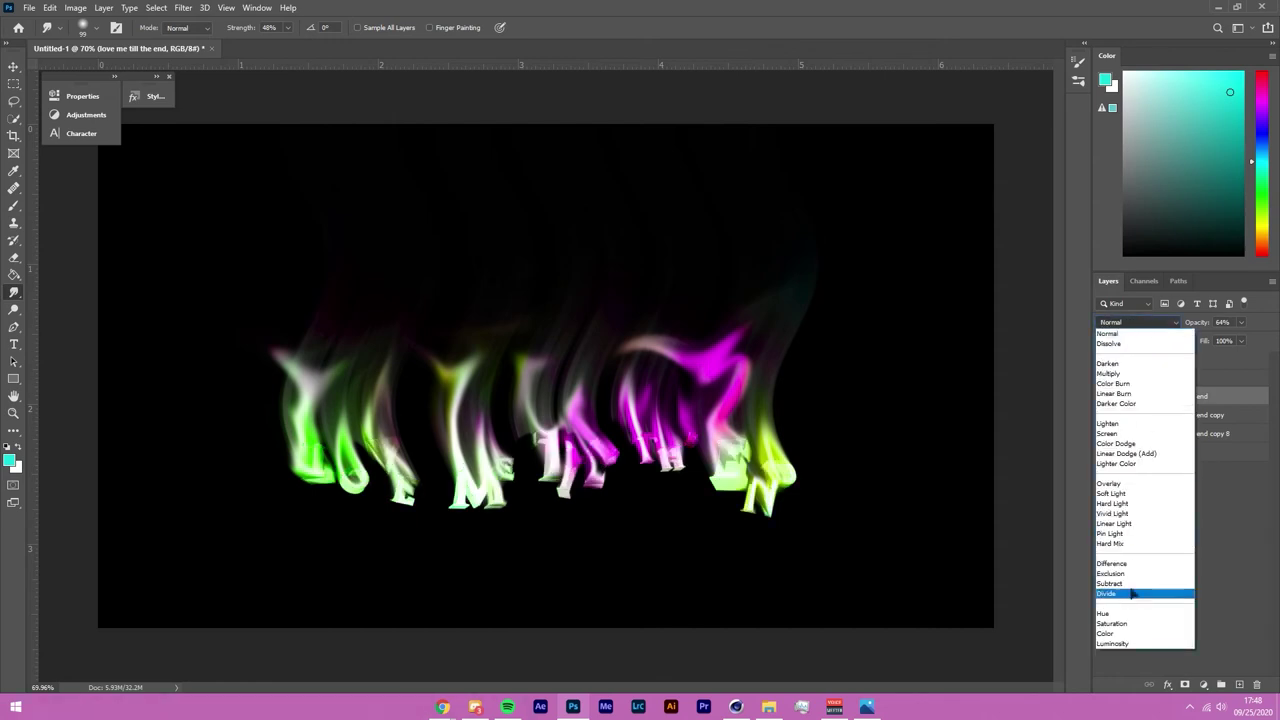
pyautogui.click(1111, 563)
# Step: Move the "love me till the end" layer out of Group 1 to above Layer 2 and collapse the group
pyautogui.moveTo(1190, 397); pyautogui.dragTo(1196, 358)
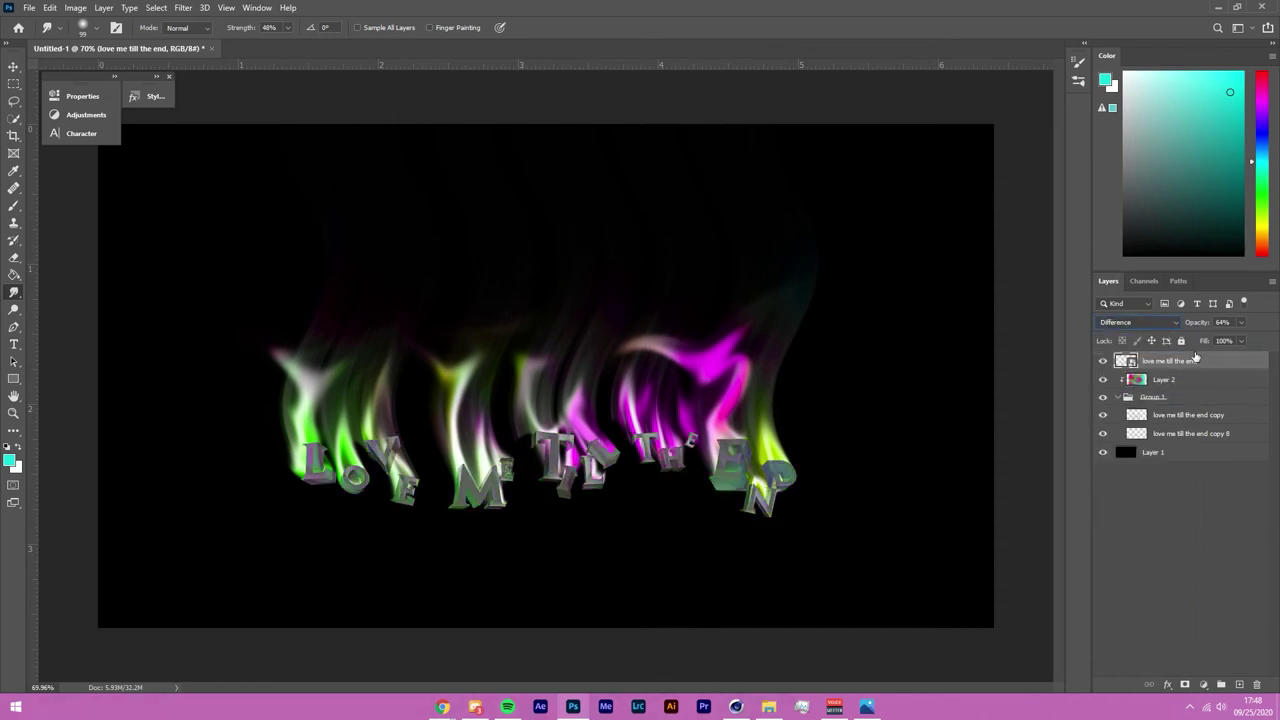
pyautogui.click(1115, 397)
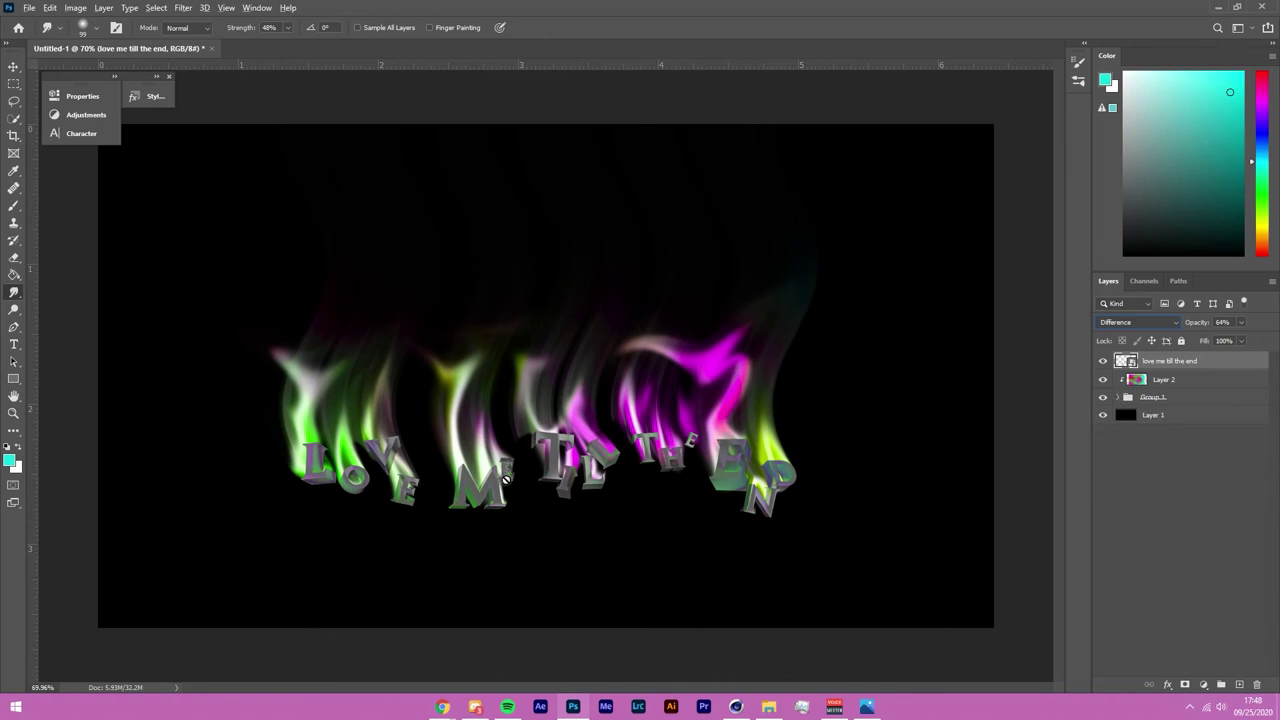
# Step: Set the "love me till the end" layer's opacity to 46% and its blend mode to Subtract
pyautogui.click(13, 66)
pyautogui.scroll(3, 507, 510)
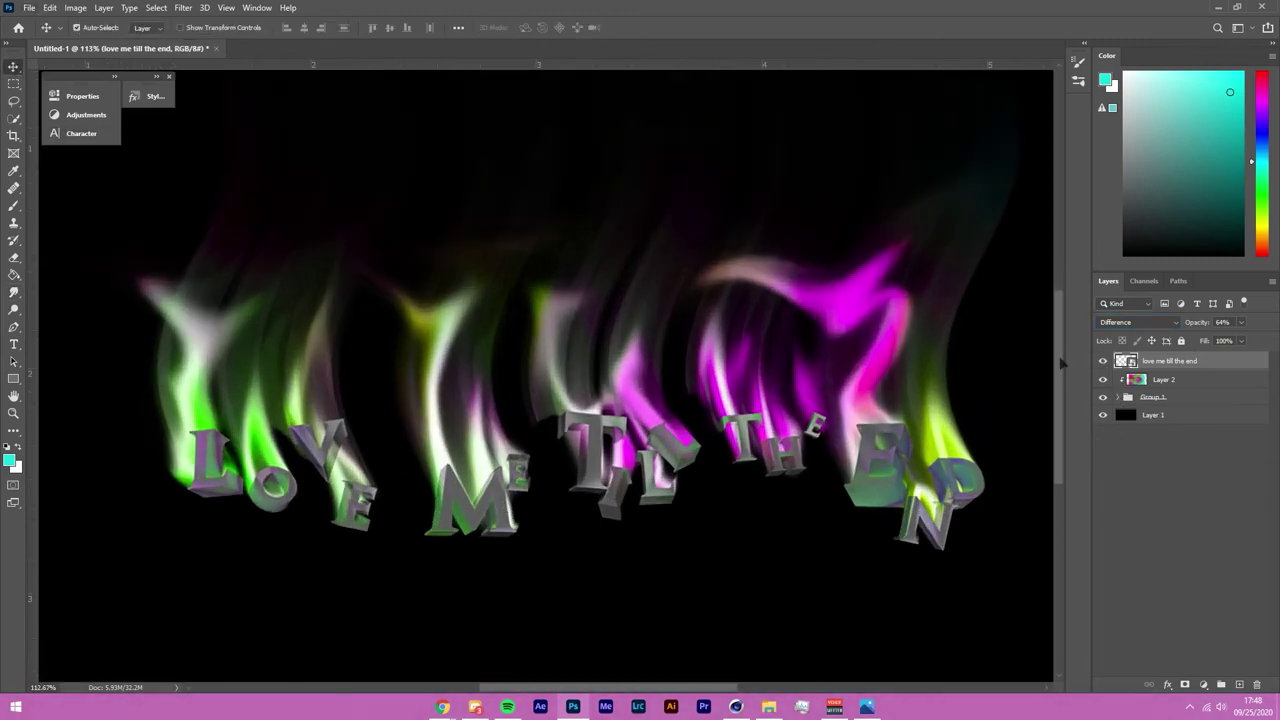
pyautogui.moveTo(1190, 324); pyautogui.dragTo(1170, 324)
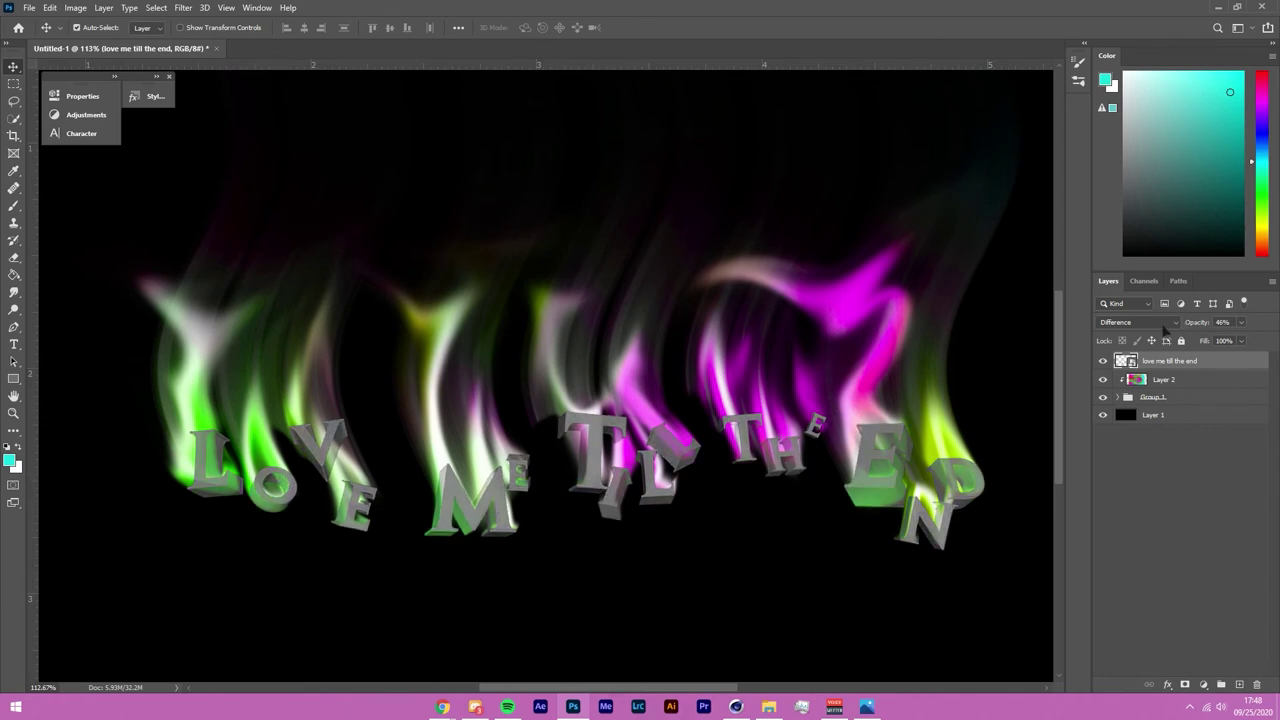
pyautogui.click(1140, 322)
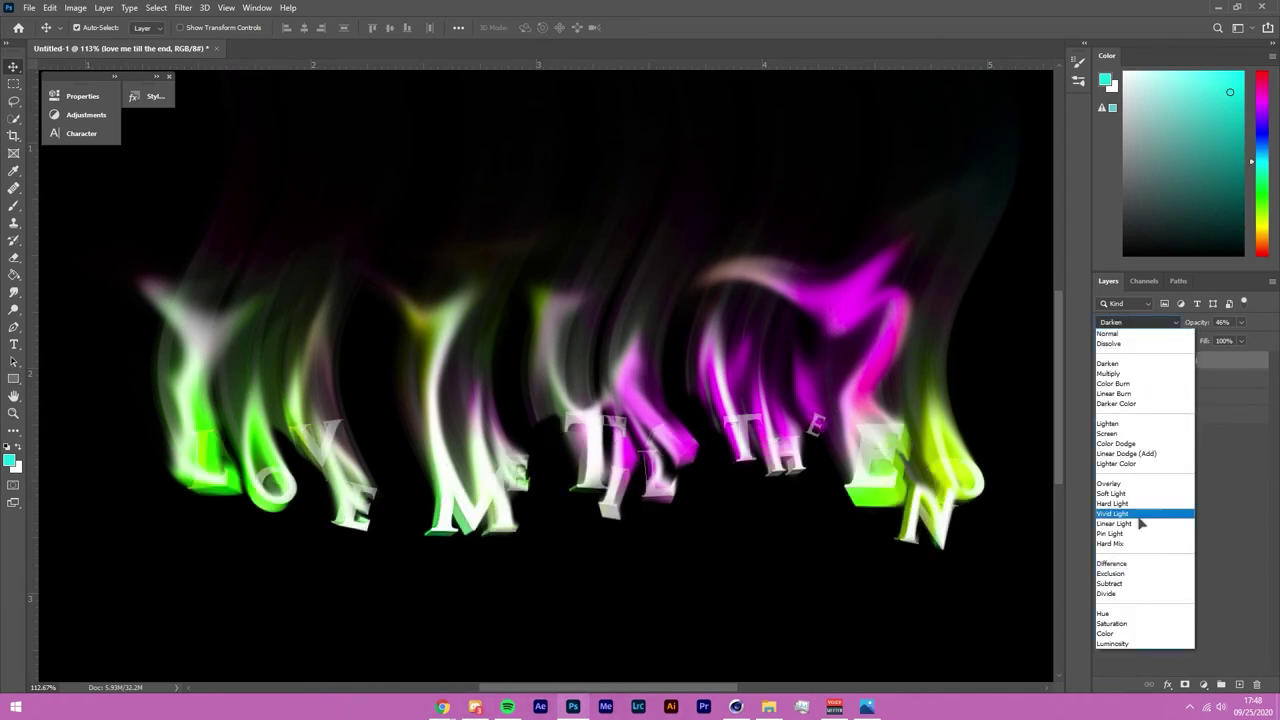
pyautogui.click(1110, 583)
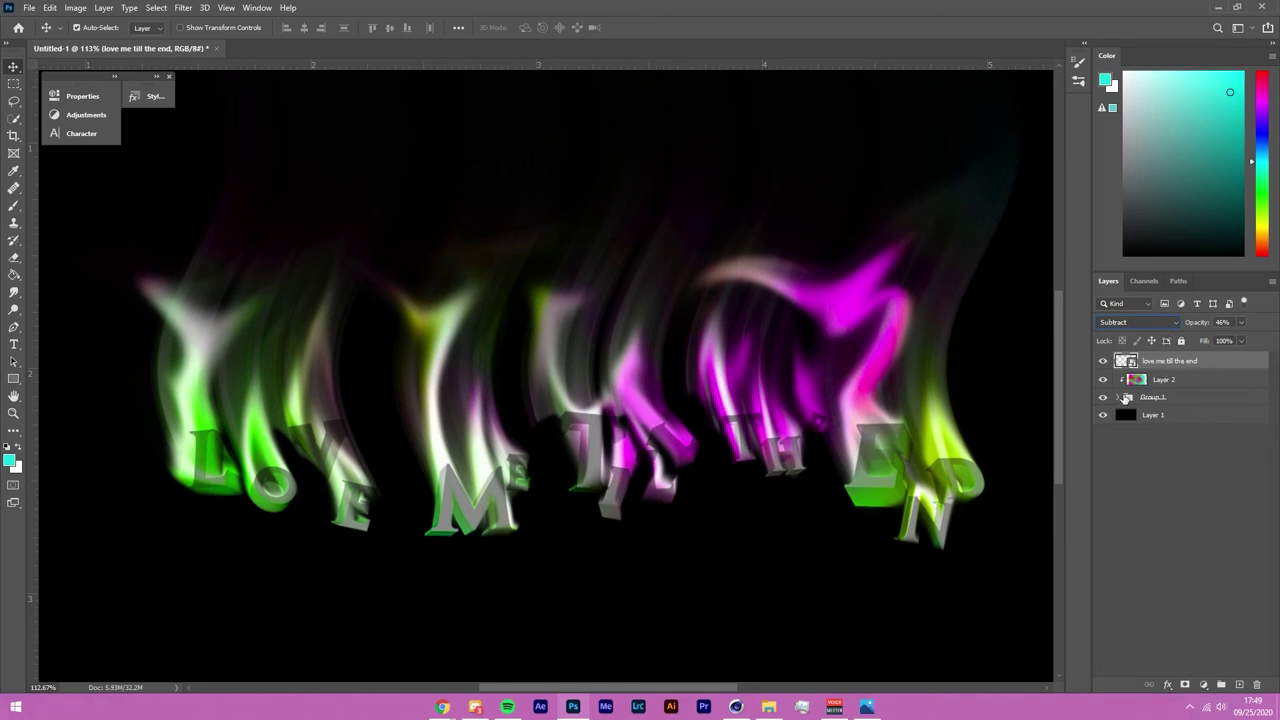
# Step: Move the "love me till the end" layer back into Group 1 above its copies and collapse the group
pyautogui.moveTo(1126, 397); pyautogui.dragTo(1130, 397)
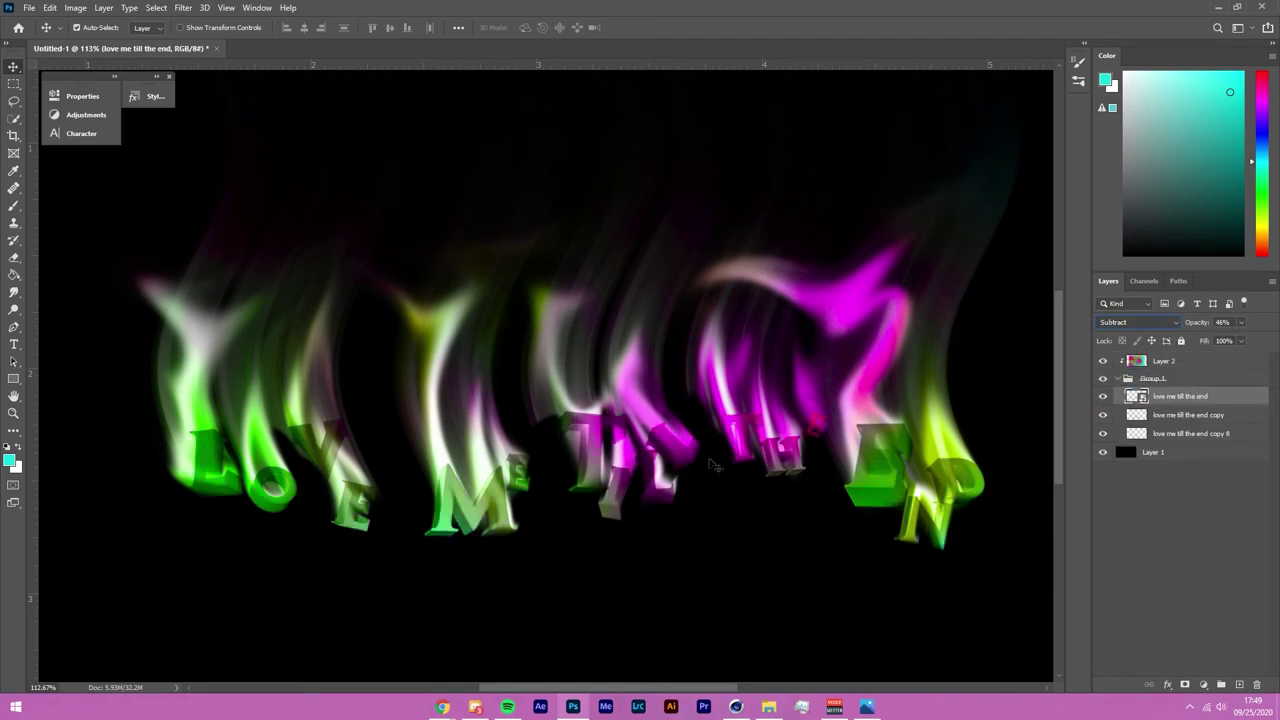
pyautogui.click(611, 580)
pyautogui.hotkey('ctrl', '0')
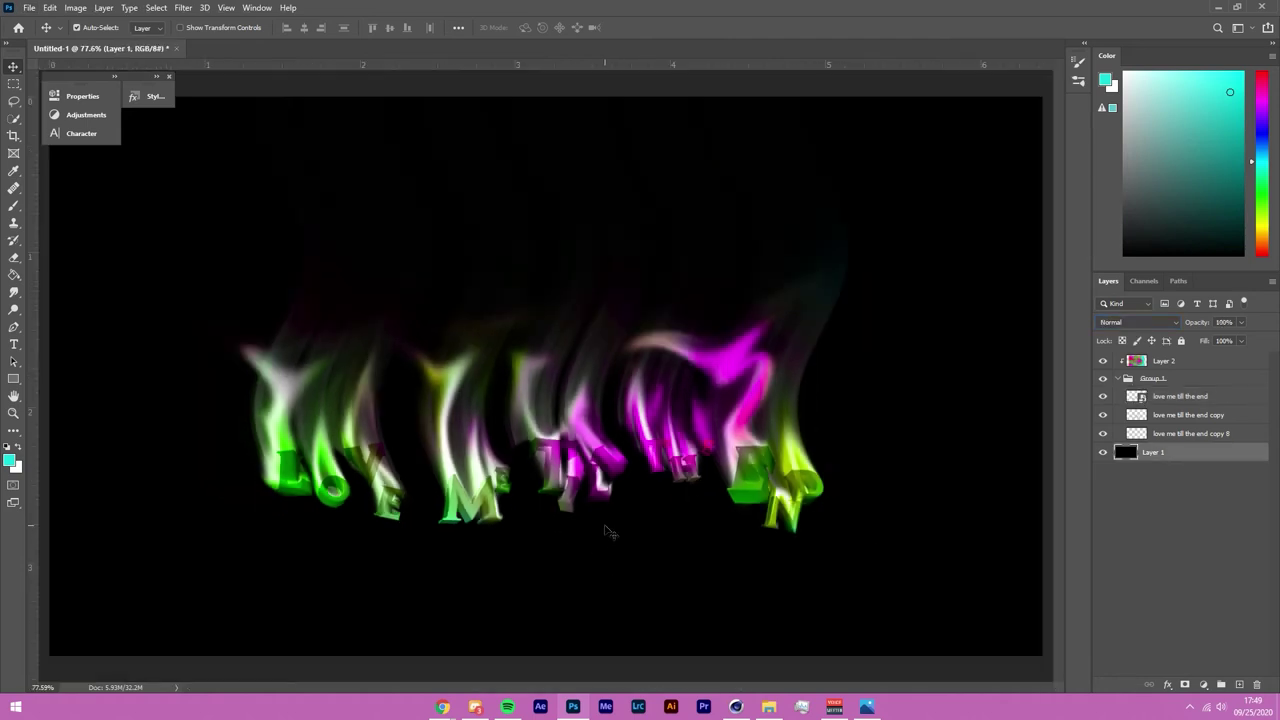
pyautogui.click(1118, 378)
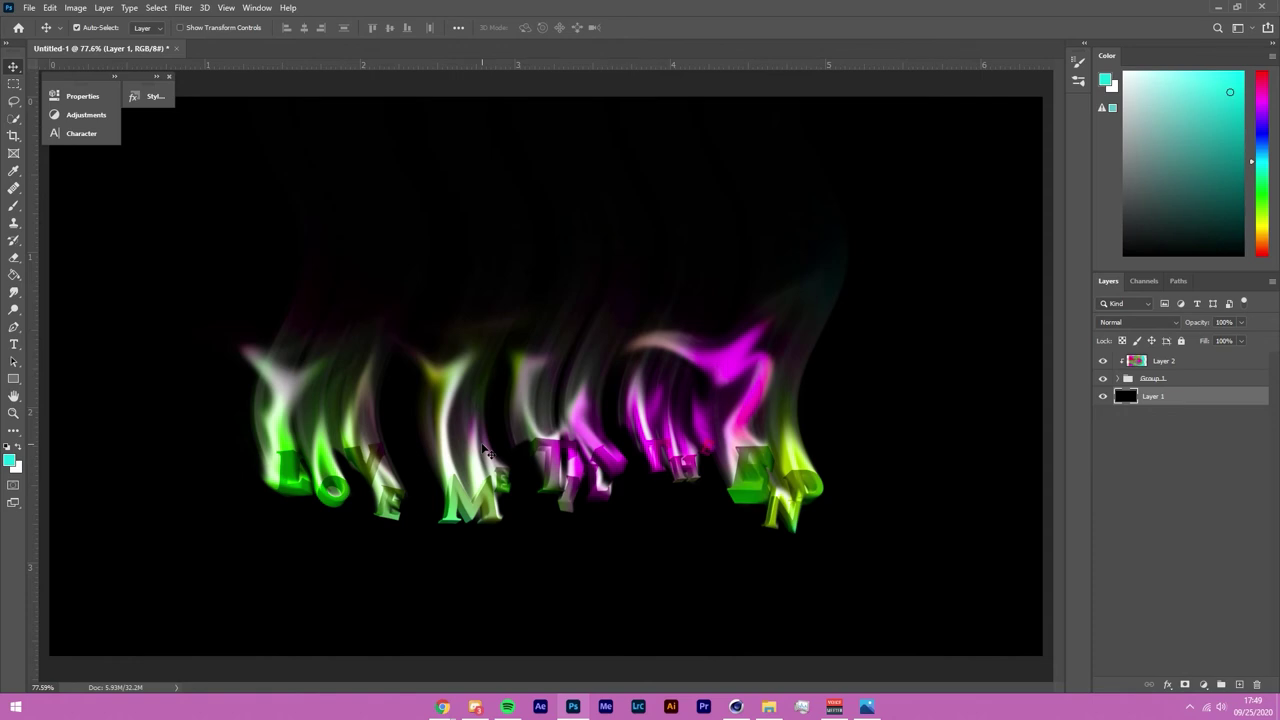
# Step: Compare the artwork with Group 1 hidden and shown
pyautogui.scroll(-2, 476, 416)
pyautogui.scroll(2, 458, 446)
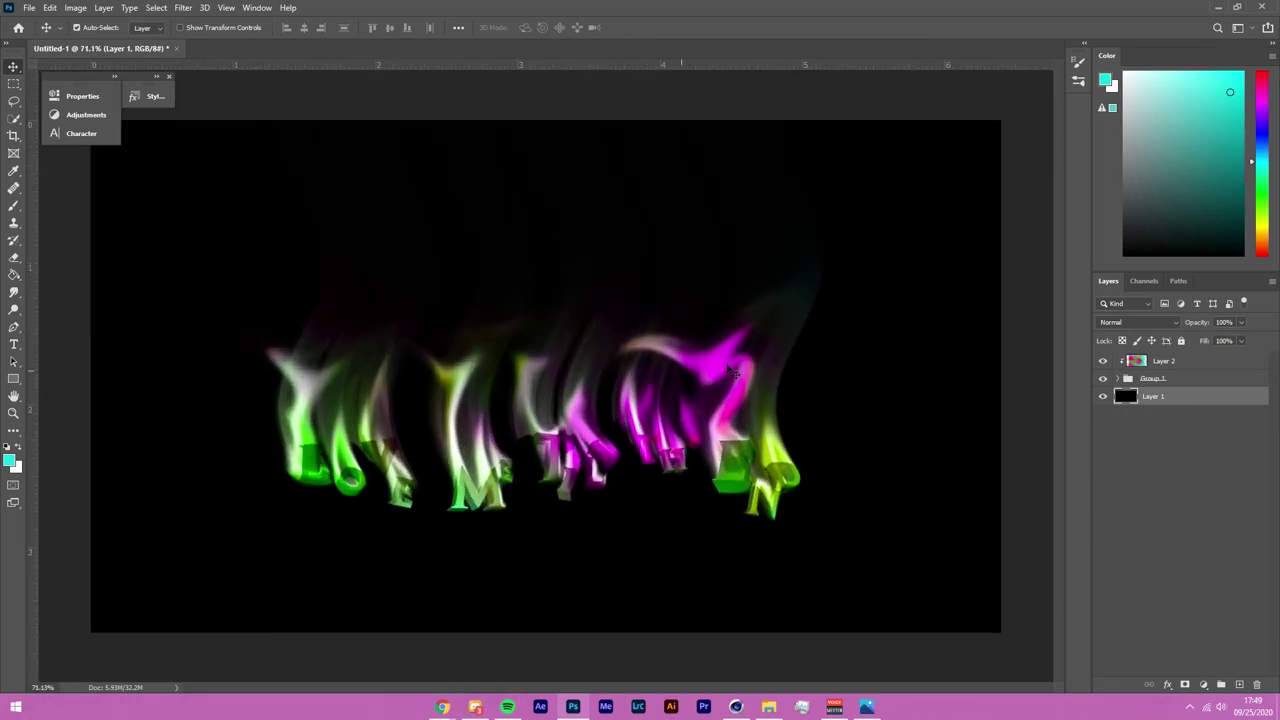
pyautogui.click(1104, 379)
pyautogui.click(1104, 379)
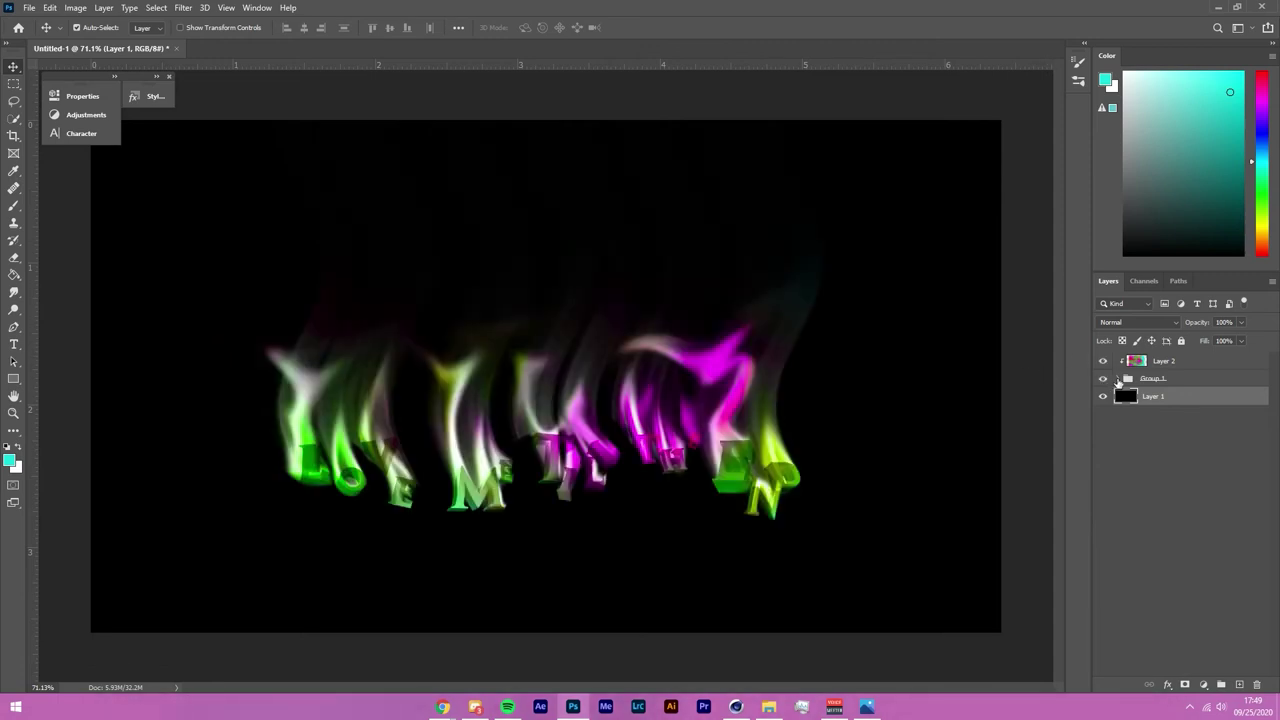
pyautogui.click(1117, 379)
pyautogui.click(1117, 379)
# Step: Combine Group 1 and its clipped Layer 2 into one new layer group
pyautogui.click(1192, 380)
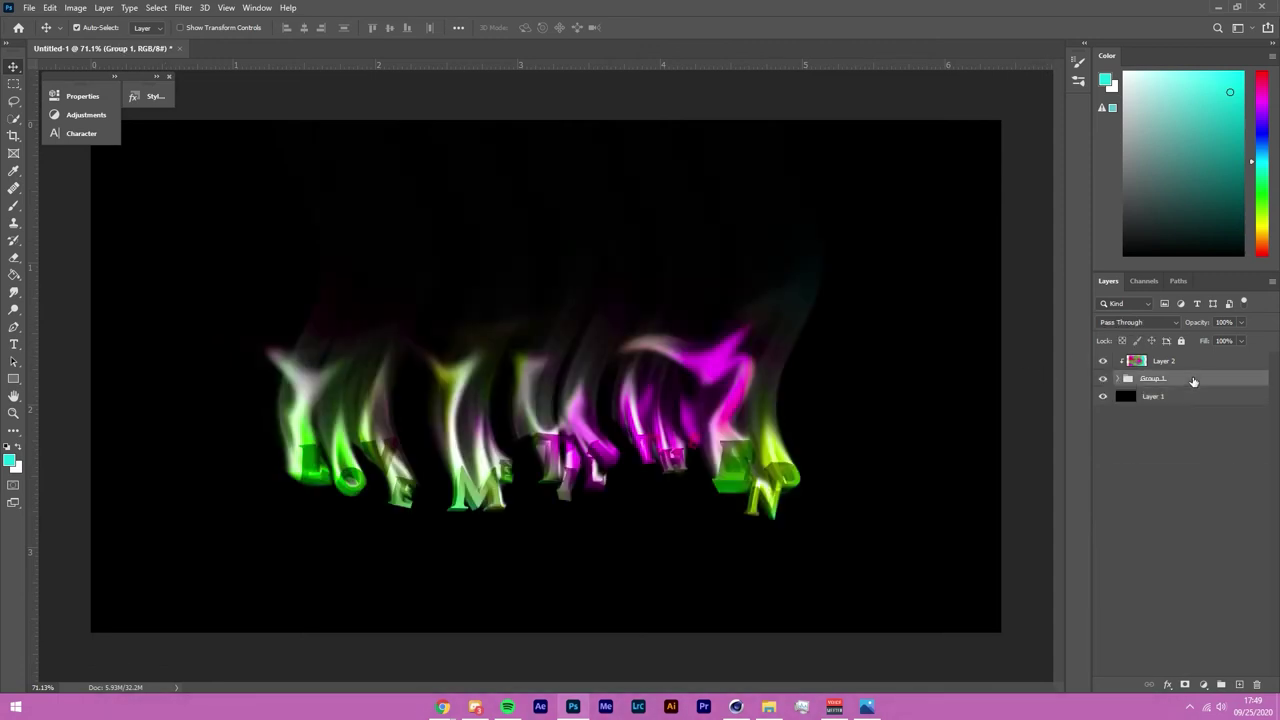
pyautogui.keyDown('shift'); pyautogui.click(1202, 366); pyautogui.keyUp('shift')
pyautogui.hotkey('ctrl', 'g')
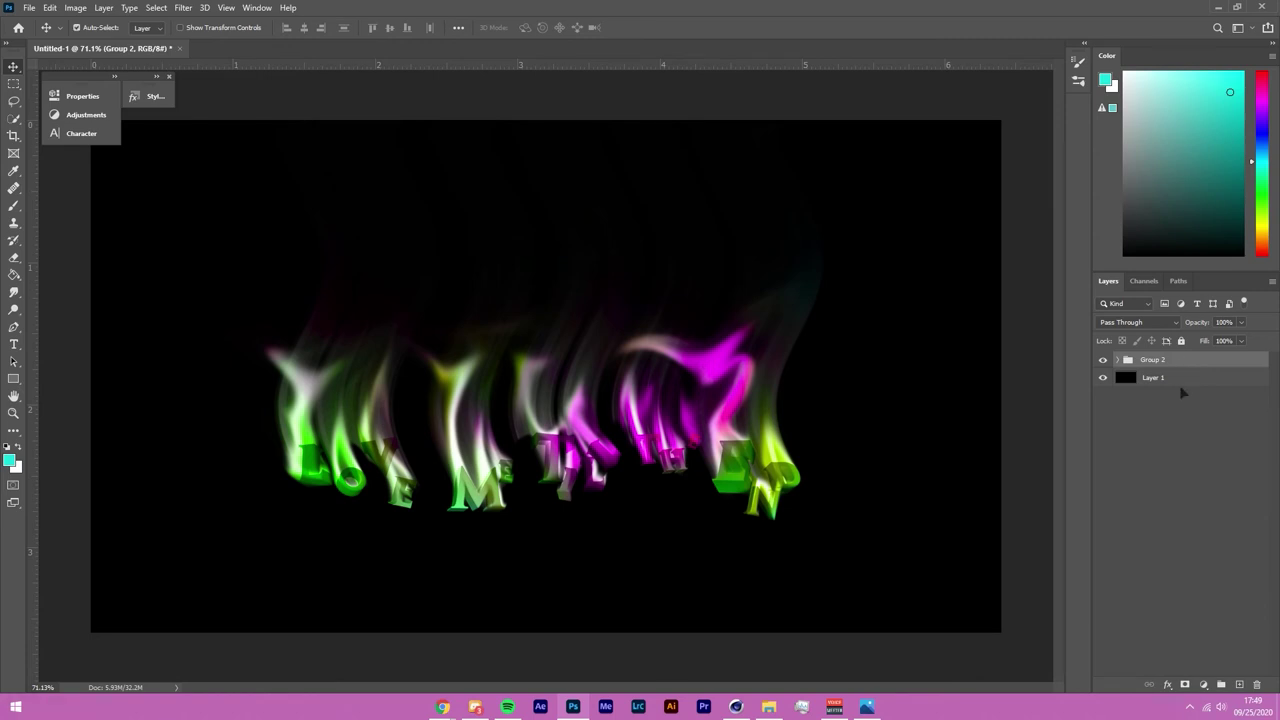
pyautogui.hotkey('ctrl', 'z')
pyautogui.hotkey('ctrl', 'shift', 'z')
# Step: Duplicate Group 2, merge the copy into a single layer, and hide the original group
pyautogui.hotkey('ctrl', 'j')
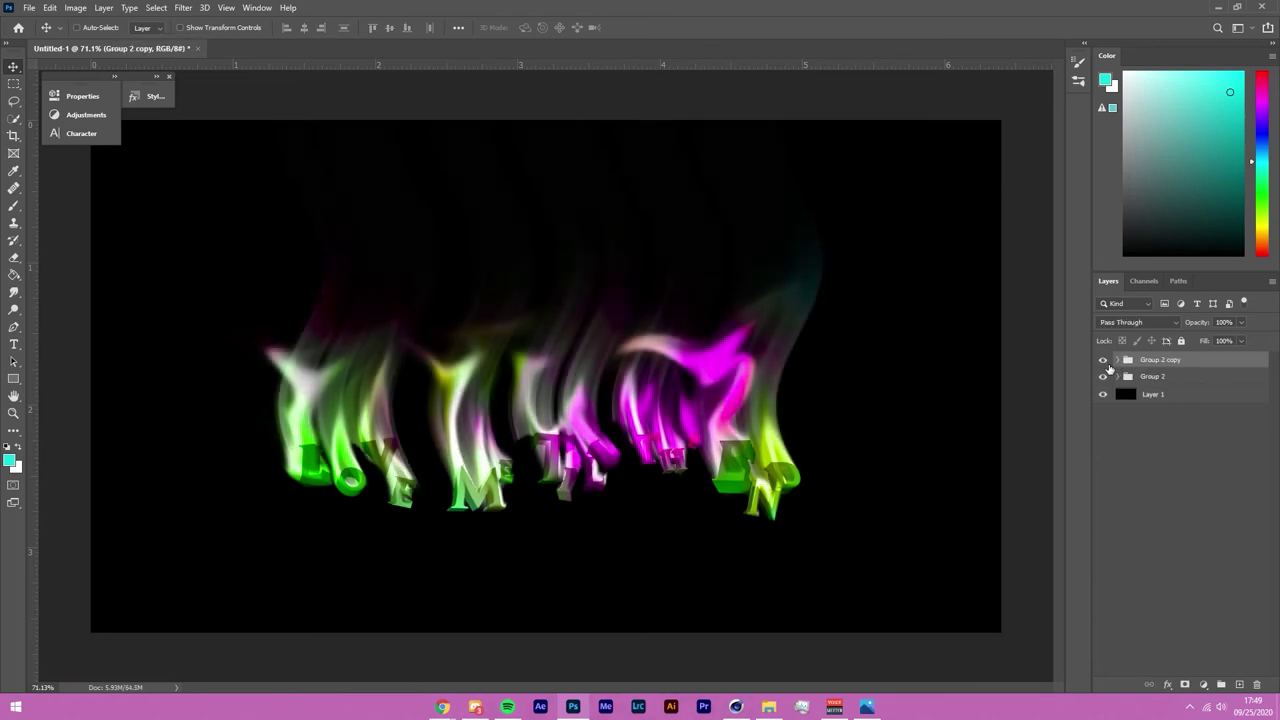
pyautogui.hotkey('ctrl', 'e')
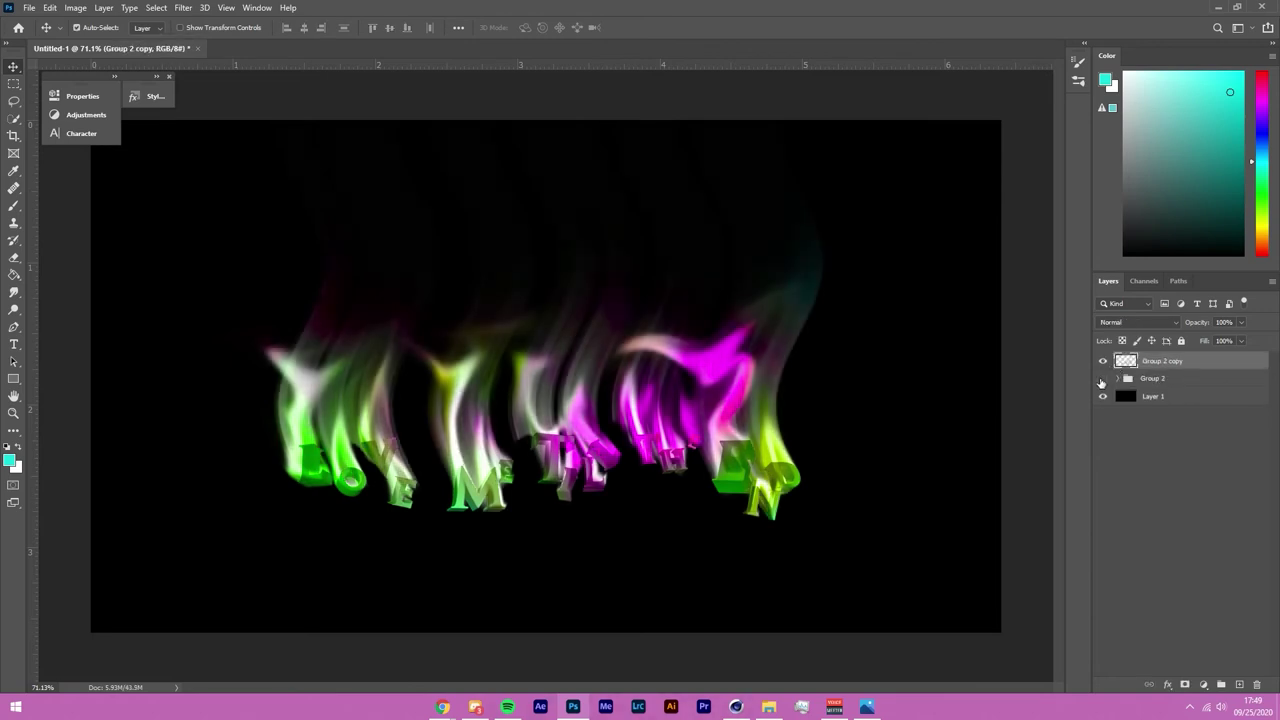
pyautogui.click(1102, 379)
pyautogui.scroll(4, 840, 440)
pyautogui.scroll(-2, 812, 430)
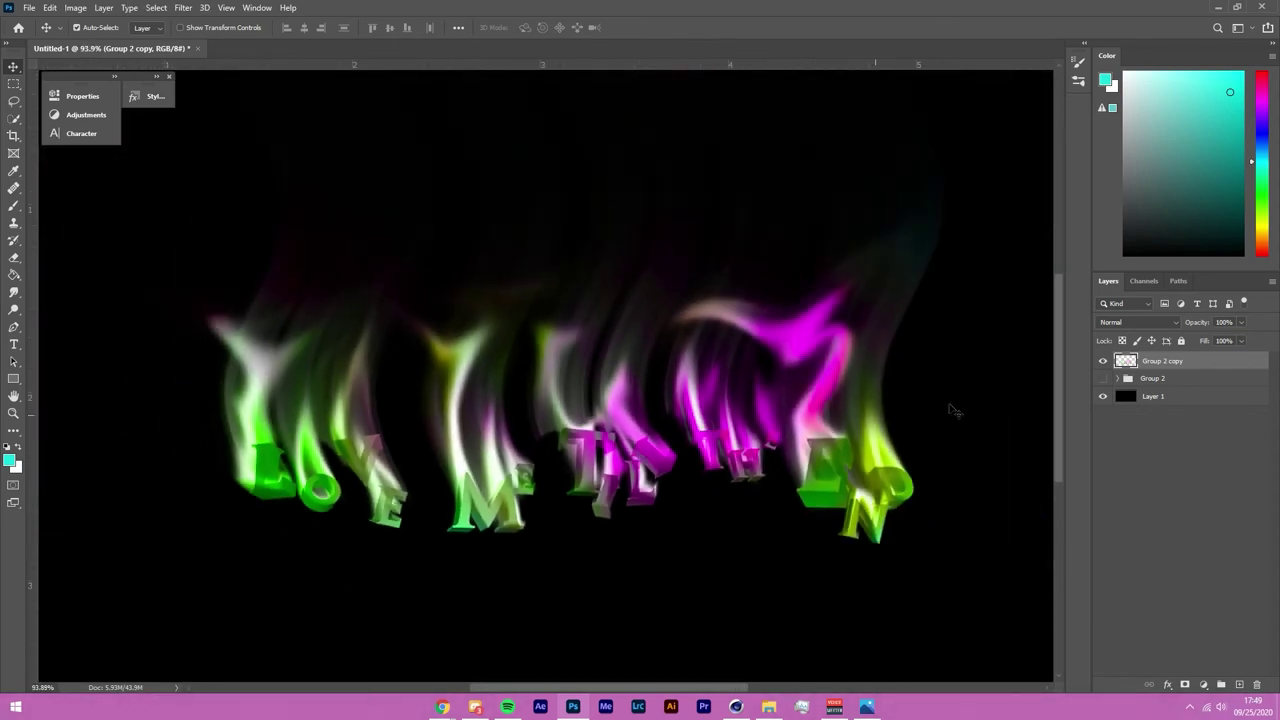
# Step: Test moving the merged lettering layer, undo the move, and compare the artwork with Group 2 shown and hidden
pyautogui.moveTo(614, 464); pyautogui.dragTo(550, 371)
pyautogui.hotkey('ctrl', 'z')
pyautogui.click(1104, 379)
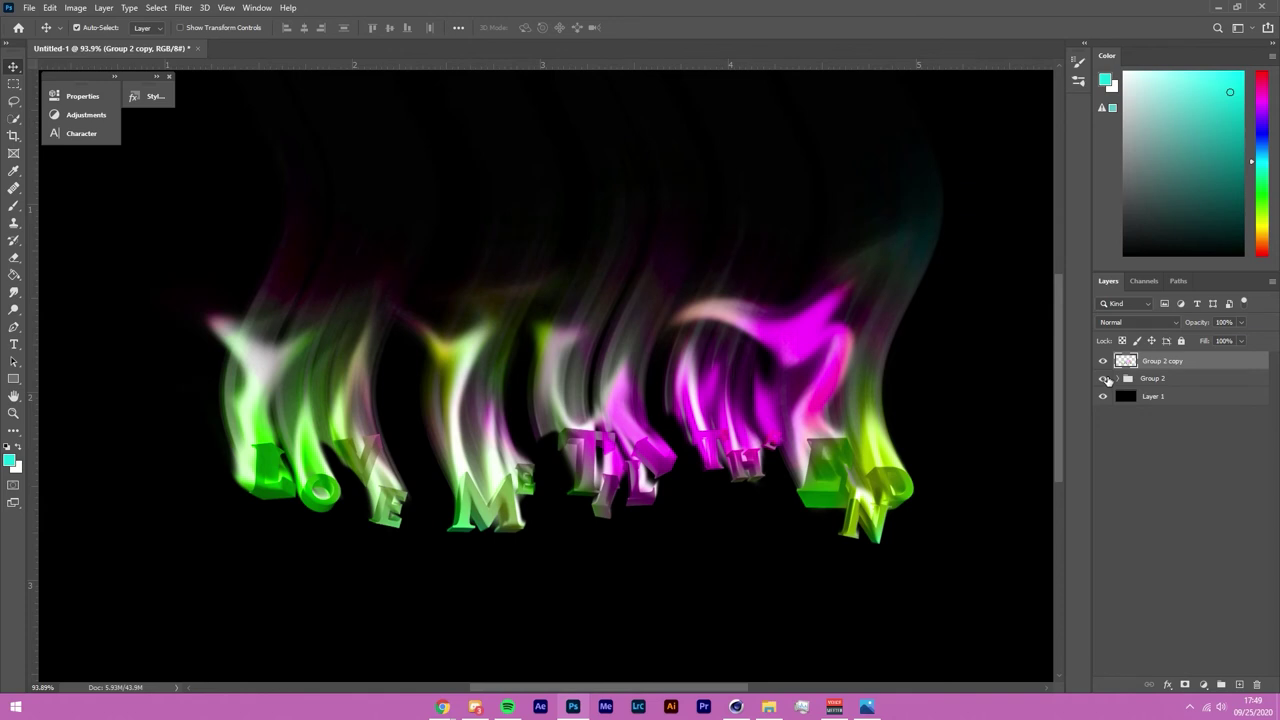
pyautogui.click(1104, 379)
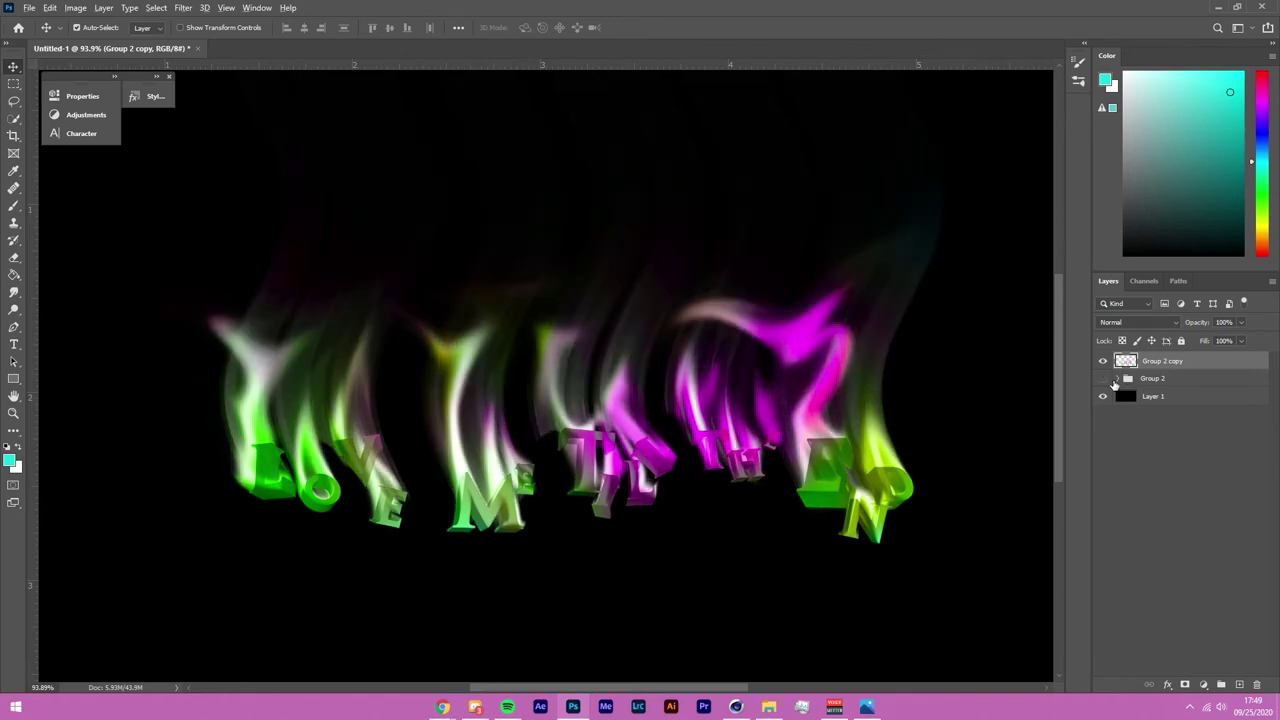
pyautogui.scroll(-2, 598, 440)
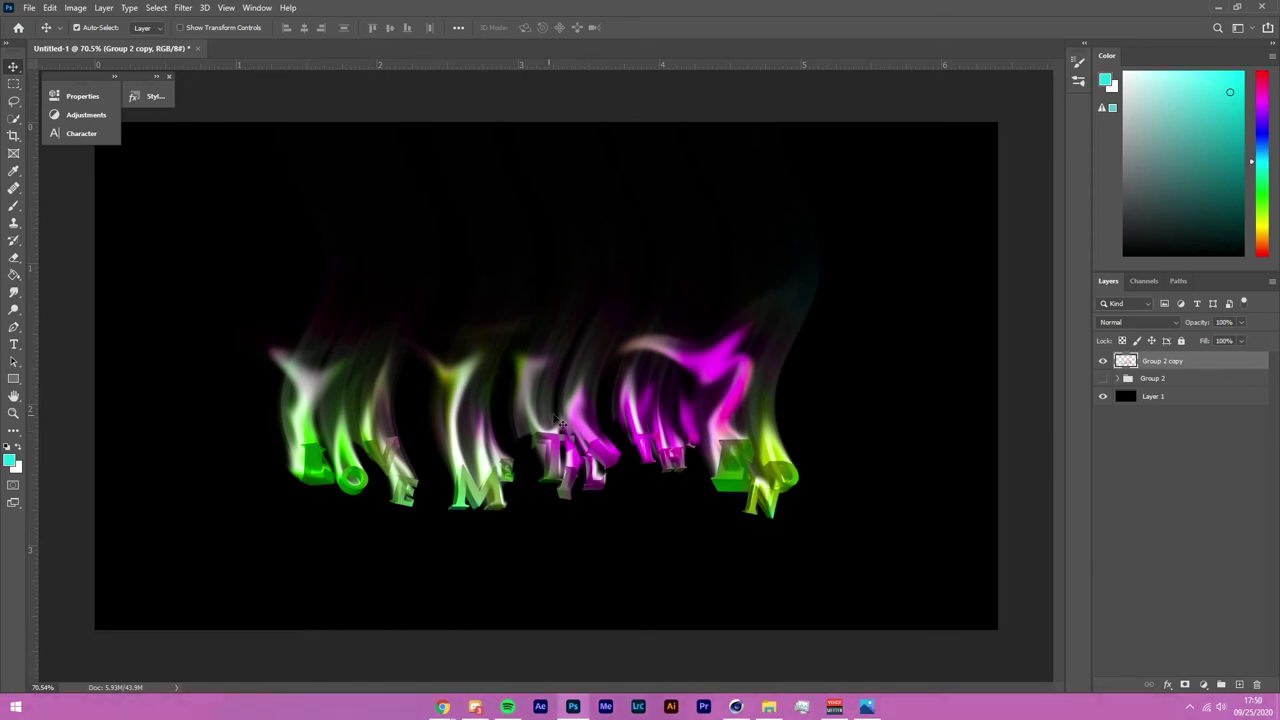
# Step: Open Color Range for the Group 2 copy layer and try sampling the magenta, green, yellow and dark areas
pyautogui.click(183, 7)
pyautogui.moveTo(156, 7)
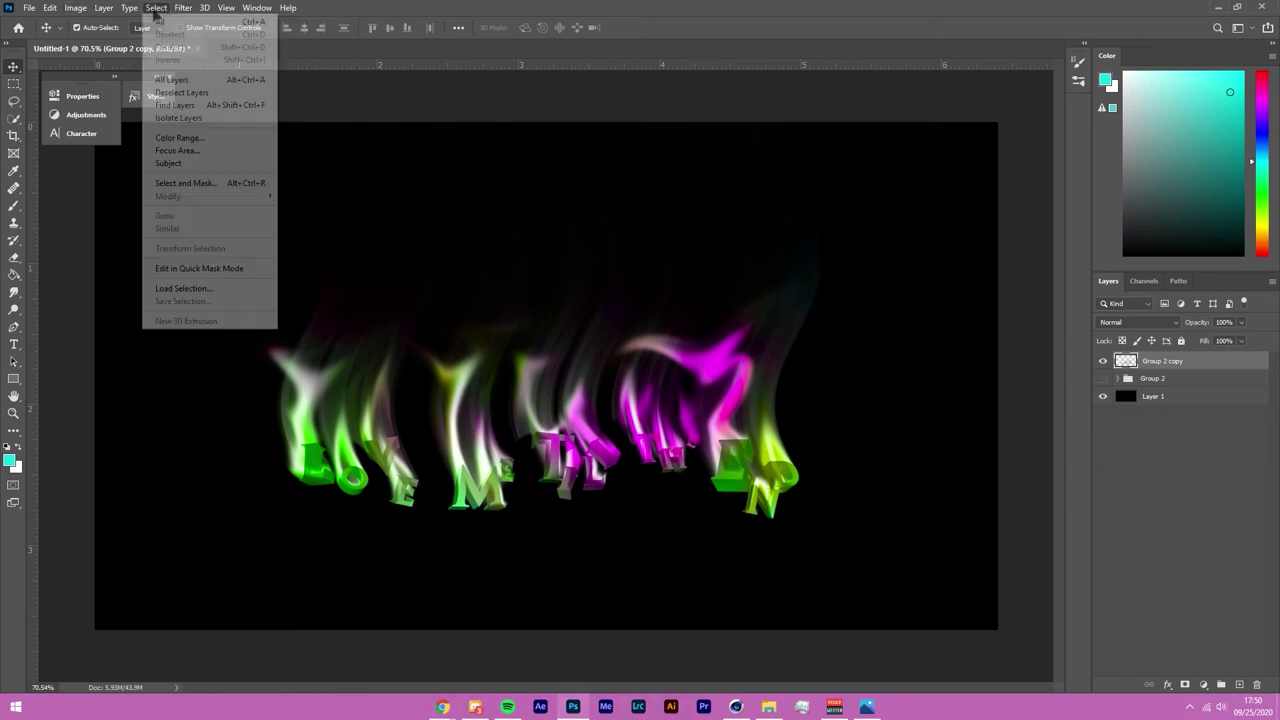
pyautogui.click(178, 137)
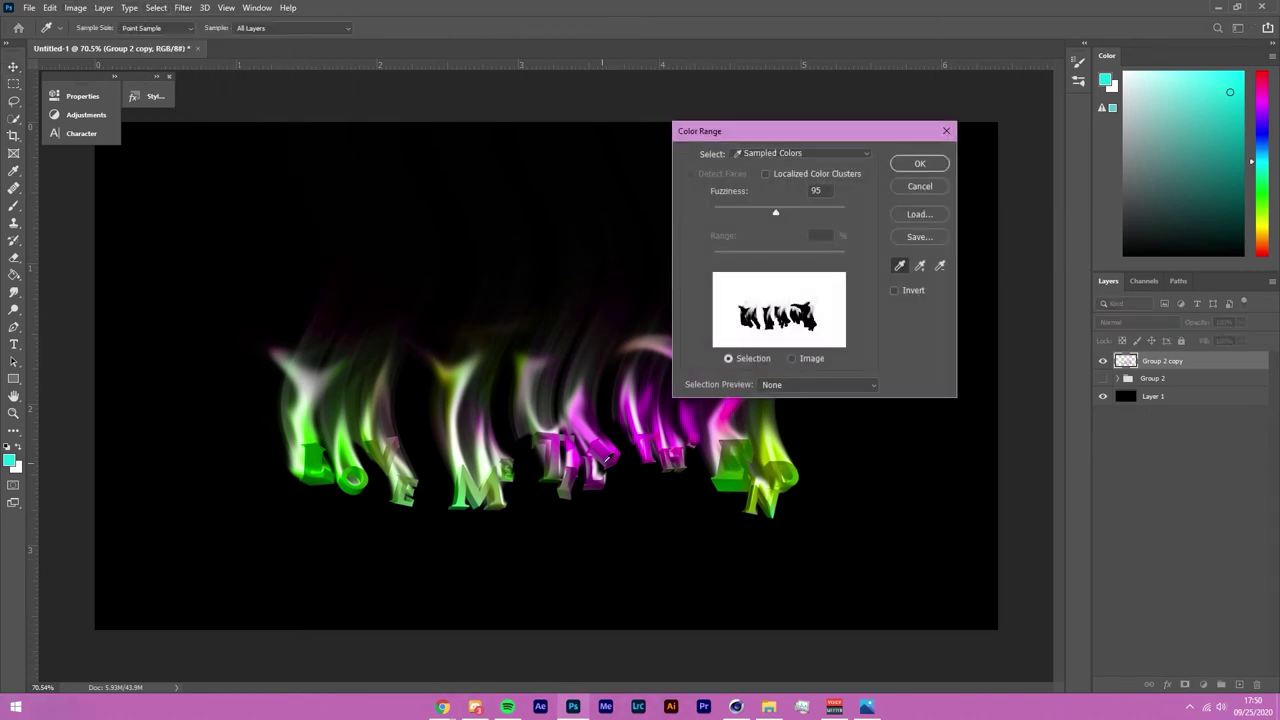
pyautogui.click(610, 451)
pyautogui.click(614, 447)
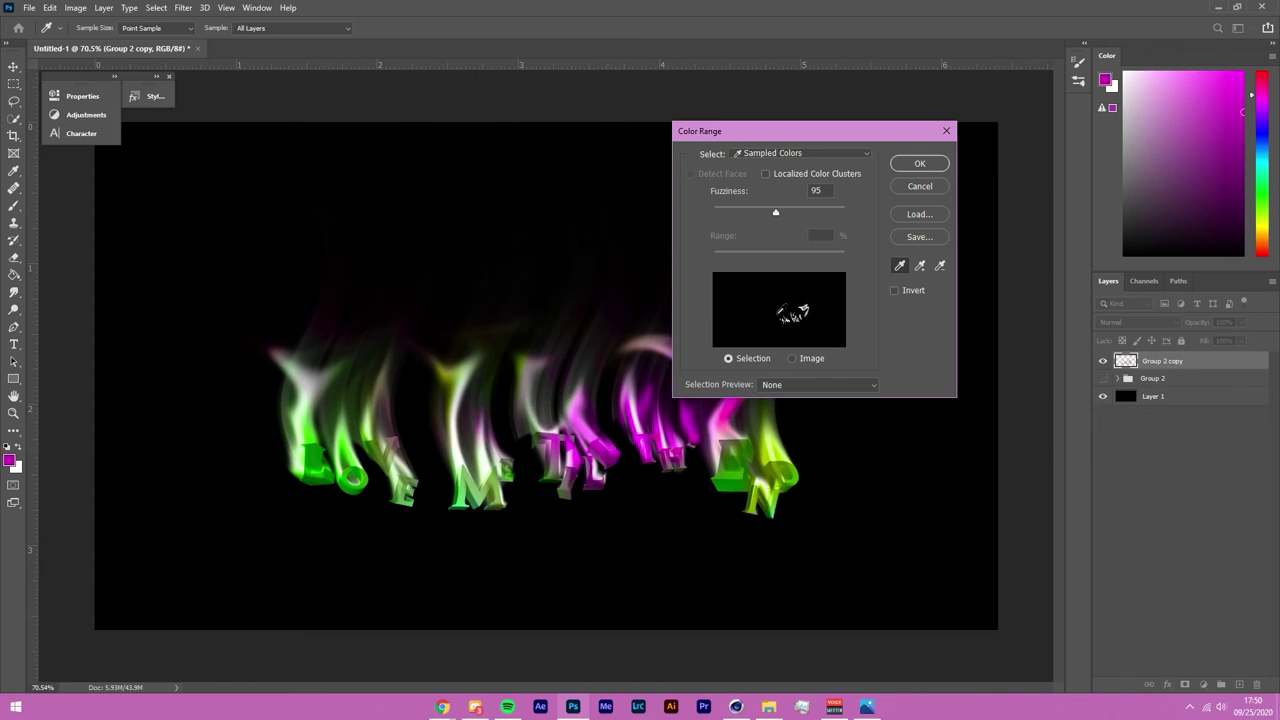
pyautogui.moveTo(797, 137); pyautogui.dragTo(848, 128)
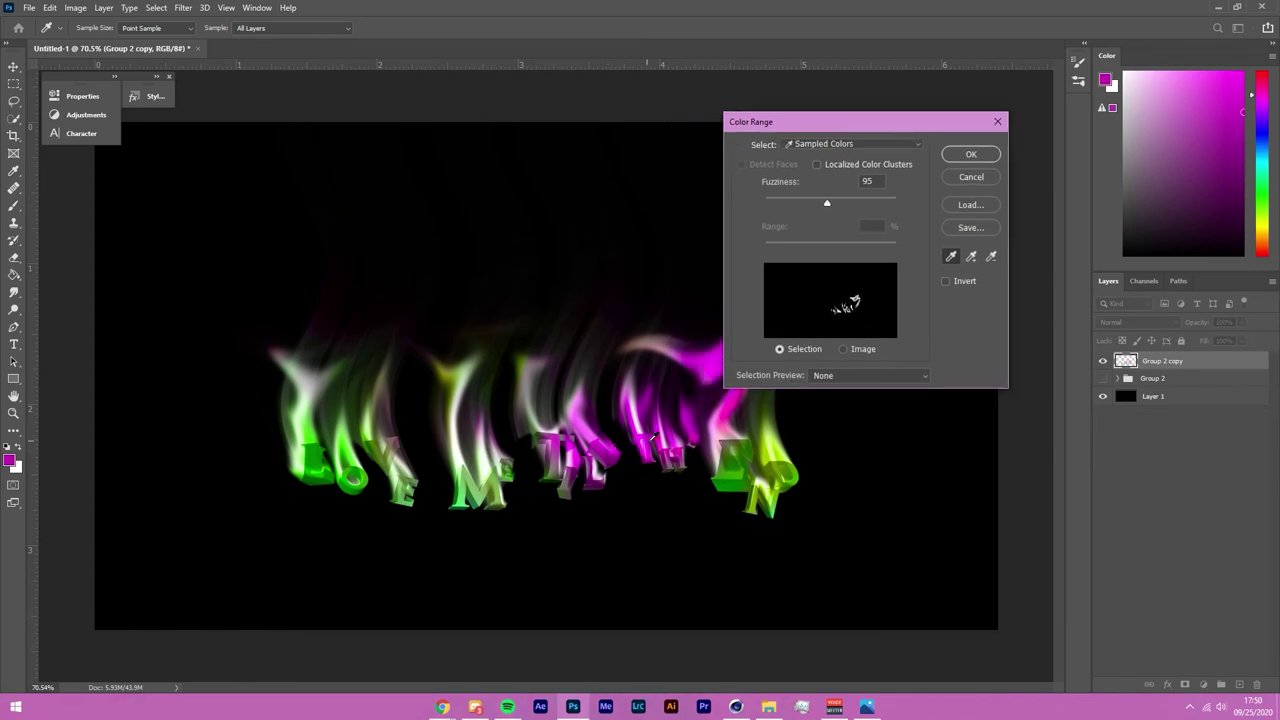
pyautogui.click(742, 477)
pyautogui.click(447, 372)
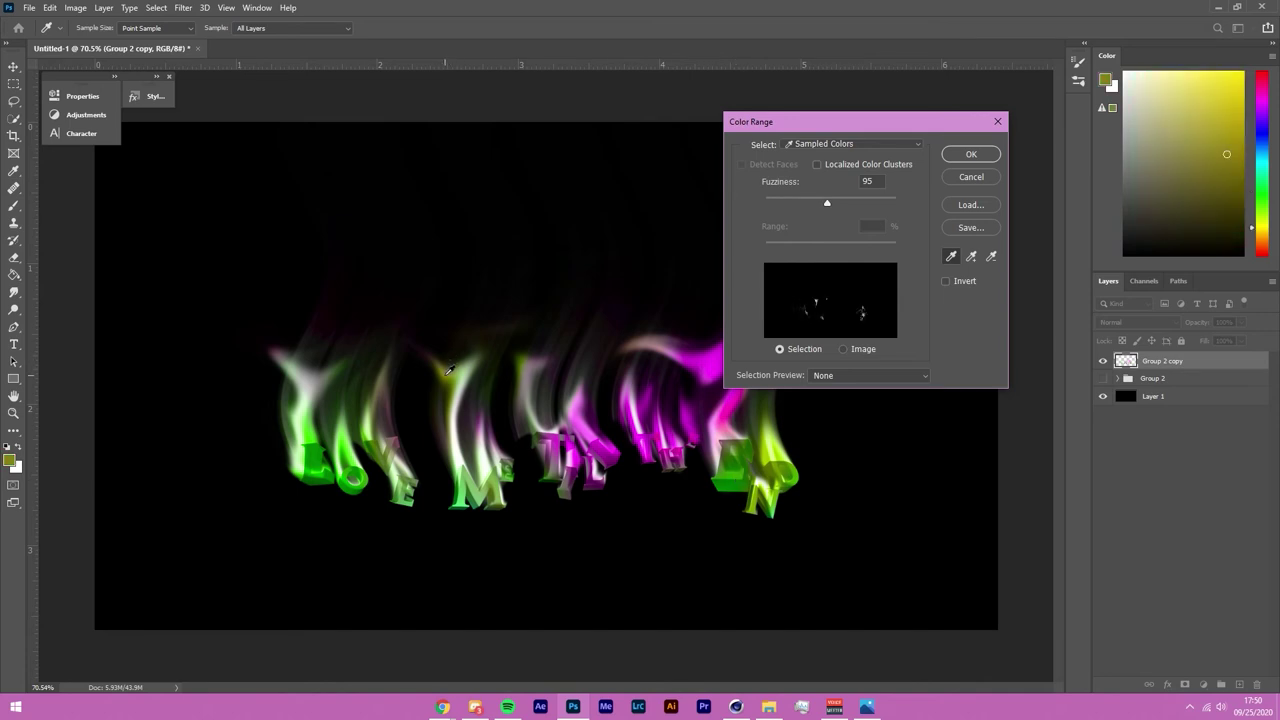
pyautogui.click(340, 308)
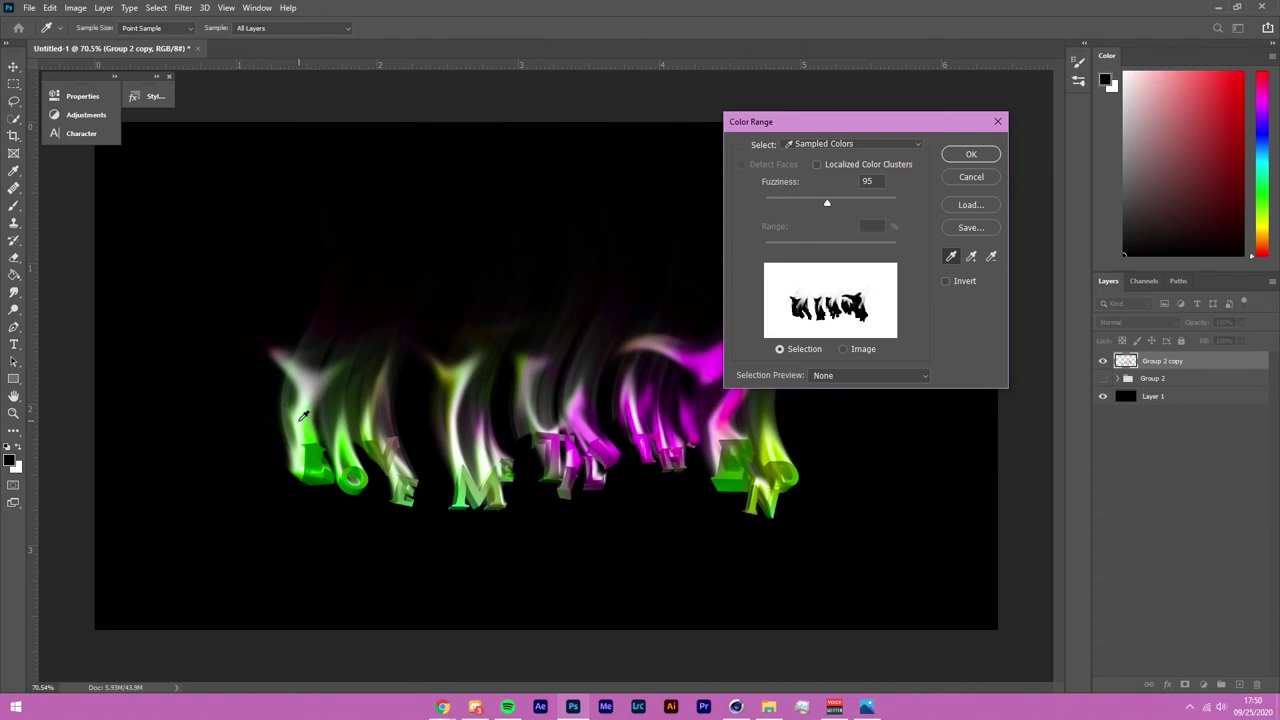
# Step: Sample the white flame above the M, raise the fuzziness, and apply the Color Range selection
pyautogui.click(461, 452)
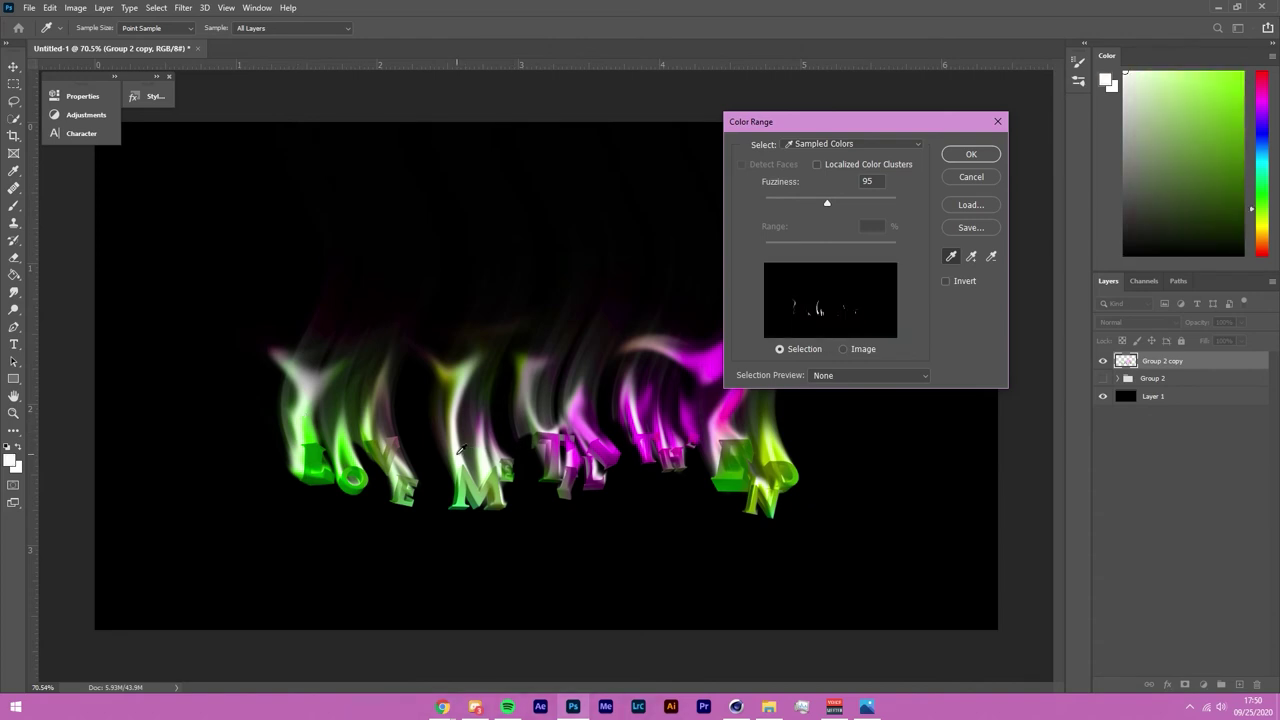
pyautogui.moveTo(827, 203); pyautogui.dragTo(868, 211)
pyautogui.click(970, 154)
# Step: Copy the selected white highlights onto a new layer and hide the Group 2 copy layer to inspect them alone
pyautogui.scroll(4, 300, 400)
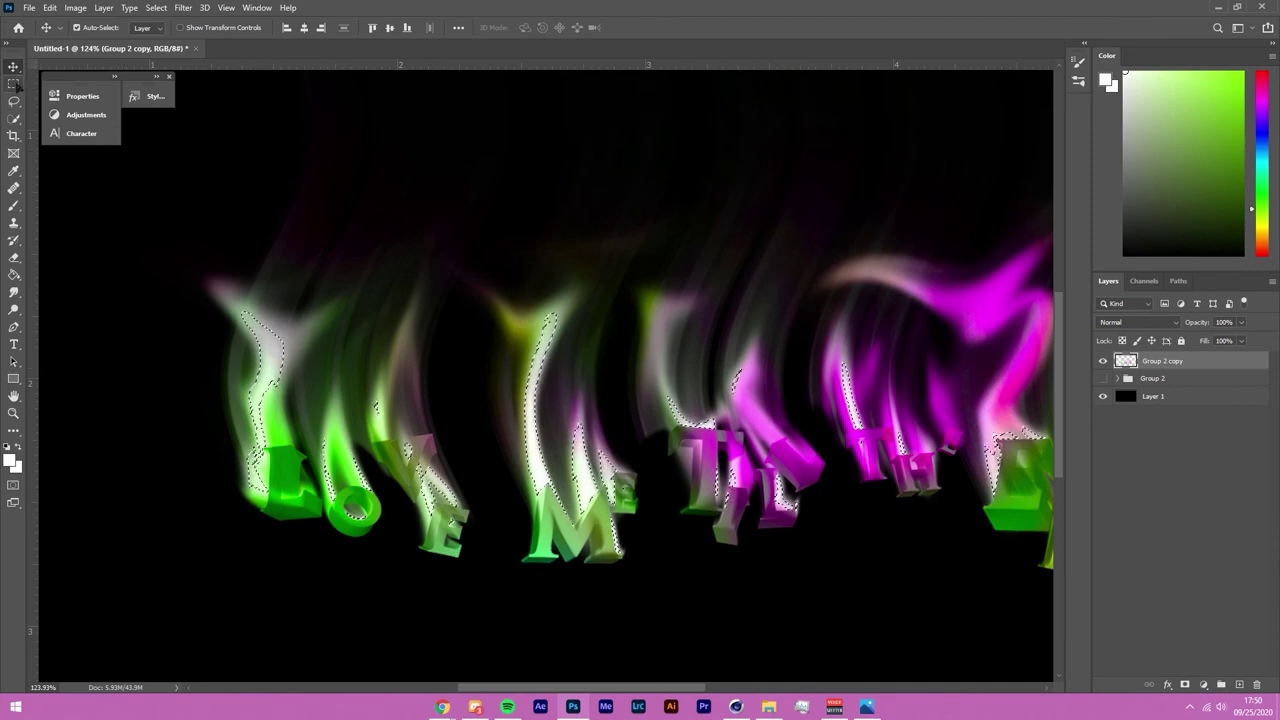
pyautogui.click(15, 118)
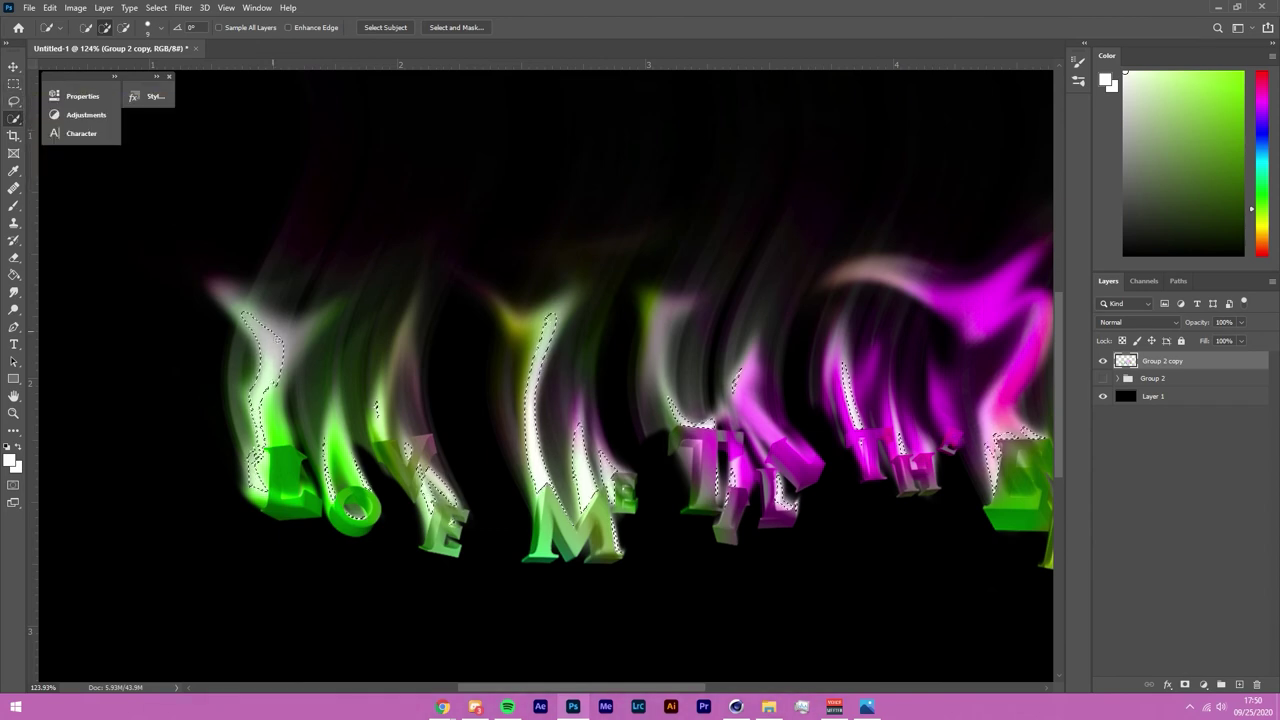
pyautogui.rightClick(274, 364)
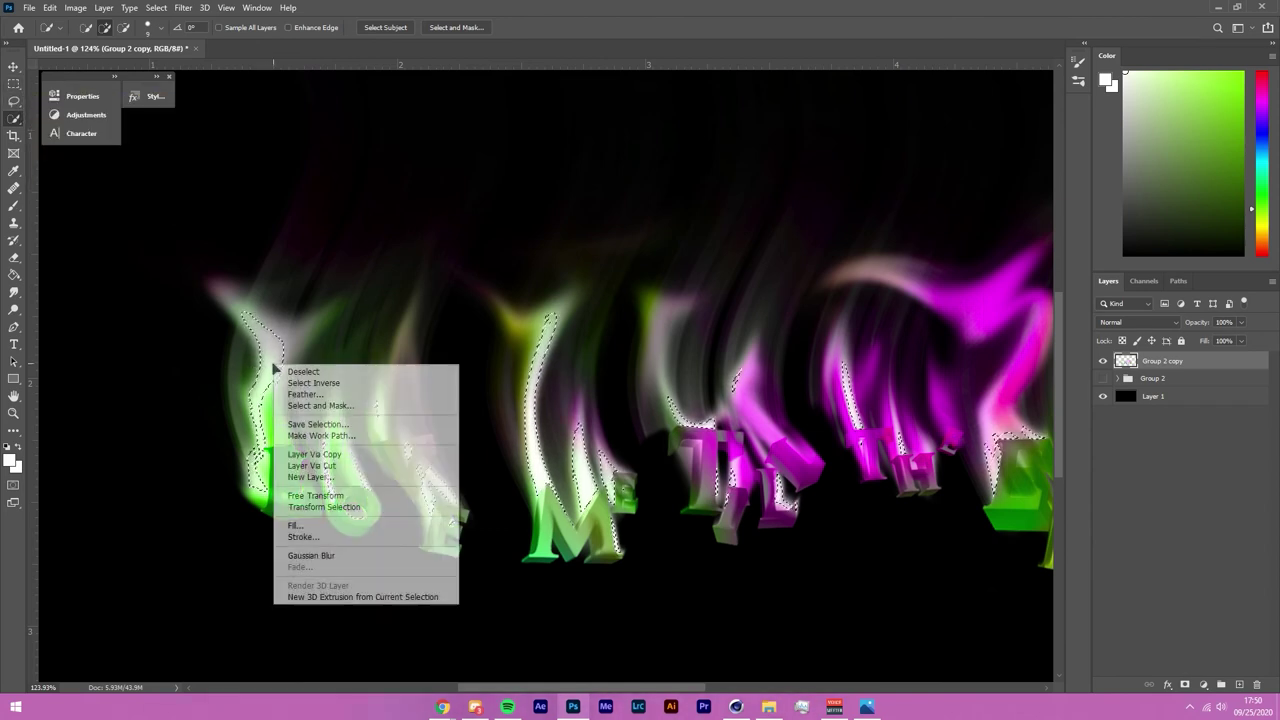
pyautogui.click(415, 455)
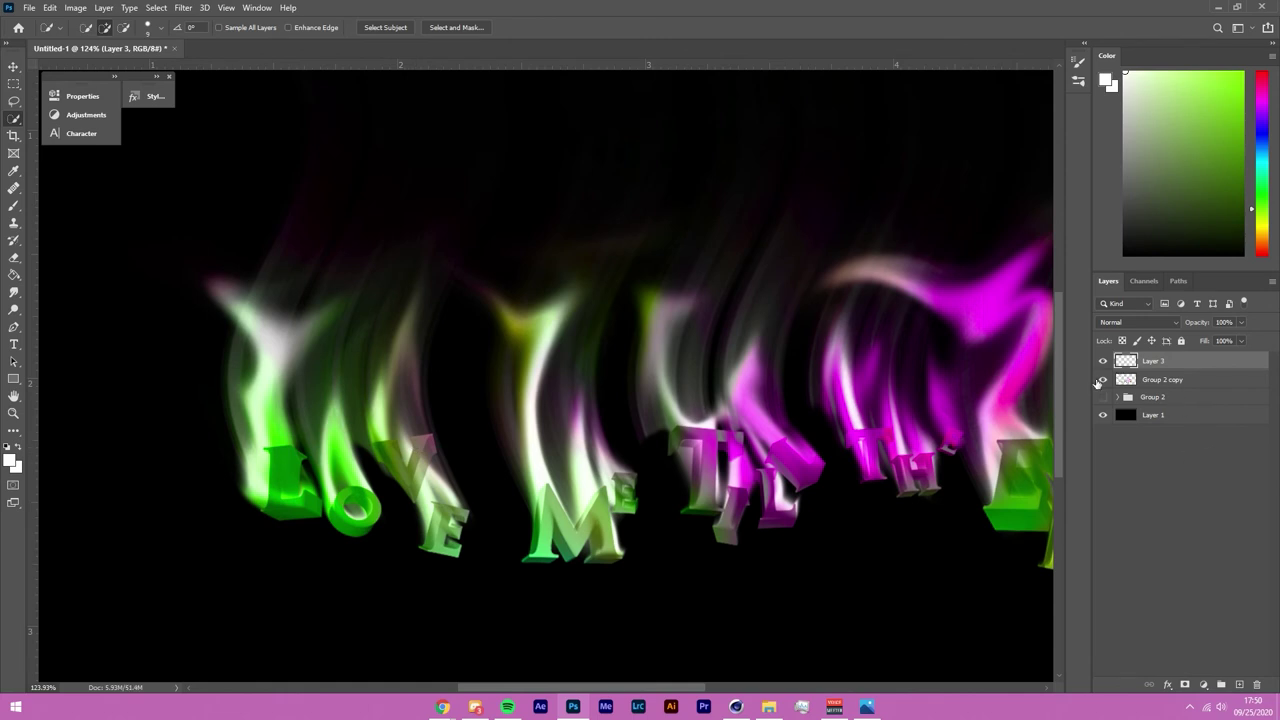
pyautogui.click(1103, 380)
pyautogui.scroll(-7, 440, 440)
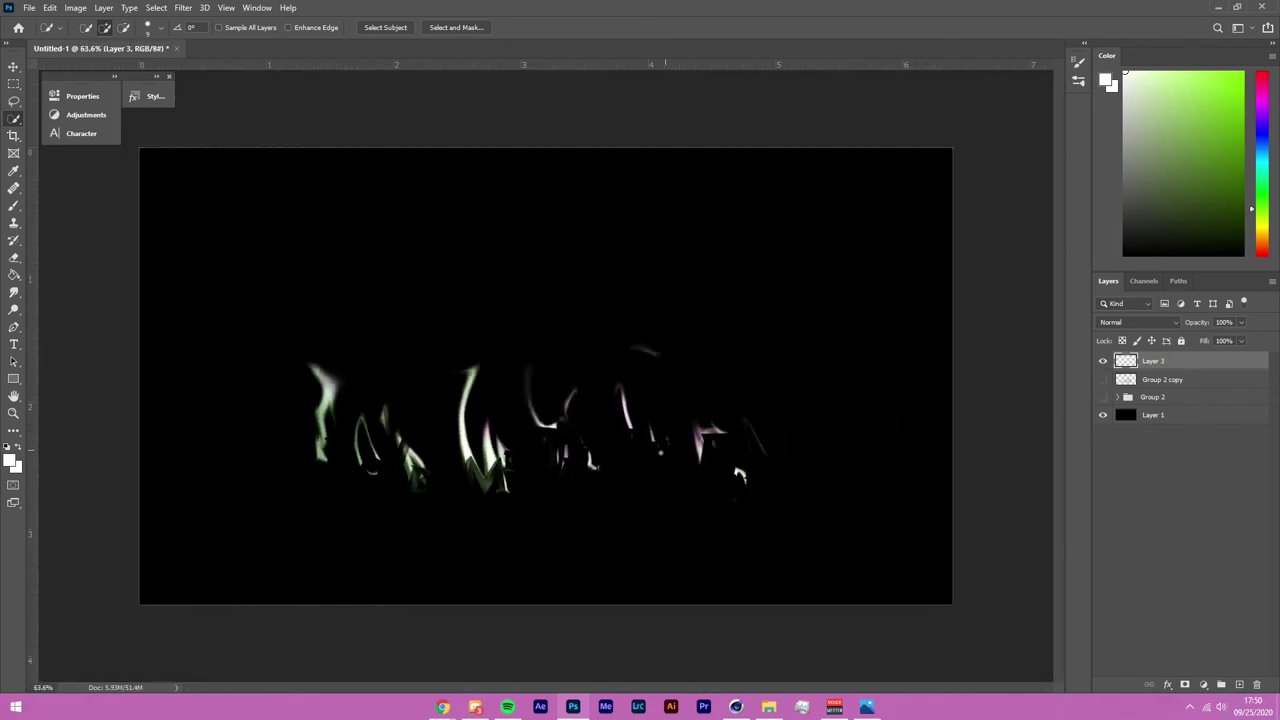
pyautogui.scroll(5, 492, 446)
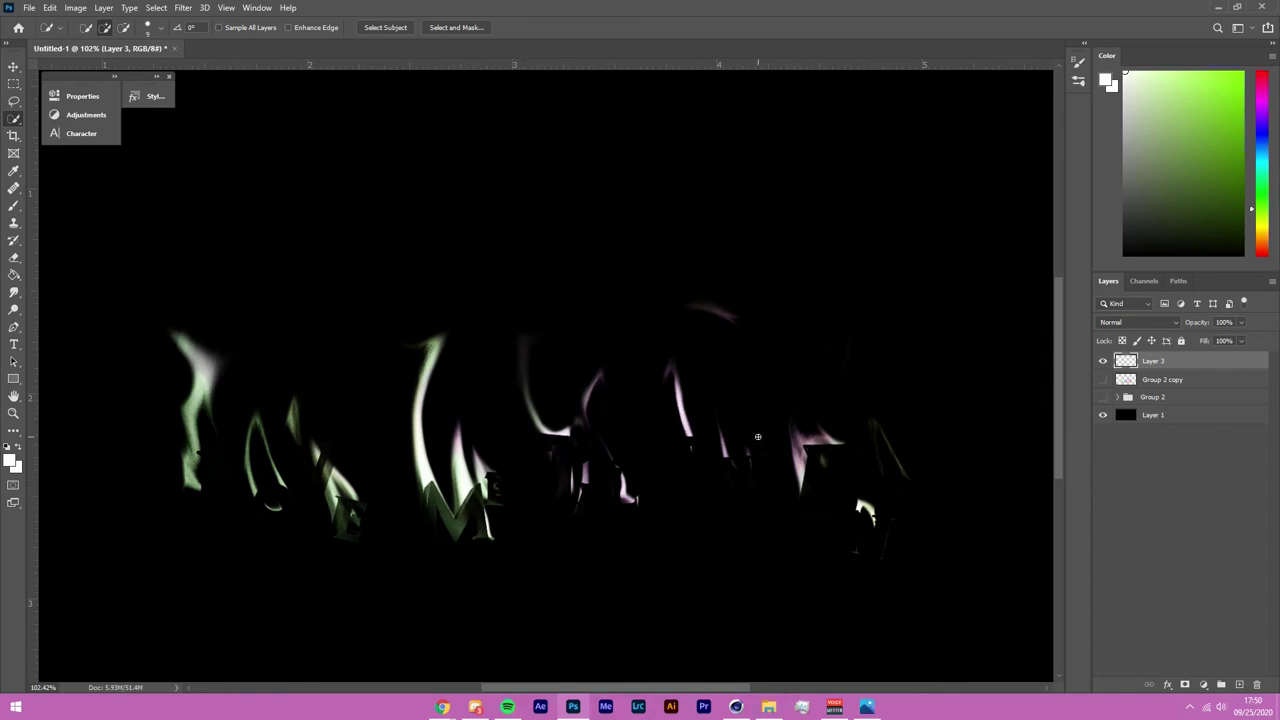
# Step: Strengthen the highlights by duplicating their layer twice and merging the three layers, then repeating the duplication and merge once more
pyautogui.click(1103, 380)
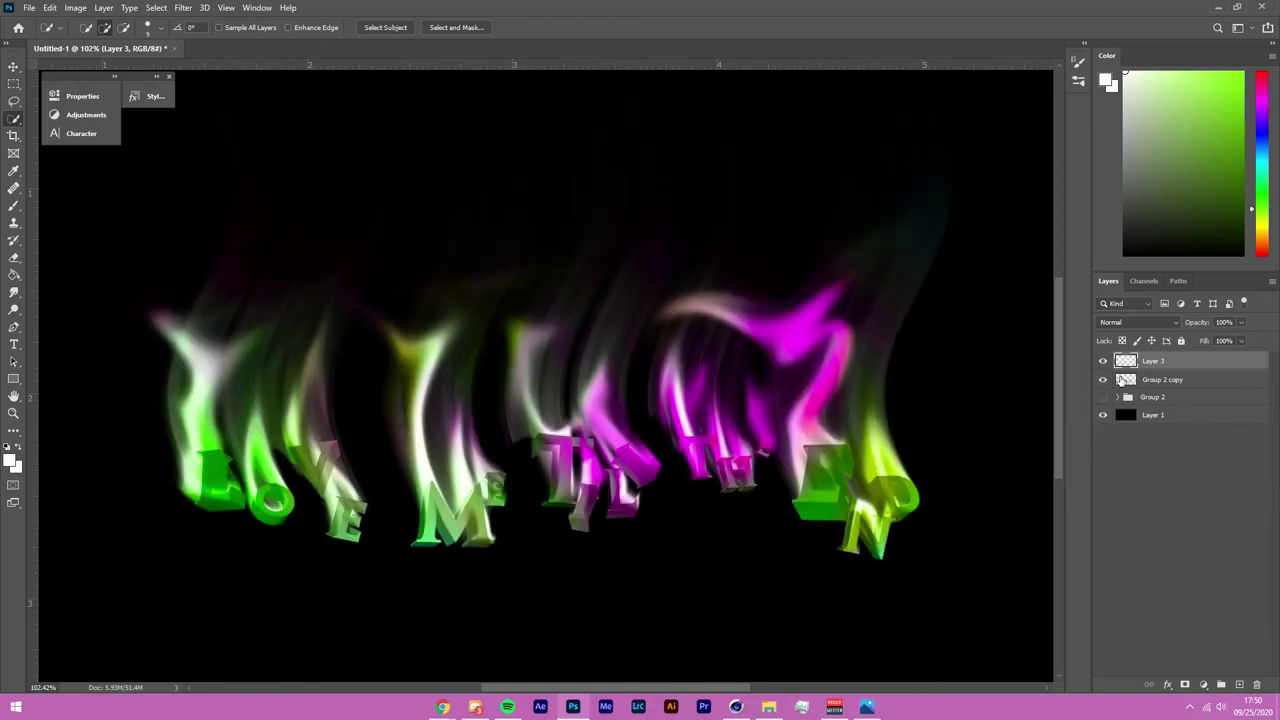
pyautogui.click(1103, 380)
pyautogui.hotkey('ctrl', 'j')
pyautogui.hotkey('ctrl', 'j')
pyautogui.keyDown('shift'); pyautogui.click(1208, 404); pyautogui.keyUp('shift')
pyautogui.hotkey('ctrl', 'e')
pyautogui.hotkey('ctrl', 'j')
pyautogui.hotkey('ctrl', 'j')
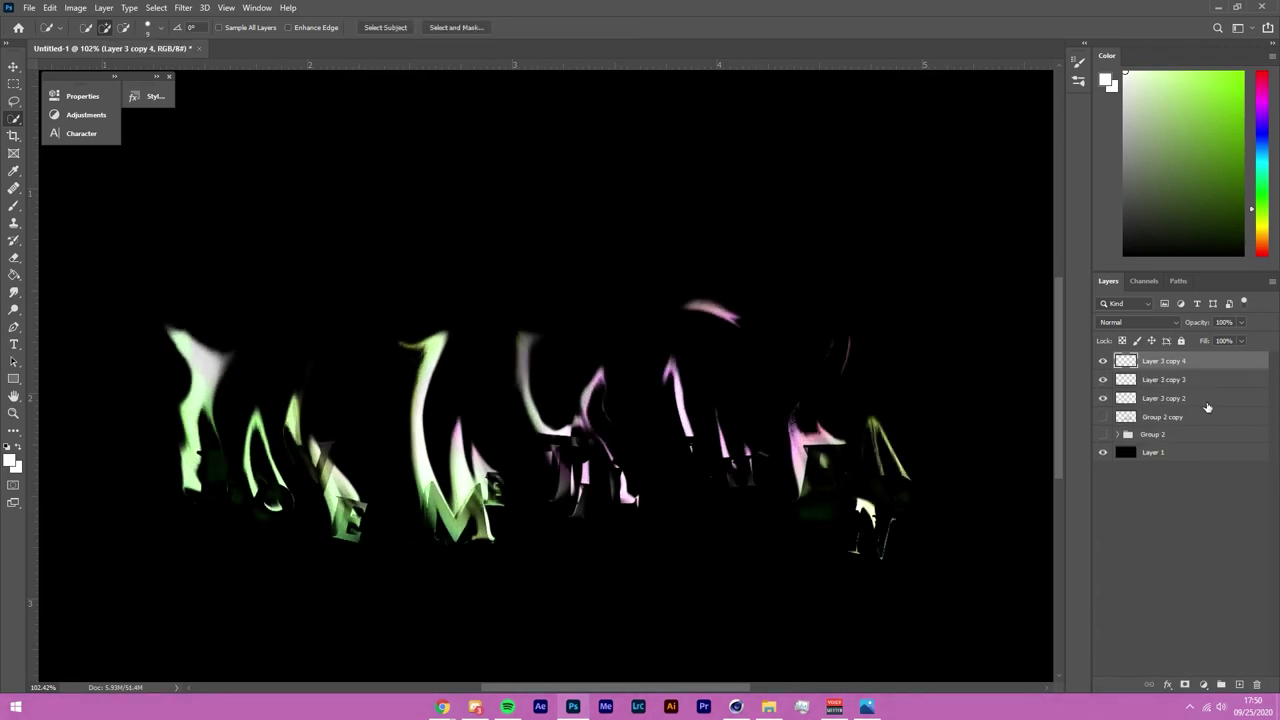
pyautogui.keyDown('shift'); pyautogui.click(1210, 400); pyautogui.keyUp('shift')
pyautogui.hotkey('ctrl', 'e')
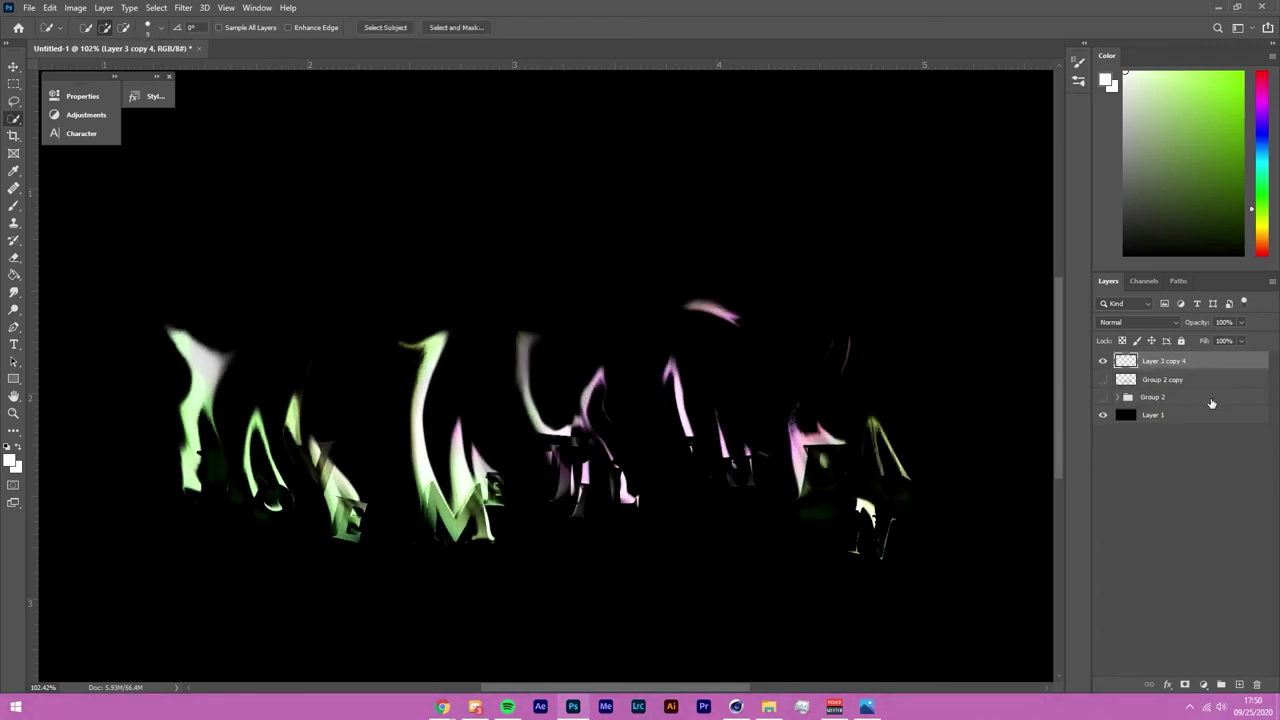
# Step: Show the Group 2 copy layer, apply a 5.2-pixel Gaussian Blur to the merged highlights, and lower their opacity to about 44%
pyautogui.click(1103, 380)
pyautogui.scroll(2, 436, 398)
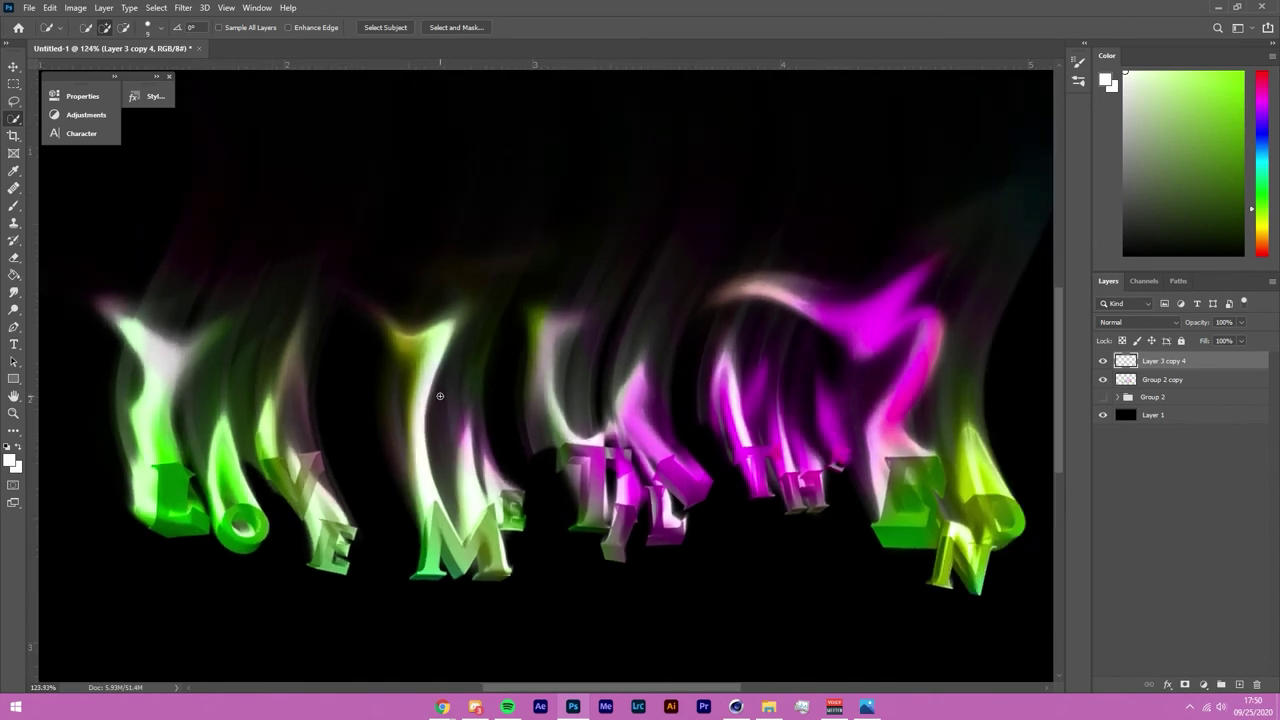
pyautogui.click(183, 8)
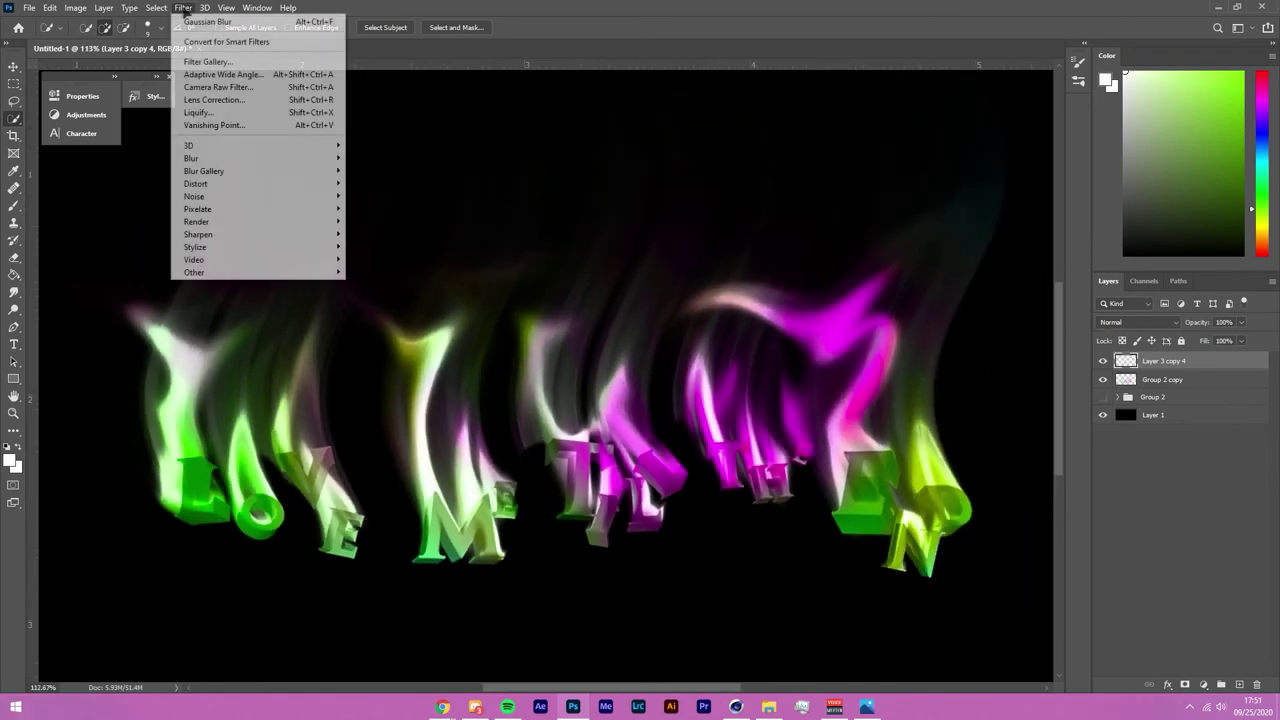
pyautogui.moveTo(310, 164)
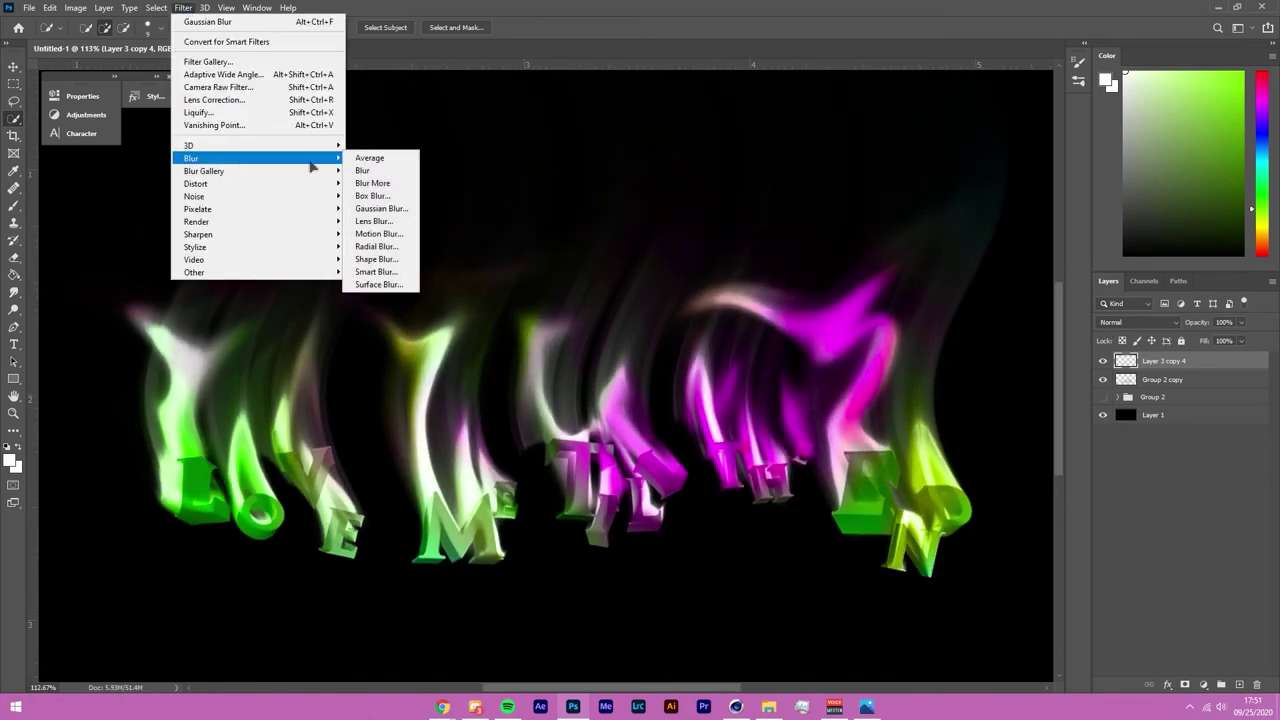
pyautogui.click(381, 208)
pyautogui.moveTo(830, 422); pyautogui.dragTo(822, 418)
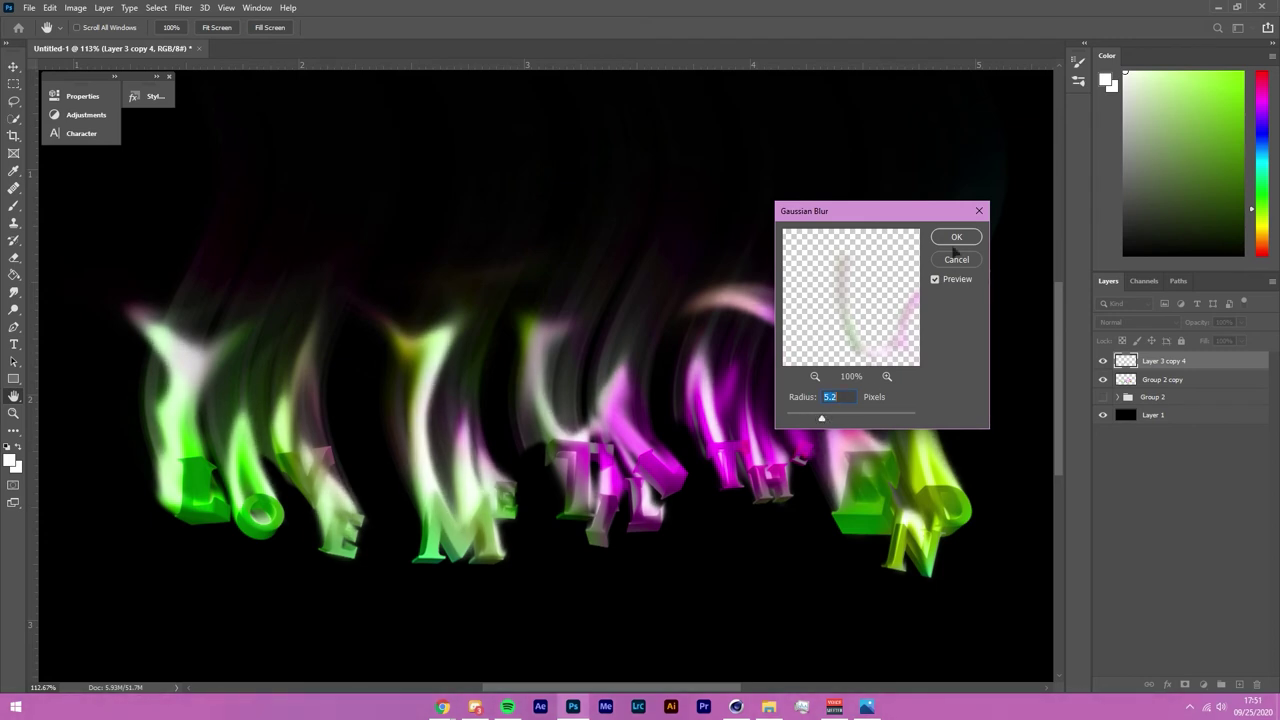
pyautogui.click(955, 237)
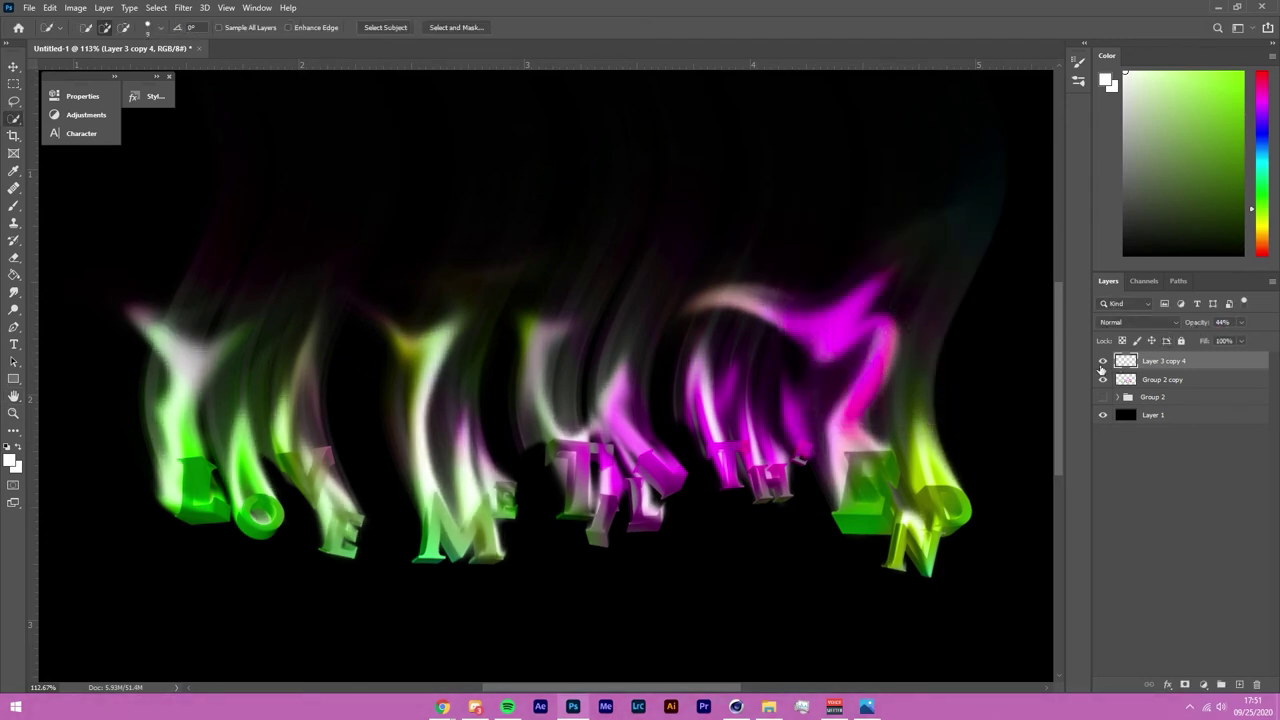
pyautogui.moveTo(1195, 323); pyautogui.dragTo(1190, 328)
# Step: Duplicate the blurred highlights layer, apply a stronger Gaussian Blur to the copy, and reduce its opacity to 21%
pyautogui.hotkey('ctrl', 'j')
pyautogui.click(183, 7)
pyautogui.moveTo(290, 154)
pyautogui.click(385, 206)
pyautogui.moveTo(822, 418); pyautogui.dragTo(841, 419)
pyautogui.click(960, 238)
pyautogui.press('w')
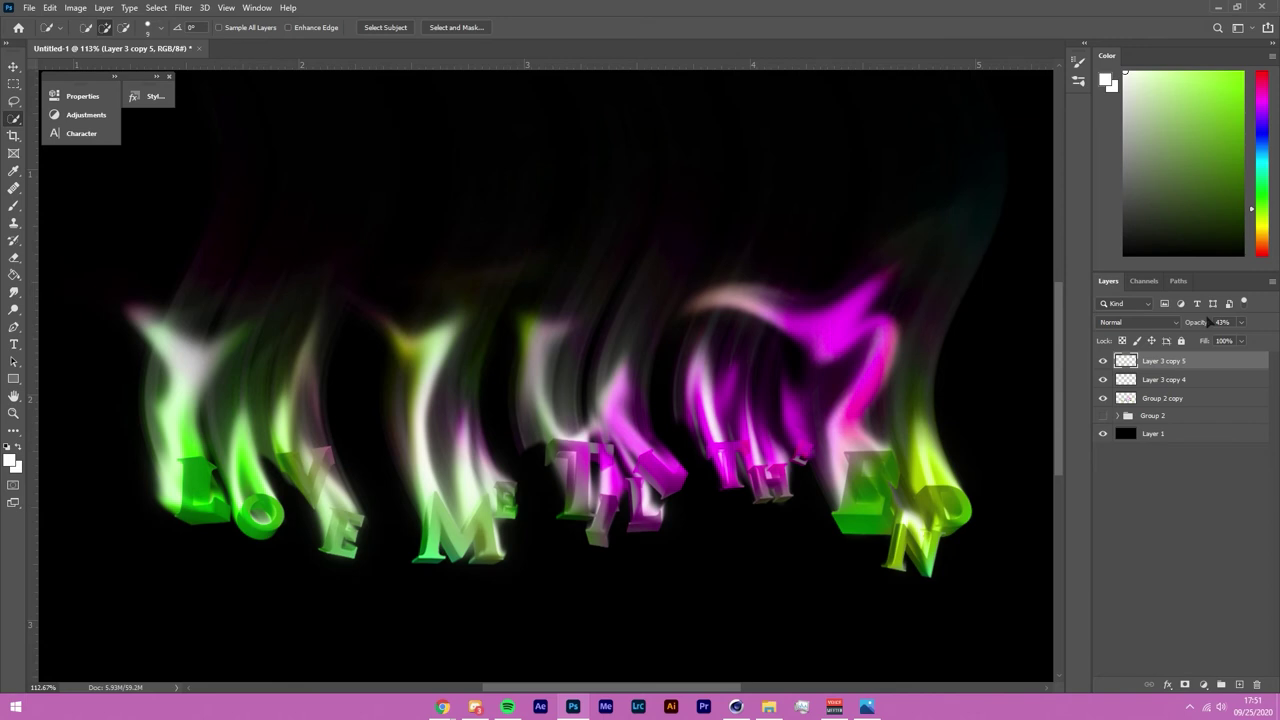
pyautogui.moveTo(1205, 326); pyautogui.dragTo(1197, 330)
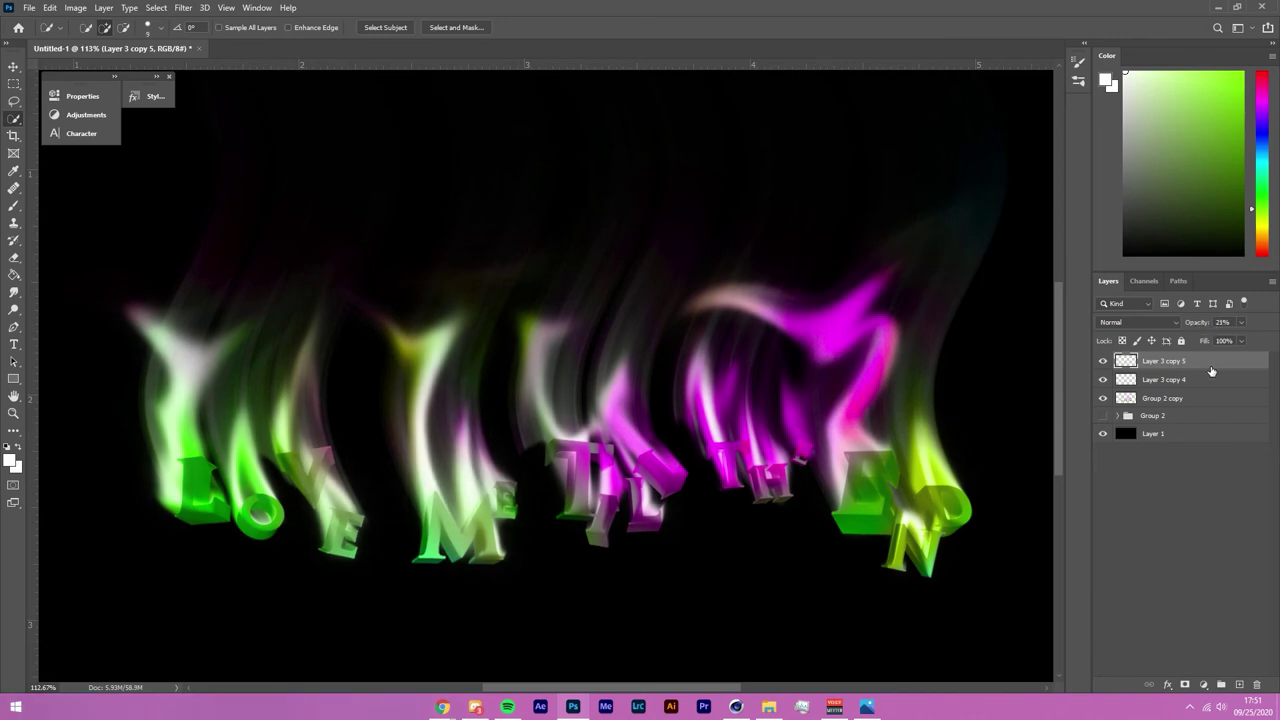
# Step: Duplicate the 21% opacity glow layer and apply a 36-pixel Gaussian Blur to the copy
pyautogui.hotkey('ctrl', 'j')
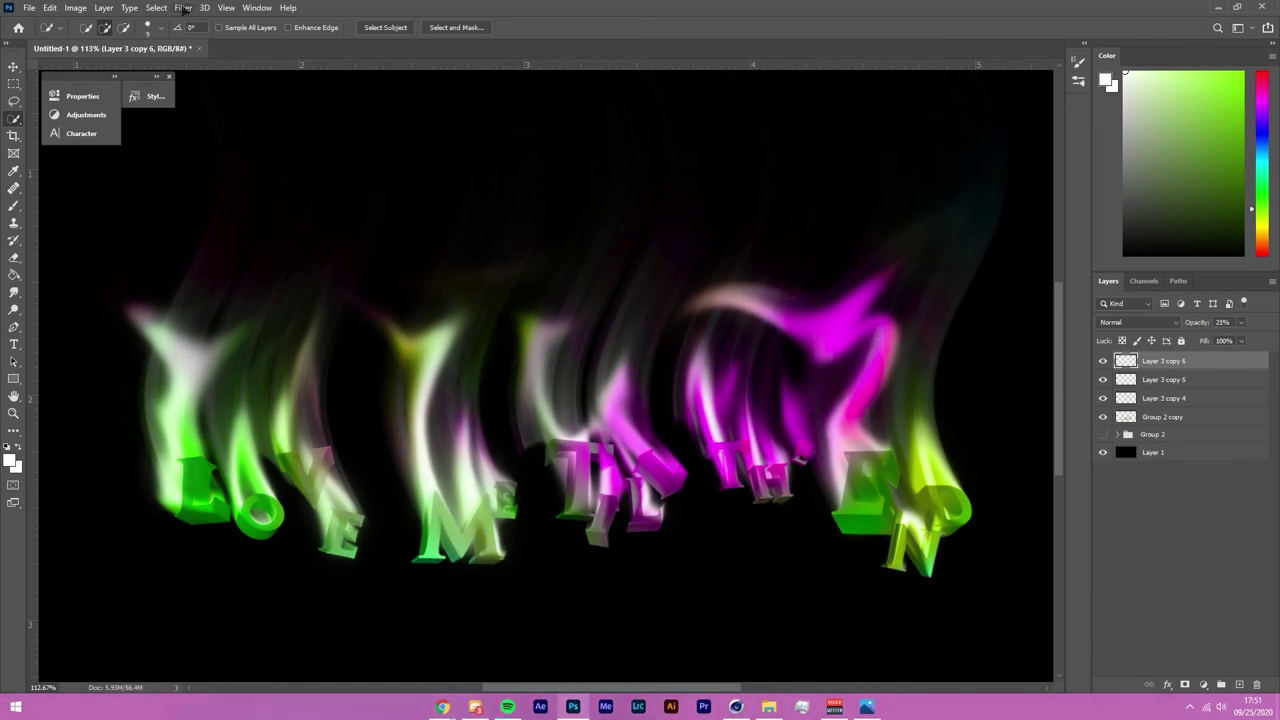
pyautogui.click(183, 7)
pyautogui.moveTo(268, 157)
pyautogui.click(378, 209)
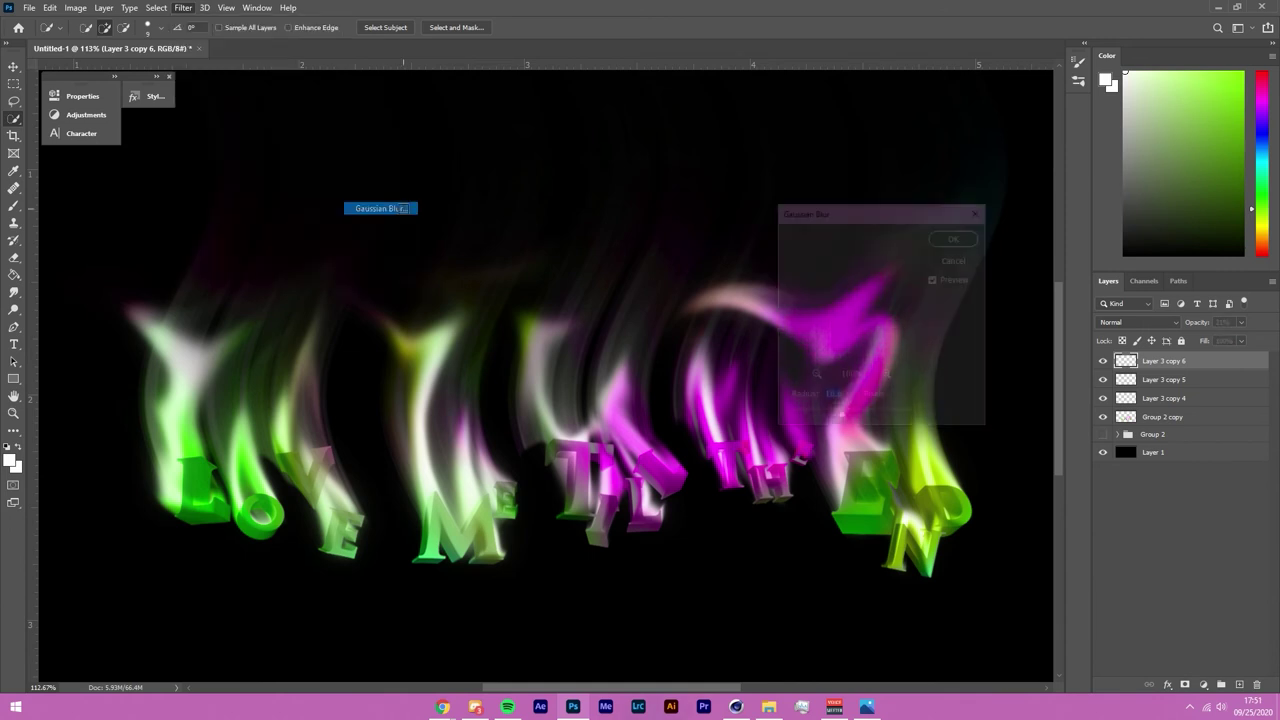
pyautogui.moveTo(841, 418); pyautogui.dragTo(851, 420)
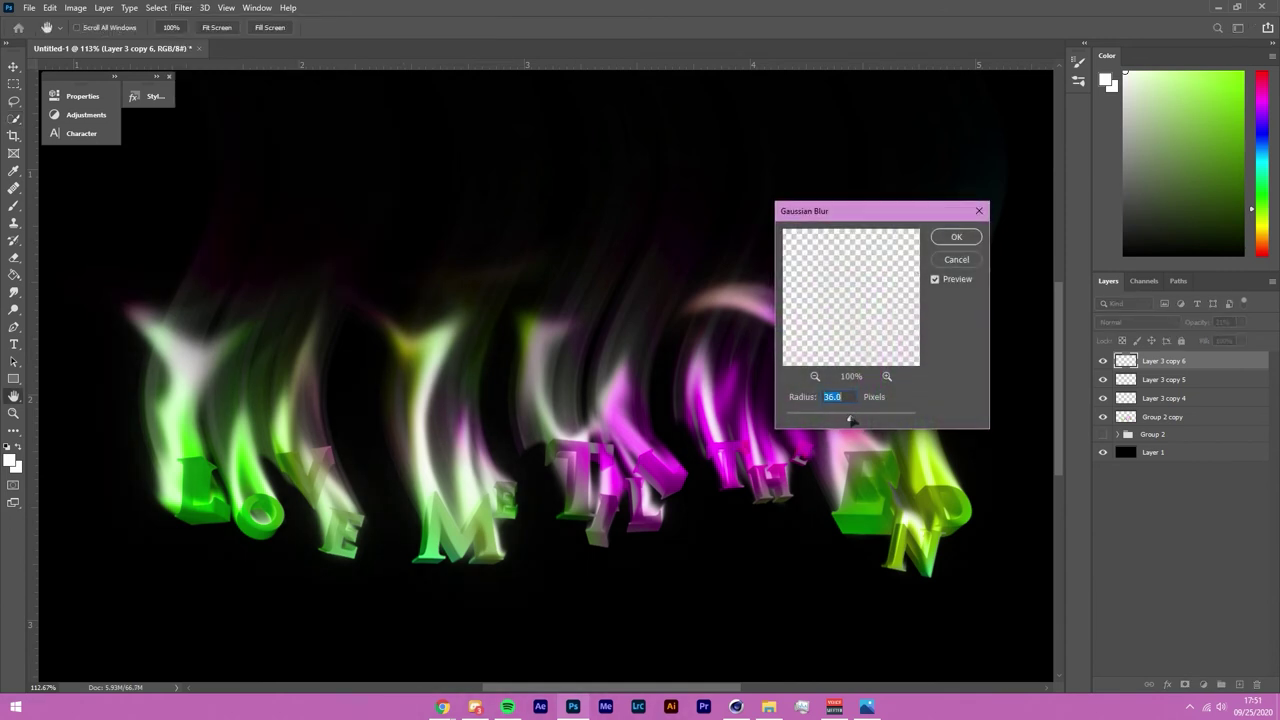
pyautogui.click(965, 246)
pyautogui.press('w')
pyautogui.scroll(-2, 478, 334)
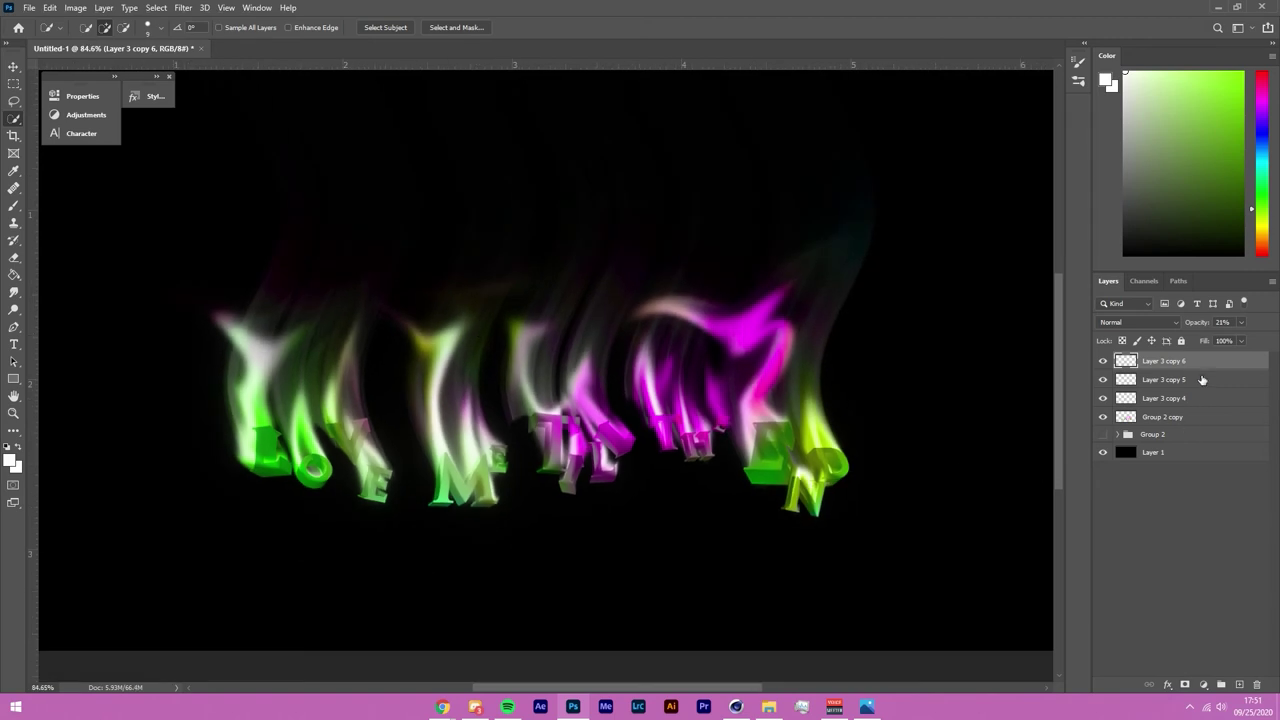
# Step: Duplicate the top glow layer again, apply a 98.5-pixel Gaussian Blur, and set the copy's opacity to 28%
pyautogui.hotkey('ctrl', 'j')
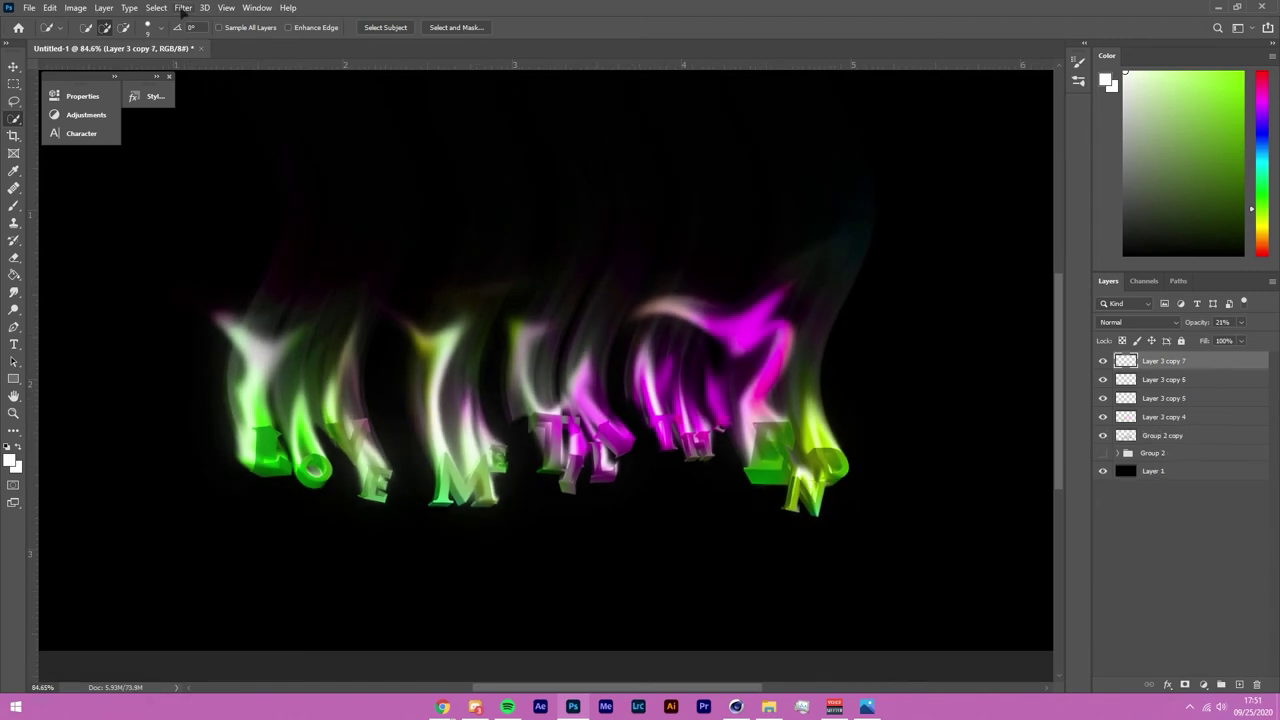
pyautogui.click(183, 8)
pyautogui.click(372, 209)
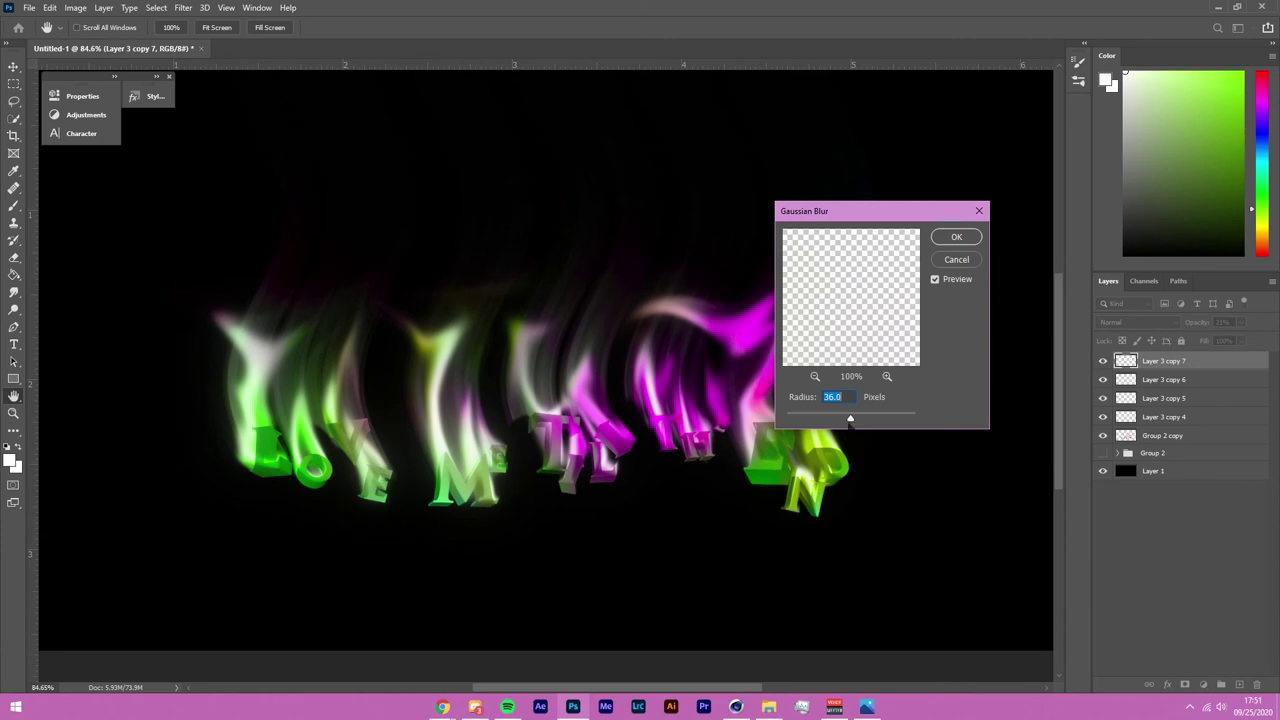
pyautogui.moveTo(860, 419); pyautogui.dragTo(869, 419)
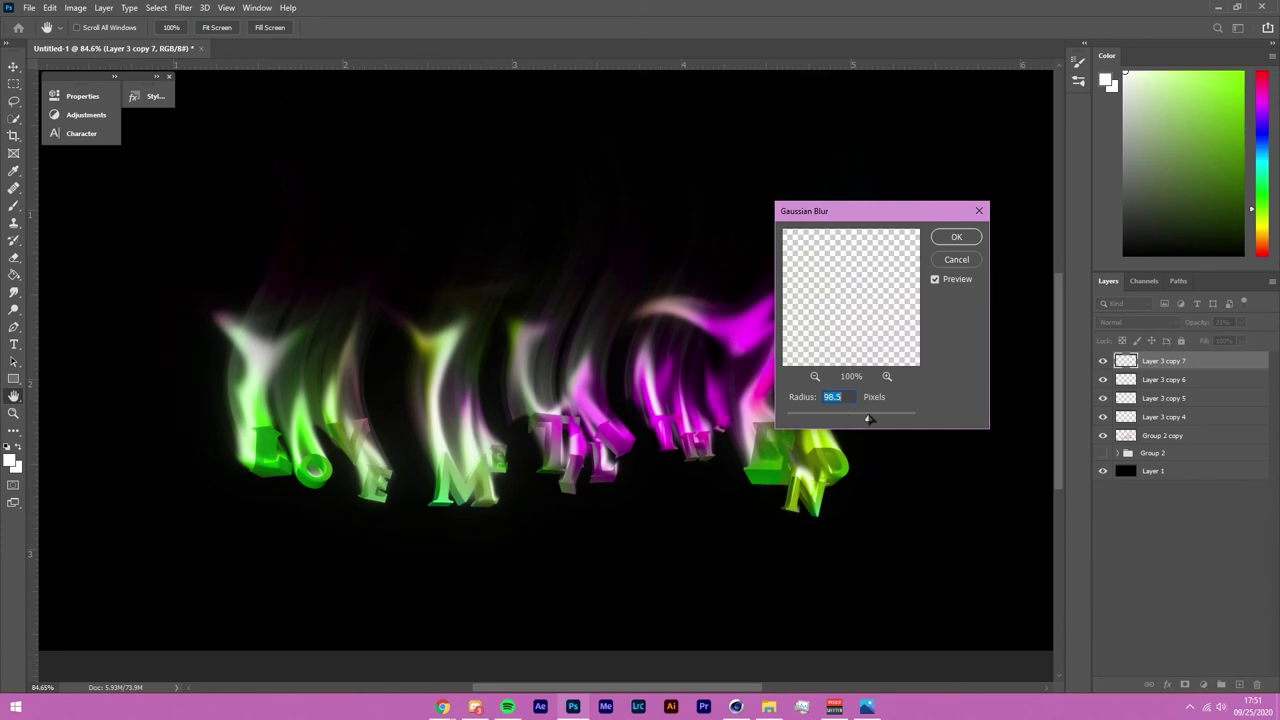
pyautogui.click(956, 237)
pyautogui.moveTo(1208, 323); pyautogui.dragTo(1196, 323)
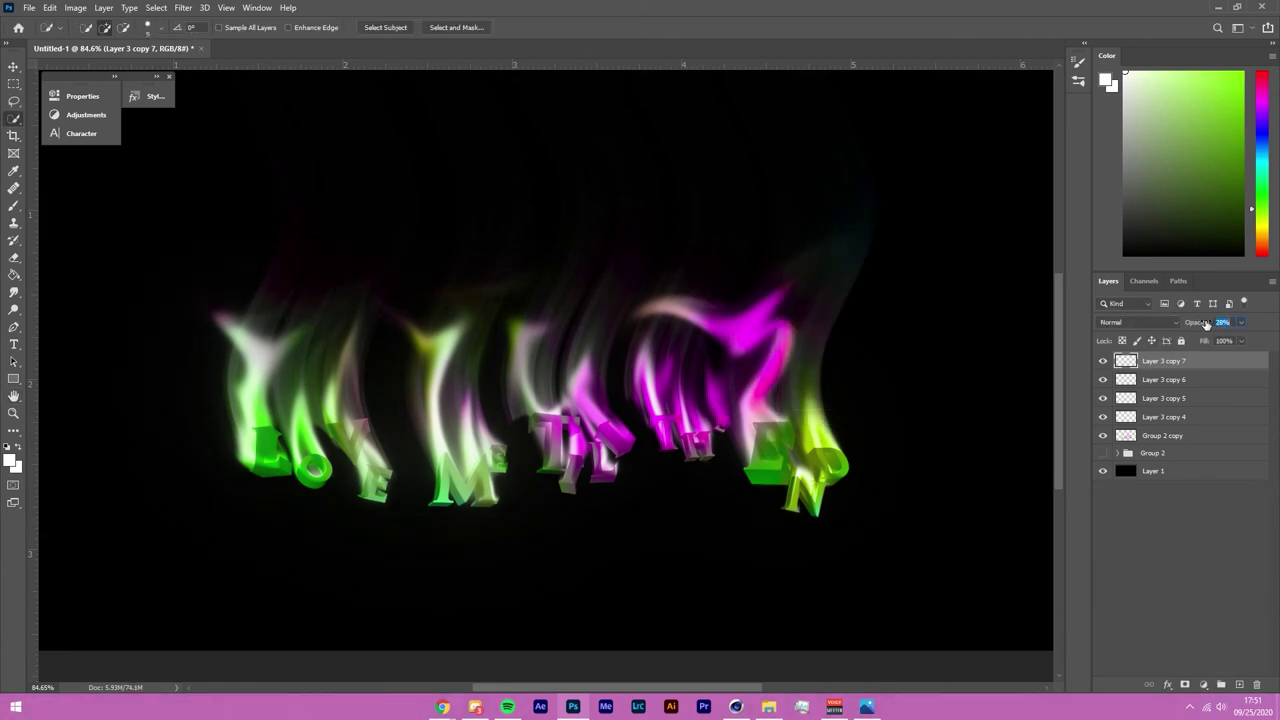
# Step: Group the four blurred highlight layers and compare the lettering with the glow group hidden and shown
pyautogui.scroll(3, 213, 496)
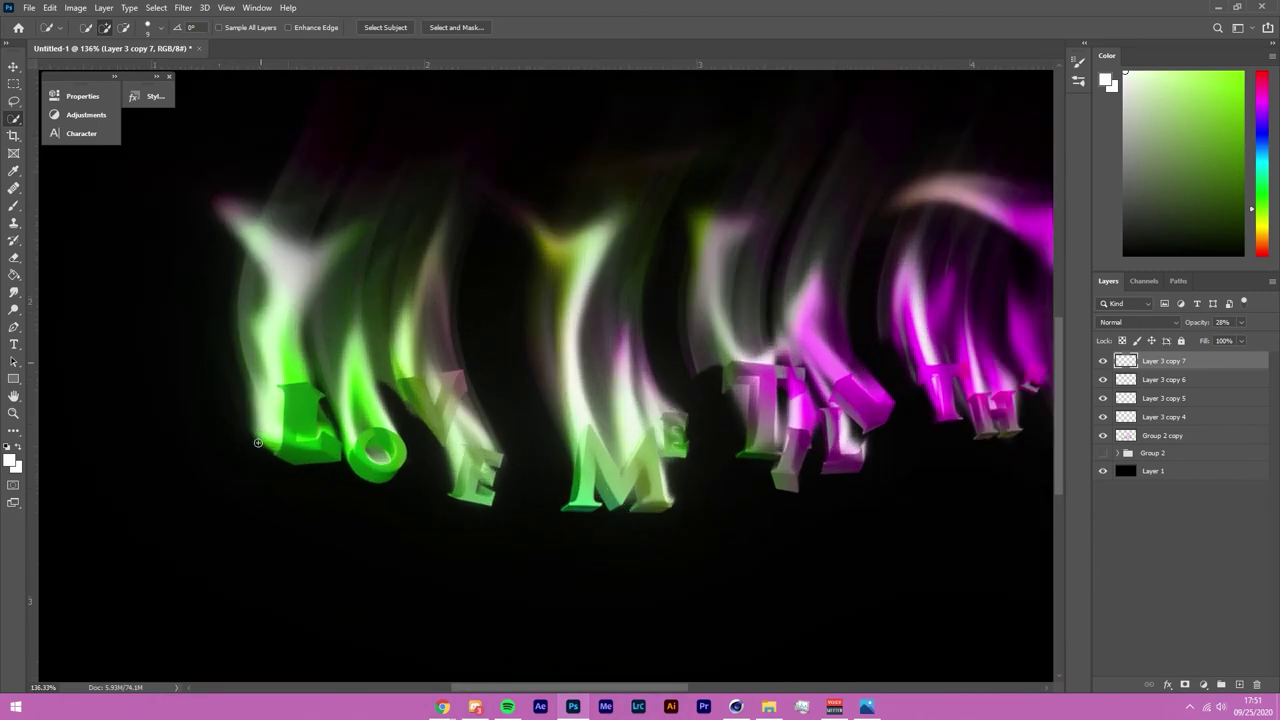
pyautogui.scroll(2, 258, 442)
pyautogui.keyDown('shift'); pyautogui.click(1184, 419); pyautogui.keyUp('shift')
pyautogui.hotkey('ctrl', 'g')
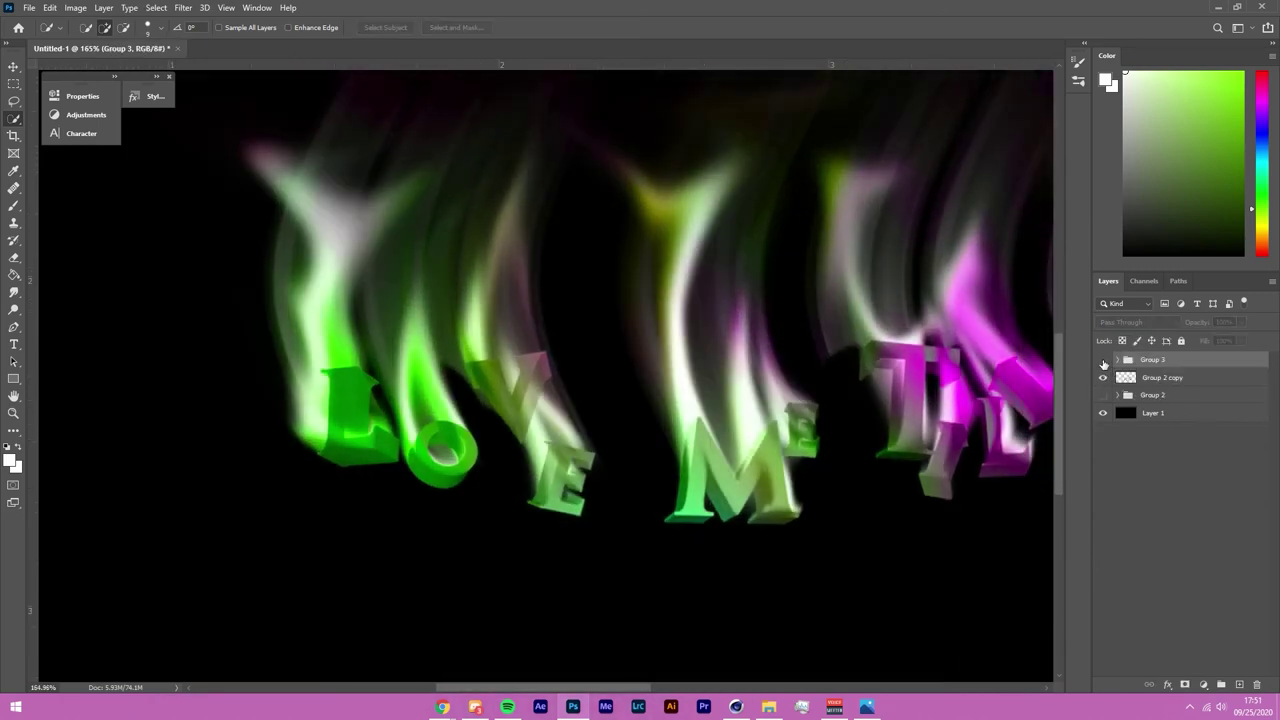
pyautogui.click(1103, 360)
pyautogui.scroll(-5, 613, 403)
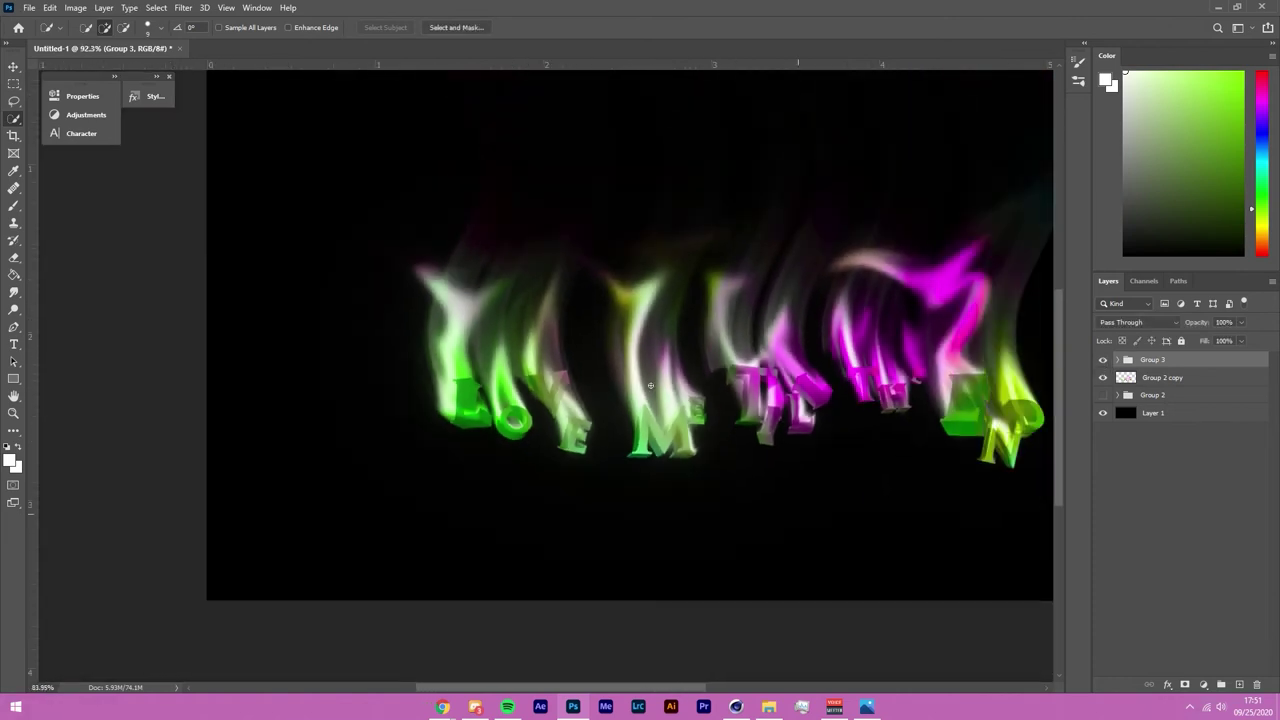
pyautogui.scroll(1, 540, 420)
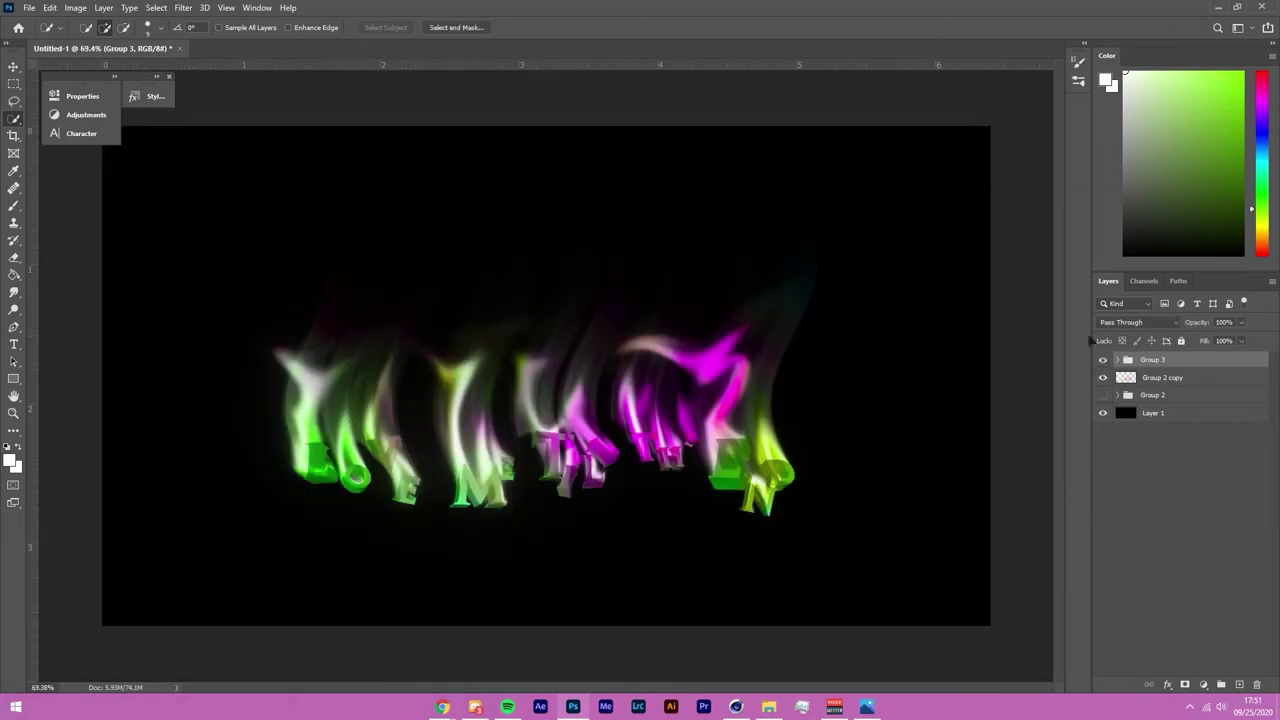
# Step: Set the glow group's blend mode to Pin Light and deselect all layers
pyautogui.click(1138, 322)
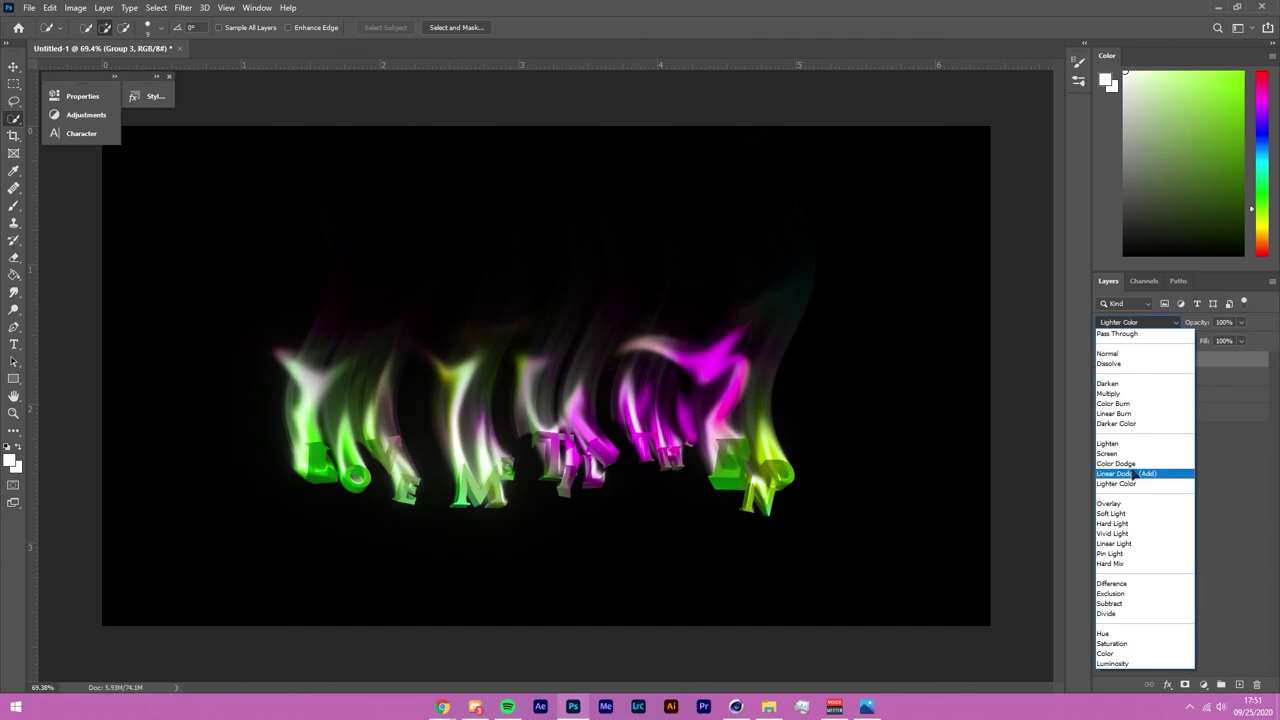
pyautogui.click(1163, 555)
pyautogui.click(1138, 322)
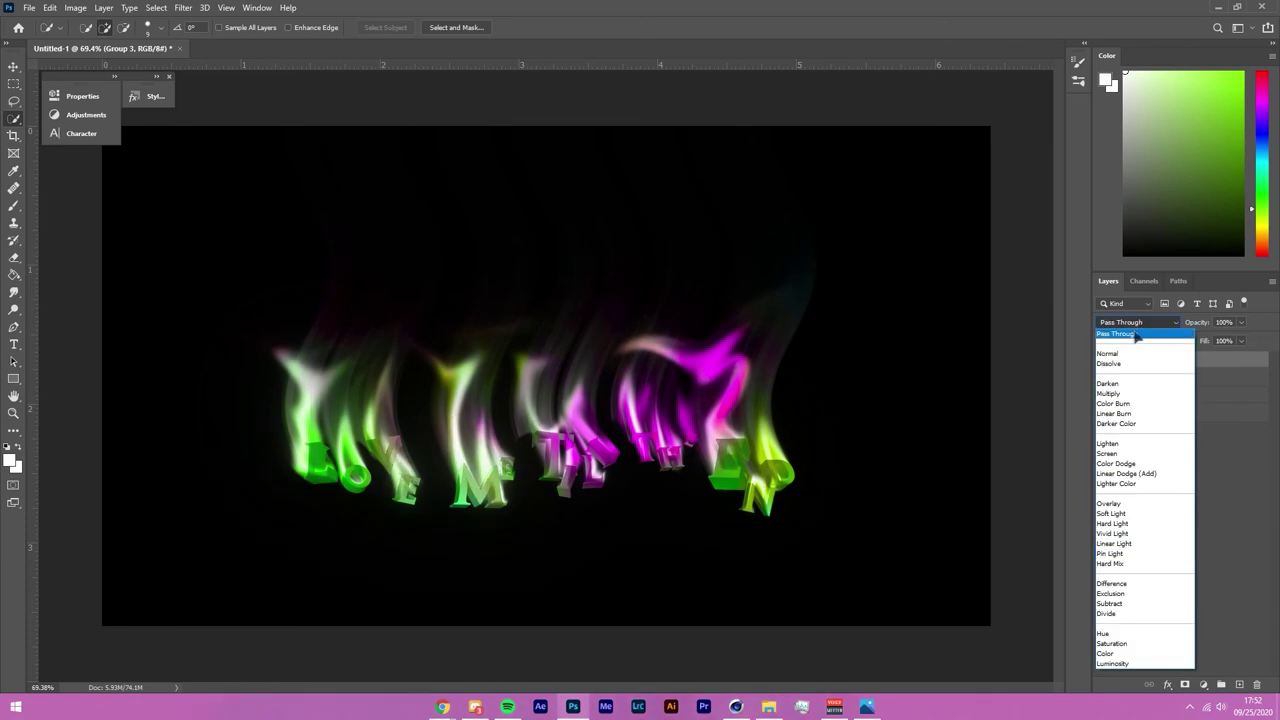
pyautogui.click(1161, 555)
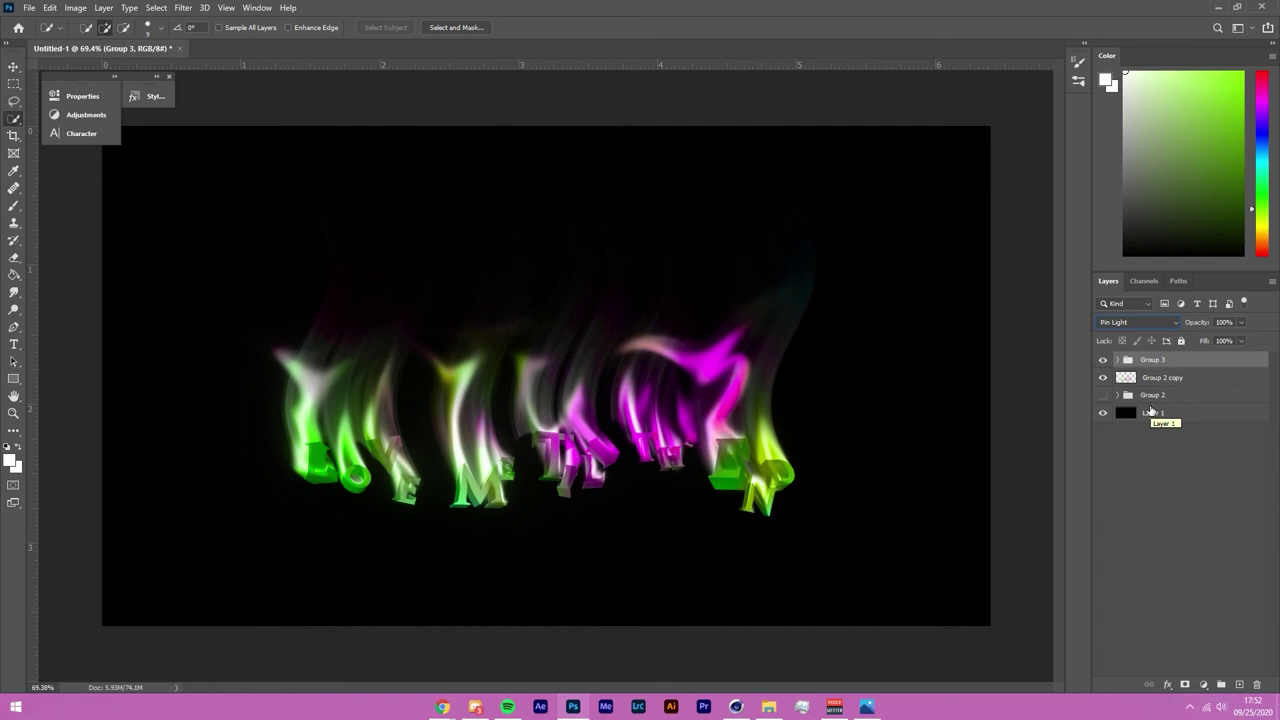
pyautogui.click(1188, 481)
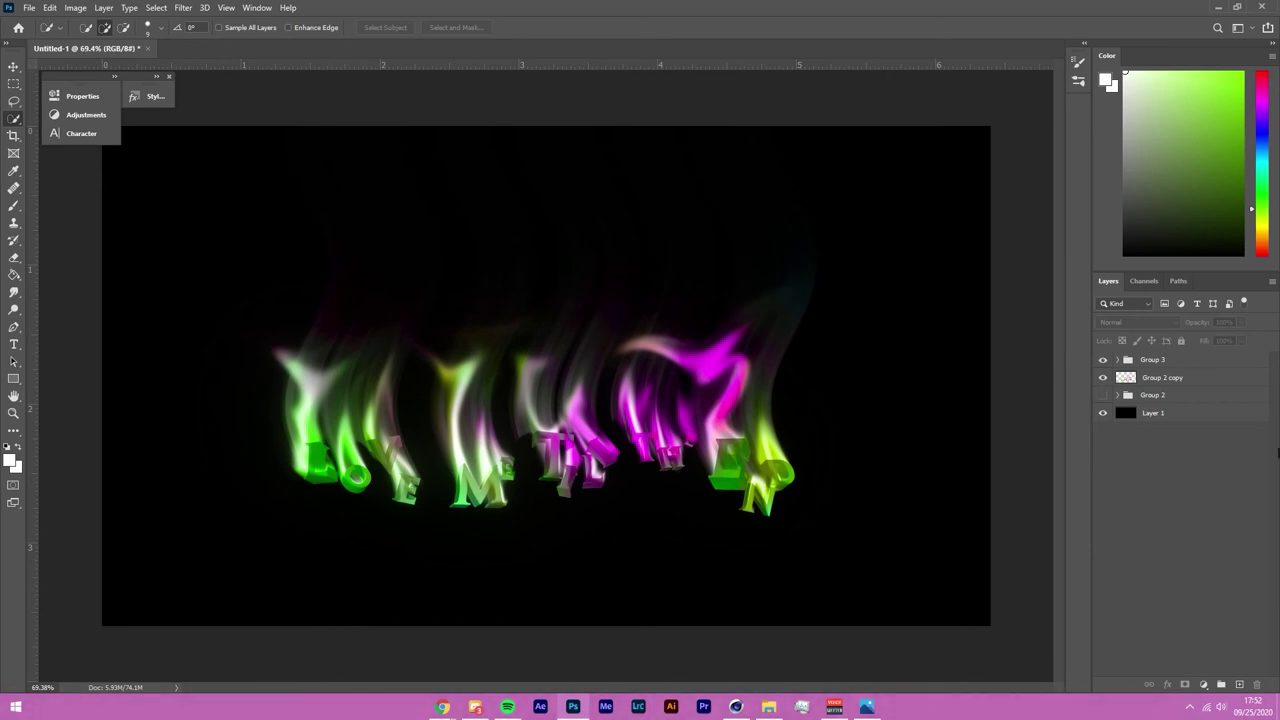
# Step: Compare the artwork with the glow group and the Group 2 copy layer each hidden and shown
pyautogui.click(1175, 366)
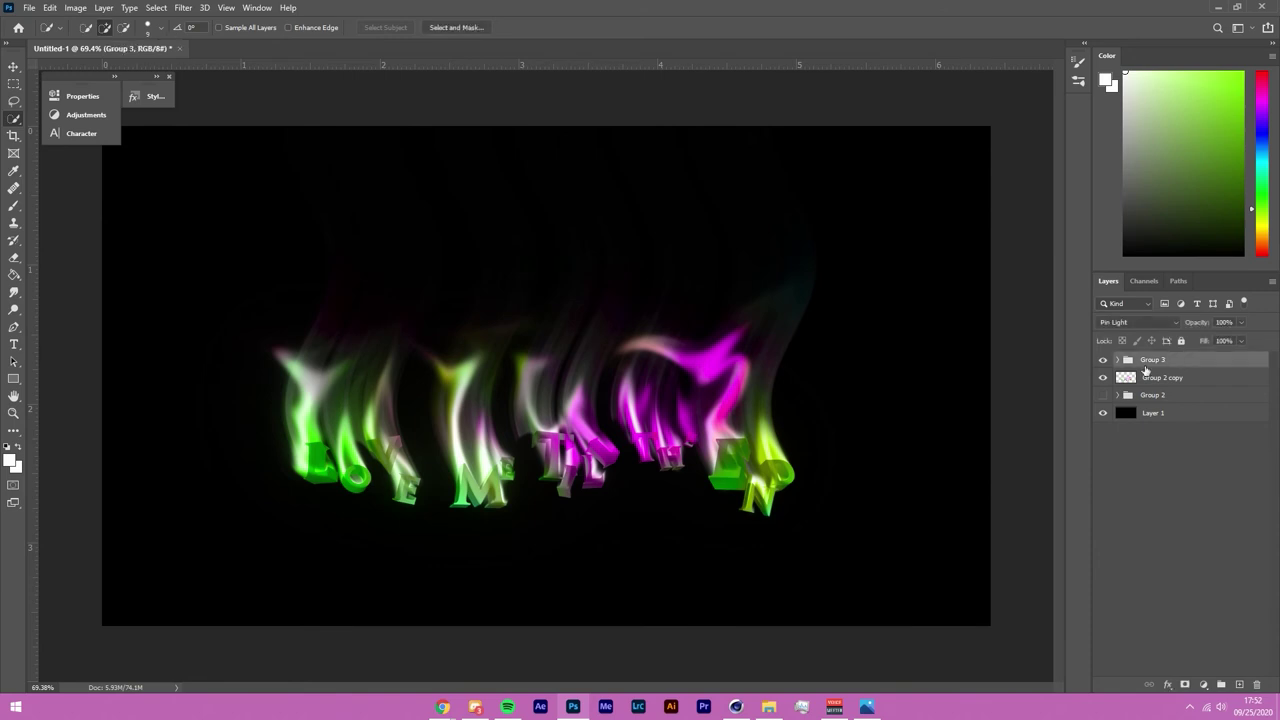
pyautogui.click(1102, 360)
pyautogui.click(1102, 360)
pyautogui.click(1104, 377)
pyautogui.click(1104, 377)
# Step: Hide the glow group and duplicate the Group 2 copy layer
pyautogui.click(1104, 360)
pyautogui.click(1158, 377)
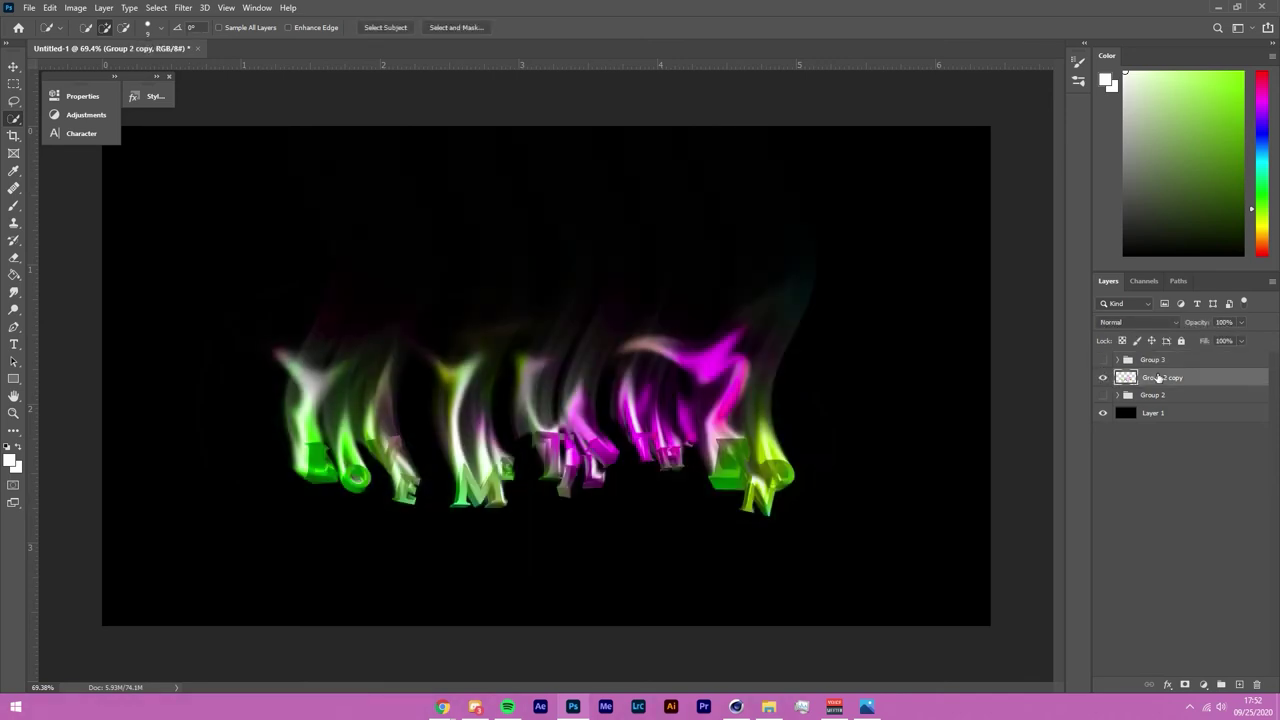
pyautogui.hotkey('ctrl', 'j')
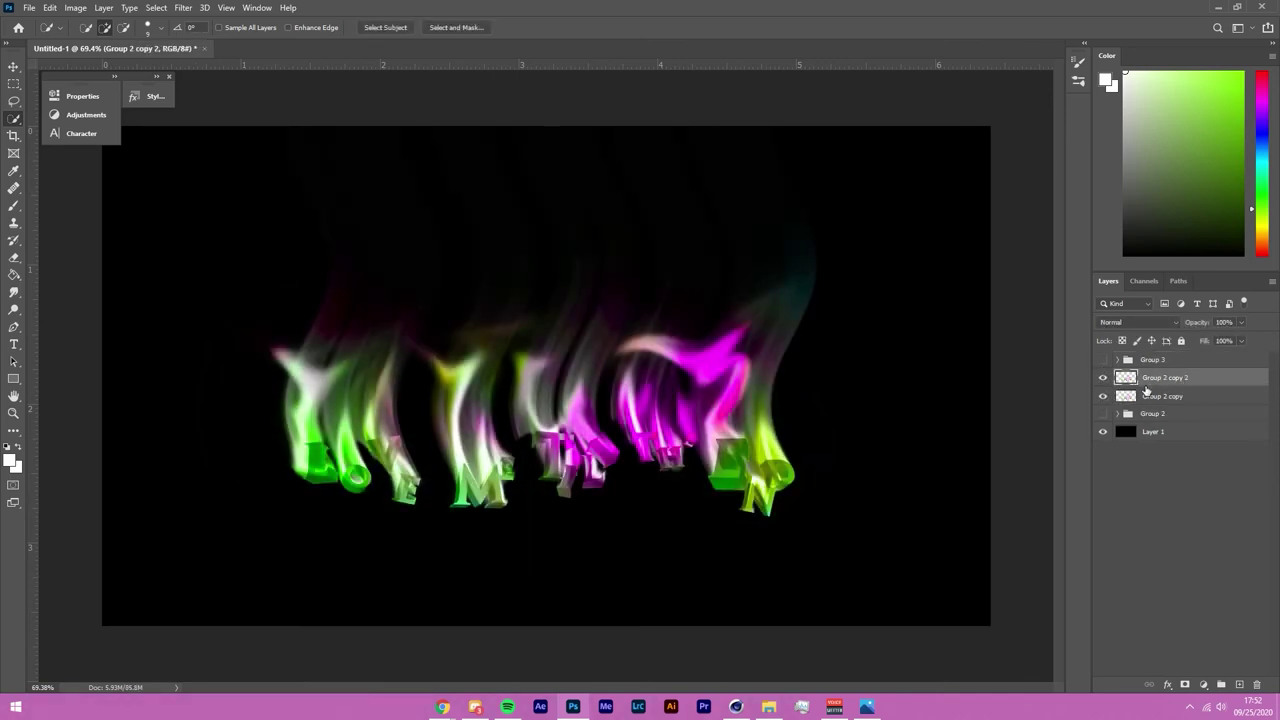
# Step: Apply the Glowing Edges filter to the Group 2 copy 2 layer with edge width 1, edge brightness about 12 and smoothness 1
pyautogui.click(1180, 534)
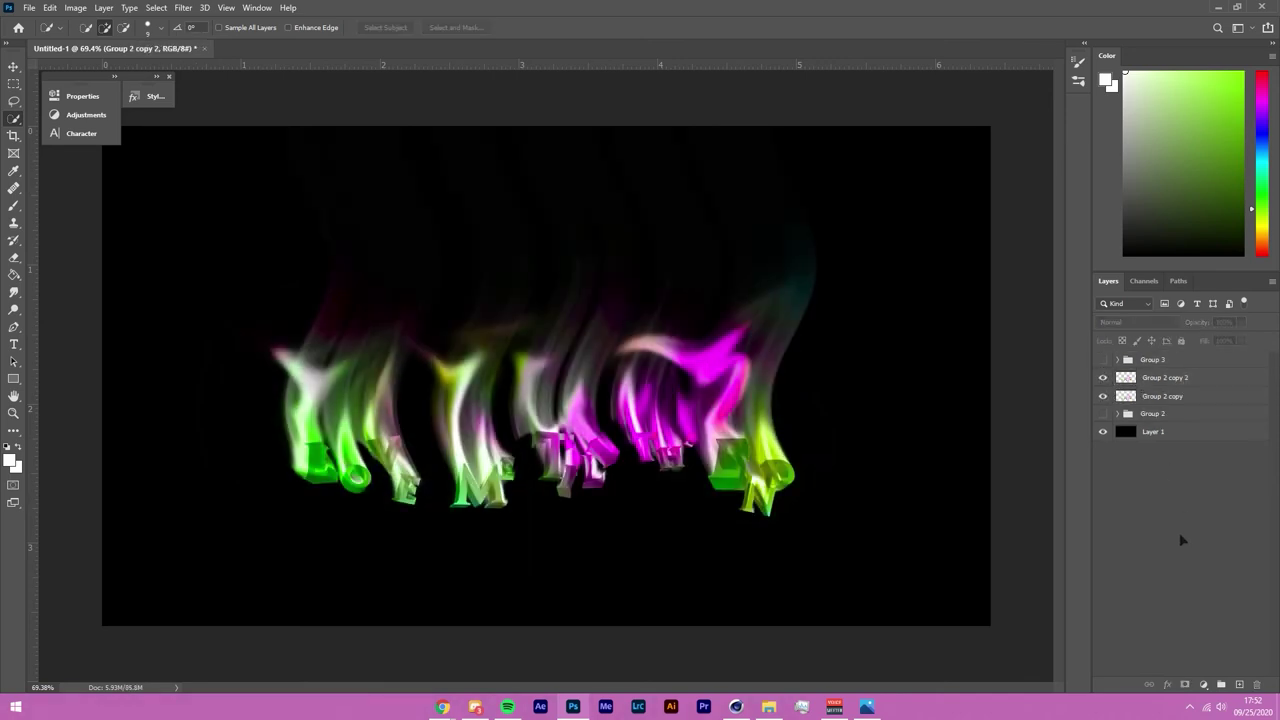
pyautogui.click(1180, 377)
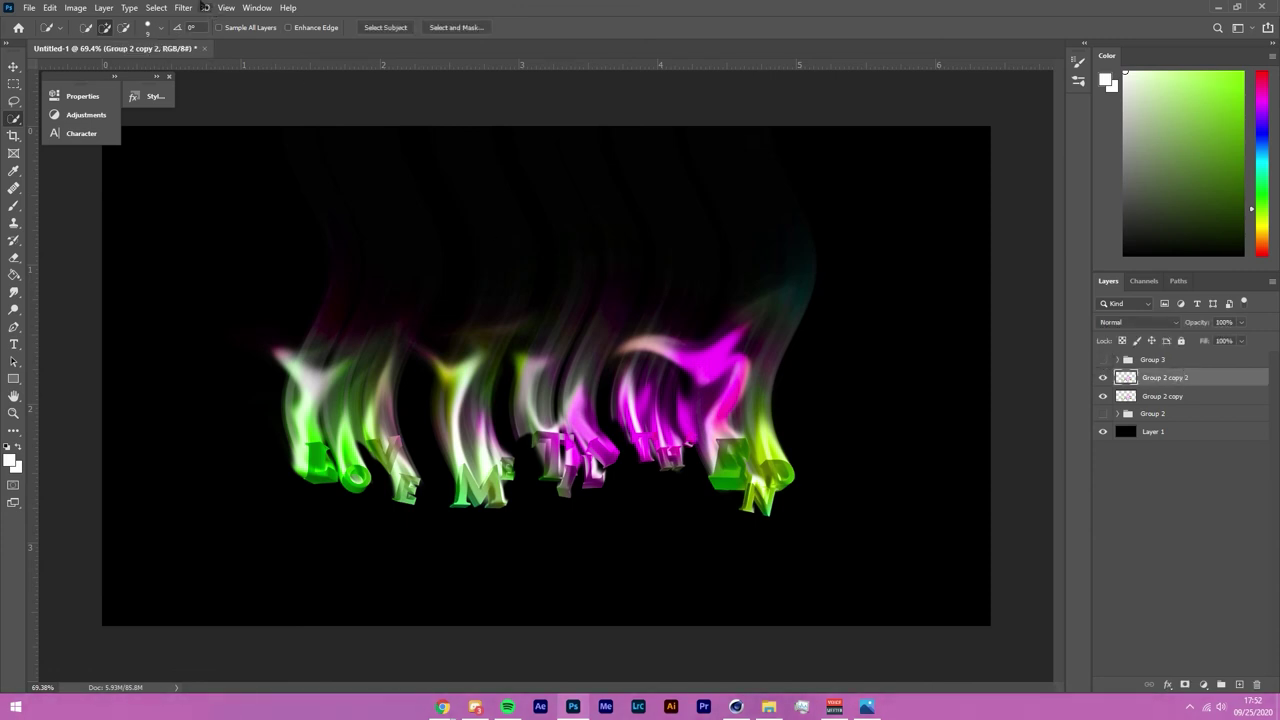
pyautogui.click(184, 8)
pyautogui.click(242, 62)
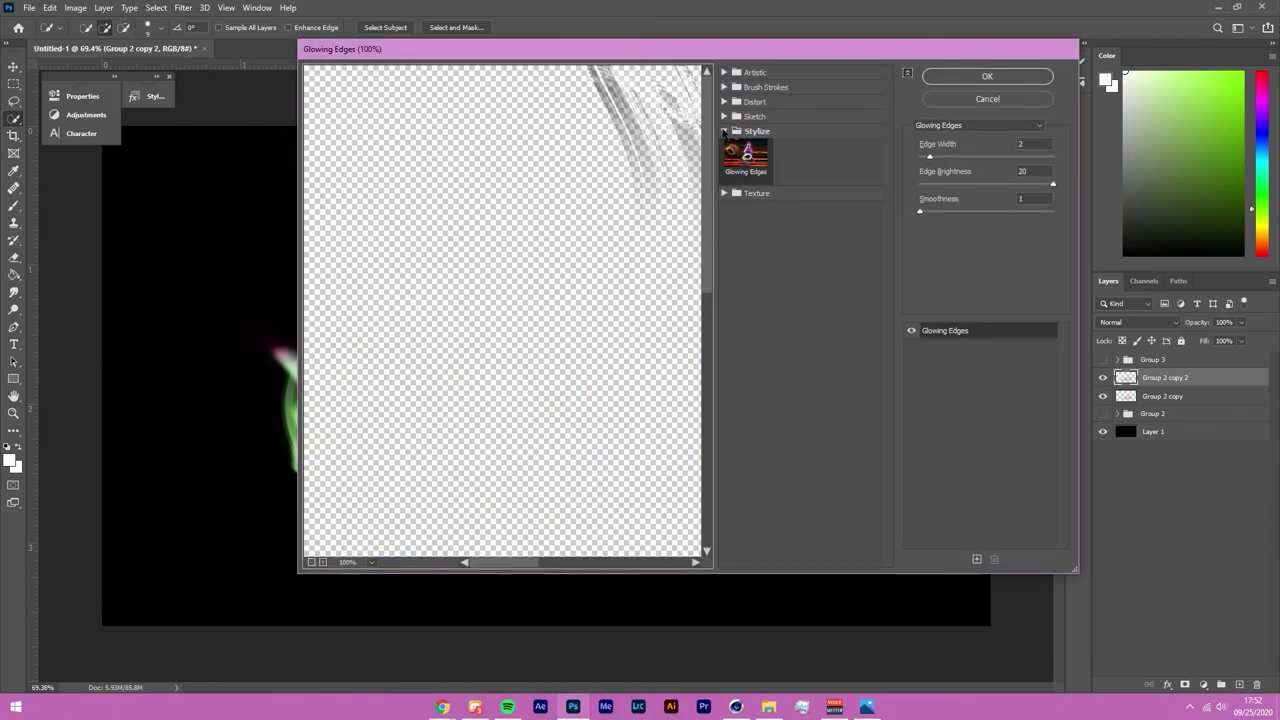
pyautogui.click(312, 562)
pyautogui.click(312, 562)
pyautogui.click(312, 562)
pyautogui.click(312, 562)
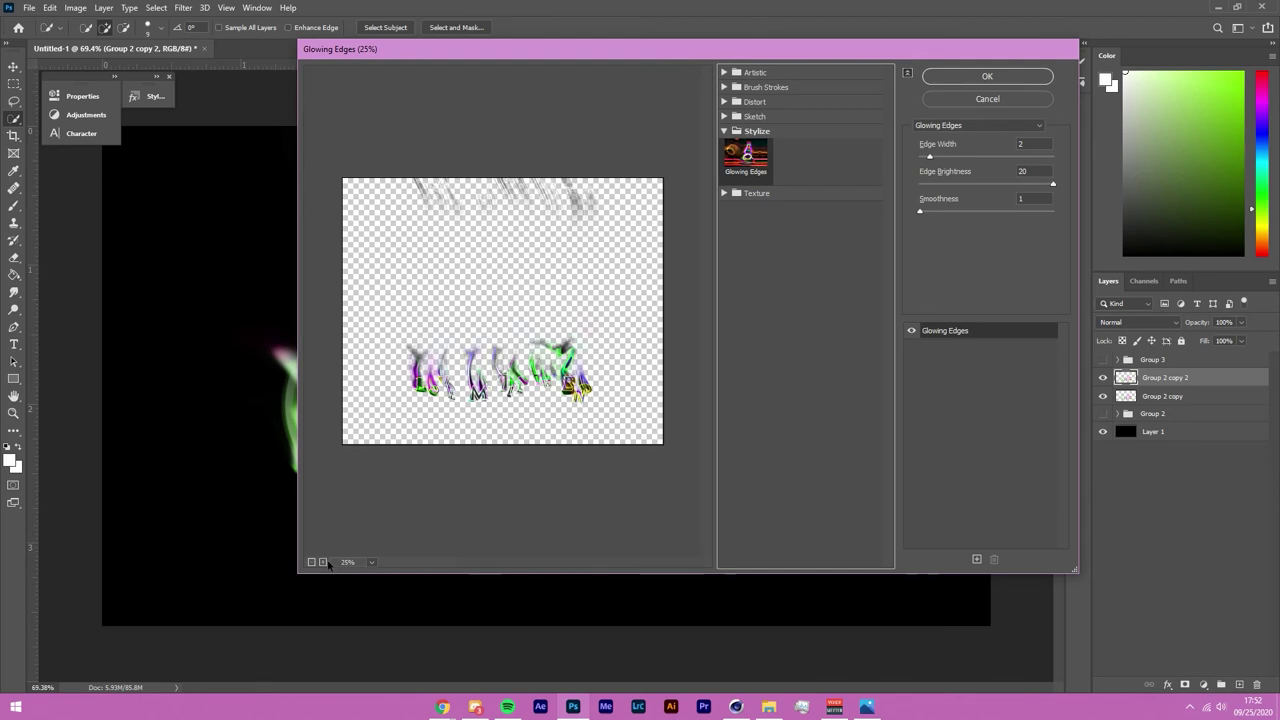
pyautogui.click(323, 562)
pyautogui.click(323, 562)
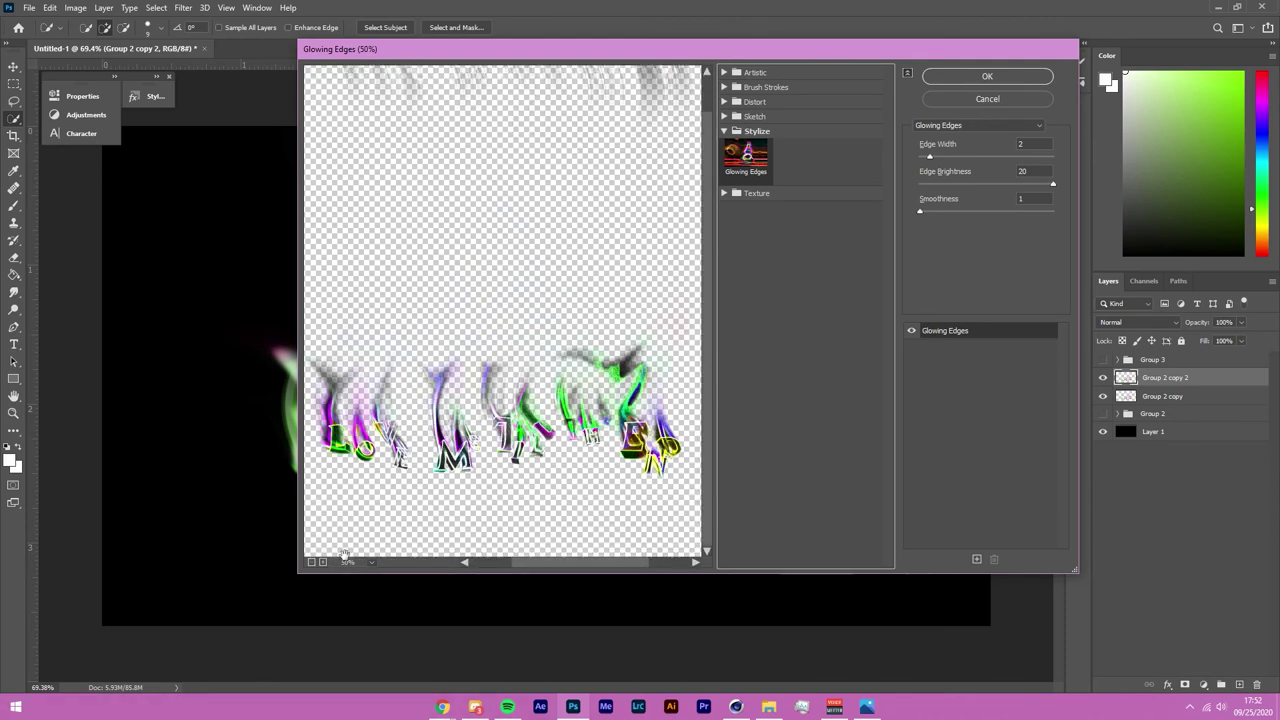
pyautogui.click(323, 562)
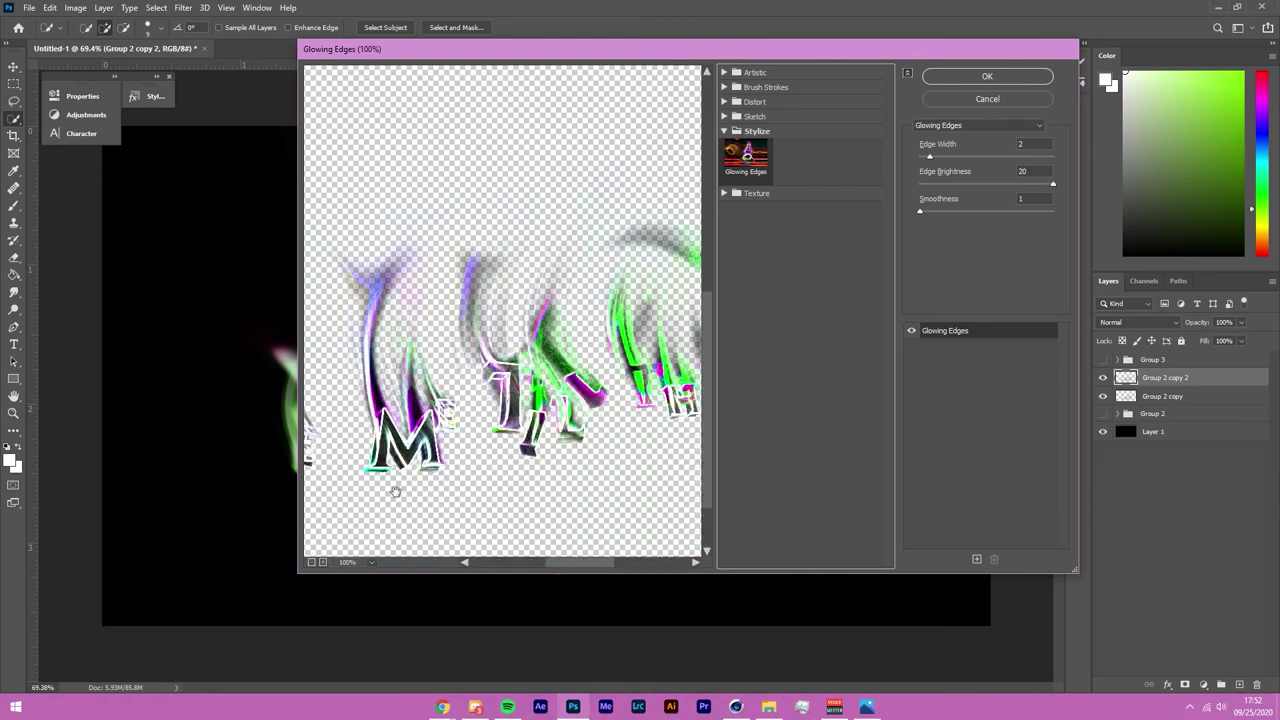
pyautogui.moveTo(930, 159); pyautogui.dragTo(922, 159)
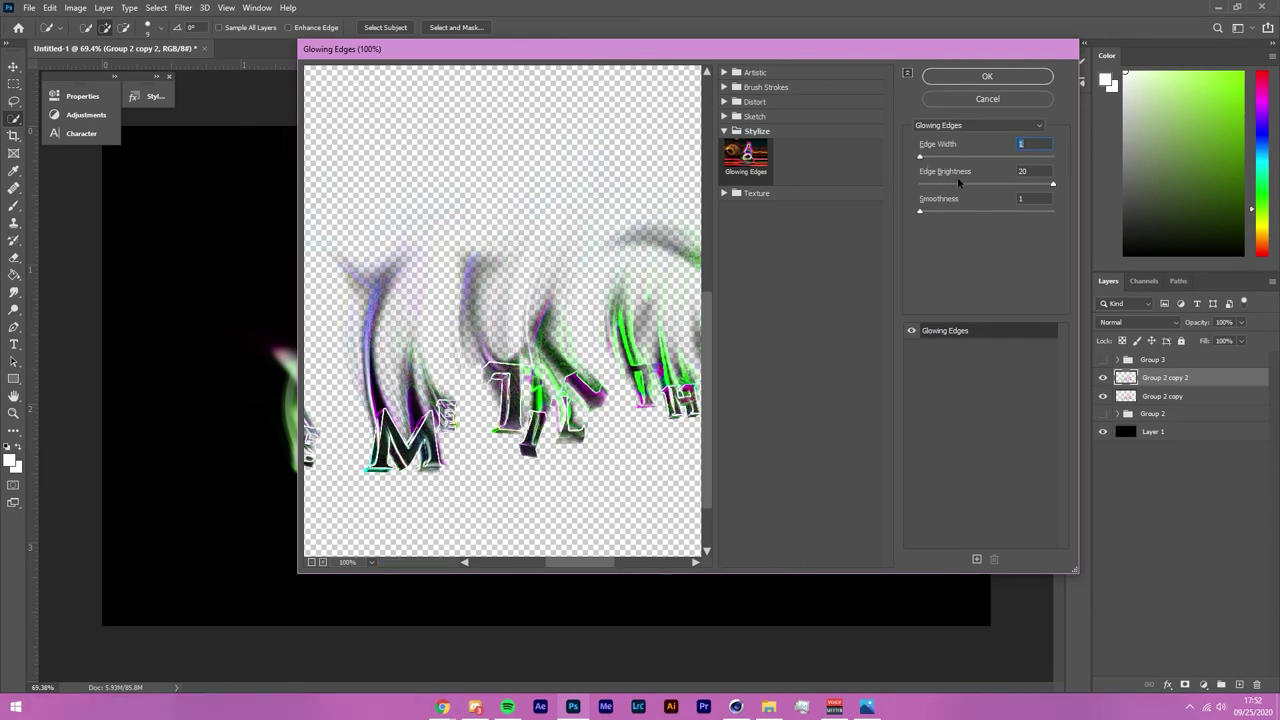
pyautogui.click(922, 212)
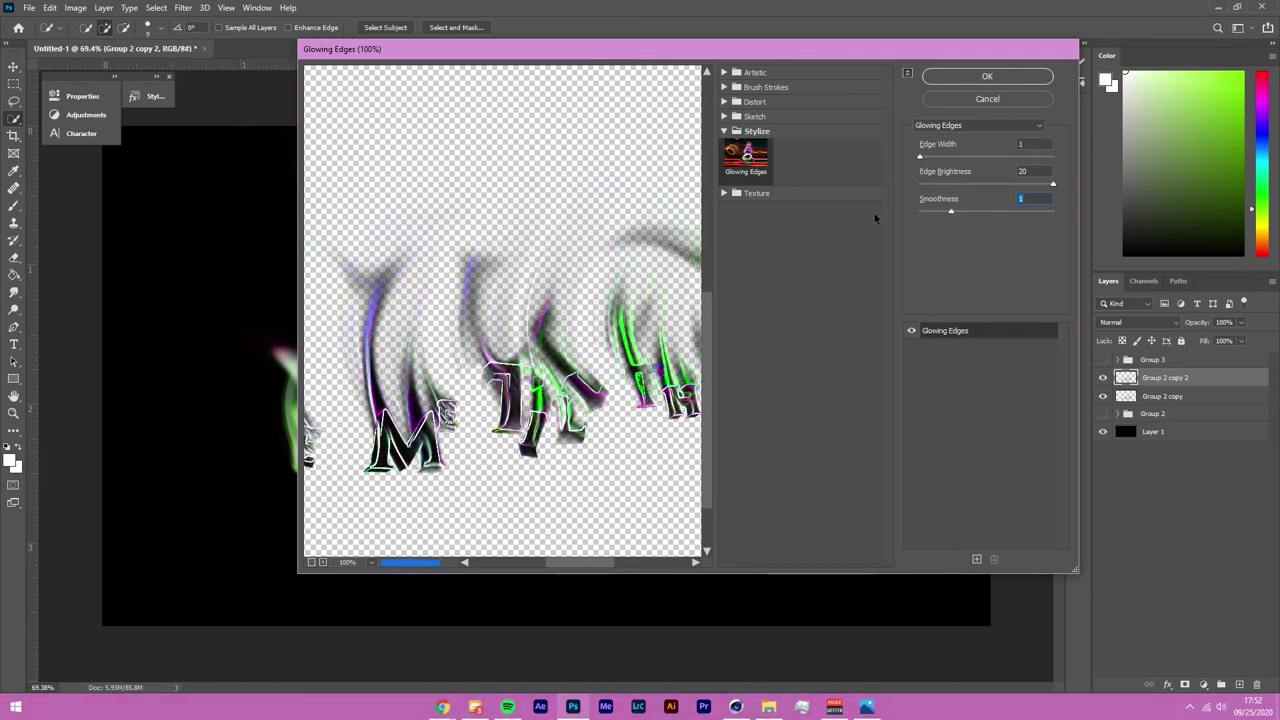
pyautogui.click(941, 184)
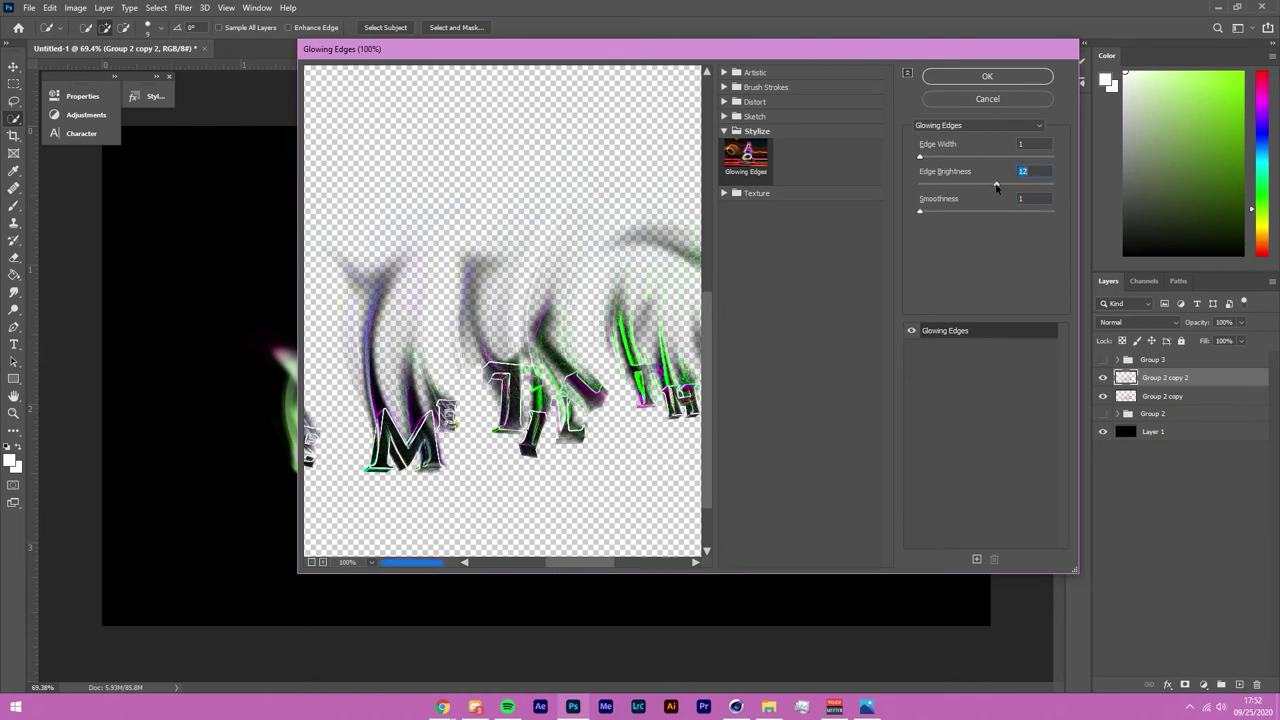
pyautogui.moveTo(941, 186); pyautogui.dragTo(1002, 188)
pyautogui.click(1010, 79)
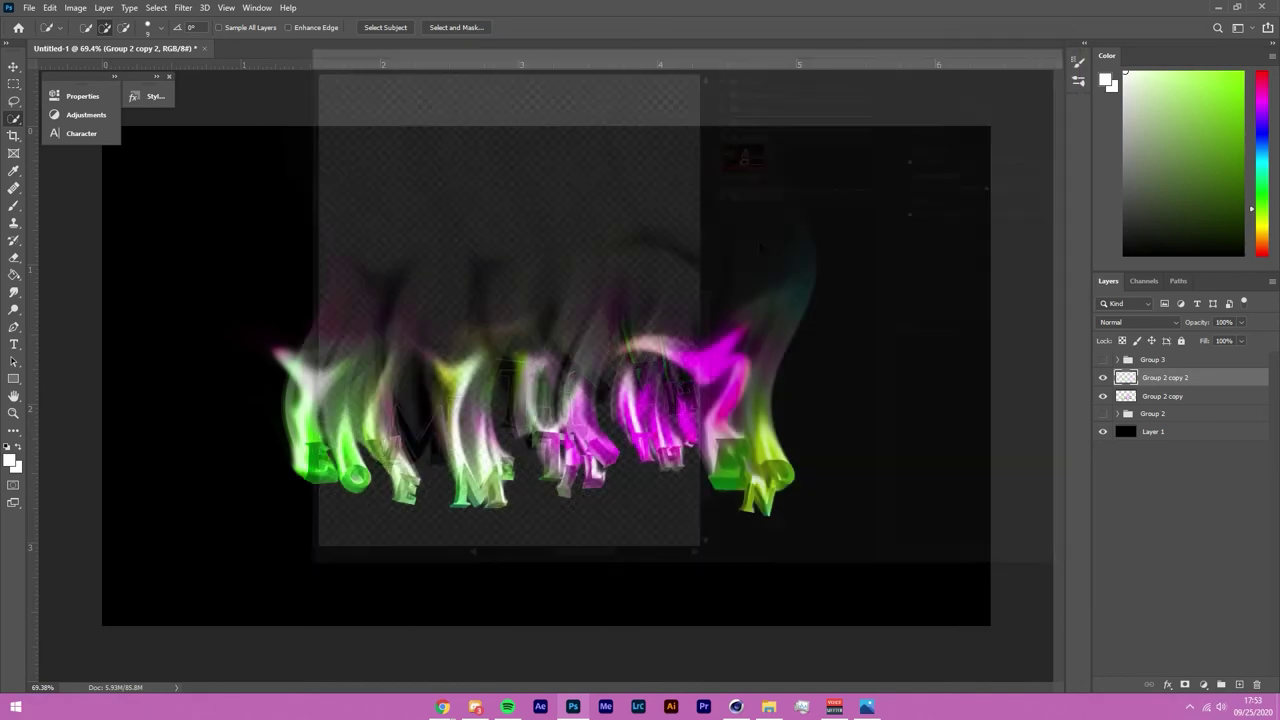
# Step: Set the Group 2 copy 2 layer's blend mode to Overlay and its opacity to 57%
pyautogui.scroll(3, 311, 461)
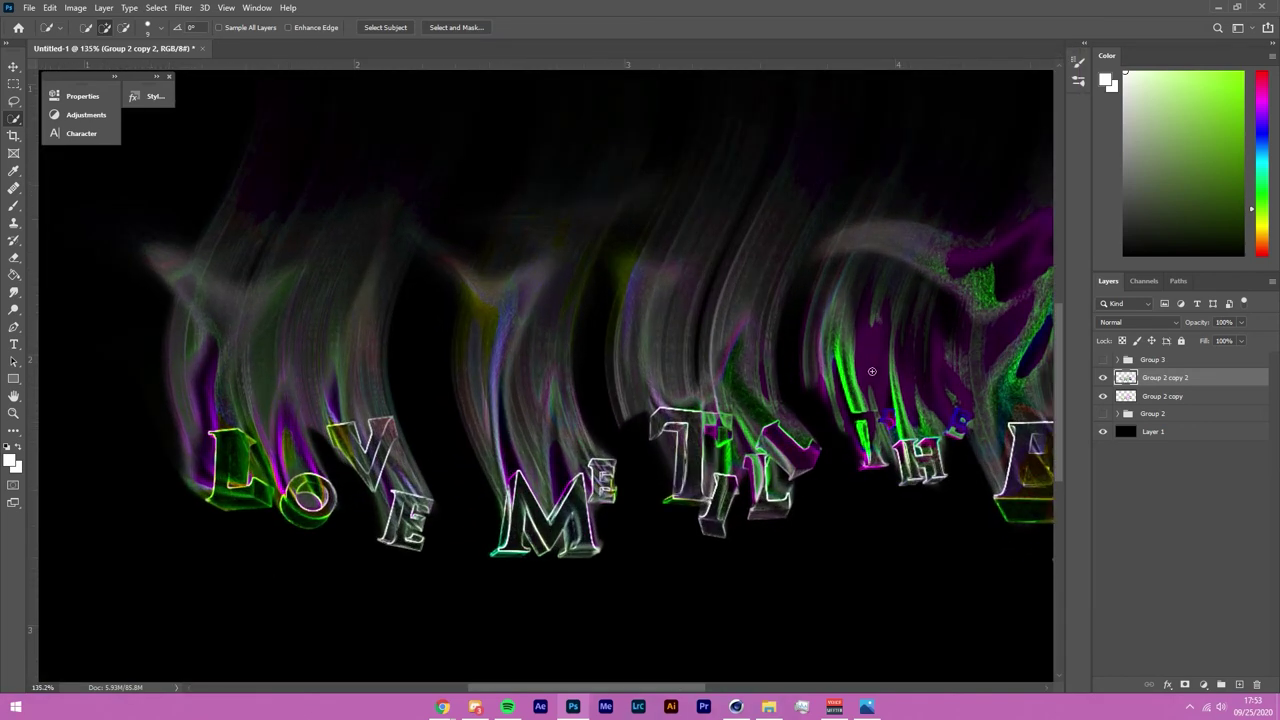
pyautogui.scroll(-4, 873, 367)
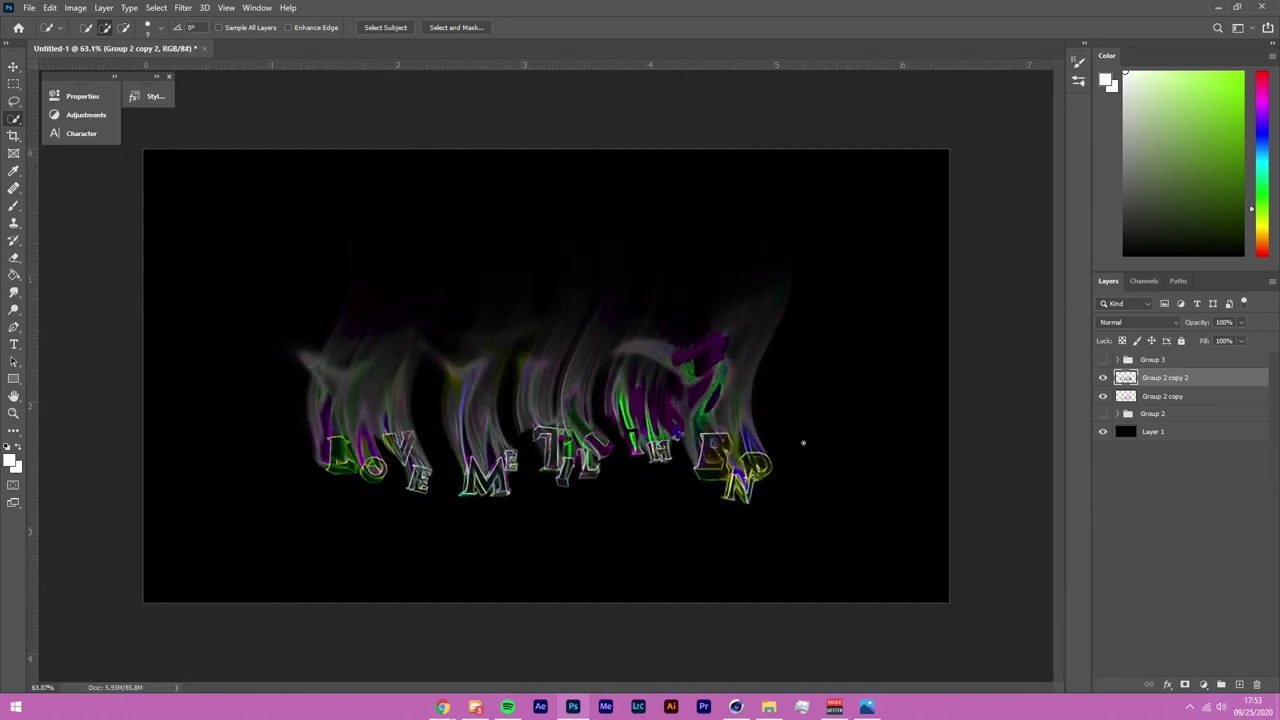
pyautogui.scroll(1, 803, 443)
pyautogui.keyDown('ctrl'); pyautogui.click(1136, 378); pyautogui.keyUp('ctrl')
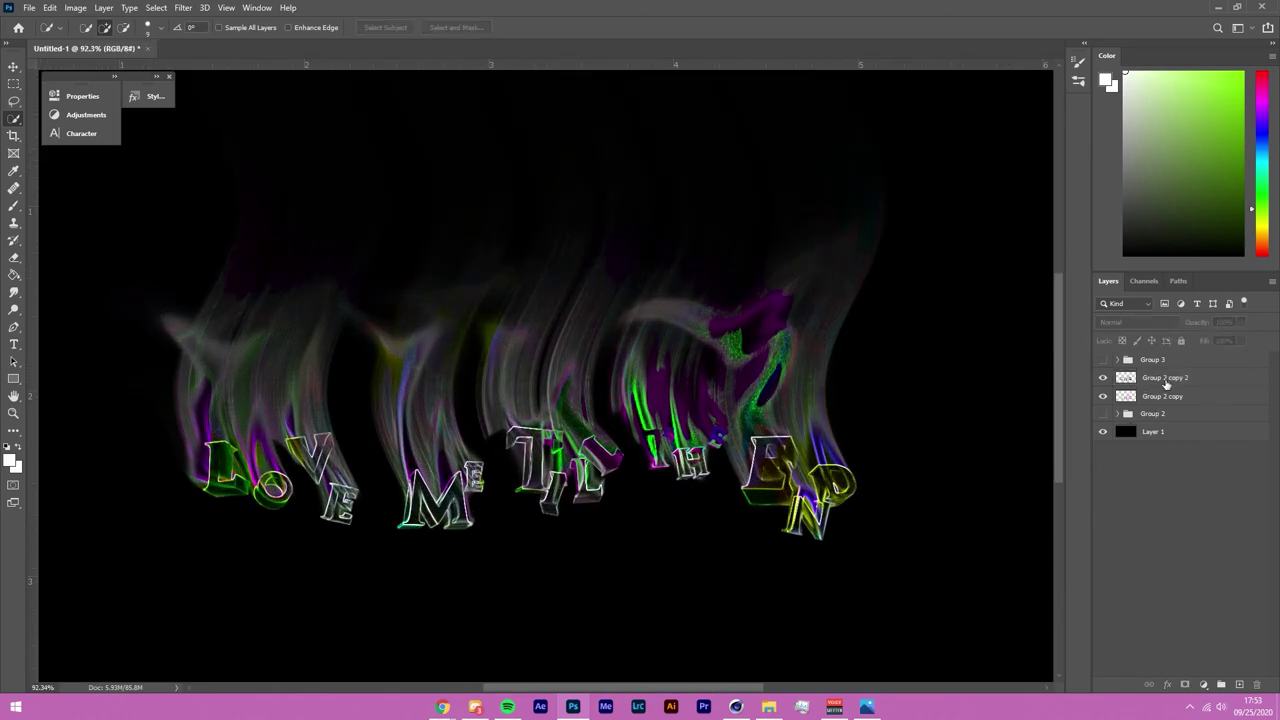
pyautogui.click(1162, 381)
pyautogui.click(1135, 322)
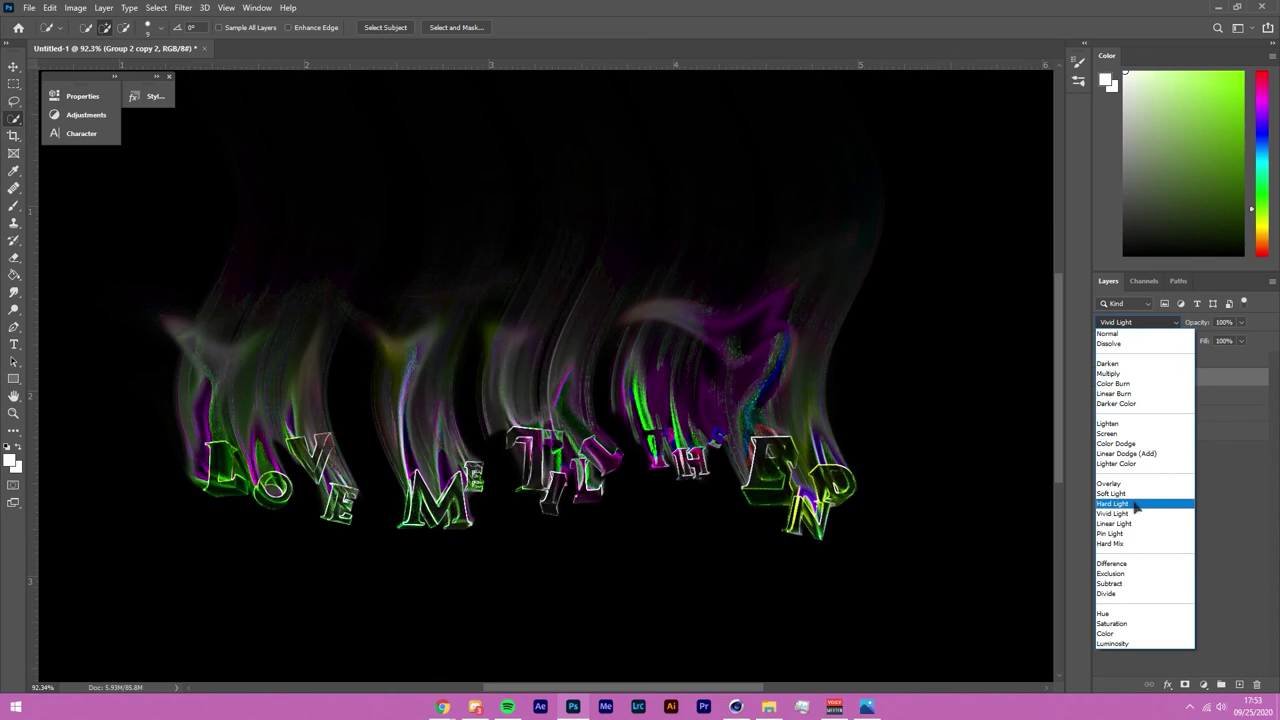
pyautogui.click(1146, 484)
pyautogui.moveTo(1198, 325); pyautogui.dragTo(1194, 327)
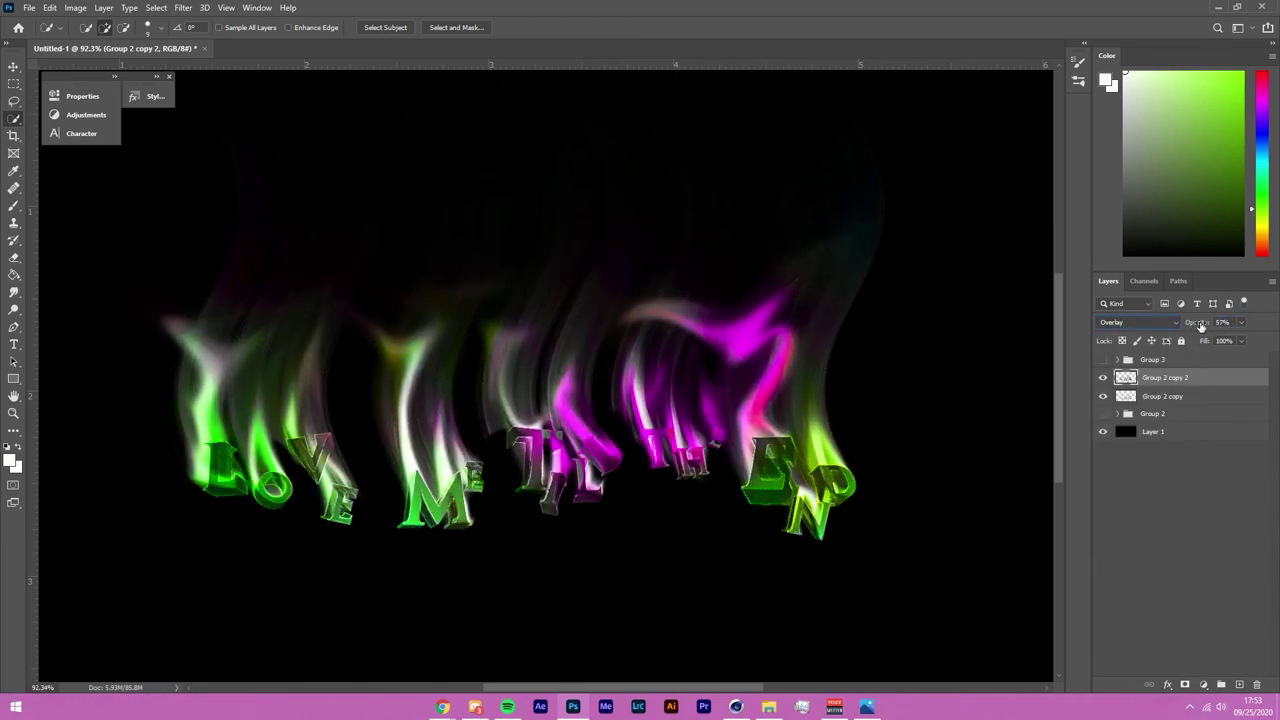
# Step: Compare the lettering with the Group 2 copy 2 edge layer hidden and shown, close up and in full
pyautogui.click(1103, 378)
pyautogui.click(1103, 378)
pyautogui.scroll(9, 374, 505)
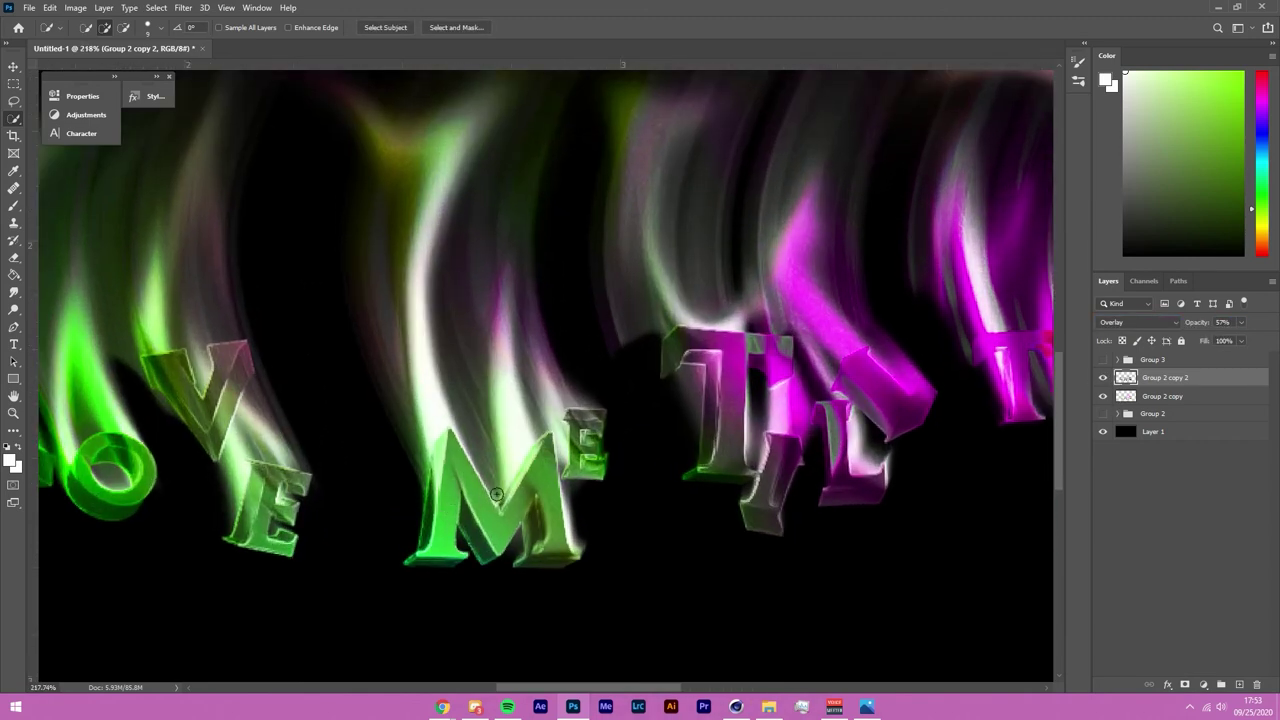
pyautogui.click(1103, 378)
pyautogui.click(1103, 378)
pyautogui.scroll(-3, 689, 372)
pyautogui.scroll(-4, 689, 372)
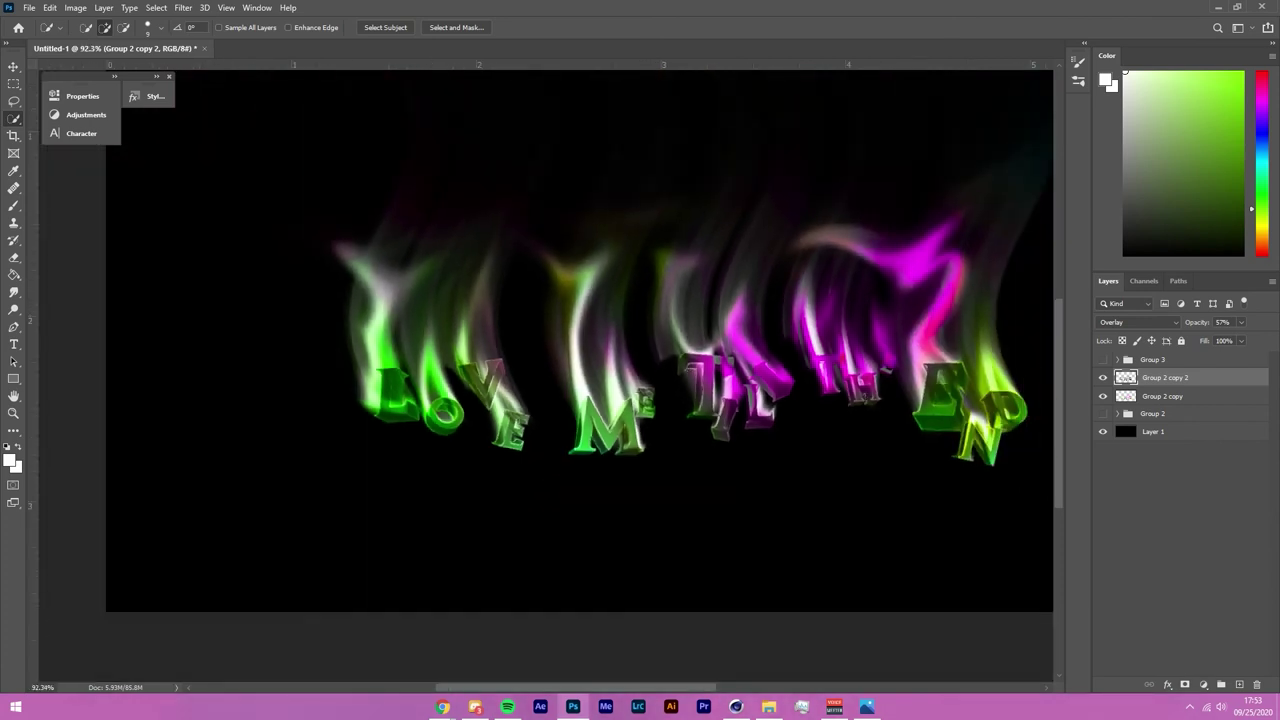
pyautogui.scroll(1, 609, 370)
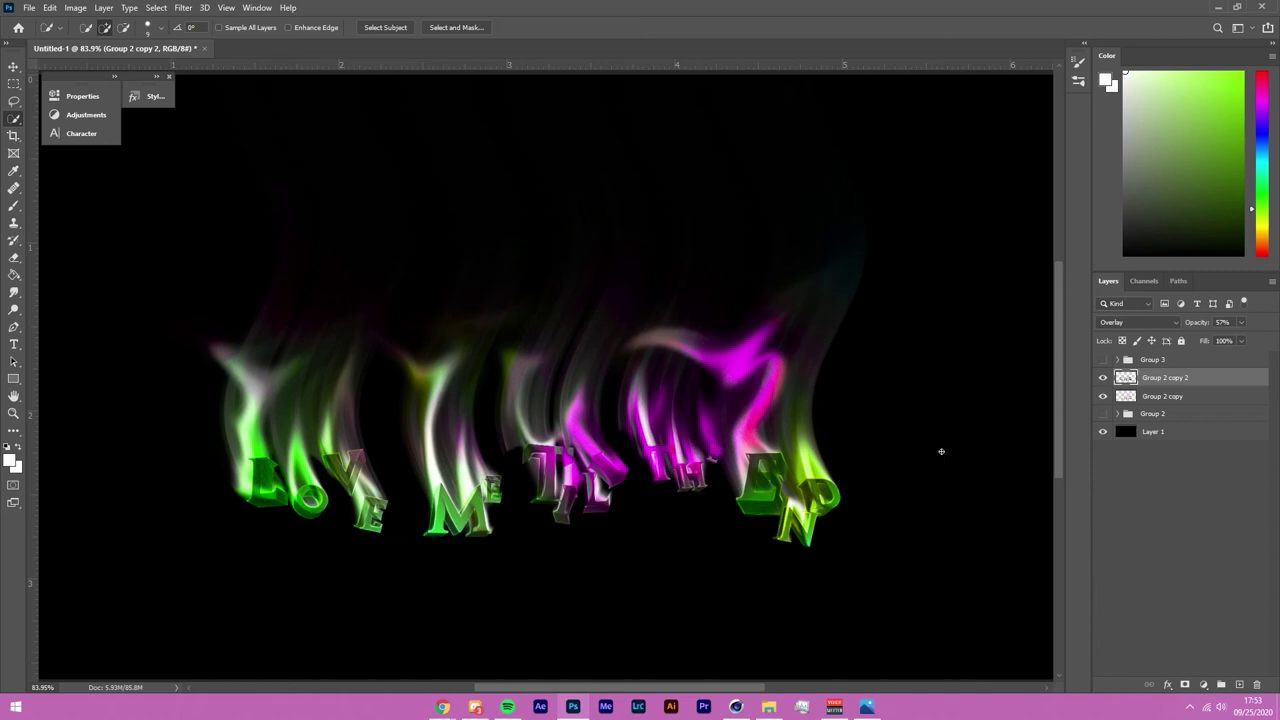
# Step: Duplicate the Group 2 copy layer and place the duplicate above the Group 2 copy 2 layer
pyautogui.click(1185, 530)
pyautogui.click(1176, 397)
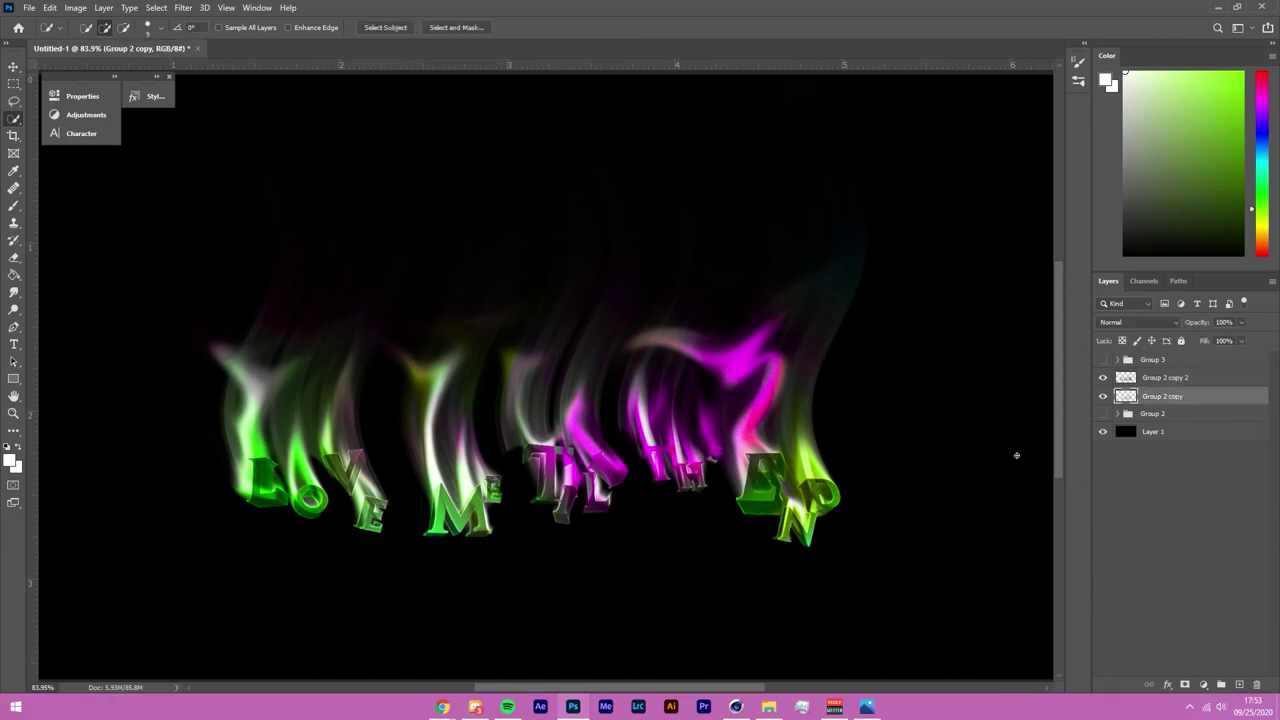
pyautogui.hotkey('ctrl', 'j')
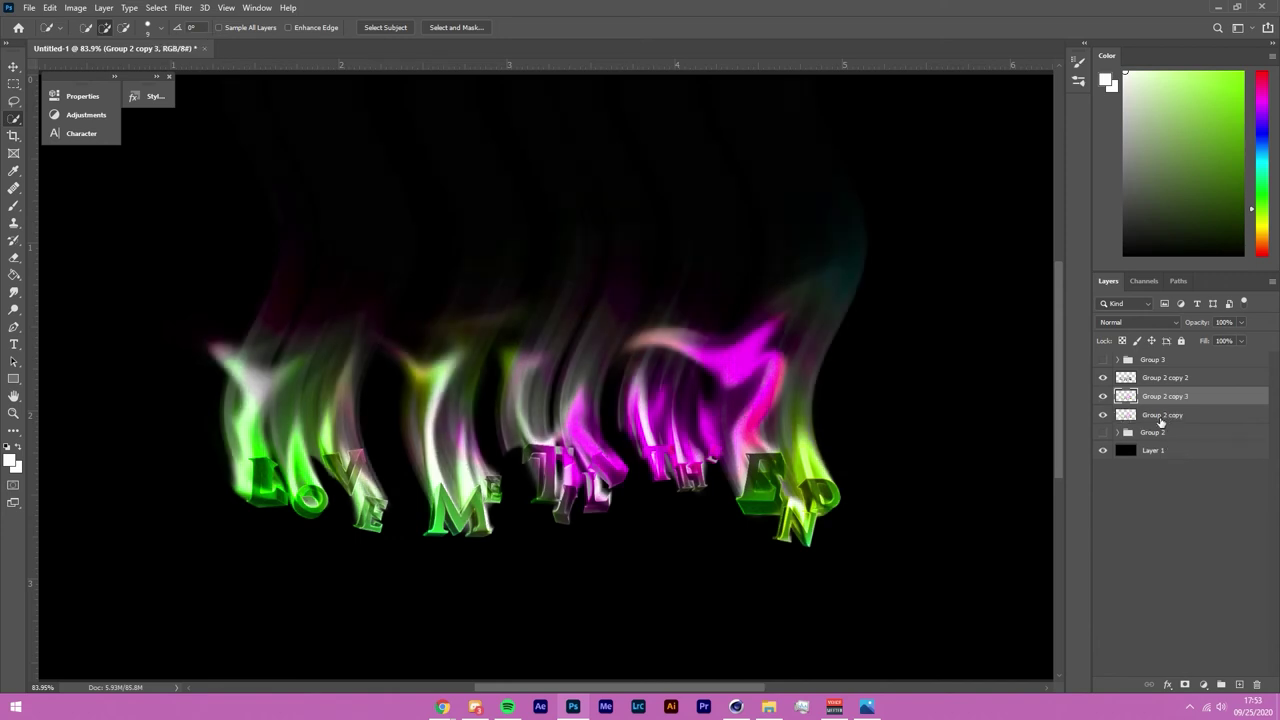
pyautogui.moveTo(1165, 399); pyautogui.dragTo(1174, 371)
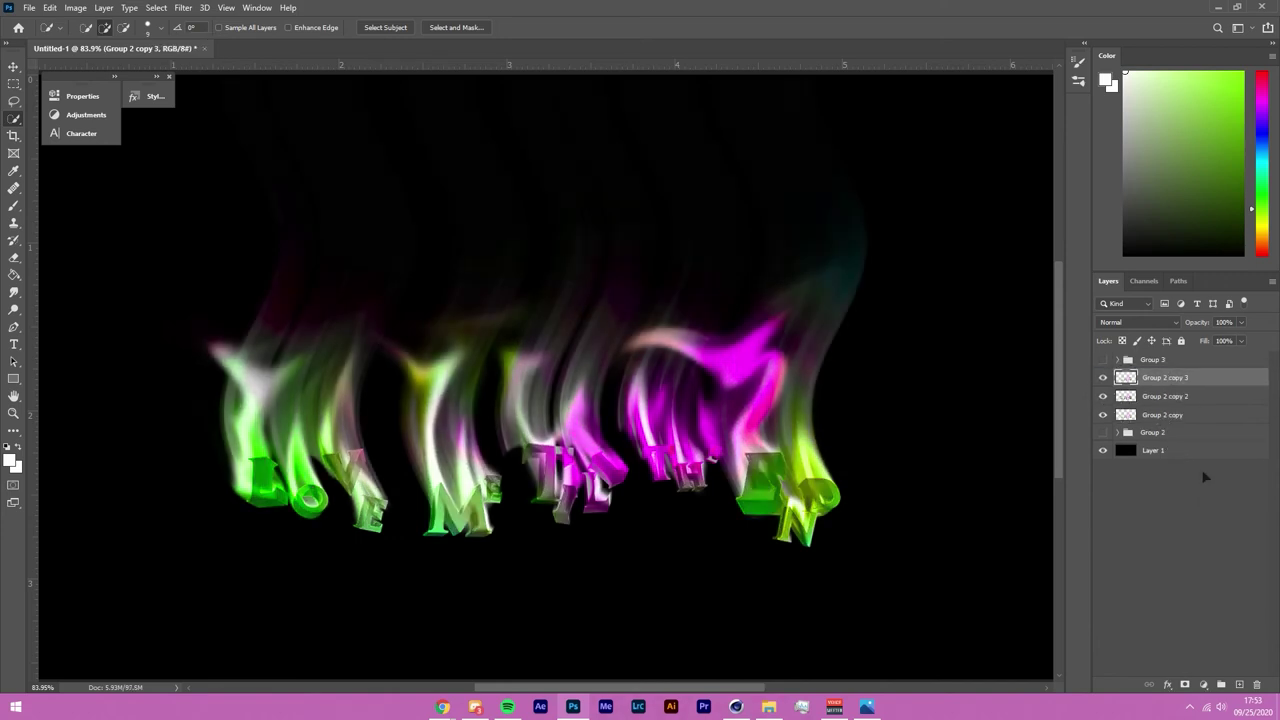
# Step: Apply the High Pass filter with a small radius to the Group 2 copy 3 layer
pyautogui.click(1203, 480)
pyautogui.click(182, 7)
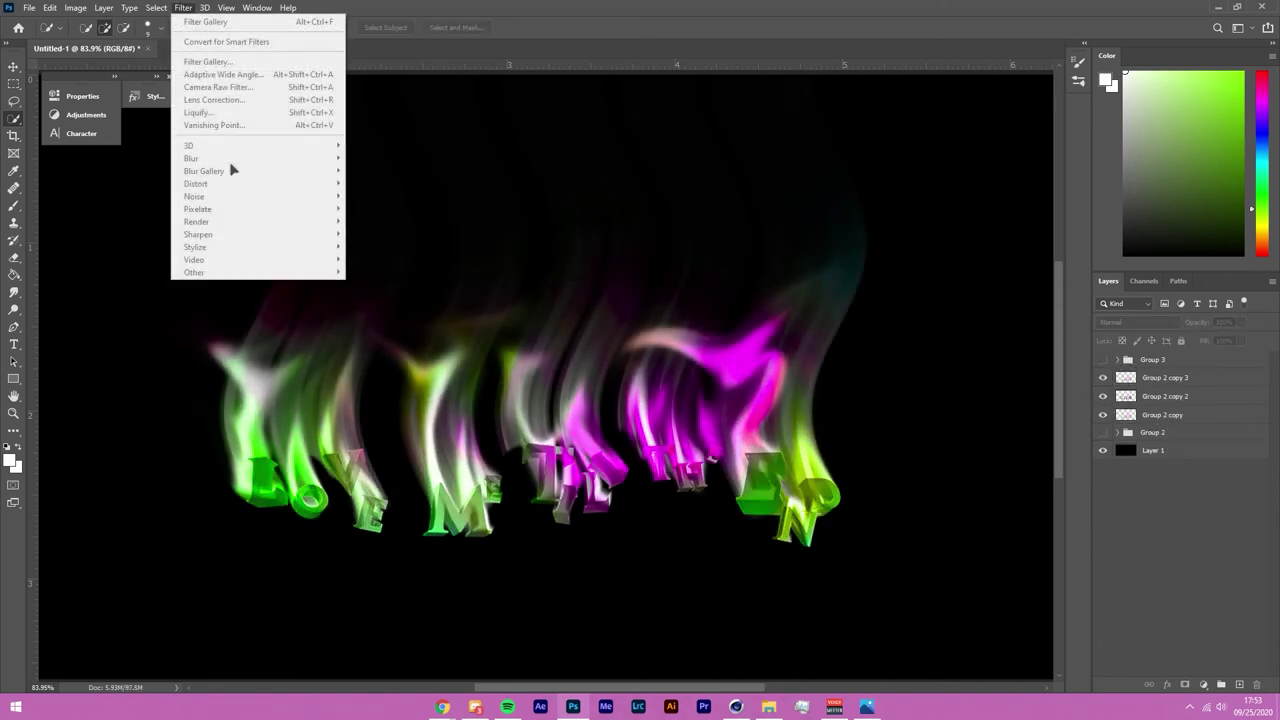
pyautogui.click(1197, 379)
pyautogui.click(183, 7)
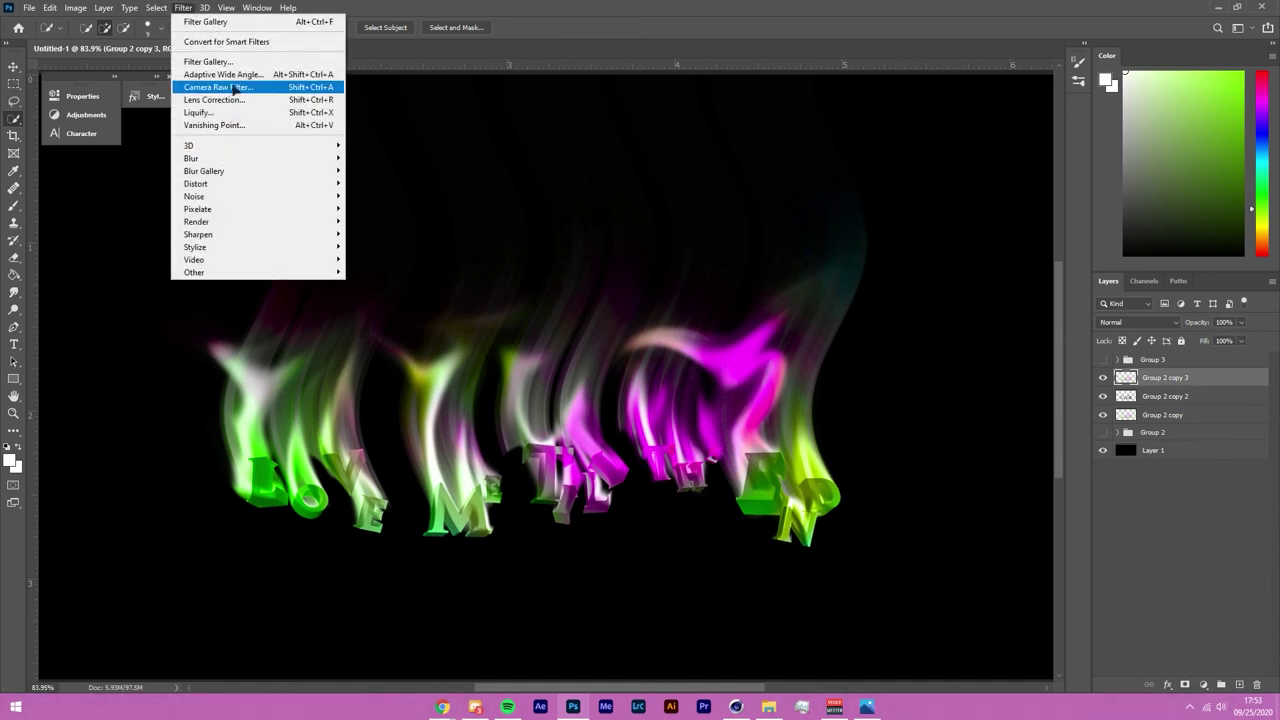
pyautogui.moveTo(257, 274)
pyautogui.click(357, 285)
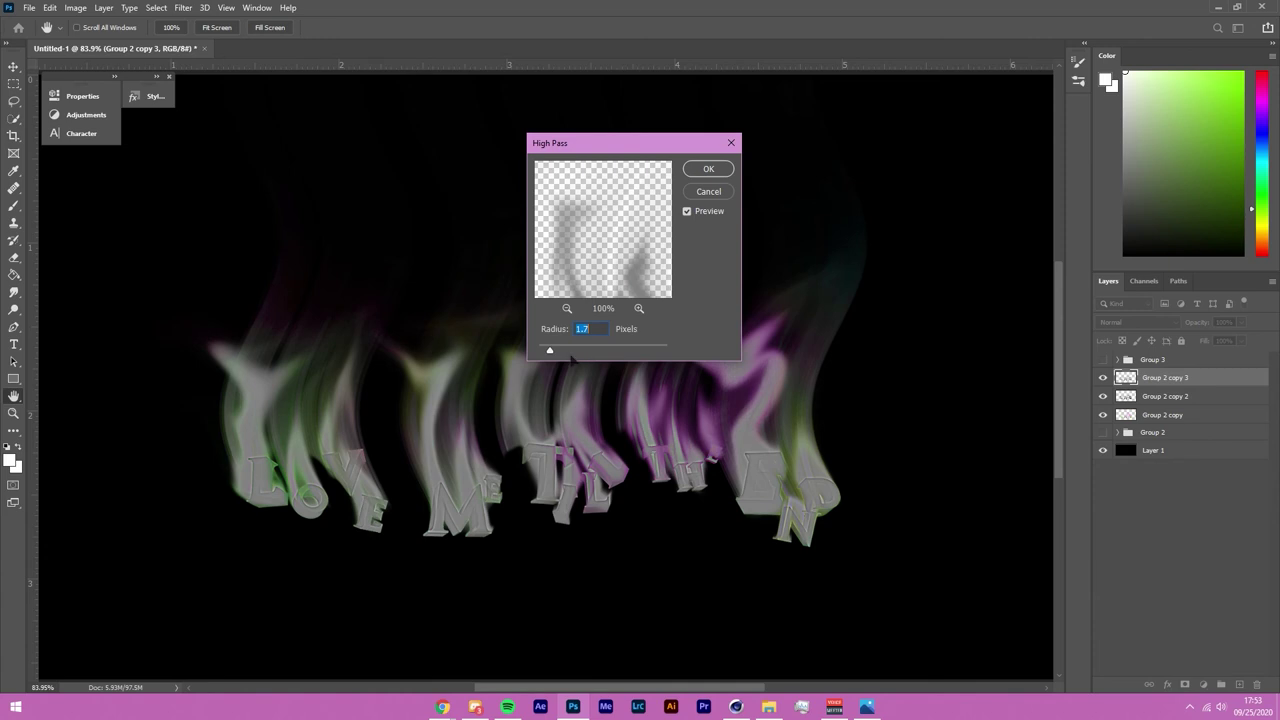
pyautogui.moveTo(606, 150); pyautogui.dragTo(657, 123)
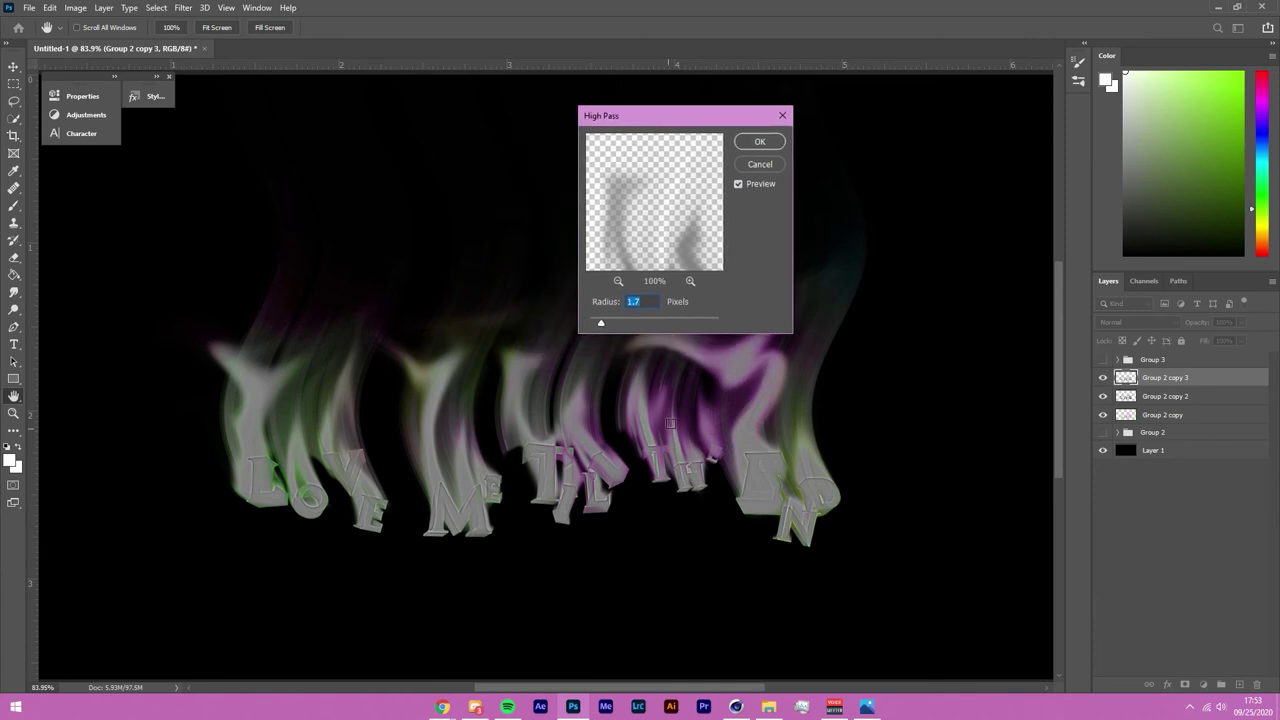
pyautogui.moveTo(614, 322); pyautogui.dragTo(568, 323)
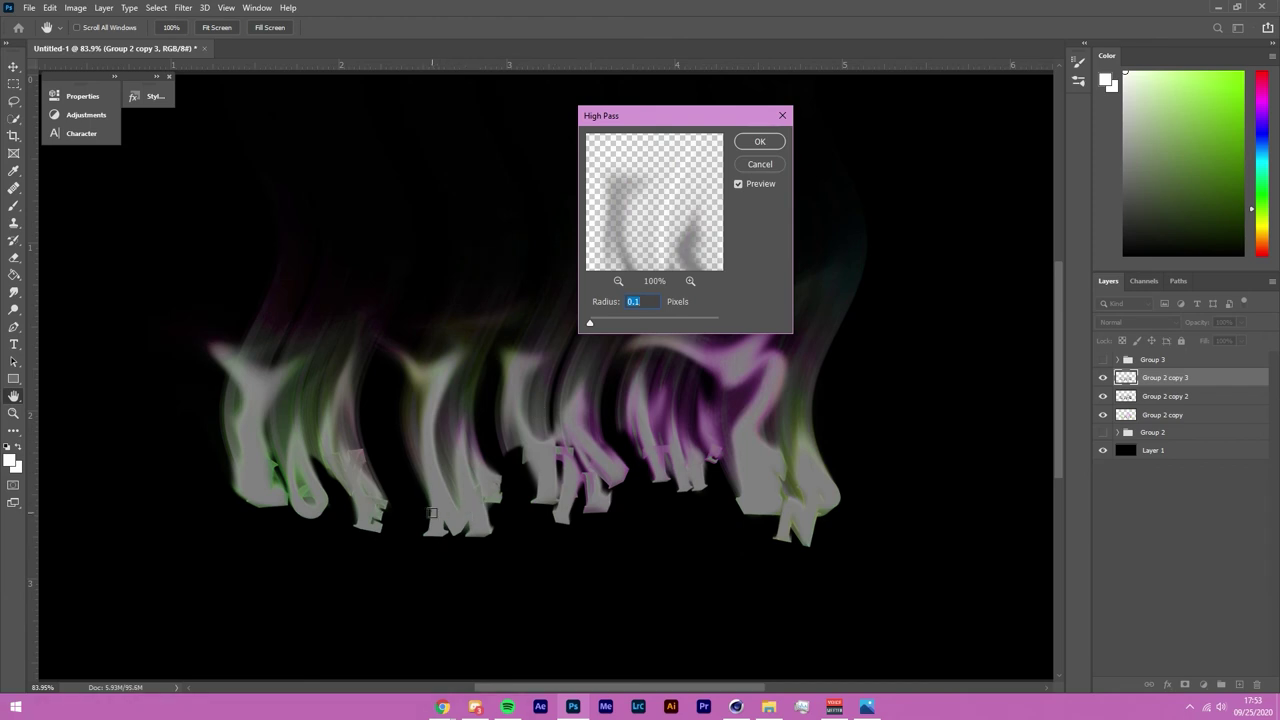
pyautogui.moveTo(591, 324); pyautogui.dragTo(593, 326)
pyautogui.moveTo(595, 323); pyautogui.dragTo(597, 324)
pyautogui.click(762, 144)
# Step: Set the Group 2 copy 3 layer's blend mode to Overlay and compare the lettering with that layer hidden and shown
pyautogui.click(1132, 323)
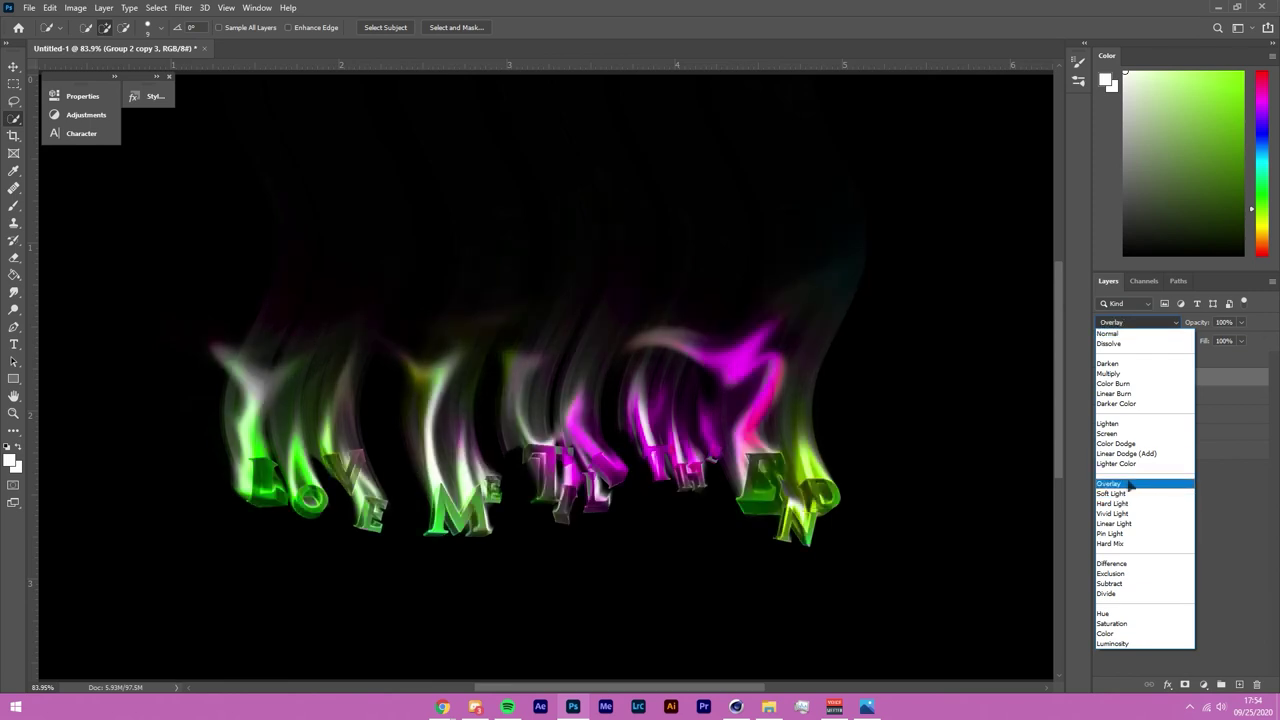
pyautogui.click(1130, 485)
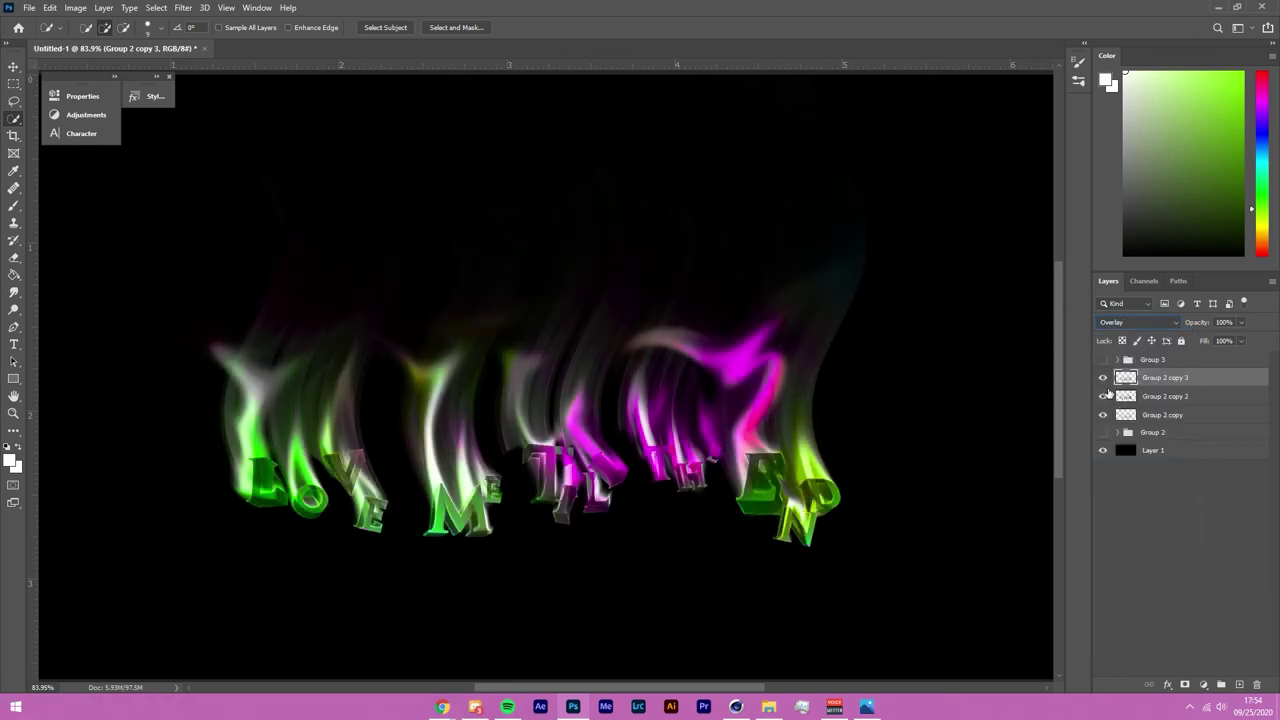
pyautogui.click(1104, 378)
pyautogui.click(1104, 378)
pyautogui.scroll(10, 439, 514)
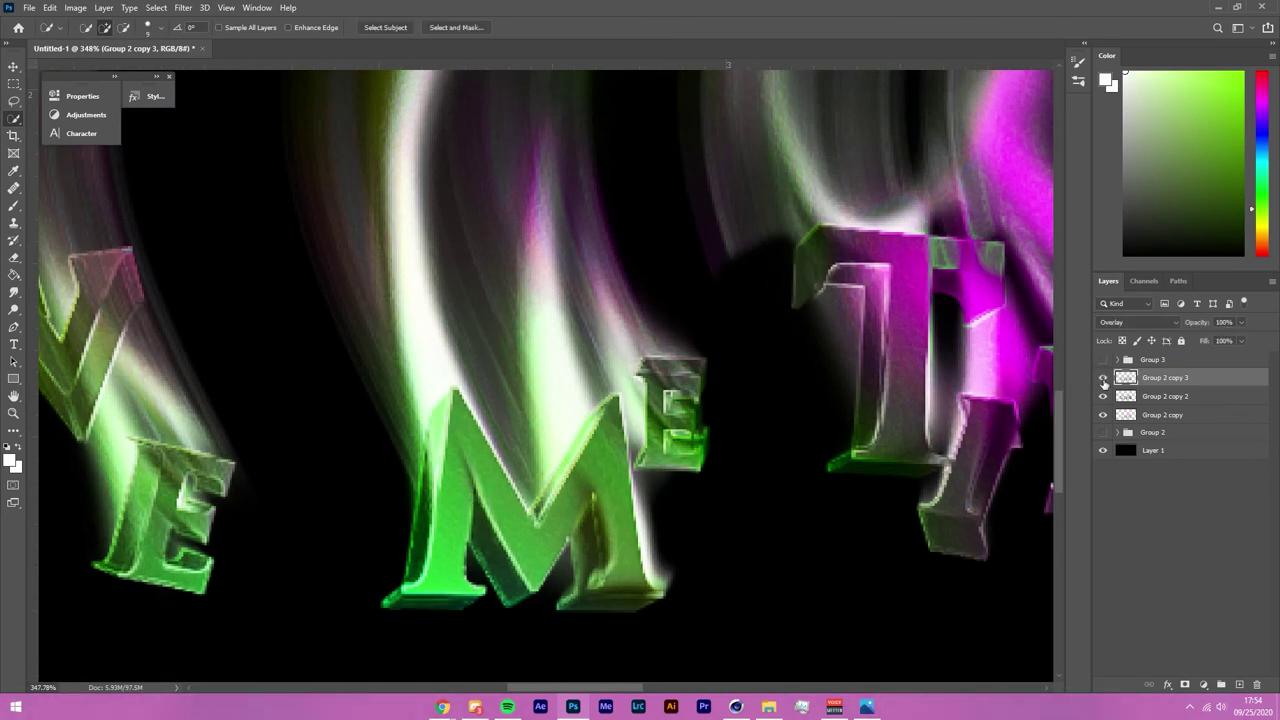
pyautogui.scroll(-3, 380, 543)
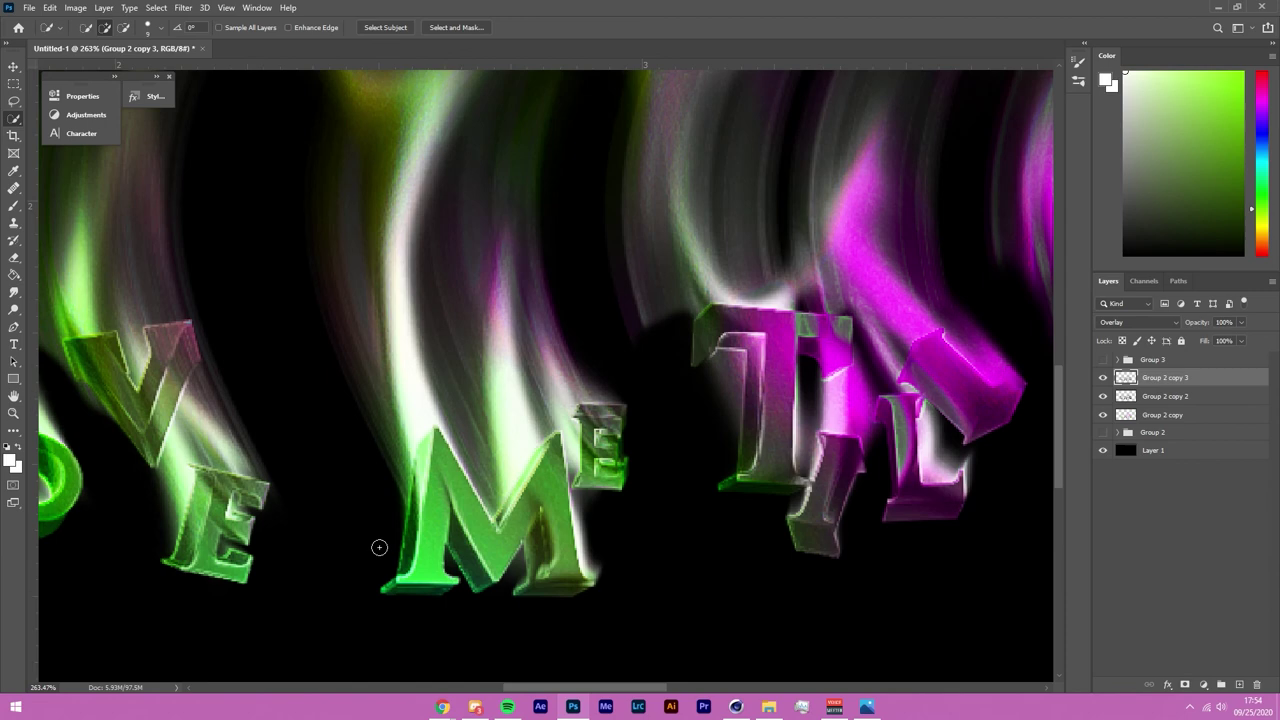
pyautogui.scroll(-2, 416, 407)
pyautogui.scroll(-2, 416, 407)
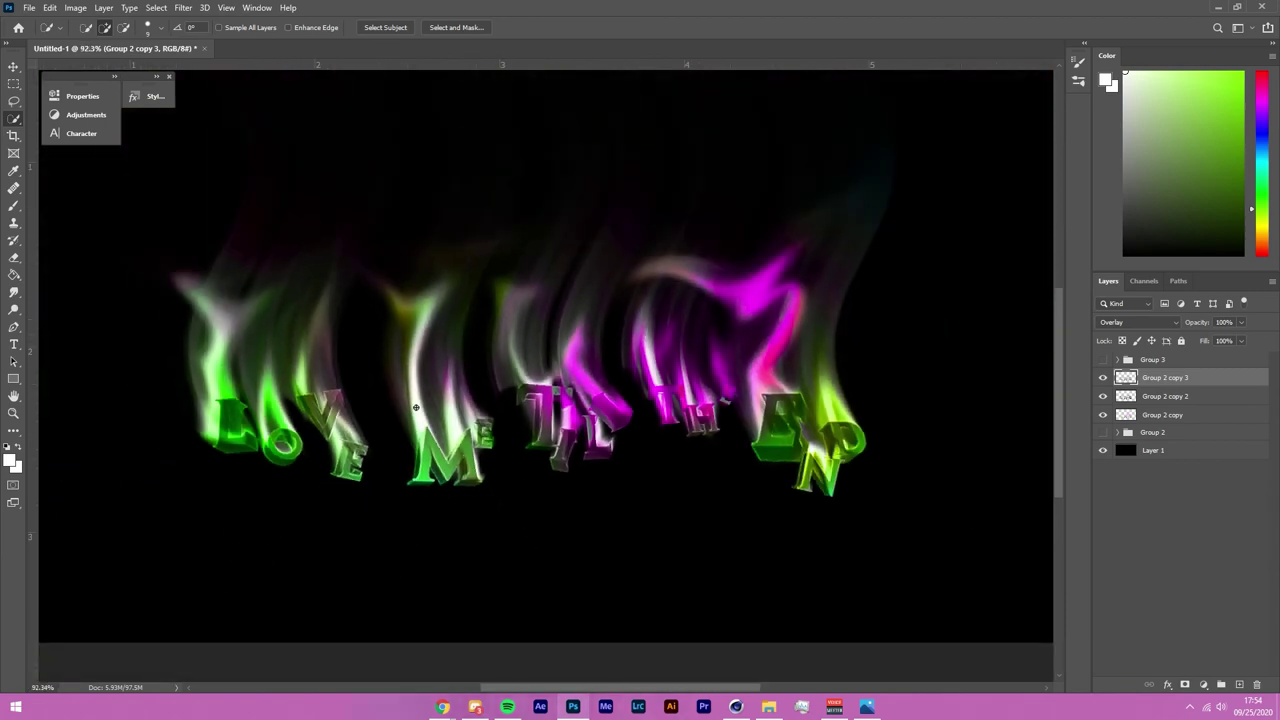
pyautogui.scroll(-2, 416, 407)
pyautogui.scroll(1, 416, 407)
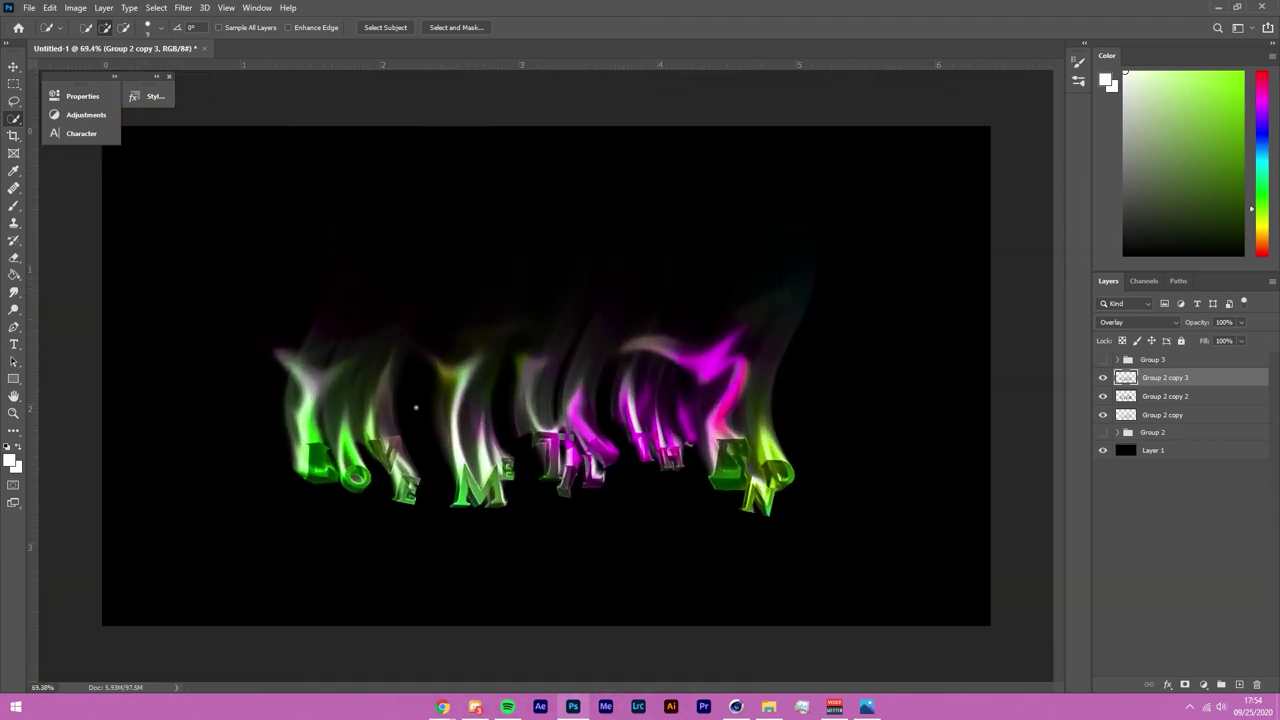
pyautogui.scroll(1, 416, 407)
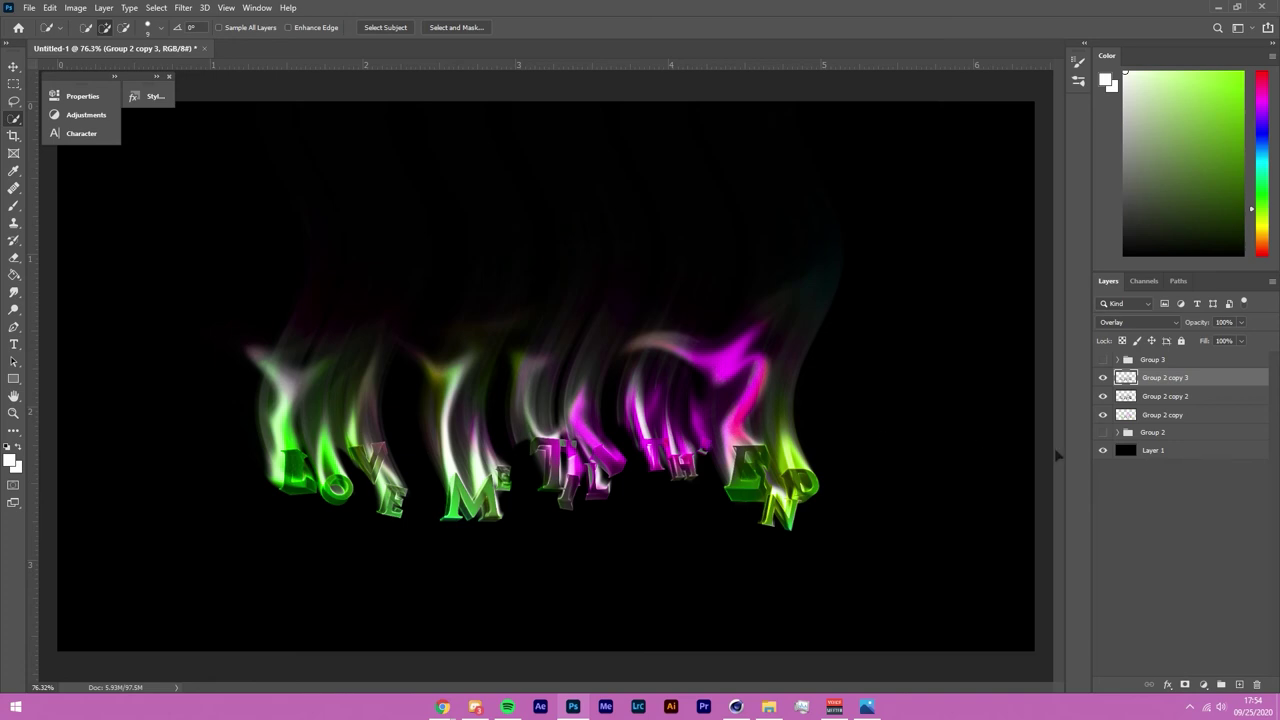
# Step: Turn the Group 3 glow group back on, compare the artwork with and without it, and select the group
pyautogui.click(1125, 474)
pyautogui.click(1104, 359)
pyautogui.click(1106, 359)
pyautogui.click(1106, 359)
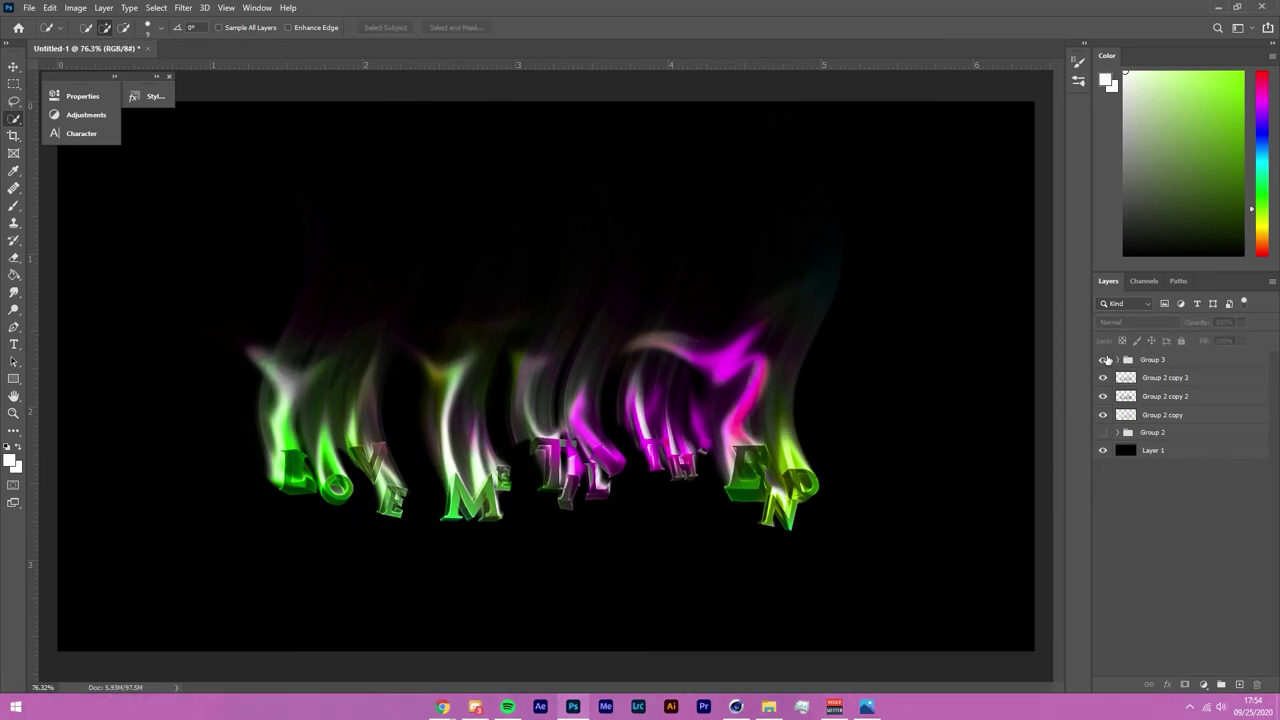
pyautogui.click(1219, 362)
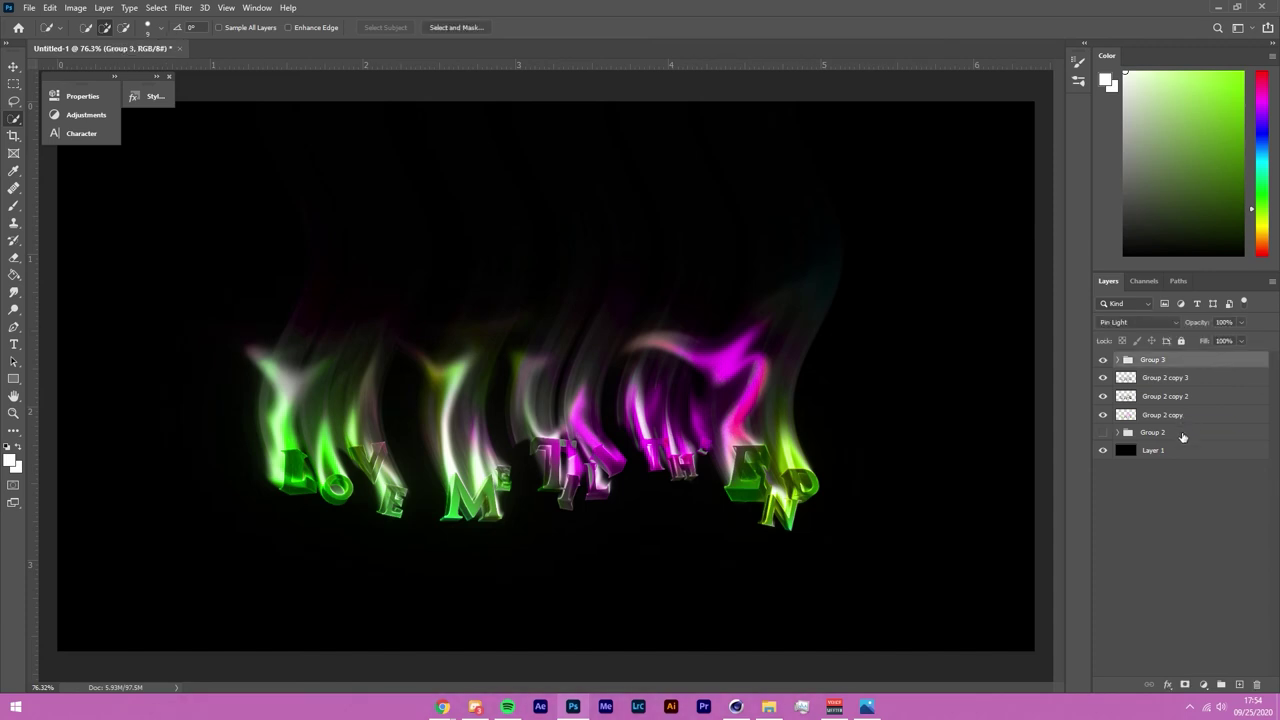
# Step: Group the Group 3 glow group and the three Group 2 copy layers into one new group
pyautogui.keyDown('shift'); pyautogui.click(1187, 422); pyautogui.keyUp('shift')
pyautogui.hotkey('ctrl', 'g')
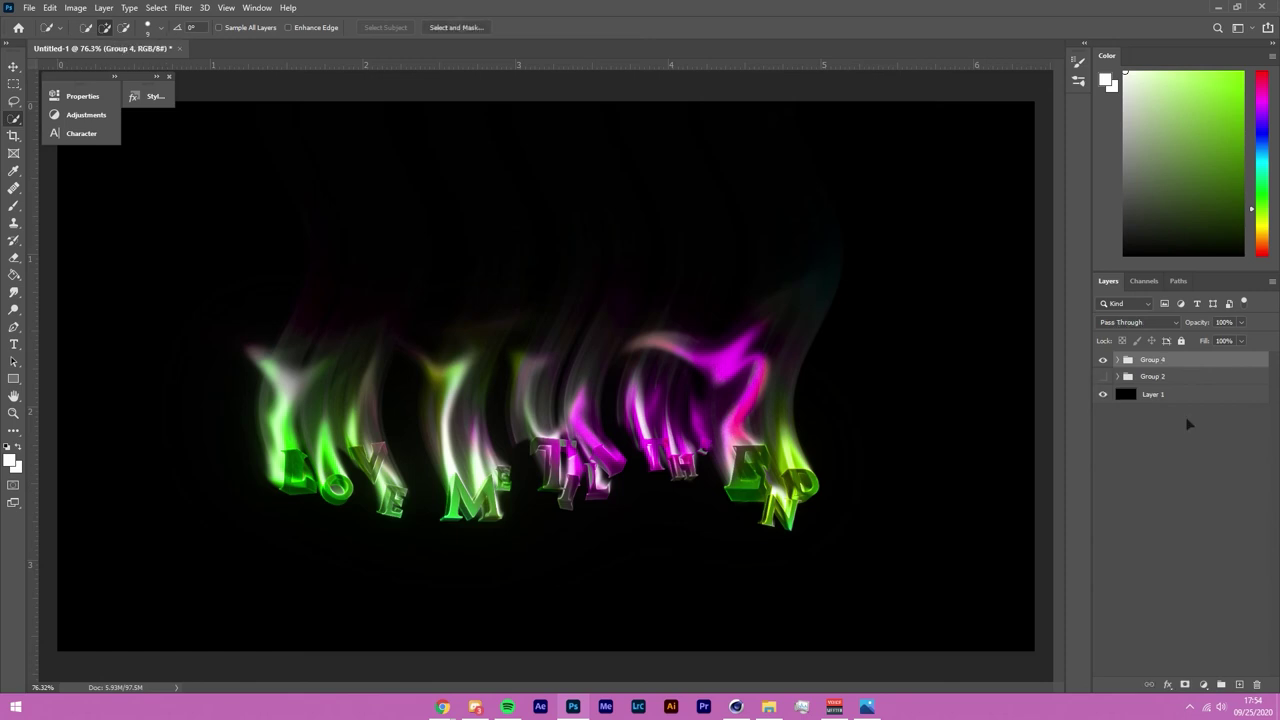
pyautogui.click(1186, 471)
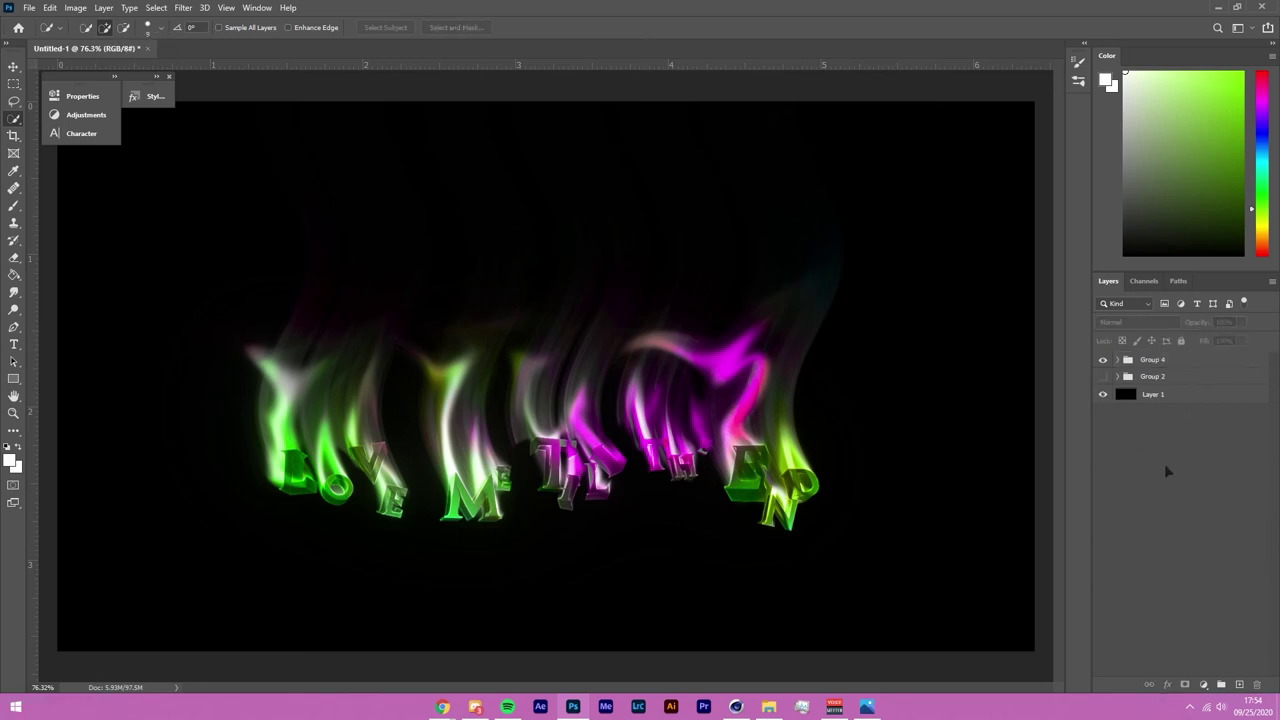
# Step: Duplicate Group 4, merge the duplicate into a single layer, and hide the original group
pyautogui.click(1173, 364)
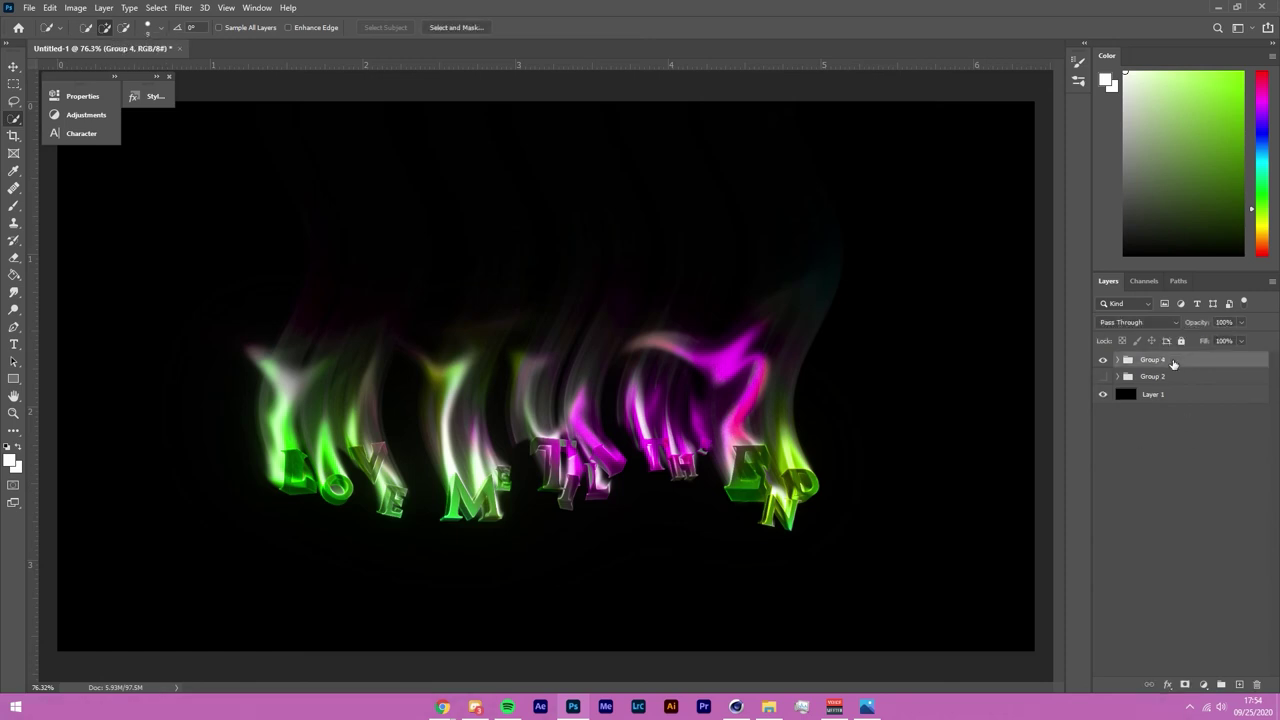
pyautogui.hotkey('ctrl', 'j')
pyautogui.hotkey('ctrl', 'e')
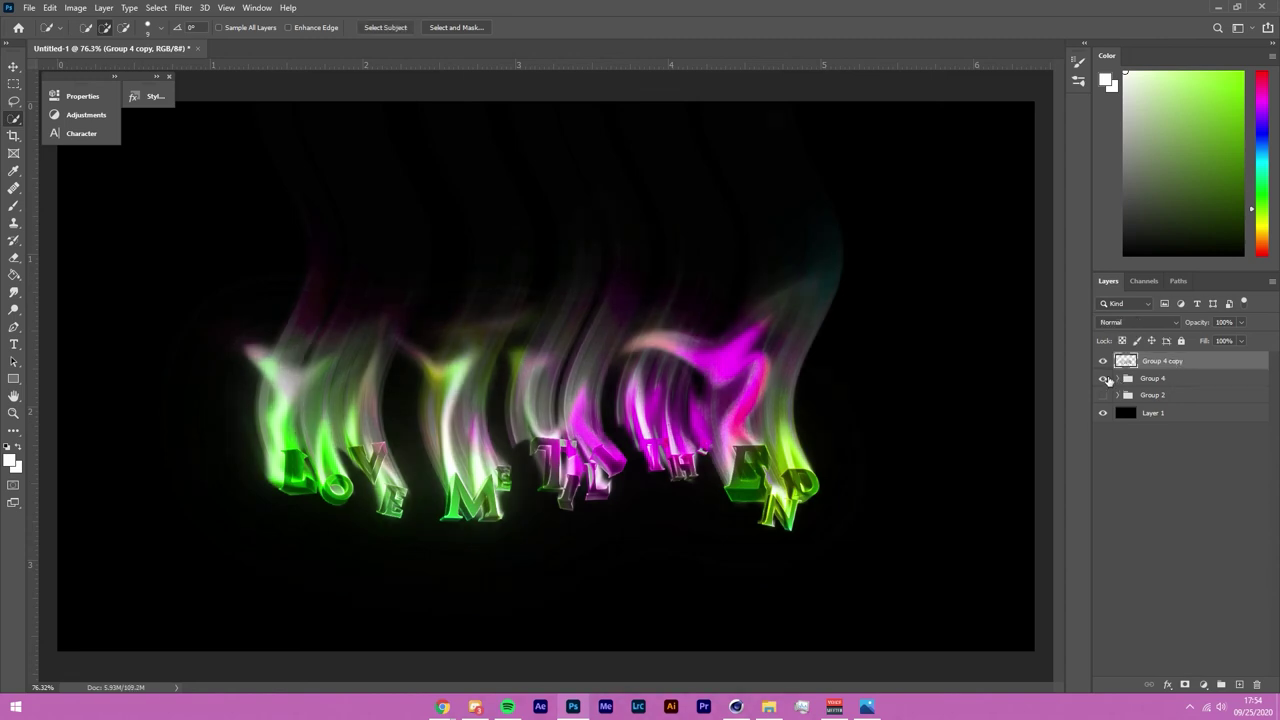
pyautogui.click(1104, 378)
pyautogui.click(1148, 506)
# Step: Compare the artwork with the merged Group 4 copy layer hidden and shown, and inspect the lettering up close
pyautogui.click(1103, 361)
pyautogui.click(1103, 361)
pyautogui.moveTo(247, 494); pyautogui.dragTo(336, 470)
pyautogui.scroll(2, 334, 446)
pyautogui.scroll(-6, 334, 446)
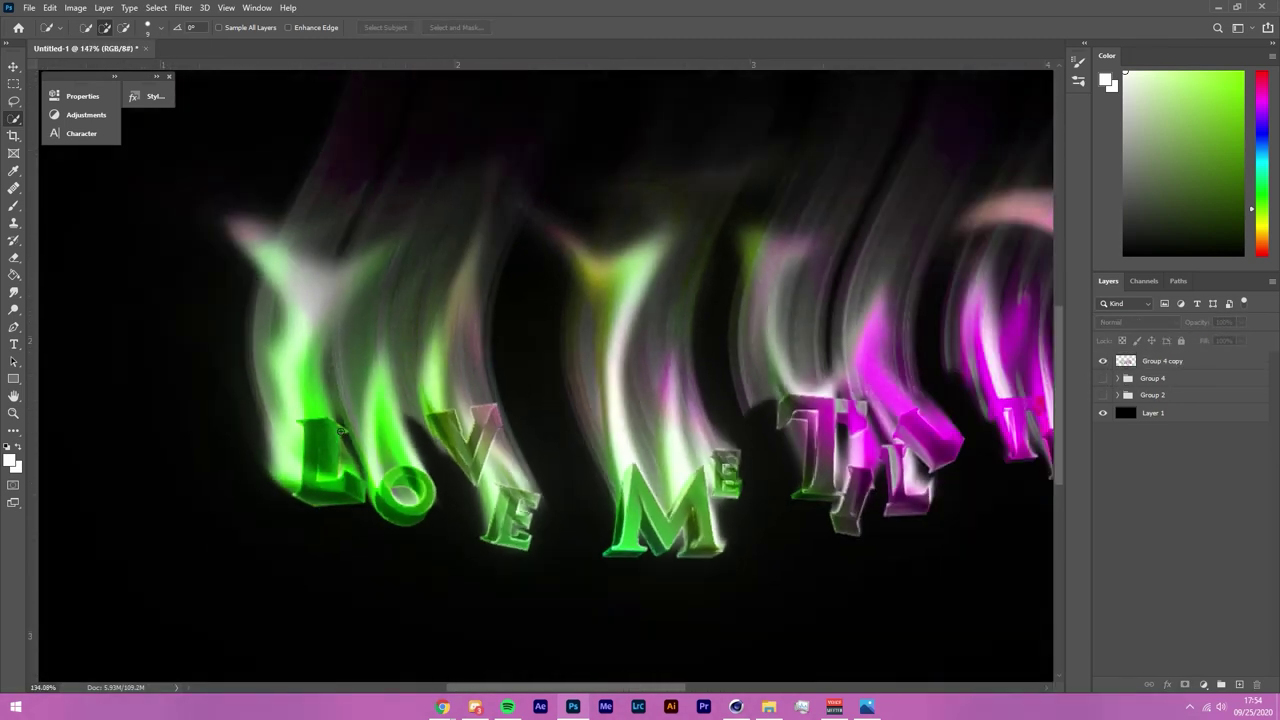
pyautogui.scroll(-1, 808, 439)
pyautogui.hotkey('ctrl', '0')
pyautogui.click(182, 8)
pyautogui.moveTo(226, 8)
pyautogui.click(1208, 364)
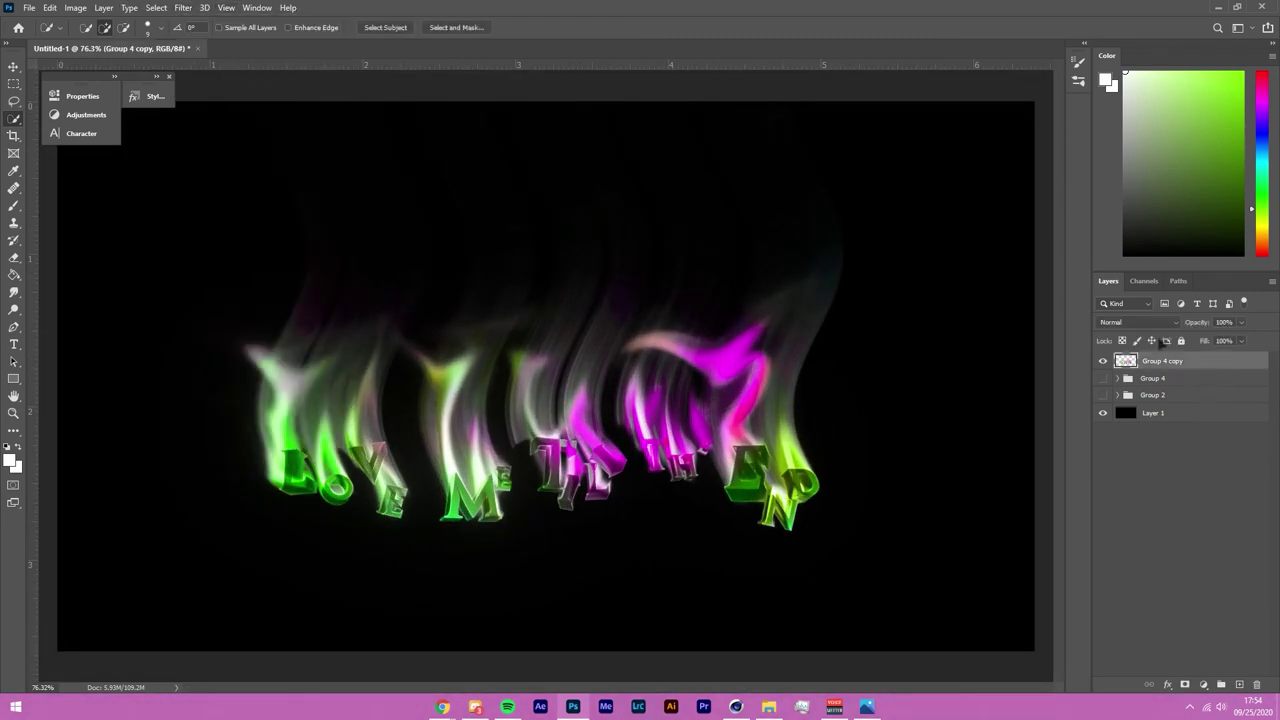
pyautogui.click(183, 7)
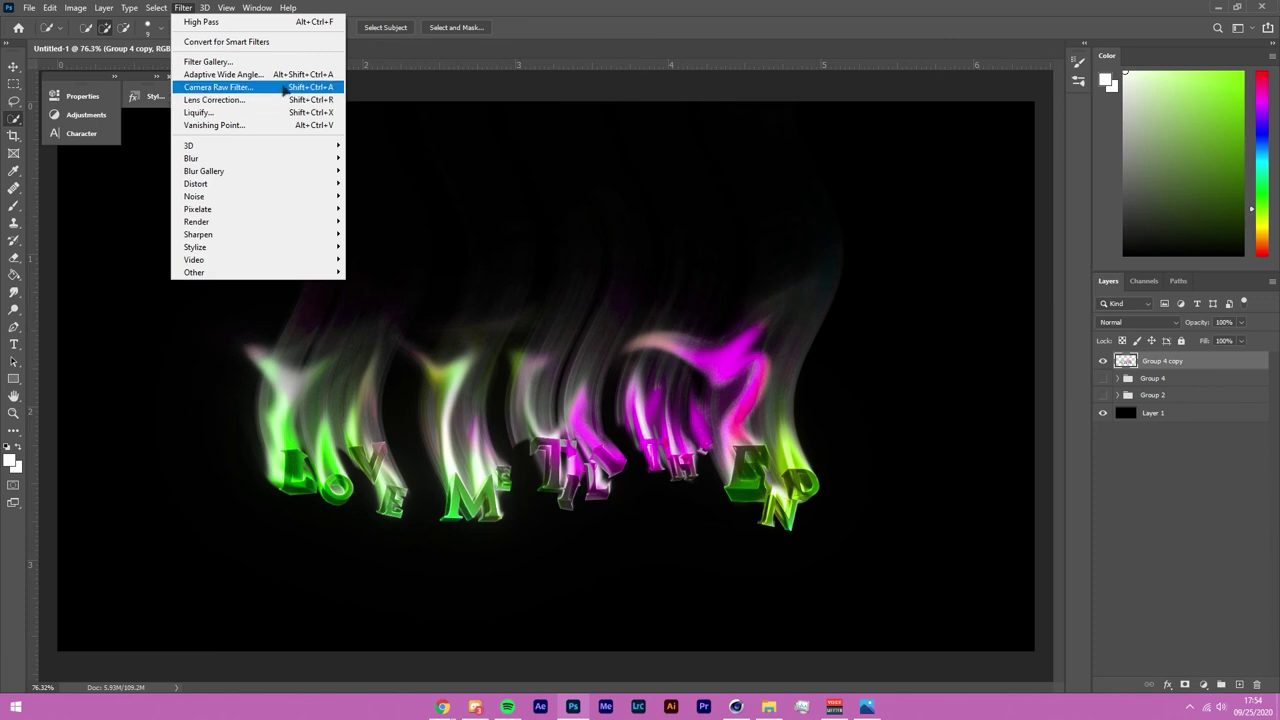
pyautogui.click(284, 88)
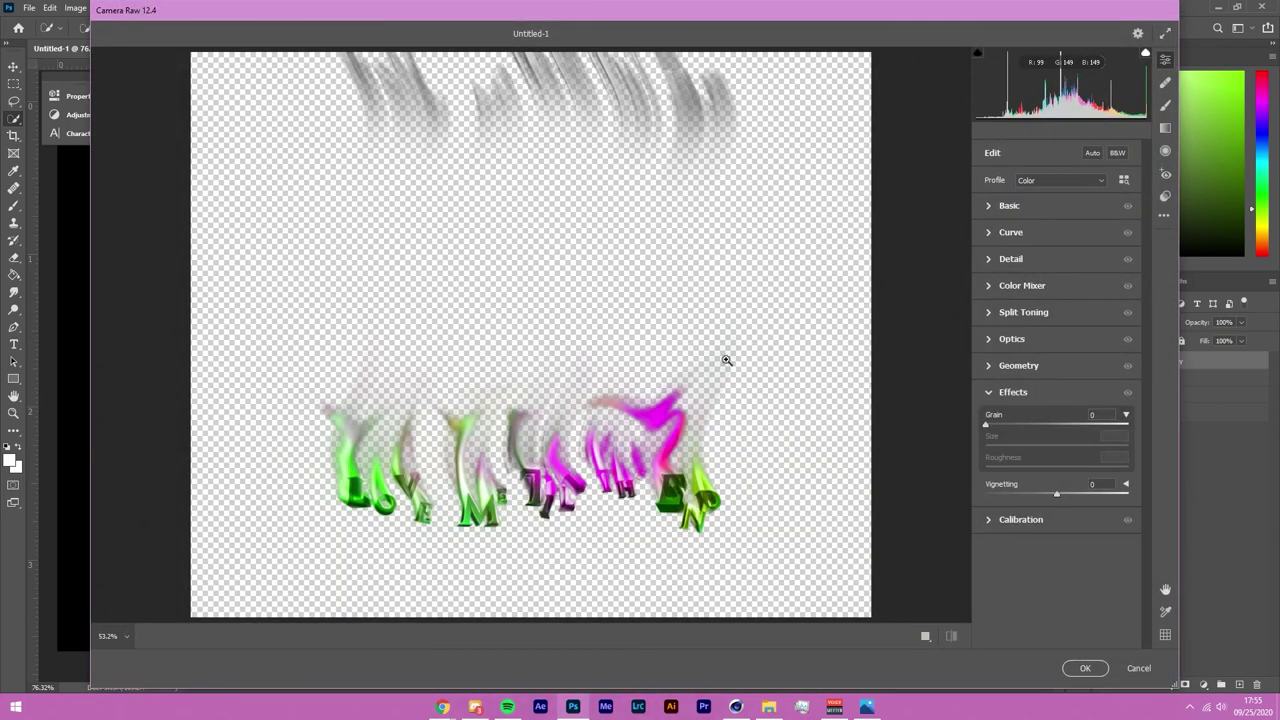
pyautogui.click(1088, 668)
pyautogui.click(1186, 502)
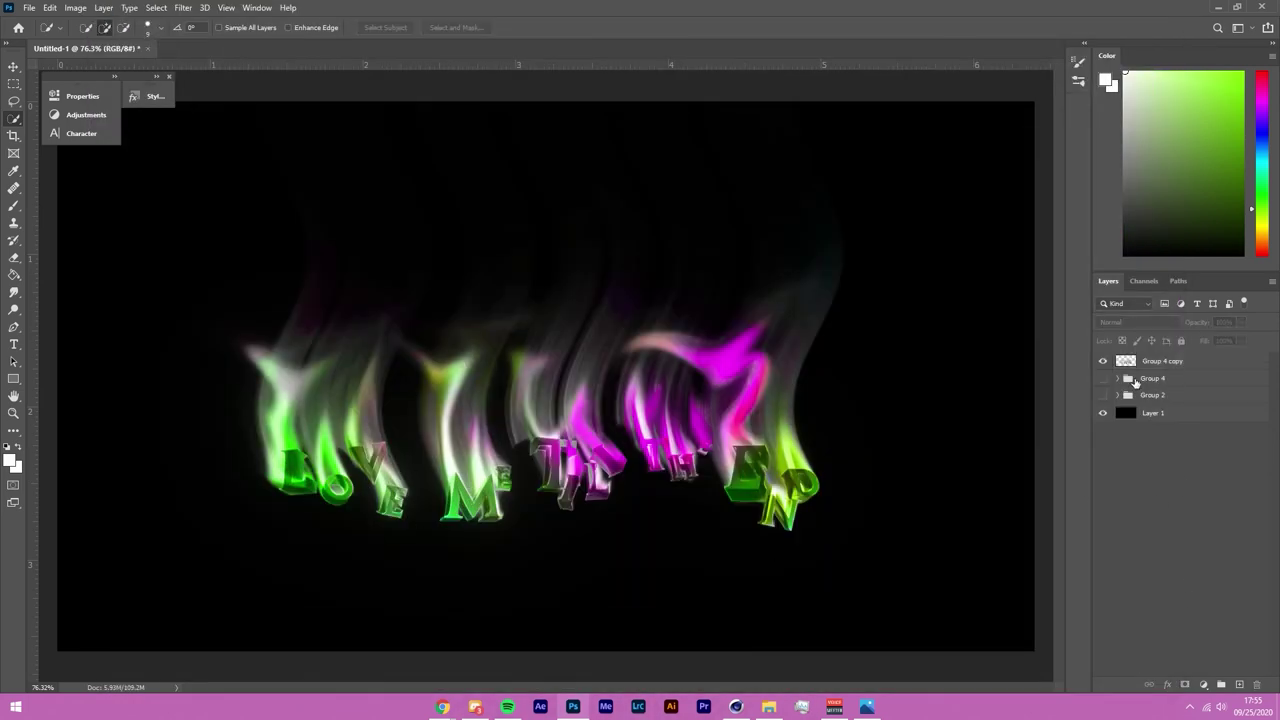
# Step: Duplicate the black Layer 1 and place the duplicate directly beneath the Group 4 copy layer
pyautogui.scroll(-7, 494, 360)
pyautogui.scroll(3, 631, 466)
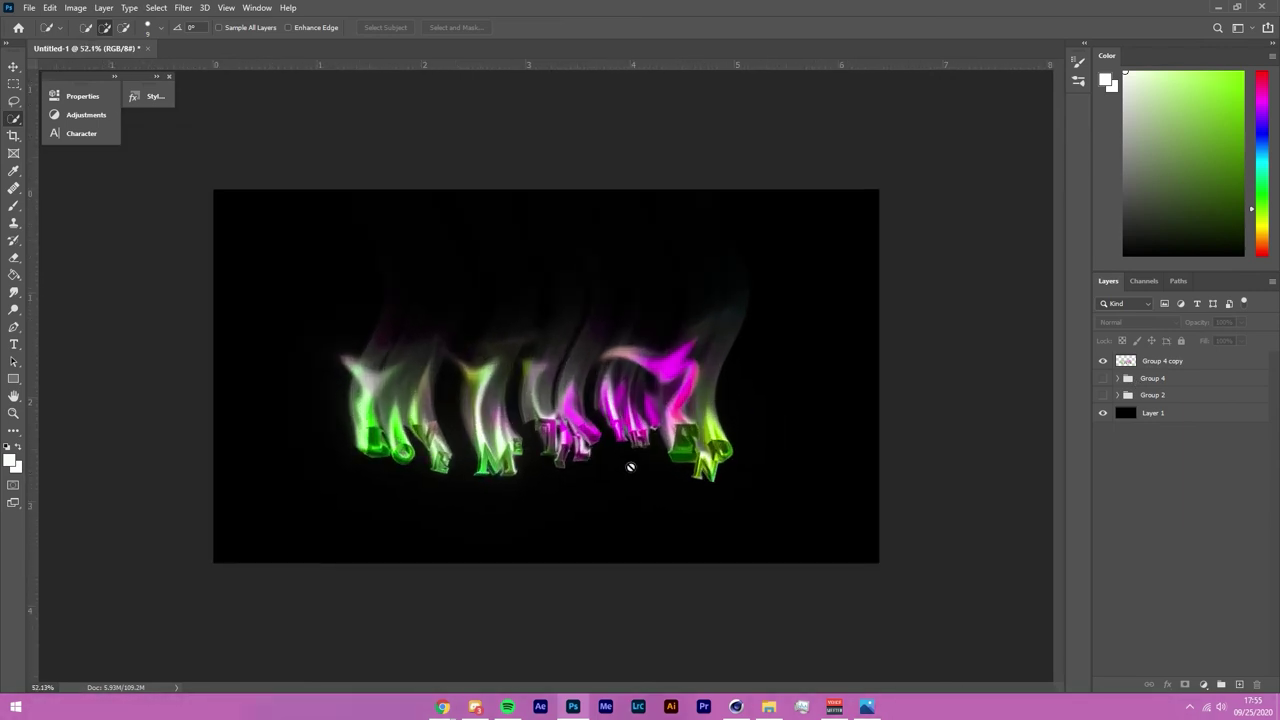
pyautogui.moveTo(1153, 412); pyautogui.dragTo(1205, 454)
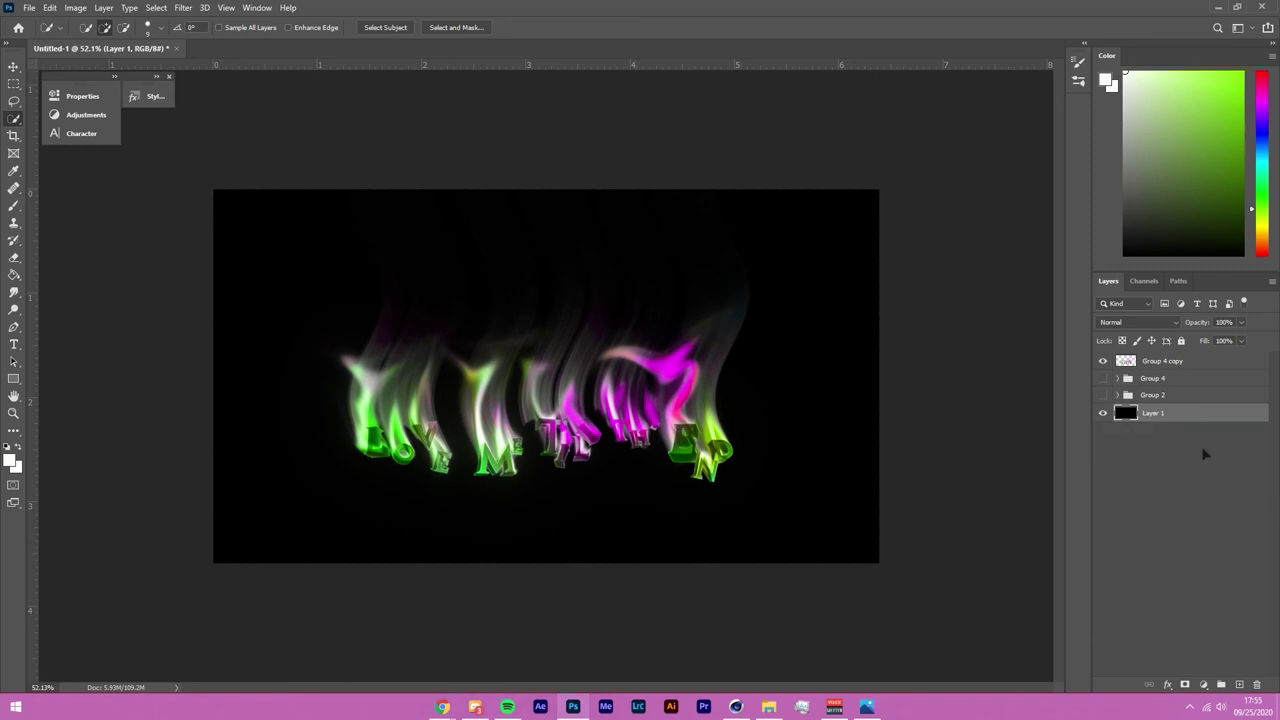
pyautogui.click(1127, 381)
pyautogui.moveTo(1192, 424); pyautogui.dragTo(1198, 366)
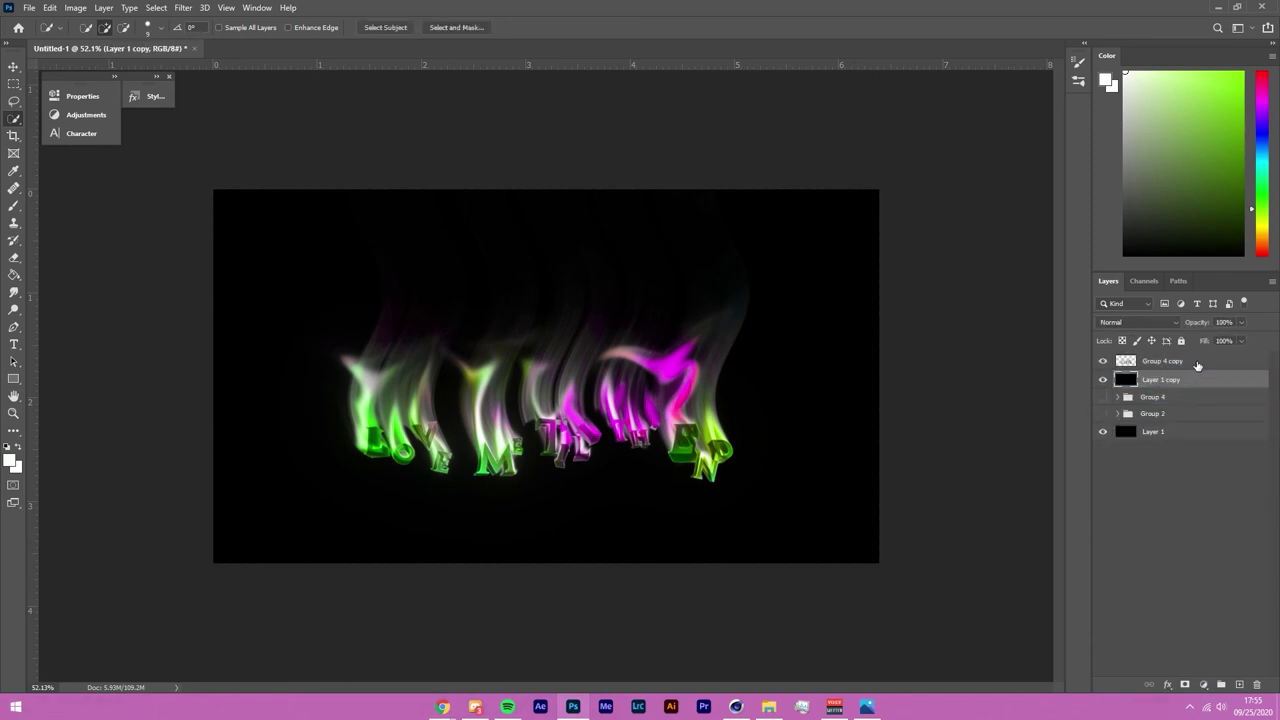
# Step: Merge the Group 4 copy layer with the duplicated black layer beneath it
pyautogui.click(1198, 365)
pyautogui.keyDown('shift'); pyautogui.click(1199, 382); pyautogui.keyUp('shift')
pyautogui.hotkey('ctrl', 'e')
pyautogui.click(1145, 517)
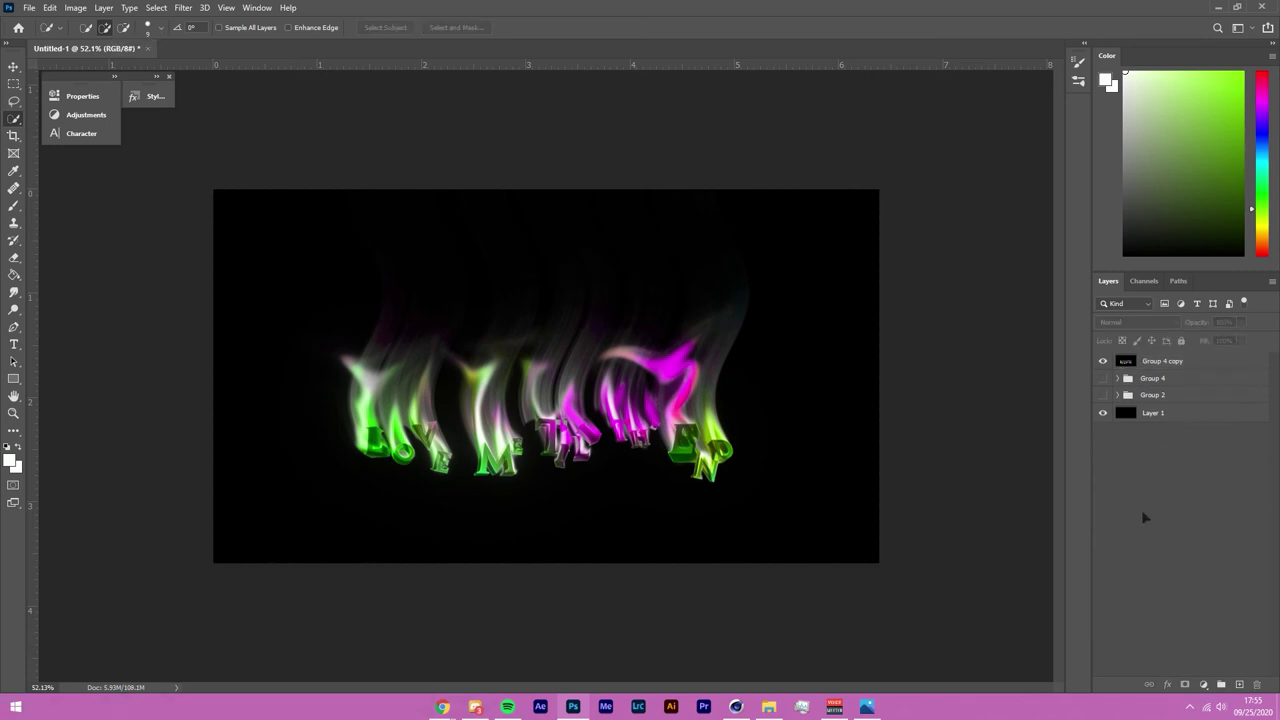
# Step: Check with Free Transform how far the merged Group 4 copy layer extends beyond the canvas
pyautogui.scroll(-2, 470, 392)
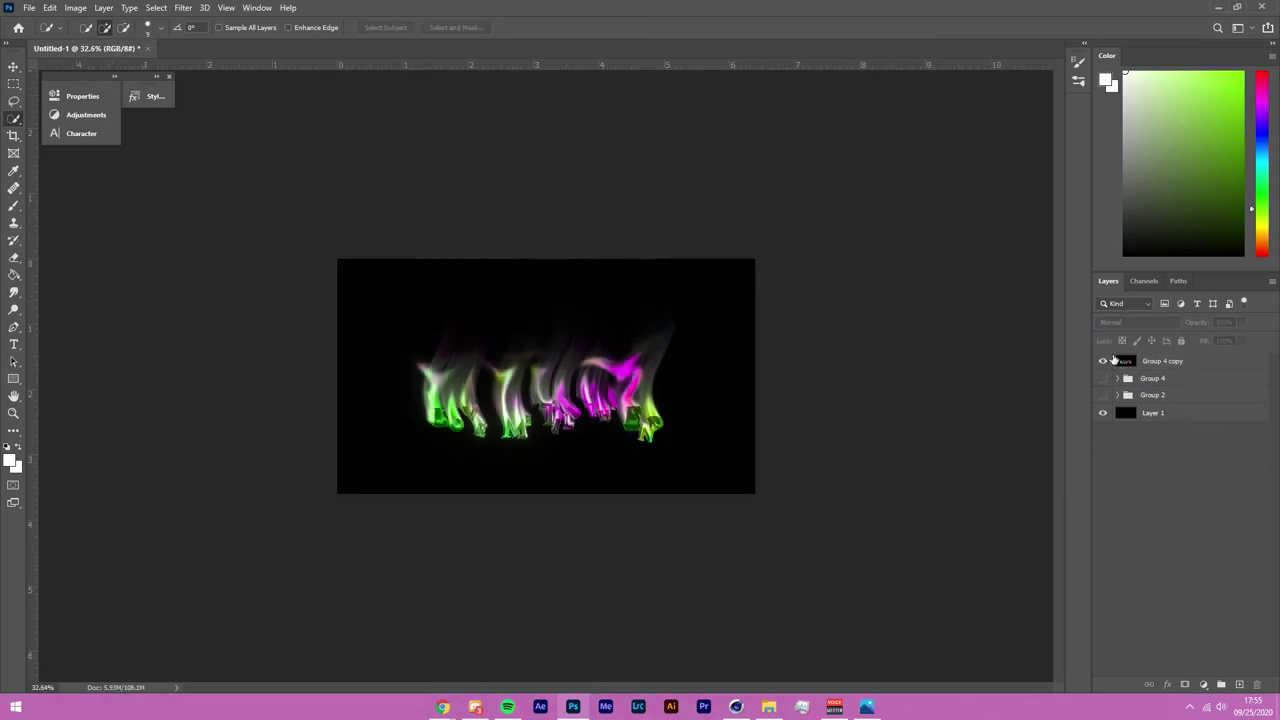
pyautogui.click(1170, 364)
pyautogui.hotkey('ctrl', 't')
pyautogui.scroll(2, 510, 166)
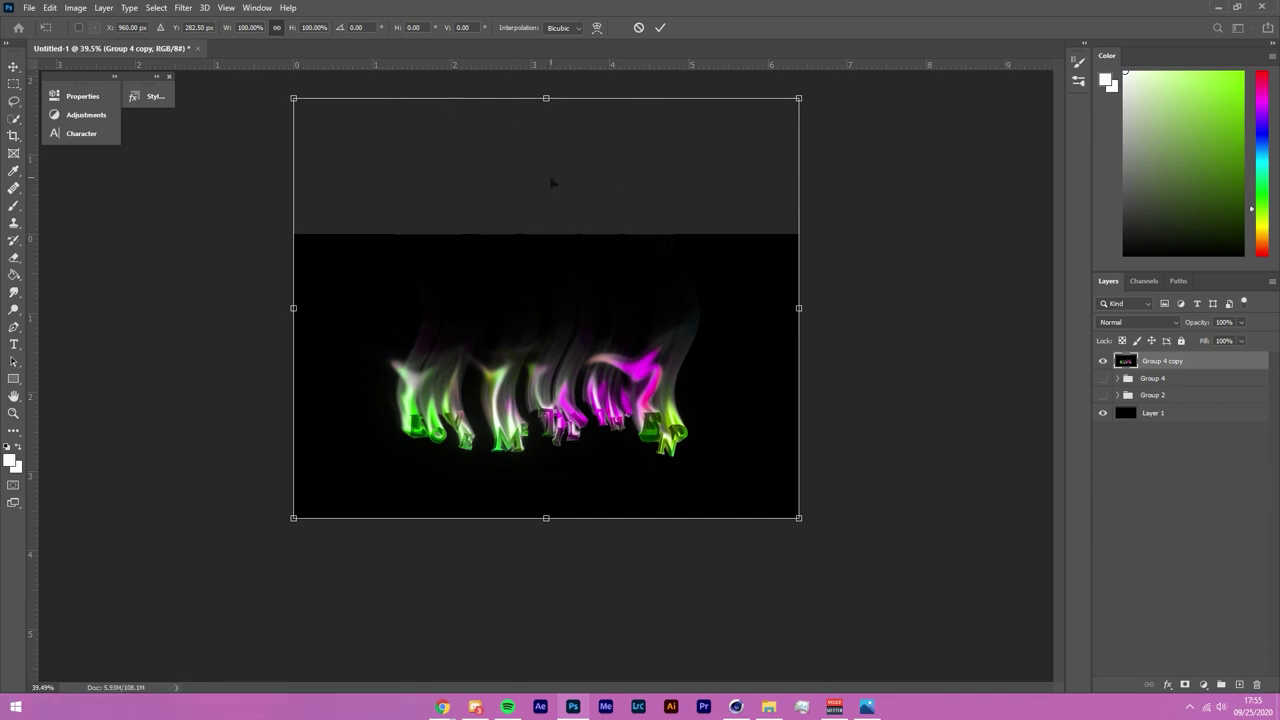
pyautogui.moveTo(552, 182); pyautogui.dragTo(600, 395)
pyautogui.click(660, 27)
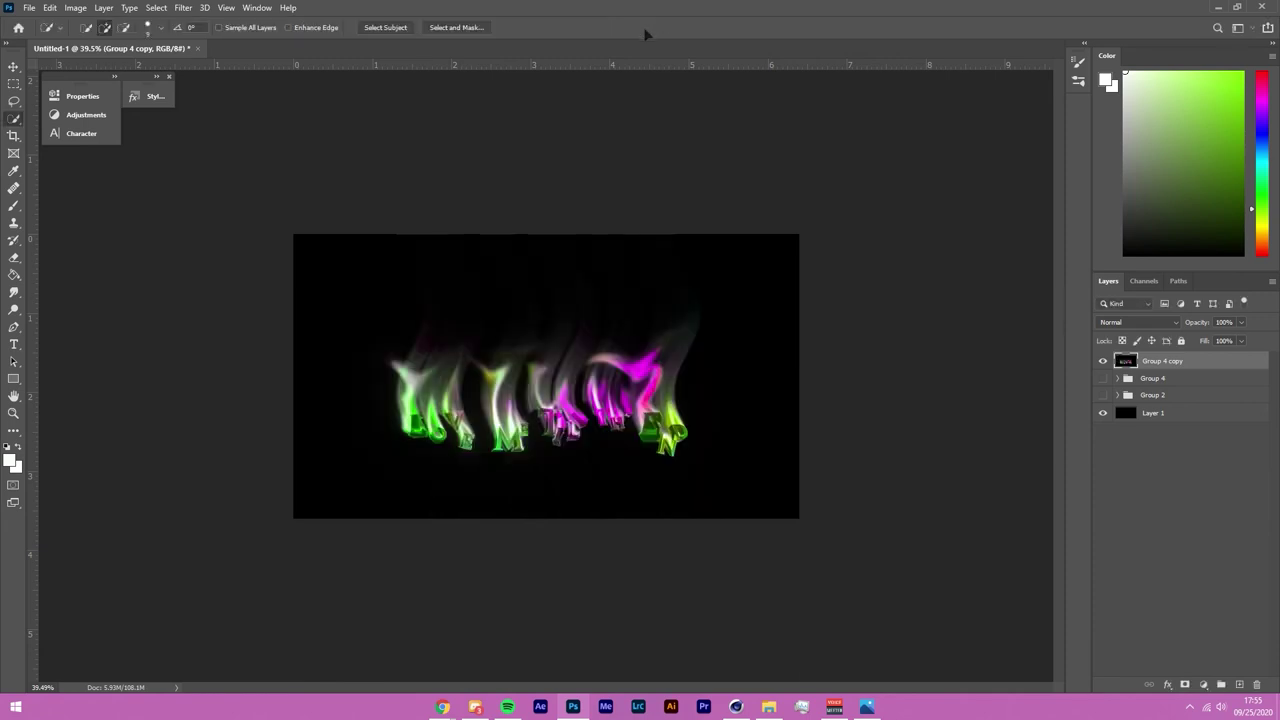
# Step: Hide Layer 1, paste a merged copy of the whole canvas as a new layer, and delete the Group 4 copy layer
pyautogui.scroll(2, 831, 363)
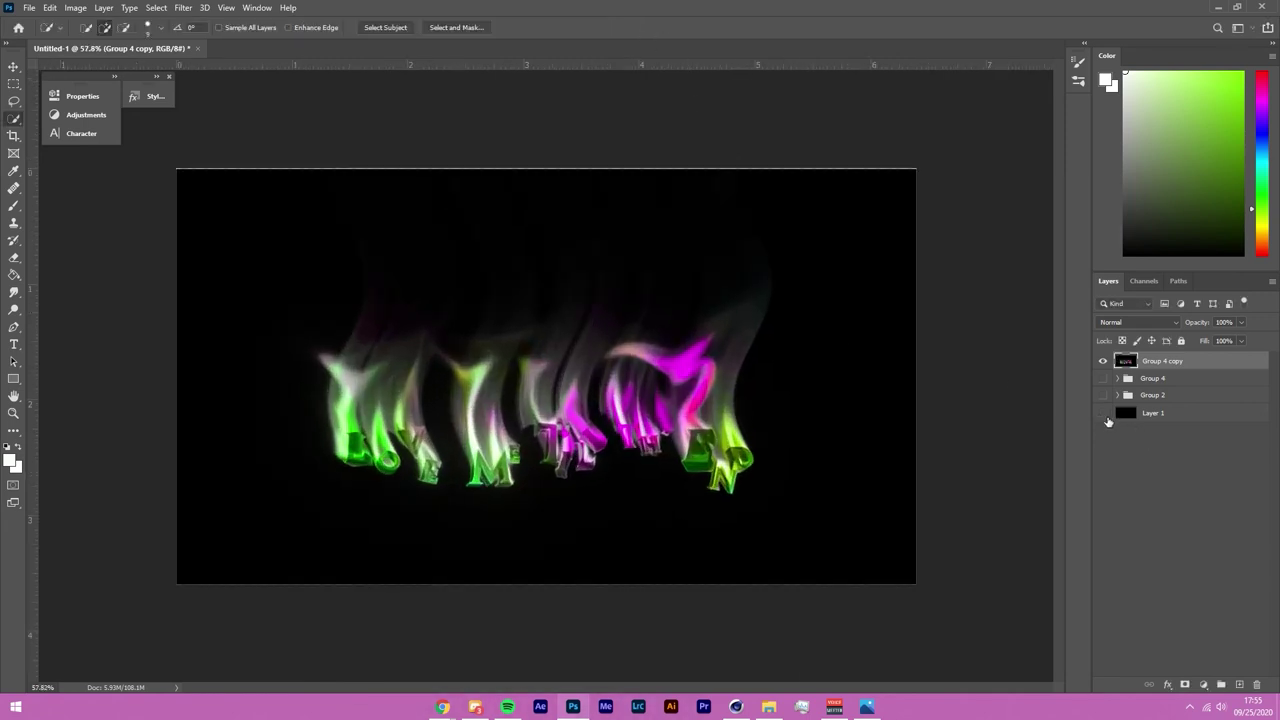
pyautogui.click(13, 66)
pyautogui.hotkey('ctrl', 'a')
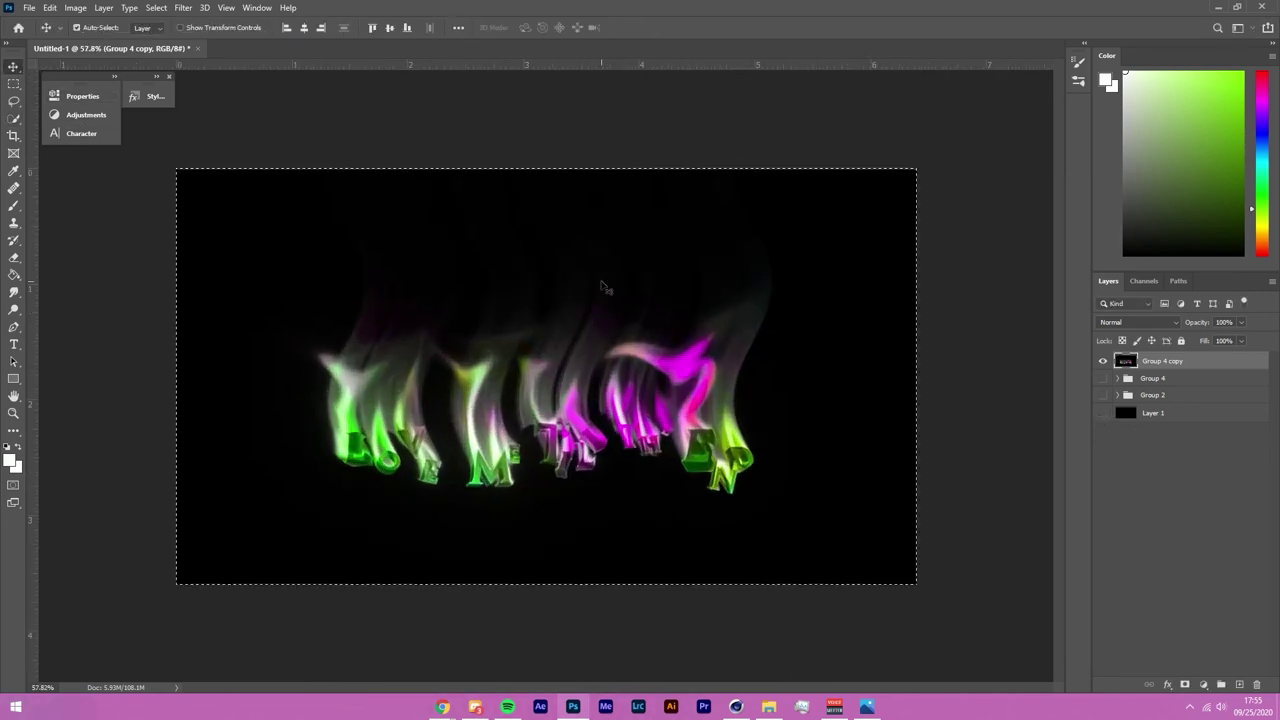
pyautogui.hotkey('ctrl', 'shift', 'c')
pyautogui.hotkey('ctrl', 'v')
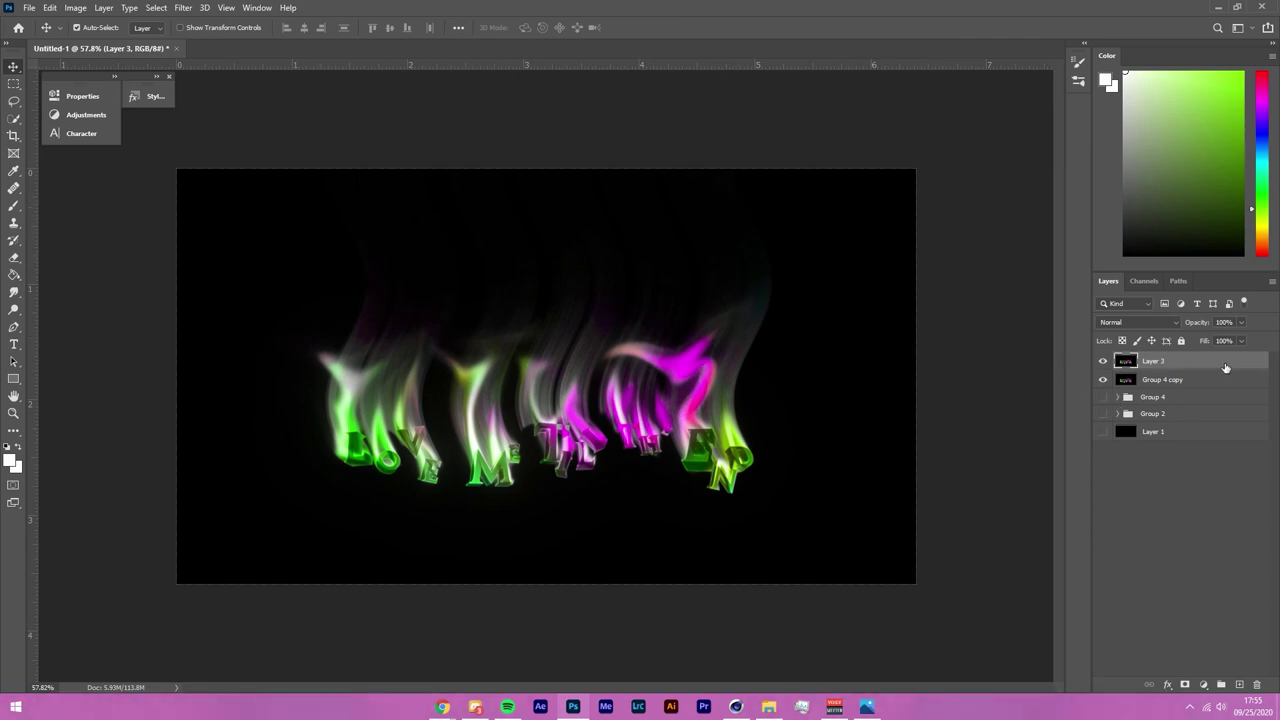
pyautogui.click(1190, 381)
pyautogui.press('Delete')
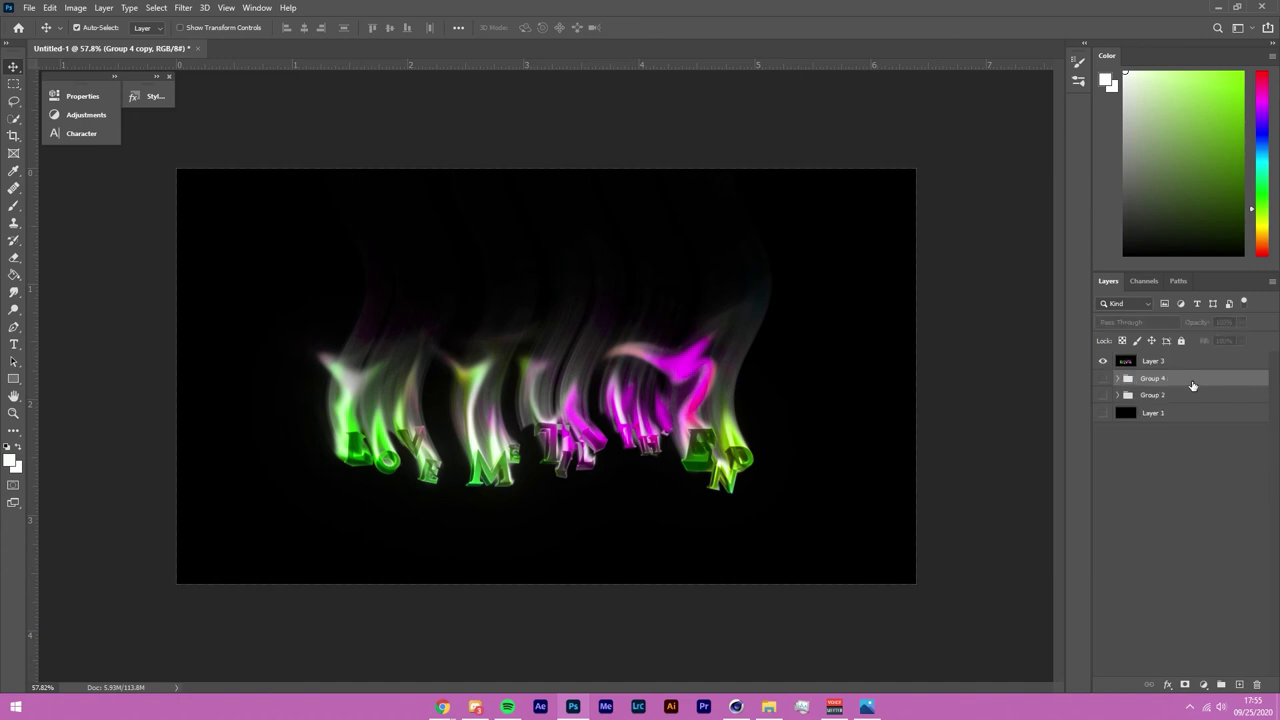
# Step: Check the bounds of Group 4 and Layer 3 with Free Transform, leaving both in place
pyautogui.click(1102, 361)
pyautogui.hotkey('ctrl', 't')
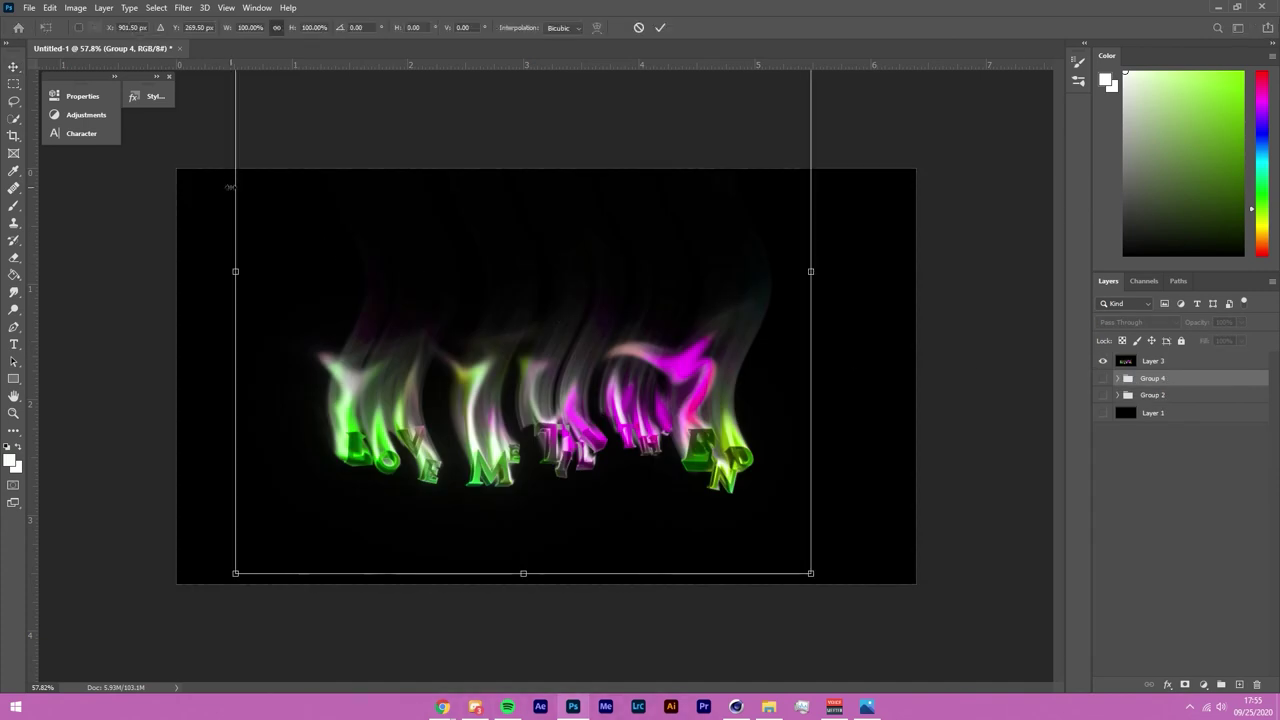
pyautogui.click(639, 27)
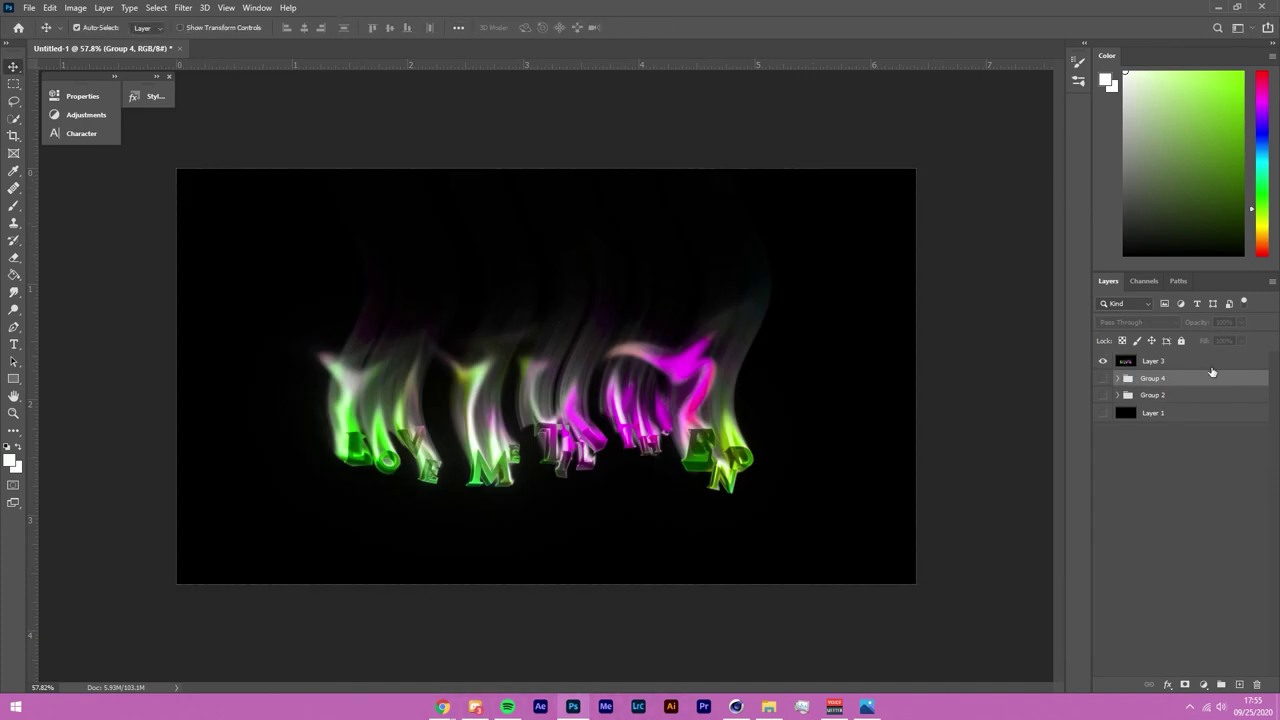
pyautogui.click(1210, 364)
pyautogui.hotkey('ctrl', 't')
pyautogui.moveTo(549, 248); pyautogui.dragTo(634, 277)
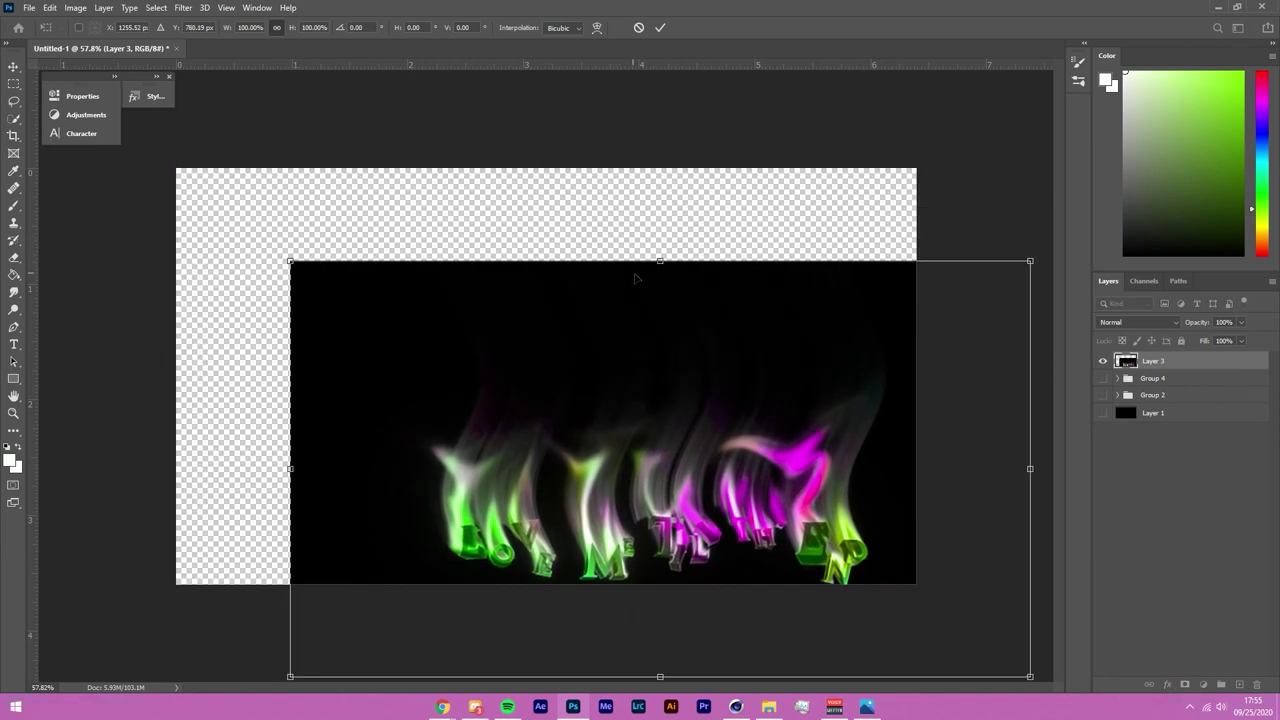
pyautogui.click(639, 27)
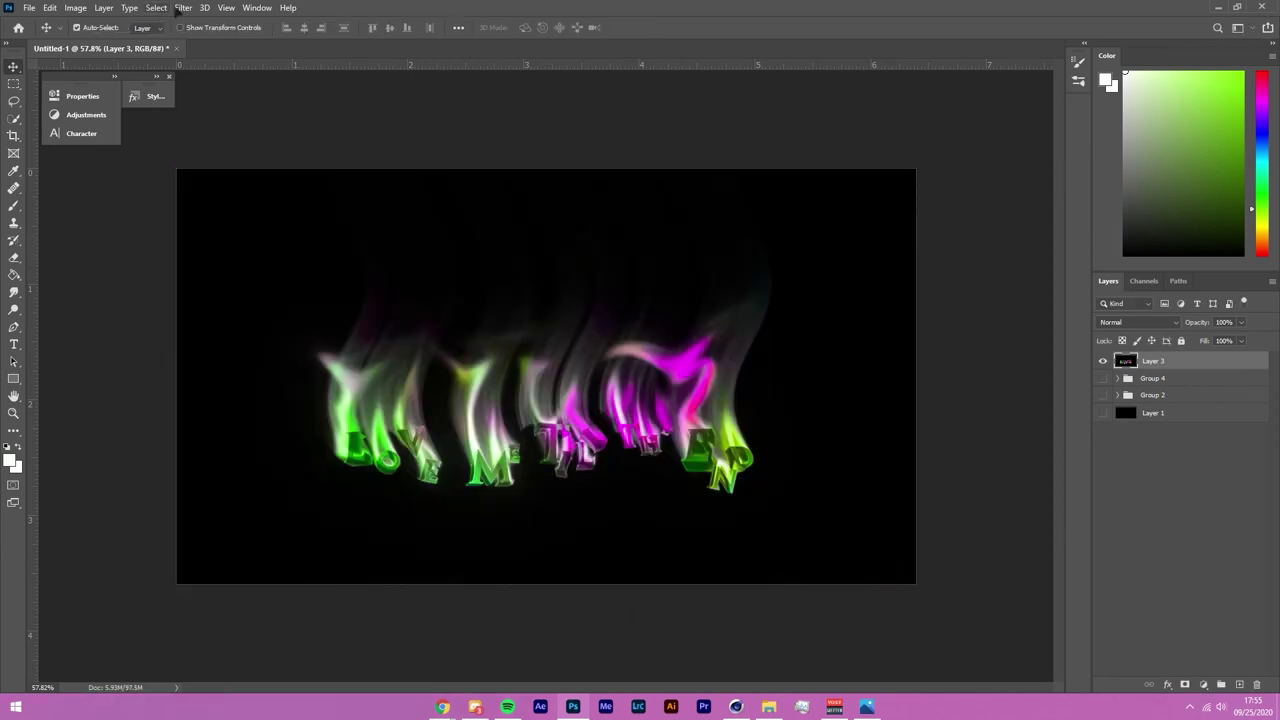
# Step: Open the Camera Raw filter on Layer 3 and set the curve's Shadows to +48 and Darks to -2
pyautogui.click(183, 8)
pyautogui.click(218, 87)
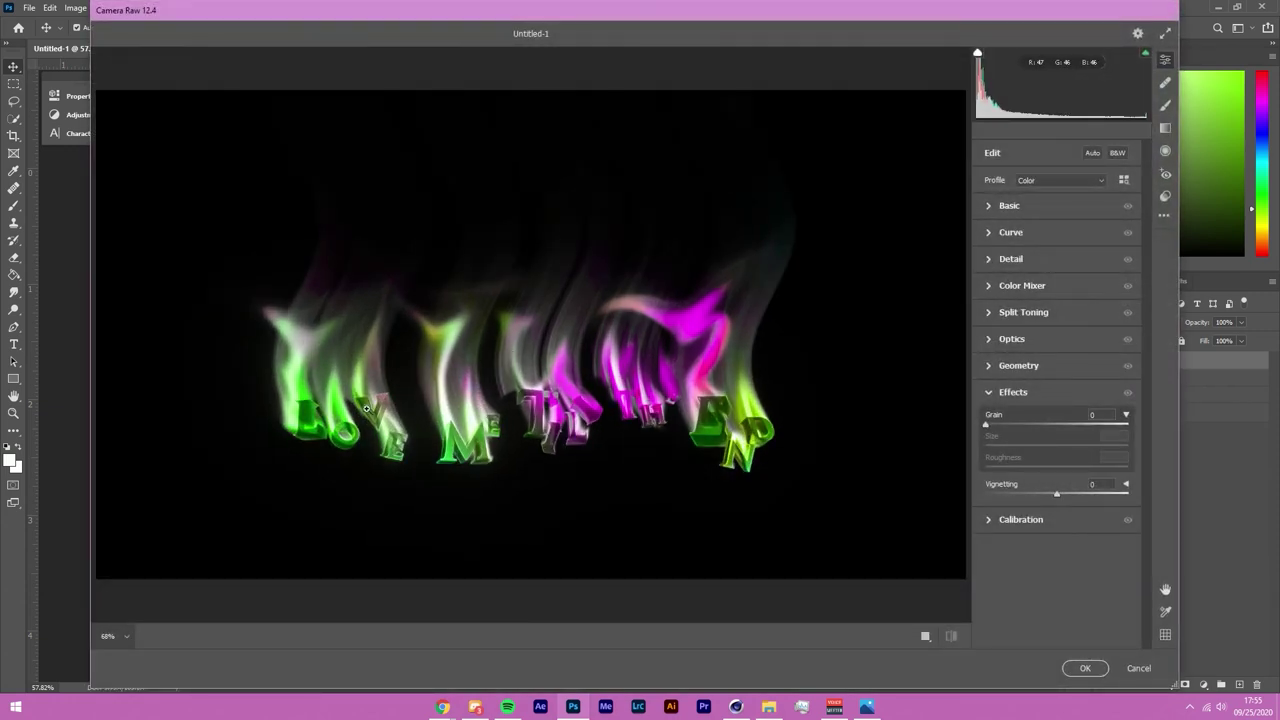
pyautogui.keyDown('alt'); pyautogui.scroll(6, 573, 408); pyautogui.keyUp('alt')
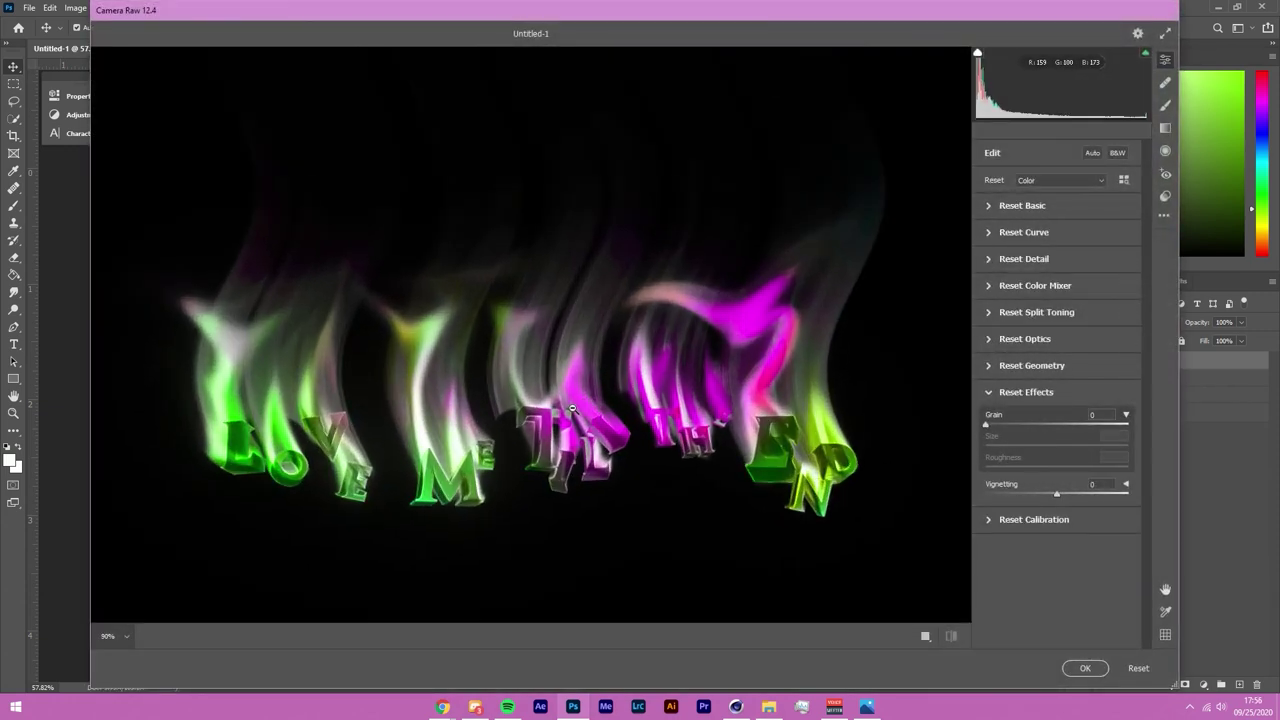
pyautogui.scroll(-5, 572, 408)
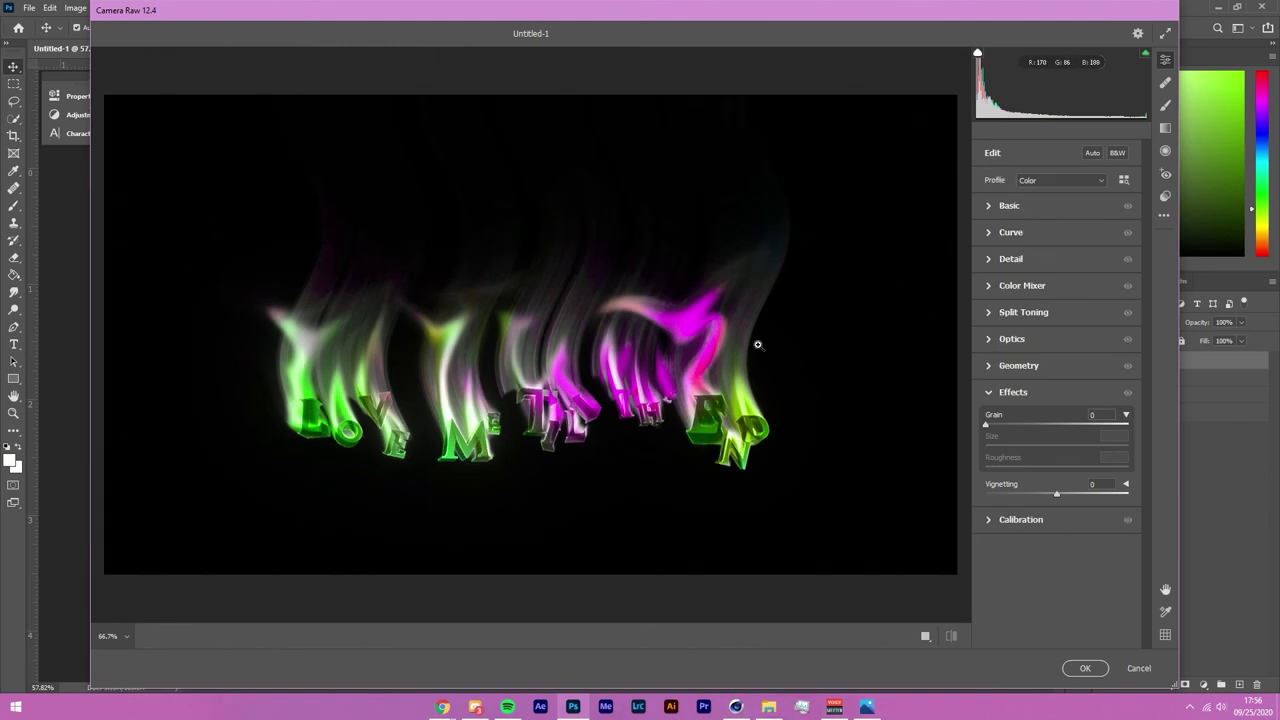
pyautogui.scroll(-1, 537, 343)
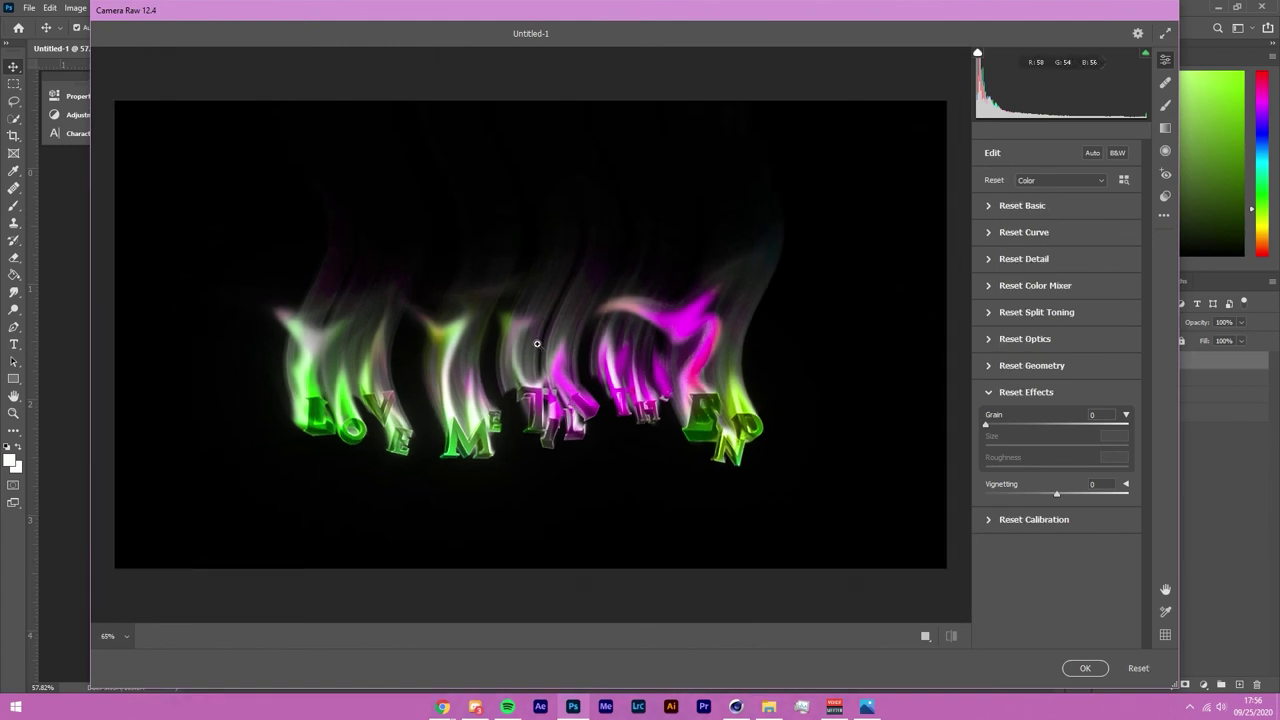
pyautogui.click(1010, 205)
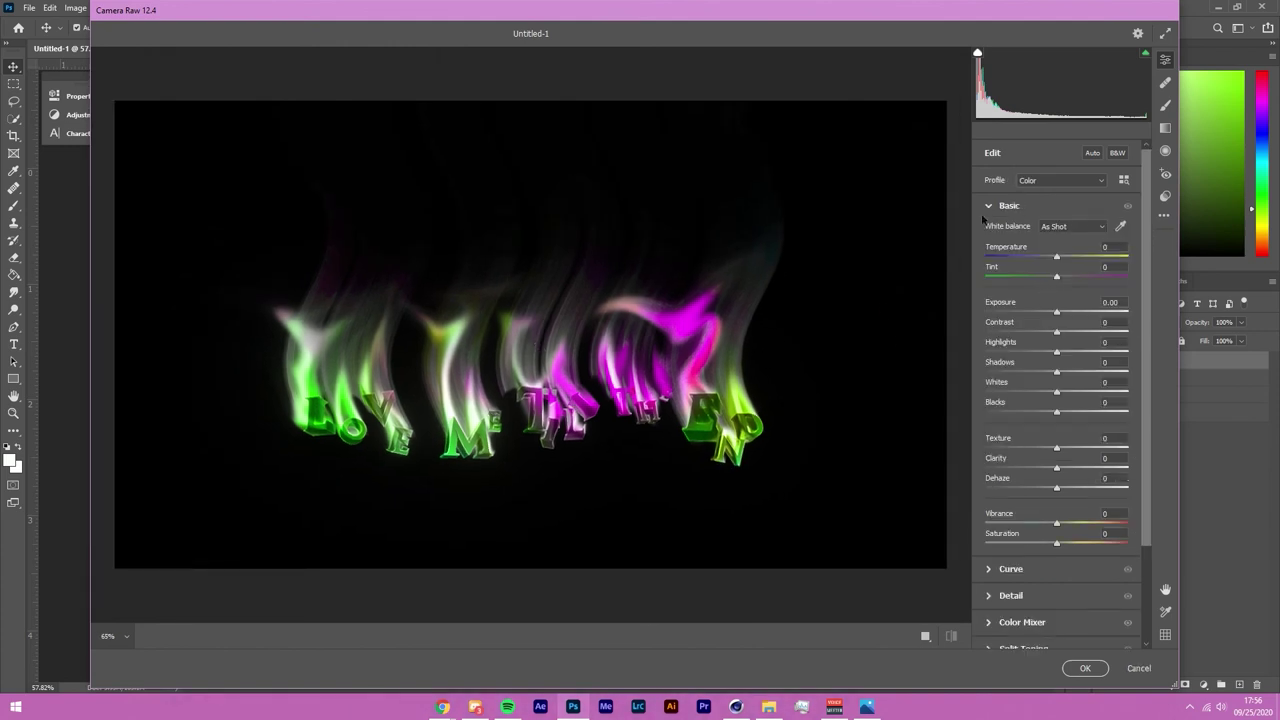
pyautogui.click(996, 201)
pyautogui.click(1010, 232)
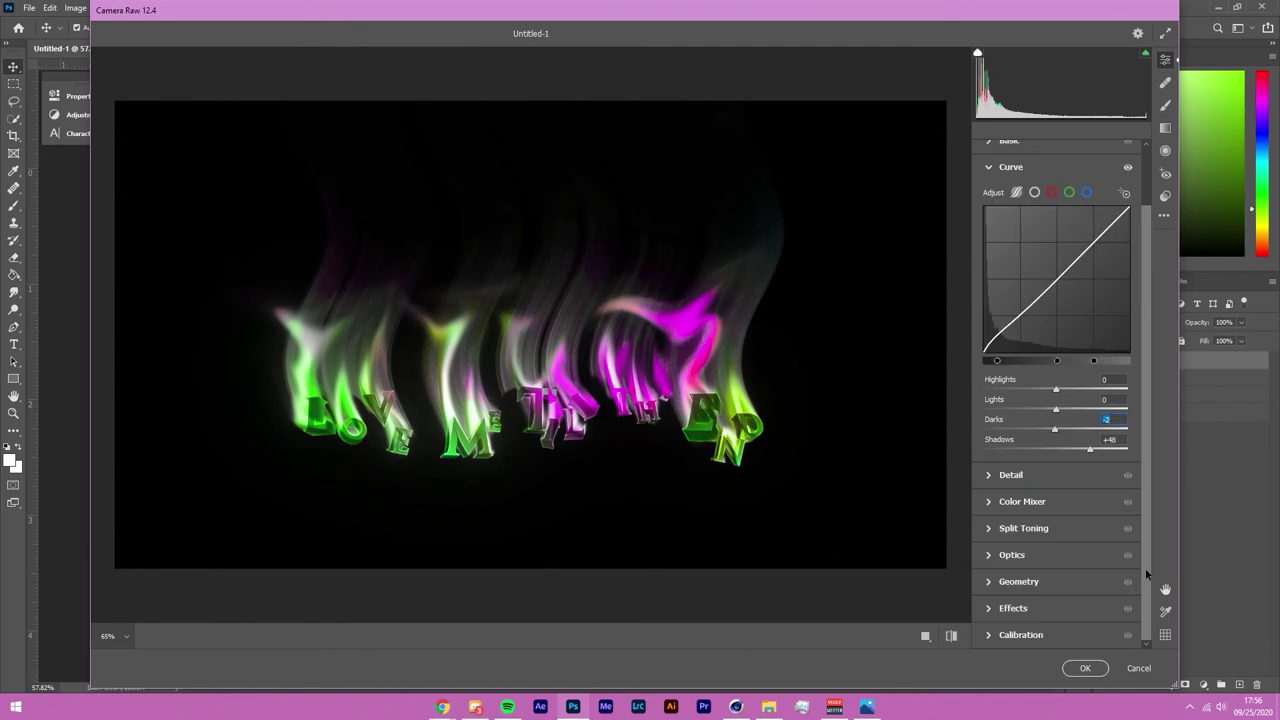
# Step: Add film grain in Camera Raw's Effects with Grain 24, Size 33 and Roughness 68, judging it on the enlarged lettering
pyautogui.click(1013, 608)
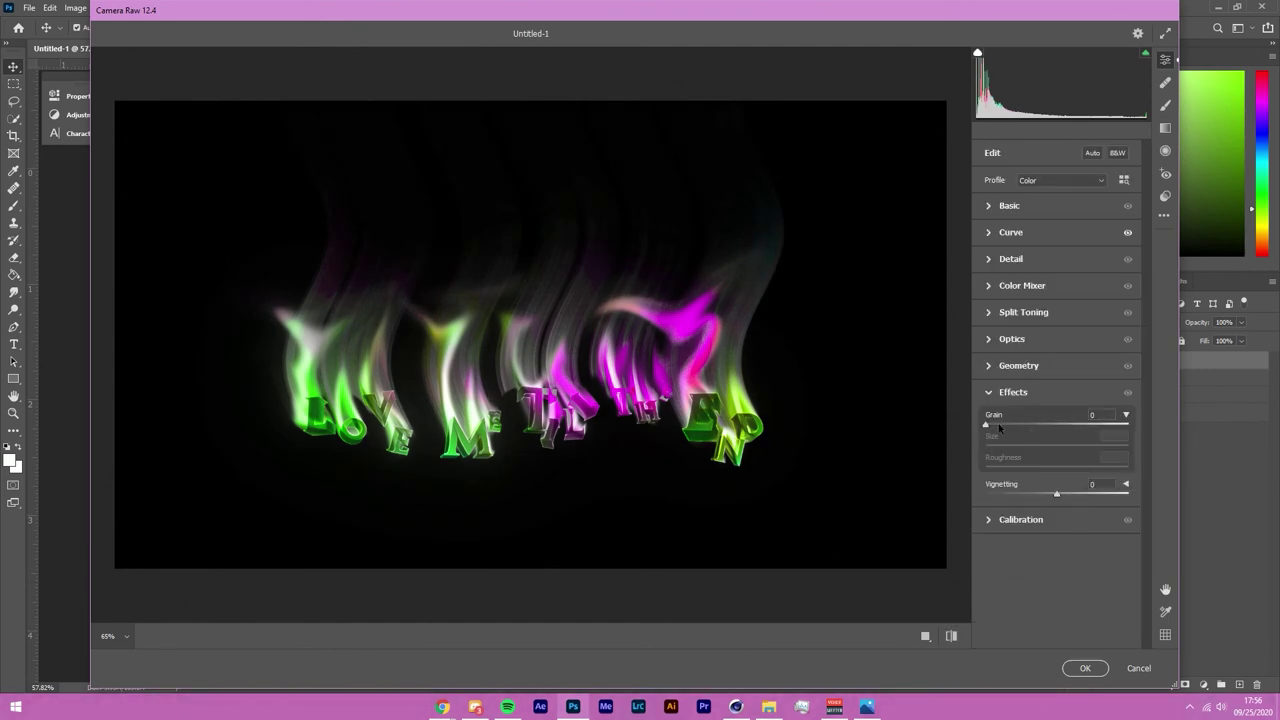
pyautogui.moveTo(314, 14); pyautogui.dragTo(244, 47)
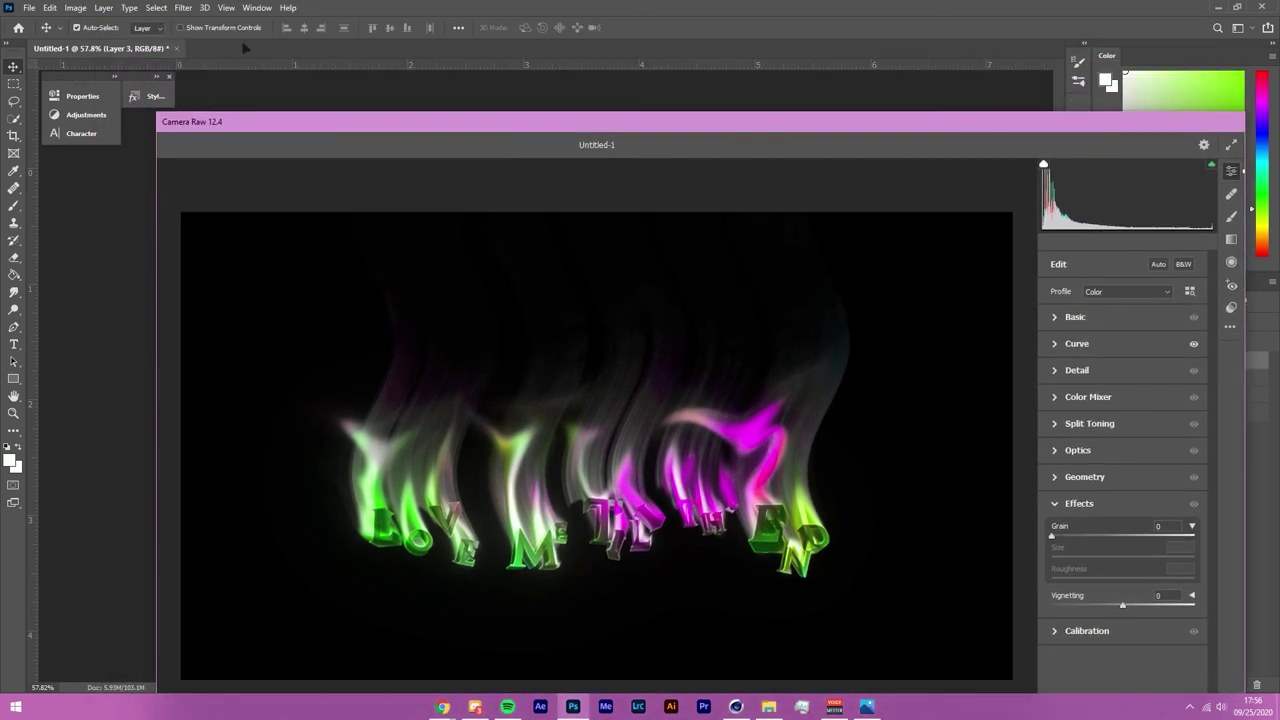
pyautogui.moveTo(297, 118); pyautogui.dragTo(263, 16)
pyautogui.moveTo(1016, 433); pyautogui.dragTo(1085, 433)
pyautogui.hotkey('ctrl', 'alt', '0')
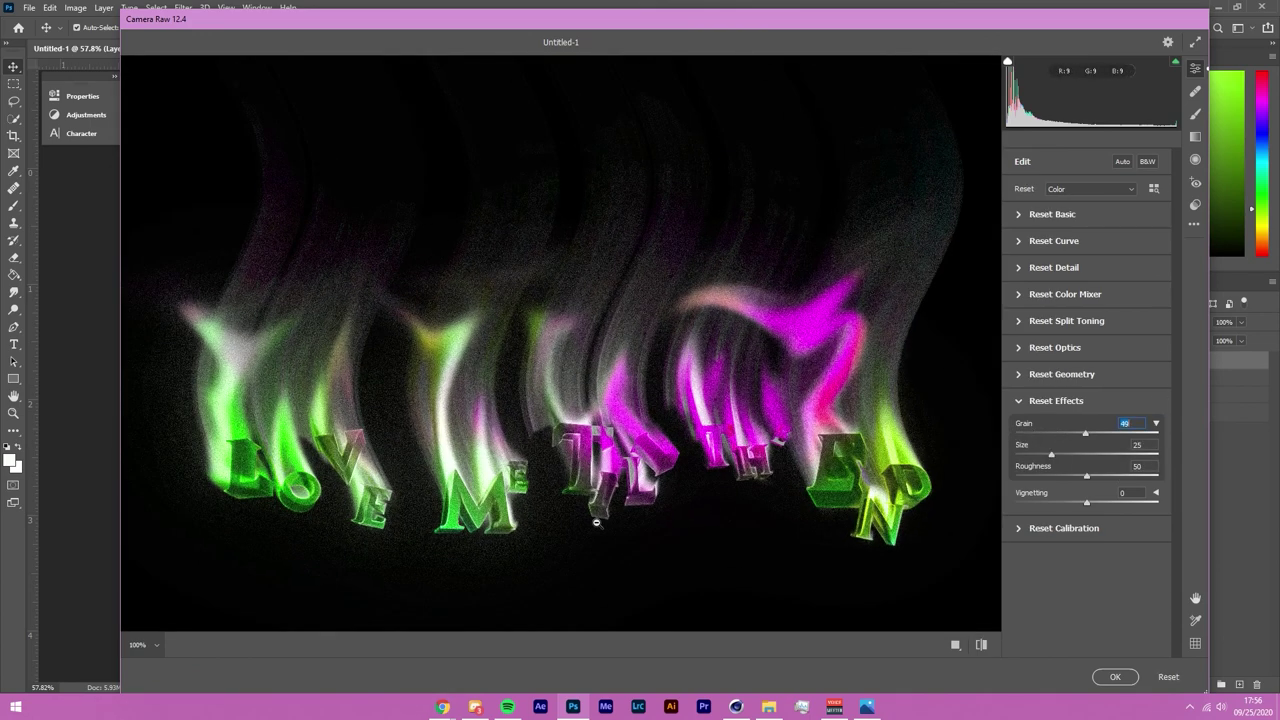
pyautogui.scroll(5, 596, 522)
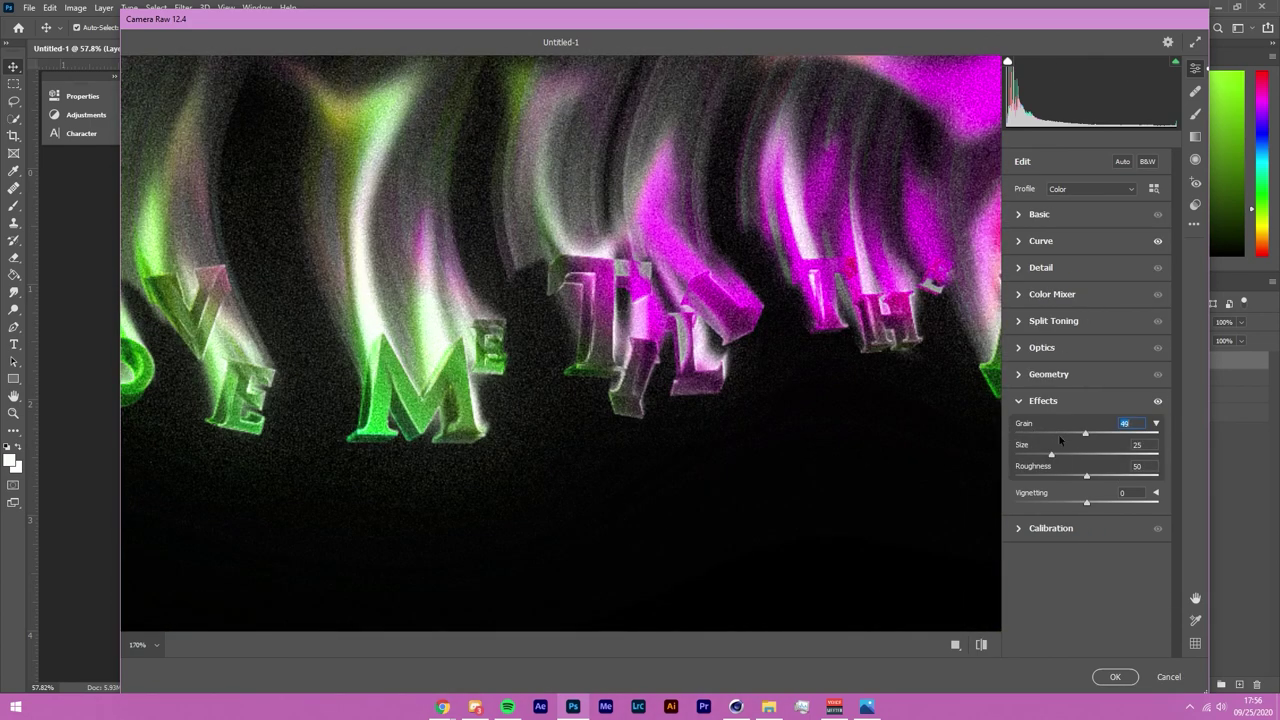
pyautogui.scroll(3, 500, 357)
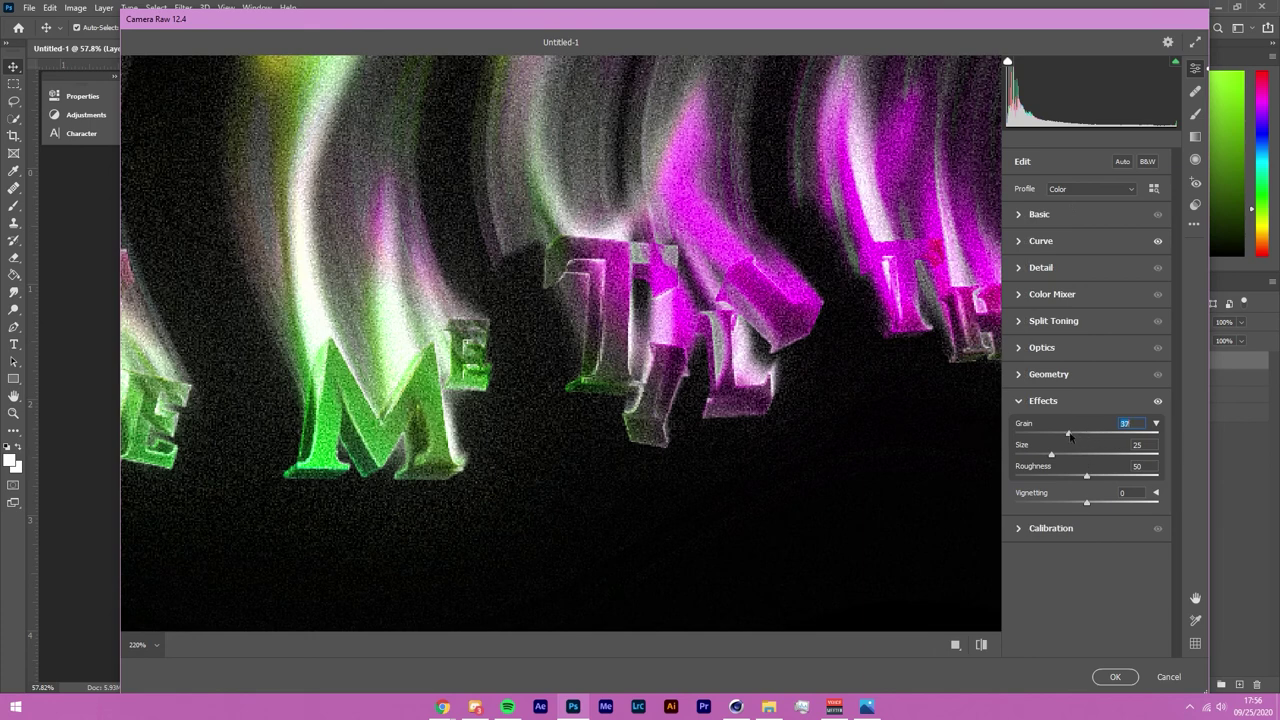
pyautogui.moveTo(1058, 435)
pyautogui.mouseDown()
pyautogui.moveTo(1032, 435)
pyautogui.moveTo(1078, 436)
pyautogui.moveTo(1065, 436)
pyautogui.moveTo(1093, 457)
pyautogui.moveTo(1065, 457)
pyautogui.mouseUp()
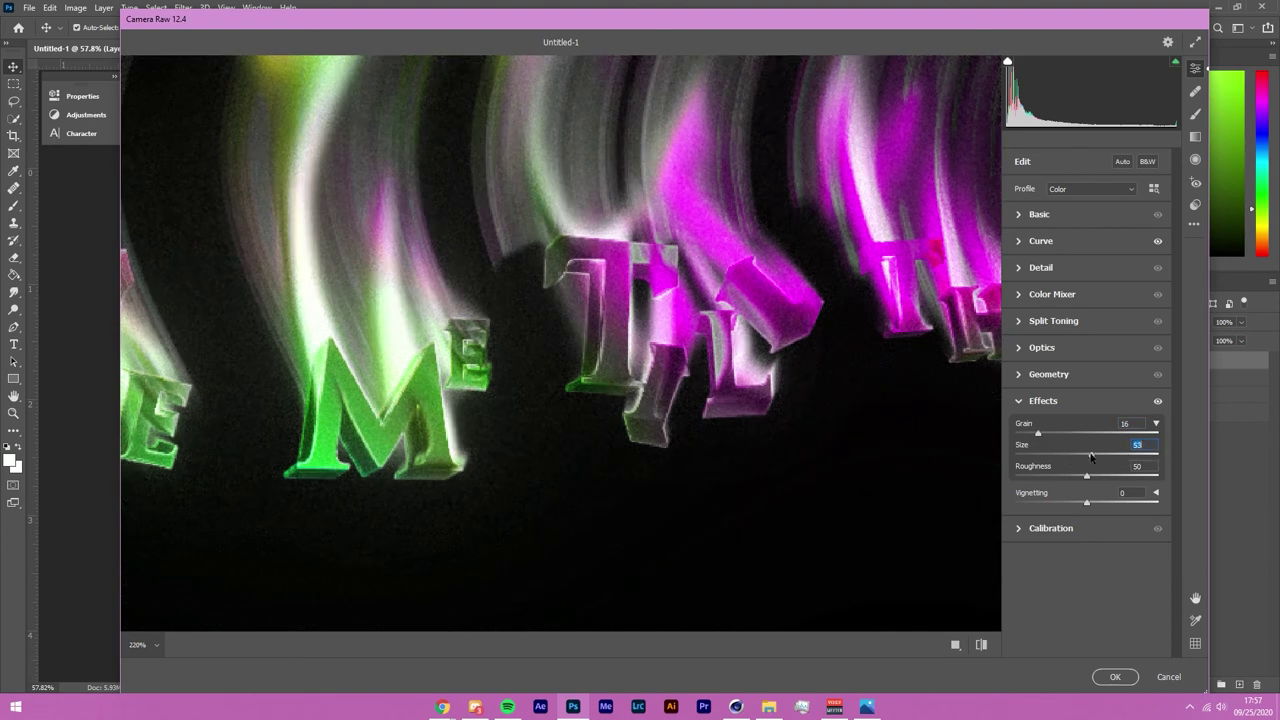
pyautogui.moveTo(1068, 457); pyautogui.dragTo(1120, 470)
pyautogui.moveTo(1046, 434); pyautogui.dragTo(1050, 434)
# Step: Raise the Grain amount to 35 with the whole lettering in view and apply the Camera Raw filter to Layer 3
pyautogui.scroll(-5, 692, 367)
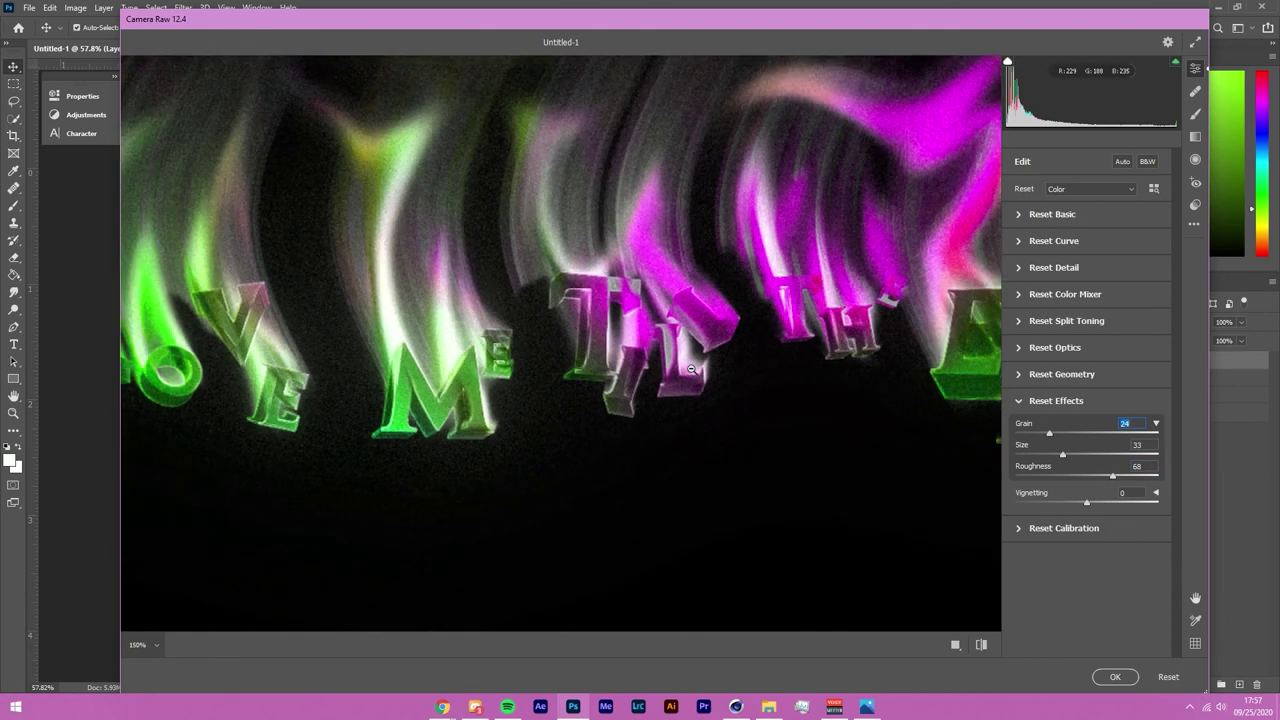
pyautogui.keyDown('alt'); pyautogui.click(691, 368); pyautogui.keyUp('alt')
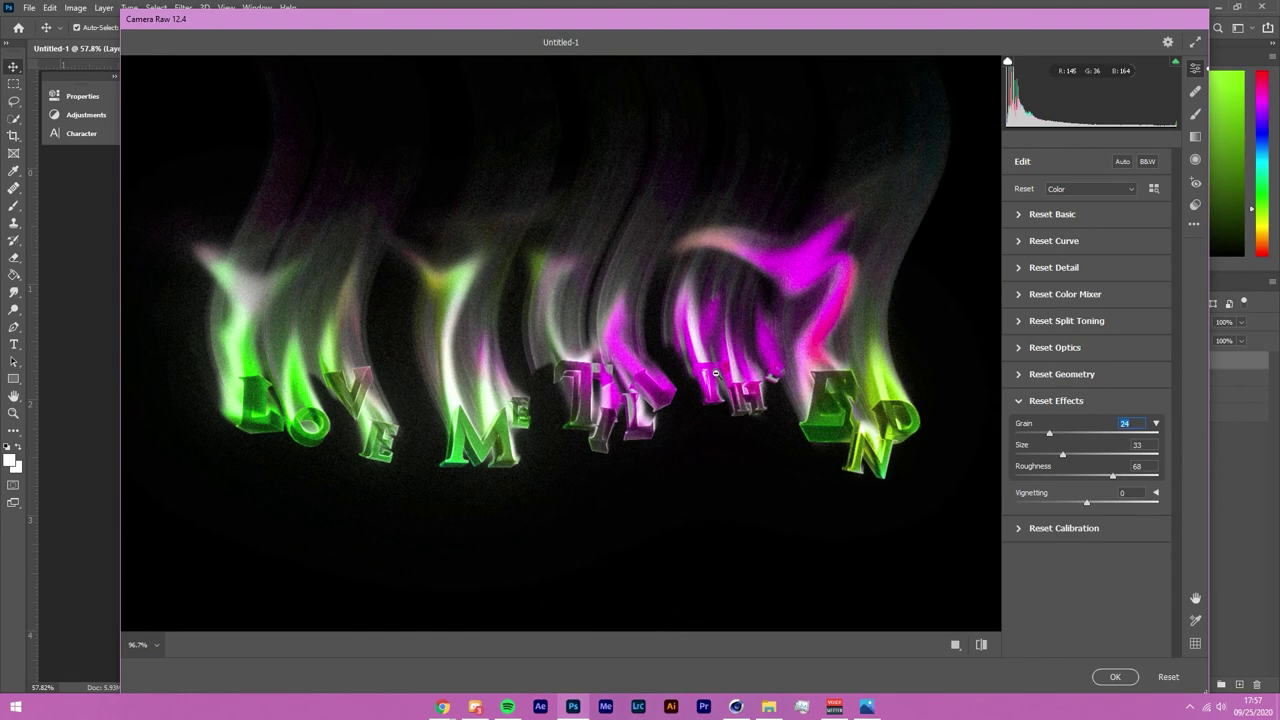
pyautogui.doubleClick(1060, 433)
pyautogui.click(1046, 433)
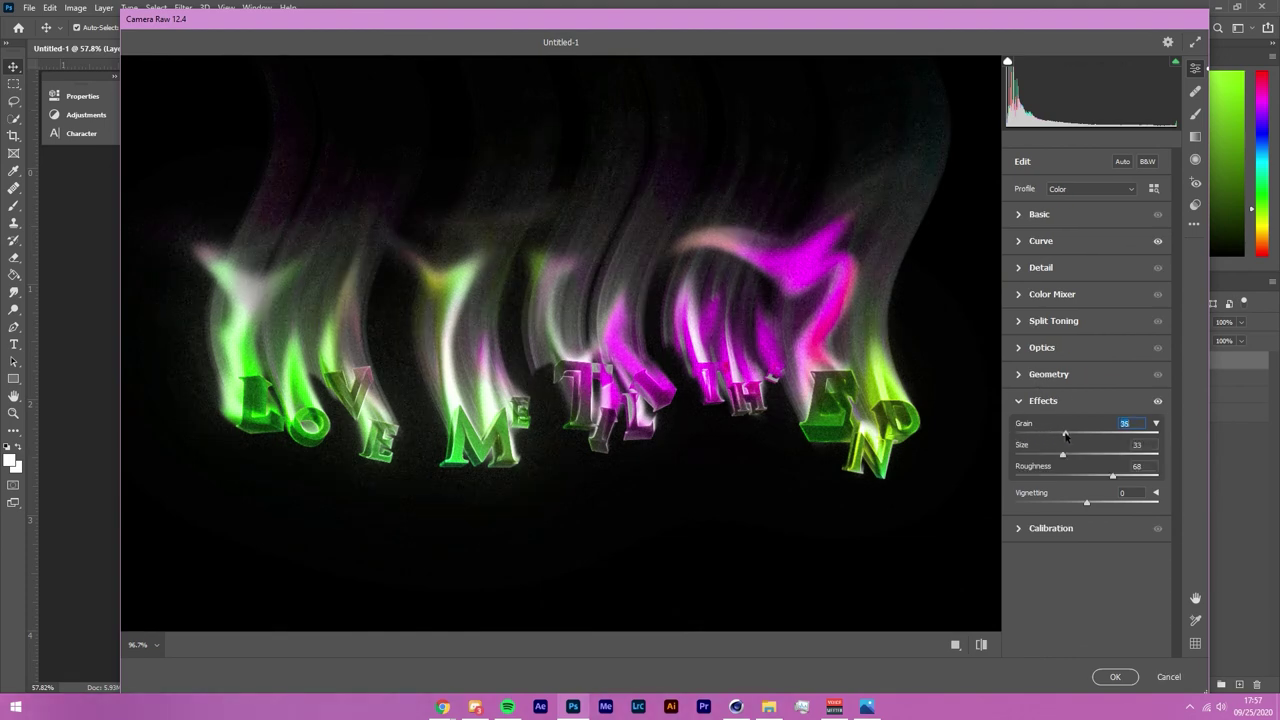
pyautogui.click(1115, 676)
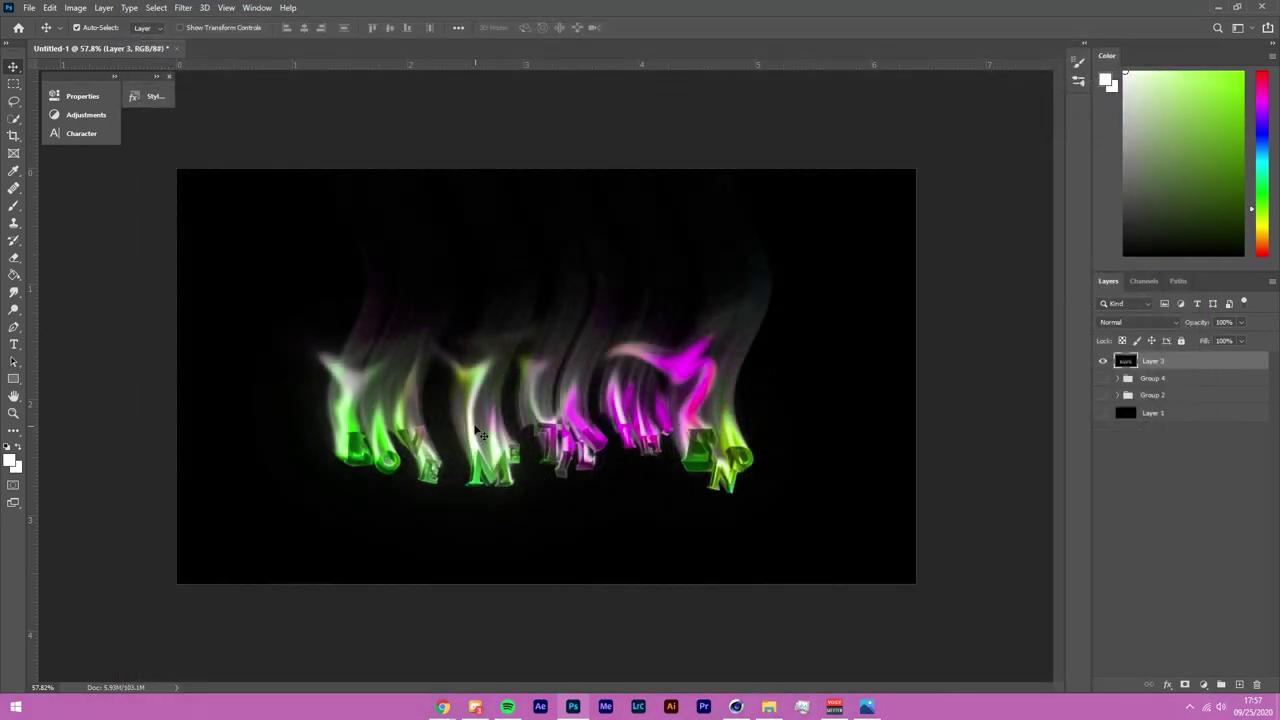
# Step: Inspect the grain on the lettering and smoke trails at several magnifications, keeping Layer 3 as the selected layer
pyautogui.scroll(8, 263, 383)
pyautogui.scroll(-6, 263, 383)
pyautogui.scroll(3, 490, 452)
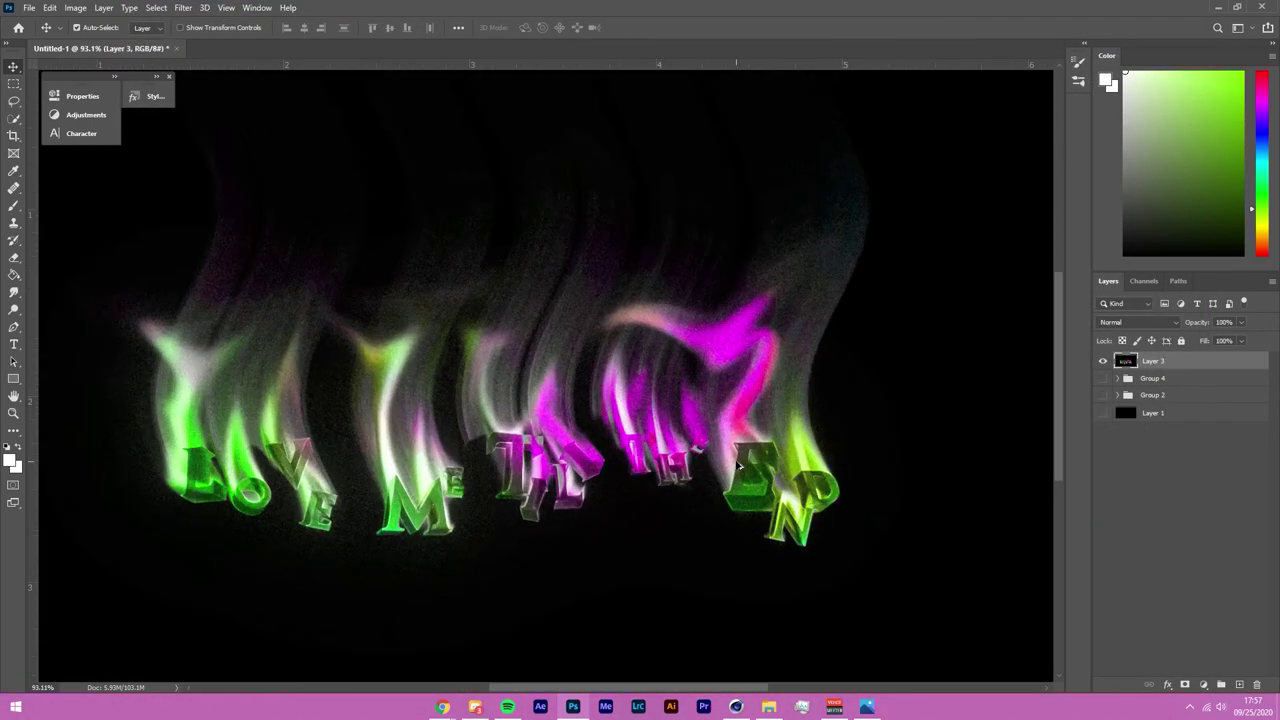
pyautogui.click(1165, 413)
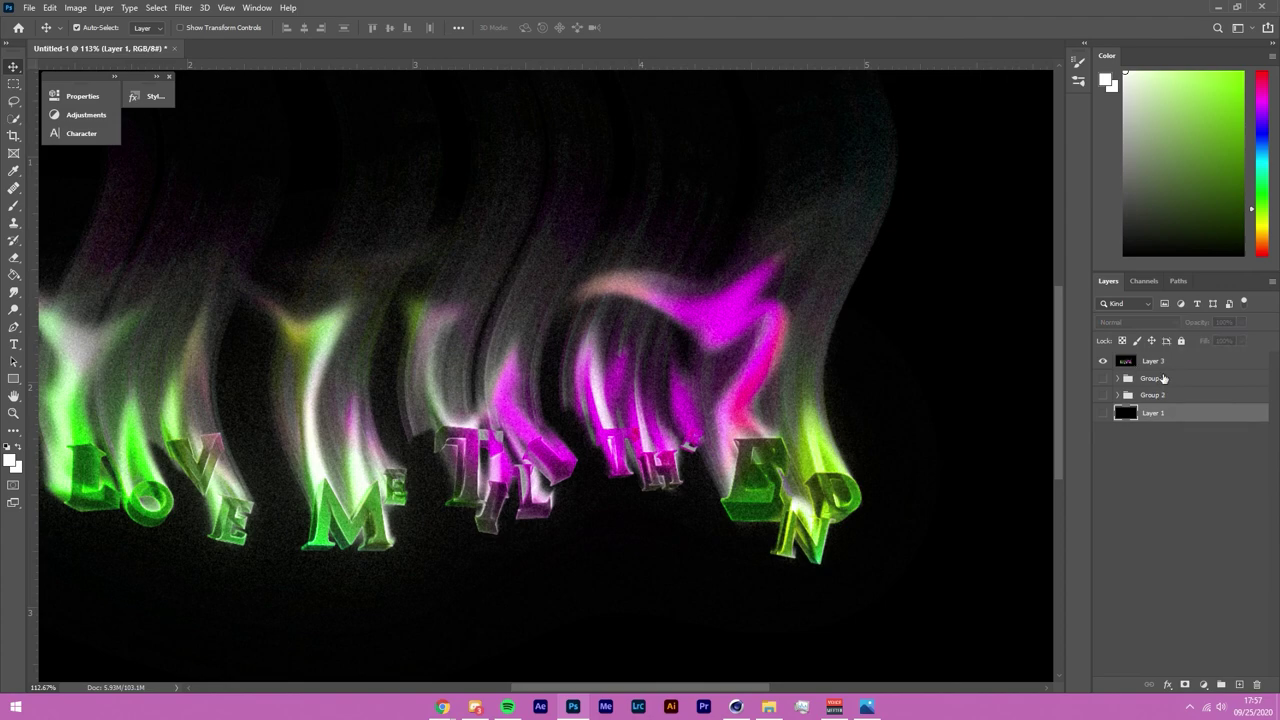
pyautogui.scroll(3, 962, 452)
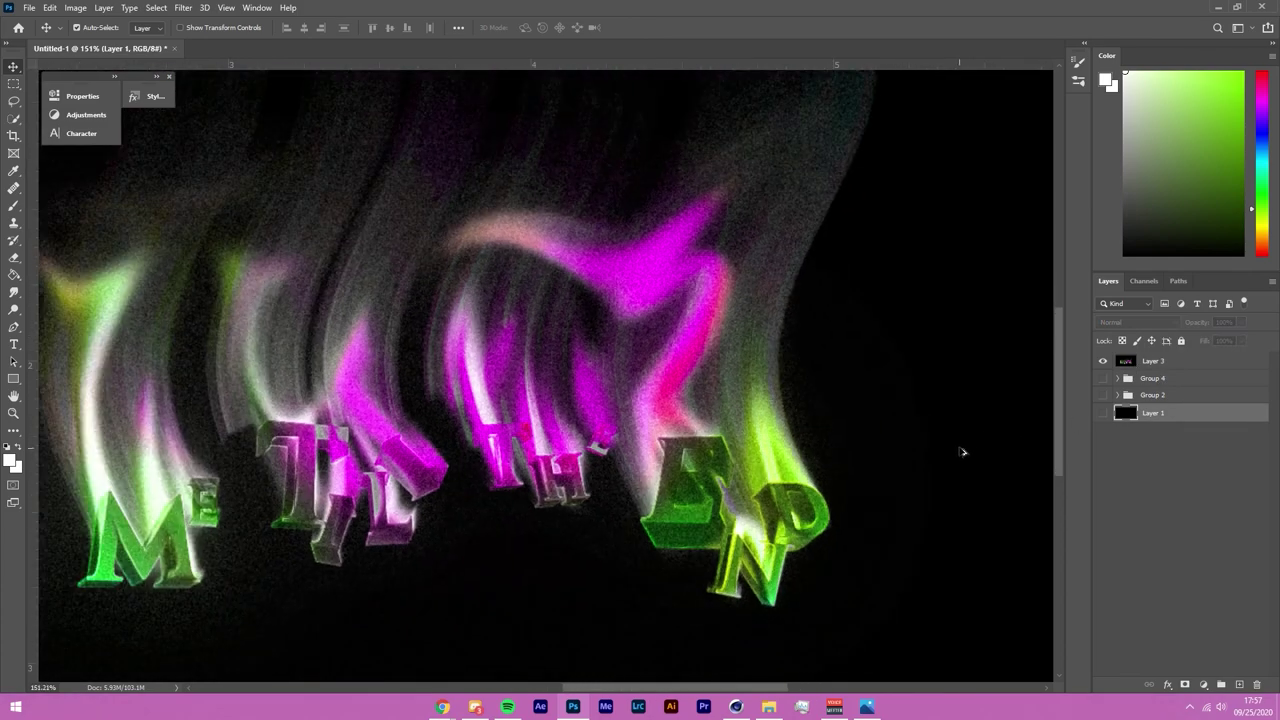
pyautogui.scroll(-3, 857, 409)
pyautogui.click(1153, 361)
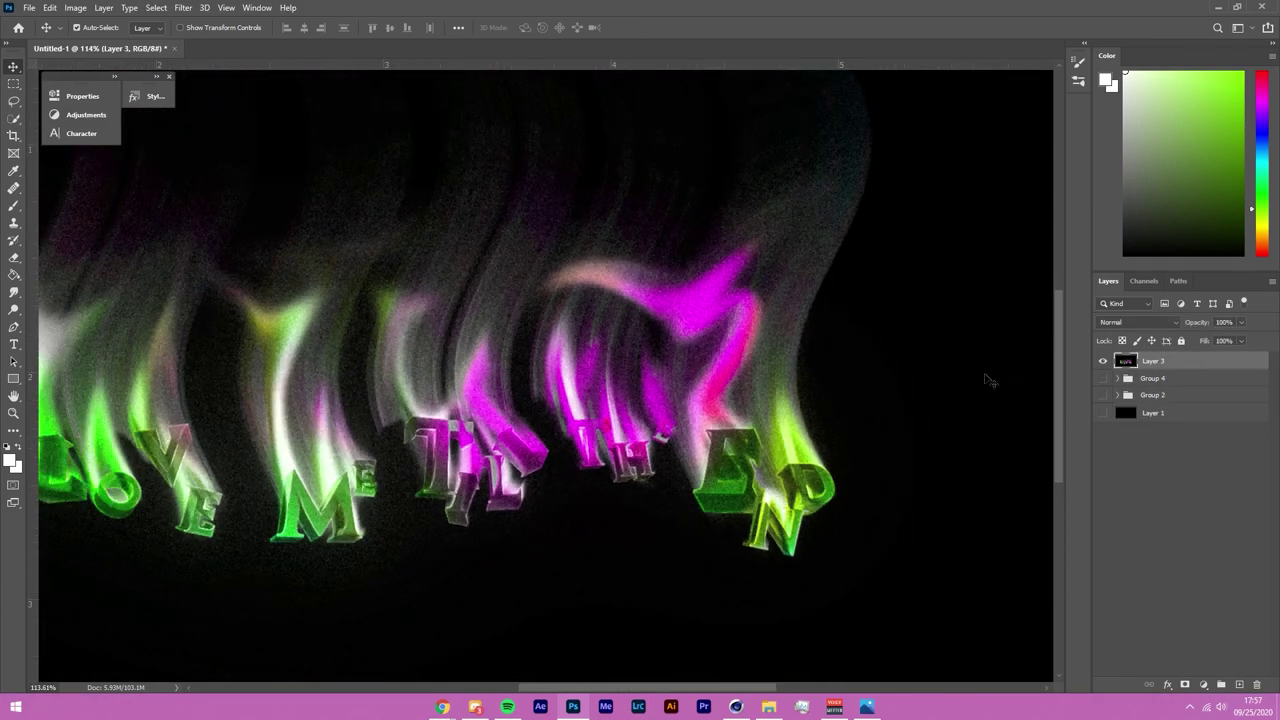
pyautogui.scroll(-2, 328, 261)
# Step: Add a Curves adjustment layer above Layer 3 and try lifting its black point with an anchor in the lower tones
pyautogui.click(86, 114)
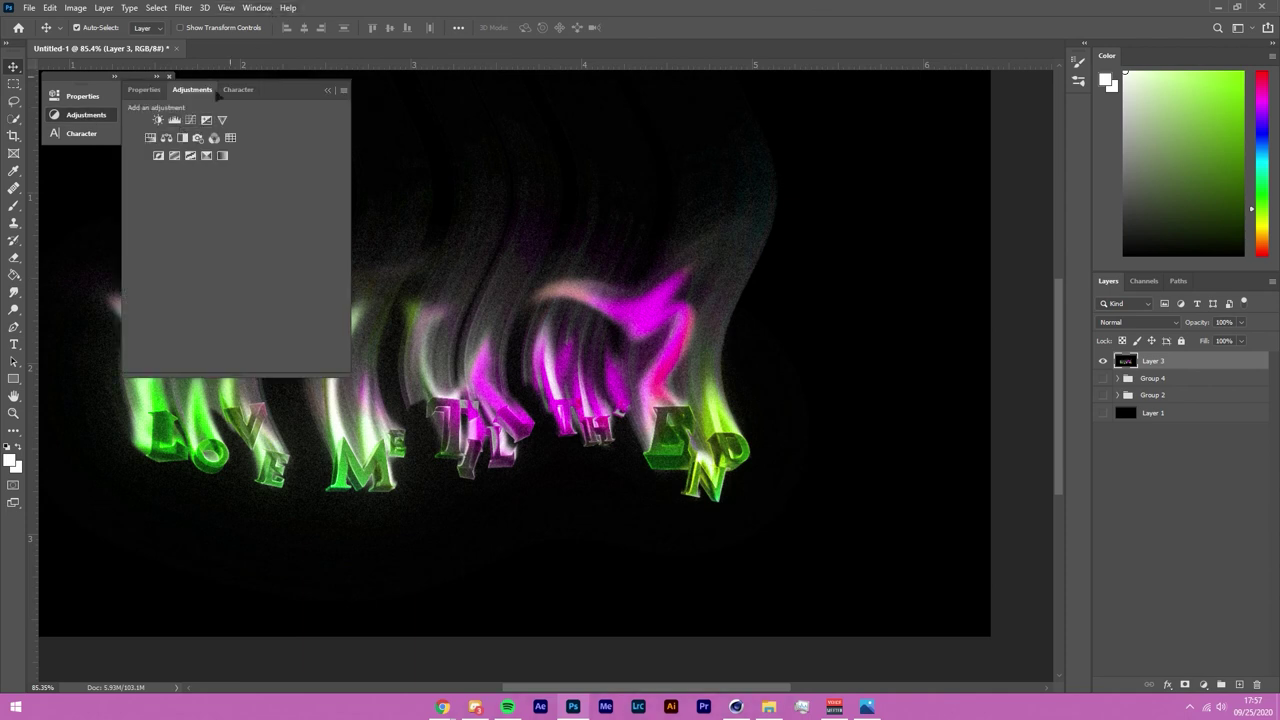
pyautogui.click(191, 120)
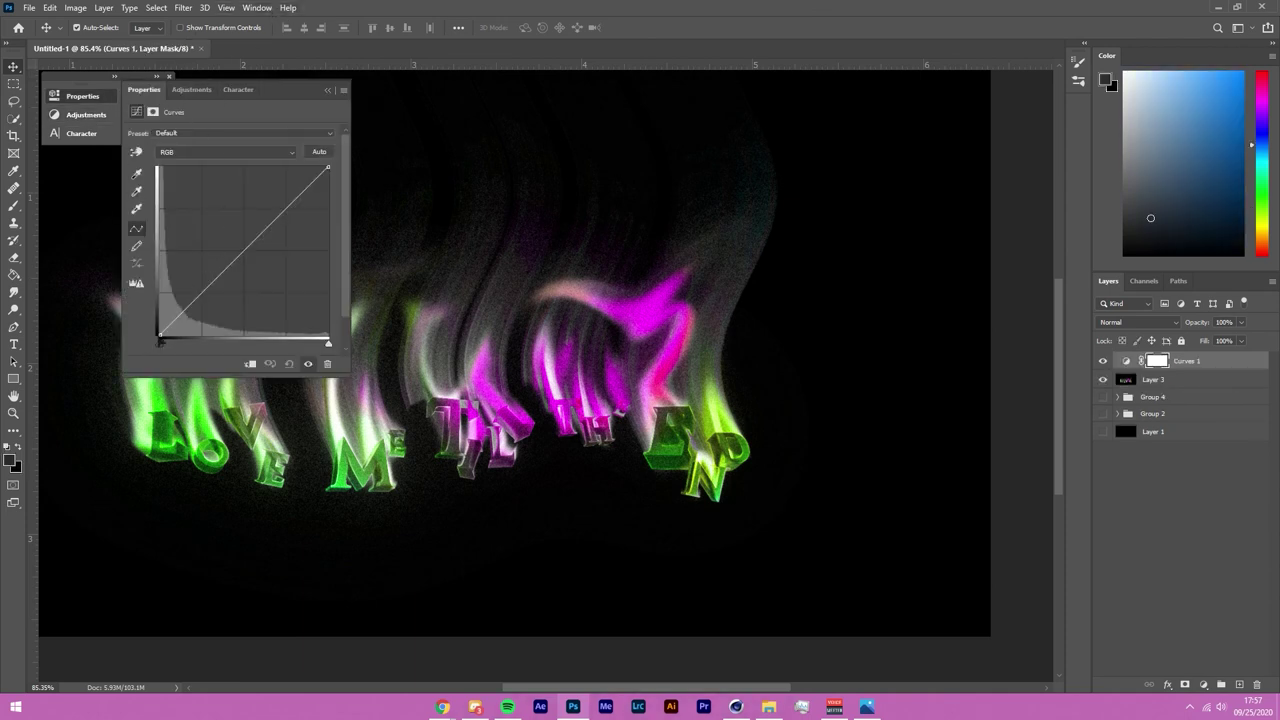
pyautogui.moveTo(158, 331); pyautogui.dragTo(201, 292)
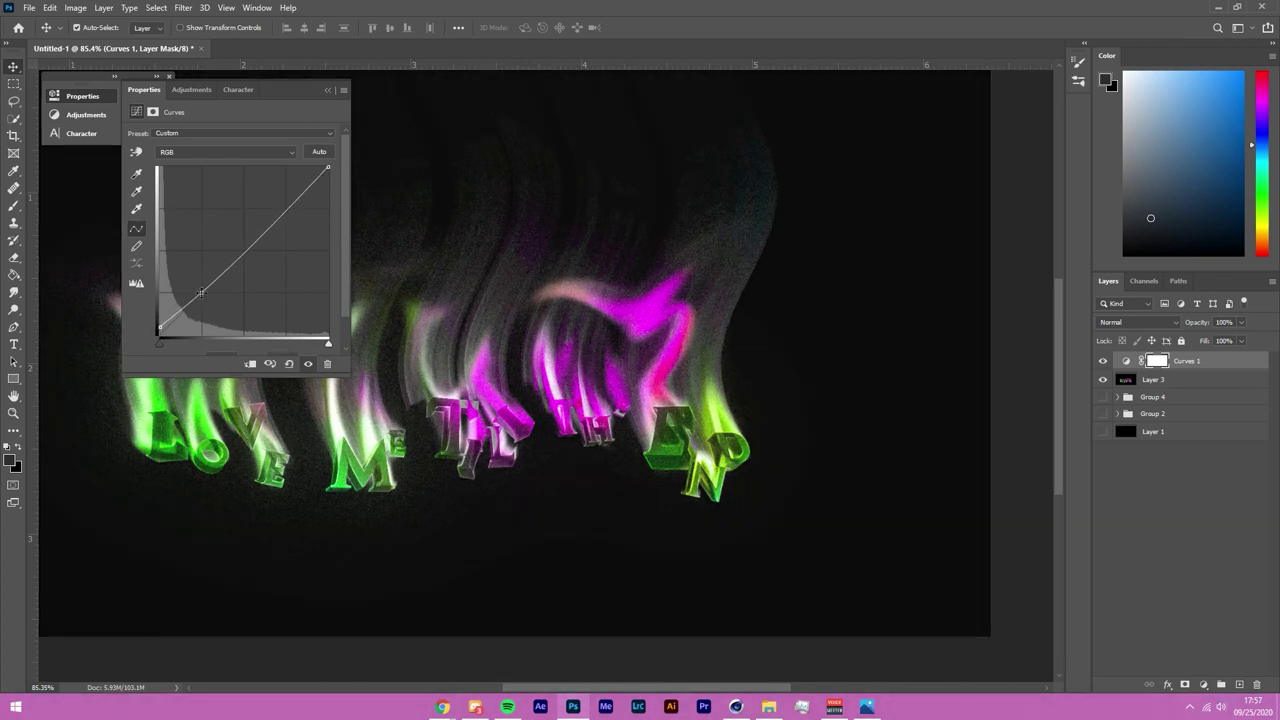
pyautogui.click(244, 250)
pyautogui.click(327, 90)
pyautogui.hotkey('ctrl', '0')
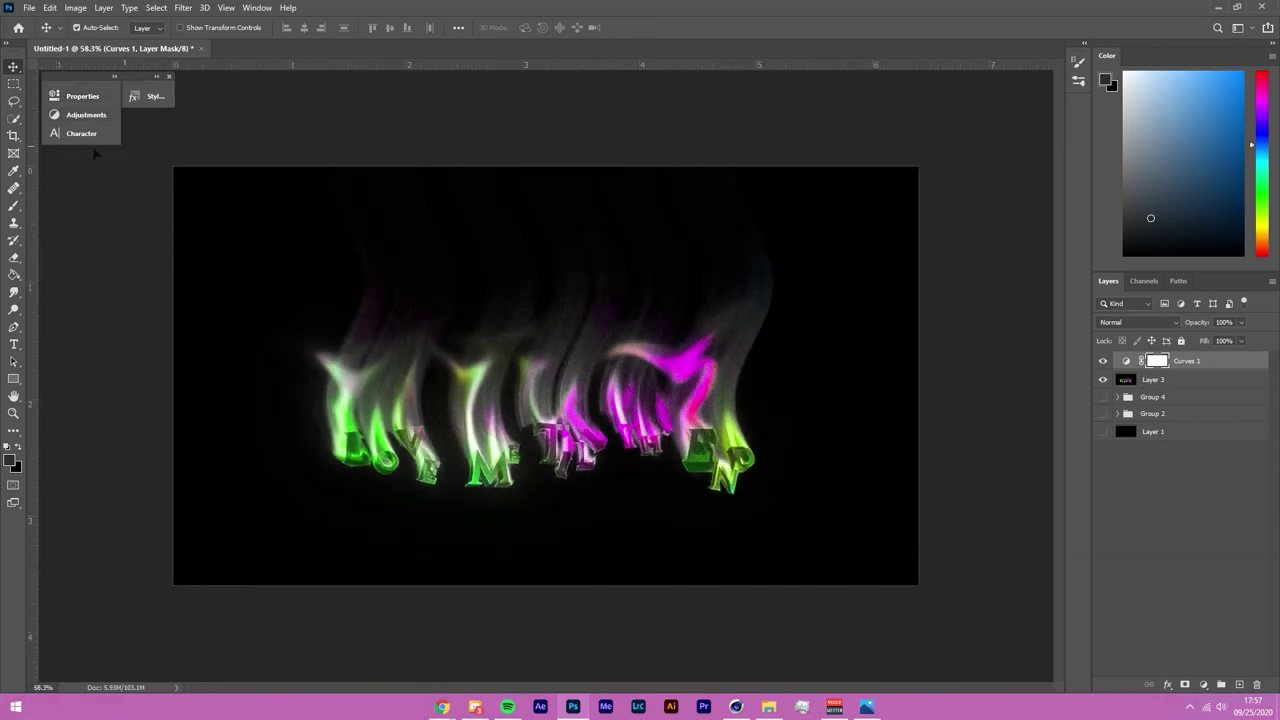
# Step: Place two points on the lower part of the Curves 1 RGB curve, one in the deep shadows and one at the quarter tones
pyautogui.click(103, 100)
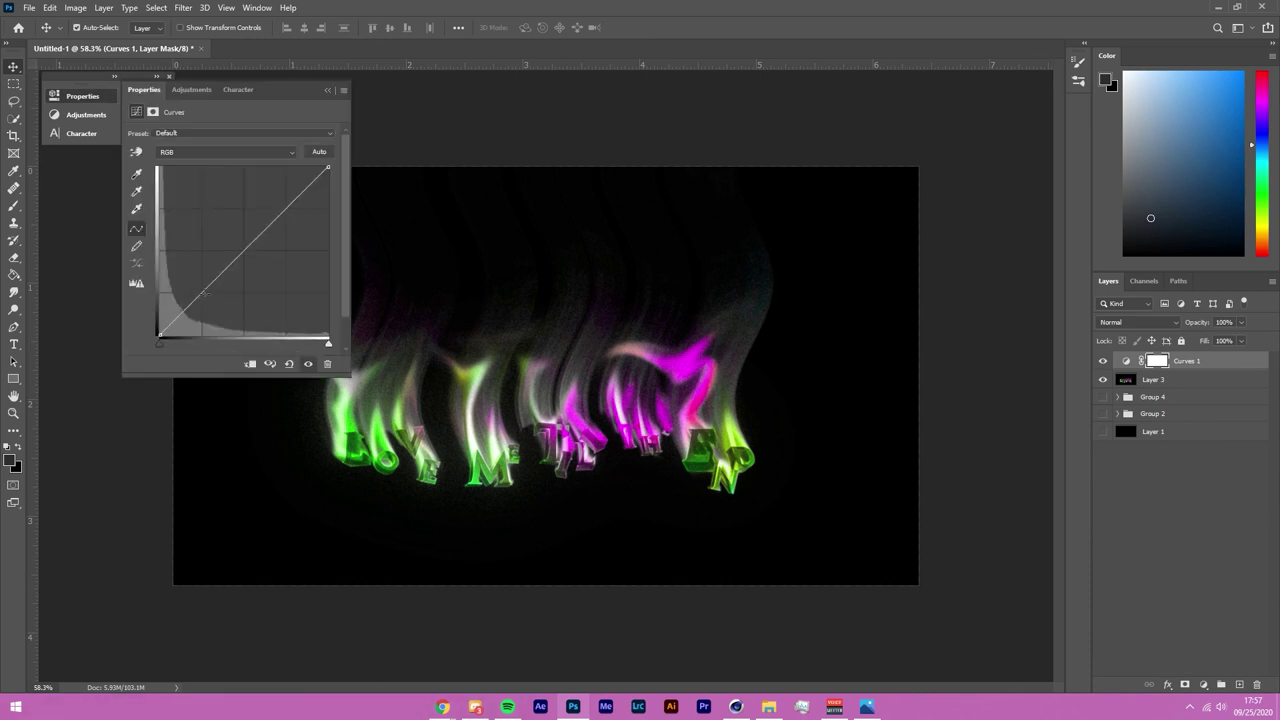
pyautogui.click(203, 292)
pyautogui.click(165, 327)
pyautogui.click(159, 334)
pyautogui.moveTo(165, 327); pyautogui.dragTo(167, 327)
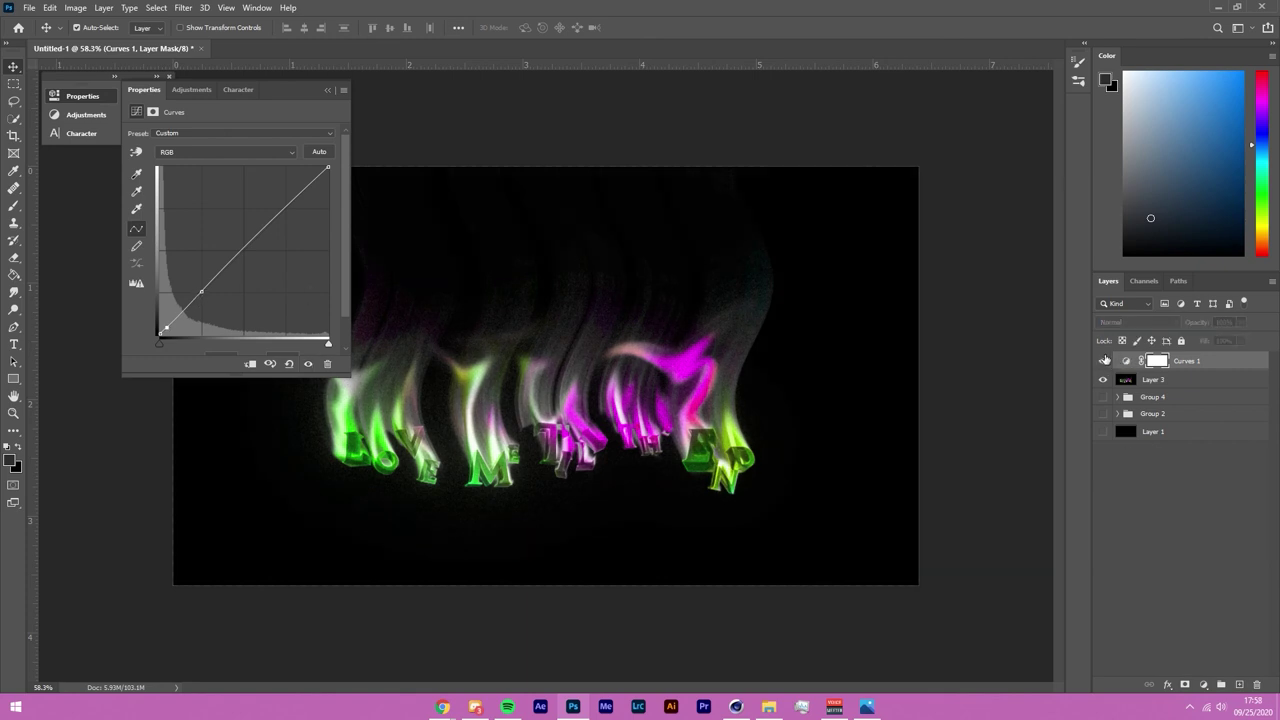
pyautogui.click(479, 371)
pyautogui.scroll(3, 479, 371)
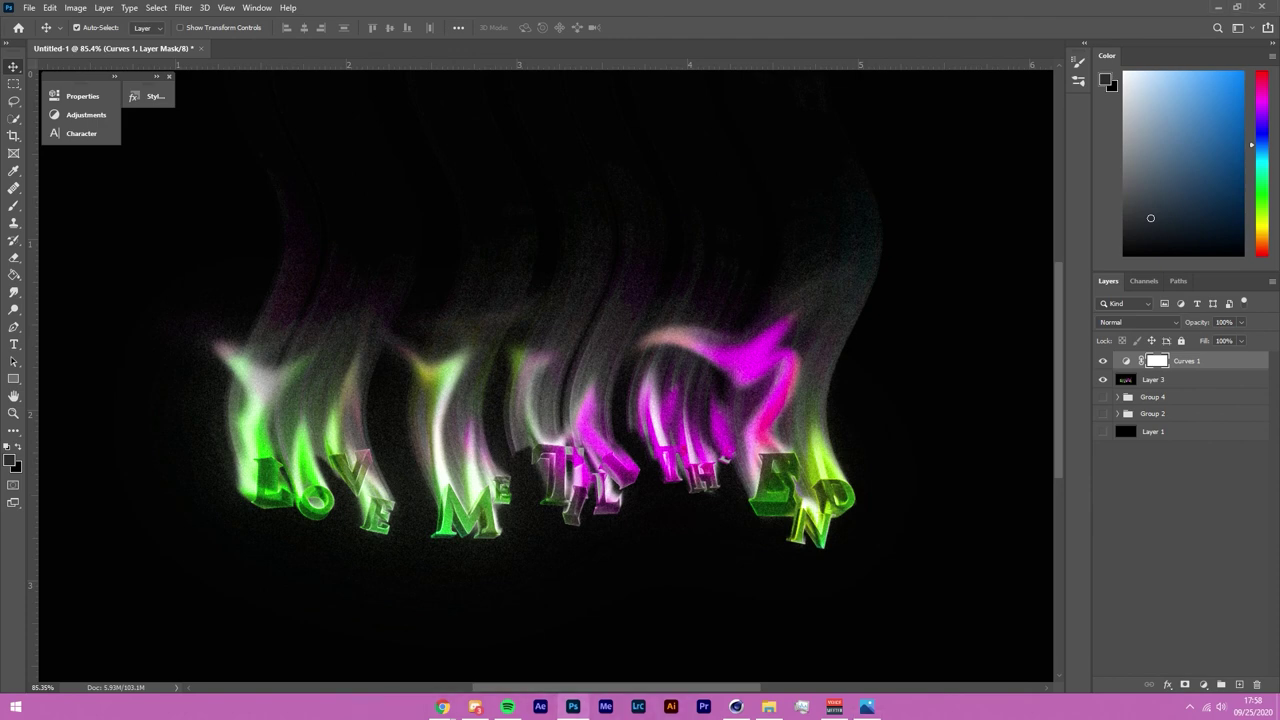
# Step: Switch to Chrome and search Google Images for "dust texture"
pyautogui.moveTo(0, 214); pyautogui.dragTo(547, 222)
pyautogui.click(302, 33)
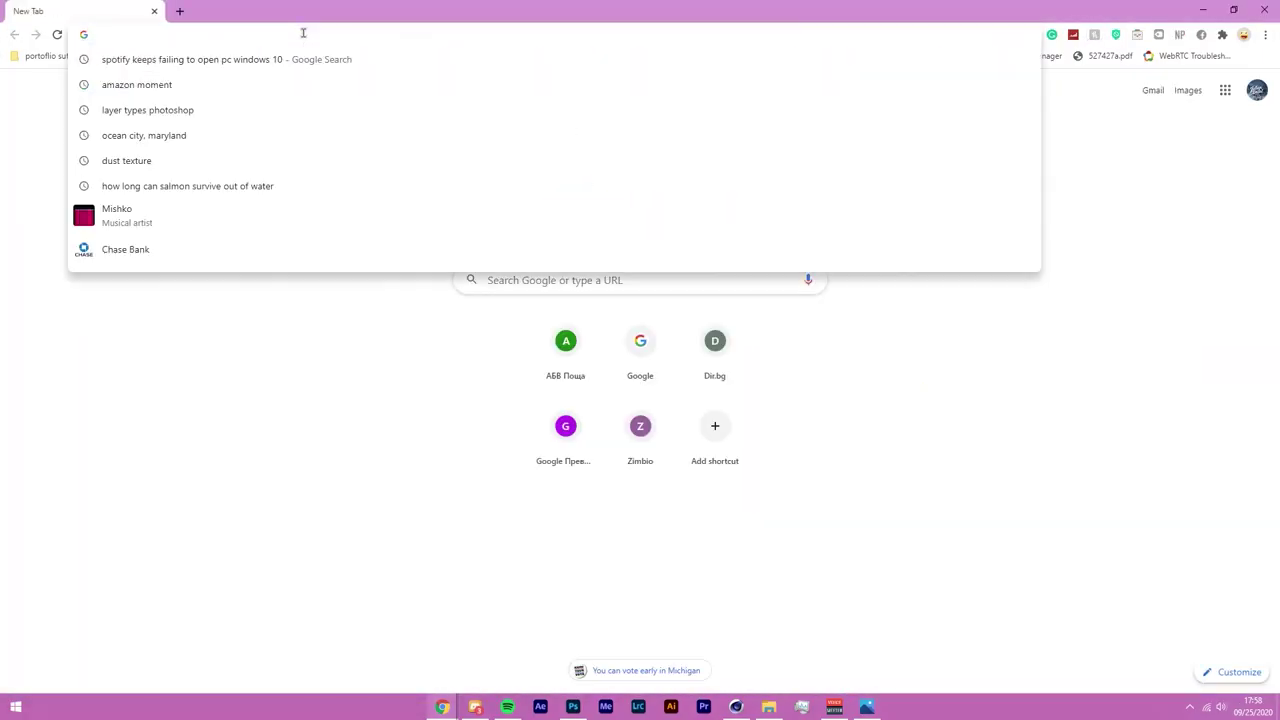
pyautogui.press('Escape')
pyautogui.write('dsut')
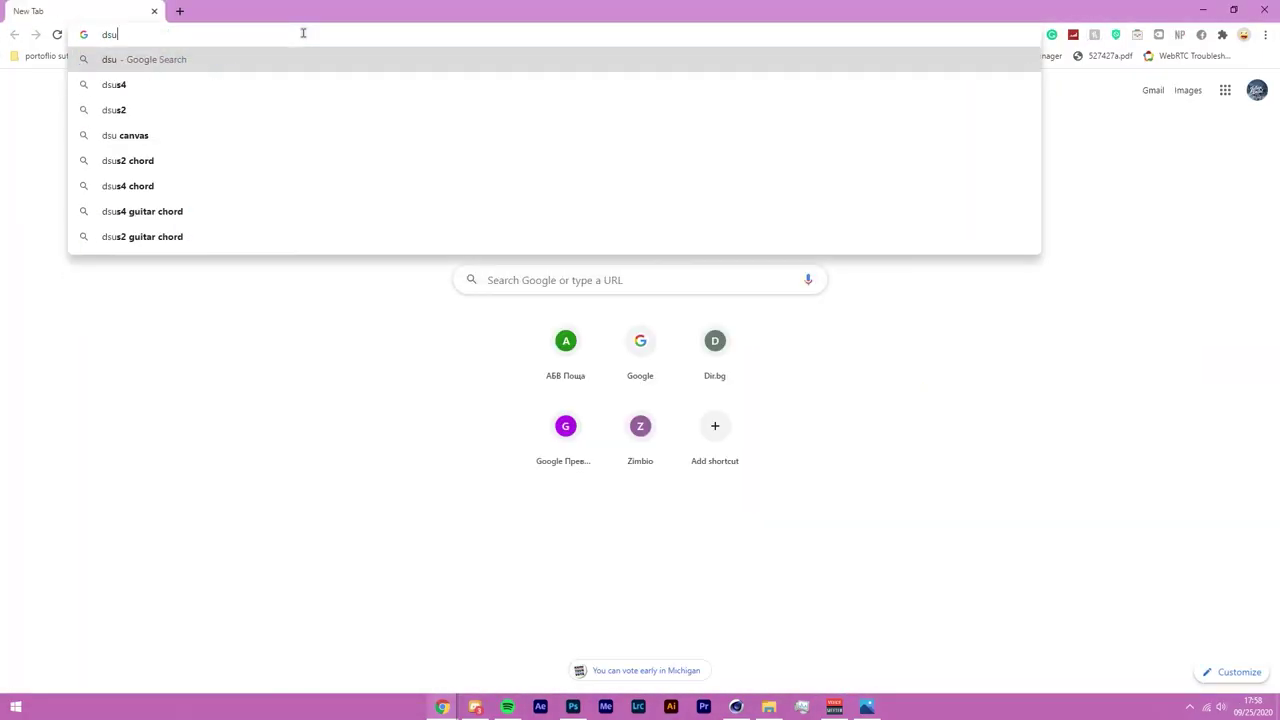
pyautogui.press('BackSpace')
pyautogui.press('BackSpace')
pyautogui.press('BackSpace')
pyautogui.write('ust texture')
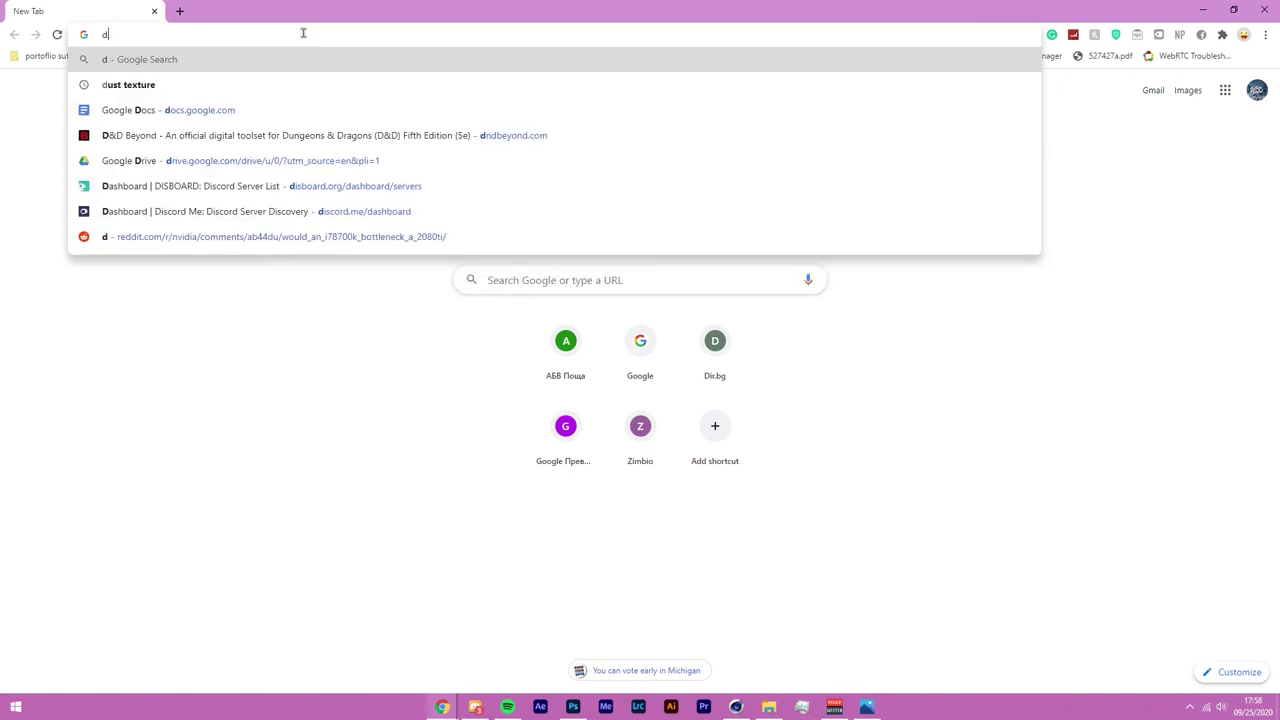
pyautogui.press('Return')
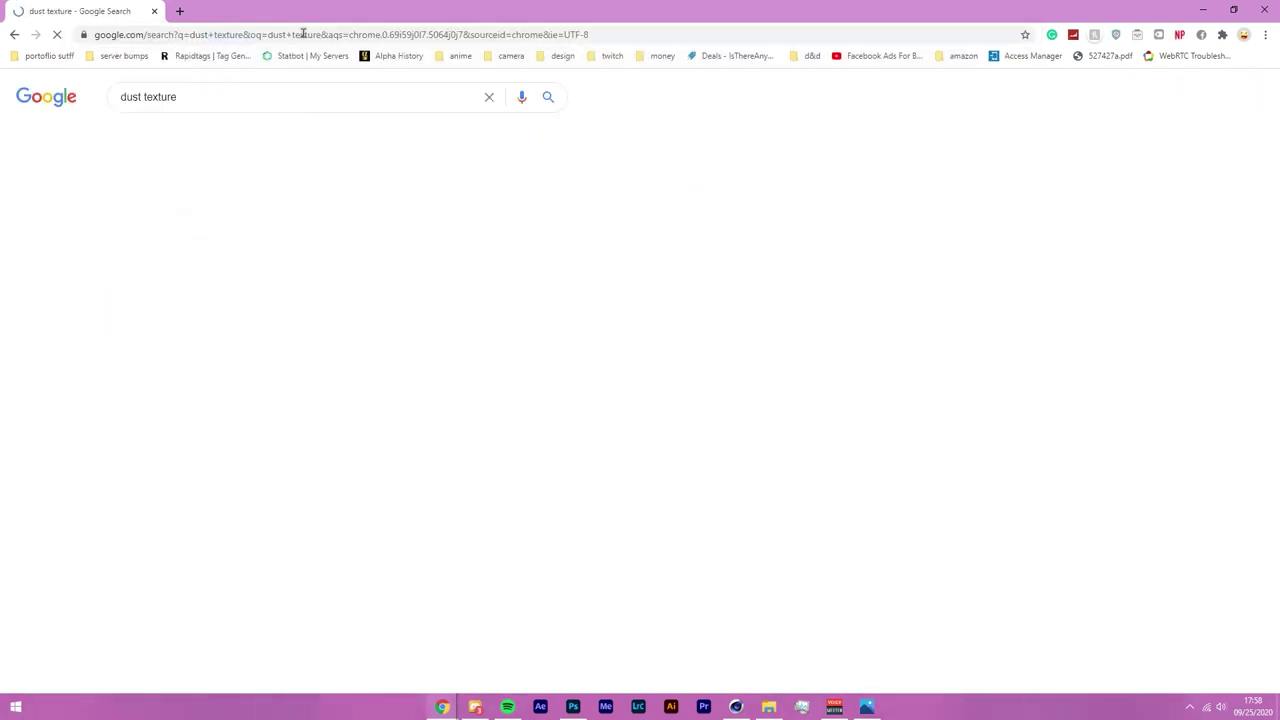
pyautogui.click(197, 134)
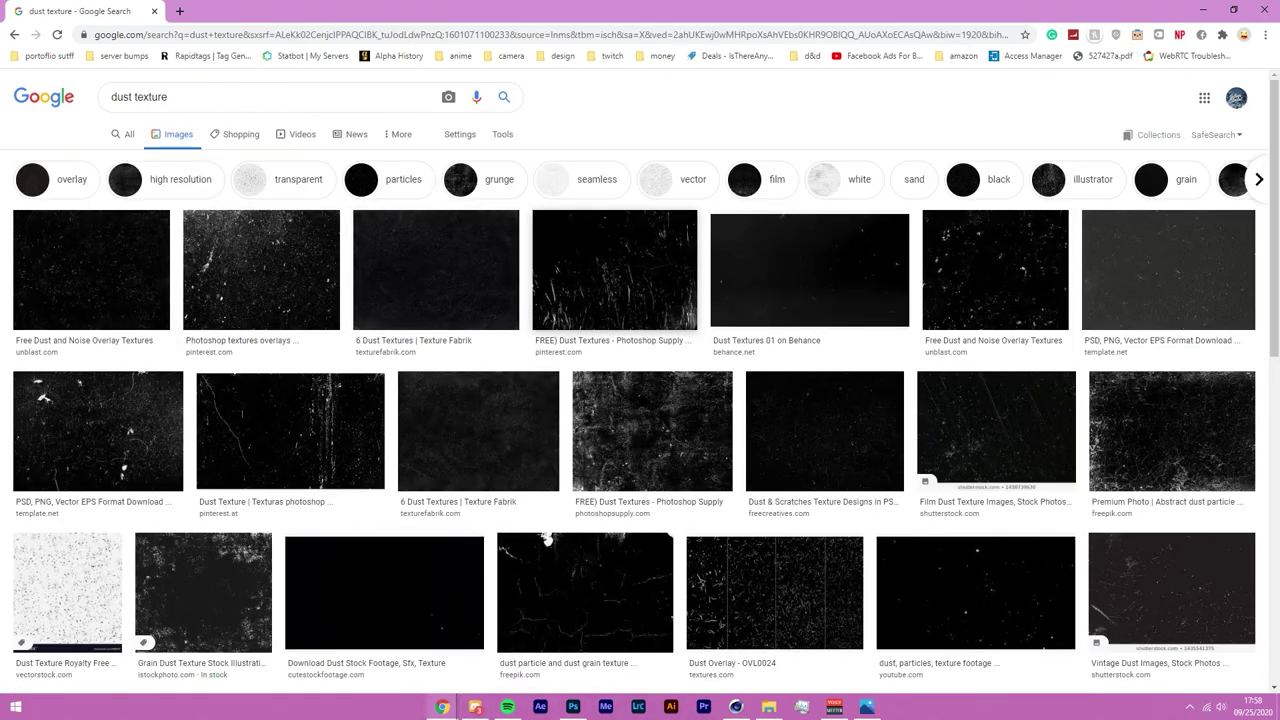
# Step: Compare dust textures in the image results, previewing the Texture Fabrik, Behance and Adobe Stock images and several related ones
pyautogui.click(441, 288)
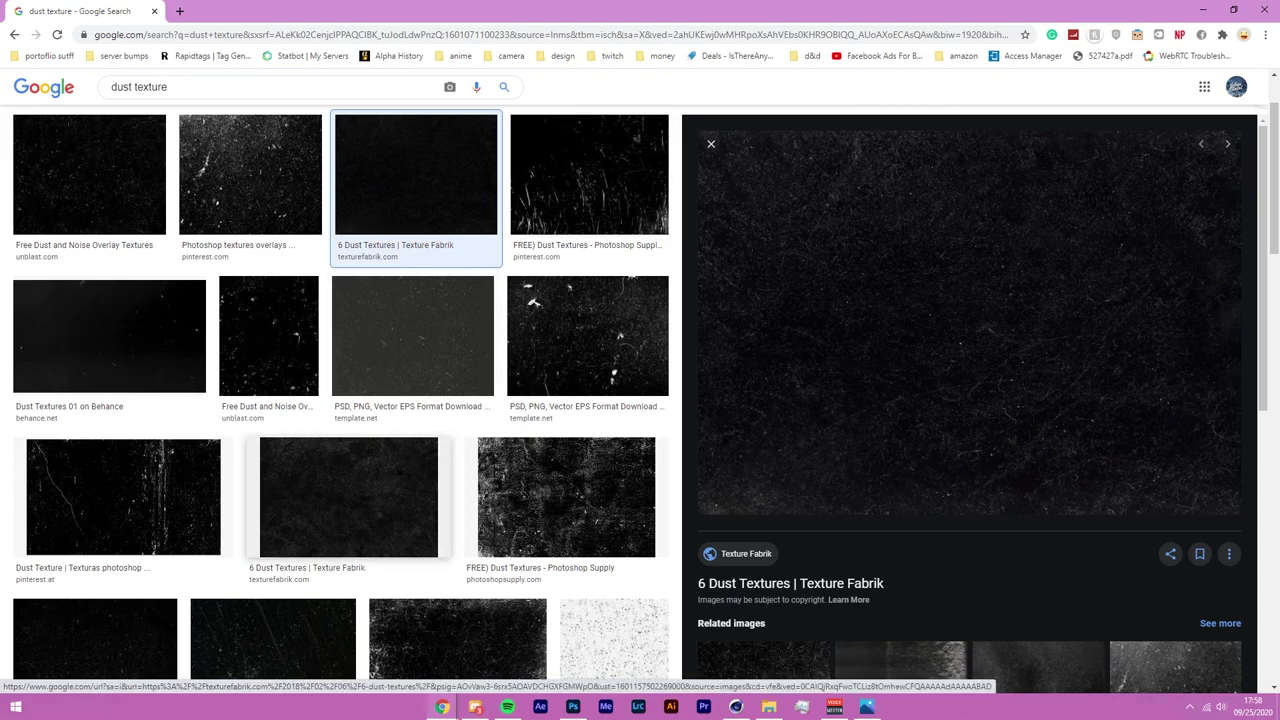
pyautogui.click(110, 340)
pyautogui.scroll(-5, 408, 433)
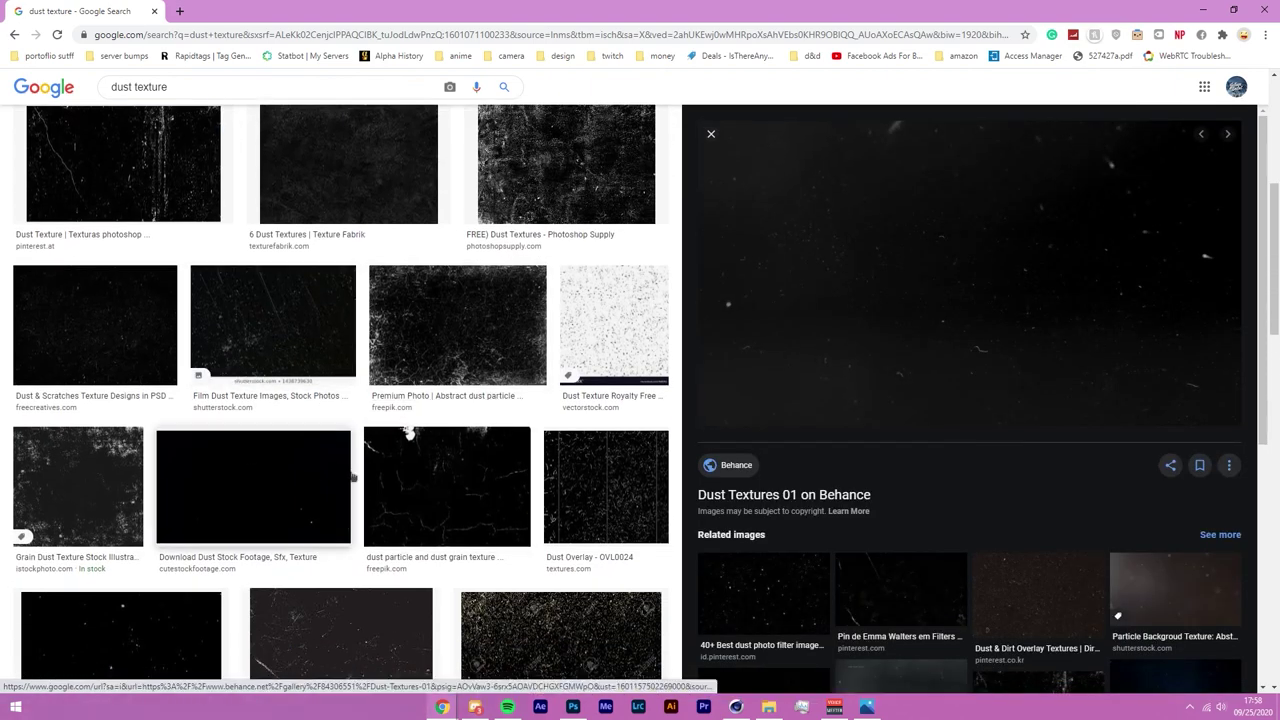
pyautogui.scroll(-1, 557, 437)
pyautogui.scroll(-3, 557, 437)
pyautogui.scroll(-3, 557, 437)
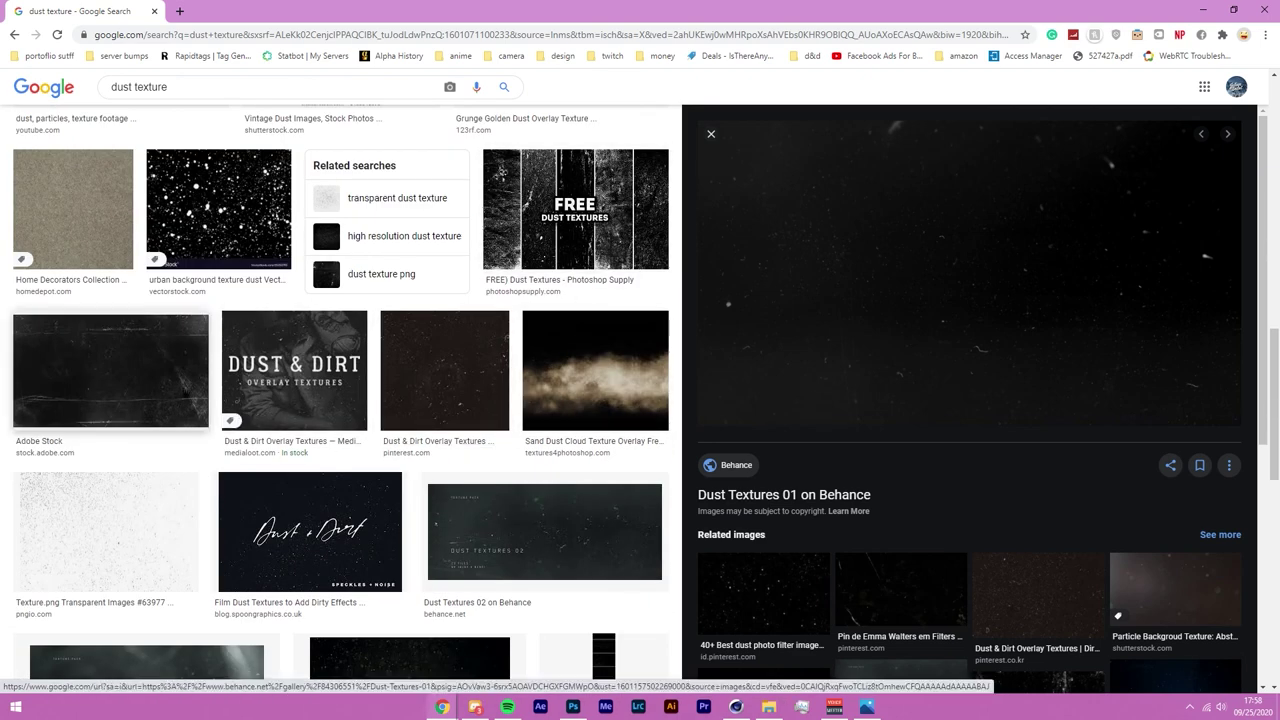
pyautogui.click(110, 370)
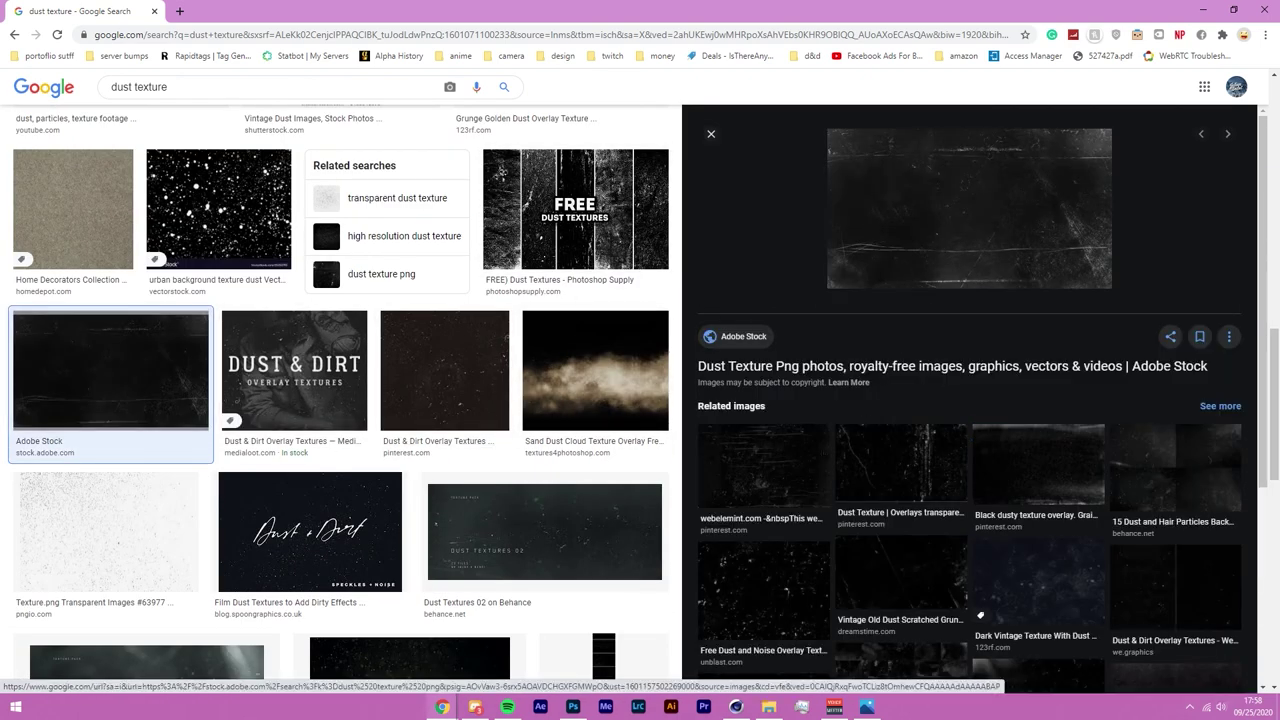
pyautogui.click(763, 466)
pyautogui.click(1150, 561)
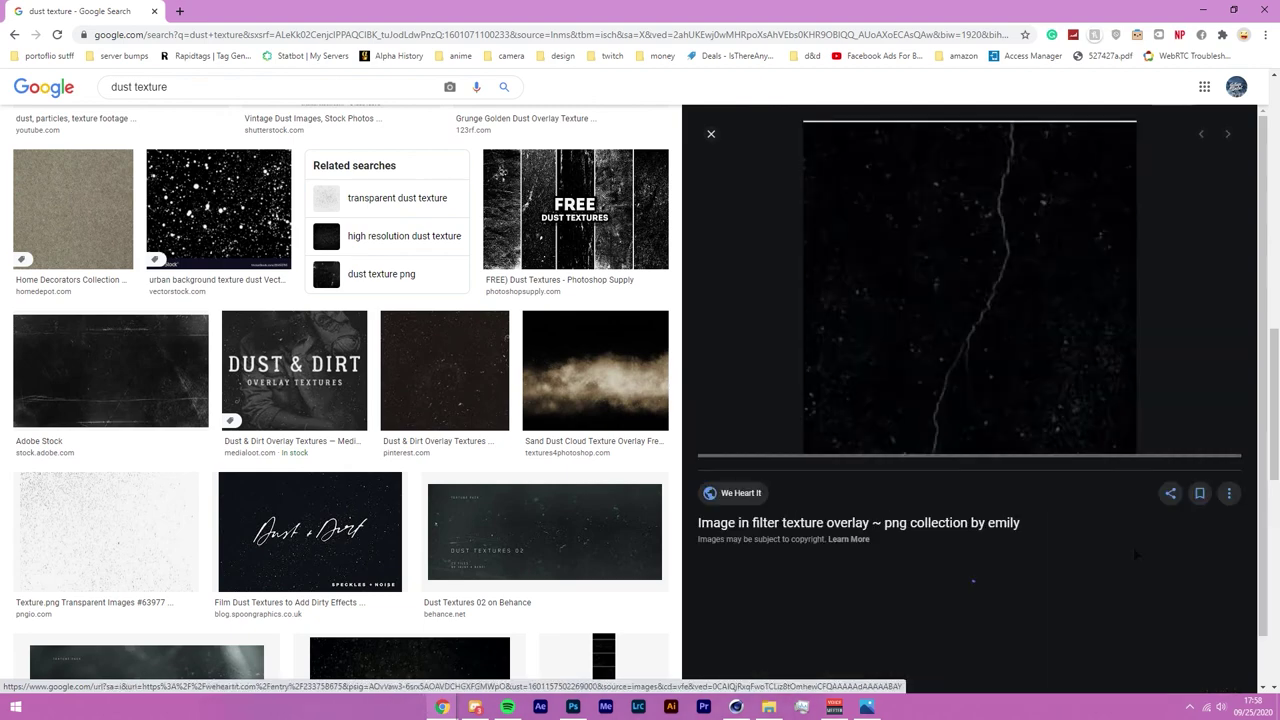
pyautogui.click(1040, 637)
# Step: Preview the Cute Stock Footage and YouTube dust overlays, and copy the FreeCreatives dust and scratches texture image
pyautogui.scroll(1, 364, 295)
pyautogui.scroll(5, 400, 300)
pyautogui.click(340, 440)
pyautogui.click(255, 290)
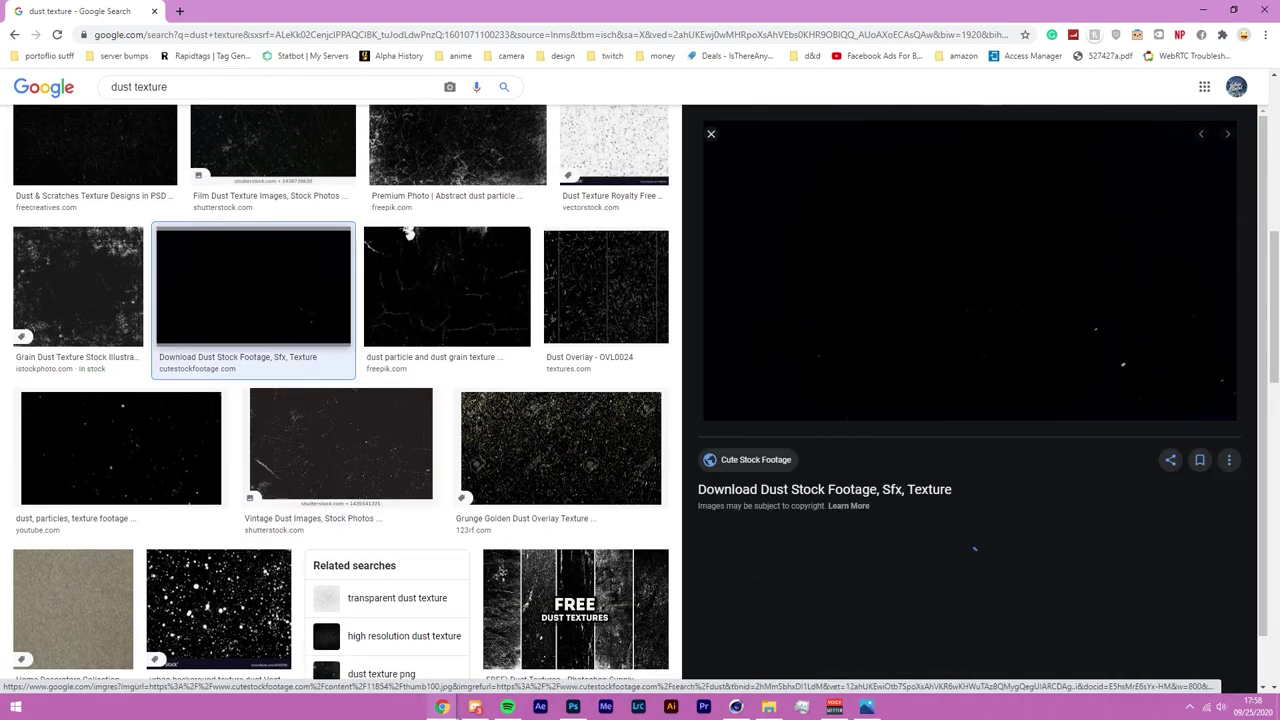
pyautogui.click(121, 448)
pyautogui.scroll(3, 340, 390)
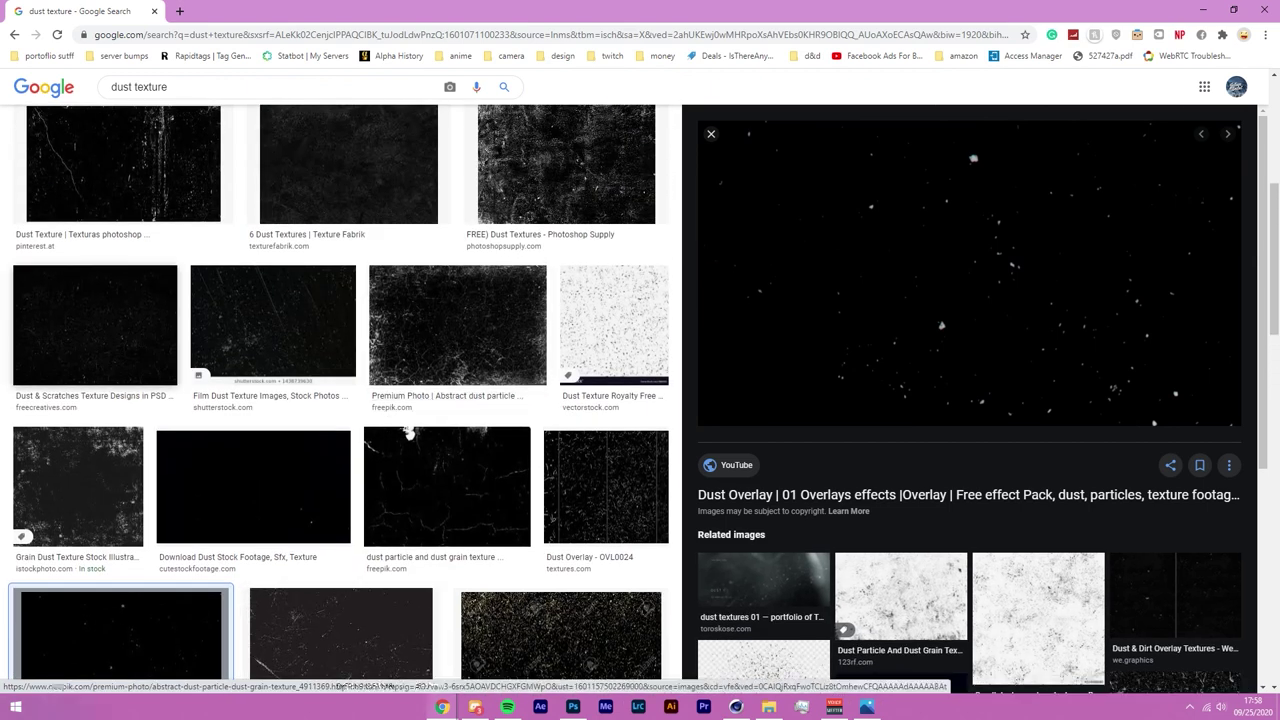
pyautogui.click(95, 325)
pyautogui.rightClick(804, 226)
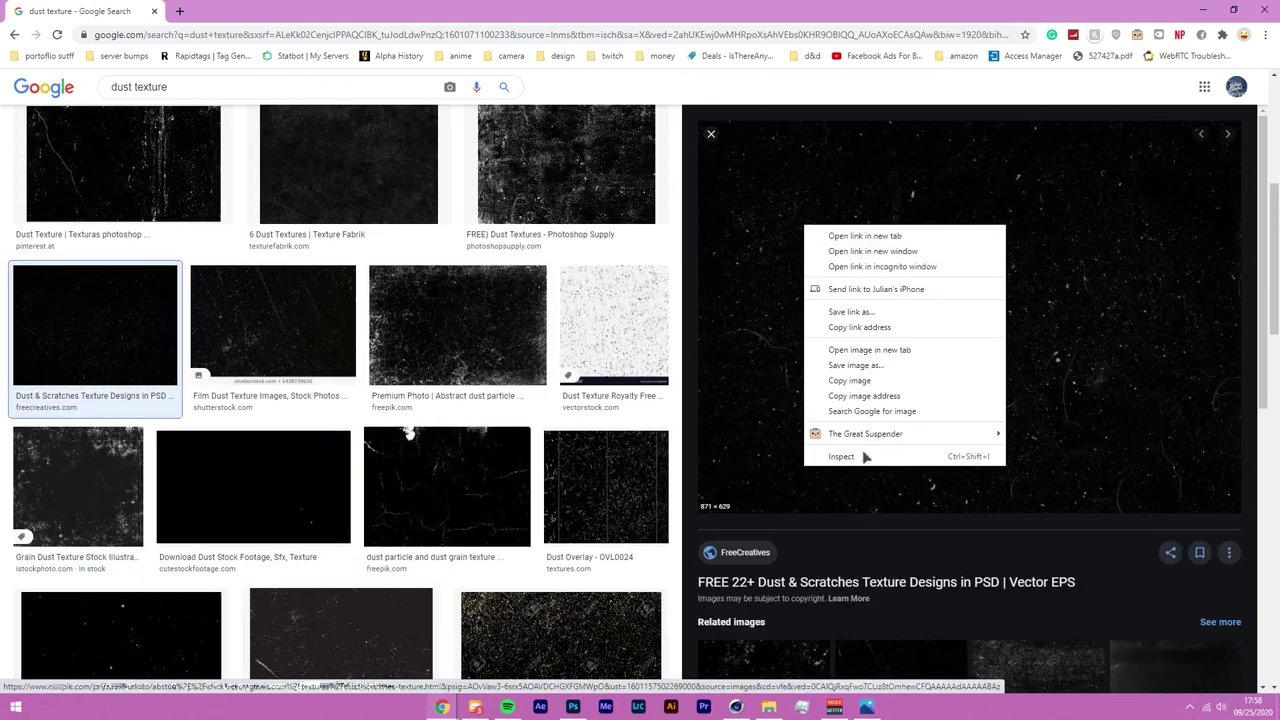
pyautogui.click(864, 381)
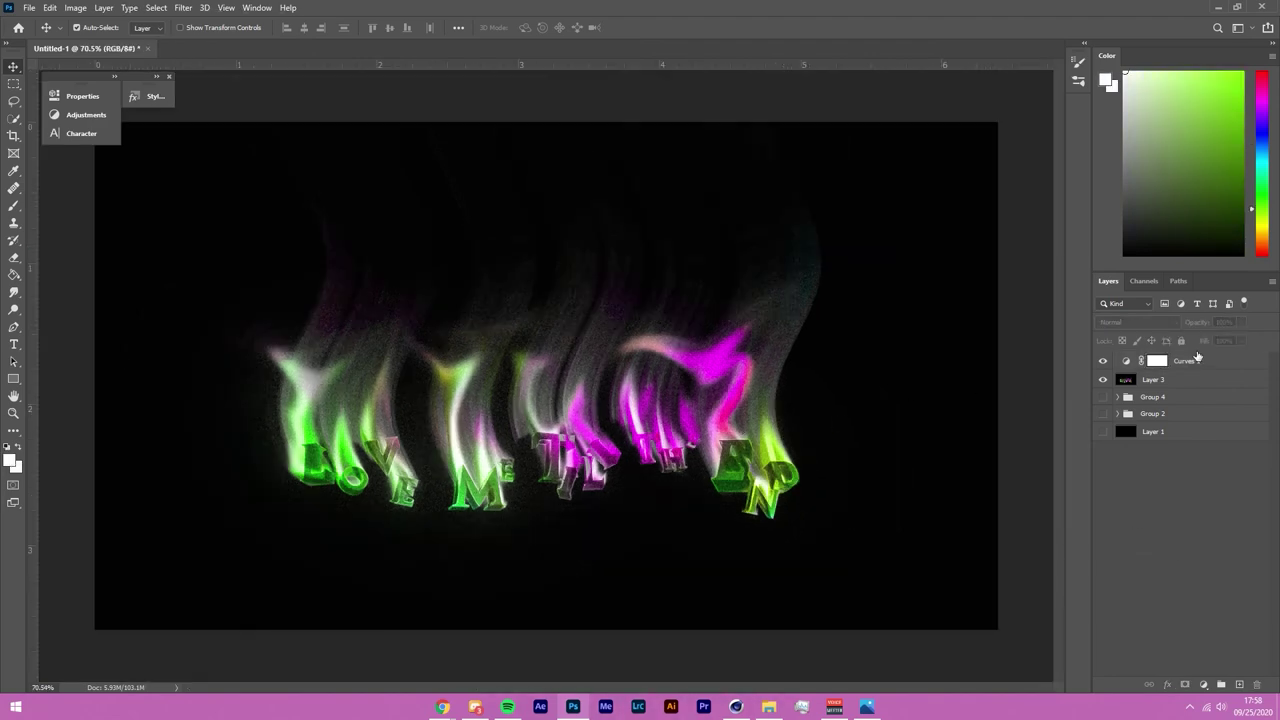
# Step: Paste the dust and scratches texture as a new layer and scale it to 223.33% so it covers the whole canvas
pyautogui.hotkey('ctrl', 'v')
pyautogui.hotkey('ctrl', 't')
pyautogui.moveTo(749, 522); pyautogui.dragTo(1051, 631)
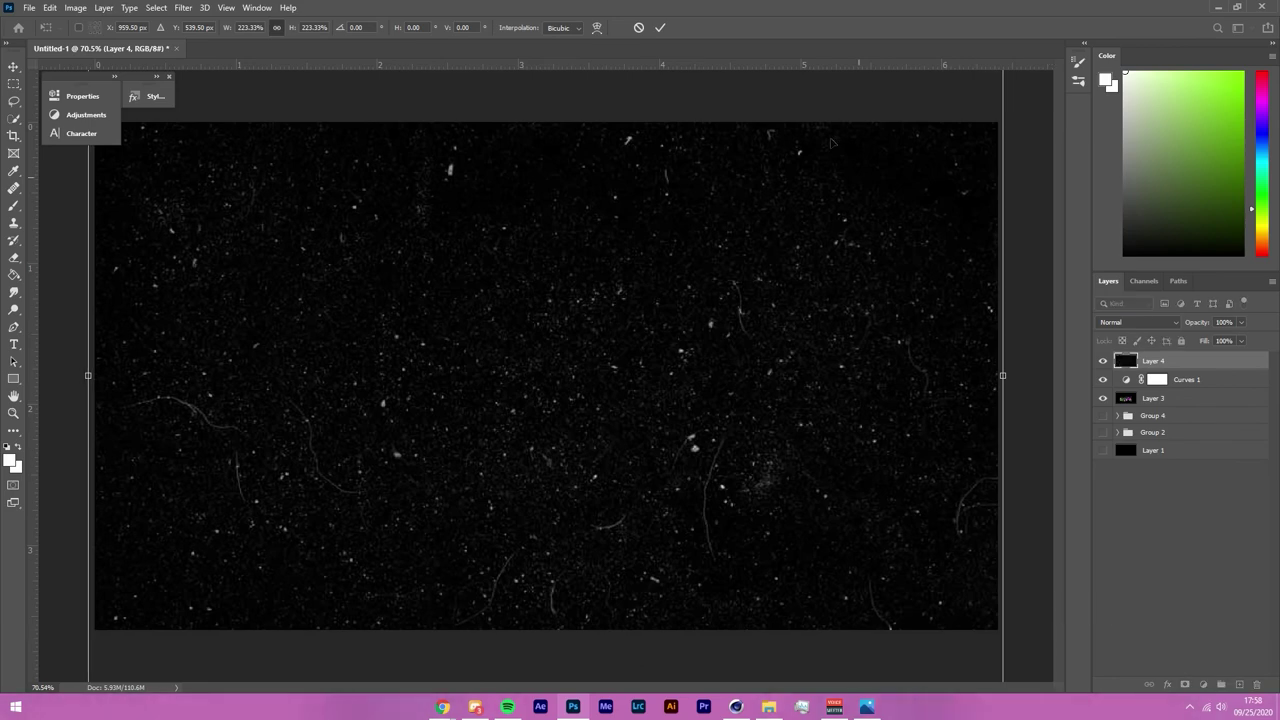
pyautogui.click(660, 27)
# Step: Set the dust layer's blend mode to Screen and lower its opacity
pyautogui.click(1125, 322)
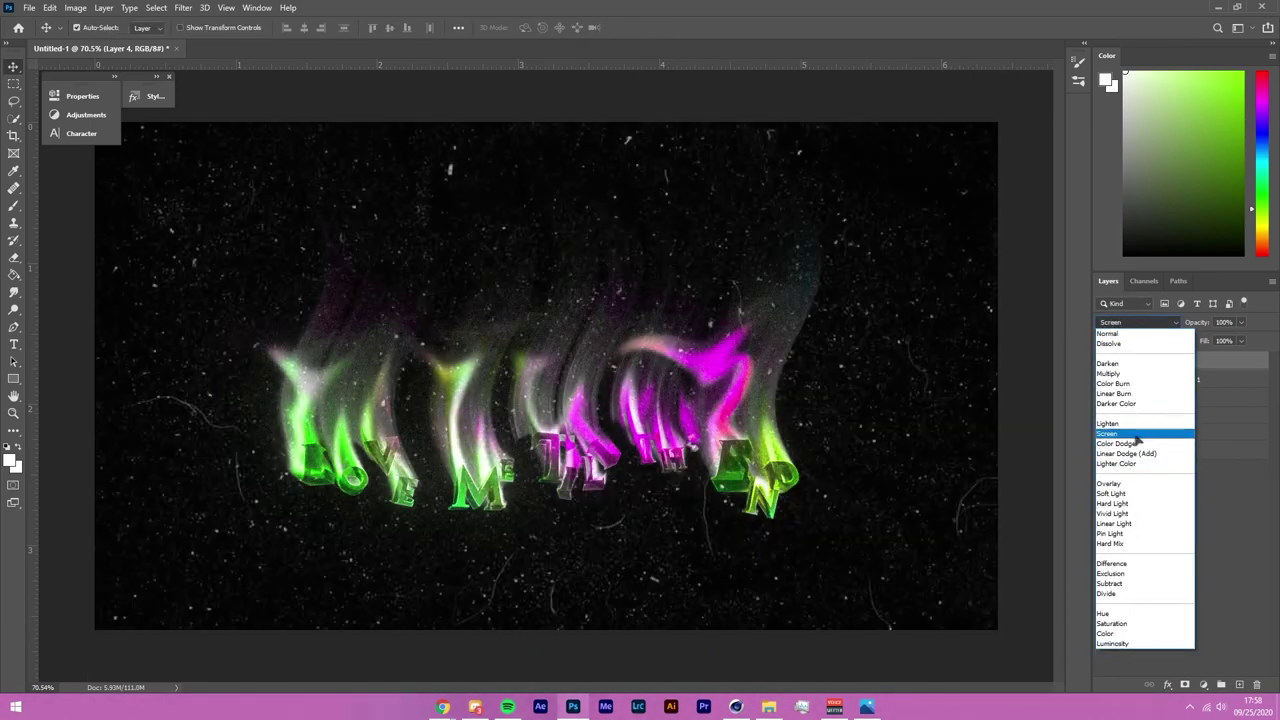
pyautogui.click(1118, 433)
pyautogui.moveTo(1193, 322); pyautogui.dragTo(1188, 322)
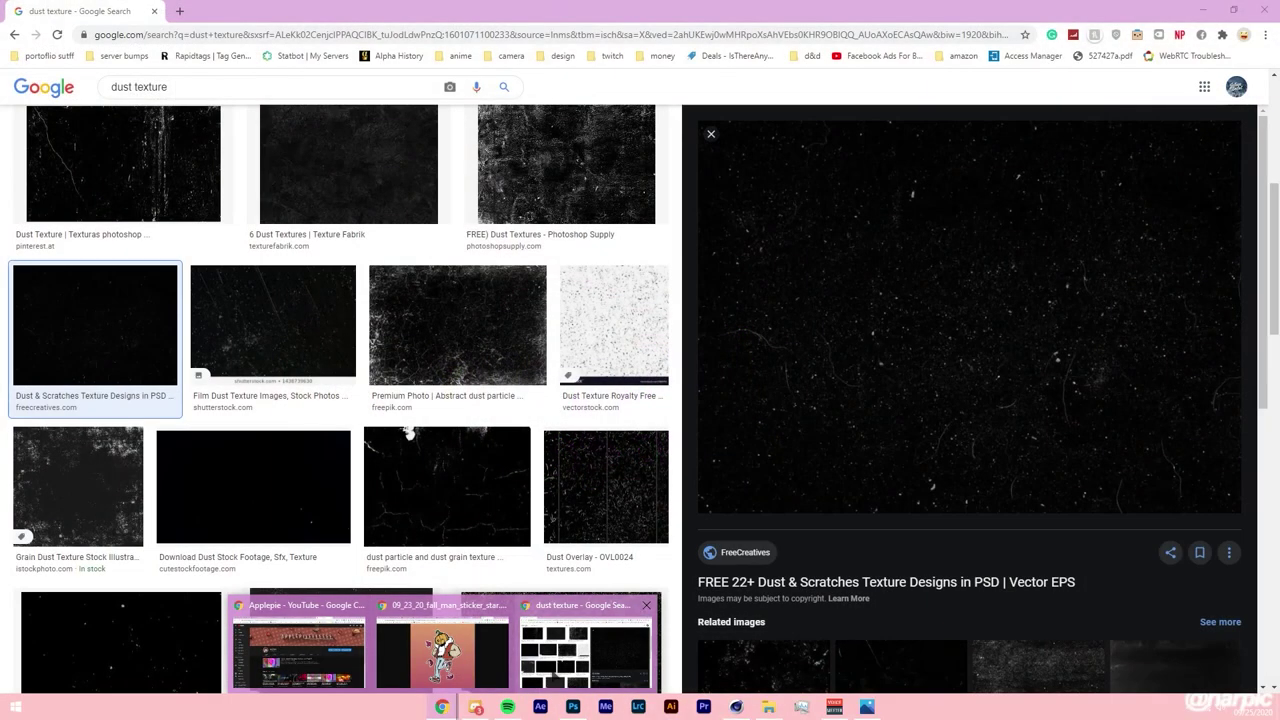
# Step: Switch to Chrome, copy the Behance "Dust Textures 01" image from the search results, and return to Photoshop
pyautogui.click(300, 655)
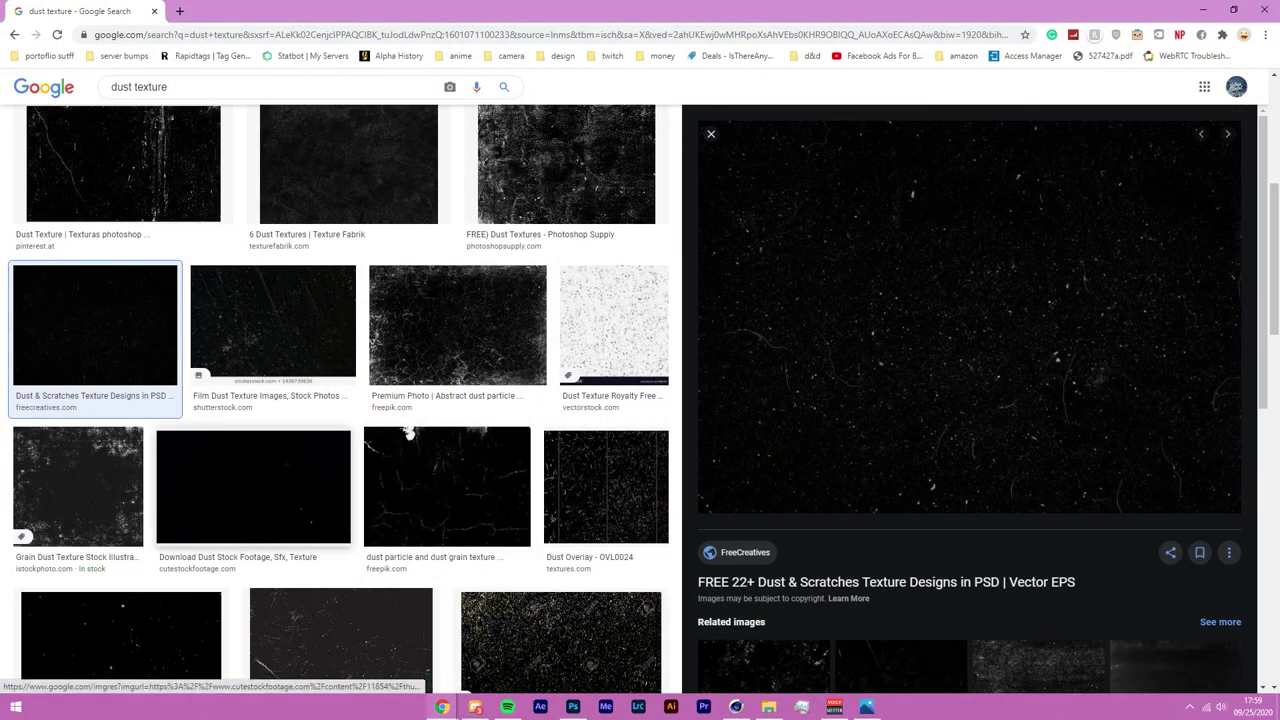
pyautogui.scroll(5, 408, 432)
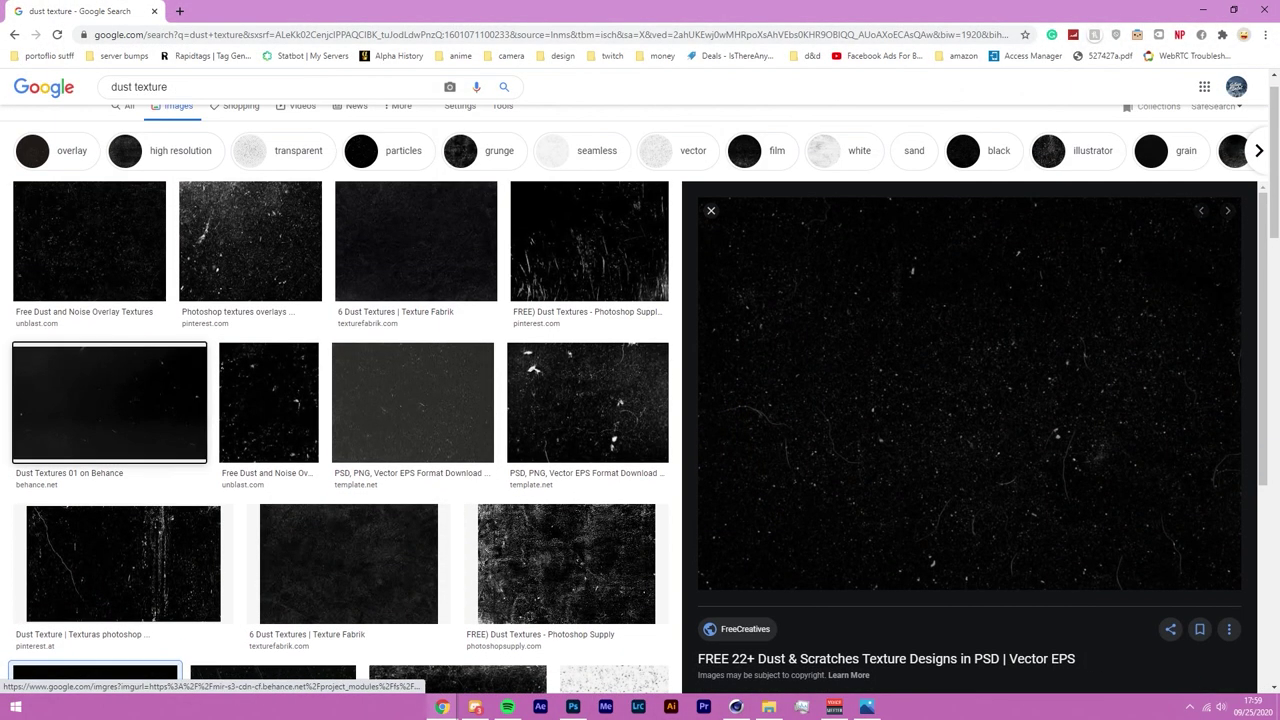
pyautogui.click(109, 402)
pyautogui.rightClick(908, 356)
pyautogui.click(950, 510)
pyautogui.click(573, 707)
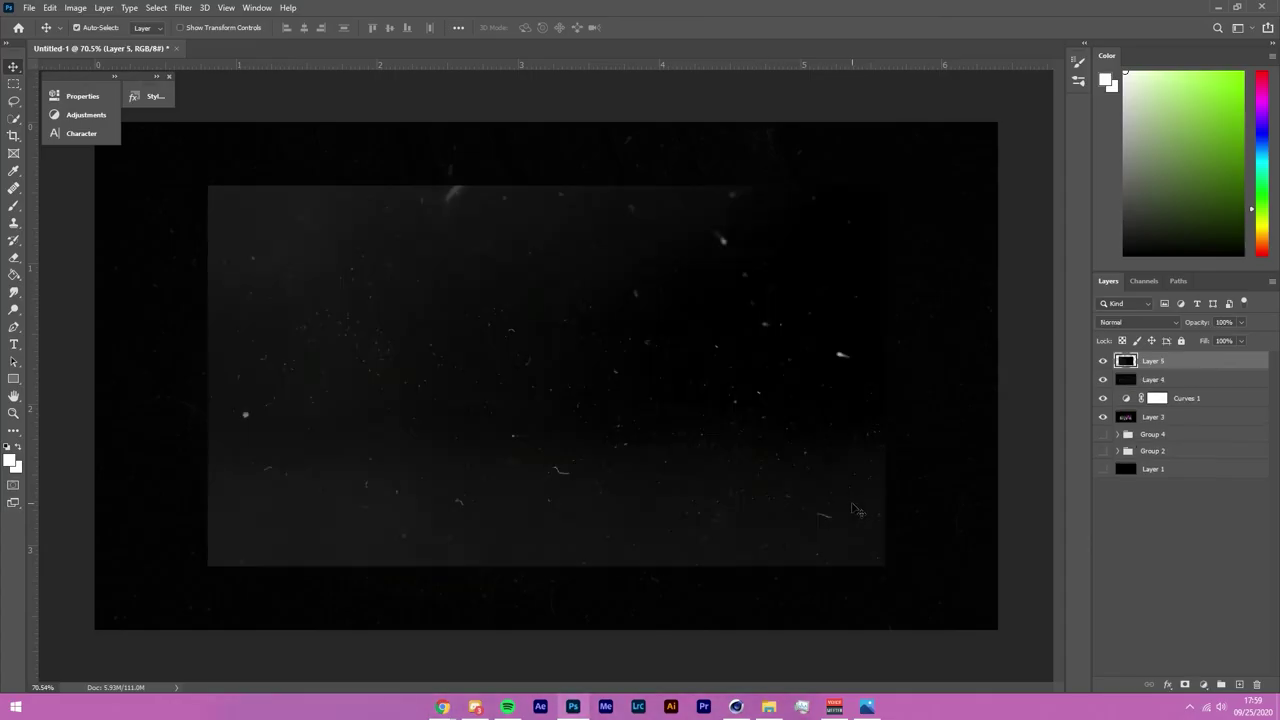
# Step: Paste the second dust texture above Layer 4 and enlarge it to fill the canvas
pyautogui.hotkey('ctrl', 'v')
pyautogui.hotkey('ctrl', 't')
pyautogui.moveTo(825, 532); pyautogui.dragTo(920, 586)
pyautogui.press('Return')
# Step: Try the Screen and Color Dodge blend modes on Layer 5, with Color Dodge at 71% opacity
pyautogui.click(1138, 322)
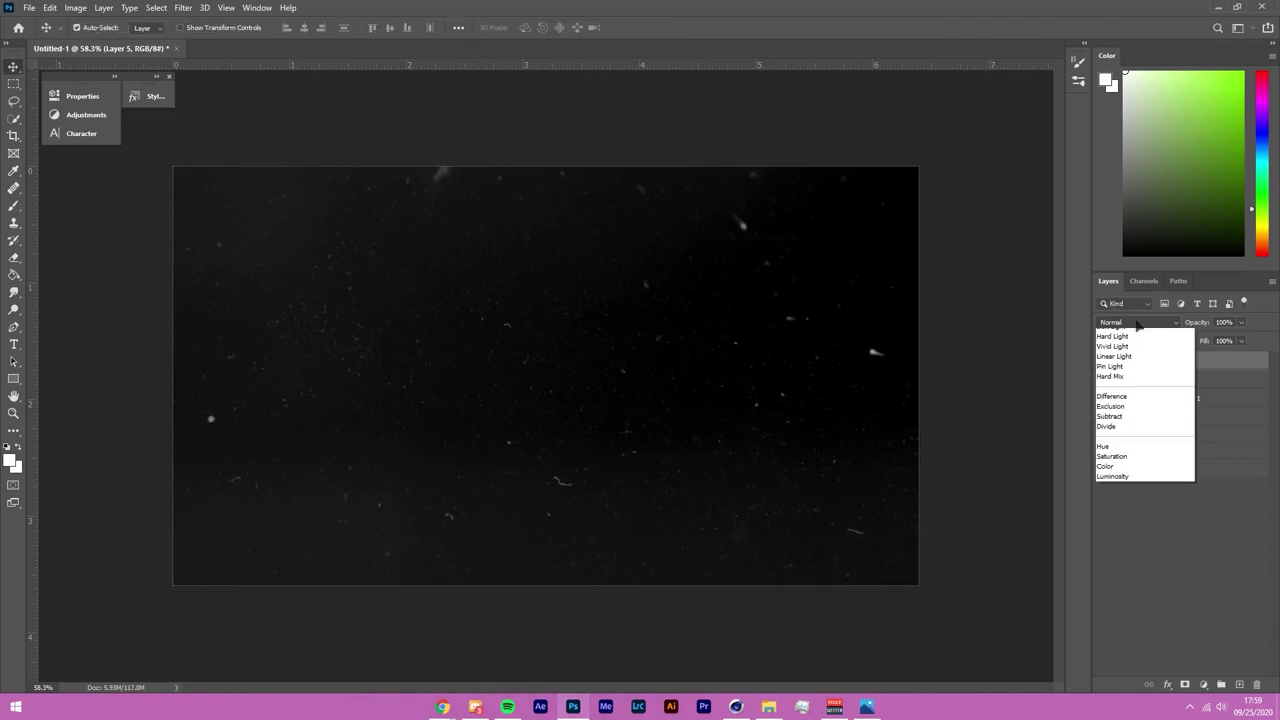
pyautogui.click(1130, 436)
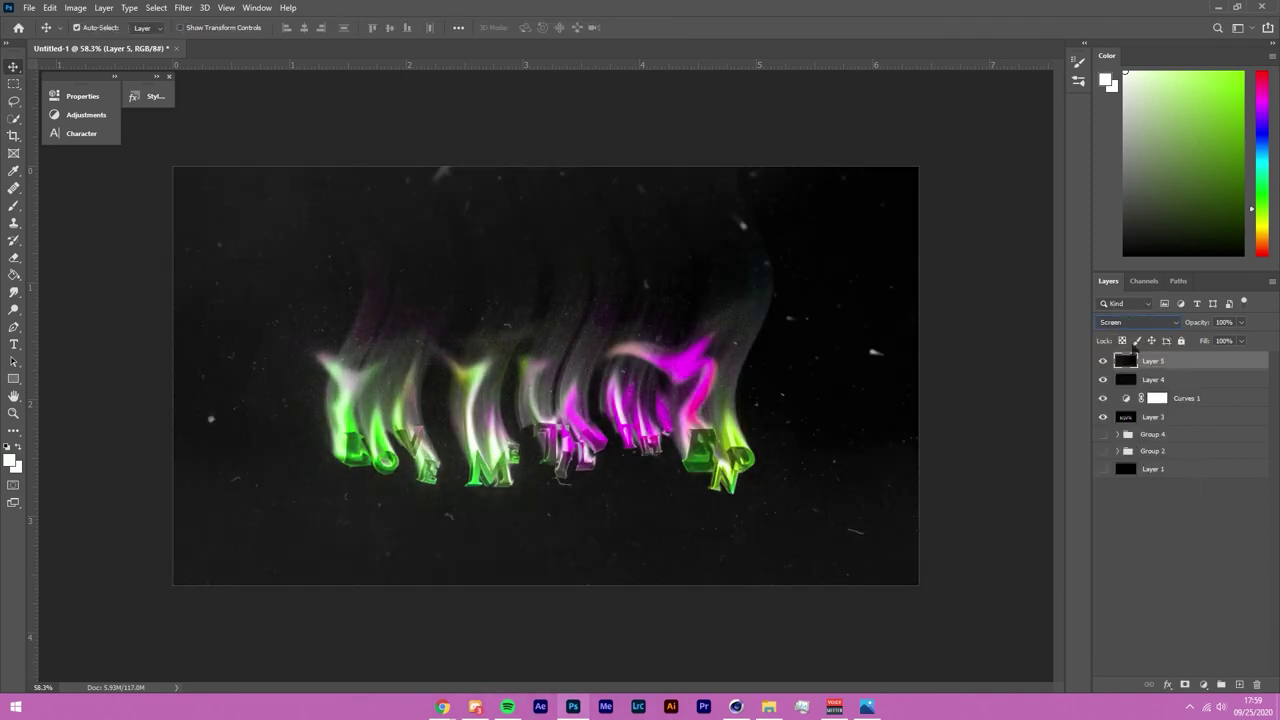
pyautogui.click(1132, 322)
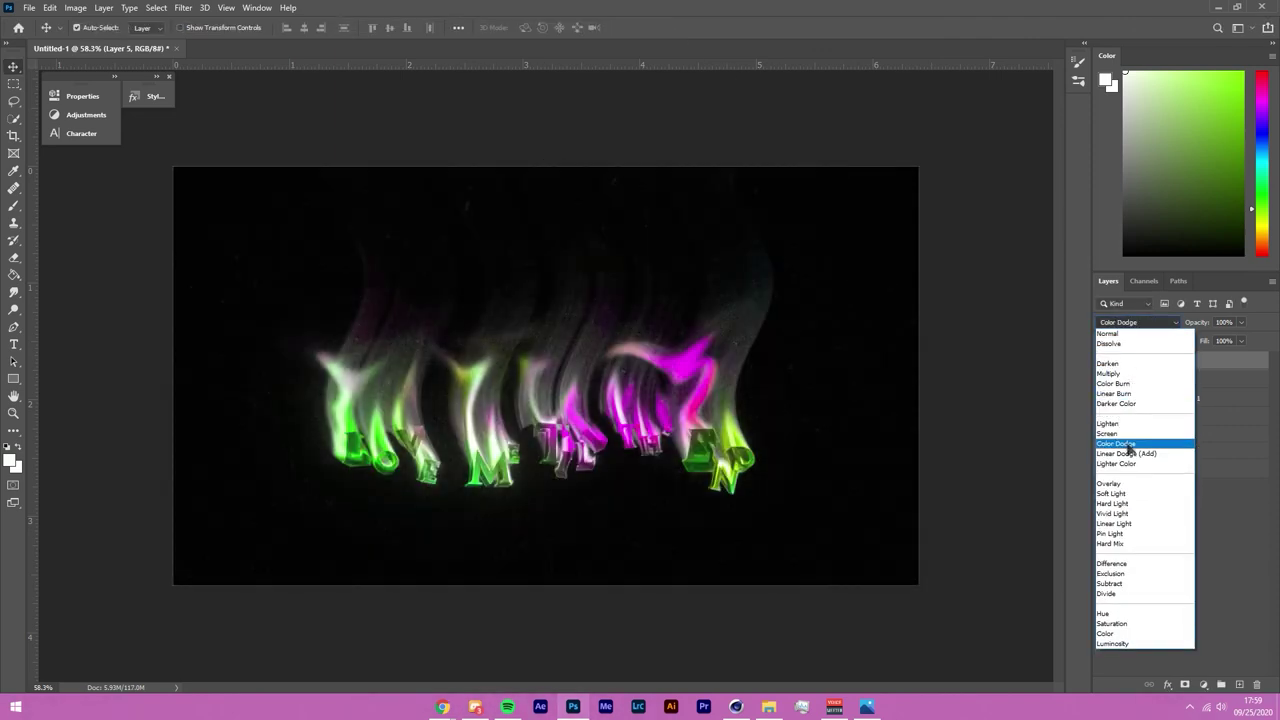
pyautogui.click(1127, 443)
pyautogui.moveTo(1204, 326); pyautogui.dragTo(1158, 333)
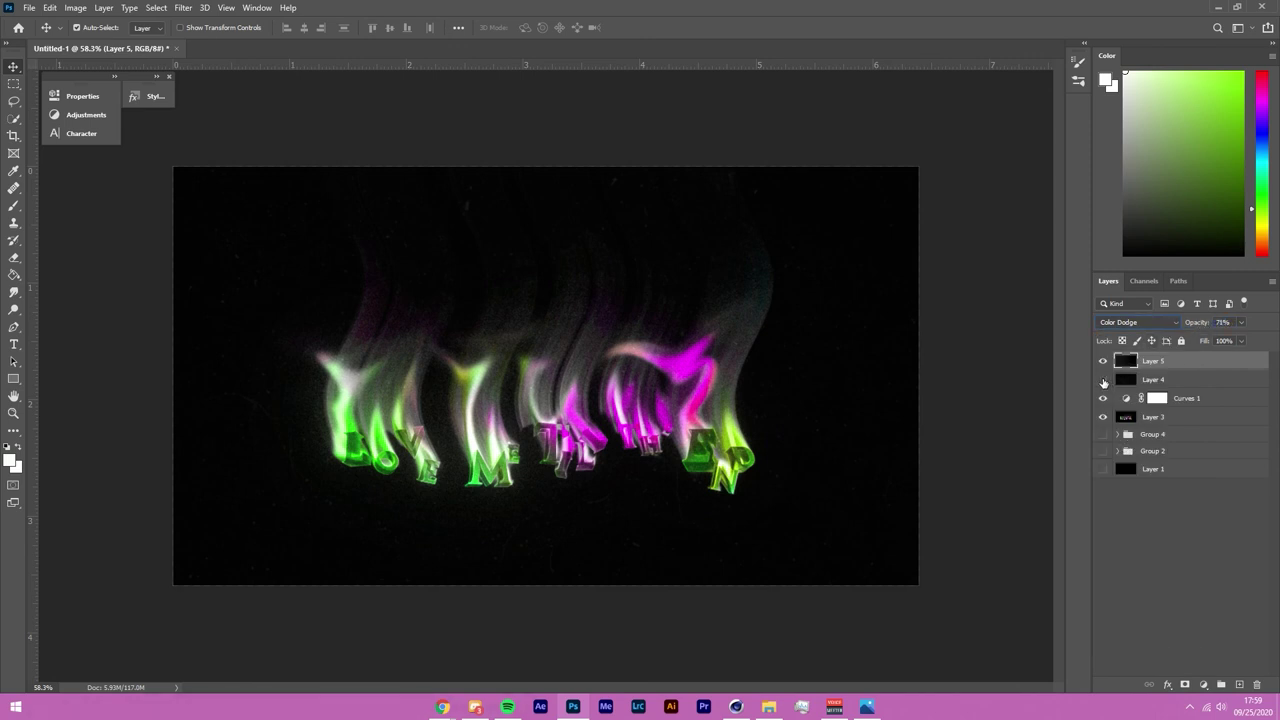
# Step: Set Layer 5's blend mode to Screen, reduce its opacity to a faint level, and make Layer 4 visible
pyautogui.click(1148, 322)
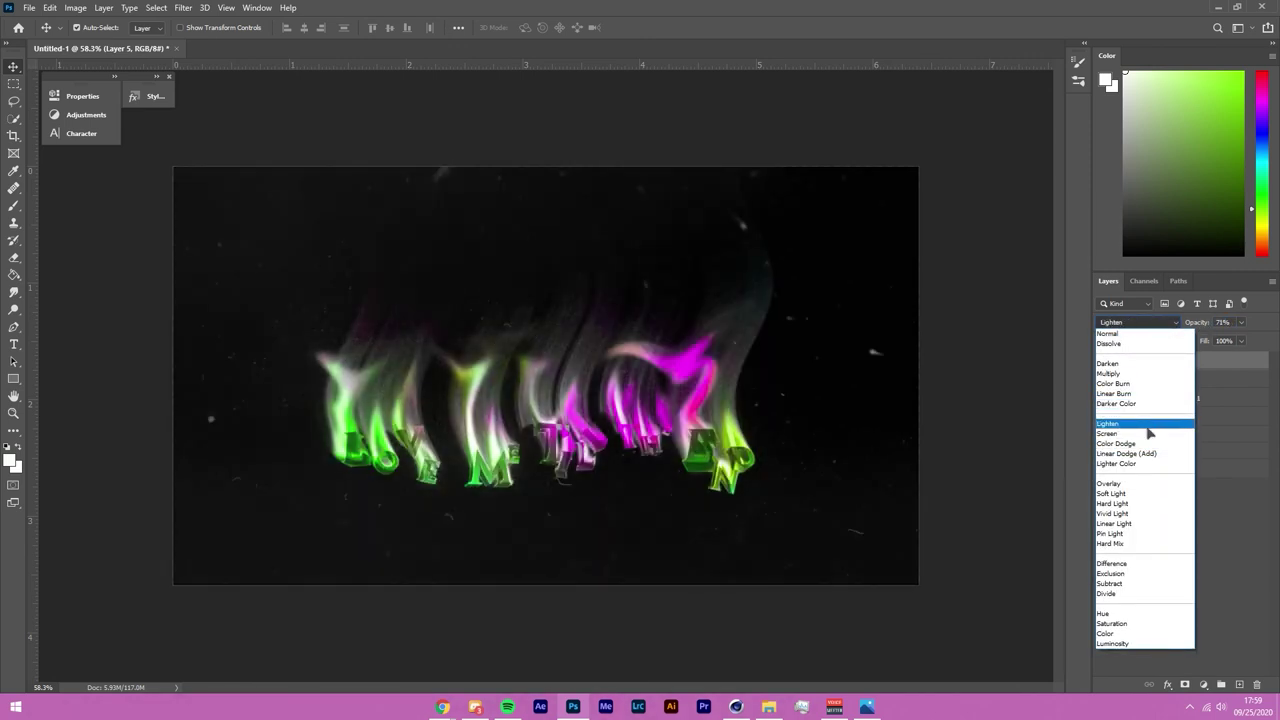
pyautogui.click(1126, 433)
pyautogui.press('6')
pyautogui.moveTo(1191, 326); pyautogui.dragTo(1202, 326)
pyautogui.press('2')
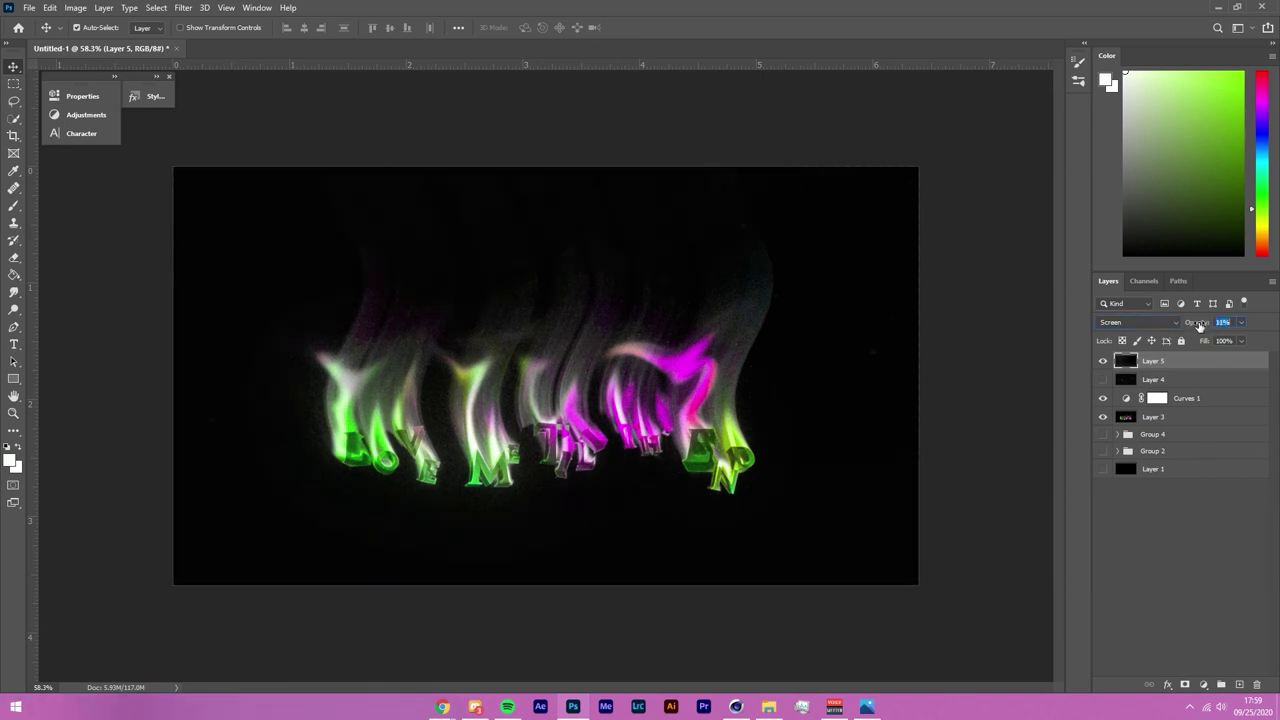
pyautogui.click(1103, 380)
pyautogui.click(730, 612)
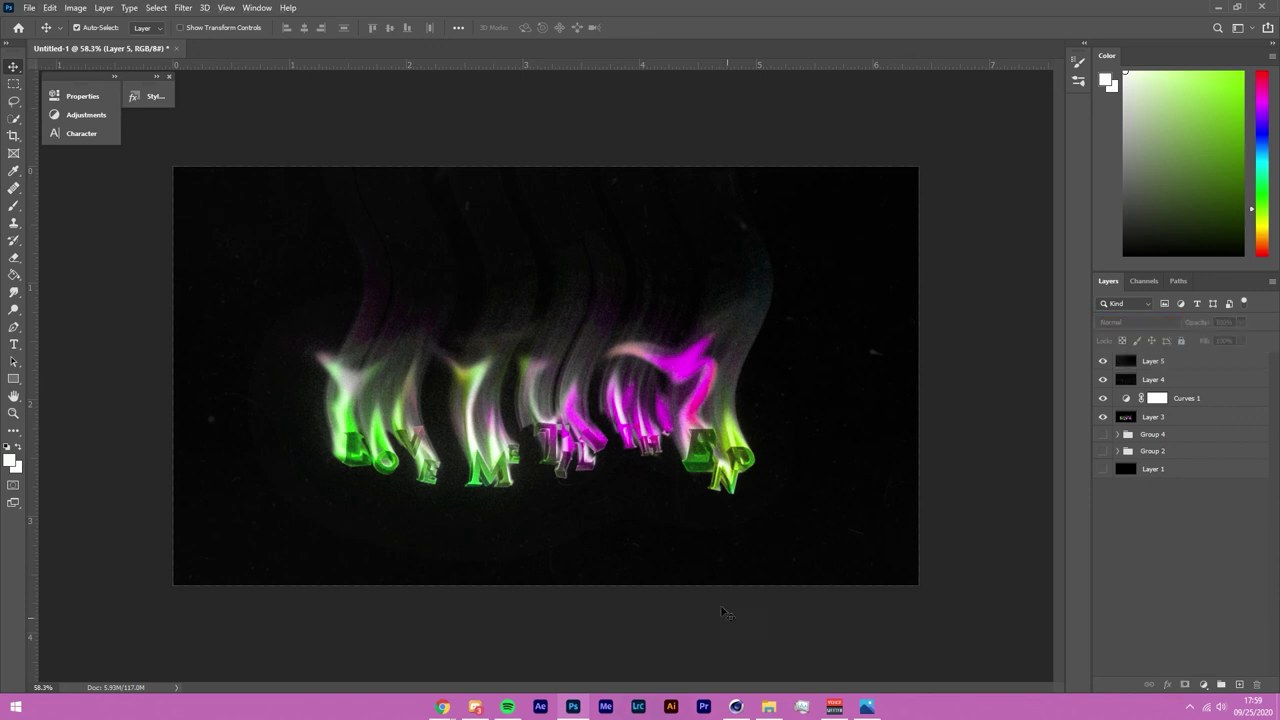
# Step: Examine the grain and dust up close across the flames above the lettering
pyautogui.scroll(8, 500, 472)
pyautogui.scroll(-3, 502, 472)
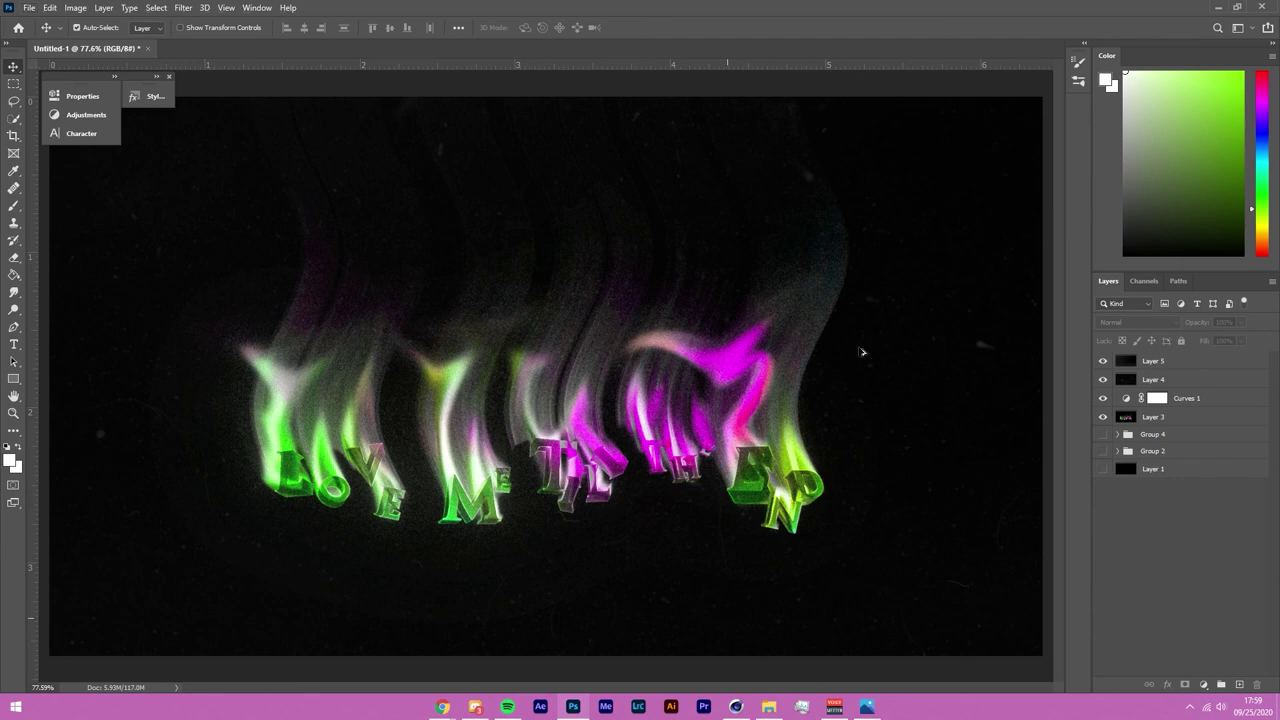
pyautogui.scroll(8, 588, 330)
pyautogui.scroll(3, 900, 305)
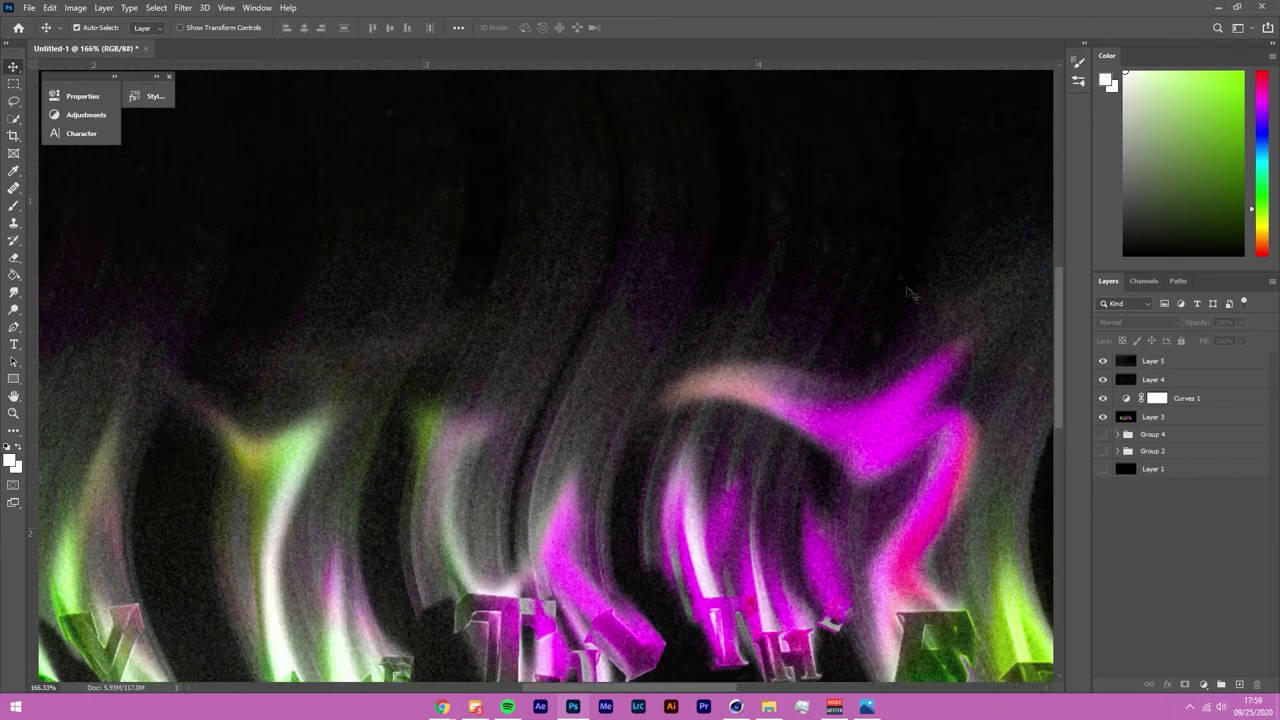
pyautogui.hscroll(3, 891, 291)
pyautogui.scroll(-3, 897, 296)
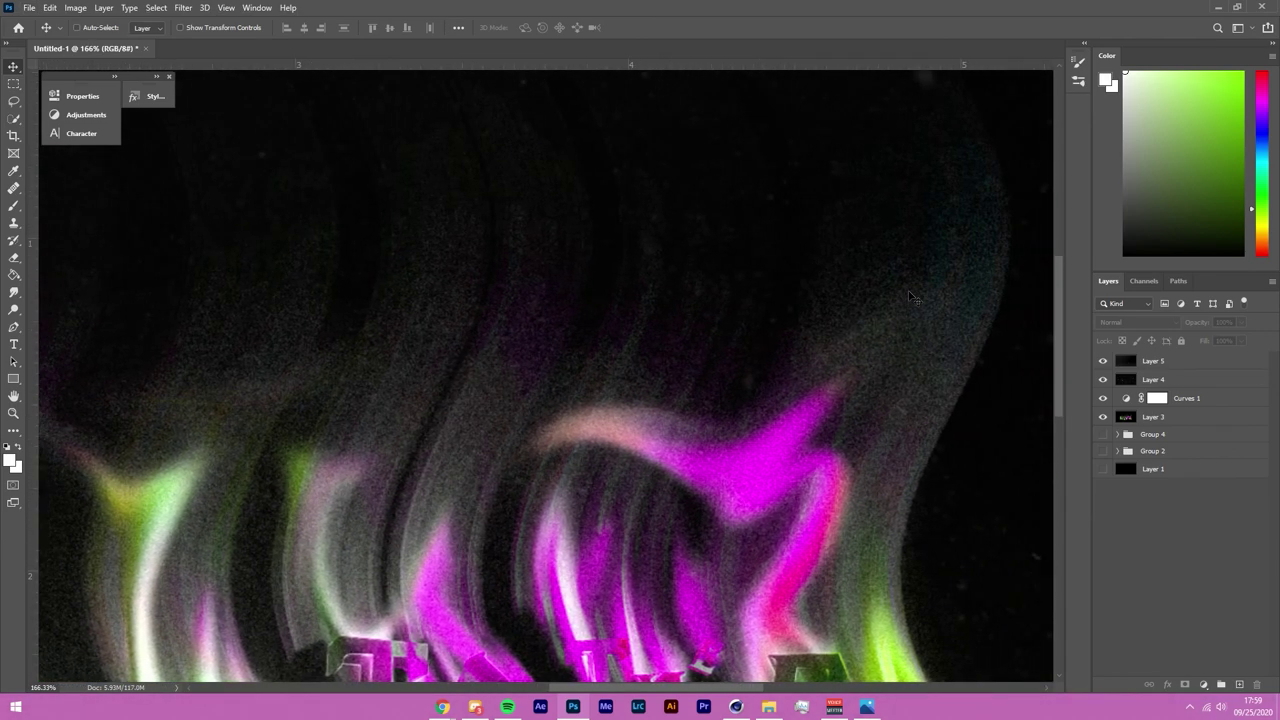
pyautogui.scroll(-3, 700, 300)
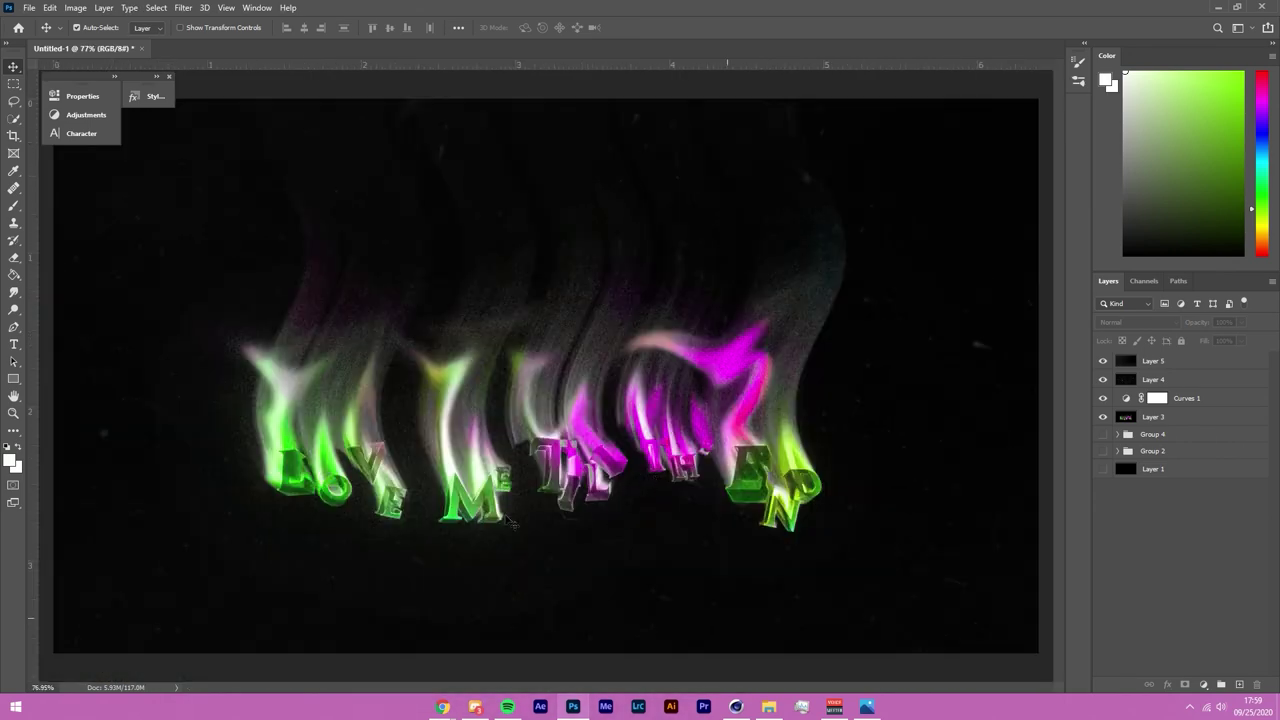
# Step: Lasso a small patch on the outer bend of the flame rising from the word "END"
pyautogui.hotkey('alt', 'Tab')
pyautogui.click(1214, 423)
pyautogui.click(14, 101)
pyautogui.moveTo(853, 217)
pyautogui.mouseDown()
pyautogui.moveTo(762, 292)
pyautogui.moveTo(857, 210)
pyautogui.mouseUp()
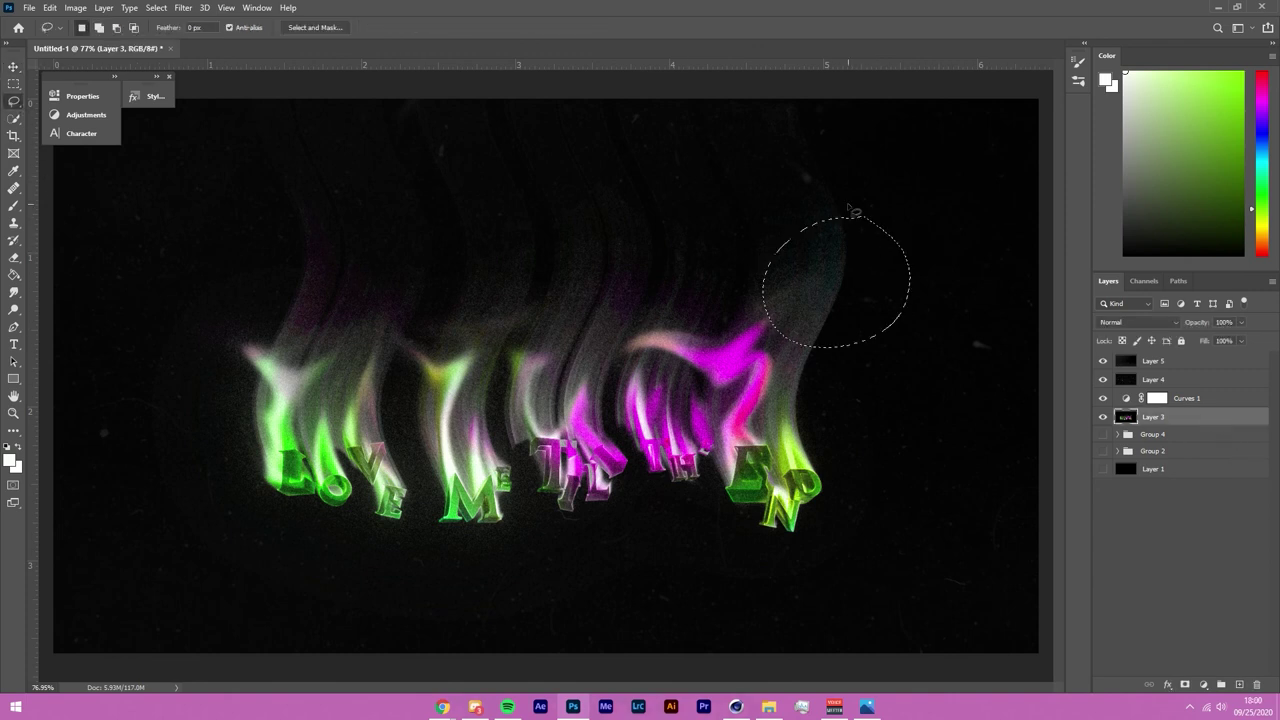
pyautogui.click(1191, 553)
pyautogui.click(903, 323)
pyautogui.moveTo(848, 238)
pyautogui.mouseDown()
pyautogui.moveTo(851, 251)
pyautogui.moveTo(851, 224)
pyautogui.mouseUp()
# Step: Try the Pointillize filter on the lassoed flame patch of Layer 3, adjusting its cell size, and undo it
pyautogui.click(183, 7)
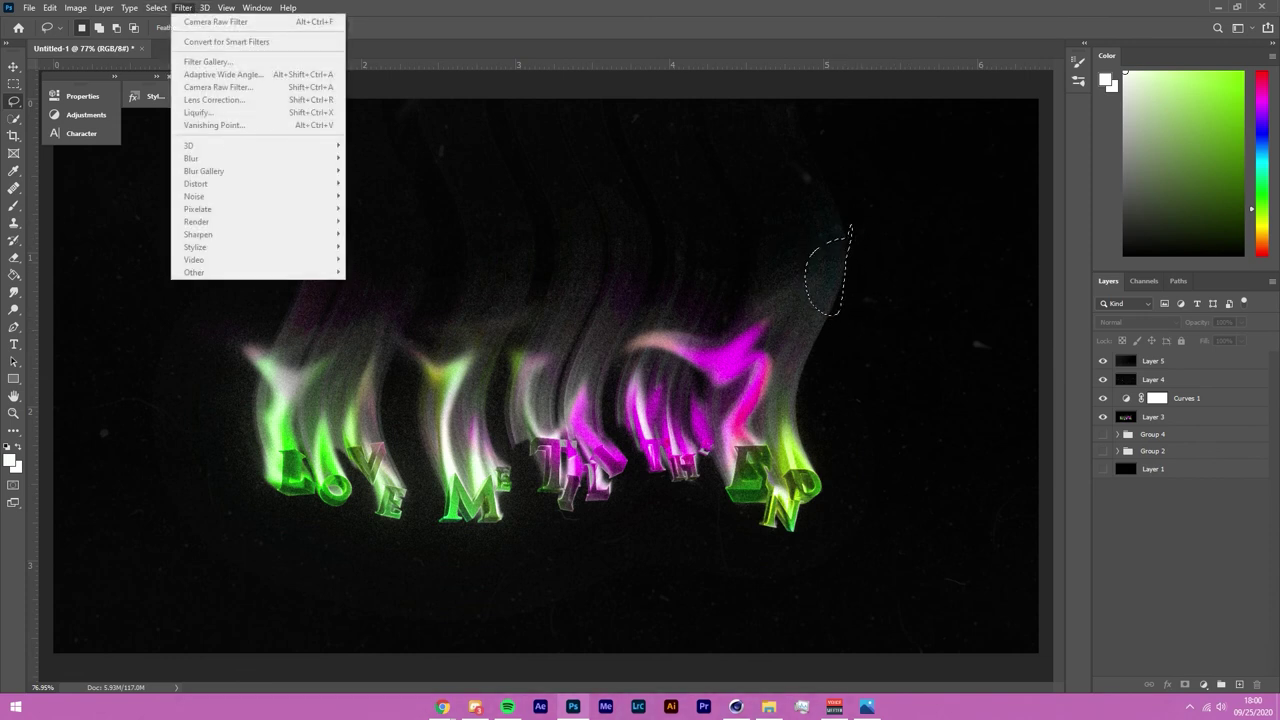
pyautogui.click(1208, 421)
pyautogui.click(183, 7)
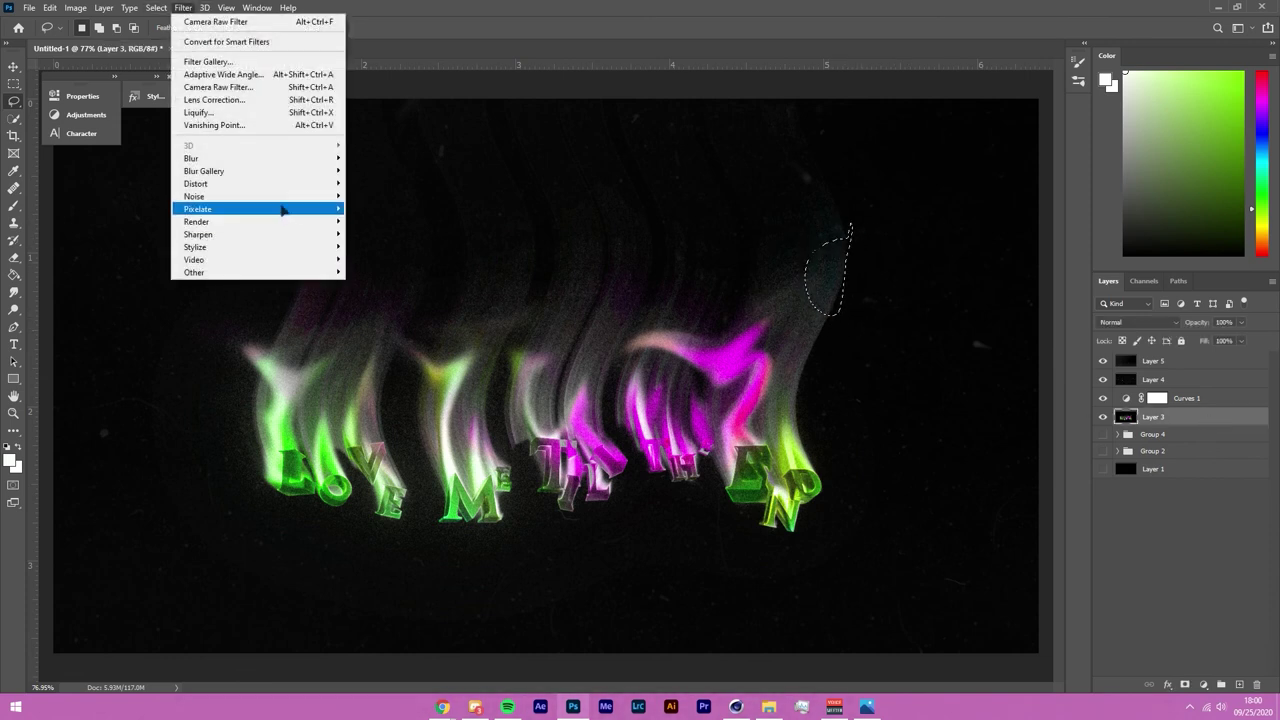
pyautogui.moveTo(282, 209)
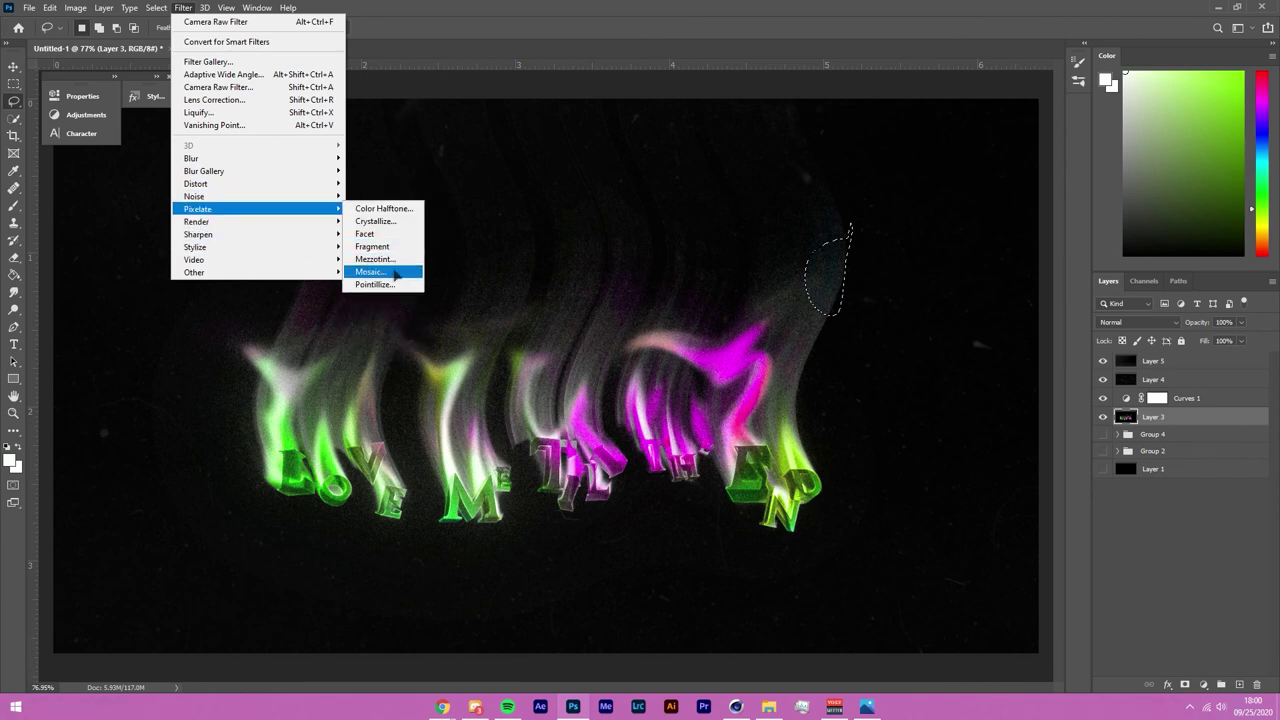
pyautogui.click(395, 284)
pyautogui.moveTo(546, 351); pyautogui.dragTo(542, 352)
pyautogui.click(712, 171)
pyautogui.click(918, 345)
pyautogui.scroll(8, 831, 302)
pyautogui.hotkey('ctrl', 'z')
# Step: Clear the selection, try a lasso patch in the smoke above "ME", and undo the recent selection changes
pyautogui.hotkey('ctrl', 'd')
pyautogui.scroll(-4, 655, 437)
pyautogui.moveTo(339, 292); pyautogui.dragTo(343, 283)
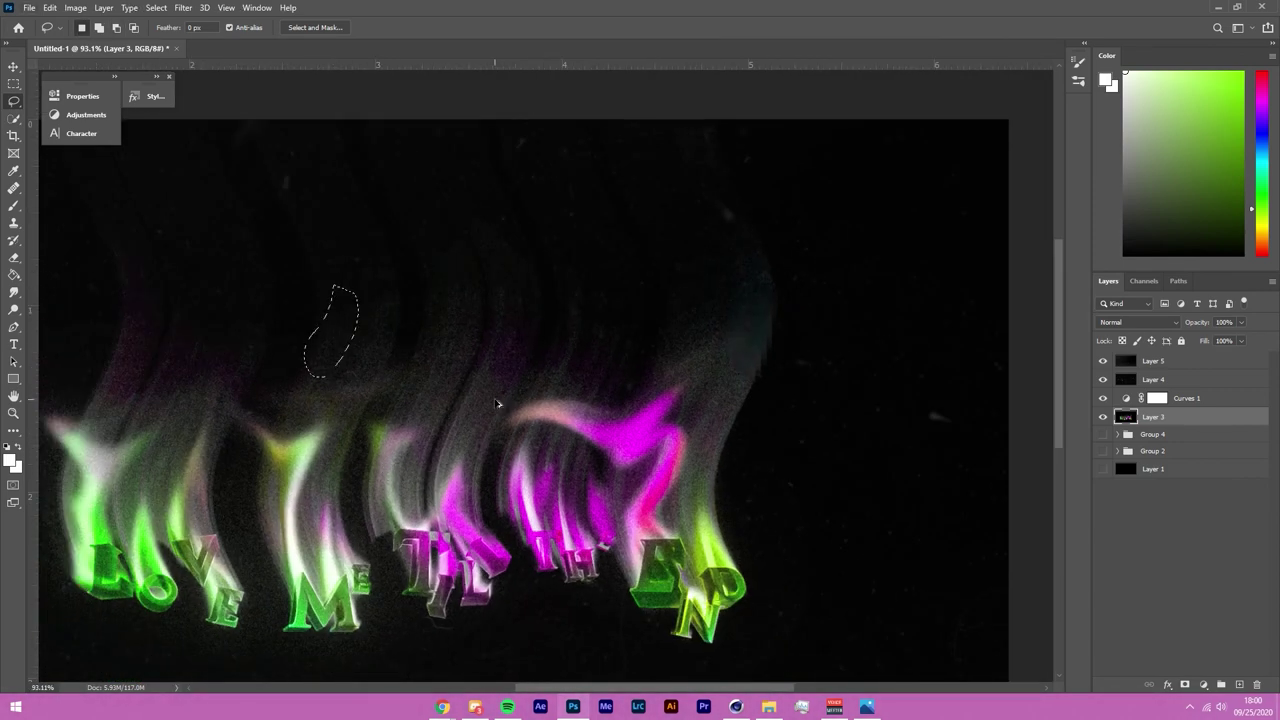
pyautogui.hotkey('ctrl', 'z')
pyautogui.hotkey('ctrl', 'z')
pyautogui.hotkey('ctrl', 'z')
pyautogui.scroll(-4, 565, 418)
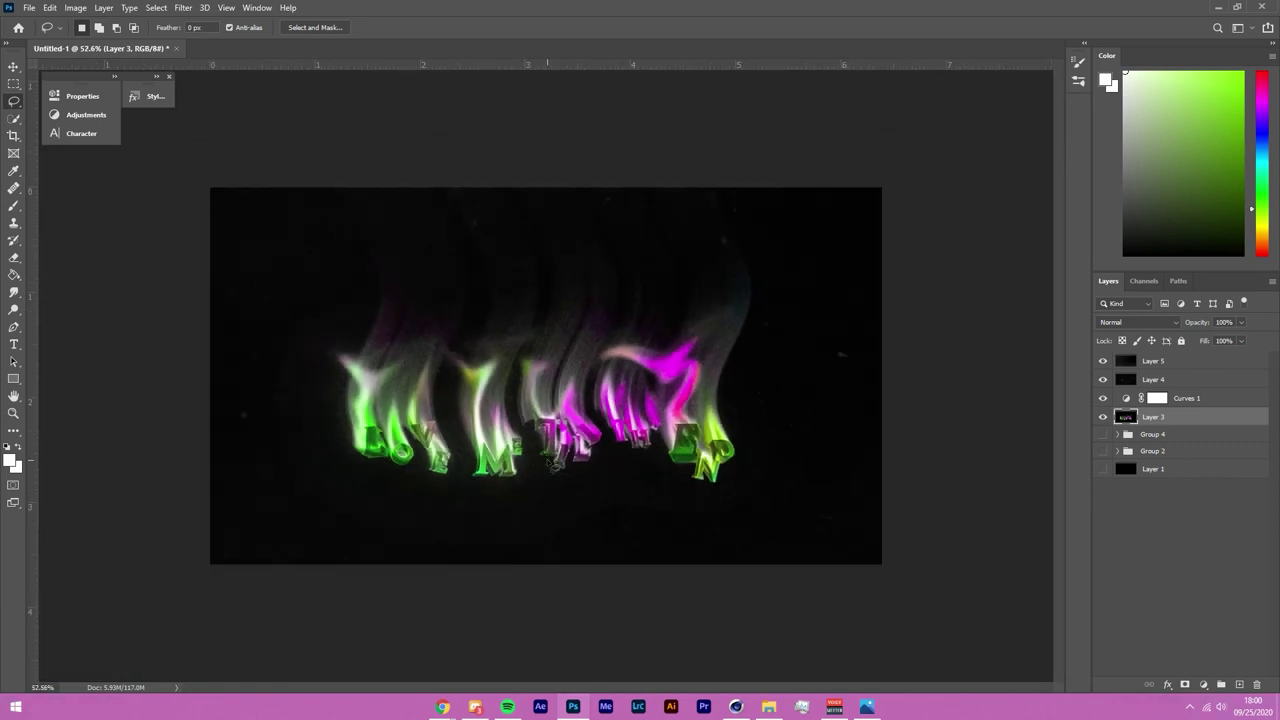
pyautogui.scroll(2, 565, 418)
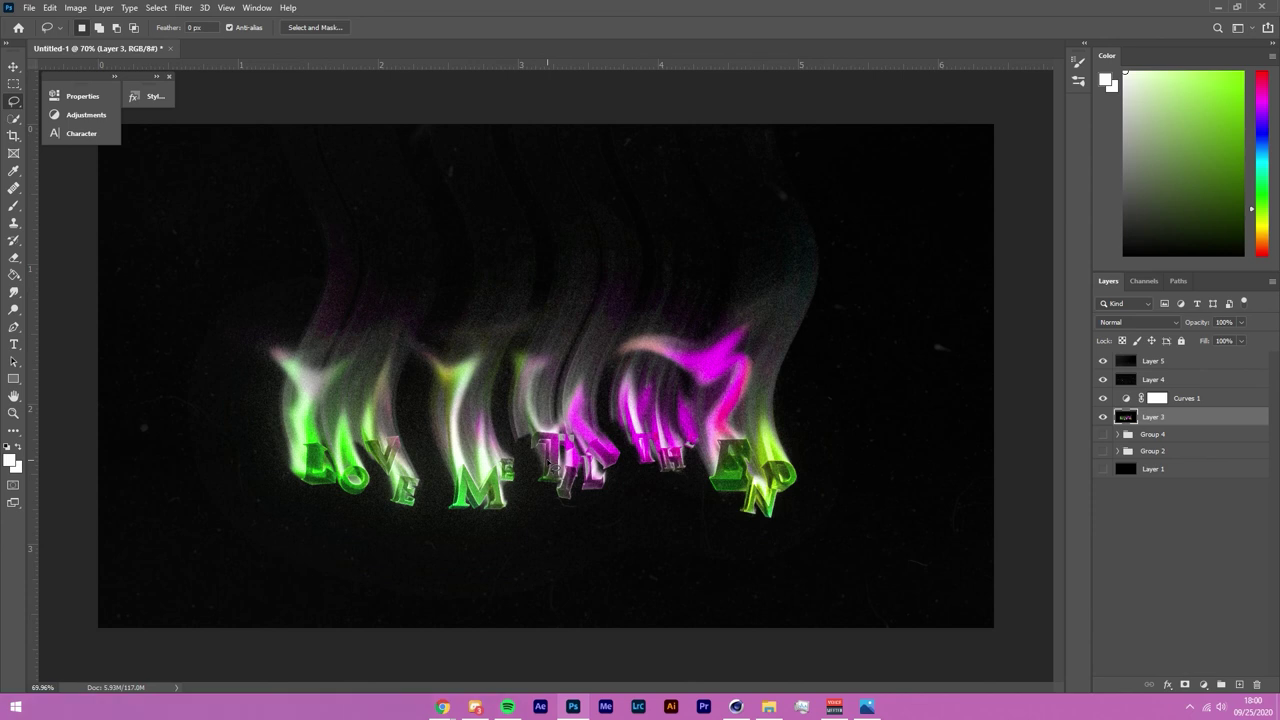